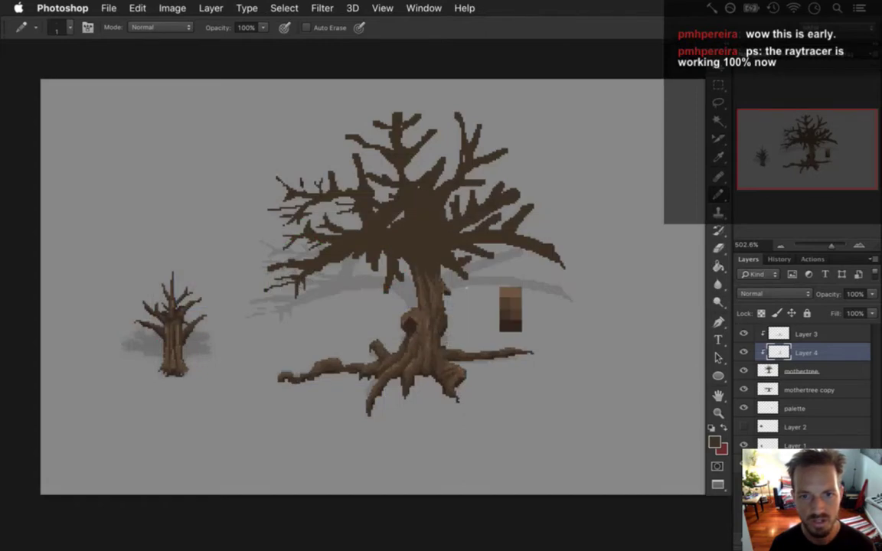
Step: Switch to Xcode and run the Songbringer project to launch the game
{"action": "left_click_drag", "start_coordinate": [575, 333], "coordinate": [545, 347]}
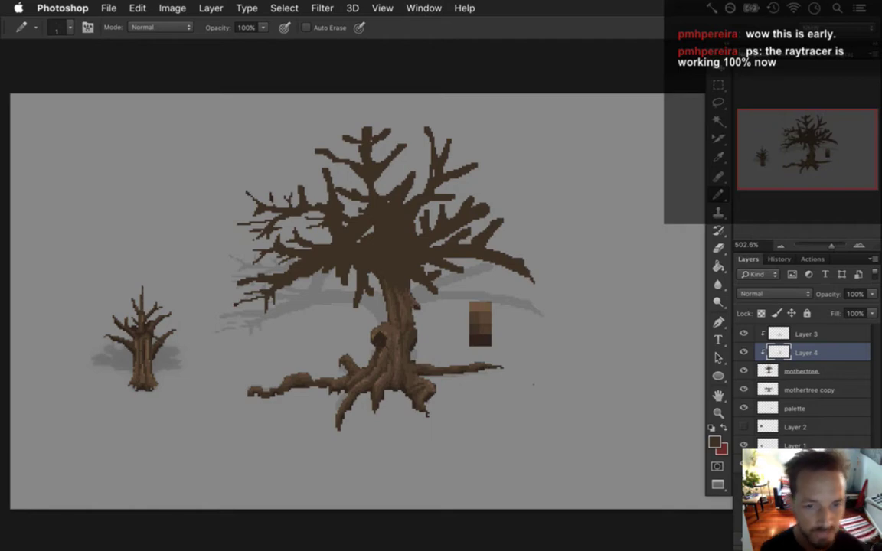
{"action": "key", "text": "super+Tab"}
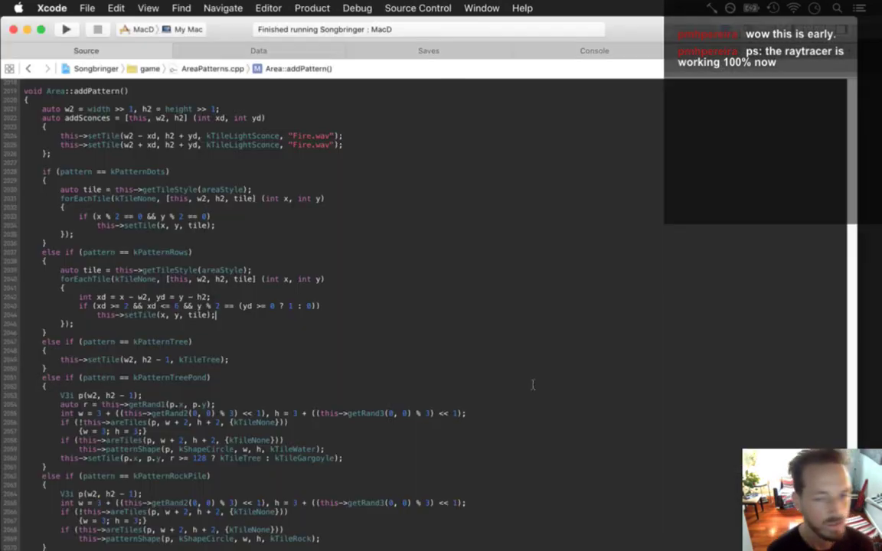
{"action": "key", "text": "super+r"}
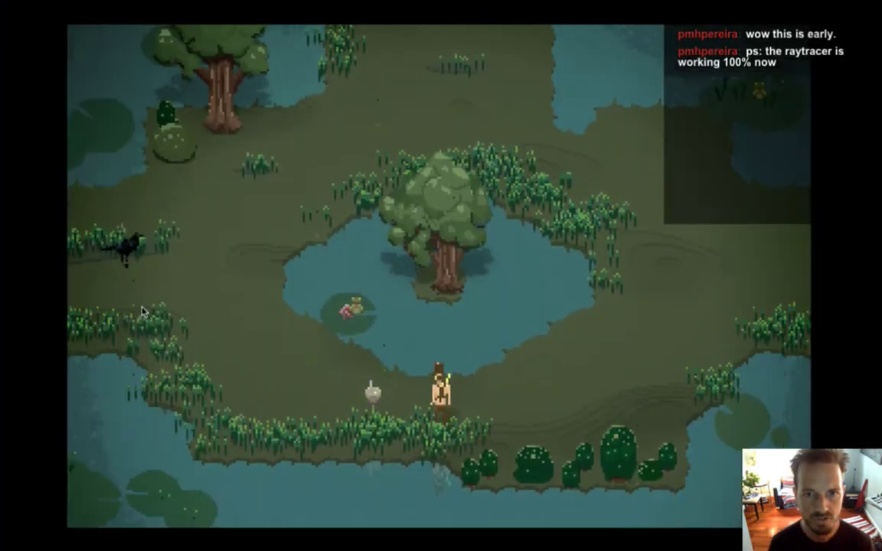
Step: Walk the character through the game's overworld areas to examine the trees and scenery, and quit the game
{"action": "key", "text": "Up"}
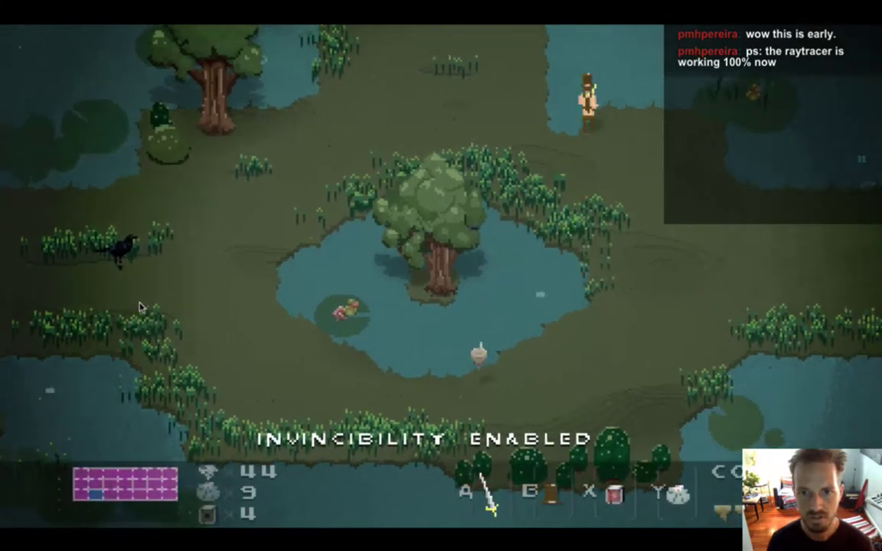
{"action": "key", "text": "Up"}
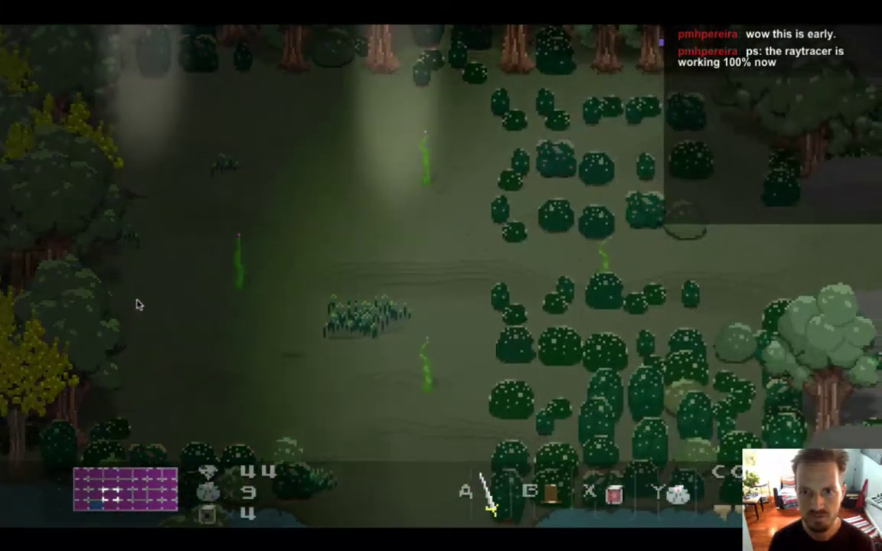
{"action": "key", "text": "Right"}
{"action": "key", "text": "Up"}
{"action": "key", "text": "Up"}
{"action": "key", "text": "Down"}
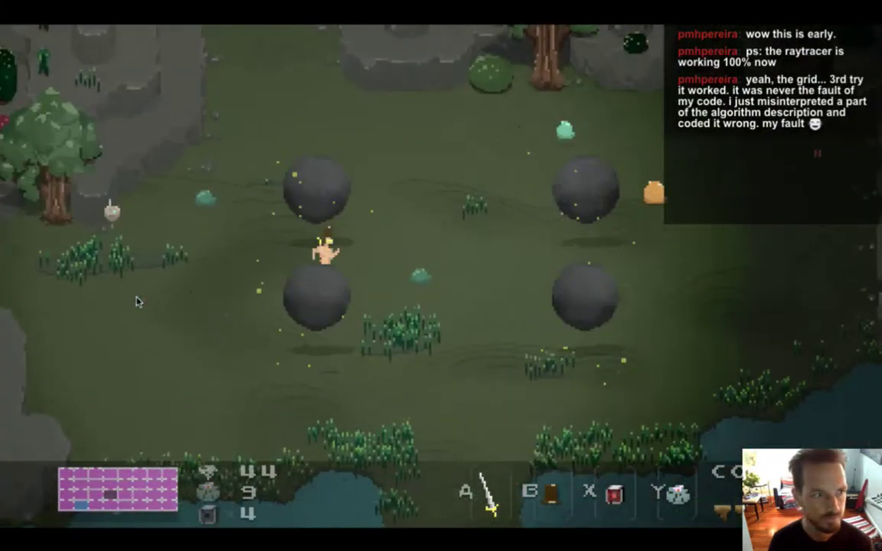
{"action": "key", "text": "Down"}
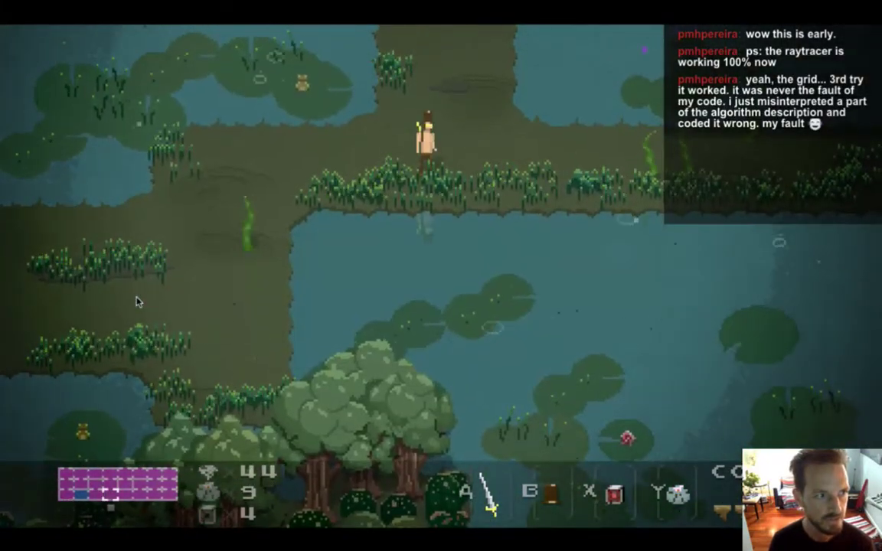
{"action": "key", "text": "Right"}
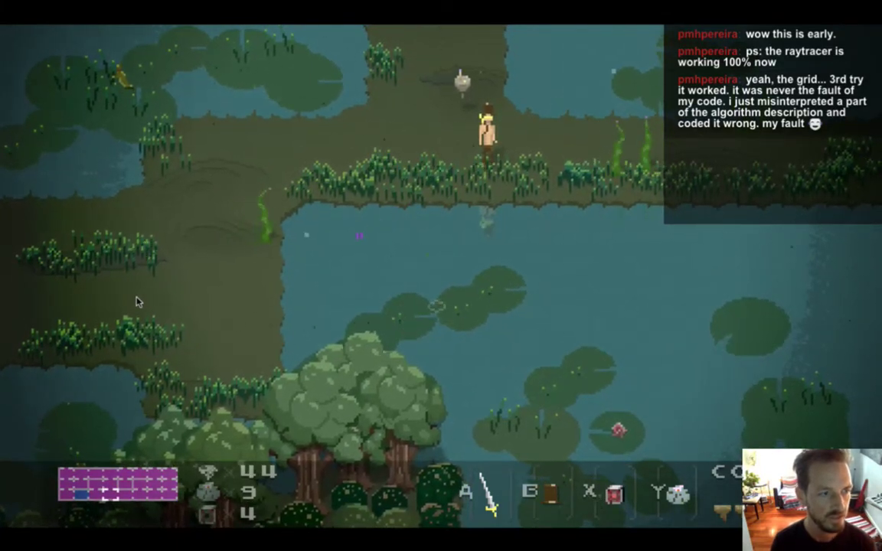
{"action": "key", "text": "Right"}
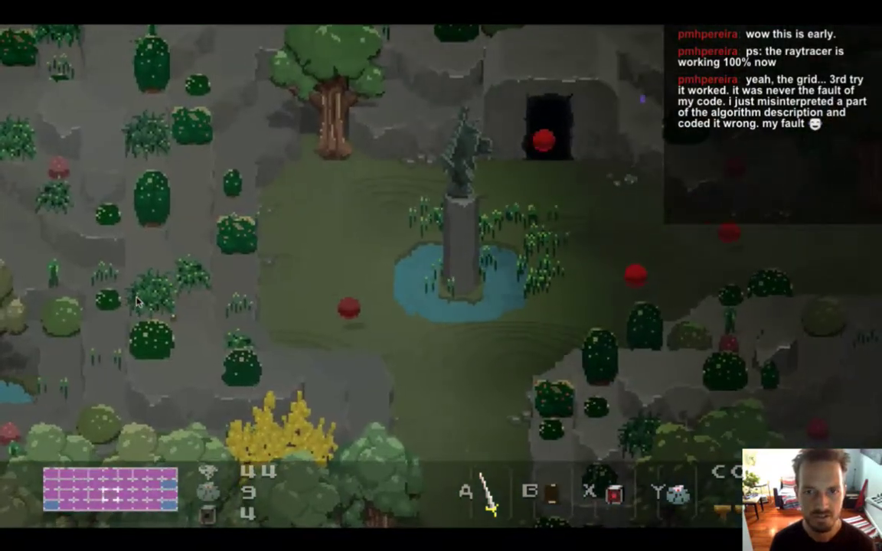
{"action": "key", "text": "Right"}
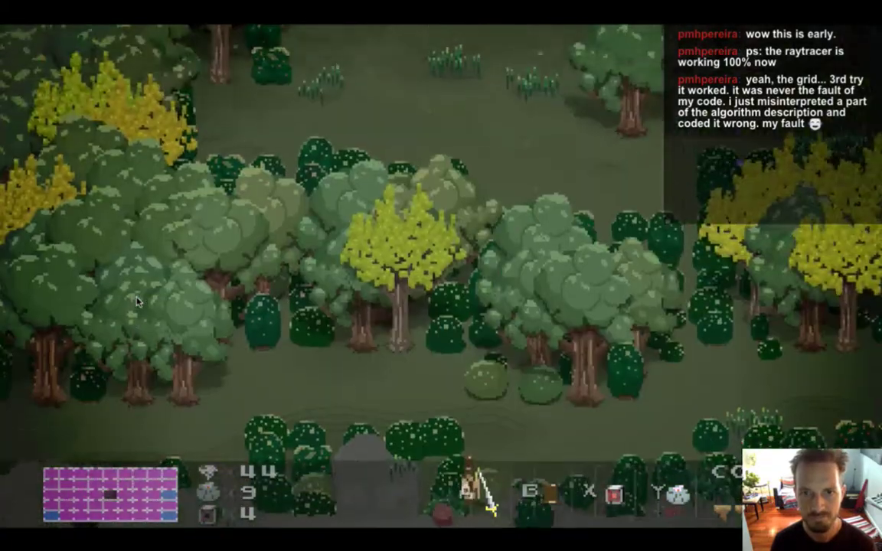
{"action": "key", "text": "Right"}
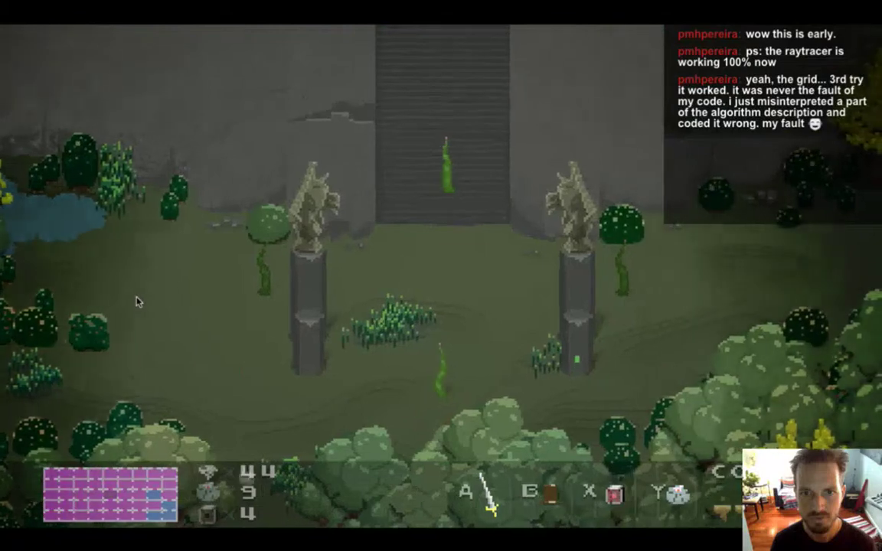
{"action": "key", "text": "Right"}
{"action": "key", "text": "Down"}
{"action": "key", "text": "Right"}
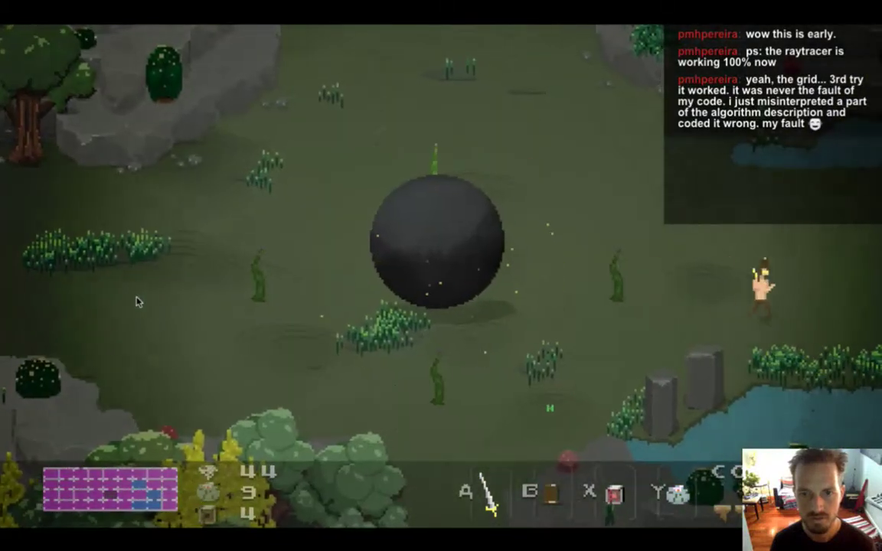
{"action": "key", "text": "Down"}
{"action": "key", "text": "Down"}
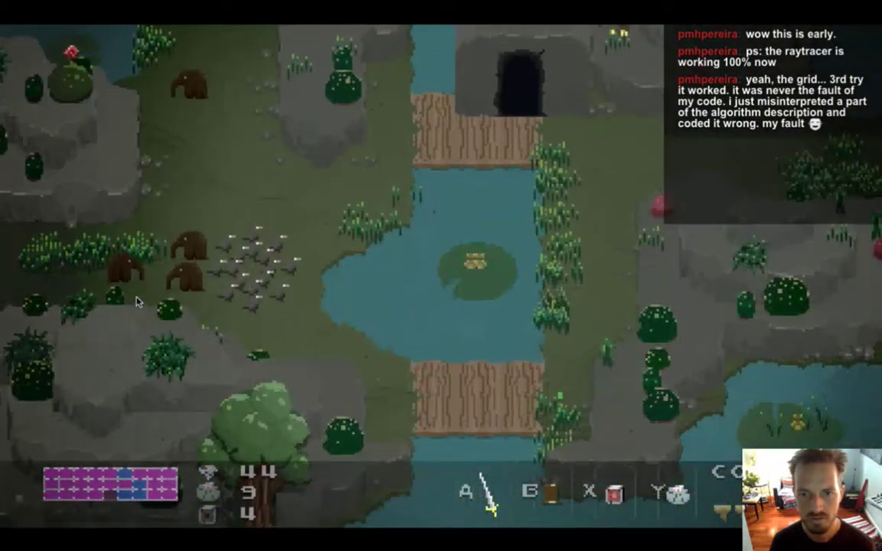
{"action": "key", "text": "Right"}
{"action": "key", "text": "Left"}
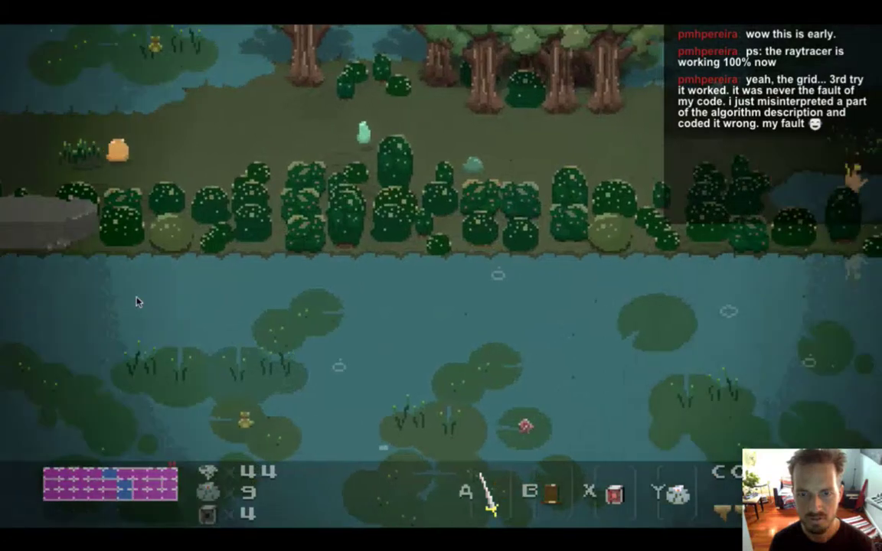
{"action": "key", "text": "Up"}
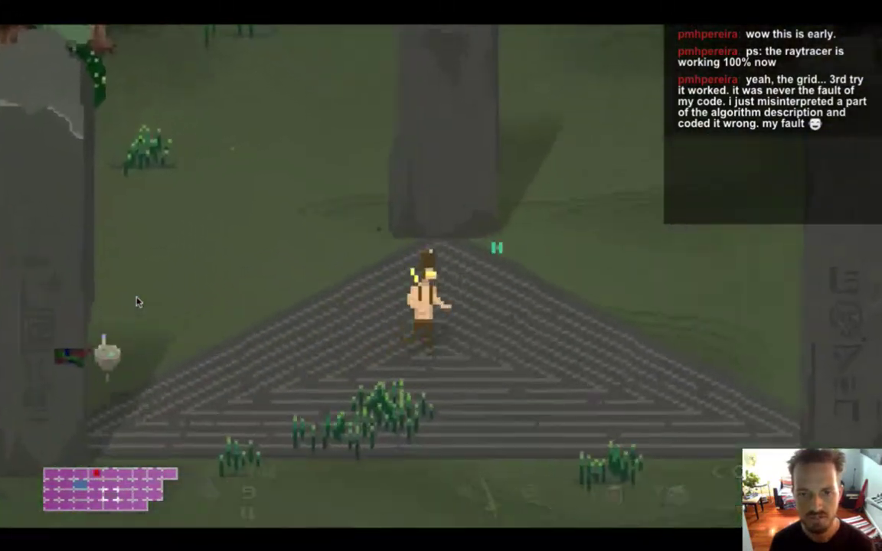
{"action": "key", "text": "super+q"}
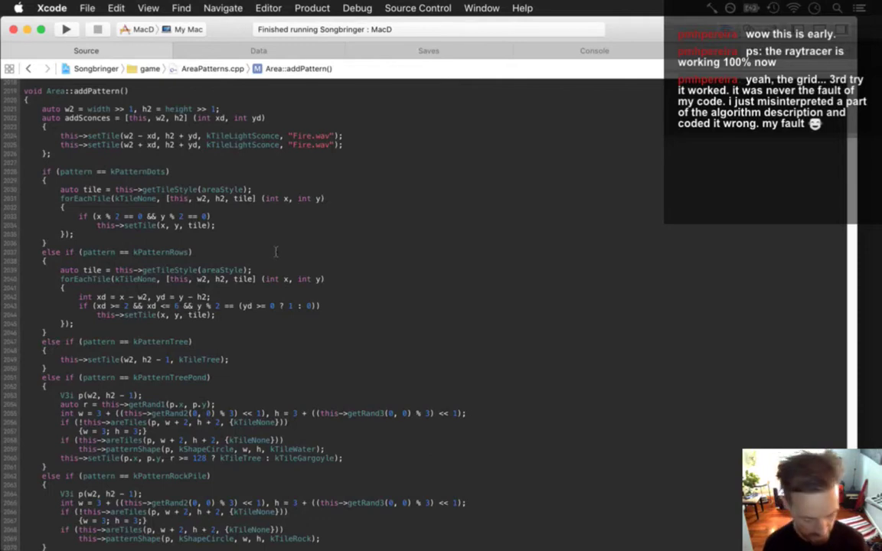
Step: Switch to Photoshop, examine the tree sprites in Overworld.psd, and return to MotherTree.psd
{"action": "key", "text": "super+Tab"}
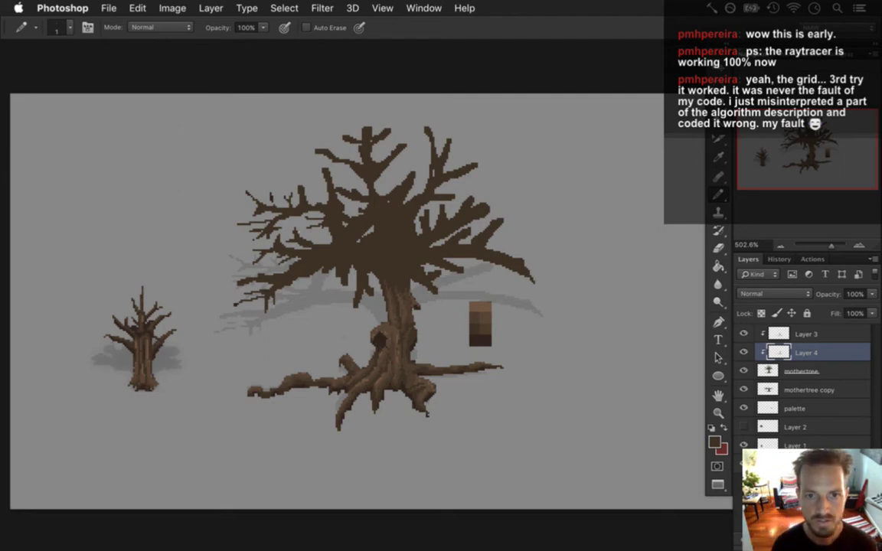
{"action": "left_click", "coordinate": [423, 7]}
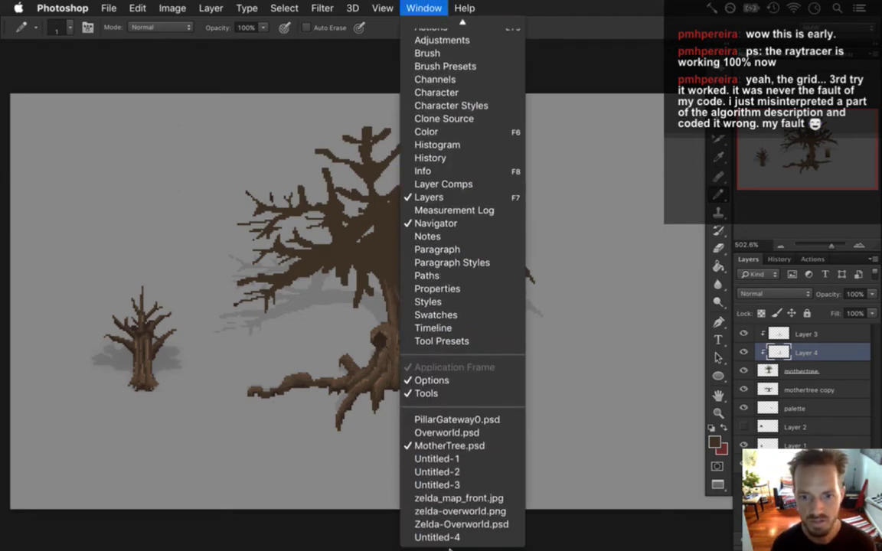
{"action": "left_click", "coordinate": [454, 433]}
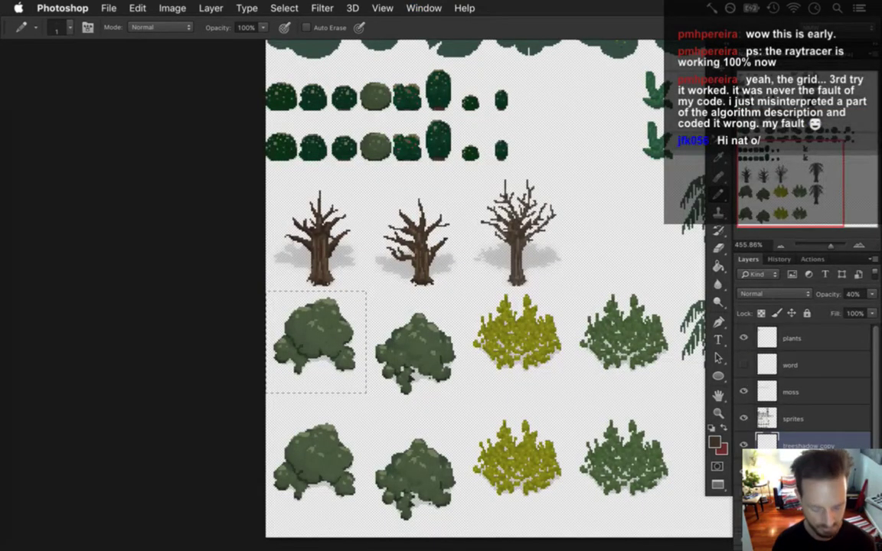
{"action": "left_click", "coordinate": [424, 8]}
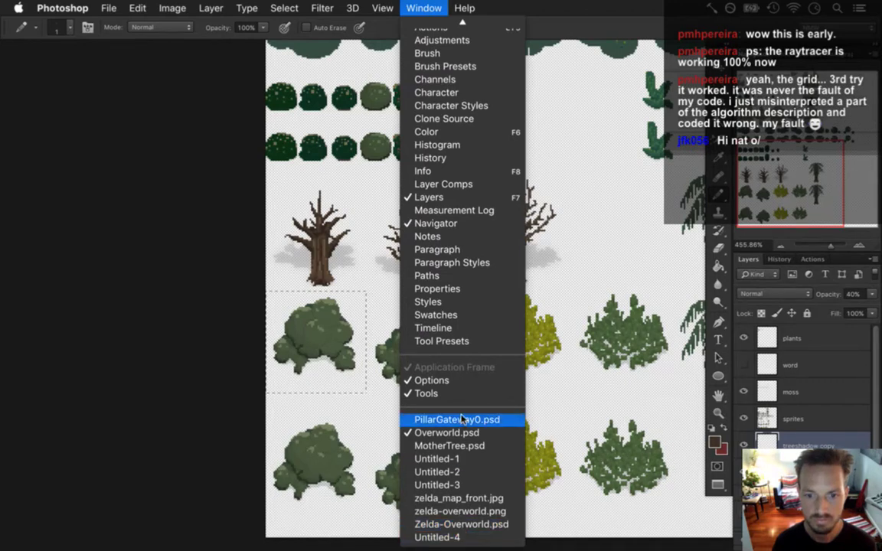
{"action": "left_click", "coordinate": [429, 445]}
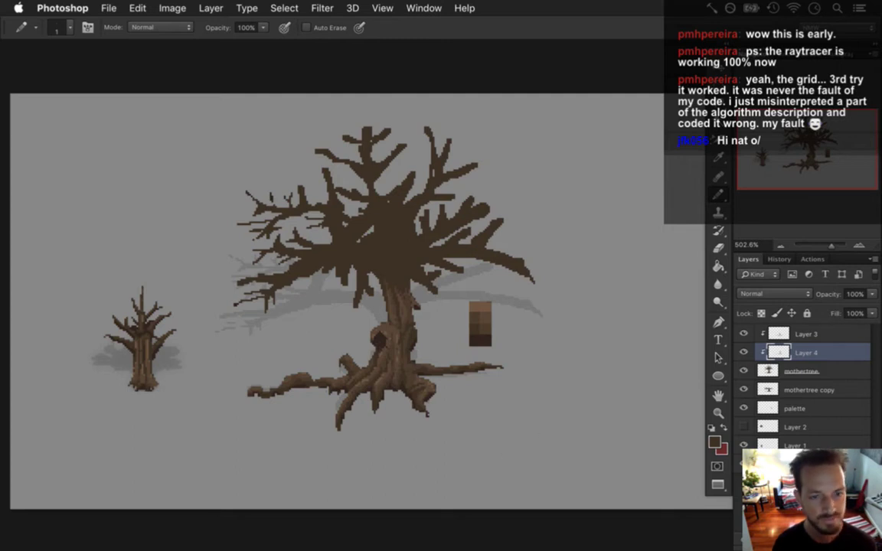
Step: Show the small tree's foliage on Layer 2 and add a new layer at the top of the stack, released from the clipping mask
{"action": "left_click", "coordinate": [744, 427]}
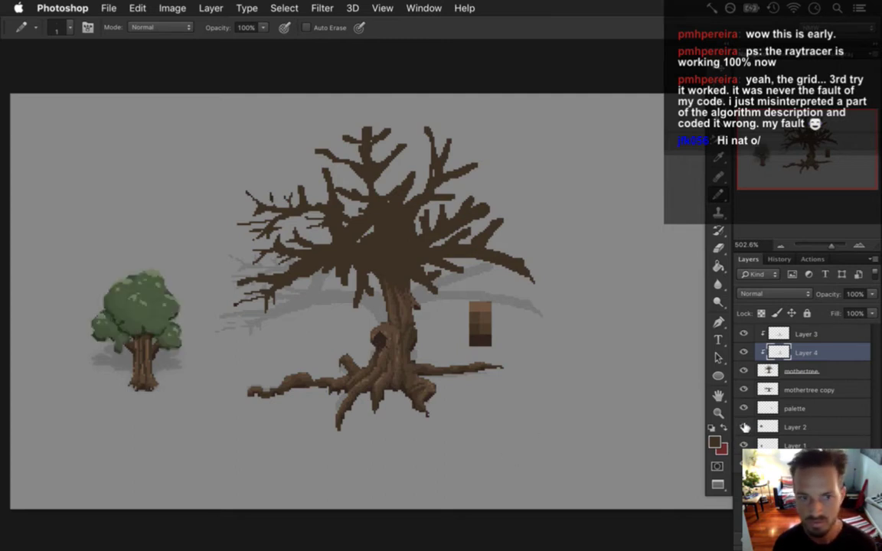
{"action": "left_click", "coordinate": [767, 369]}
{"action": "key", "text": "super+alt+shift+n"}
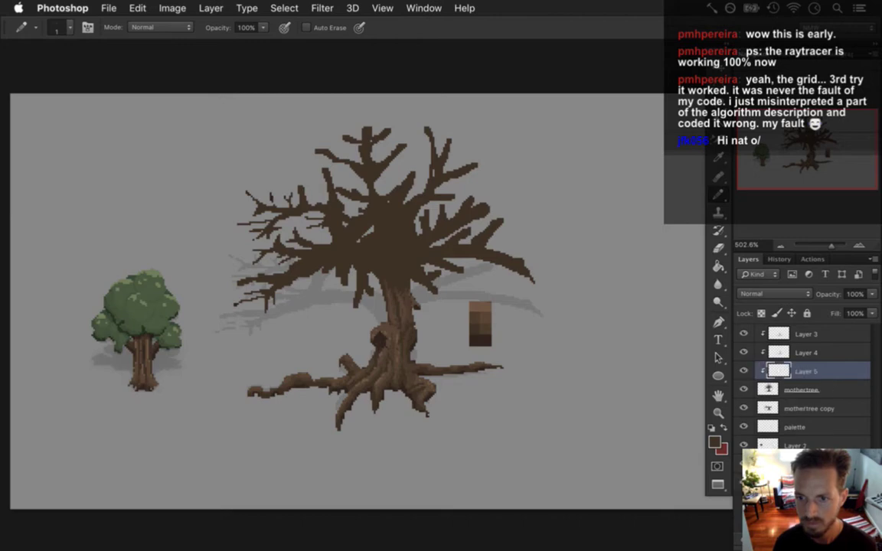
{"action": "left_click_drag", "start_coordinate": [780, 368], "coordinate": [790, 324]}
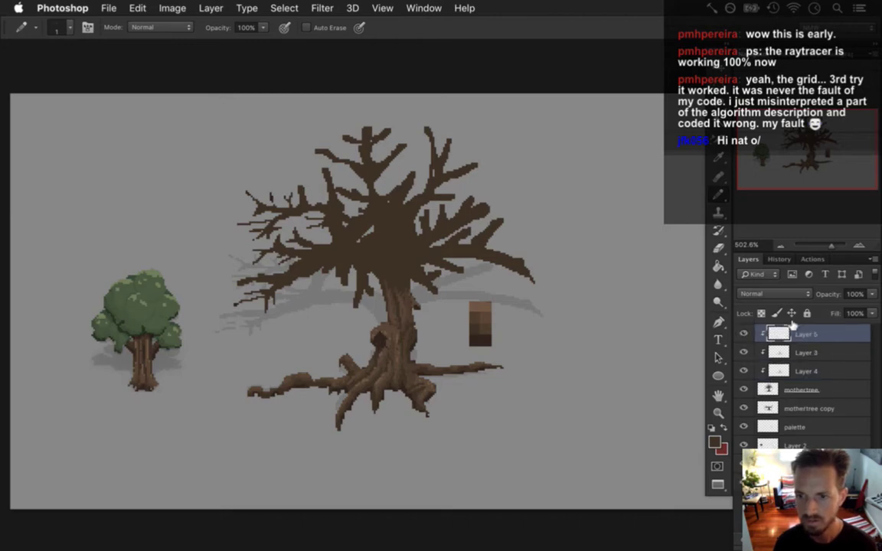
{"action": "left_click", "coordinate": [780, 344], "text": "alt"}
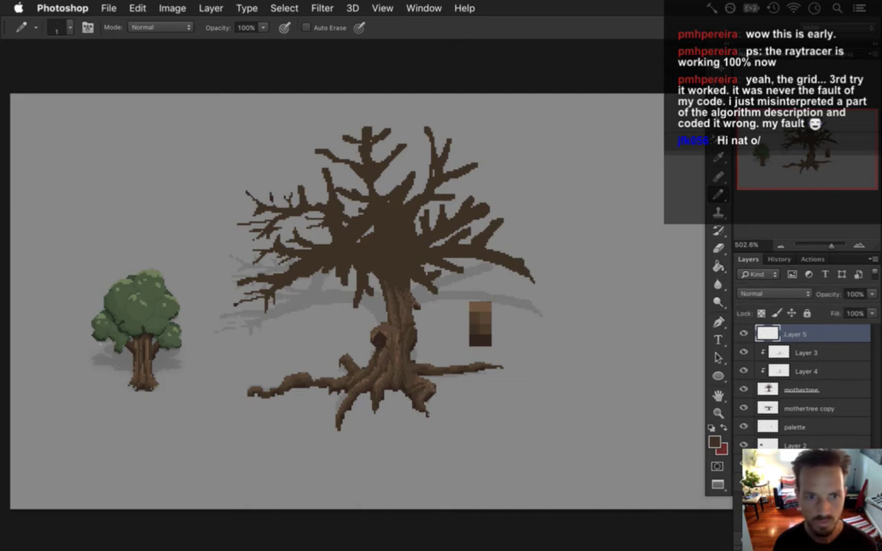
Step: Block in the left and upper canopy of the large tree with 50 px Pencil dabs in a green sampled from the small tree's foliage
{"action": "key", "text": "i"}
{"action": "left_click", "coordinate": [130, 291]}
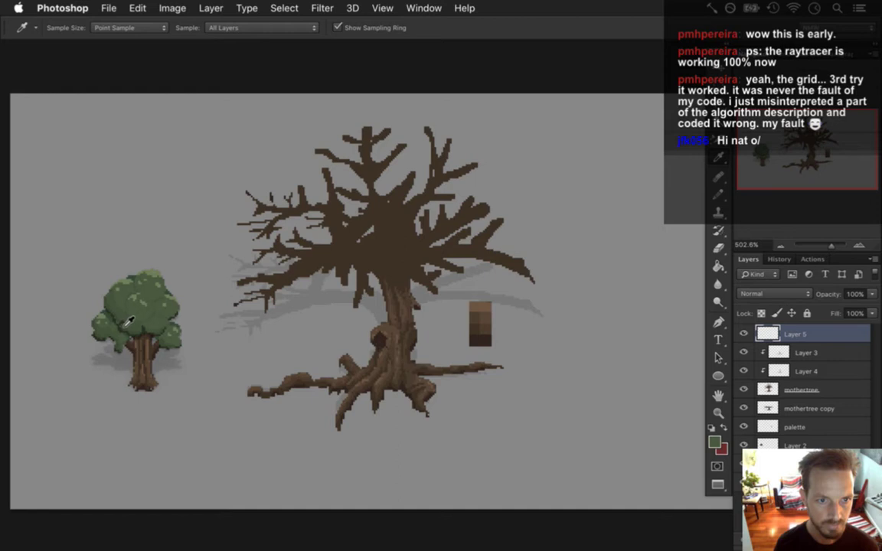
{"action": "left_click", "coordinate": [113, 292]}
{"action": "key", "text": "b"}
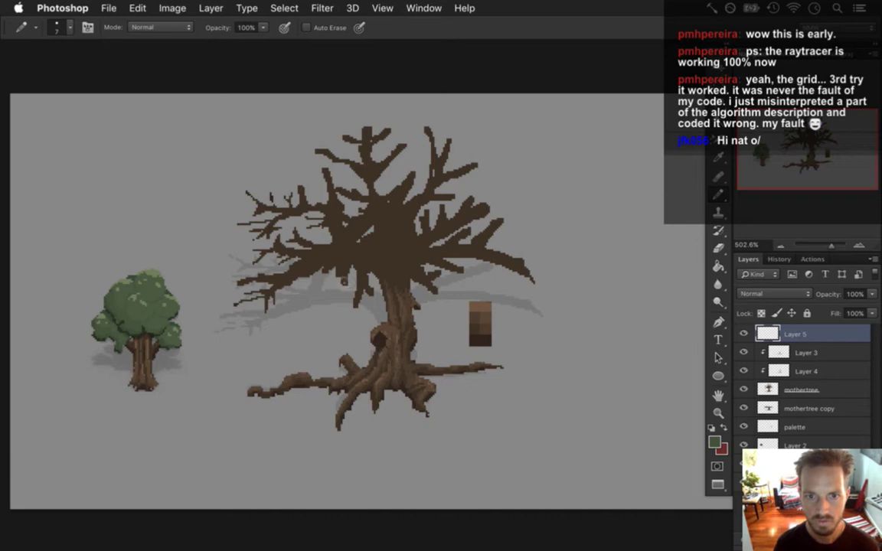
{"action": "key", "text": "bracketright"}
{"action": "key", "text": "bracketright"}
{"action": "key", "text": "bracketright"}
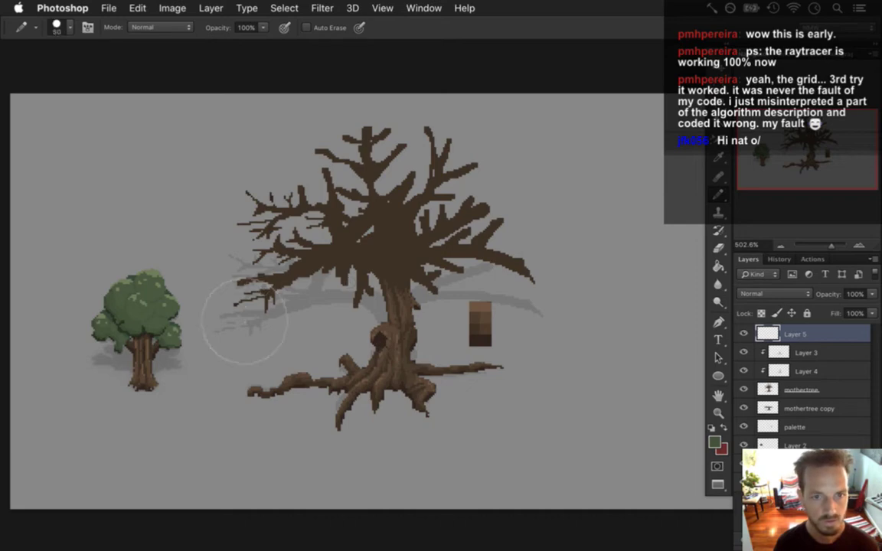
{"action": "left_click", "coordinate": [250, 269]}
{"action": "left_click", "coordinate": [287, 217]}
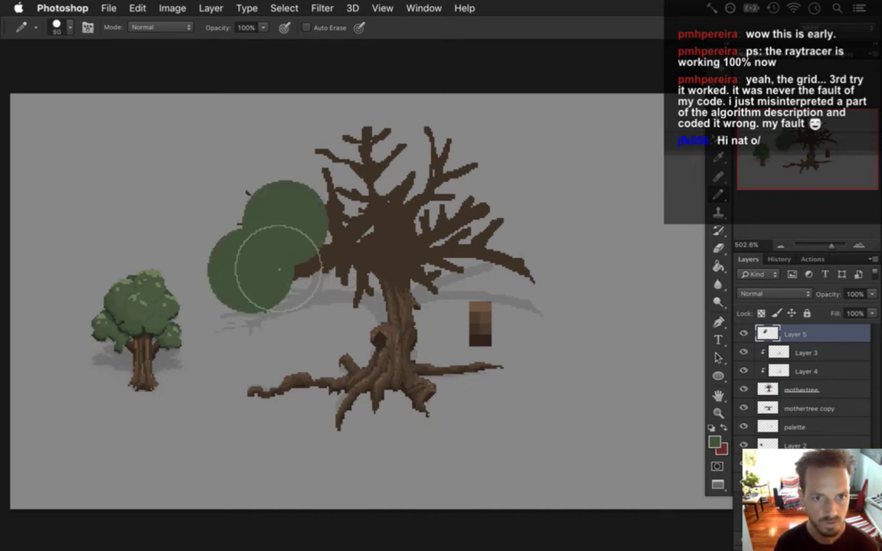
{"action": "left_click", "coordinate": [260, 222]}
{"action": "left_click", "coordinate": [333, 214]}
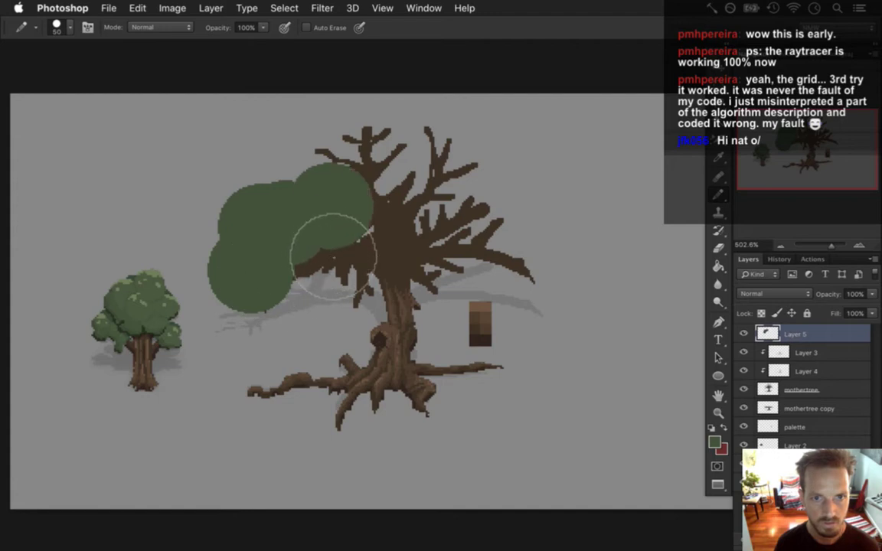
{"action": "left_click", "coordinate": [332, 157]}
{"action": "left_click", "coordinate": [392, 142]}
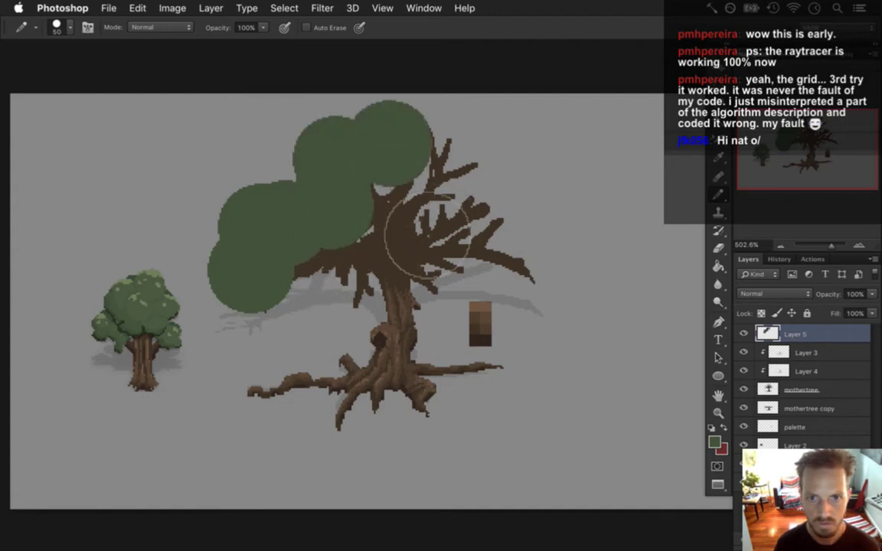
{"action": "left_click", "coordinate": [448, 165]}
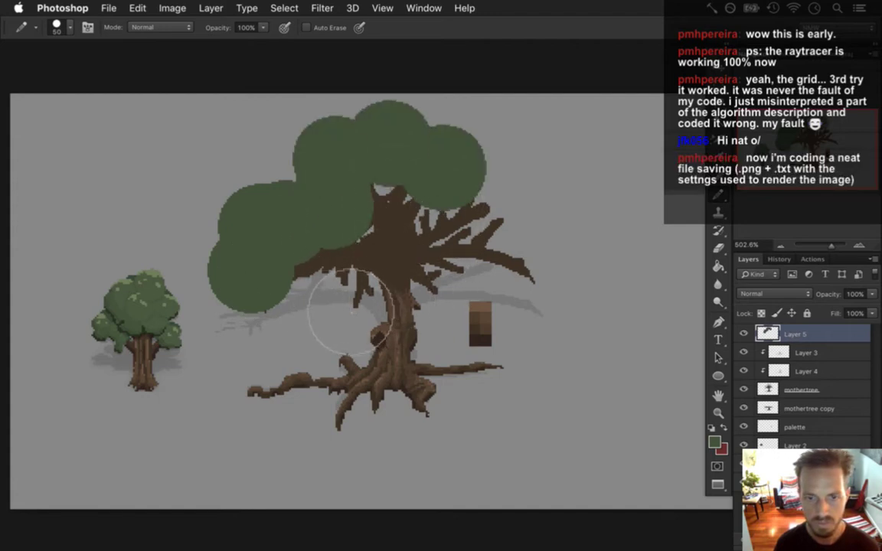
Step: Extend the green canopy on Layer 5 across the large tree's centre and right branches with 50 px Pencil dabs
{"action": "left_click", "coordinate": [347, 266]}
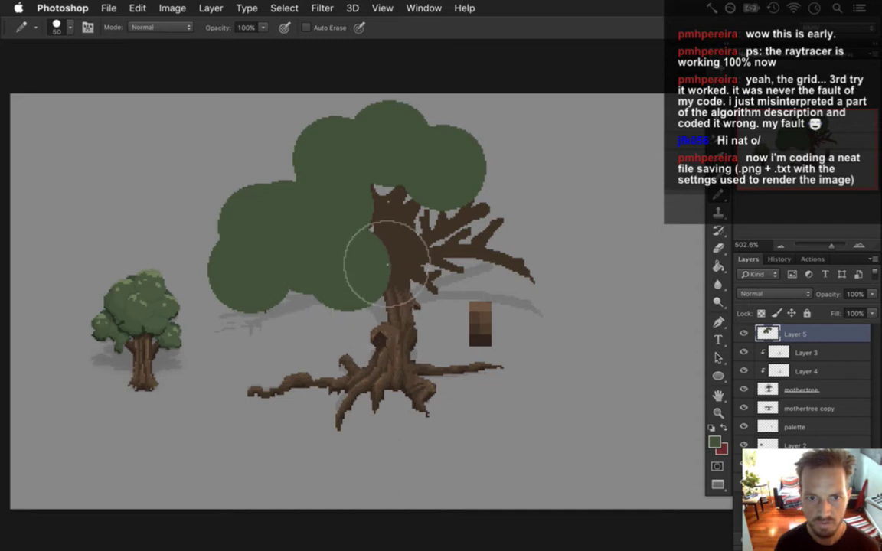
{"action": "left_click", "coordinate": [369, 238]}
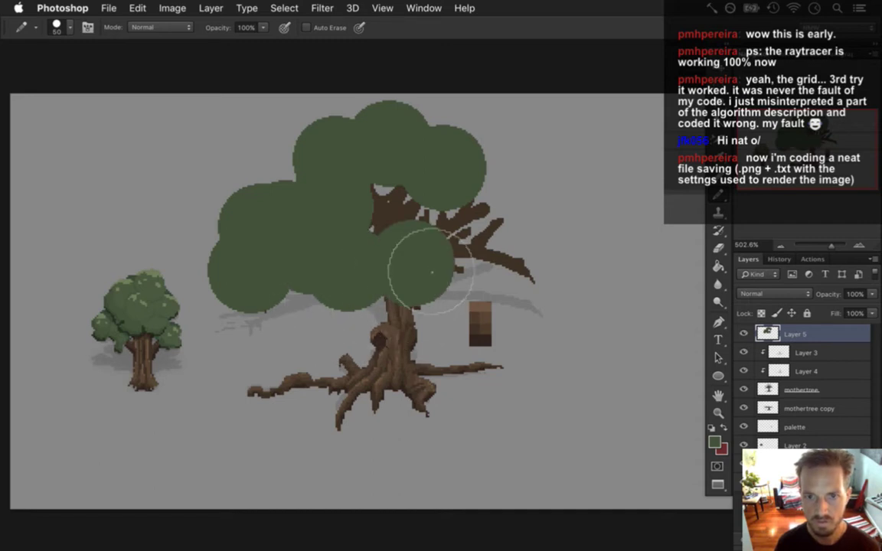
{"action": "left_click", "coordinate": [423, 258]}
{"action": "left_click", "coordinate": [429, 208]}
{"action": "left_click", "coordinate": [382, 261]}
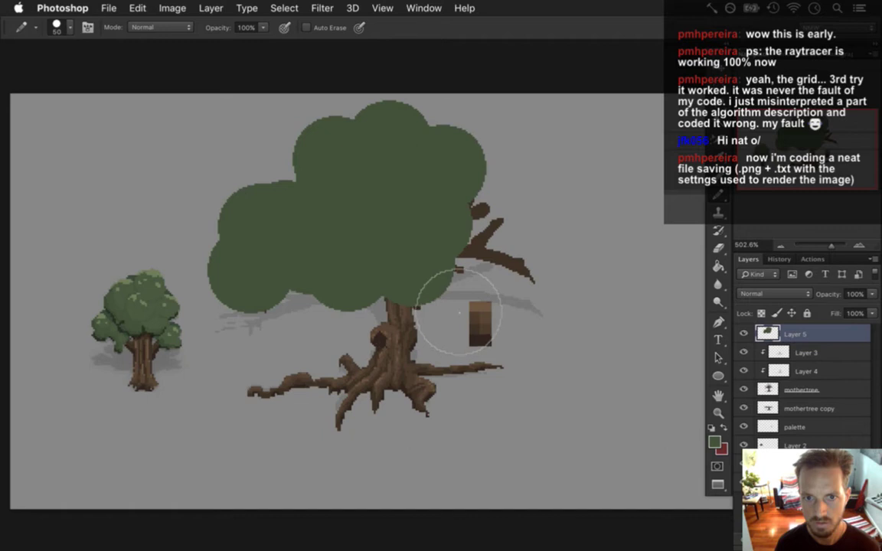
{"action": "left_click", "coordinate": [463, 246]}
{"action": "left_click", "coordinate": [530, 243]}
{"action": "left_click", "coordinate": [475, 240]}
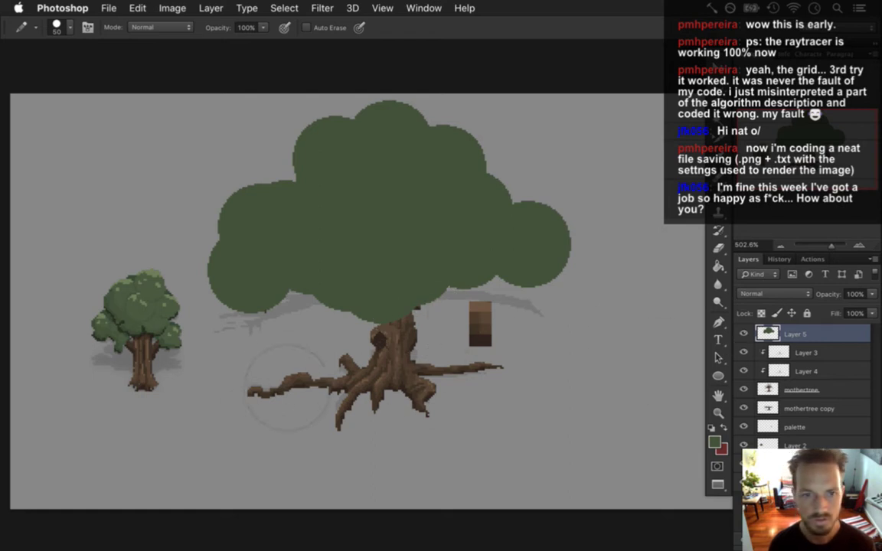
Step: Erase all the green canopy dabs from Layer 5 with the 50 px Eraser
{"action": "key", "text": "e"}
{"action": "key", "text": "bracketright"}
{"action": "key", "text": "bracketright"}
{"action": "key", "text": "bracketright"}
{"action": "key", "text": "bracketright"}
{"action": "key", "text": "bracketright"}
{"action": "key", "text": "bracketright"}
{"action": "key", "text": "bracketright"}
{"action": "key", "text": "bracketright"}
{"action": "key", "text": "bracketright"}
{"action": "key", "text": "bracketright"}
{"action": "key", "text": "bracketright"}
{"action": "mouse_move", "coordinate": [231, 335]}
{"action": "left_mouse_down"}
{"action": "mouse_move", "coordinate": [264, 222]}
{"action": "mouse_move", "coordinate": [246, 318]}
{"action": "mouse_move", "coordinate": [304, 346]}
{"action": "mouse_move", "coordinate": [318, 180]}
{"action": "mouse_move", "coordinate": [441, 160]}
{"action": "mouse_move", "coordinate": [632, 322]}
{"action": "mouse_move", "coordinate": [327, 307]}
{"action": "mouse_move", "coordinate": [452, 232]}
{"action": "mouse_move", "coordinate": [443, 321]}
{"action": "mouse_move", "coordinate": [545, 331]}
{"action": "left_mouse_up"}
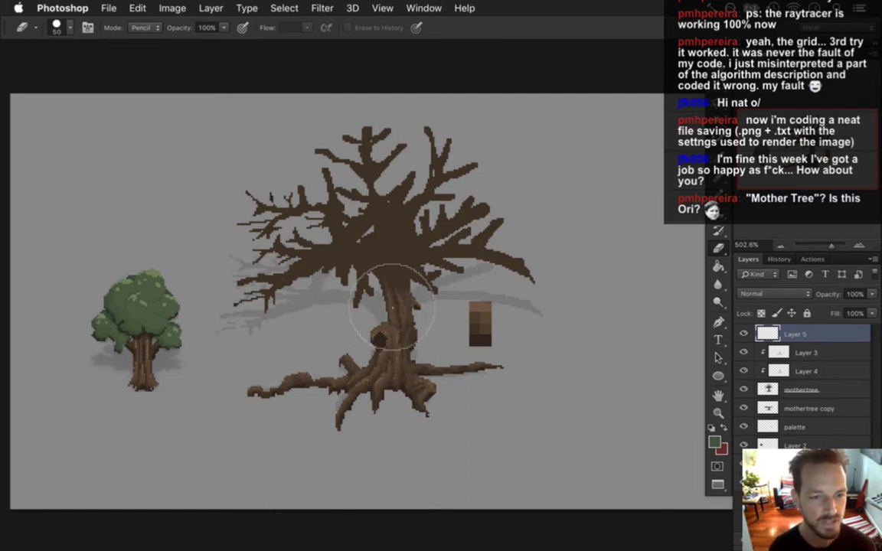
Step: Sample a green from the small tree's foliage and paint a row of 40 px Pencil dabs across the large tree's lower branches
{"action": "key", "text": "i"}
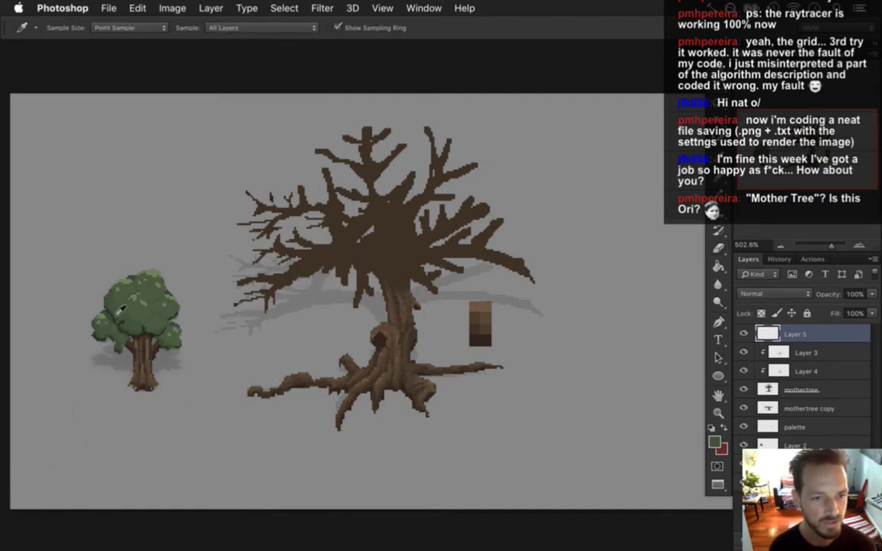
{"action": "left_click", "coordinate": [127, 320]}
{"action": "key", "text": "b"}
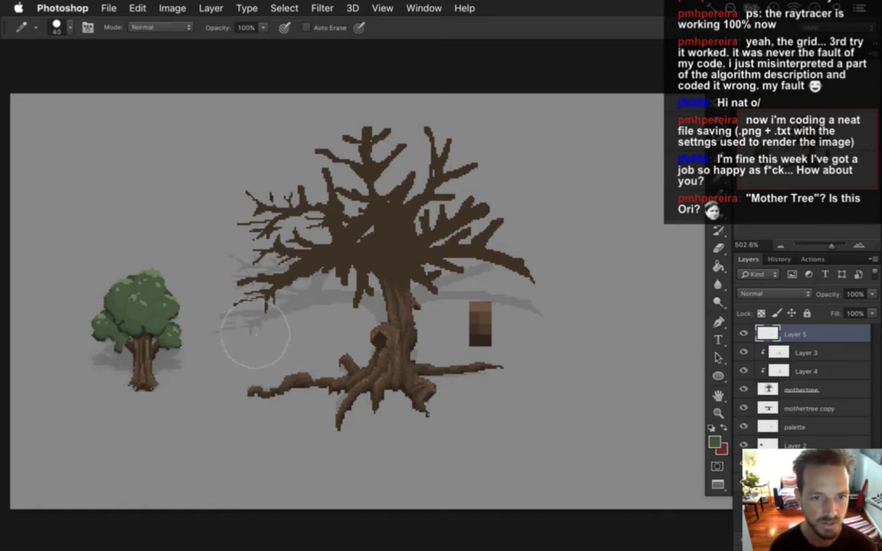
{"action": "left_click", "coordinate": [256, 287]}
{"action": "left_click", "coordinate": [300, 290]}
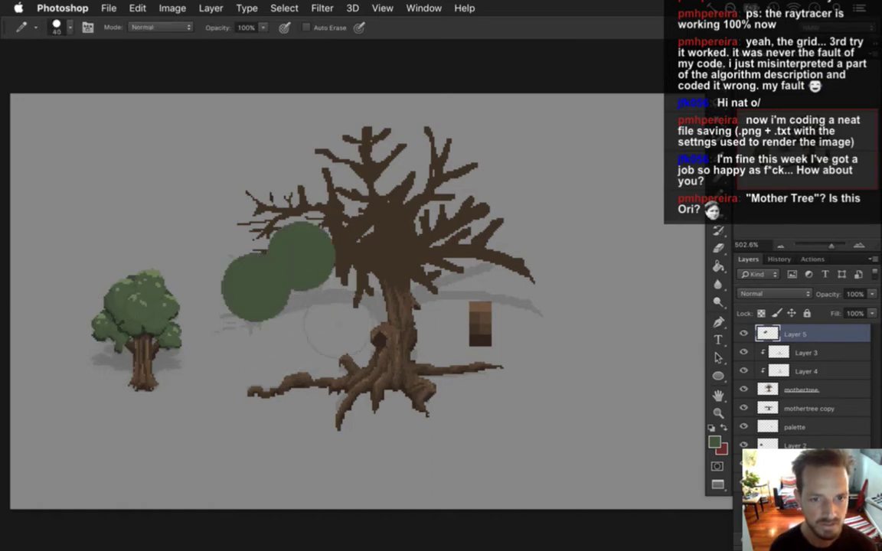
{"action": "left_click", "coordinate": [338, 325]}
{"action": "left_click", "coordinate": [387, 299]}
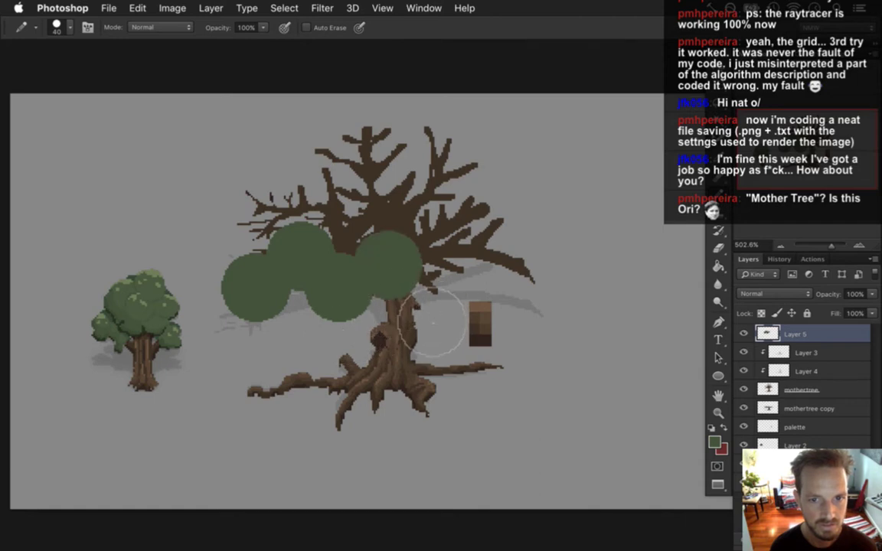
{"action": "left_click", "coordinate": [431, 287]}
{"action": "left_click", "coordinate": [464, 246]}
{"action": "left_click", "coordinate": [526, 264]}
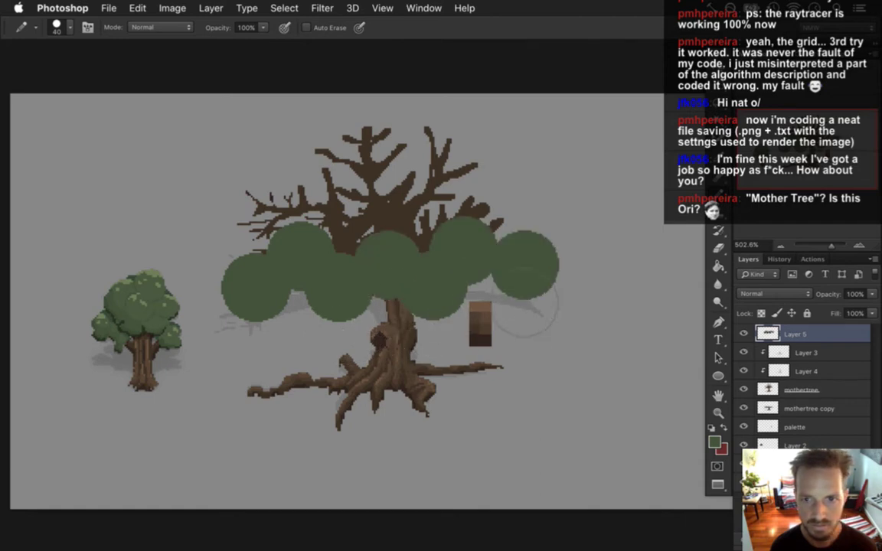
Step: Continue the 40 px green dabs up the large tree's right side, over the crown and down to the upper-left branches
{"action": "left_click", "coordinate": [481, 222]}
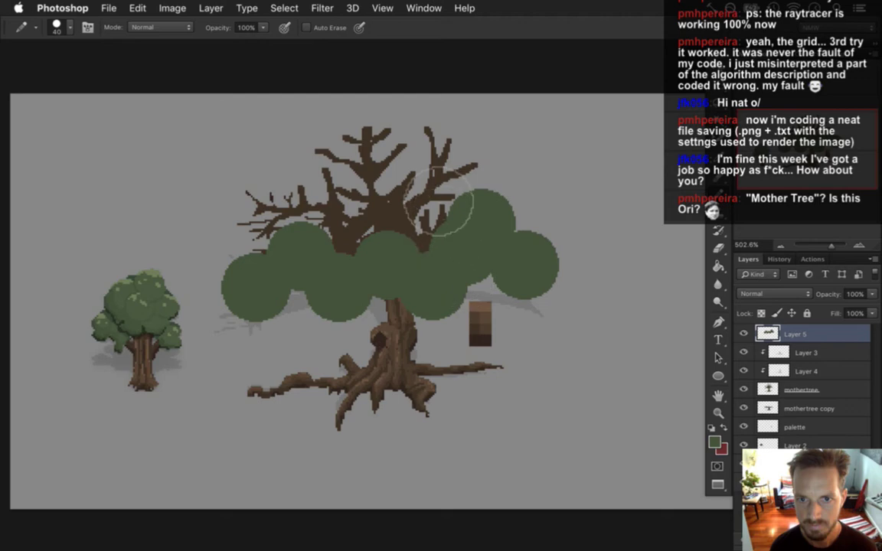
{"action": "left_click", "coordinate": [460, 170]}
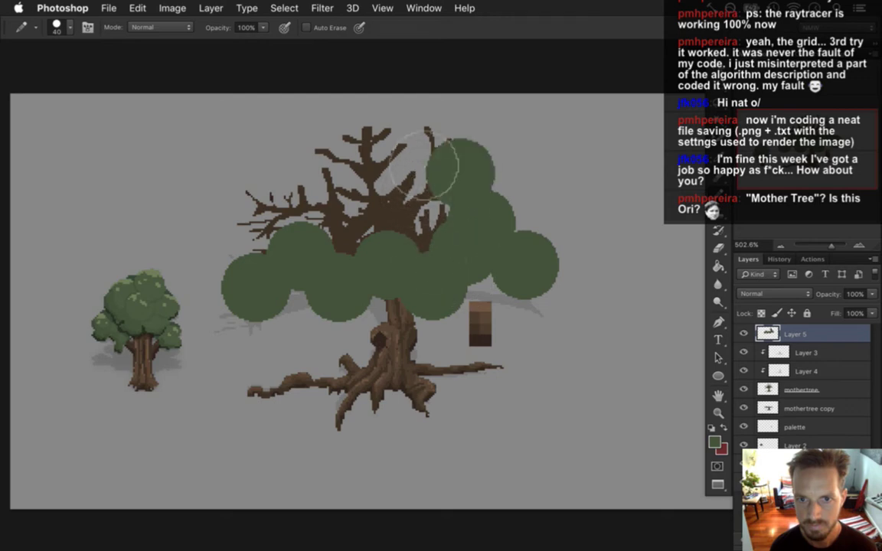
{"action": "left_click", "coordinate": [420, 131]}
{"action": "left_click", "coordinate": [381, 166]}
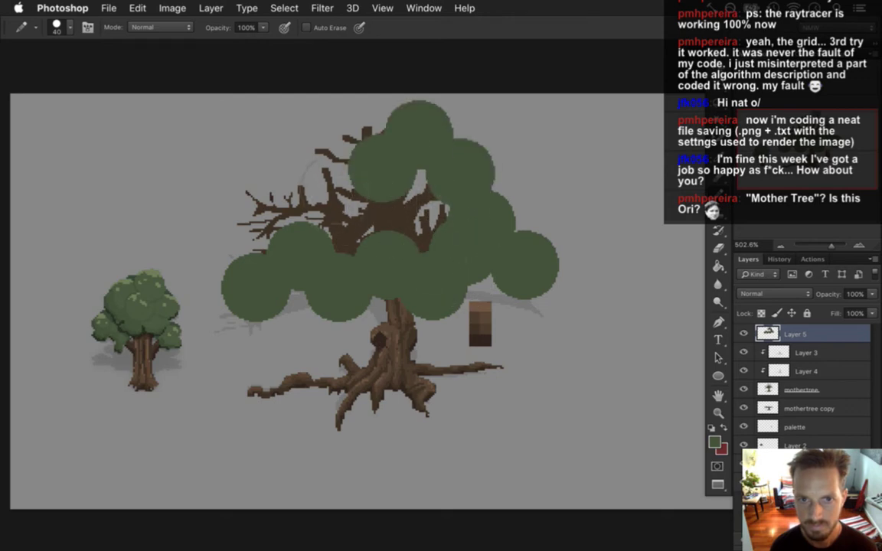
{"action": "left_click", "coordinate": [339, 132]}
{"action": "left_click", "coordinate": [320, 184]}
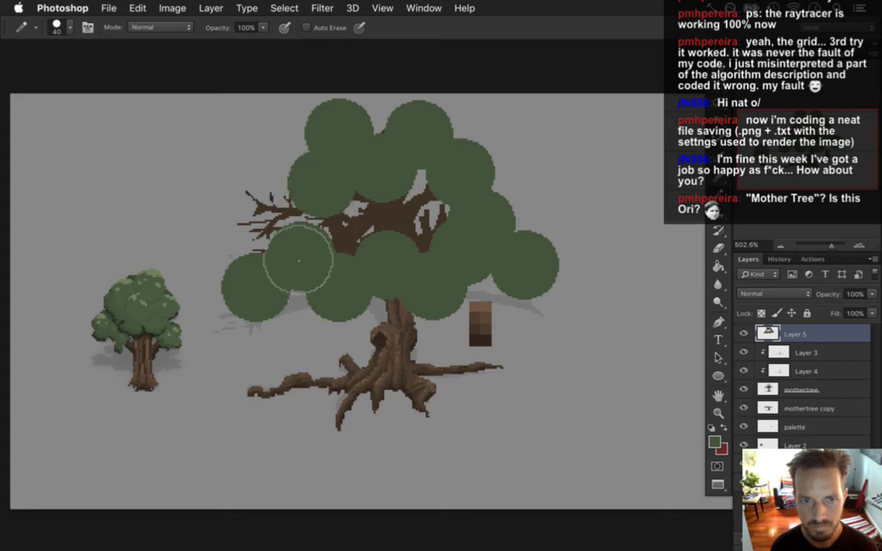
{"action": "left_click", "coordinate": [277, 211]}
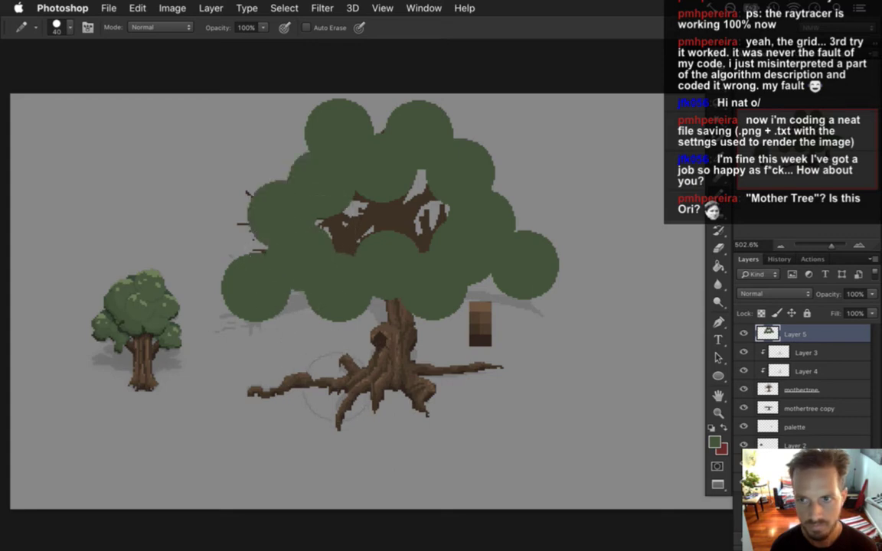
Step: Fill the canopy's bare centre and cover the exposed left branch tips with 40 px green dabs
{"action": "left_click", "coordinate": [353, 196]}
{"action": "left_click", "coordinate": [398, 214]}
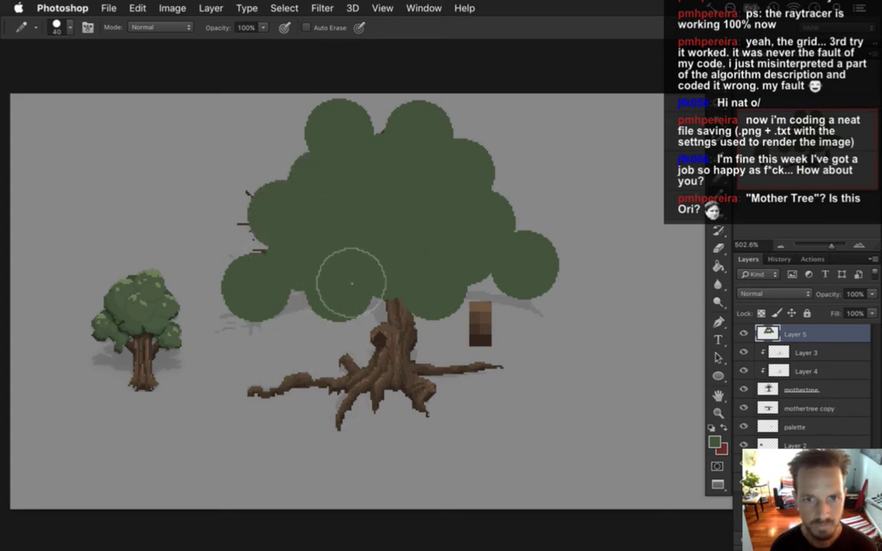
{"action": "left_click", "coordinate": [267, 244]}
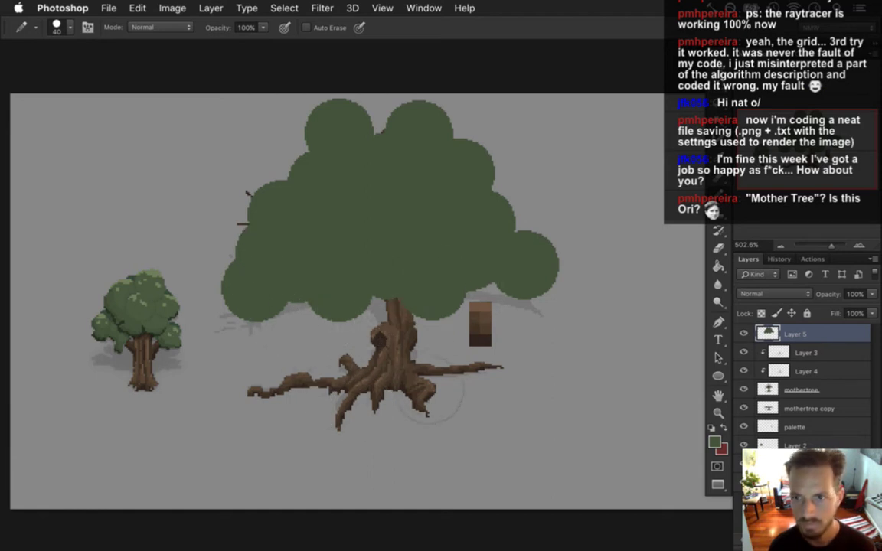
{"action": "left_click", "coordinate": [258, 198]}
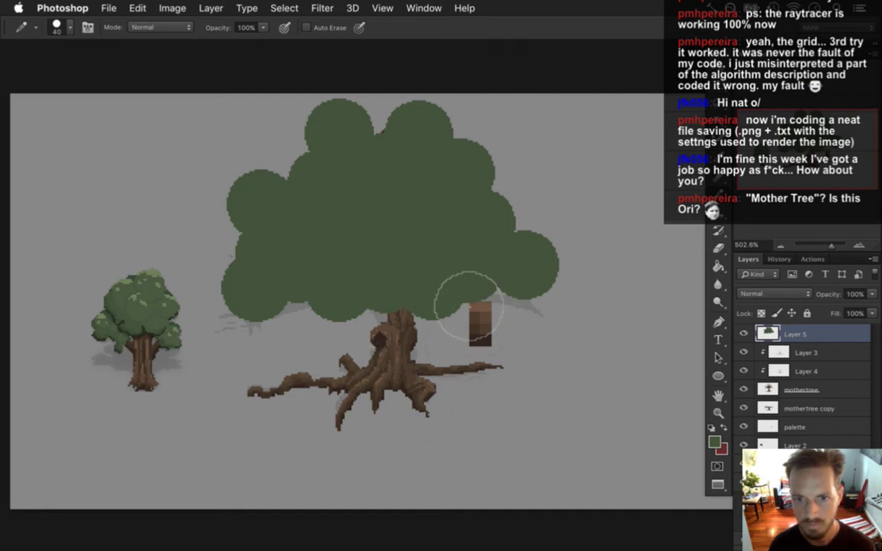
Step: Move the brown swatches on the palette layer down and to the right, clear of the large tree's canopy
{"action": "left_click", "coordinate": [775, 427]}
{"action": "key", "text": "v"}
{"action": "left_click_drag", "start_coordinate": [486, 311], "coordinate": [550, 348]}
{"action": "key", "text": "m"}
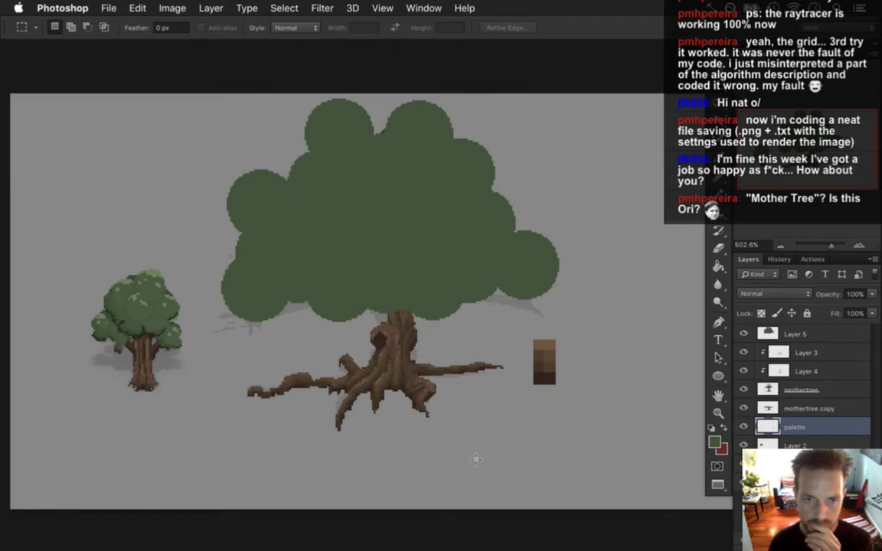
{"action": "key", "text": "b"}
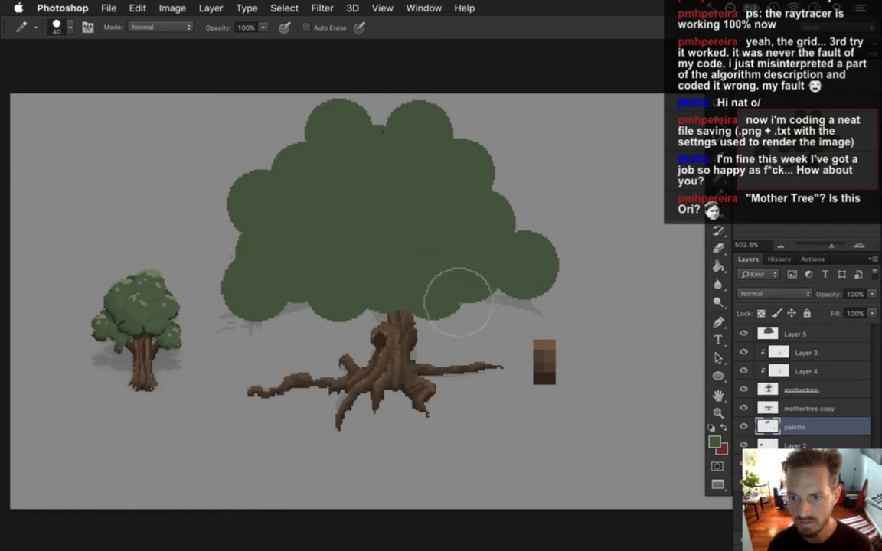
{"action": "left_click", "coordinate": [744, 333]}
{"action": "left_click", "coordinate": [744, 334]}
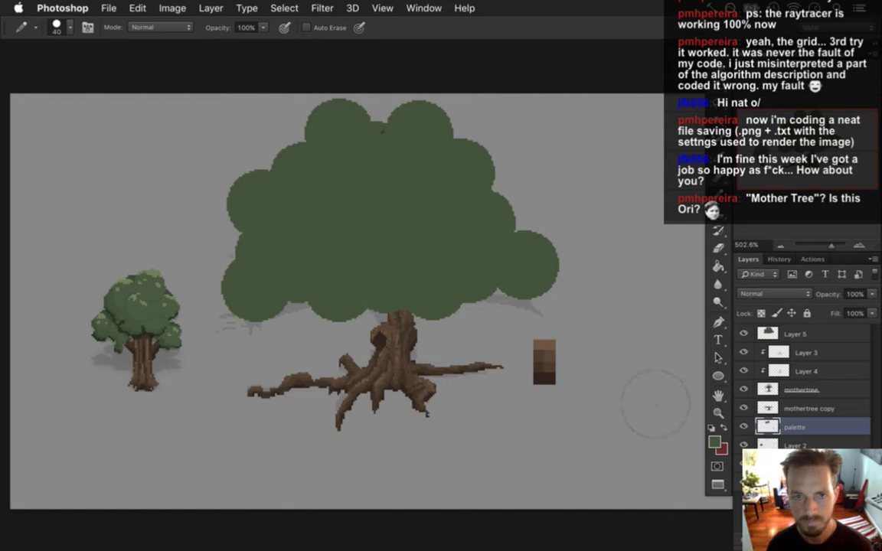
{"action": "key", "text": "e"}
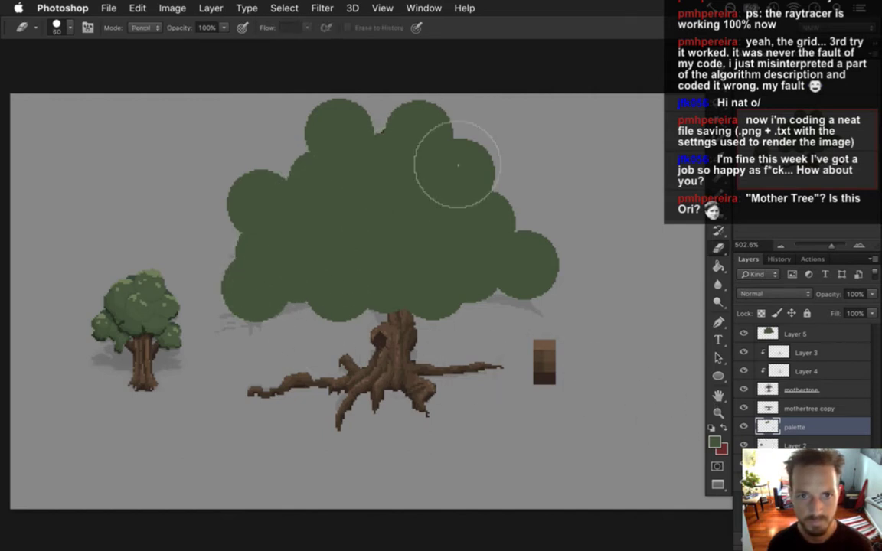
Step: Round out the canopy on Layer 5 with 40 px green Pencil dabs at the upper-left, crown and right-edge gaps
{"action": "left_click", "coordinate": [773, 331]}
{"action": "key", "text": "i"}
{"action": "key", "text": "b"}
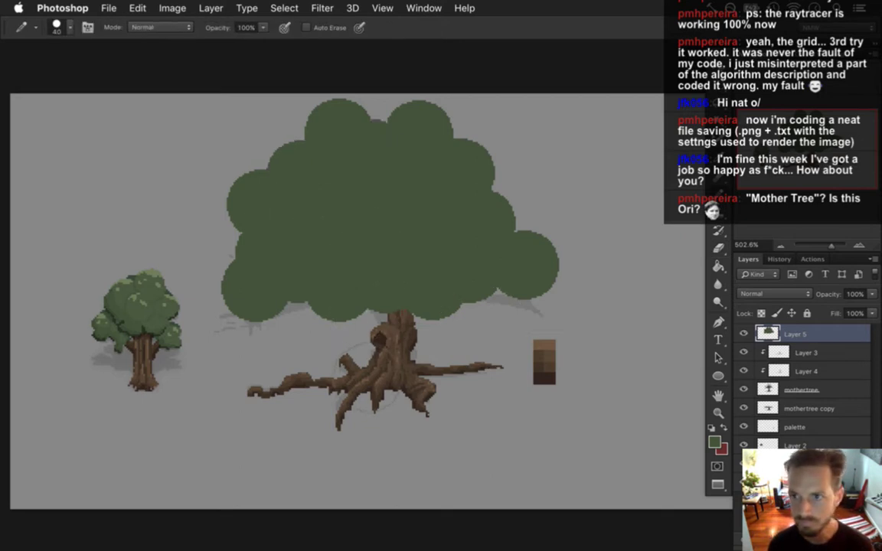
{"action": "left_click", "coordinate": [499, 268]}
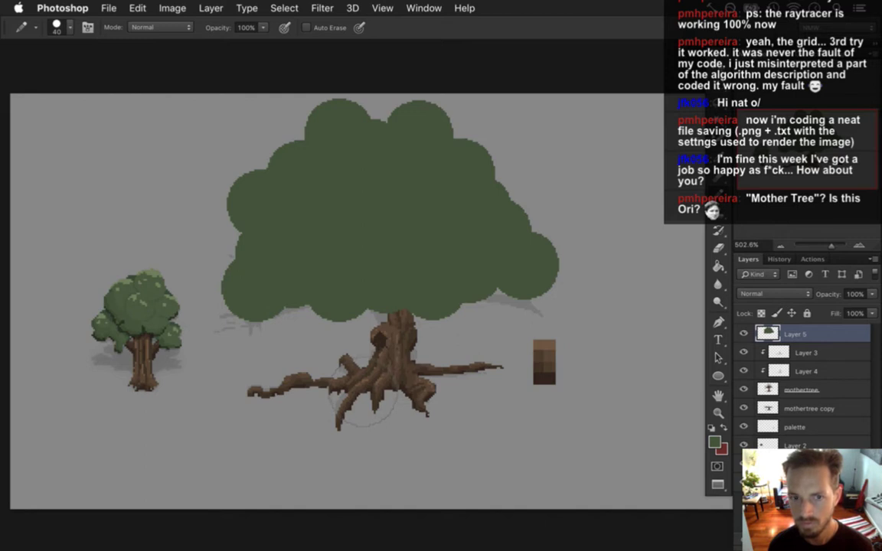
Step: Hide Layer 5 and move the large tree's layers, from mothertree copy up to Layer 5, slightly down the canvas together
{"action": "left_click", "coordinate": [743, 334]}
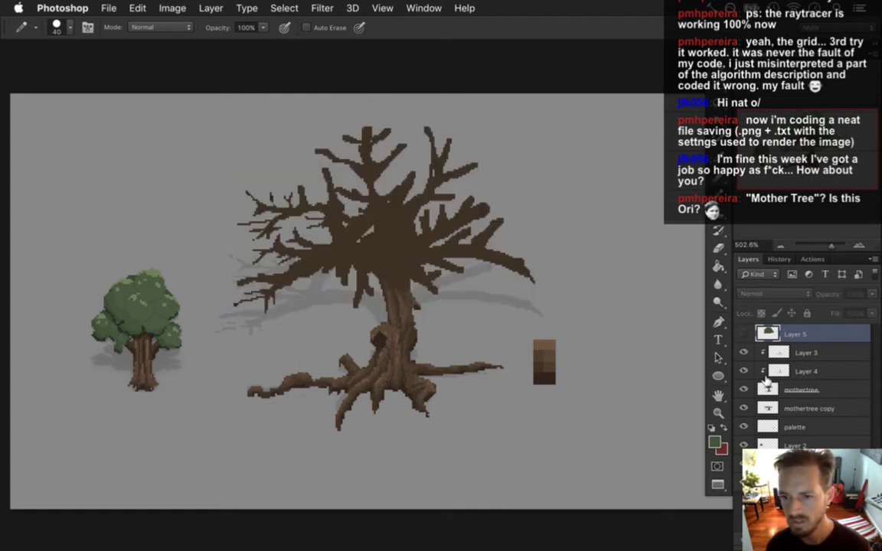
{"action": "left_click", "coordinate": [769, 390]}
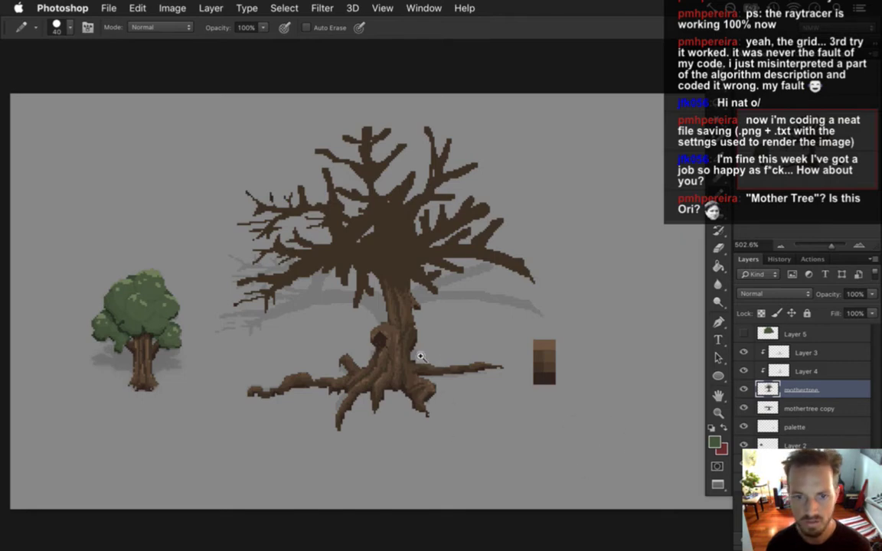
{"action": "scroll", "coordinate": [433, 363], "scroll_direction": "down", "scroll_amount": 3}
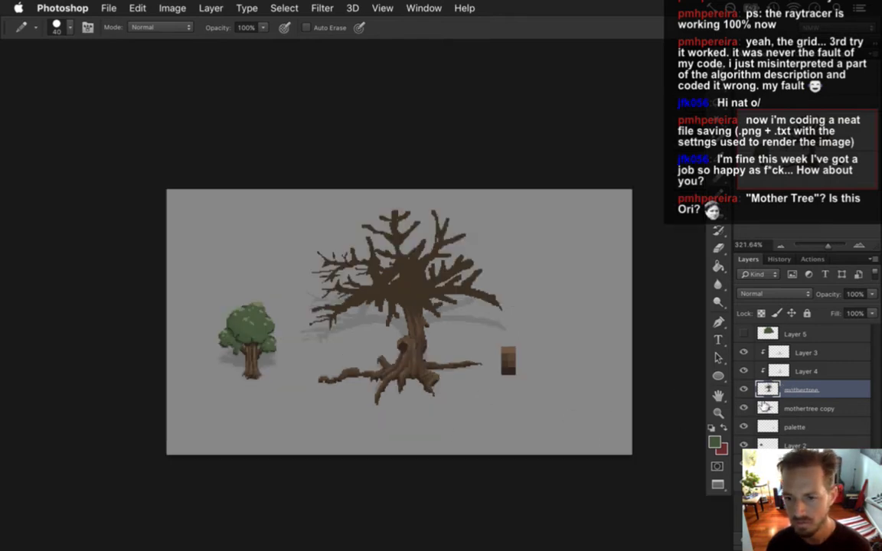
{"action": "key", "text": "alt+bracketleft"}
{"action": "left_click", "coordinate": [778, 333], "text": "shift"}
{"action": "key", "text": "v"}
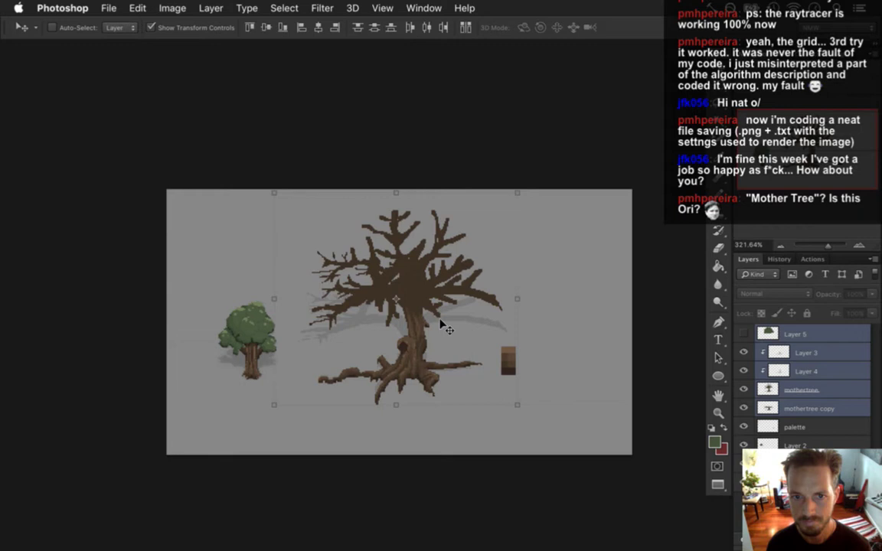
{"action": "left_click_drag", "start_coordinate": [435, 255], "coordinate": [438, 270]}
{"action": "key", "text": "m"}
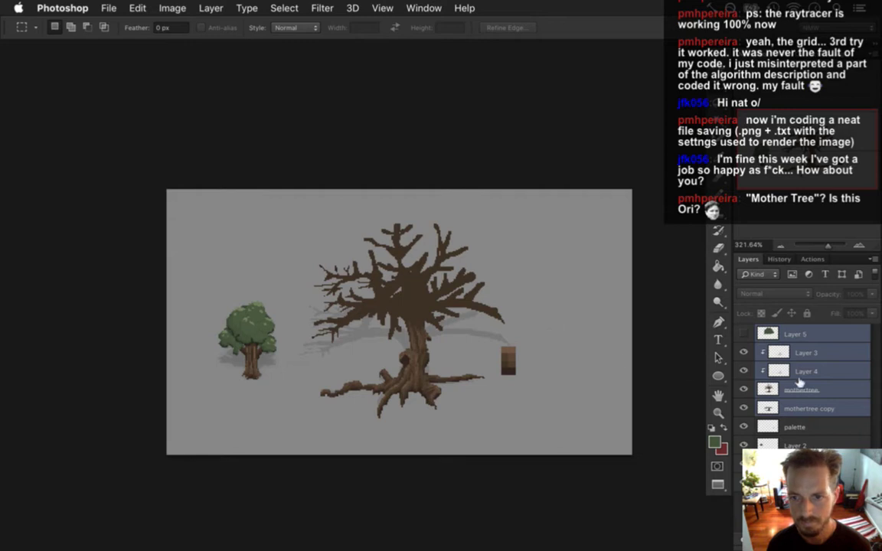
Step: Move the brown swatches on the palette layer slightly down and to the right, away from the large tree's roots
{"action": "left_click", "coordinate": [796, 426]}
{"action": "key", "text": "v"}
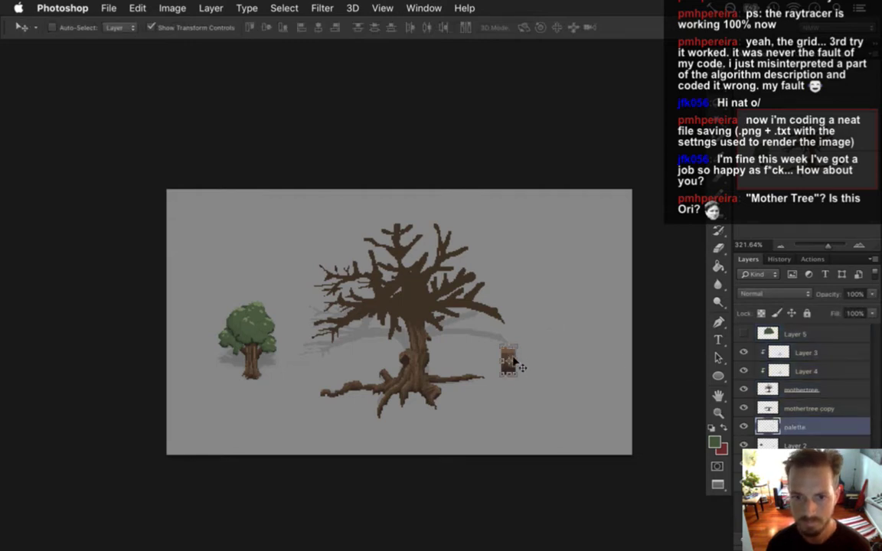
{"action": "left_click_drag", "start_coordinate": [542, 364], "coordinate": [537, 383]}
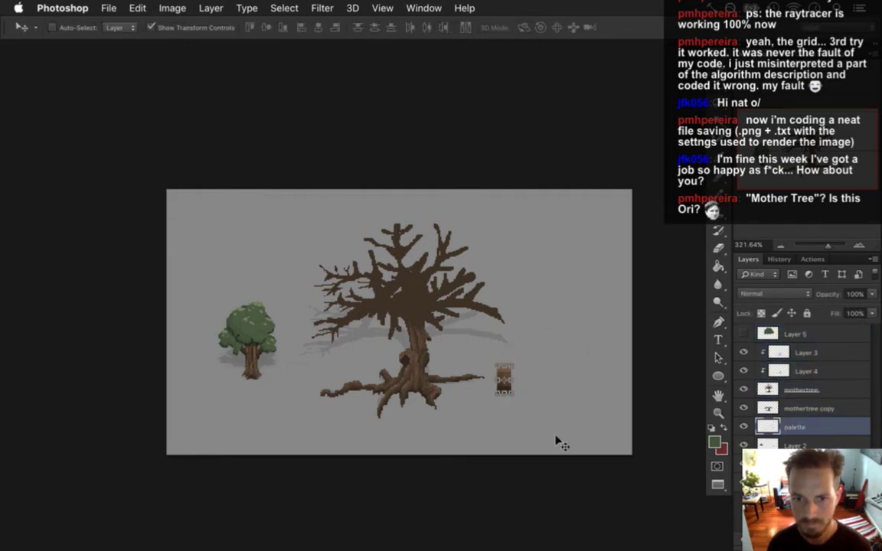
{"action": "key", "text": "m"}
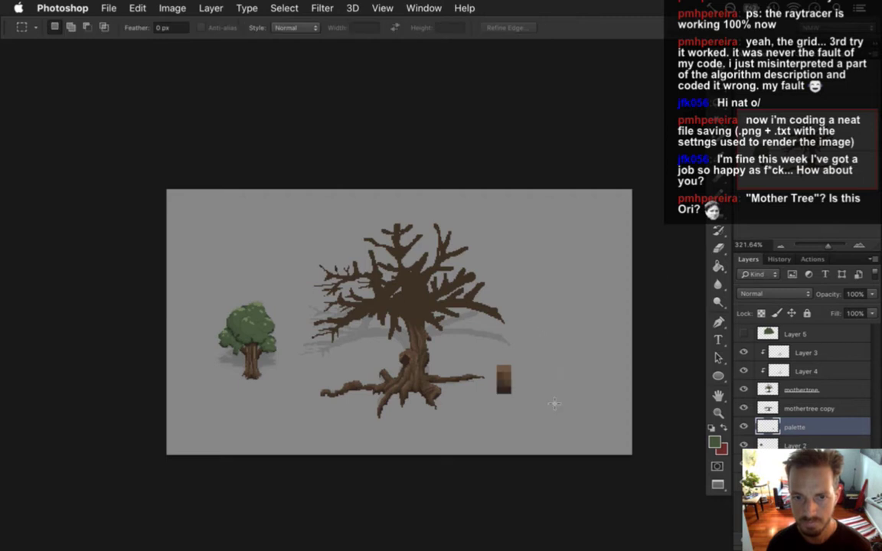
{"action": "left_click_drag", "start_coordinate": [552, 382], "coordinate": [570, 380]}
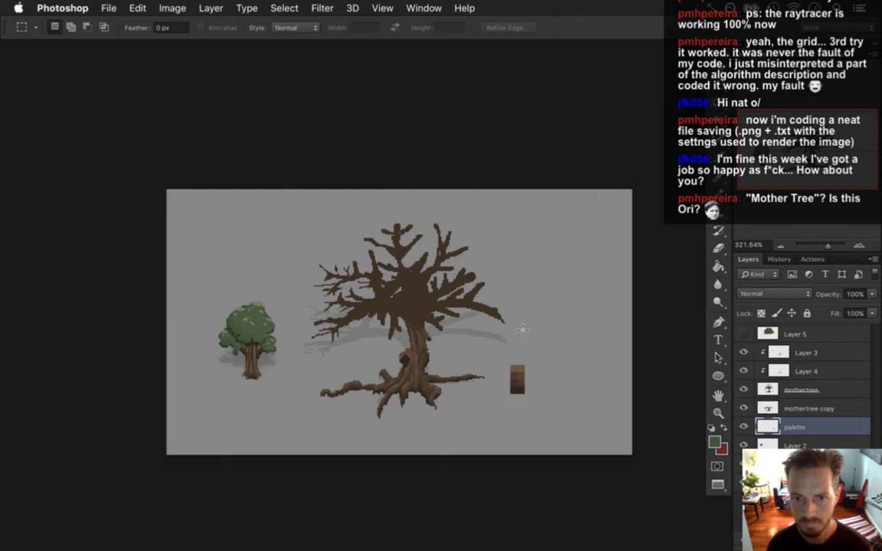
Step: Select the large tree's branch crown on the mothertree layer with a rectangular marquee, subtracting the top of the trunk
{"action": "scroll", "coordinate": [457, 340], "scroll_direction": "up", "scroll_amount": 2}
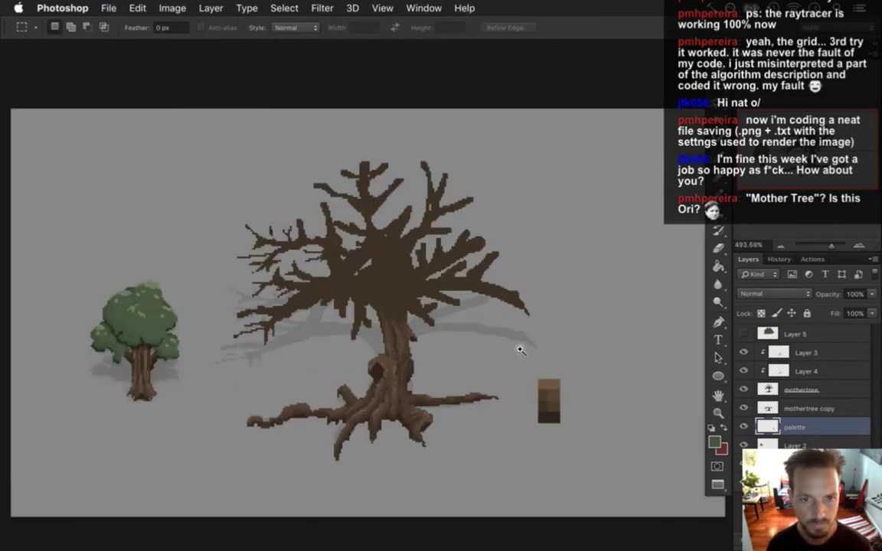
{"action": "left_click", "coordinate": [768, 391]}
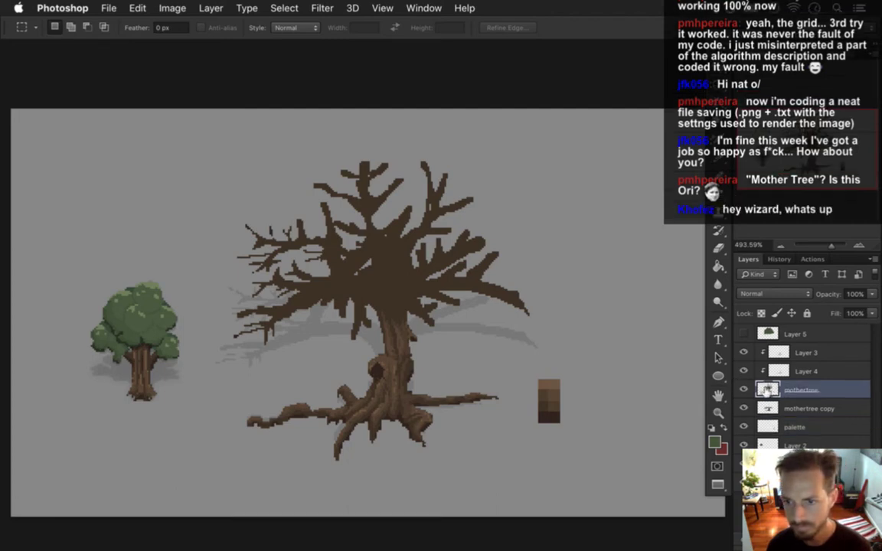
{"action": "left_click_drag", "start_coordinate": [246, 190], "coordinate": [588, 344]}
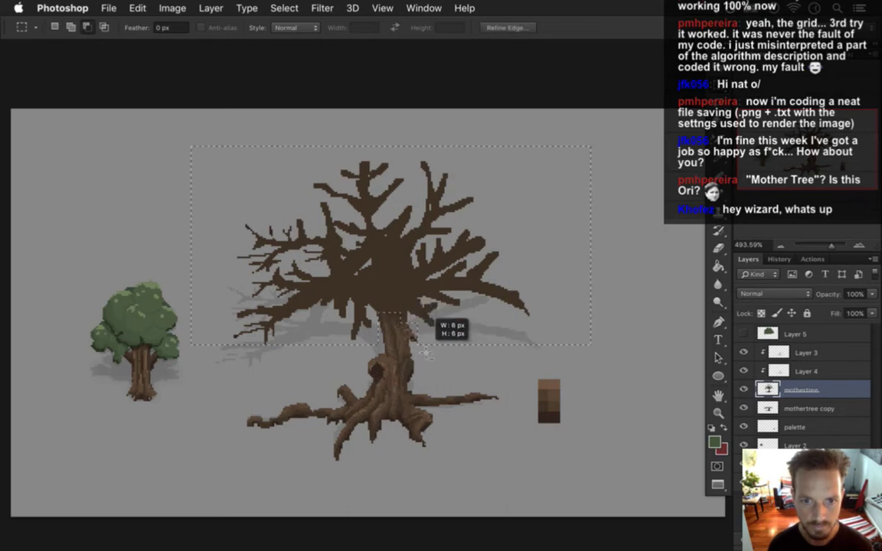
{"action": "left_click_drag", "start_coordinate": [403, 336], "coordinate": [417, 348]}
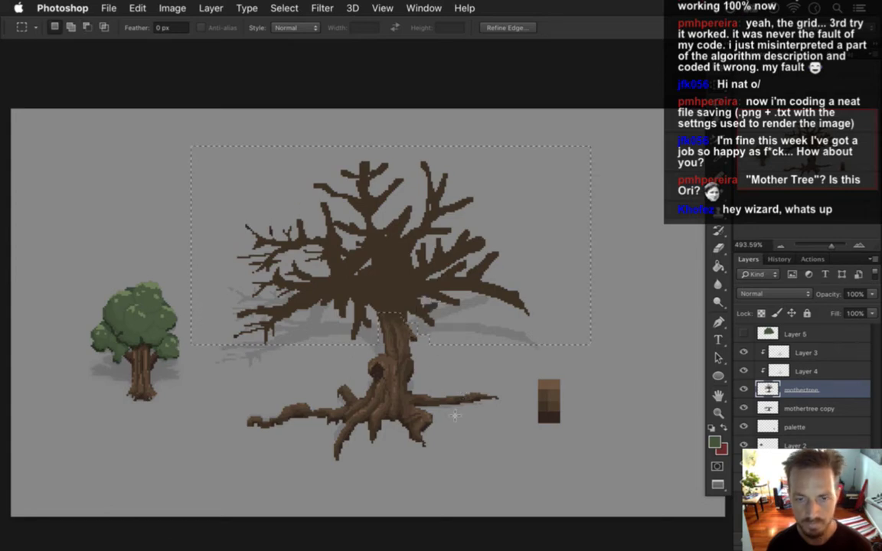
{"action": "key", "text": "1"}
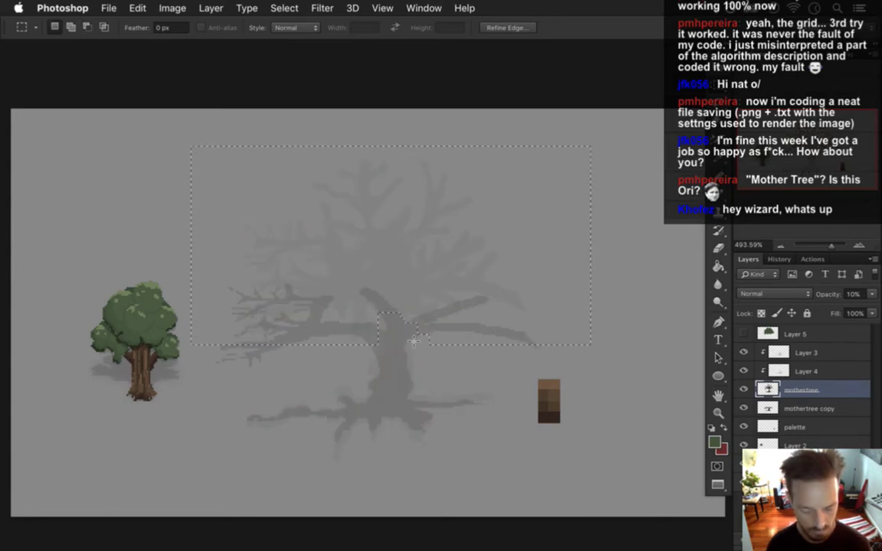
{"action": "key", "text": "0"}
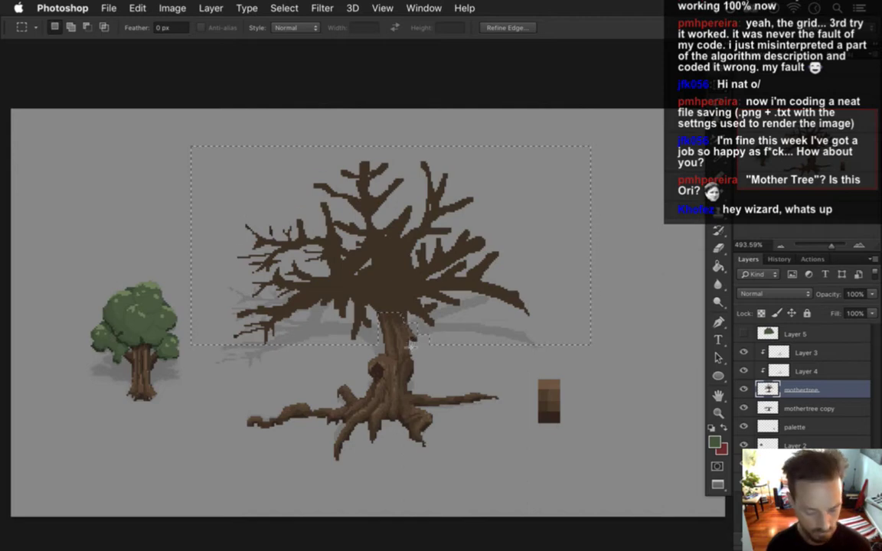
Step: Narrow the selected branches to 96.17% width from their left side, apply the transform and clear the selection
{"action": "key", "text": "v"}
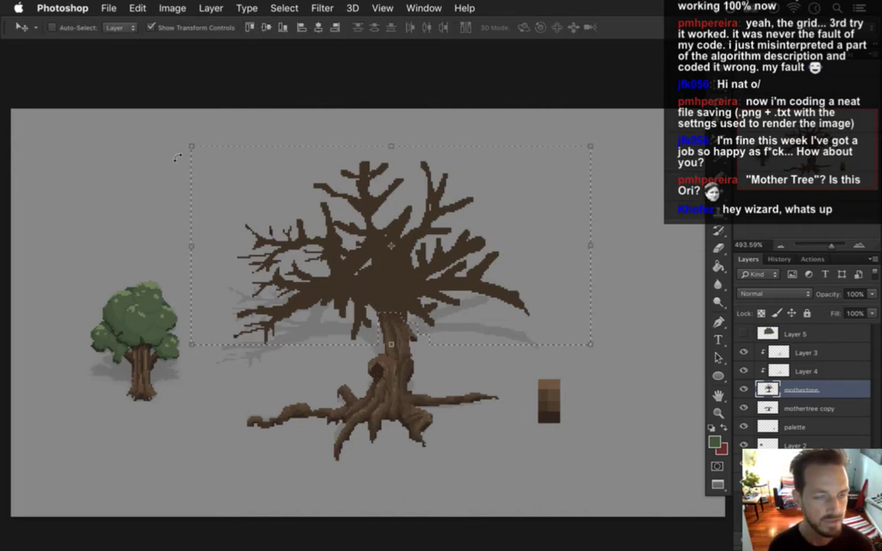
{"action": "left_click", "coordinate": [191, 145]}
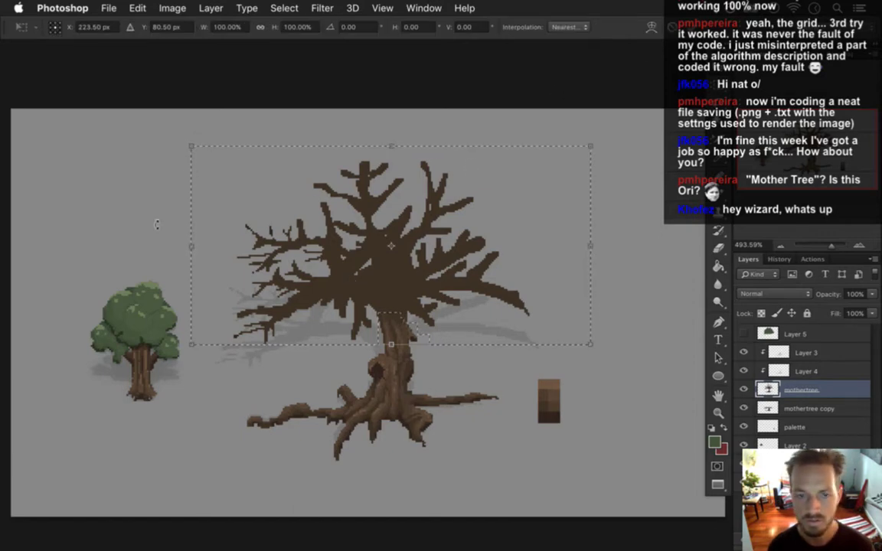
{"action": "left_click_drag", "start_coordinate": [190, 246], "coordinate": [207, 249]}
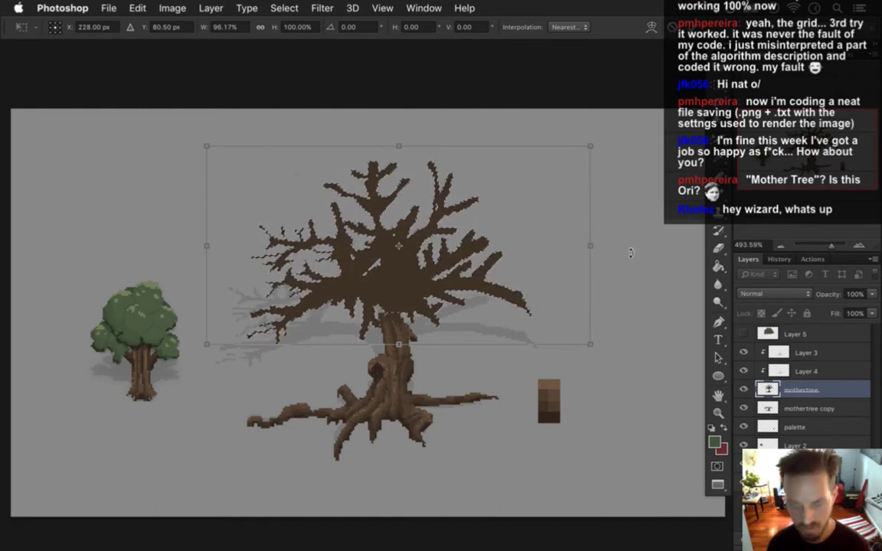
{"action": "key", "text": "Return"}
{"action": "key", "text": "m"}
{"action": "left_click", "coordinate": [351, 314]}
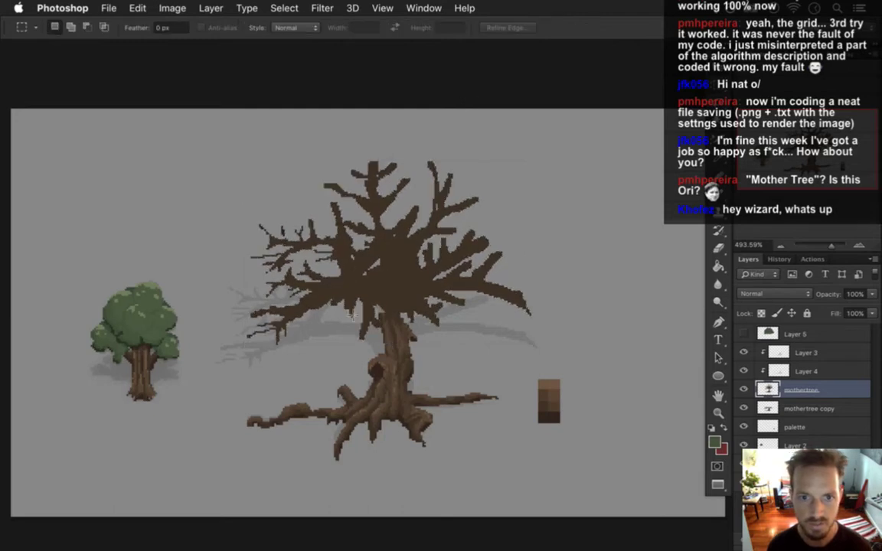
Step: Sample the dark brown of the branches and patch the gap beside the trunk top with a 1 px Pencil
{"action": "scroll", "coordinate": [405, 329], "scroll_direction": "up", "scroll_amount": 5}
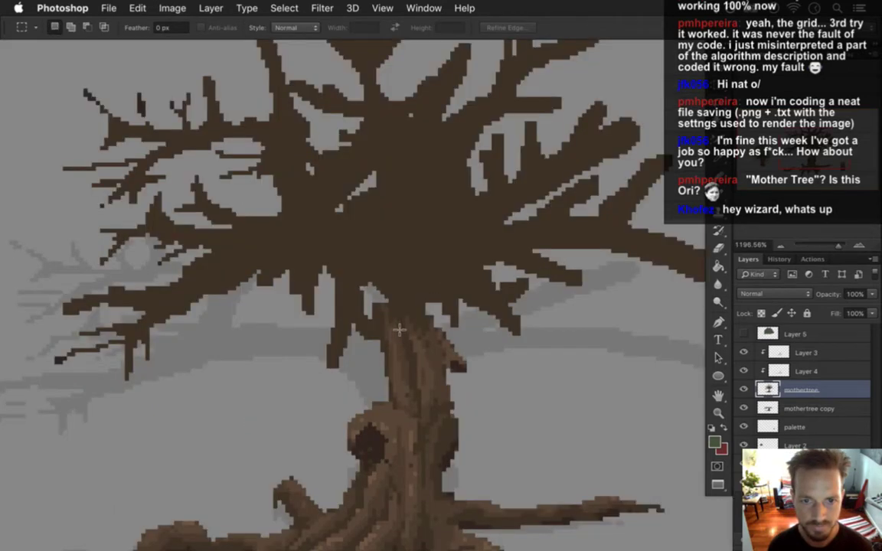
{"action": "key", "text": "i"}
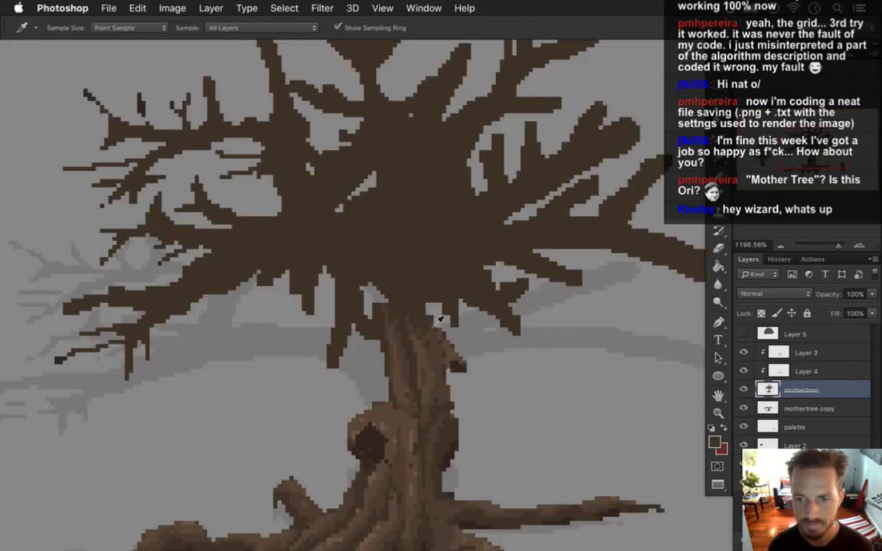
{"action": "left_click", "coordinate": [743, 399]}
{"action": "left_click", "coordinate": [743, 399]}
{"action": "left_click", "coordinate": [743, 404]}
{"action": "left_click", "coordinate": [743, 404]}
{"action": "key", "text": "b"}
{"action": "key", "text": "bracketleft"}
{"action": "key", "text": "bracketleft"}
{"action": "key", "text": "bracketleft"}
{"action": "key", "text": "bracketleft"}
{"action": "key", "text": "bracketleft"}
{"action": "key", "text": "bracketleft"}
{"action": "key", "text": "bracketleft"}
{"action": "key", "text": "bracketleft"}
{"action": "key", "text": "bracketleft"}
{"action": "key", "text": "bracketleft"}
{"action": "key", "text": "bracketleft"}
{"action": "key", "text": "bracketleft"}
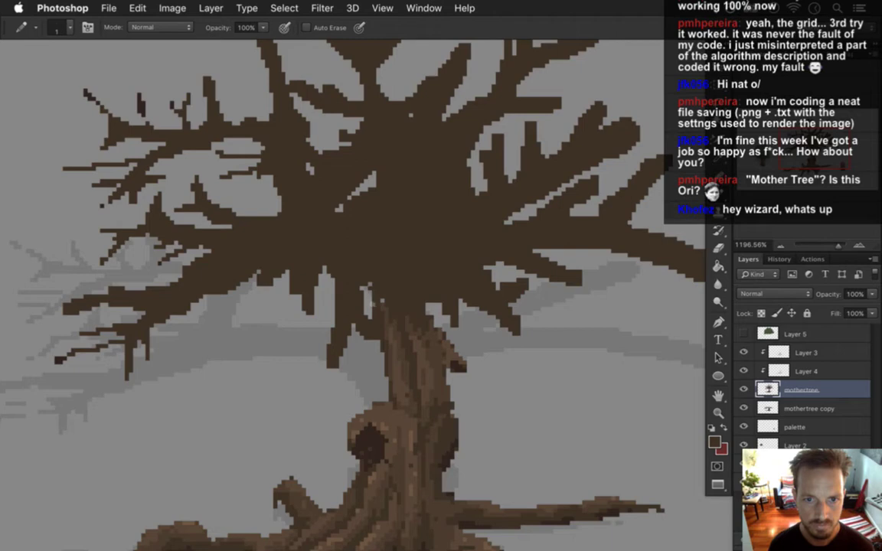
Step: Trim the hanging branch stubs just left of the trunk top with a 1 px Eraser in Pencil mode
{"action": "key", "text": "e"}
{"action": "key", "text": "bracketleft"}
{"action": "key", "text": "bracketleft"}
{"action": "key", "text": "bracketleft"}
{"action": "key", "text": "bracketleft"}
{"action": "key", "text": "bracketleft"}
{"action": "key", "text": "bracketleft"}
{"action": "key", "text": "bracketleft"}
{"action": "key", "text": "bracketleft"}
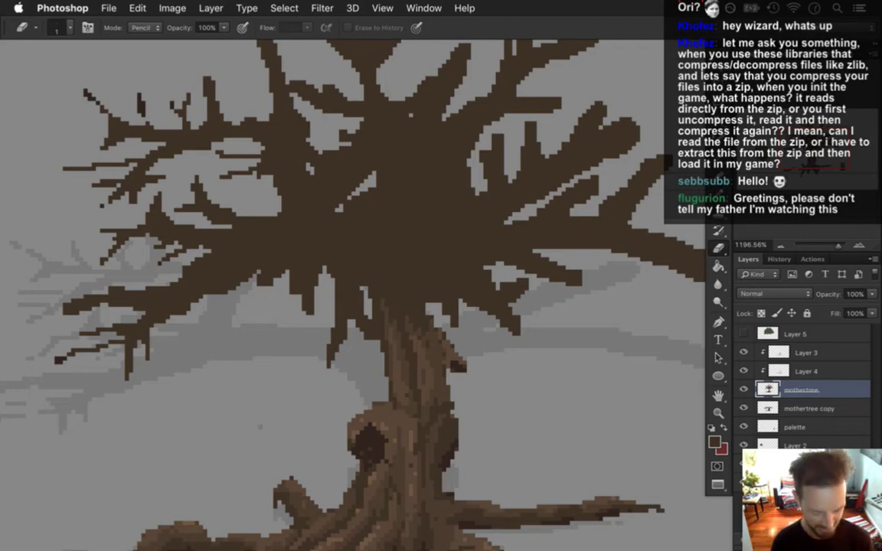
Step: Slim the lower-left limb, fork its tip and add a small twig beneath it, alternating the 1 px Pencil and Eraser
{"action": "left_click_drag", "start_coordinate": [263, 337], "coordinate": [382, 323]}
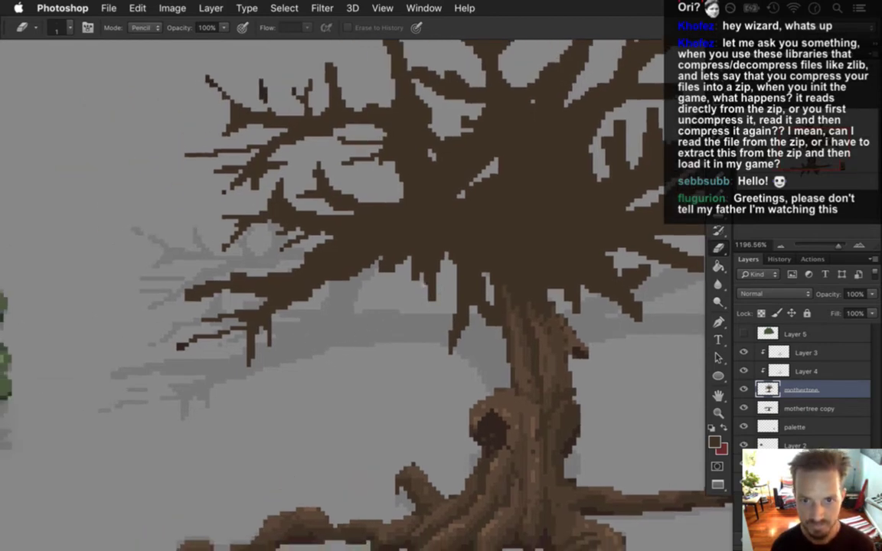
{"action": "key", "text": "i"}
{"action": "key", "text": "b"}
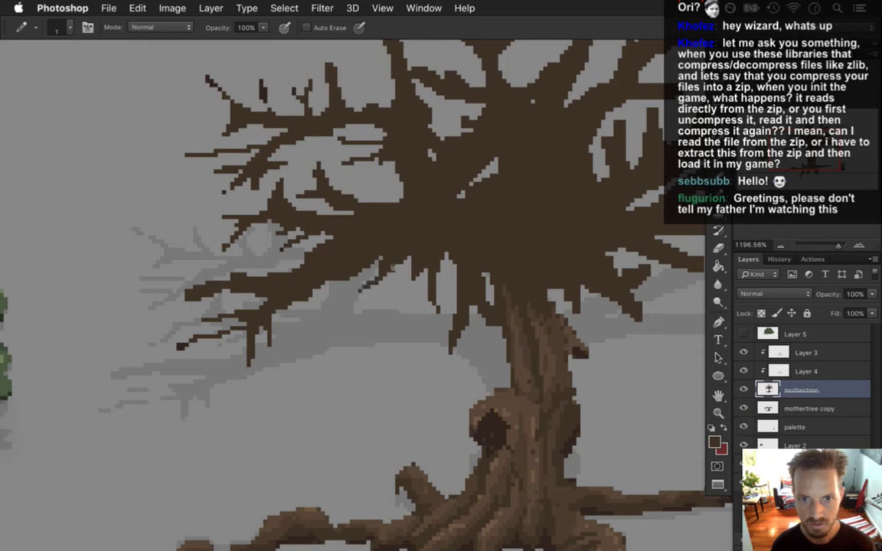
{"action": "key", "text": "e"}
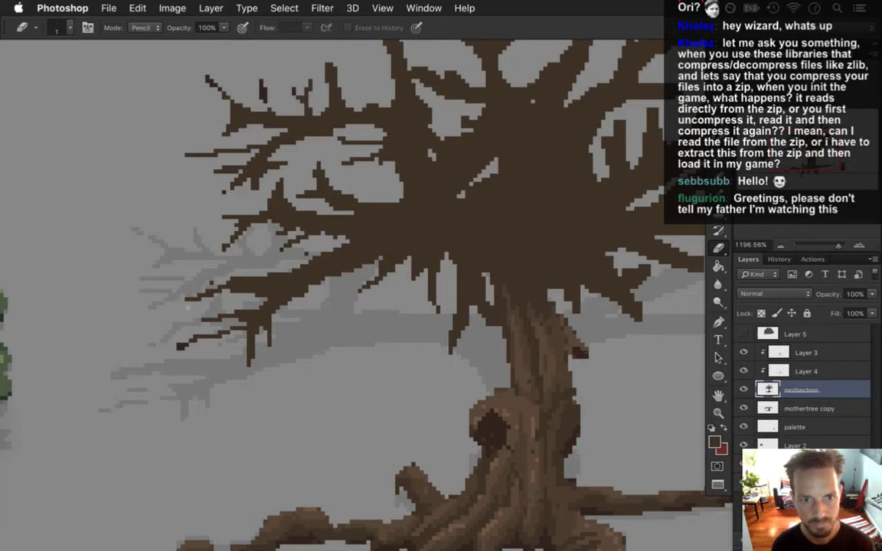
{"action": "key", "text": "b"}
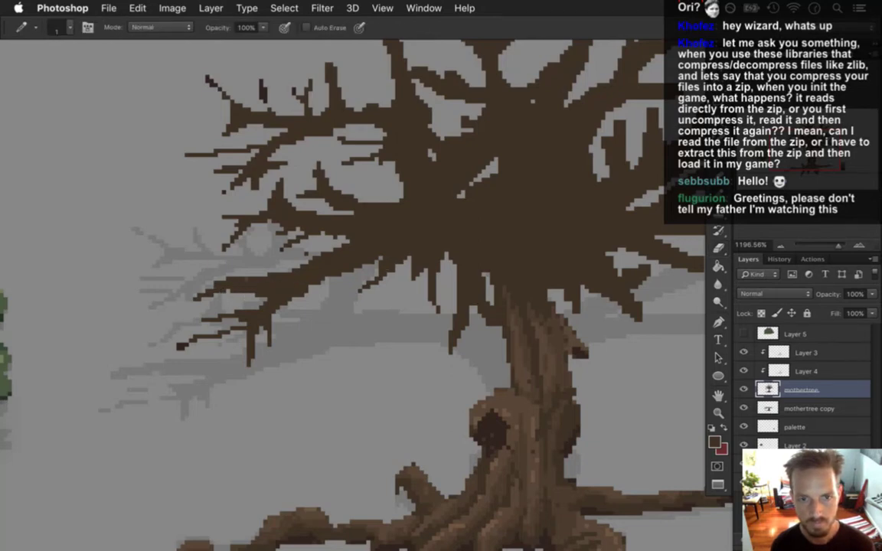
{"action": "key", "text": "e"}
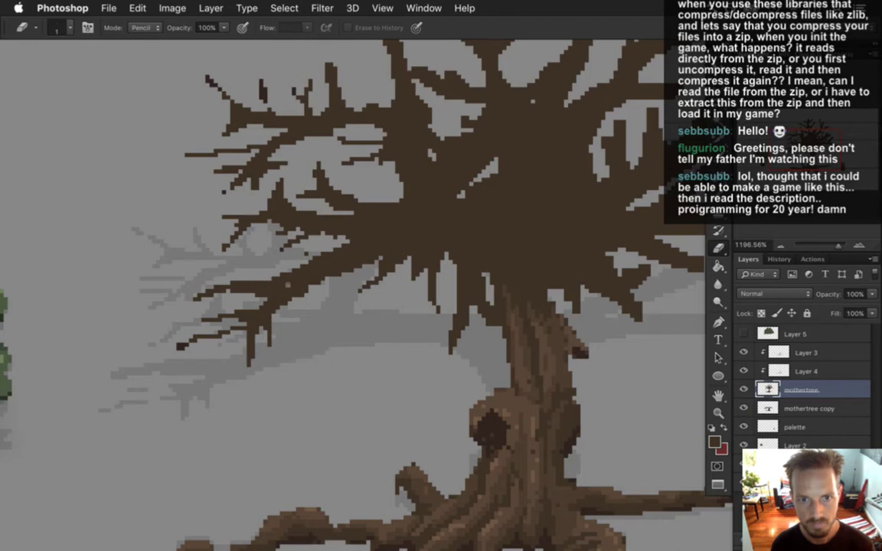
{"action": "key", "text": "b"}
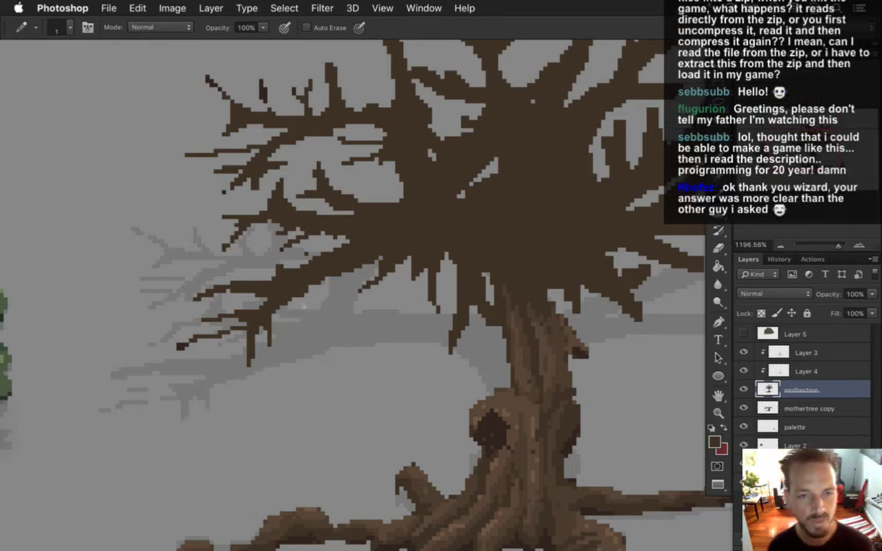
{"action": "key", "text": "e"}
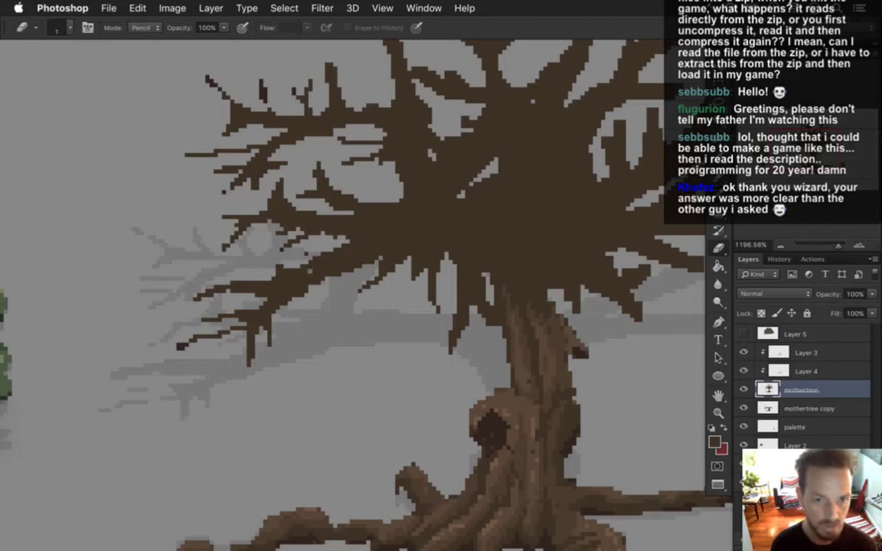
Step: Refine the middle-left twigs with sampled dark brown, alternating the 1 px Eraser and Pencil
{"action": "key", "text": "i"}
{"action": "left_click", "coordinate": [257, 193]}
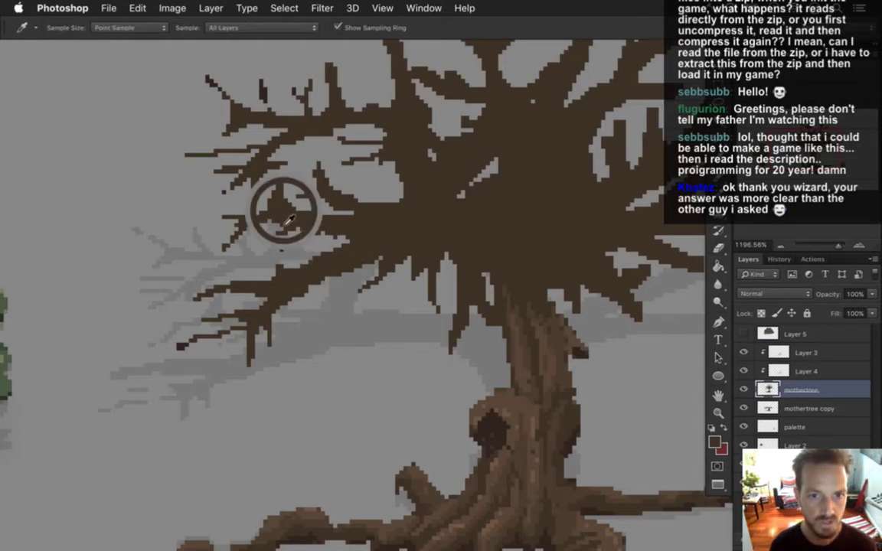
{"action": "key", "text": "e"}
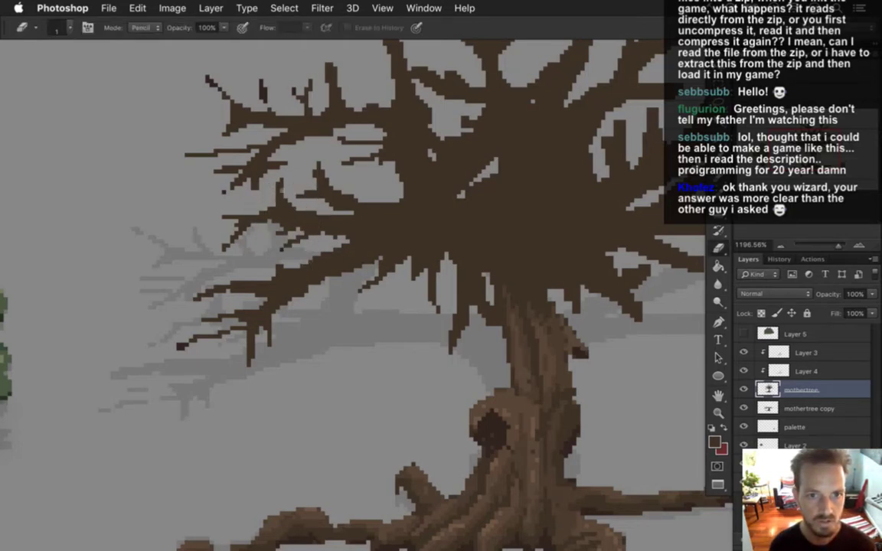
{"action": "key", "text": "i"}
{"action": "left_click", "coordinate": [325, 196]}
{"action": "key", "text": "b"}
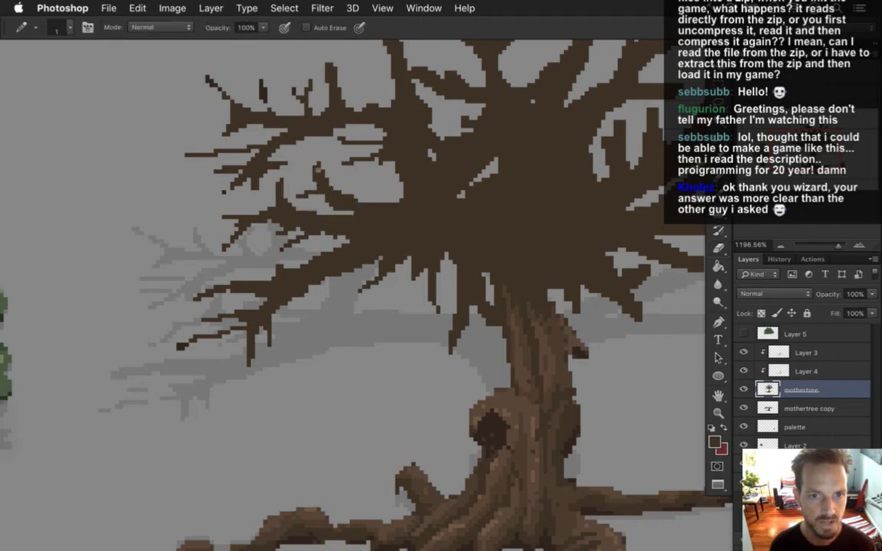
{"action": "key", "text": "e"}
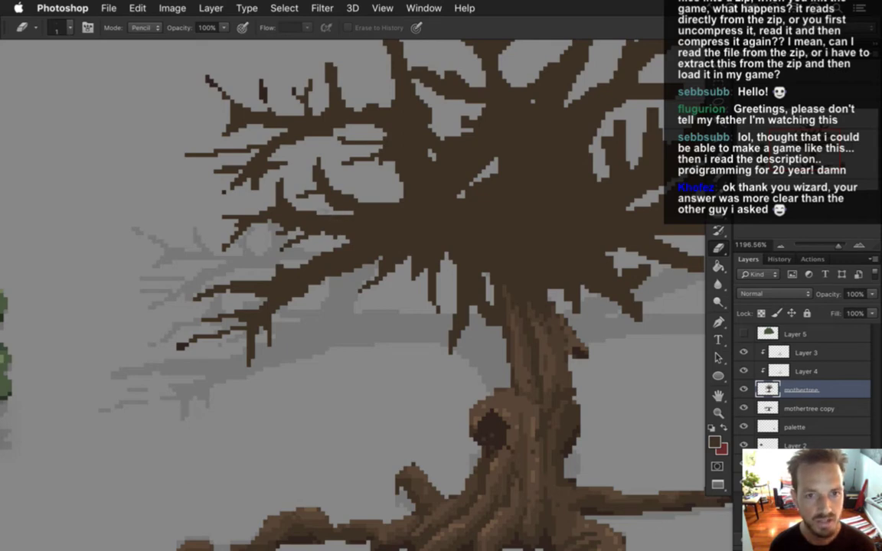
Step: Carve separate branches out of the solid mass left of the crown's centre and split the hanging stubs below it
{"action": "key", "text": "i"}
{"action": "key", "text": "b"}
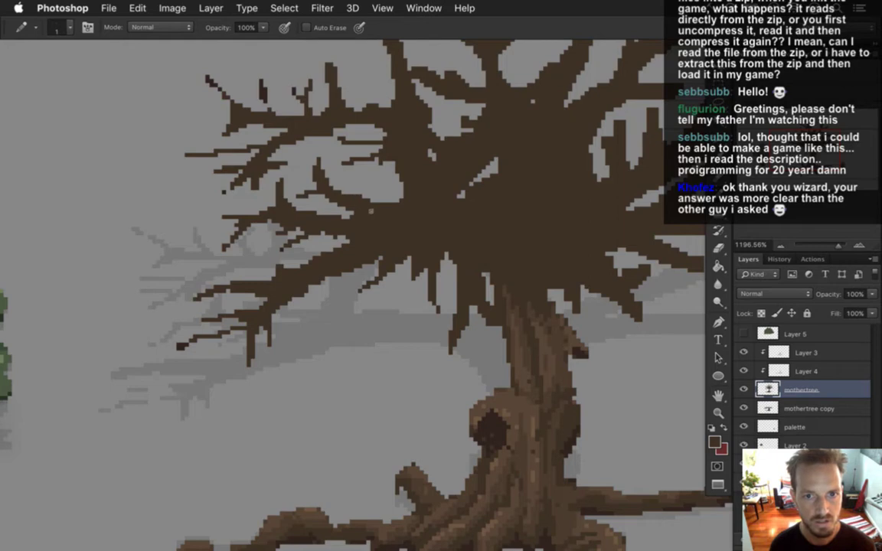
{"action": "key", "text": "e"}
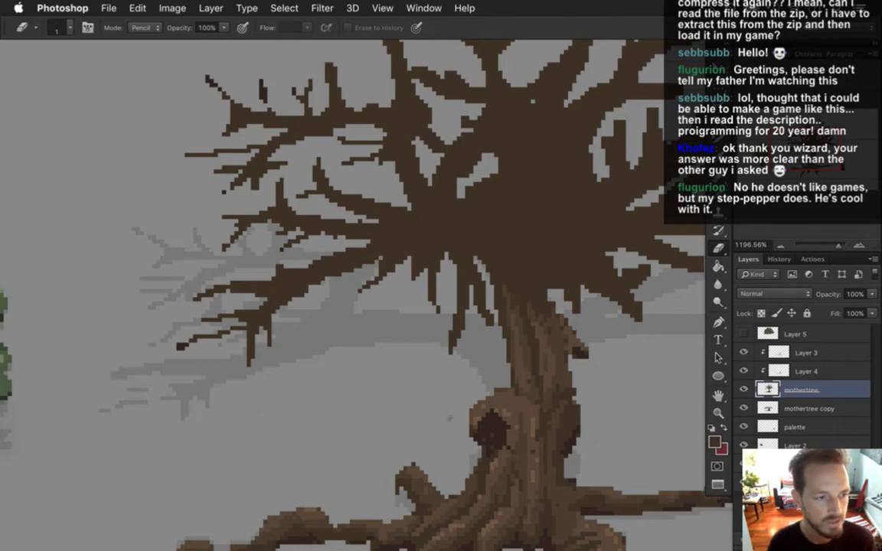
Step: Connect the detached twigs on the upper-left branch to their limb with sampled dark brown 1 px Pencil strokes
{"action": "left_click_drag", "start_coordinate": [538, 244], "coordinate": [492, 288]}
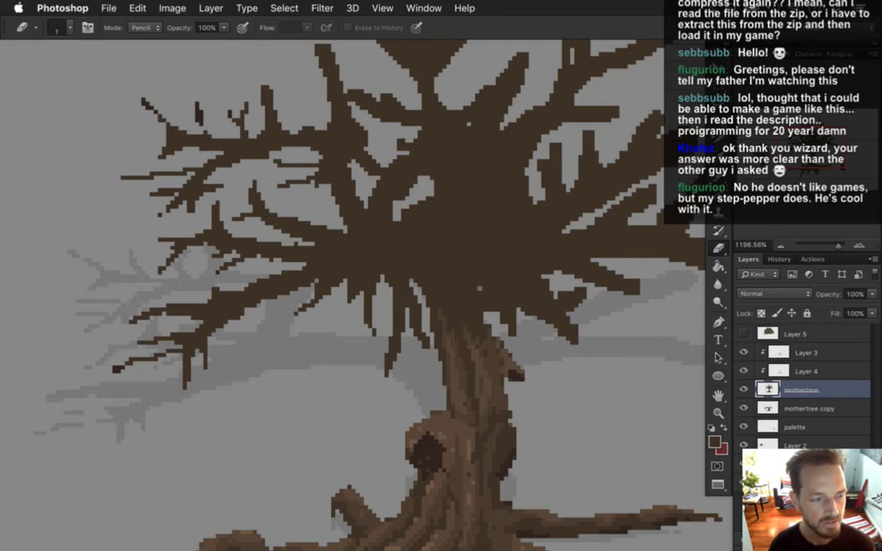
{"action": "key", "text": "i"}
{"action": "left_click", "coordinate": [362, 243]}
{"action": "key", "text": "b"}
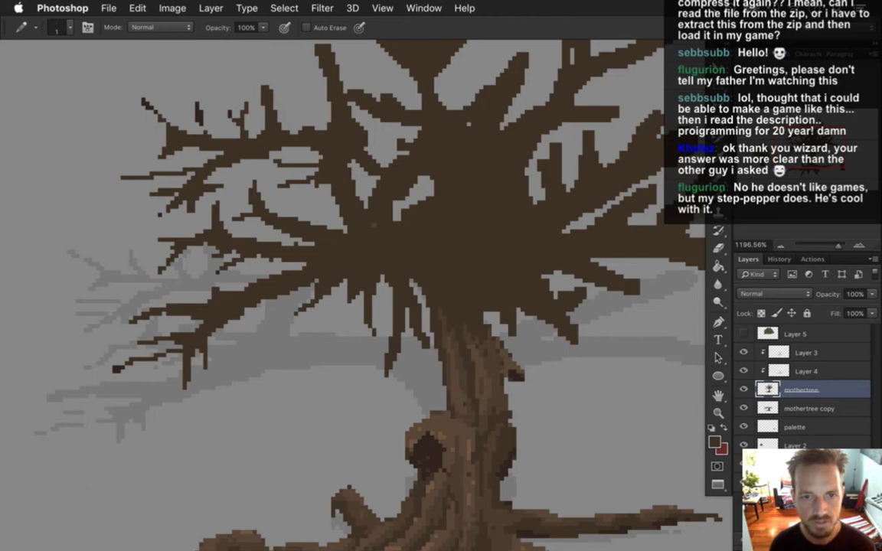
{"action": "left_click_drag", "start_coordinate": [461, 177], "coordinate": [429, 292]}
{"action": "key", "text": "e"}
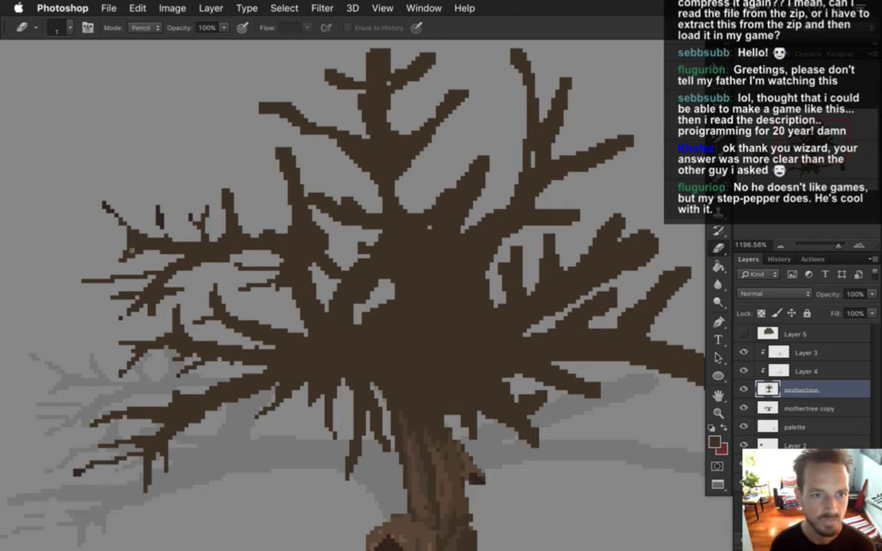
{"action": "key", "text": "b"}
{"action": "left_click", "coordinate": [120, 211], "text": "alt"}
{"action": "left_click_drag", "start_coordinate": [109, 208], "coordinate": [98, 190]}
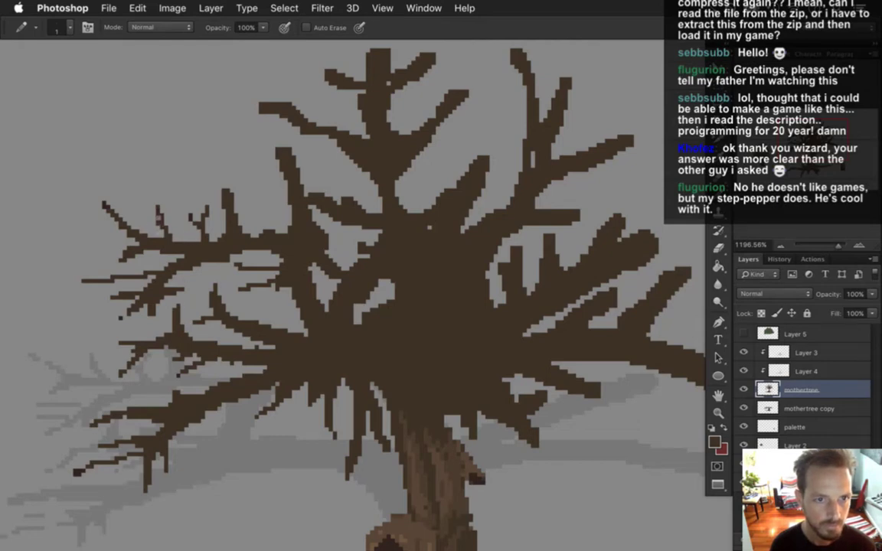
Step: Erase pixels to enlarge the opening left of the crown's centre and taper the upper-left branch tips
{"action": "key", "text": "e"}
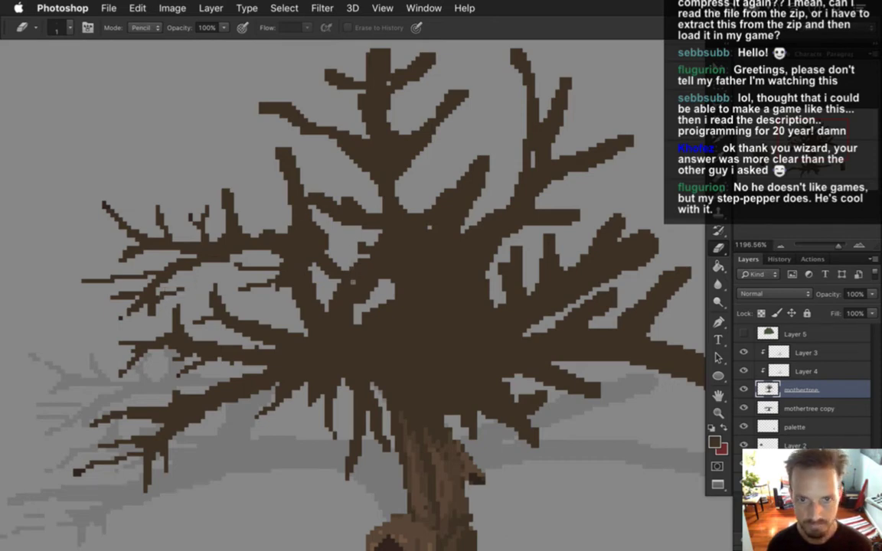
{"action": "left_click_drag", "start_coordinate": [369, 290], "coordinate": [356, 306]}
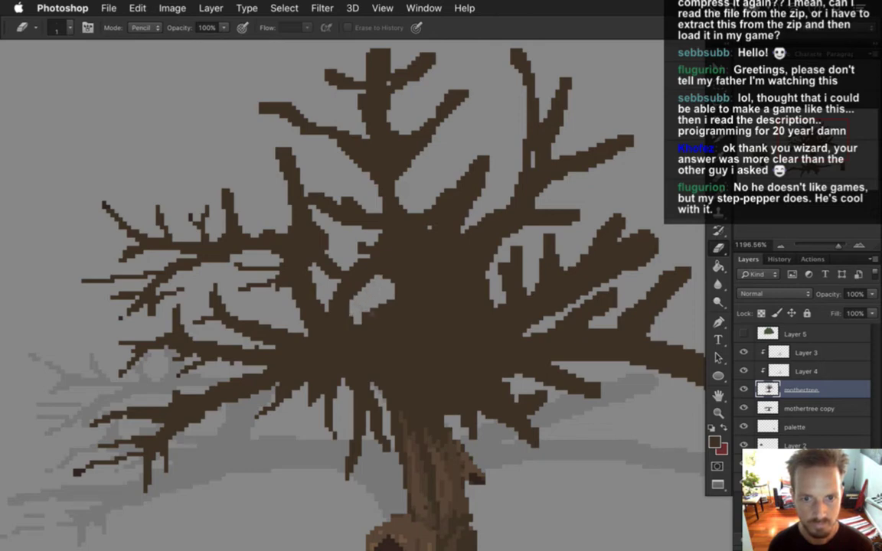
{"action": "left_click_drag", "start_coordinate": [392, 301], "coordinate": [393, 322]}
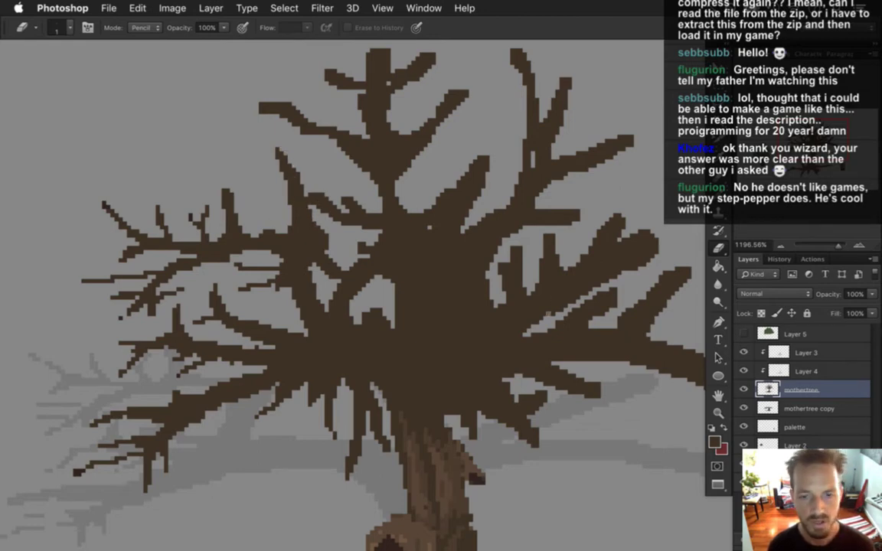
{"action": "scroll", "coordinate": [511, 368], "scroll_direction": "down", "scroll_amount": 3}
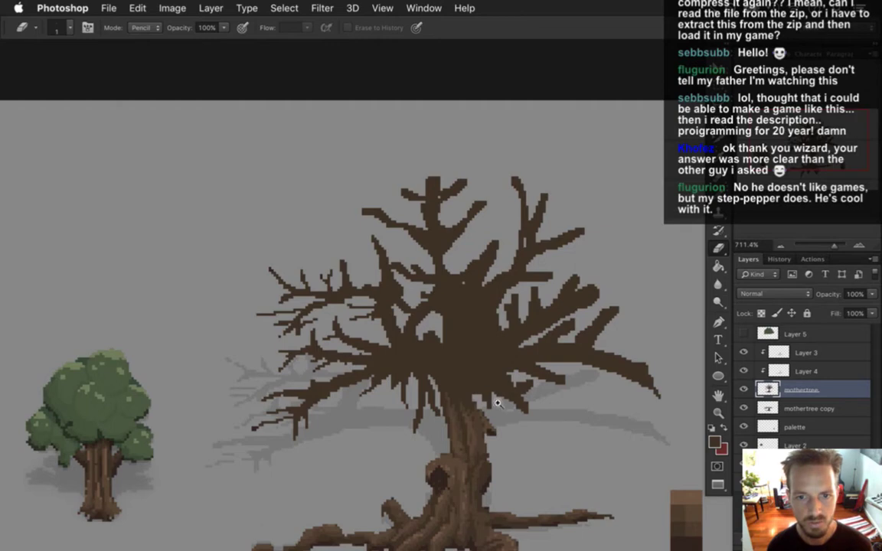
Step: Fill in part of the gap where the crown meets the trunk's upper right with sampled dark brown 1 px Pencil strokes
{"action": "left_click_drag", "start_coordinate": [496, 419], "coordinate": [464, 321]}
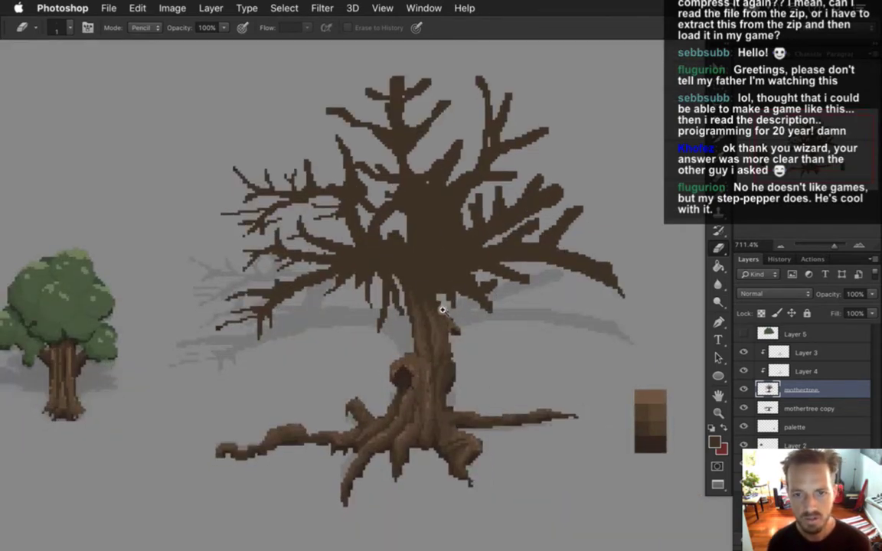
{"action": "scroll", "coordinate": [442, 310], "scroll_direction": "up", "scroll_amount": 5}
{"action": "key", "text": "i"}
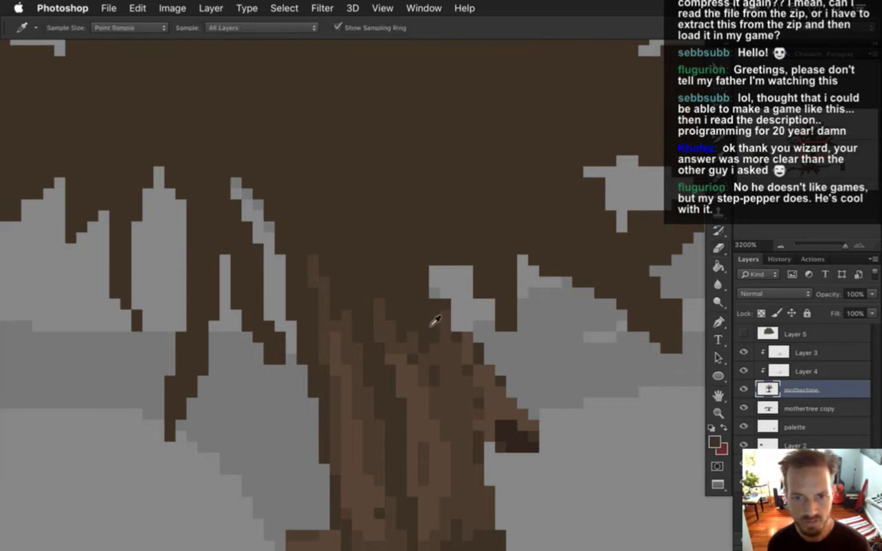
{"action": "key", "text": "b"}
{"action": "mouse_move", "coordinate": [434, 315]}
{"action": "left_mouse_down"}
{"action": "mouse_move", "coordinate": [434, 268]}
{"action": "mouse_move", "coordinate": [434, 300]}
{"action": "mouse_move", "coordinate": [468, 271]}
{"action": "left_mouse_up"}
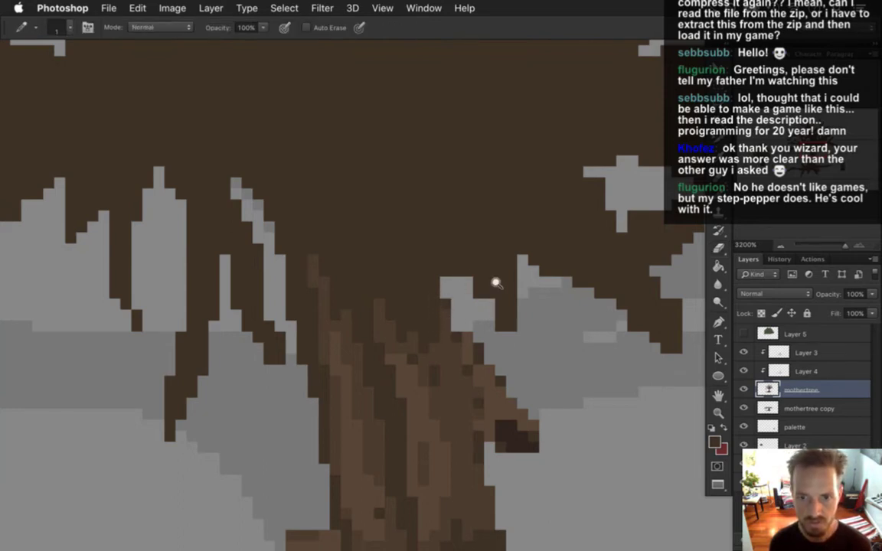
Step: Taper the hanging stubs right of the trunk with the 1 px Eraser and add a thin horizontal twig at the outer tip
{"action": "scroll", "coordinate": [498, 321], "scroll_direction": "down", "scroll_amount": 3}
{"action": "scroll", "coordinate": [497, 321], "scroll_direction": "down", "scroll_amount": 3}
{"action": "scroll", "coordinate": [509, 253], "scroll_direction": "up", "scroll_amount": 4}
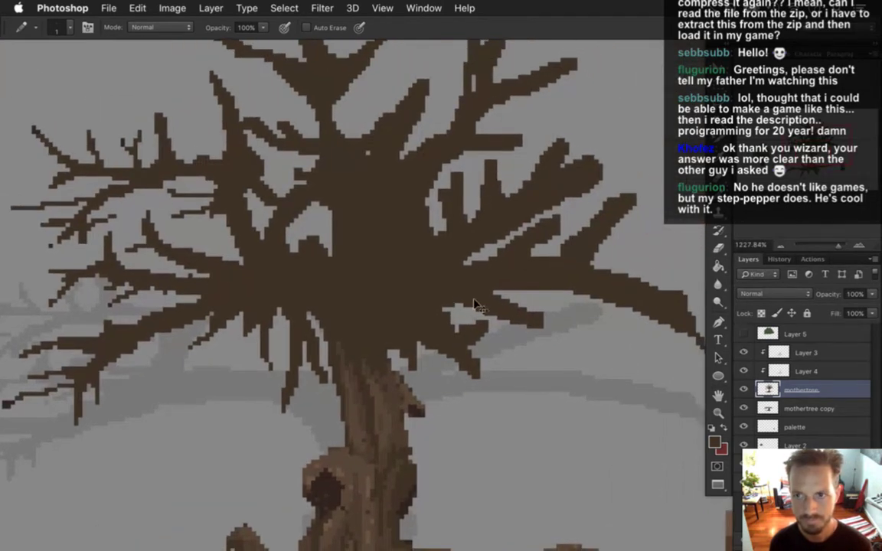
{"action": "key", "text": "e"}
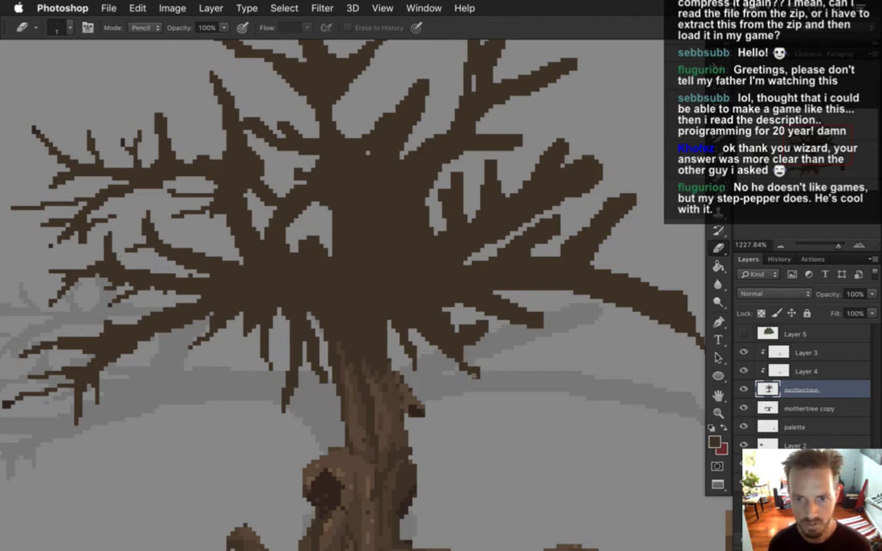
{"action": "key", "text": "b"}
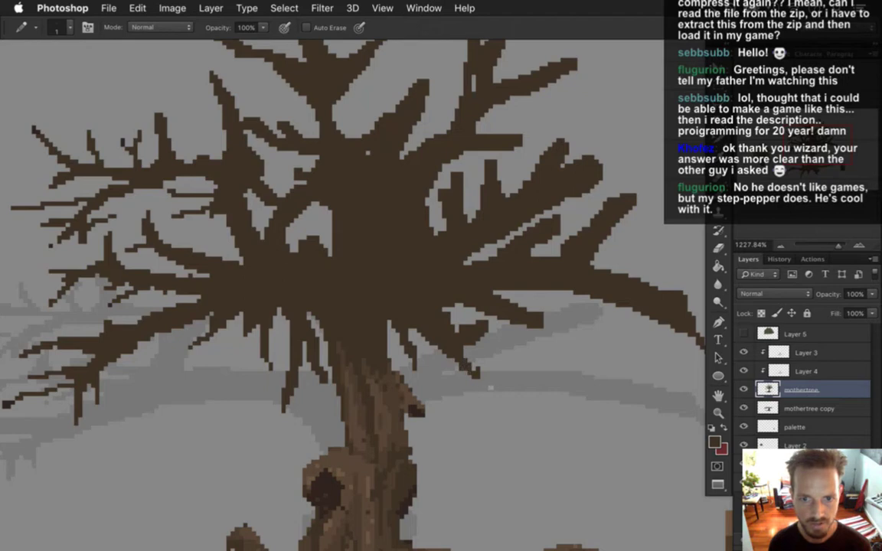
{"action": "left_click_drag", "start_coordinate": [473, 376], "coordinate": [522, 377]}
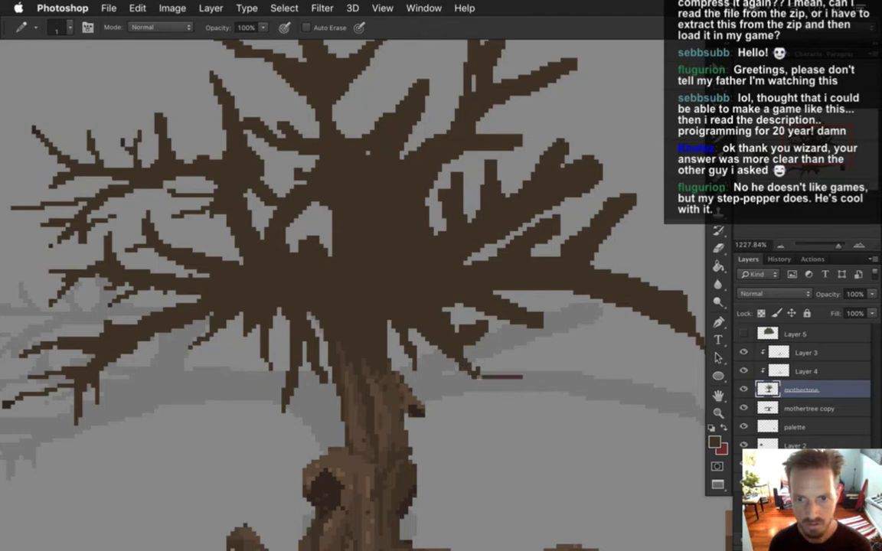
Step: Erase pixels to thin the short branch below the long right limb and split that limb's outer end into two prongs
{"action": "key", "text": "e"}
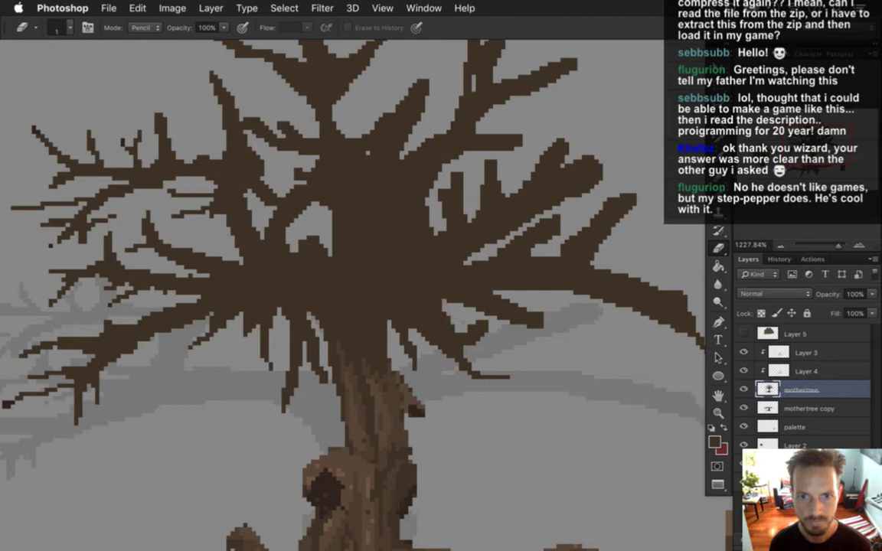
{"action": "left_click_drag", "start_coordinate": [430, 278], "coordinate": [489, 294]}
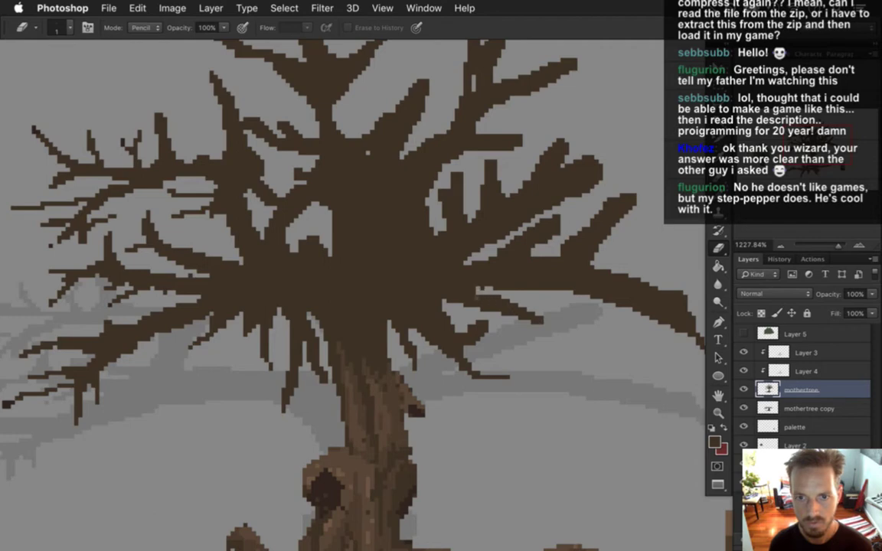
{"action": "left_click_drag", "start_coordinate": [616, 296], "coordinate": [482, 291]}
{"action": "mouse_move", "coordinate": [545, 288]}
{"action": "left_mouse_down"}
{"action": "mouse_move", "coordinate": [516, 270]}
{"action": "mouse_move", "coordinate": [512, 275]}
{"action": "mouse_move", "coordinate": [534, 285]}
{"action": "left_mouse_up"}
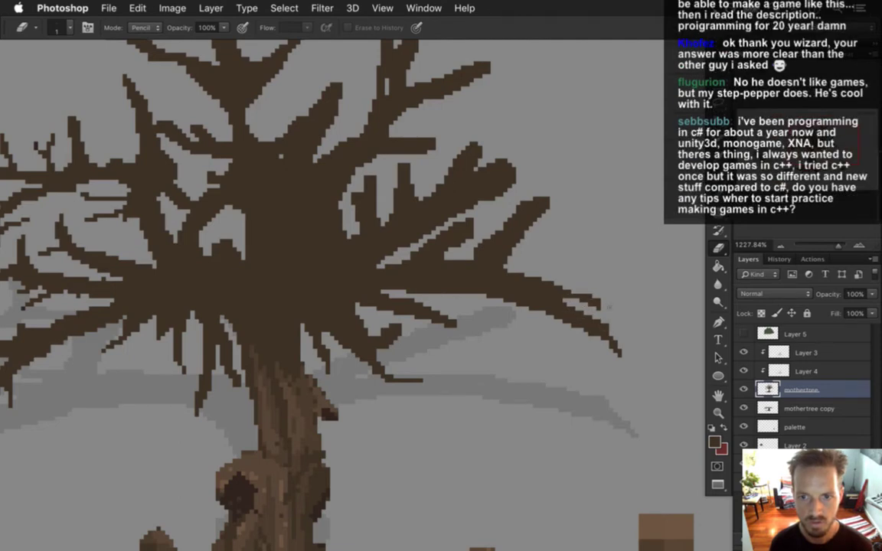
Step: Sample the dark brown, extend the upper prong of the right limb, and draw a twig rising diagonally from it
{"action": "key", "text": "i"}
{"action": "left_click", "coordinate": [595, 305]}
{"action": "key", "text": "b"}
{"action": "left_click_drag", "start_coordinate": [585, 290], "coordinate": [613, 261]}
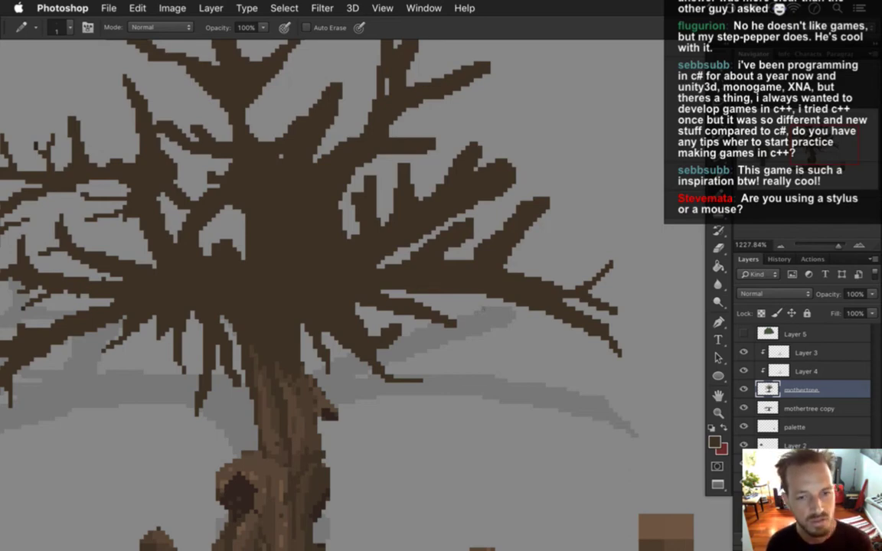
Step: Thin and extend the rising branch on the right limb with small side twigs, and add a short upright twig near the limb's end
{"action": "key", "text": "i"}
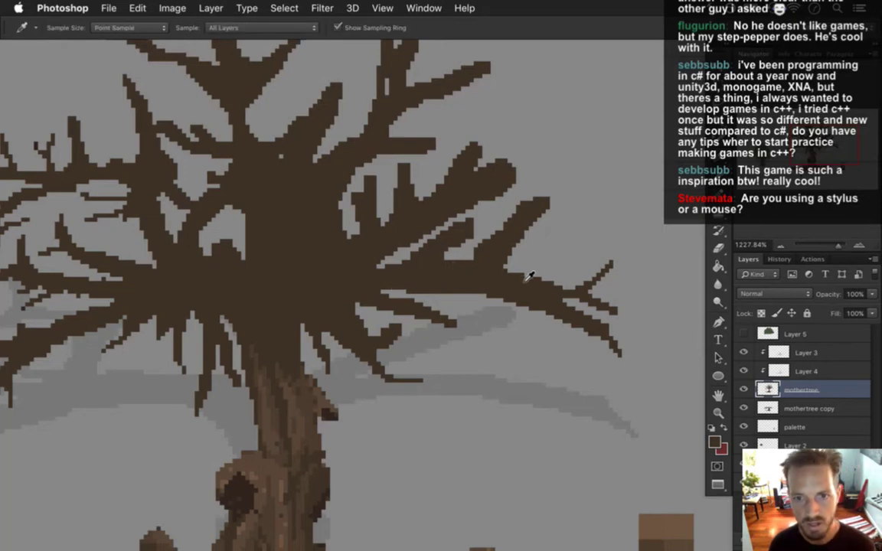
{"action": "key", "text": "e"}
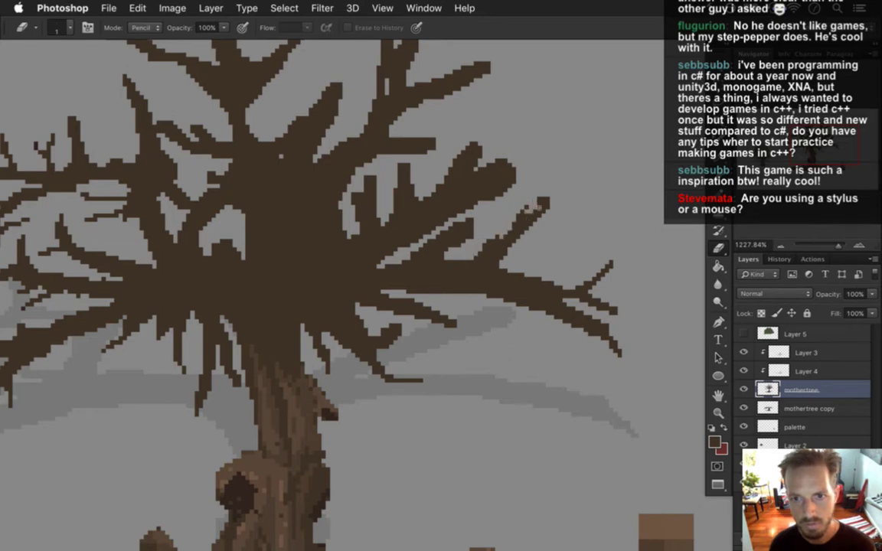
{"action": "key", "text": "i"}
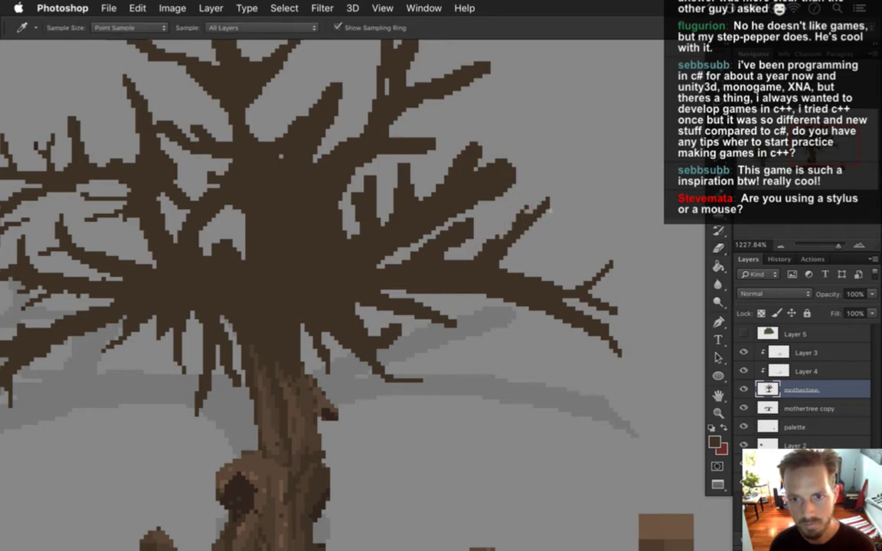
{"action": "key", "text": "b"}
{"action": "mouse_move", "coordinate": [528, 222]}
{"action": "left_mouse_down"}
{"action": "mouse_move", "coordinate": [558, 181]}
{"action": "mouse_move", "coordinate": [545, 224]}
{"action": "left_mouse_up"}
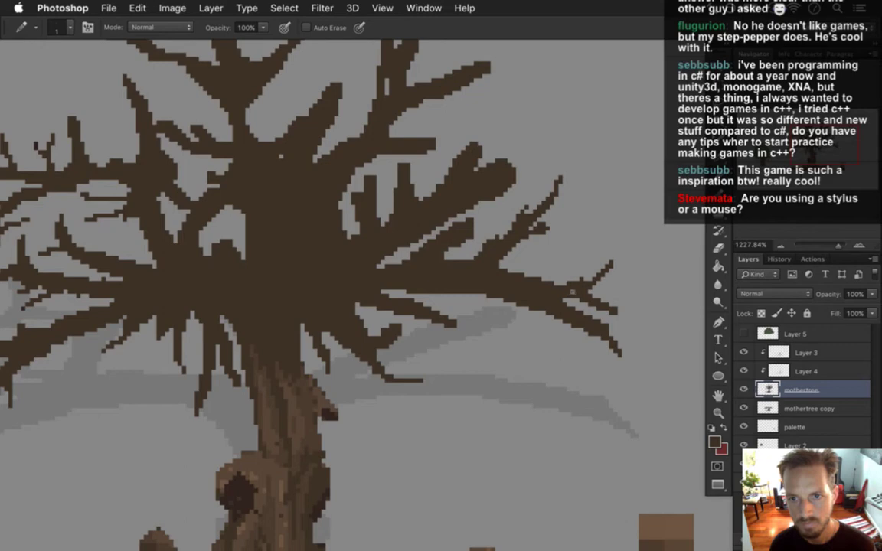
{"action": "key", "text": "e"}
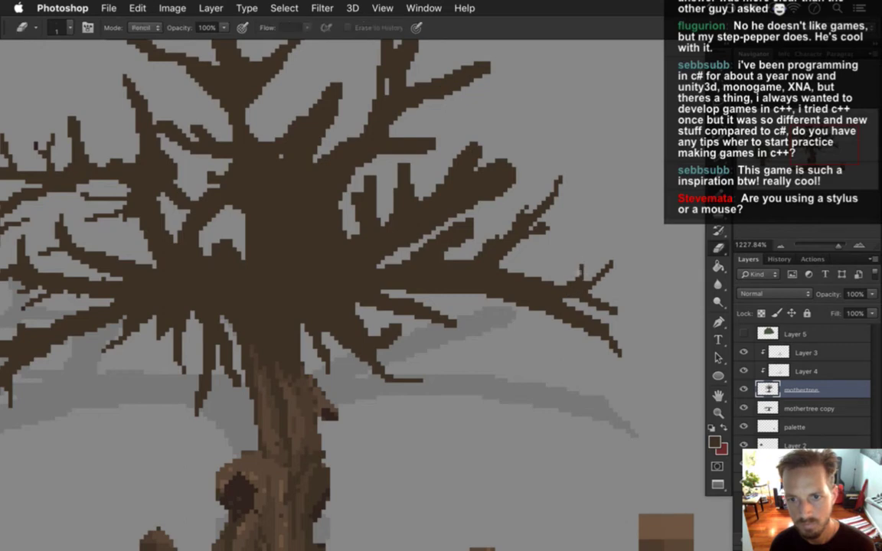
{"action": "key", "text": "b"}
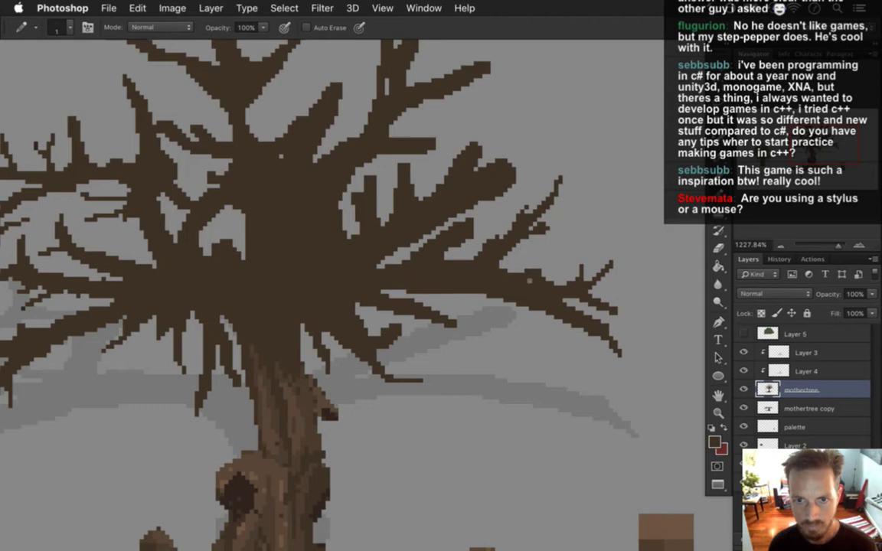
Step: Taper the short branch between the two right-hand limbs and roughen the underside of the long right limb with 1 px edits
{"action": "left_click_drag", "start_coordinate": [321, 444], "coordinate": [387, 379]}
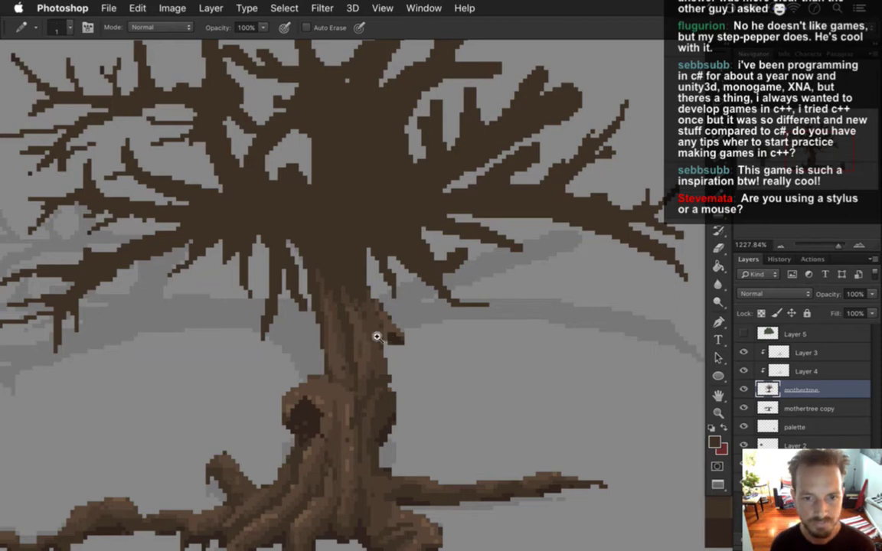
{"action": "left_click", "coordinate": [375, 334], "text": "alt"}
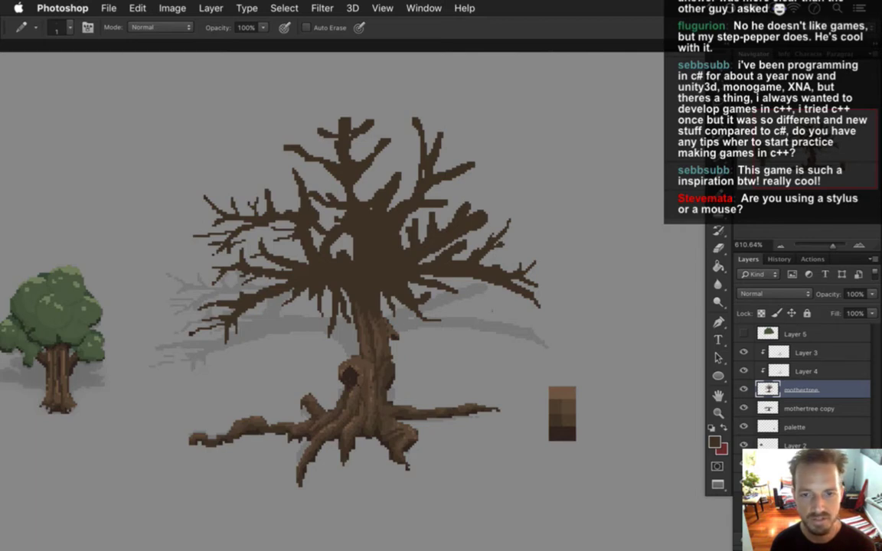
{"action": "left_click", "coordinate": [476, 281]}
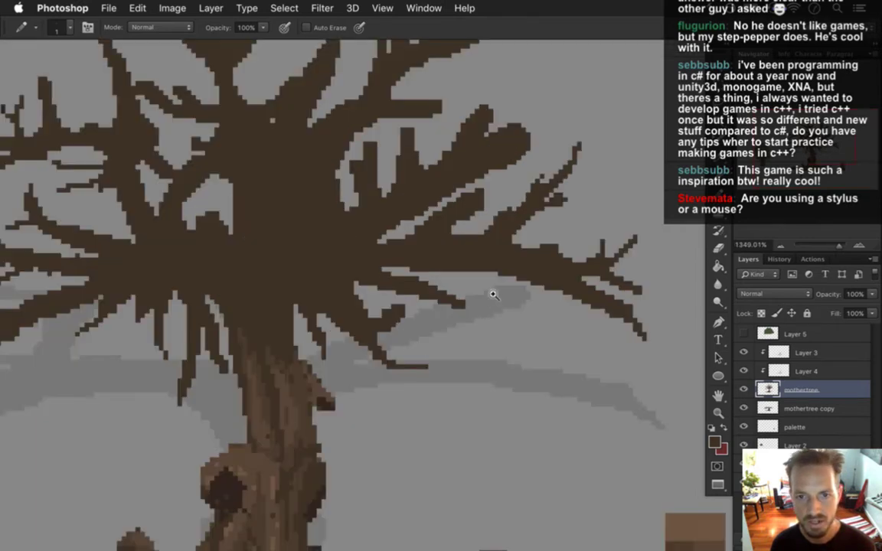
{"action": "scroll", "coordinate": [502, 277], "scroll_direction": "up", "scroll_amount": 2}
{"action": "scroll", "coordinate": [503, 286], "scroll_direction": "up", "scroll_amount": 4}
{"action": "scroll", "coordinate": [504, 285], "scroll_direction": "right", "scroll_amount": 3}
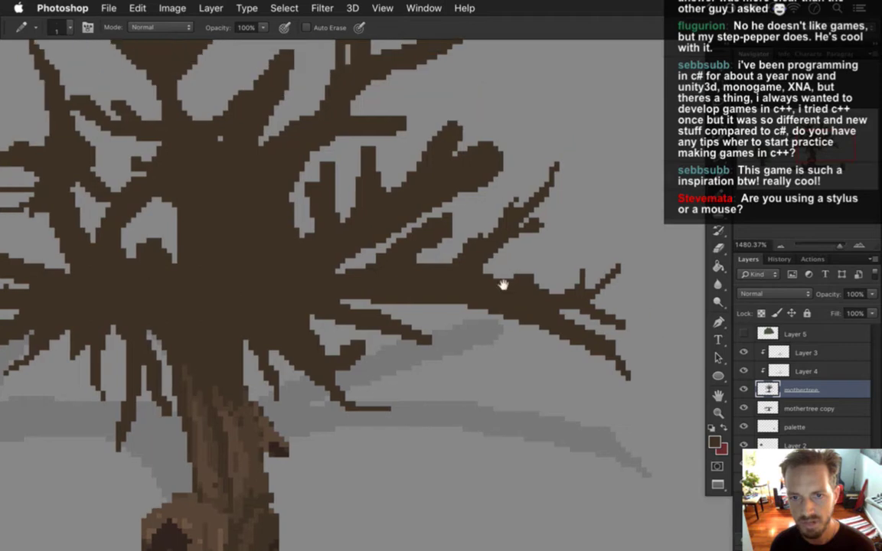
{"action": "key", "text": "i"}
{"action": "left_click", "coordinate": [408, 272]}
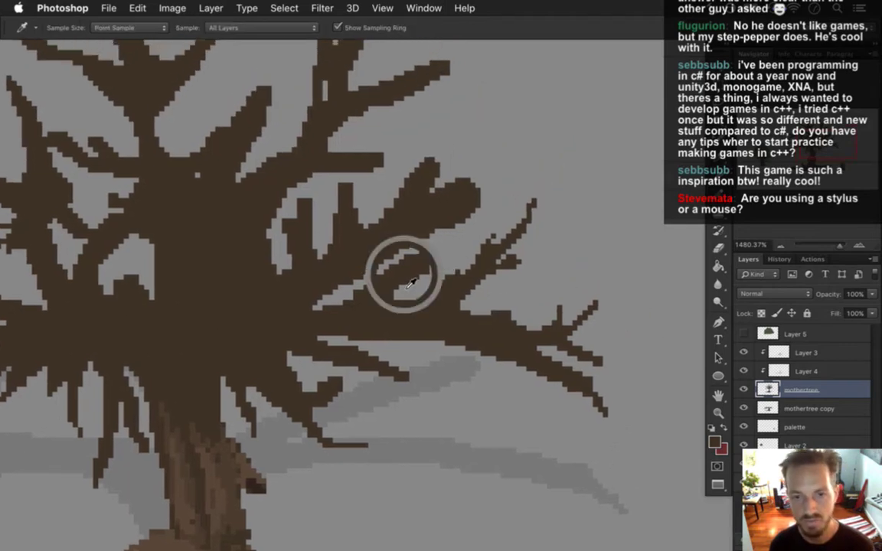
{"action": "key", "text": "b"}
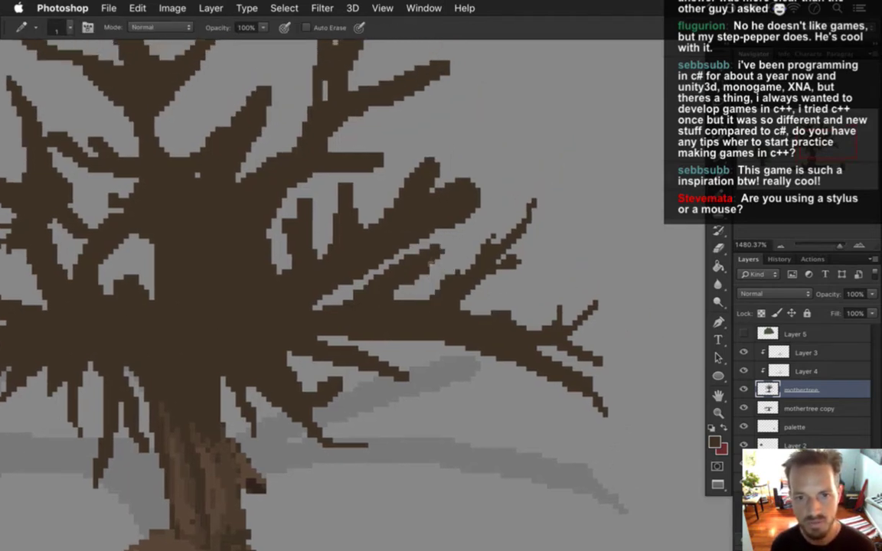
{"action": "key", "text": "e"}
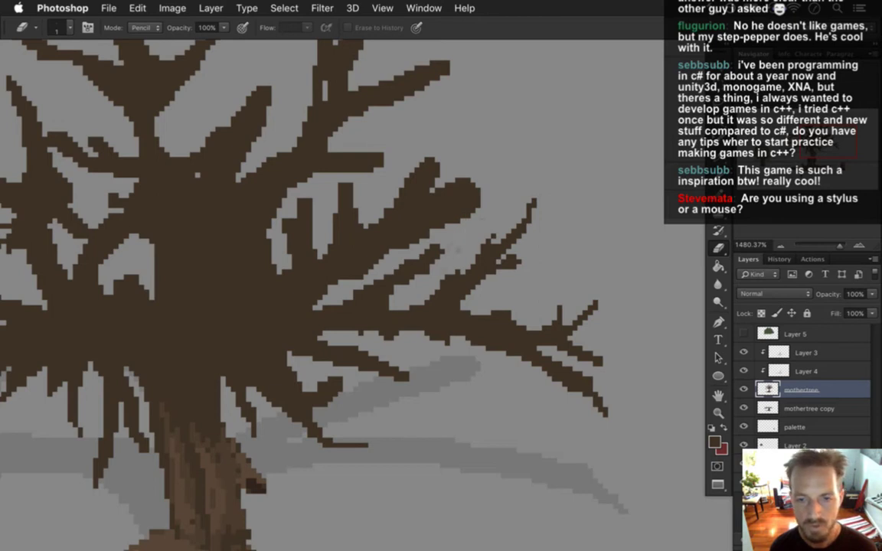
Step: Extend the tapered branch's tip and fork the short branch below the right limb into thin twigs with sampled dark brown
{"action": "key", "text": "i"}
{"action": "left_click", "coordinate": [386, 230]}
{"action": "key", "text": "b"}
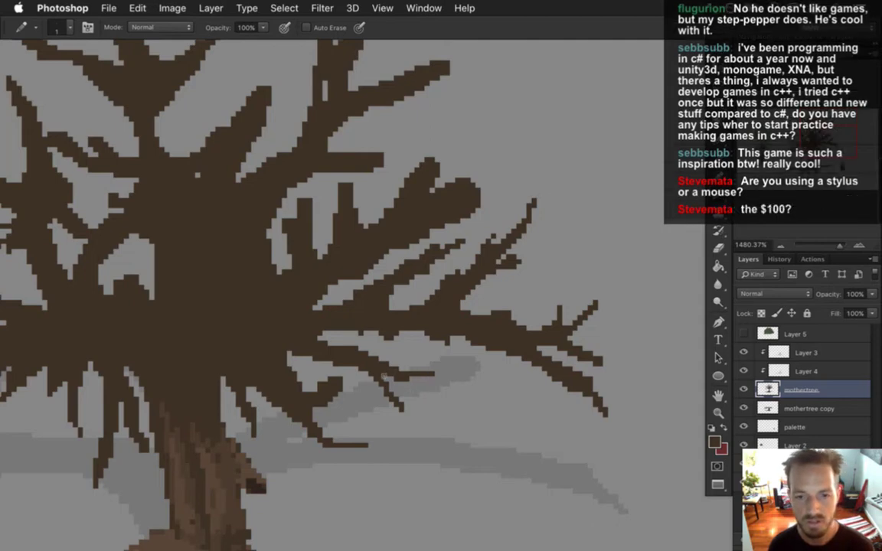
{"action": "mouse_move", "coordinate": [387, 359]}
{"action": "left_mouse_down"}
{"action": "mouse_move", "coordinate": [413, 348]}
{"action": "mouse_move", "coordinate": [432, 372]}
{"action": "left_mouse_up"}
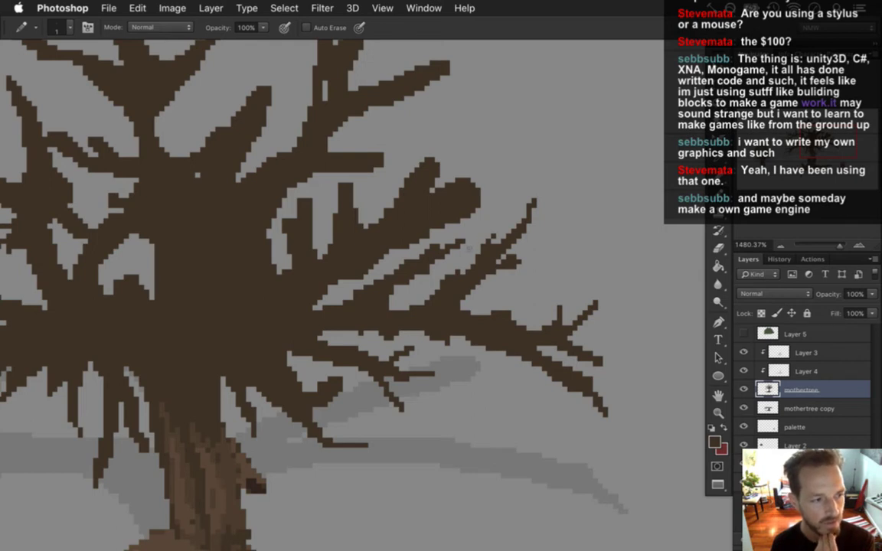
{"action": "left_click", "coordinate": [421, 223]}
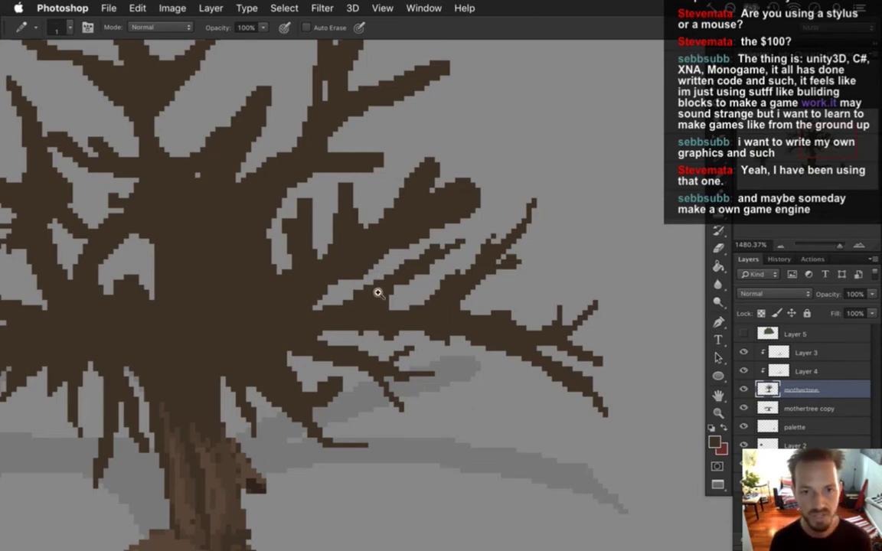
{"action": "scroll", "coordinate": [359, 368], "scroll_direction": "down", "scroll_amount": 5}
{"action": "scroll", "coordinate": [320, 327], "scroll_direction": "down", "scroll_amount": 3}
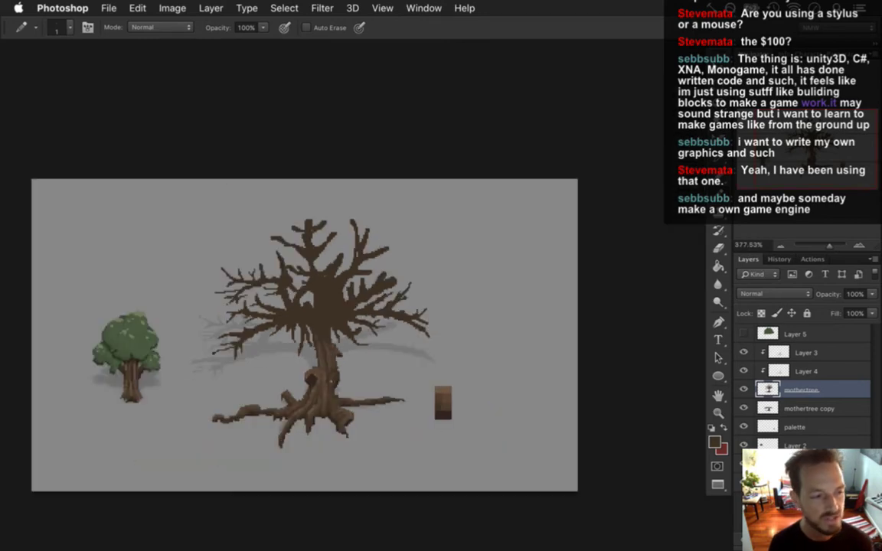
Step: Switch to Safari and open a new browser window
{"action": "key", "text": "super+Tab"}
{"action": "key", "text": "super+Tab"}
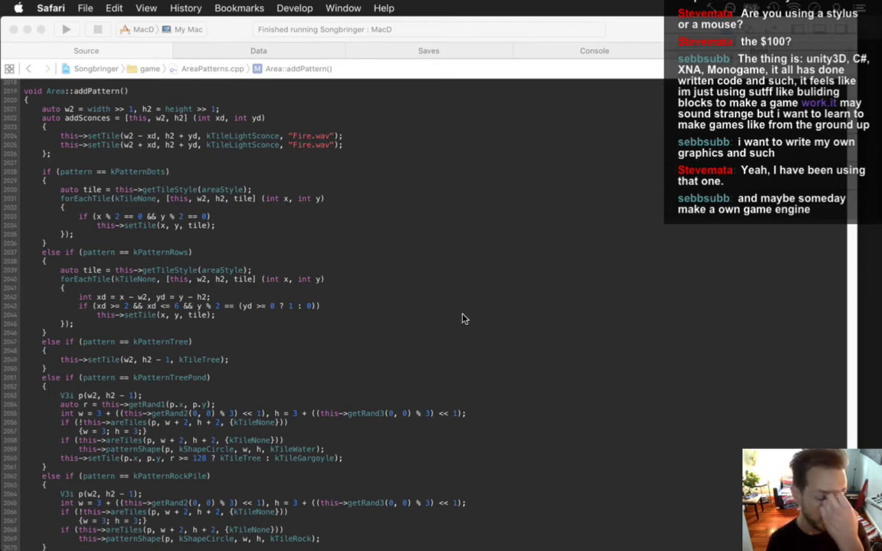
{"action": "left_click", "coordinate": [416, 255]}
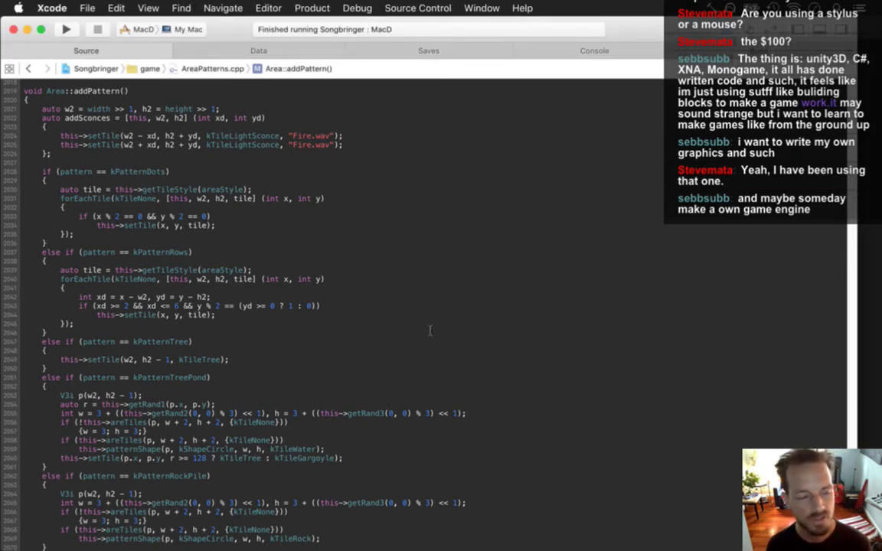
{"action": "key", "text": "super+Tab"}
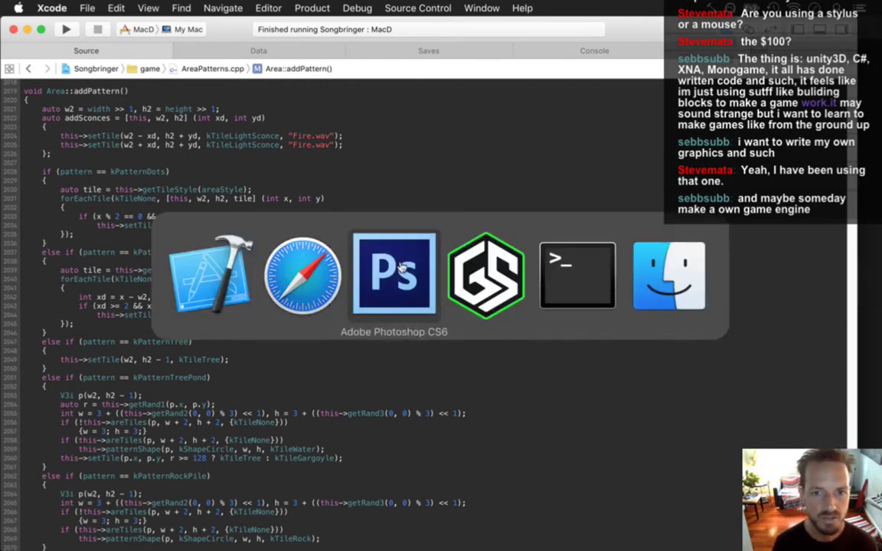
{"action": "left_click", "coordinate": [304, 278]}
{"action": "key", "text": "super+n"}
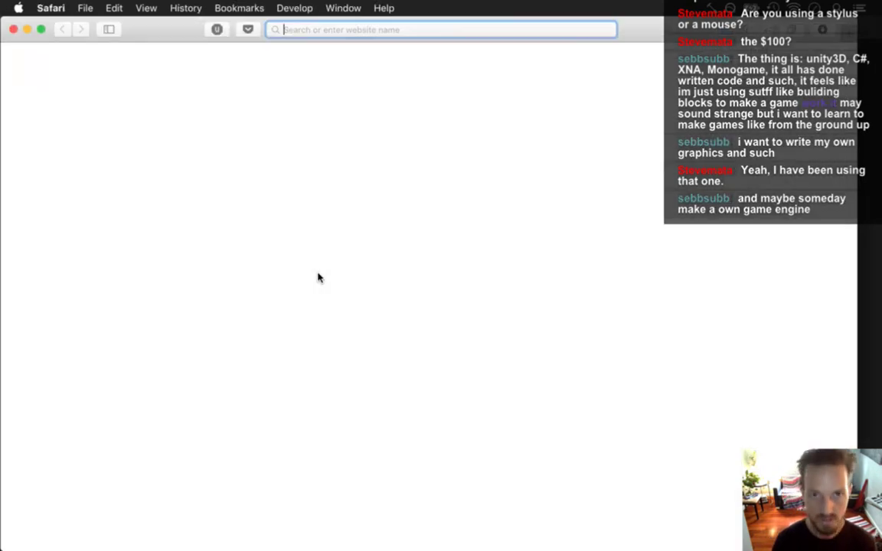
Step: Open the developer's GitHub profile page
{"action": "type", "text": "github.com/"}
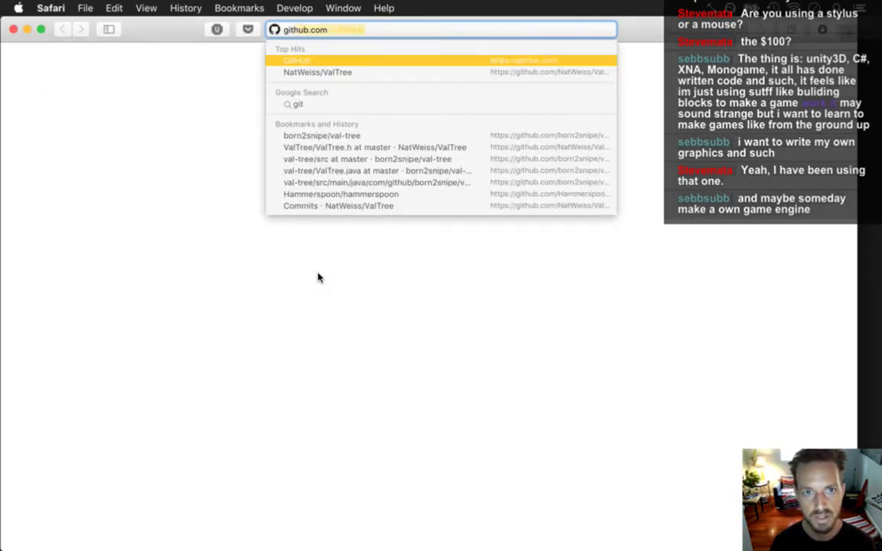
{"action": "type", "text": "na"}
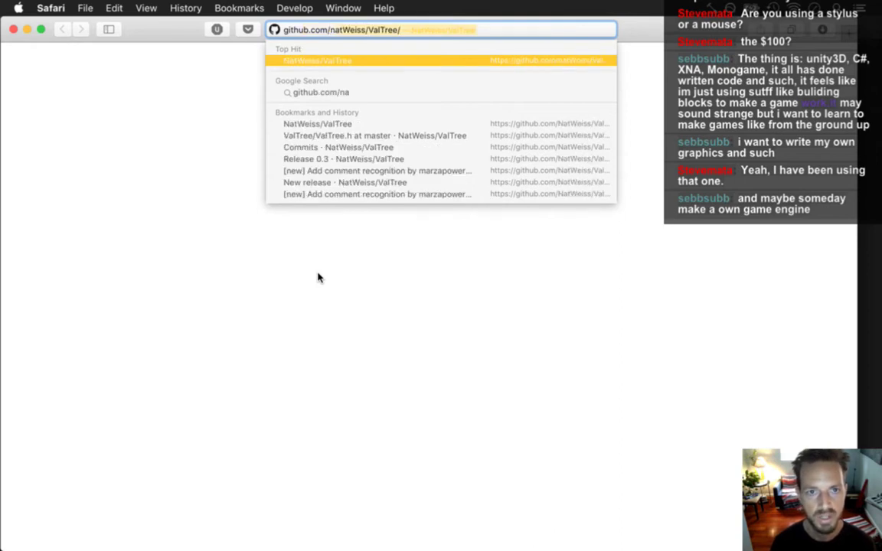
{"action": "type", "text": "t"}
{"action": "key", "text": "Right"}
{"action": "key", "text": "BackSpace"}
{"action": "key", "text": "BackSpace"}
{"action": "key", "text": "BackSpace"}
{"action": "key", "text": "BackSpace"}
{"action": "key", "text": "BackSpace"}
{"action": "key", "text": "BackSpace"}
{"action": "key", "text": "BackSpace"}
{"action": "key", "text": "BackSpace"}
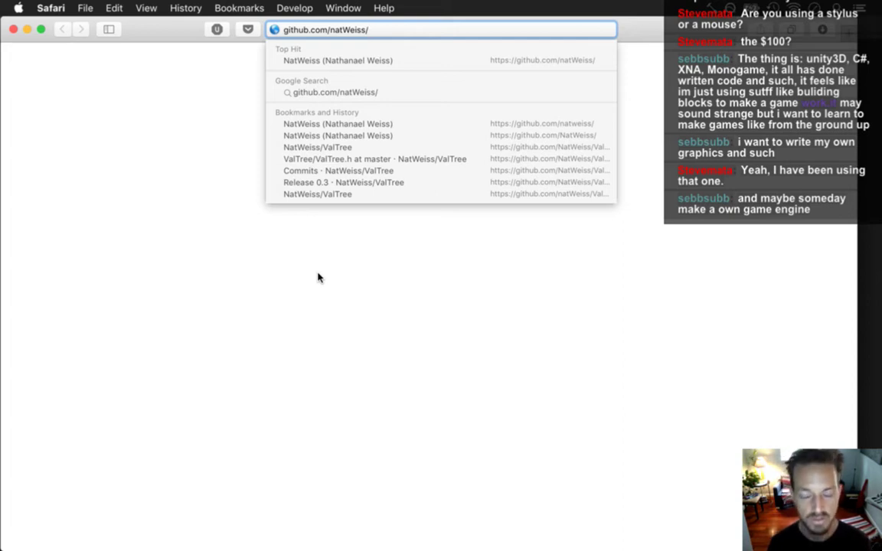
{"action": "key", "text": "Return"}
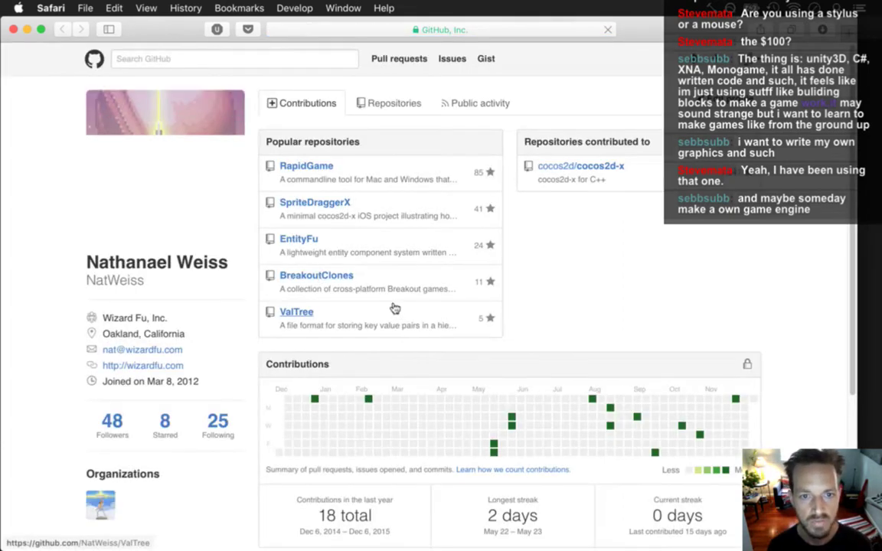
Step: Open the developer's glfwTest repository and examine the GLFW3 Xcode Project README
{"action": "left_click", "coordinate": [492, 30]}
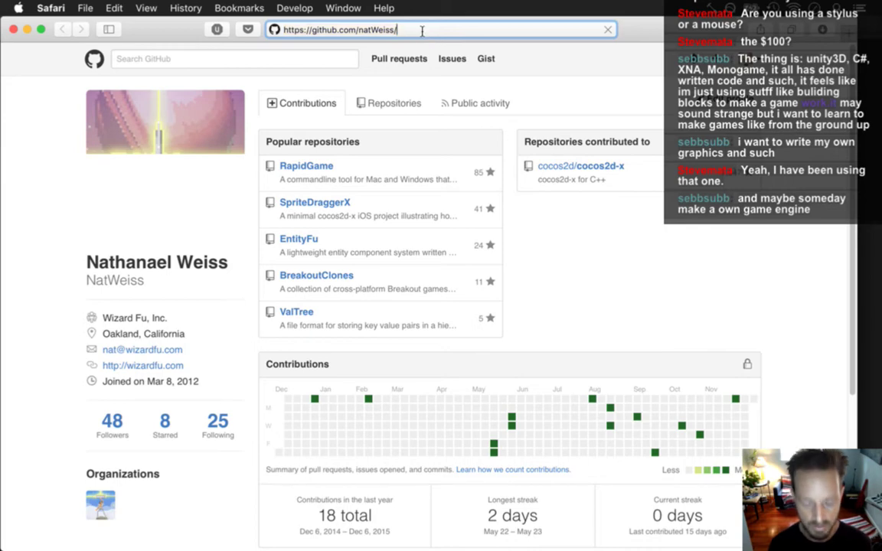
{"action": "type", "text": "glfwTest"}
{"action": "key", "text": "Return"}
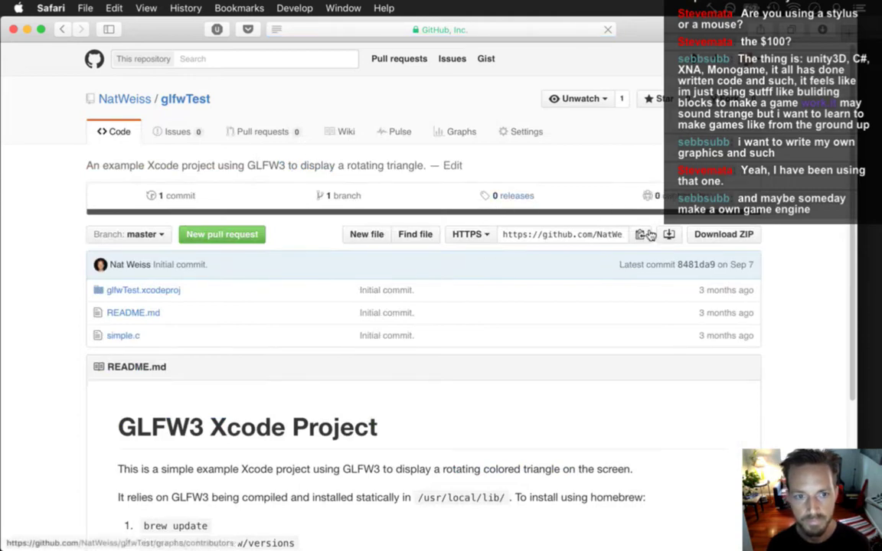
{"action": "left_click", "coordinate": [492, 28]}
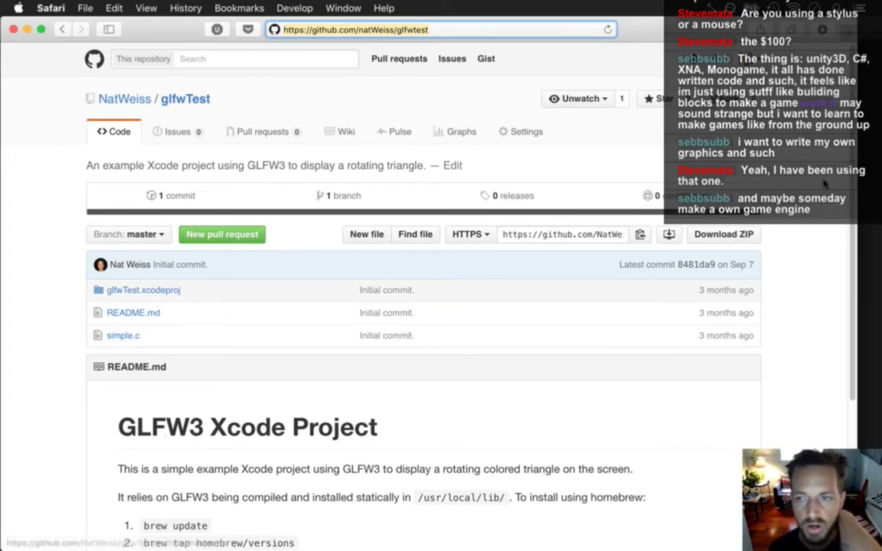
{"action": "scroll", "coordinate": [848, 180], "scroll_direction": "down", "scroll_amount": 1}
{"action": "scroll", "coordinate": [838, 253], "scroll_direction": "down", "scroll_amount": 5}
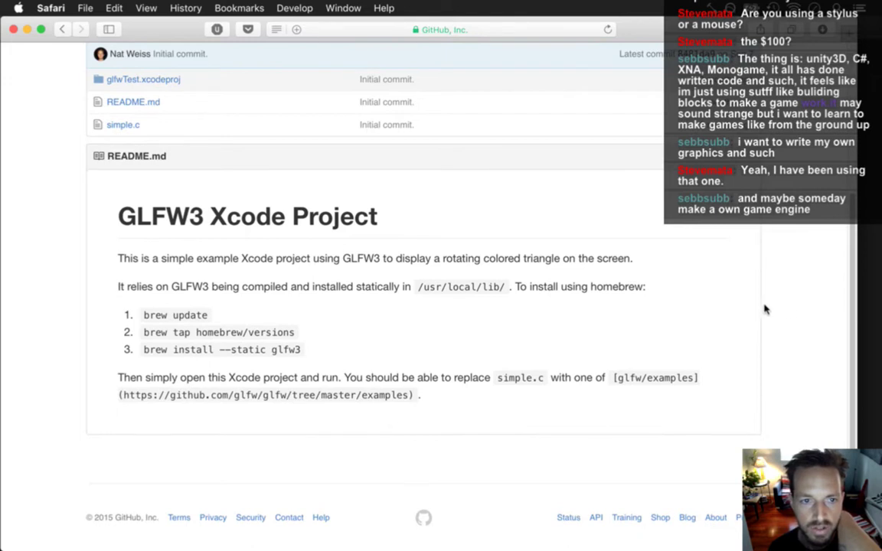
{"action": "left_click_drag", "start_coordinate": [118, 218], "coordinate": [189, 222]}
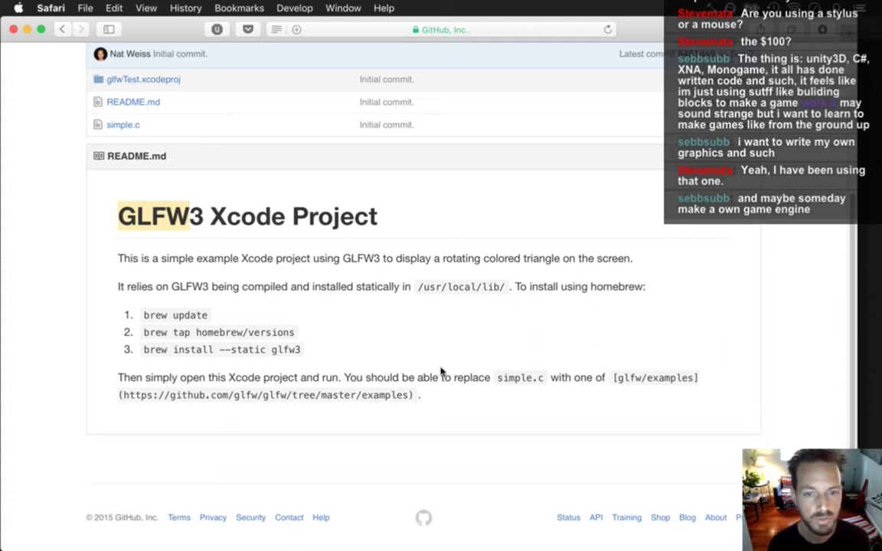
{"action": "scroll", "coordinate": [93, 346], "scroll_direction": "up", "scroll_amount": 2}
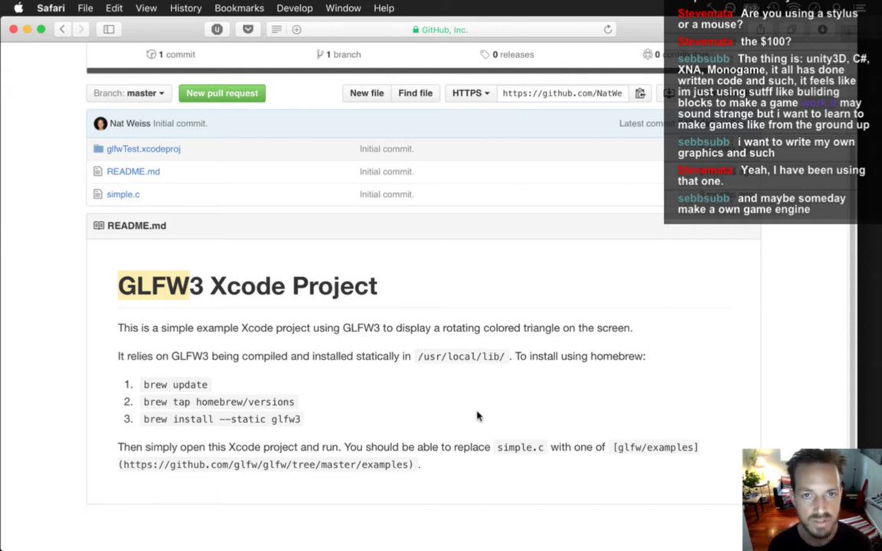
Step: Go to learncodethehardway.org and open the page for the C book
{"action": "key", "text": "super+l"}
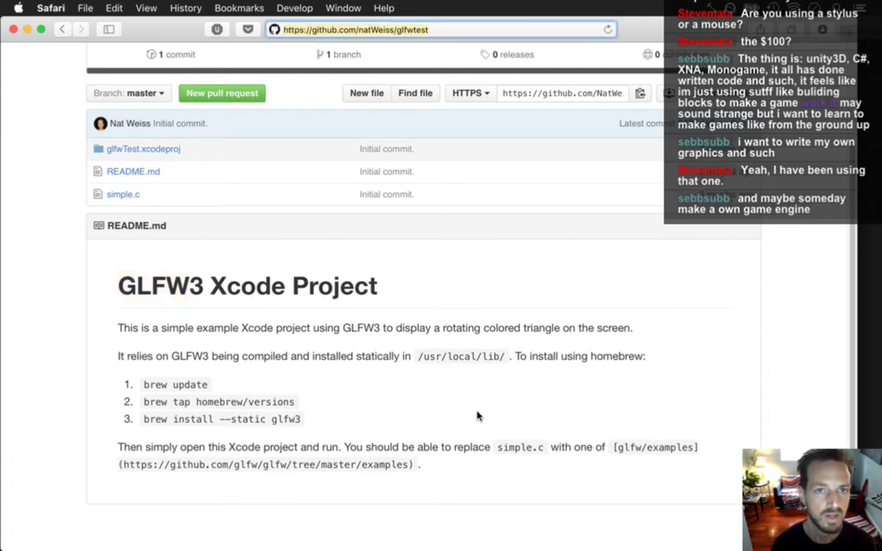
{"action": "type", "text": "learncodethehardway.org"}
{"action": "key", "text": "Return"}
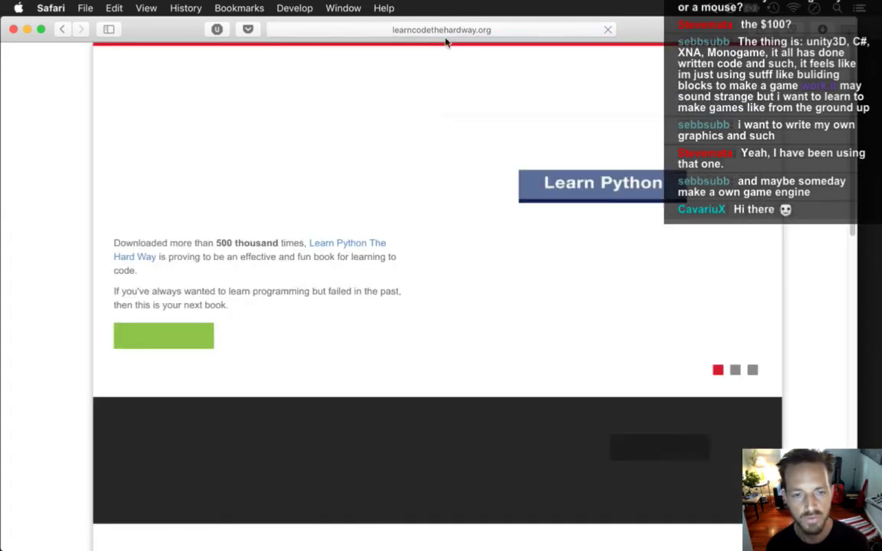
{"action": "left_click", "coordinate": [632, 104]}
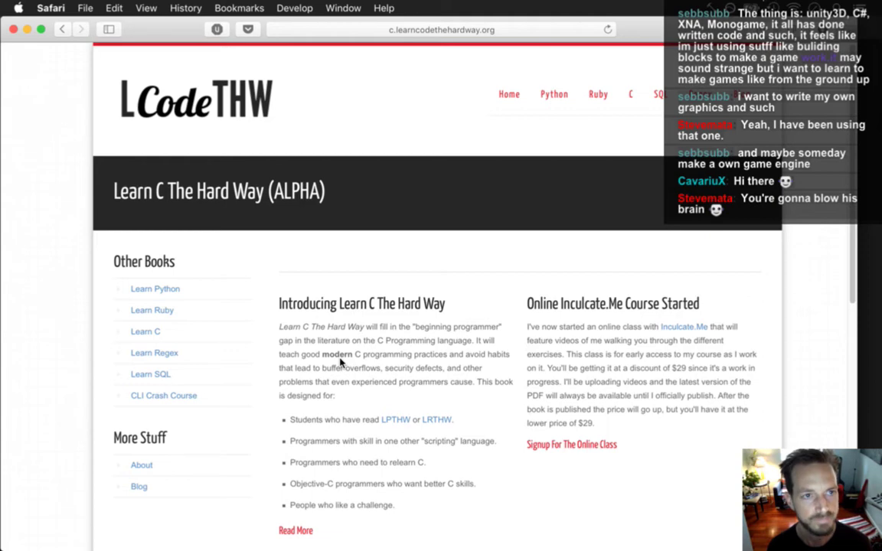
Step: Leave the browser and return to the mother tree sprite in Photoshop
{"action": "key", "text": "super+comma"}
{"action": "key", "text": "super+Tab"}
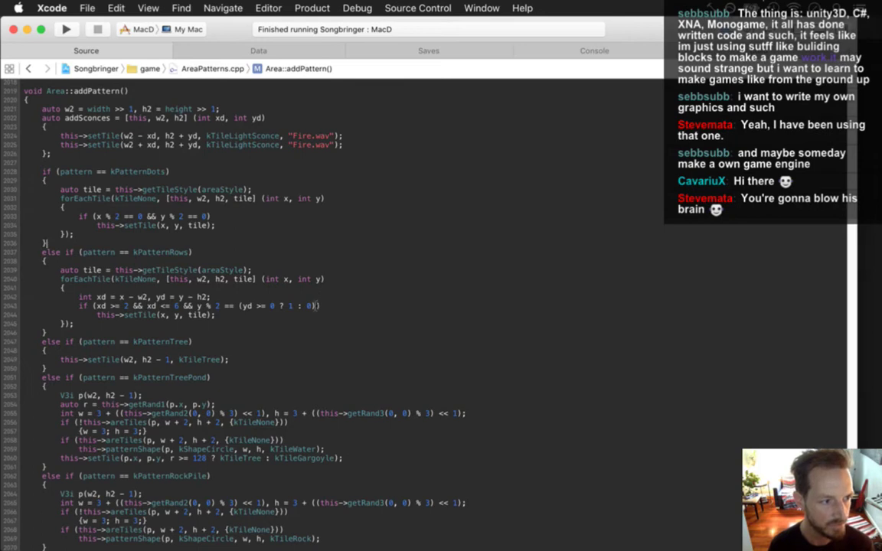
{"action": "key", "text": "super+Tab"}
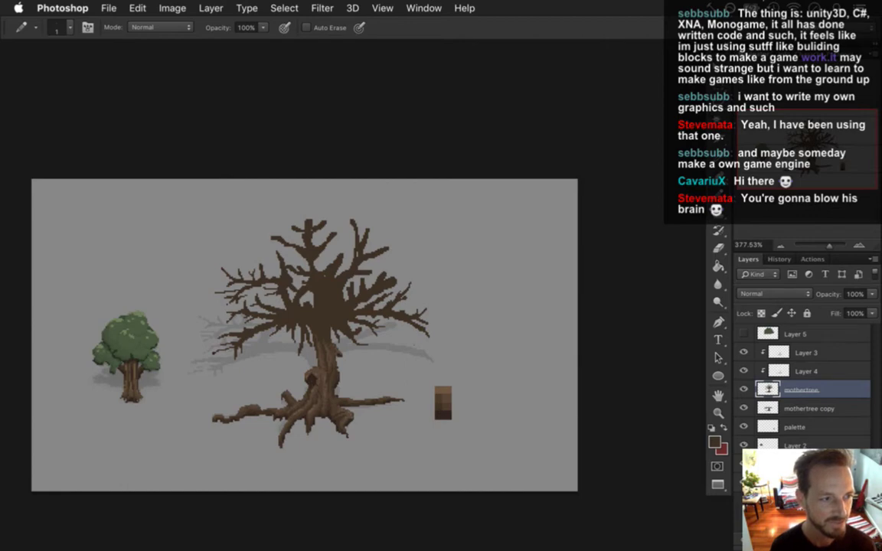
Step: Extend the blunt forked branch above the long right limb with three thin twigs from its tips, using the 1 px Pencil
{"action": "scroll", "coordinate": [297, 321], "scroll_direction": "up", "scroll_amount": 3}
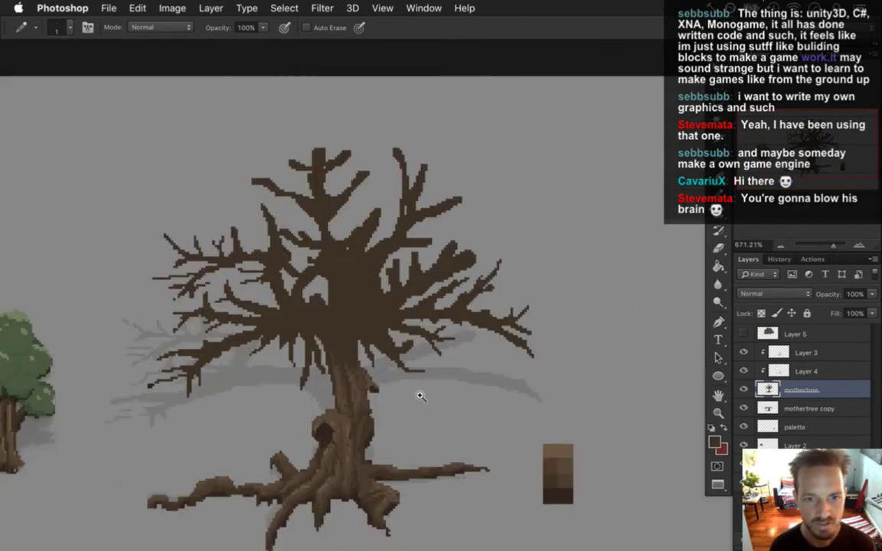
{"action": "scroll", "coordinate": [360, 381], "scroll_direction": "up", "scroll_amount": 3}
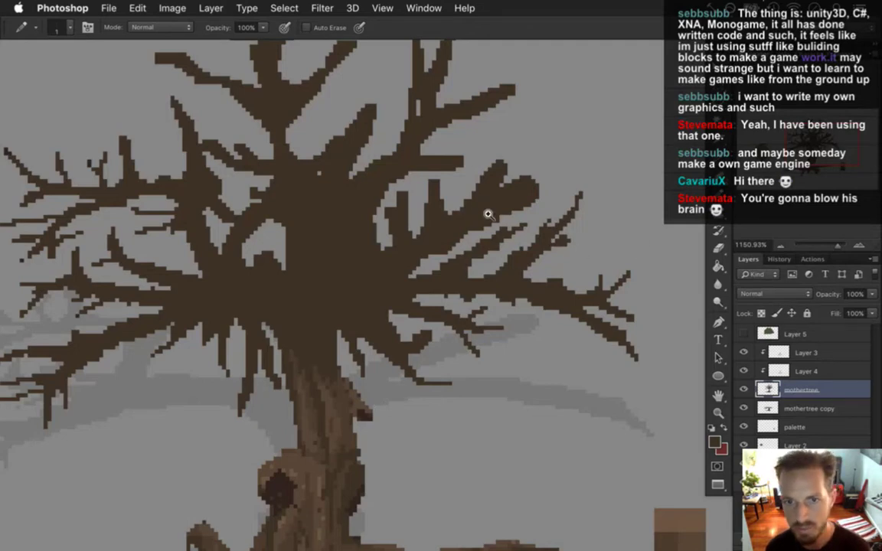
{"action": "scroll", "coordinate": [444, 195], "scroll_direction": "up", "scroll_amount": 1}
{"action": "key", "text": "e"}
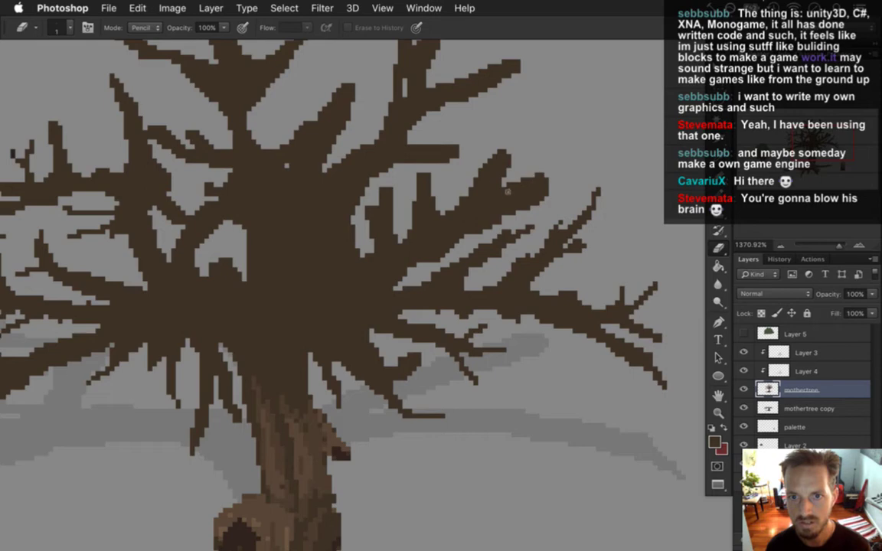
{"action": "key", "text": "b"}
{"action": "key", "text": "shift+b"}
{"action": "left_click_drag", "start_coordinate": [547, 182], "coordinate": [566, 146]}
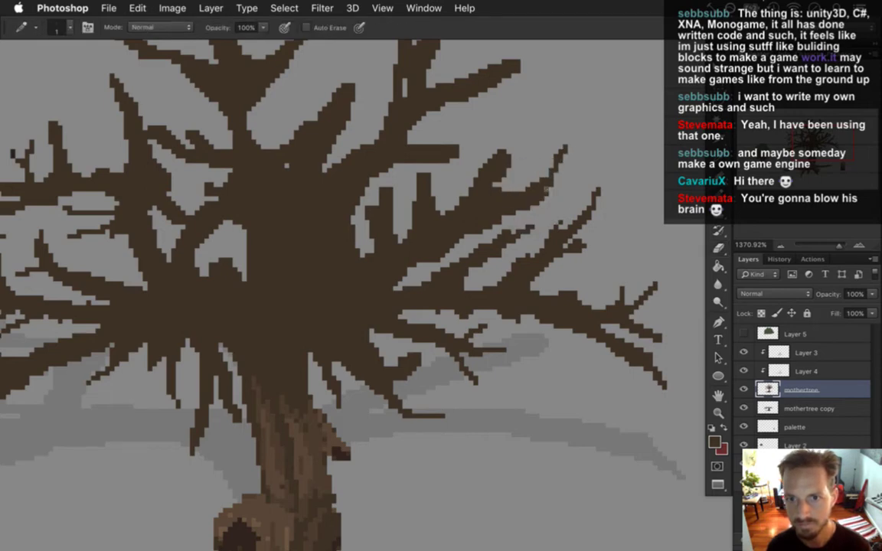
{"action": "left_click_drag", "start_coordinate": [492, 163], "coordinate": [474, 128]}
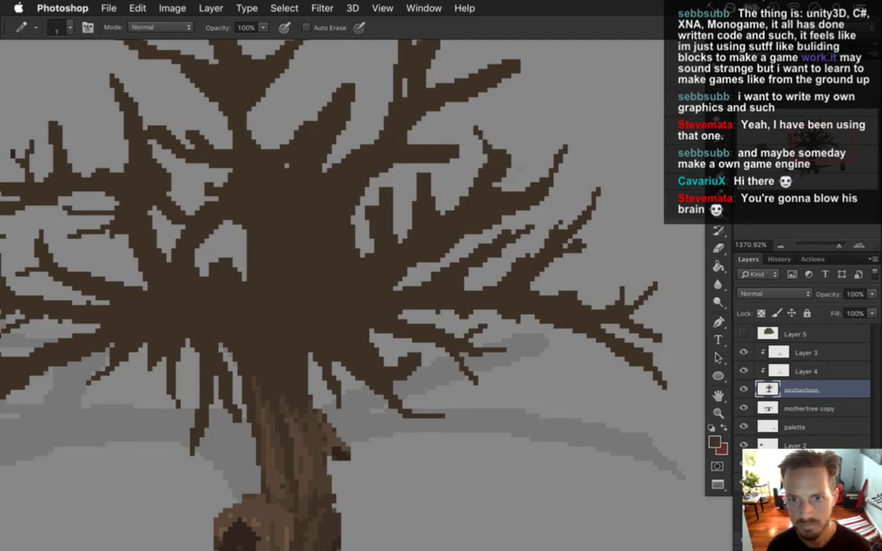
{"action": "left_click_drag", "start_coordinate": [500, 161], "coordinate": [509, 138]}
Step: Thin the small upright twigs between the trunk and the forked right branch with the 1 px Eraser
{"action": "key", "text": "e"}
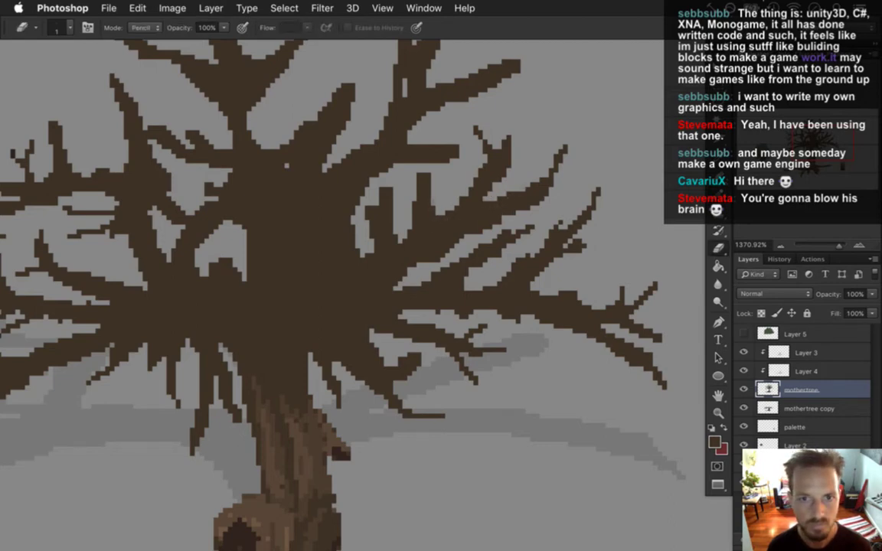
{"action": "left_click_drag", "start_coordinate": [378, 161], "coordinate": [376, 189]}
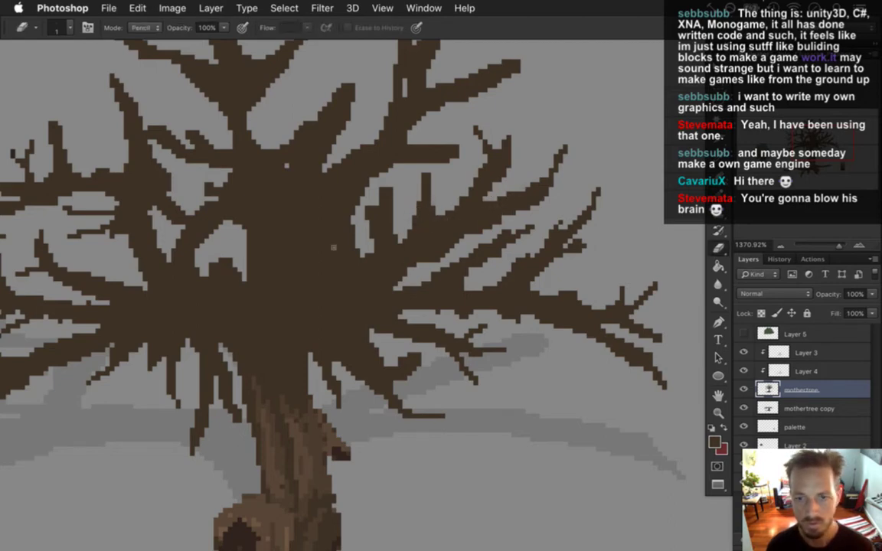
{"action": "key", "text": "b"}
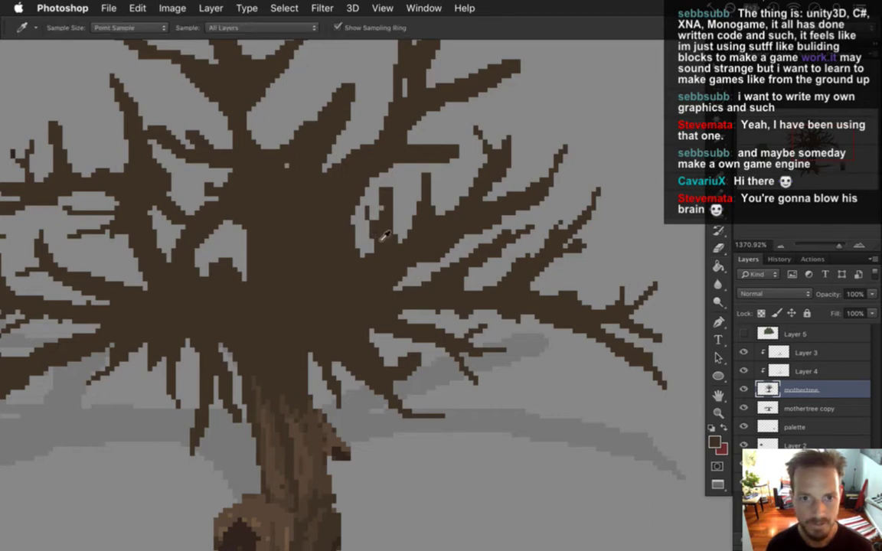
Step: Switch to Xcode and run the Songbringer project
{"action": "key", "text": "super+Tab"}
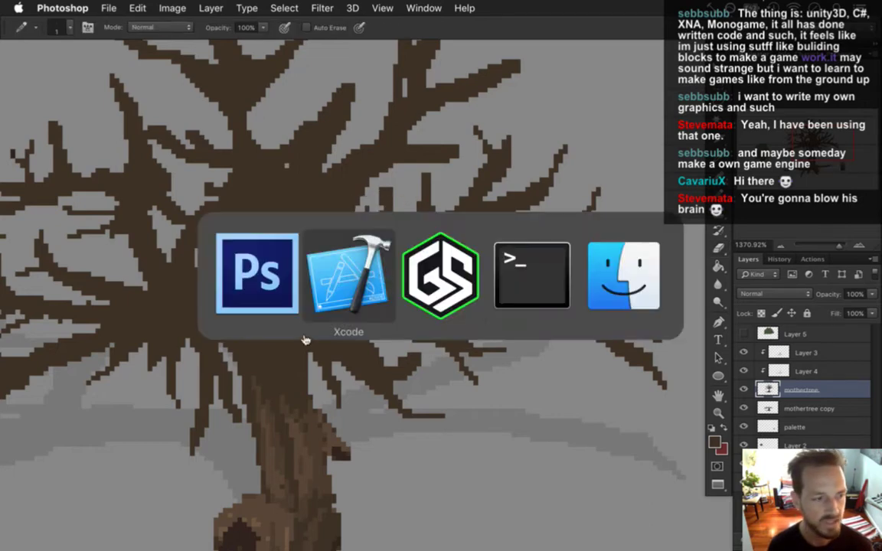
{"action": "left_click", "coordinate": [368, 313]}
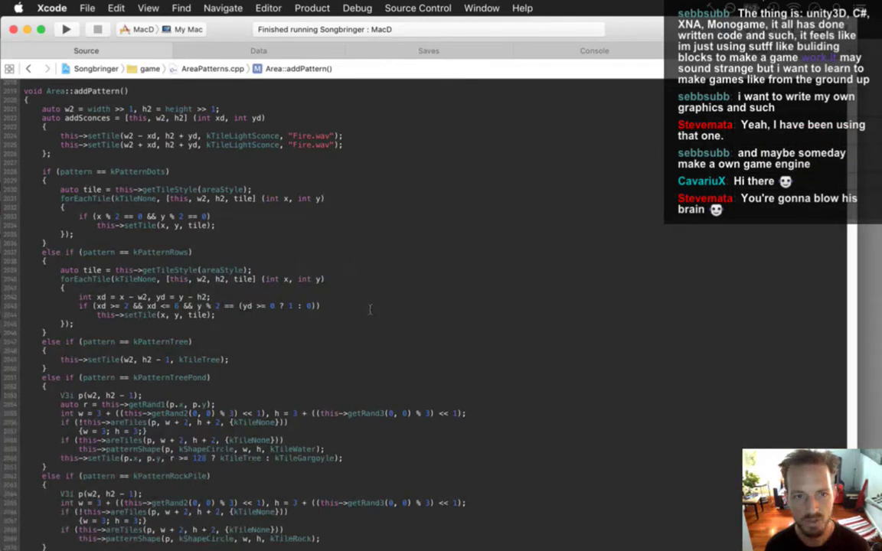
{"action": "key", "text": "super+r"}
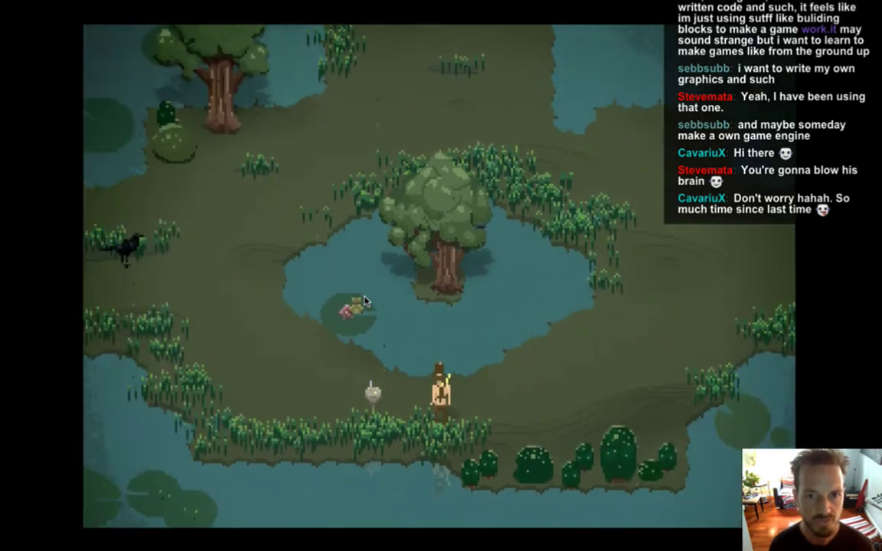
Step: Walk the character around the tree pond and north into the forest clearing
{"action": "key", "text": "Right"}
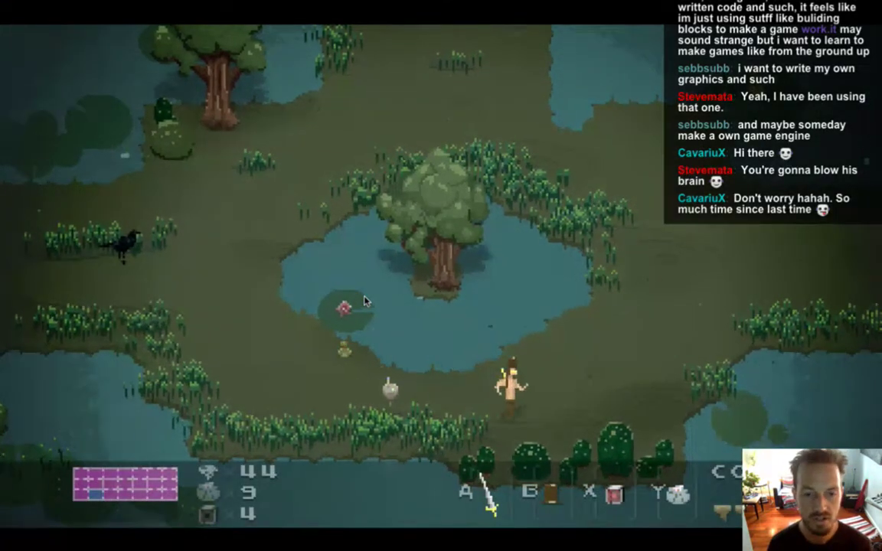
{"action": "key", "text": "Up"}
{"action": "key", "text": "Up"}
{"action": "key", "text": "Left"}
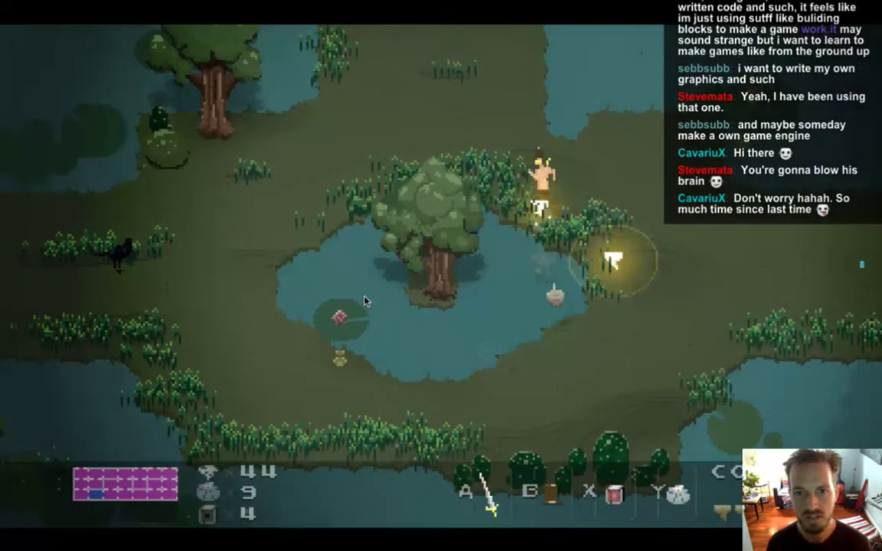
{"action": "key", "text": "Right"}
{"action": "key", "text": "Down"}
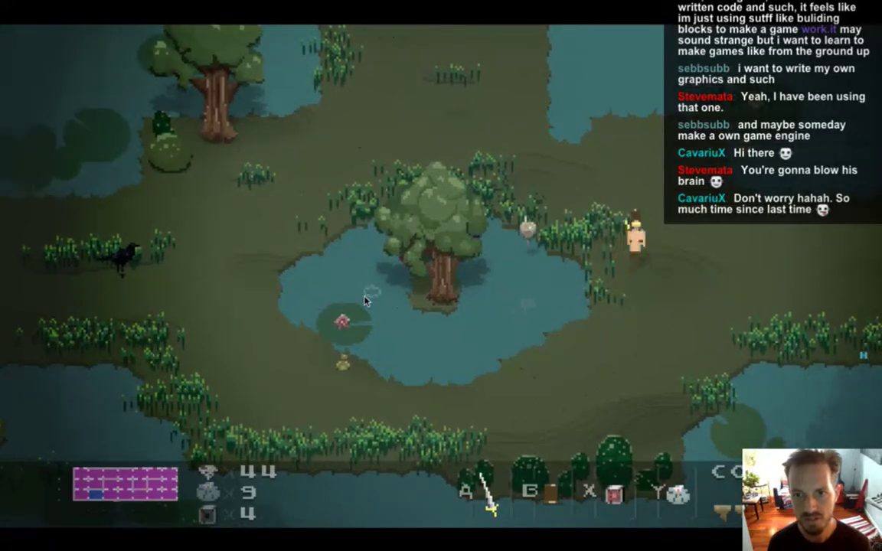
{"action": "key", "text": "Up"}
{"action": "key", "text": "Left"}
{"action": "key", "text": "Up"}
{"action": "key", "text": "Left"}
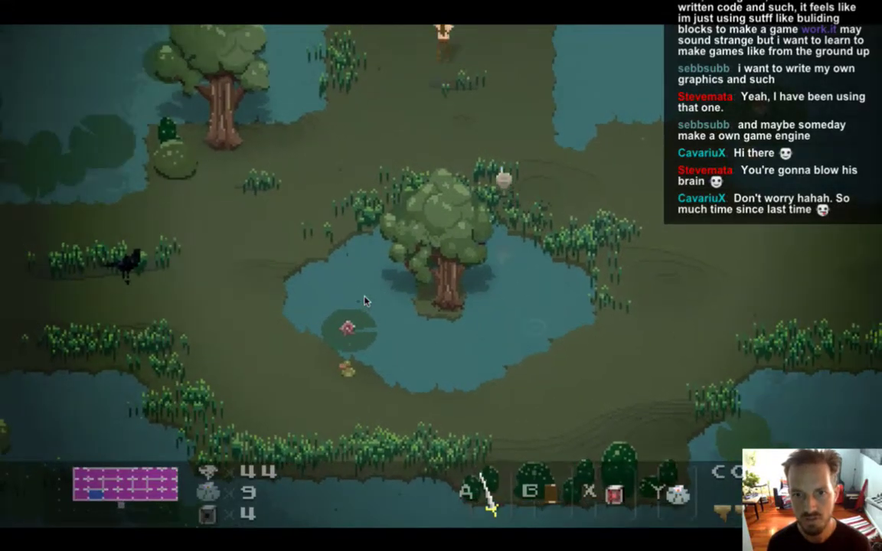
{"action": "key", "text": "Up"}
{"action": "key", "text": "Left"}
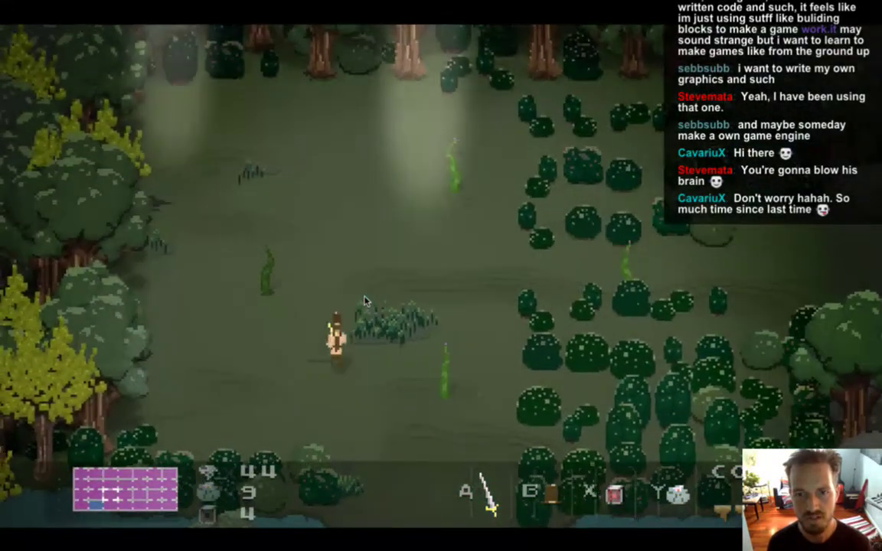
Step: Fight the green vine-like creatures in the forest clearing with the sword
{"action": "key", "text": "Right"}
{"action": "key", "text": "space"}
{"action": "key", "text": "XF86AudioRaiseVolume"}
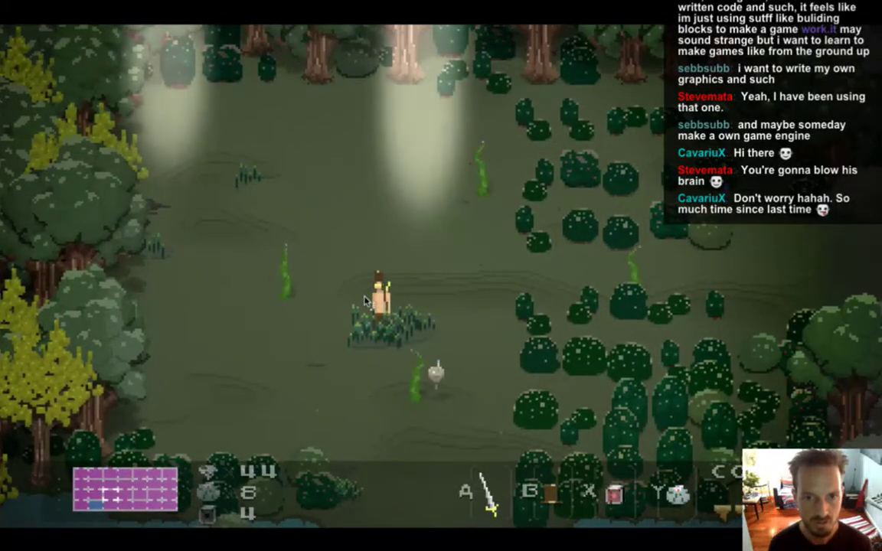
{"action": "key", "text": "Right"}
{"action": "key", "text": "Up"}
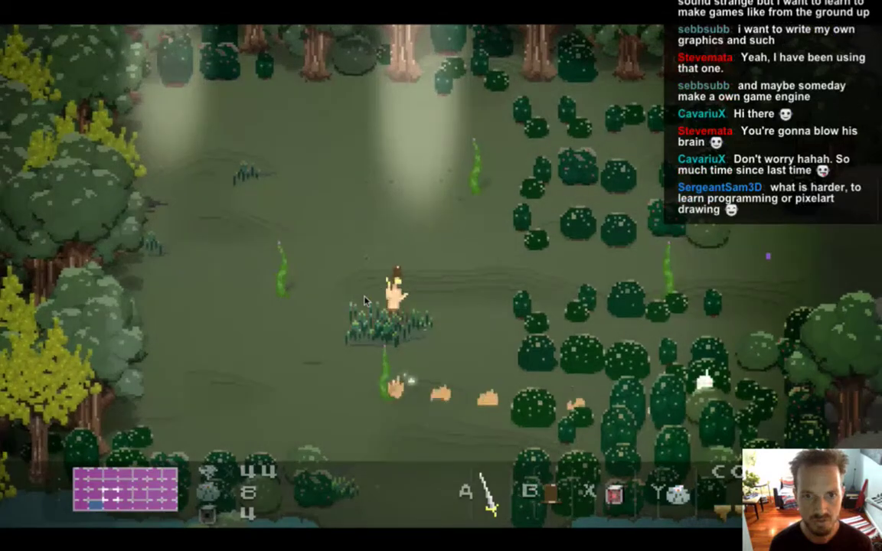
{"action": "key", "text": "Left"}
{"action": "key", "text": "space"}
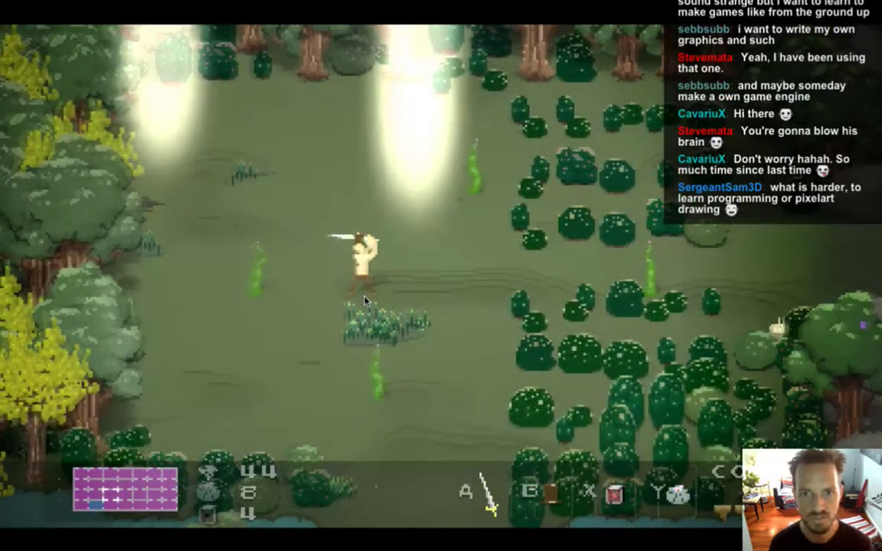
{"action": "key", "text": "Left"}
{"action": "key", "text": "space"}
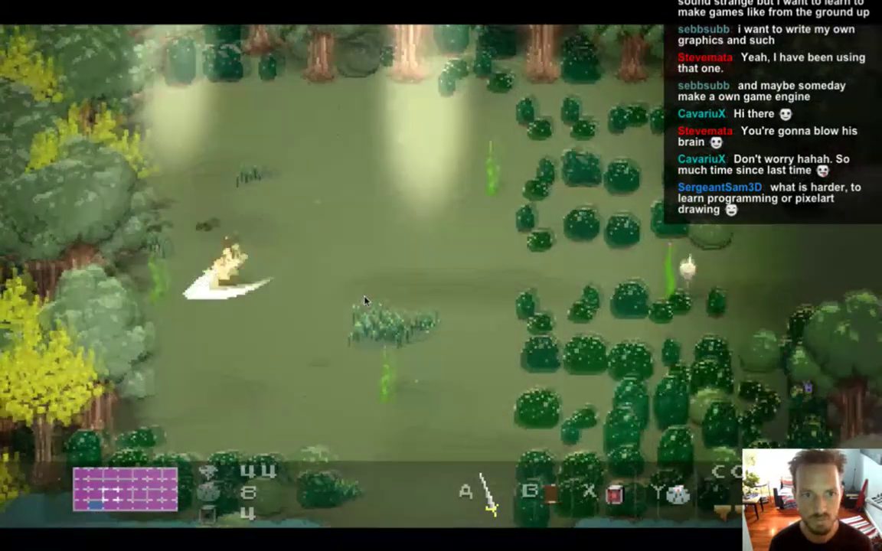
{"action": "key", "text": "space"}
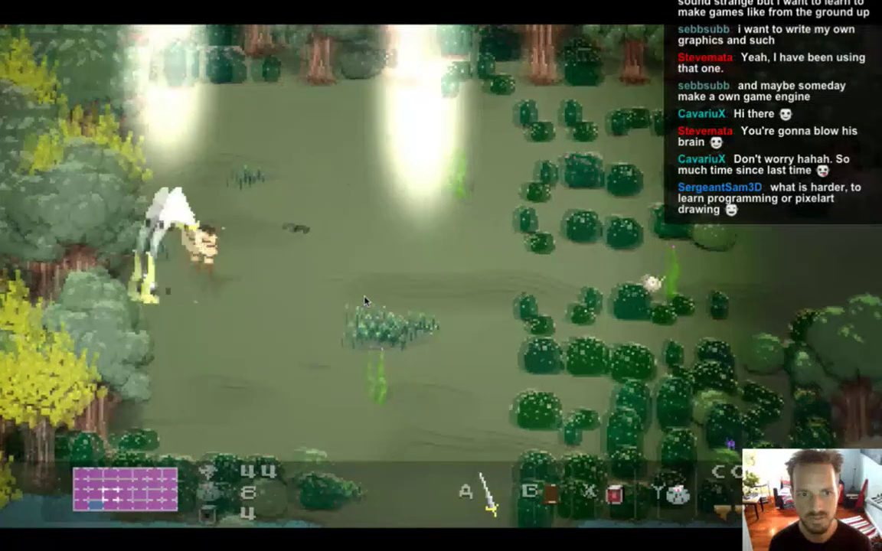
Step: Walk the character back south to the tree pond and around its upper edge towards the west exit
{"action": "key", "text": "Right"}
{"action": "key", "text": "Down"}
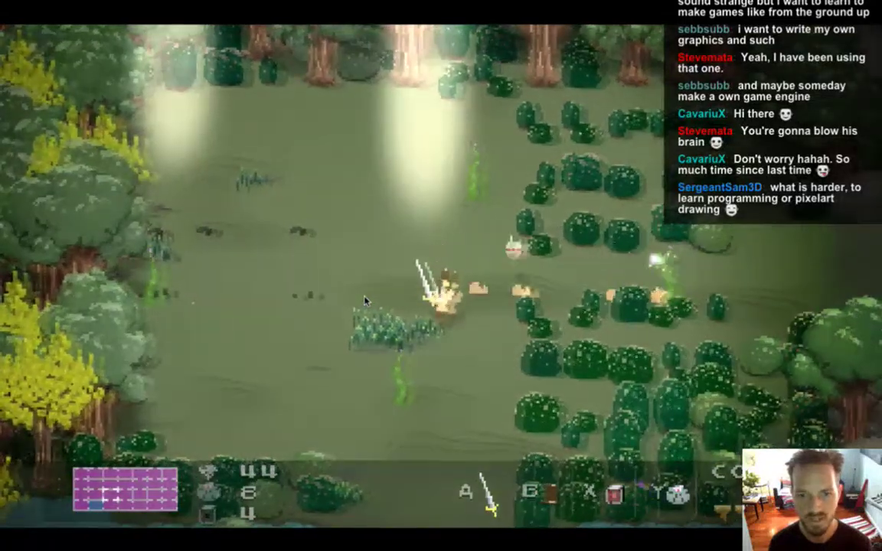
{"action": "key", "text": "Down"}
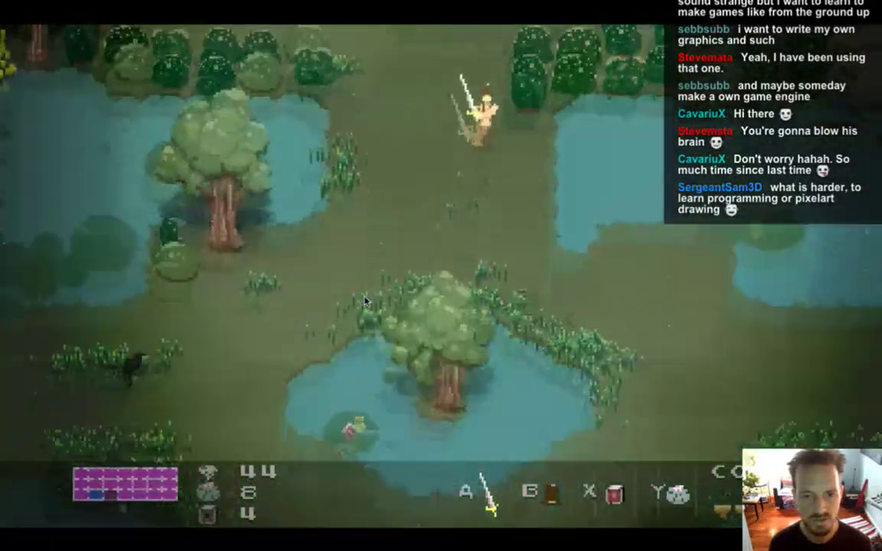
{"action": "key", "text": "Down"}
{"action": "key", "text": "Left"}
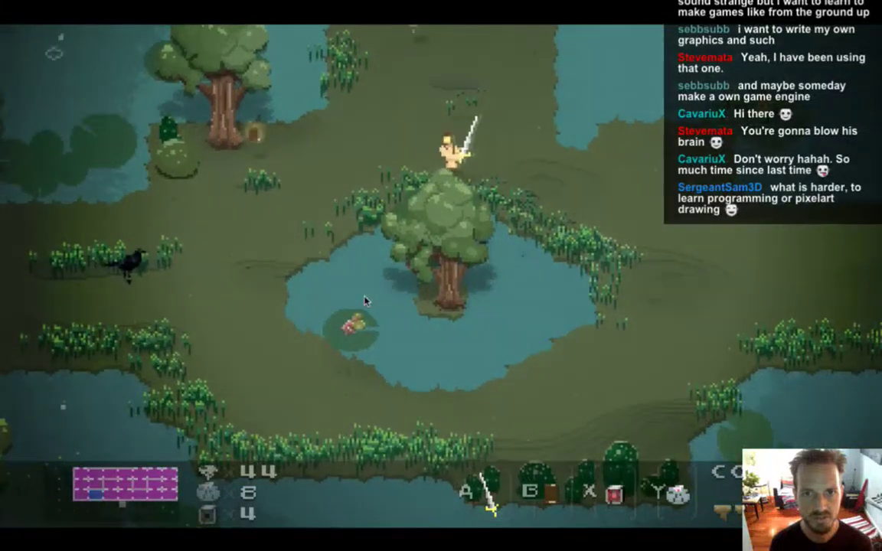
{"action": "key", "text": "Left"}
{"action": "key", "text": "Down"}
{"action": "key", "text": "Left"}
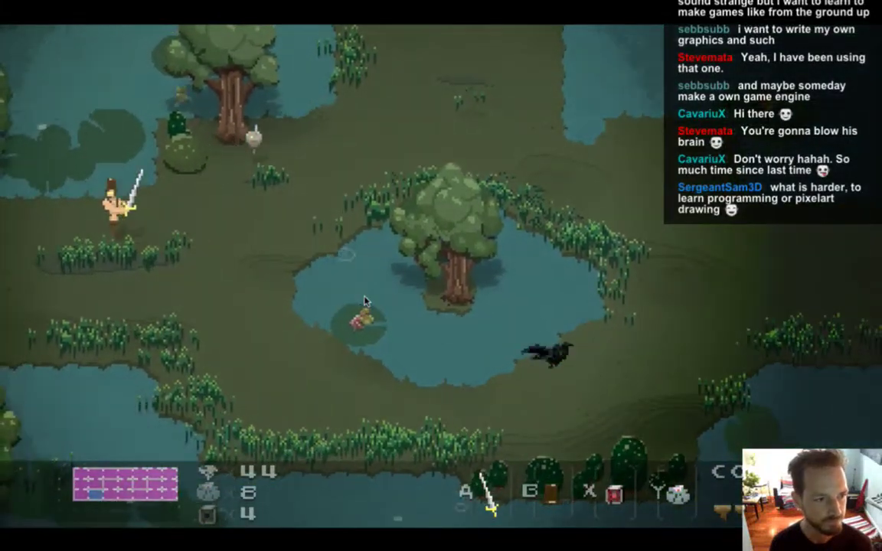
Step: Enter the western clearing, use a cube beside the two rows of stone pillars, and pass through to the west
{"action": "key", "text": "Left"}
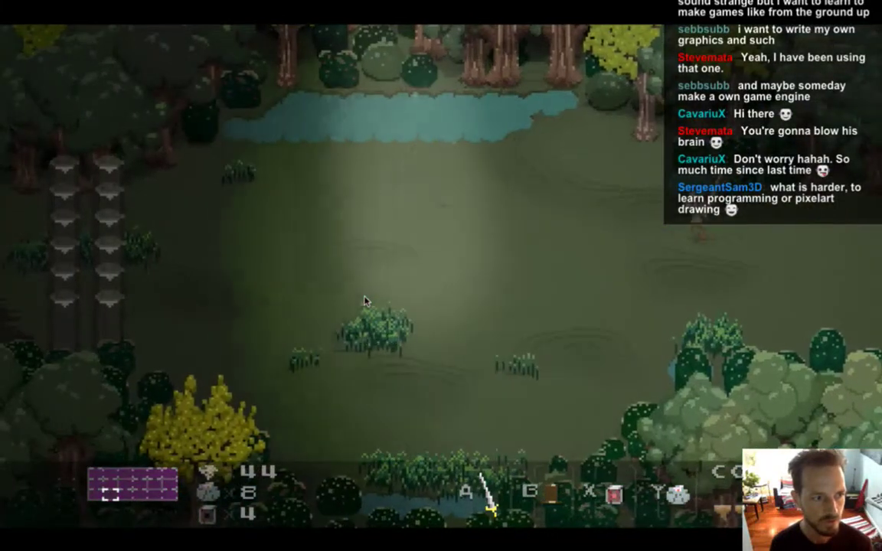
{"action": "key", "text": "Left"}
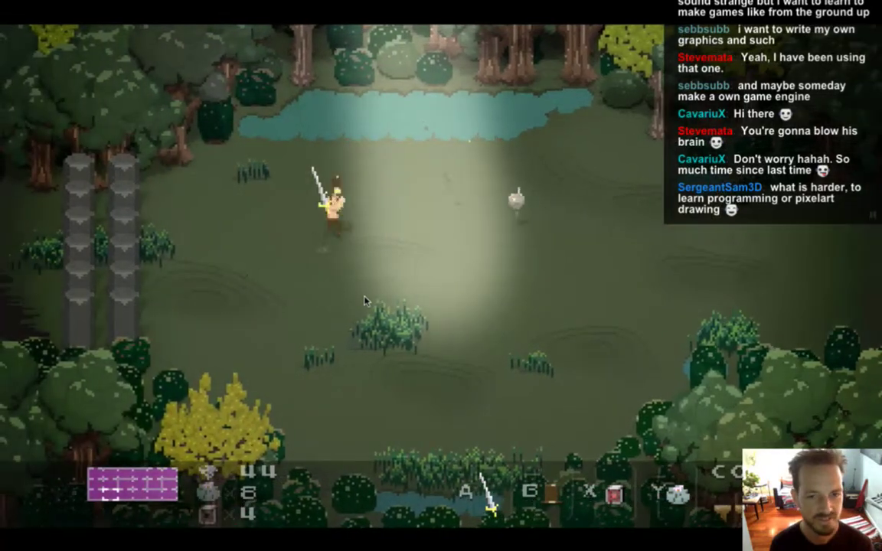
{"action": "key", "text": "Down"}
{"action": "key", "text": "Left"}
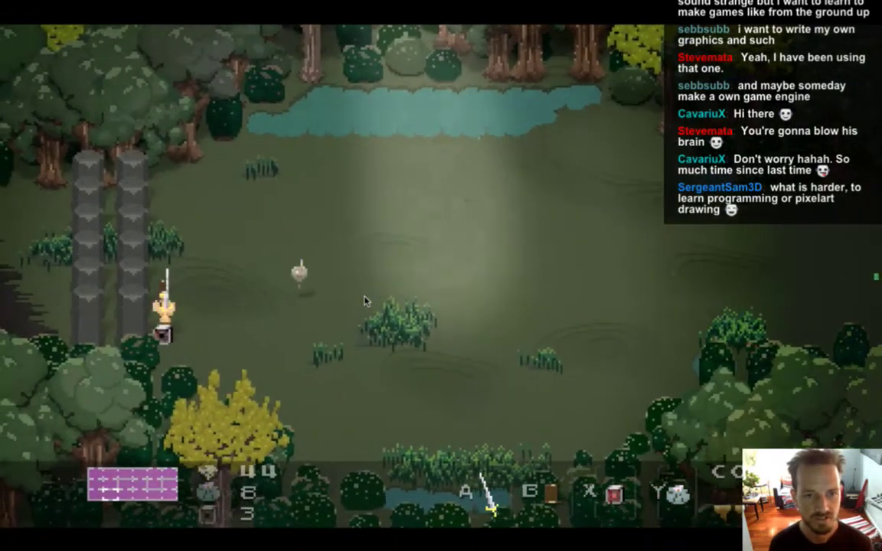
{"action": "key", "text": "Right"}
{"action": "key", "text": "Right"}
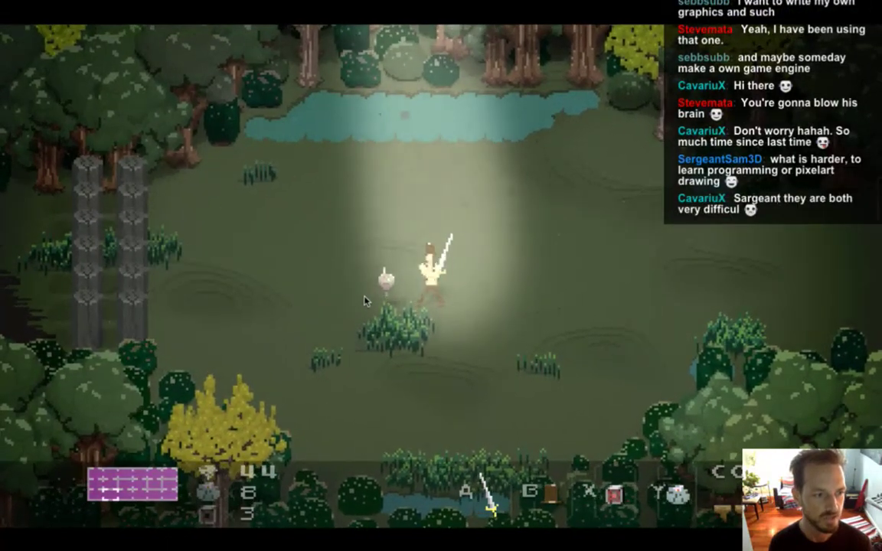
{"action": "key", "text": "Left"}
{"action": "key", "text": "Left"}
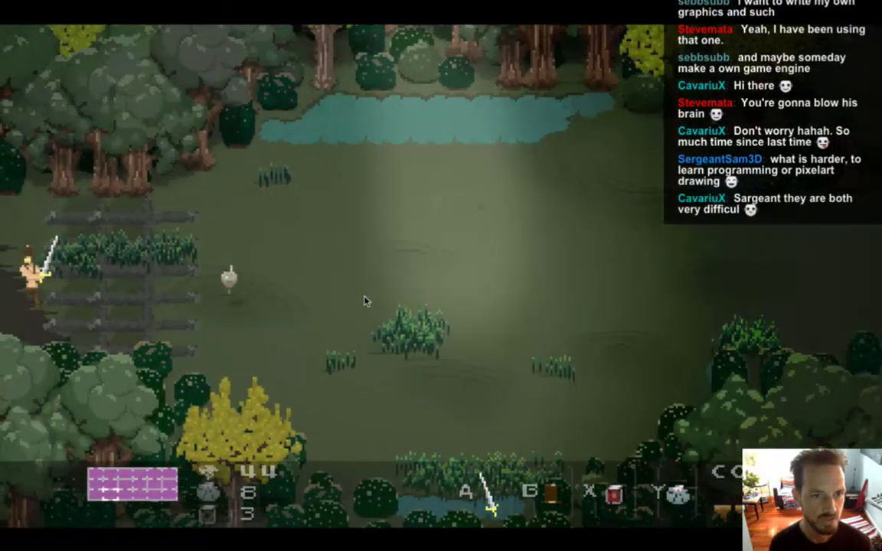
Step: Walk the character onto the triangular stone platform up to its central monolith, and quit the game
{"action": "key", "text": "Left"}
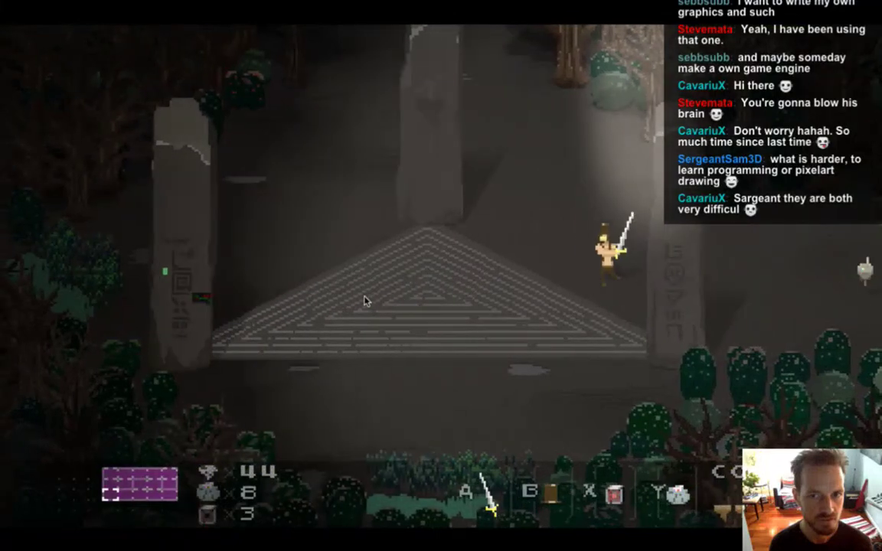
{"action": "key", "text": "Left"}
{"action": "key", "text": "Up"}
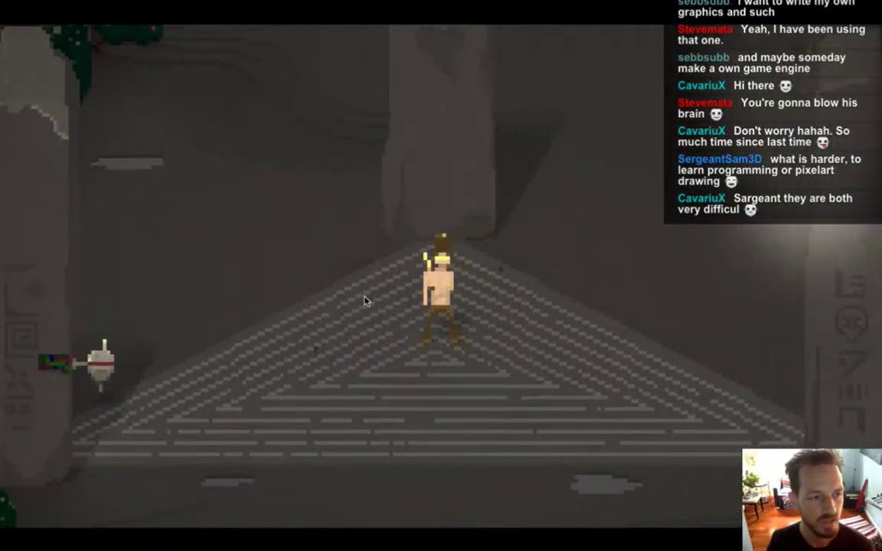
{"action": "key", "text": "Up"}
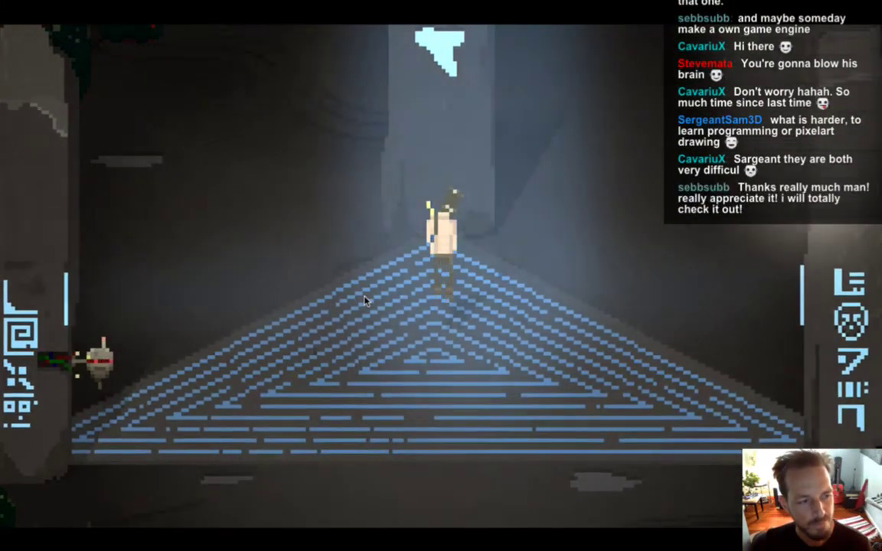
{"action": "key", "text": "super+q"}
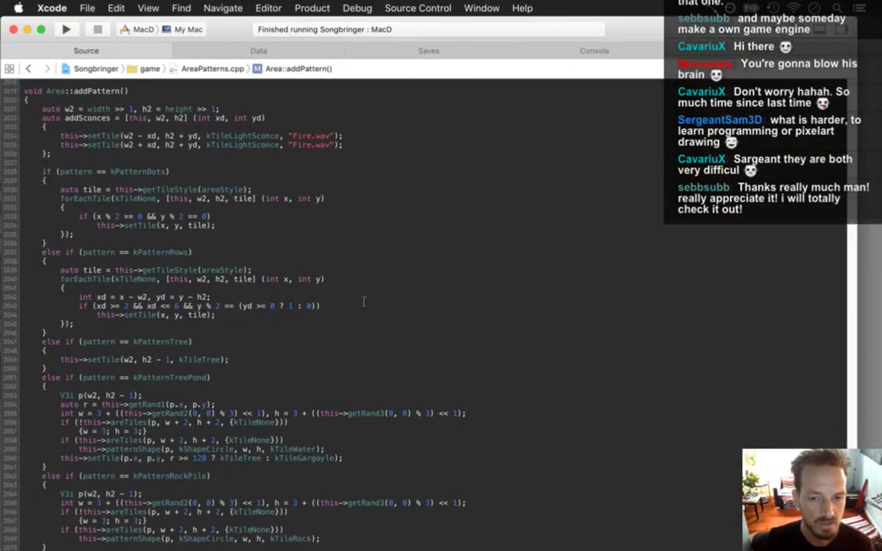
Step: Switch to Photoshop and lengthen the twig tip at the far end of the long right limb with the 1 px Pencil
{"action": "key", "text": "super+Tab"}
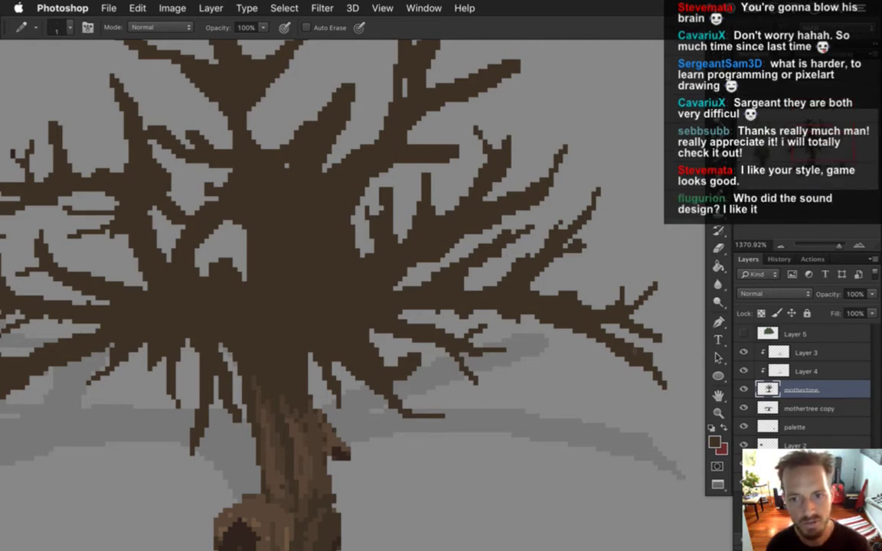
{"action": "left_click", "coordinate": [578, 300], "text": "alt"}
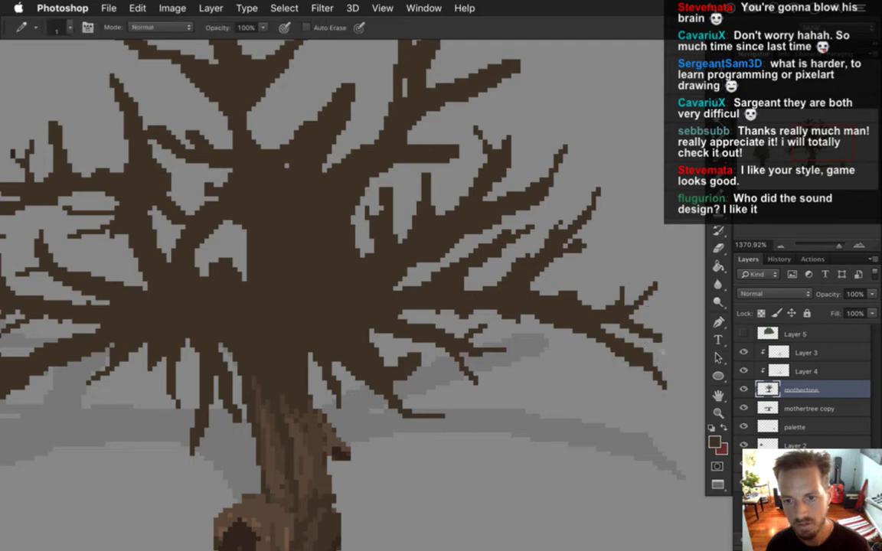
{"action": "left_click_drag", "start_coordinate": [666, 351], "coordinate": [680, 359]}
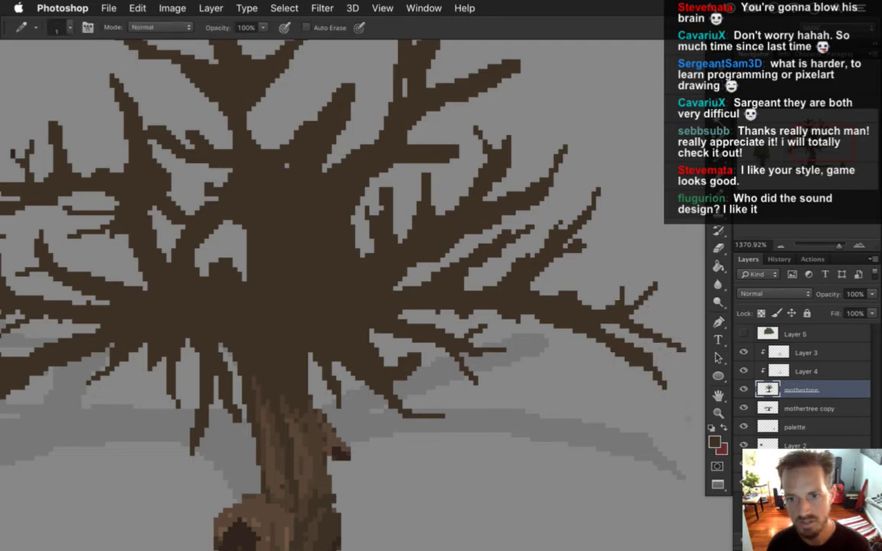
Step: Thin the small upright twig above the right limb to a fine tip with the 1 px Eraser
{"action": "key", "text": "e"}
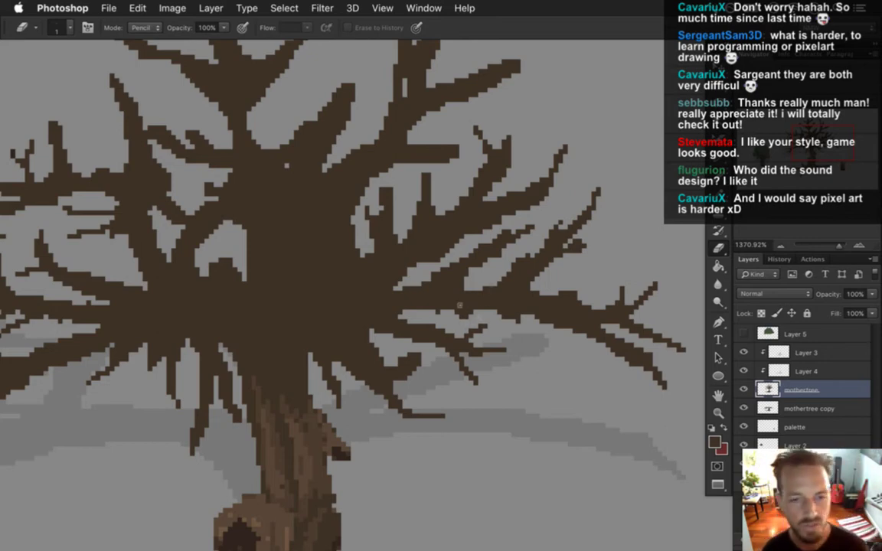
{"action": "scroll", "coordinate": [433, 206], "scroll_direction": "up", "scroll_amount": 3}
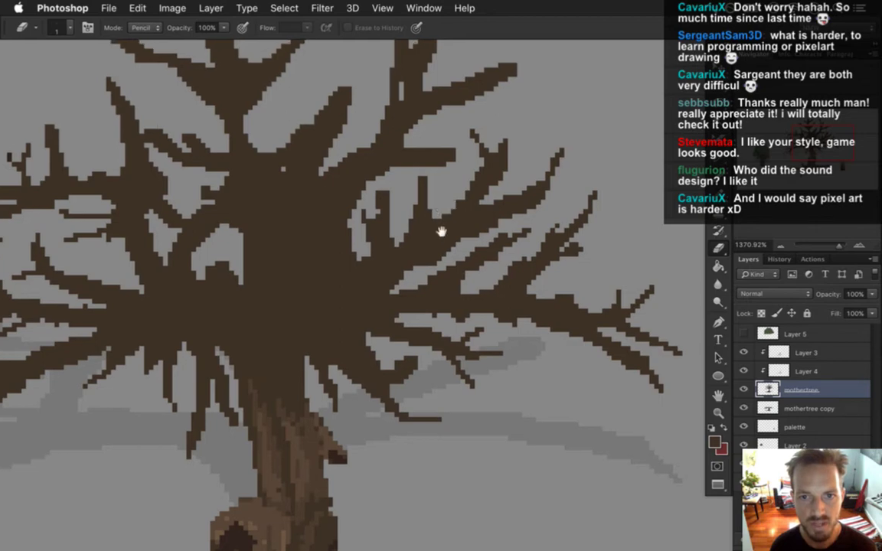
{"action": "key", "text": "i"}
{"action": "left_click", "coordinate": [354, 212]}
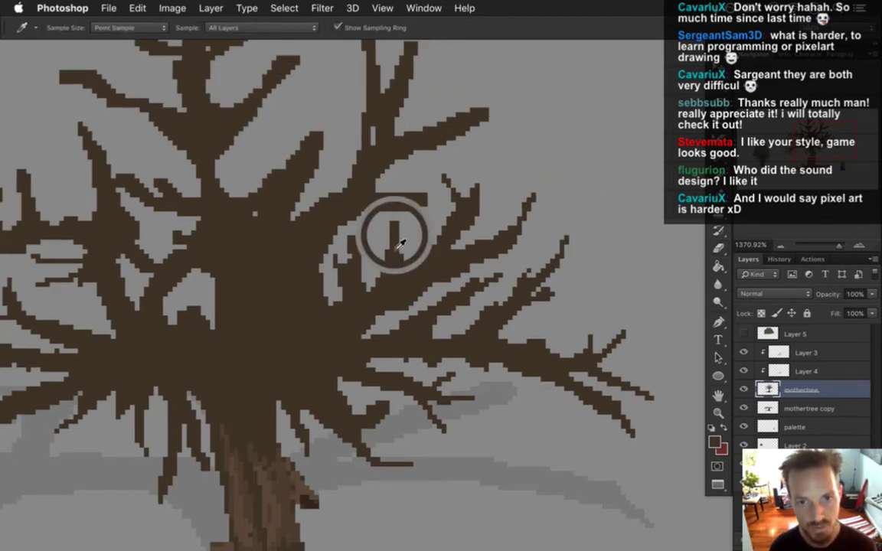
{"action": "key", "text": "e"}
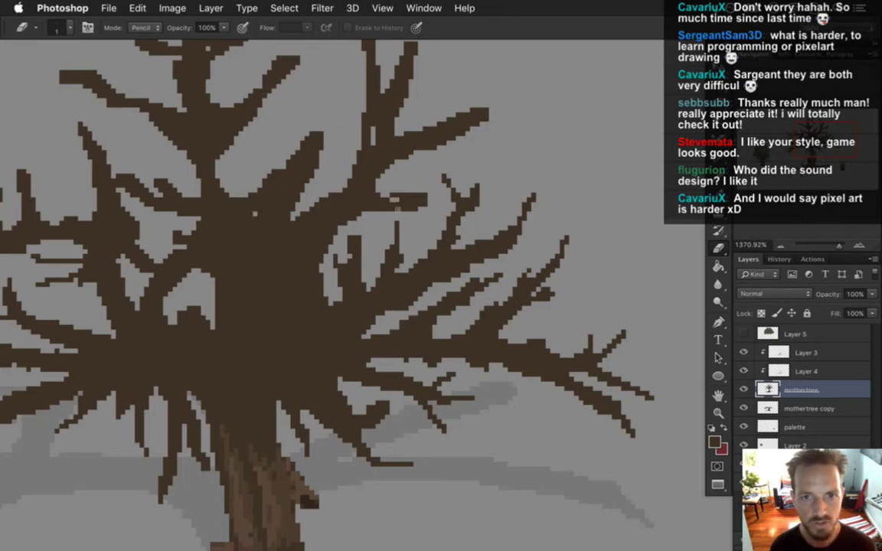
Step: Reshape the blunt horizontal branch right of the trunk into a thin forked tip, using the 1 px Pencil and Eraser
{"action": "key", "text": "b"}
{"action": "key", "text": "shift+b"}
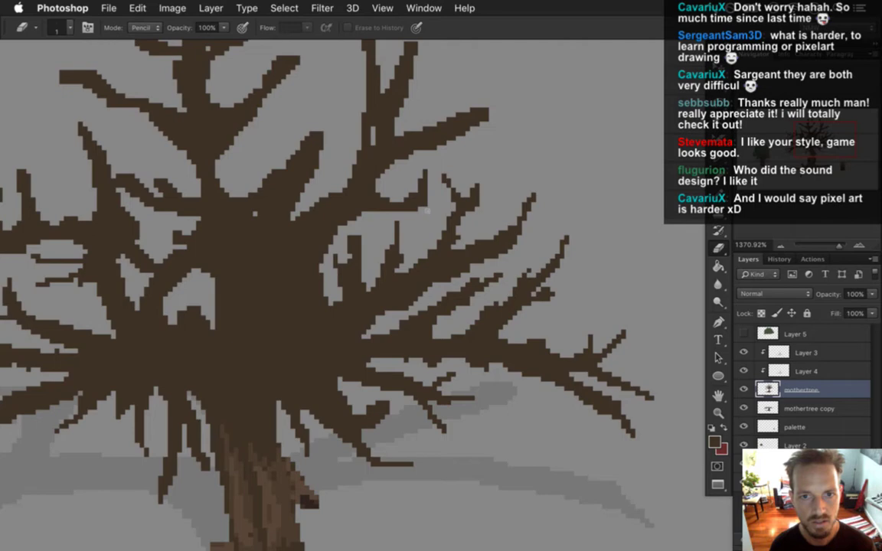
{"action": "key", "text": "i"}
{"action": "key", "text": "b"}
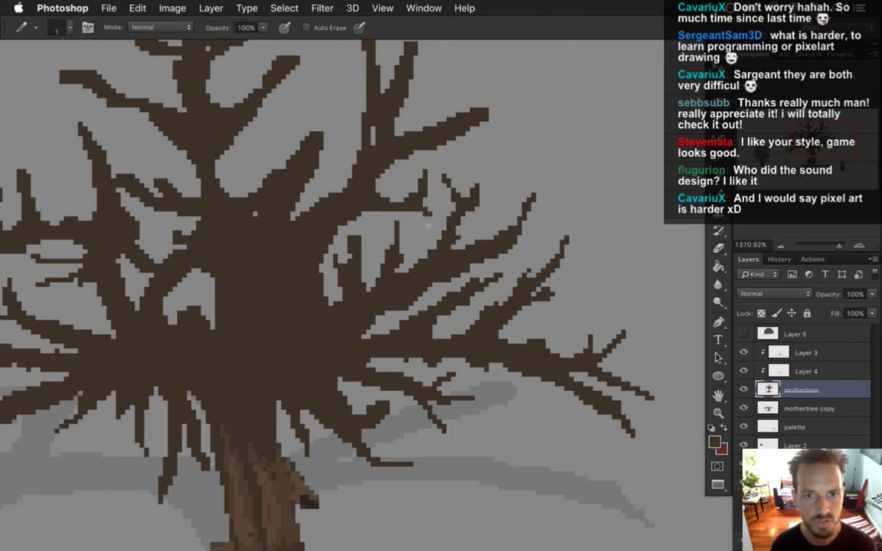
{"action": "key", "text": "e"}
{"action": "left_click_drag", "start_coordinate": [428, 158], "coordinate": [399, 209]}
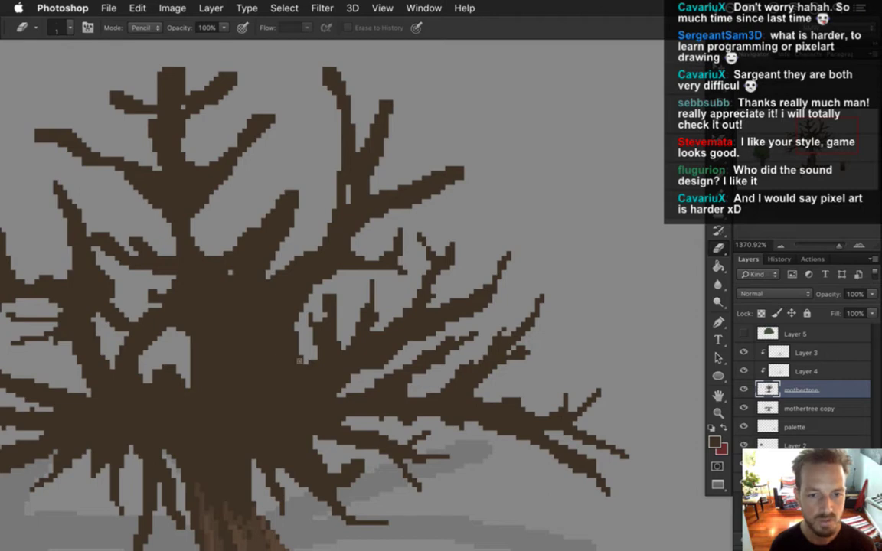
Step: Erase a wider rounded gap between the trunk and the right branches, trimming the leftover brown mass at its base
{"action": "key", "text": "i"}
{"action": "key", "text": "e"}
{"action": "mouse_move", "coordinate": [234, 348]}
{"action": "left_mouse_down"}
{"action": "mouse_move", "coordinate": [230, 336]}
{"action": "mouse_move", "coordinate": [260, 285]}
{"action": "mouse_move", "coordinate": [264, 290]}
{"action": "left_mouse_up"}
{"action": "left_click_drag", "start_coordinate": [279, 340], "coordinate": [270, 359]}
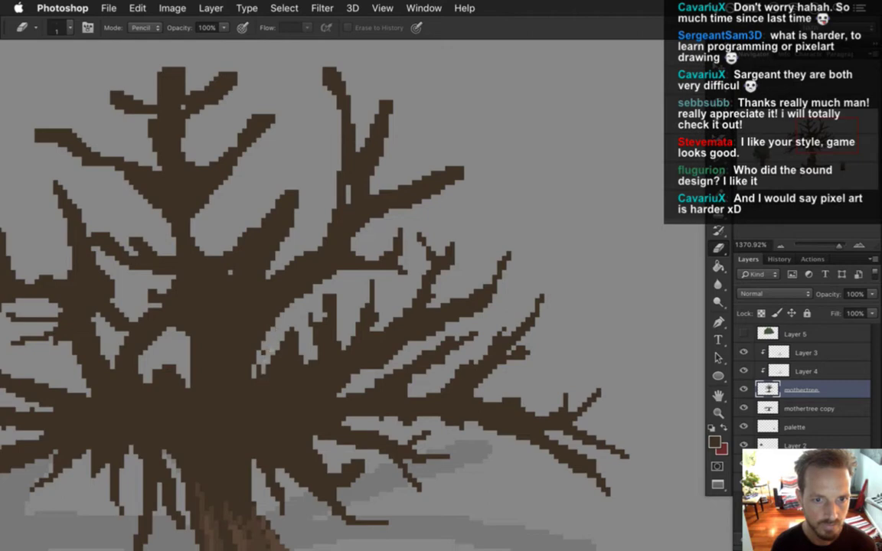
{"action": "mouse_move", "coordinate": [257, 318]}
{"action": "left_mouse_down"}
{"action": "mouse_move", "coordinate": [268, 337]}
{"action": "mouse_move", "coordinate": [253, 335]}
{"action": "left_mouse_up"}
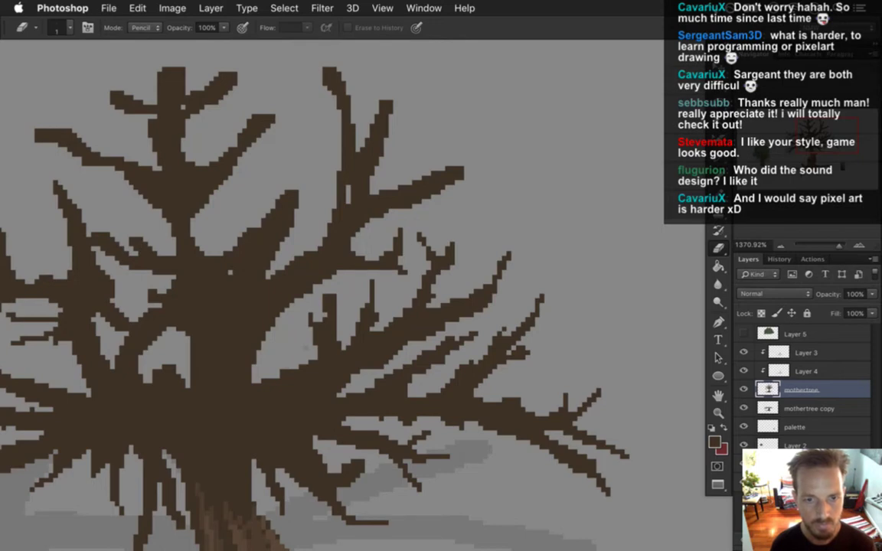
Step: Examine the whole tree silhouette with the entire canvas in view
{"action": "left_click", "coordinate": [276, 403]}
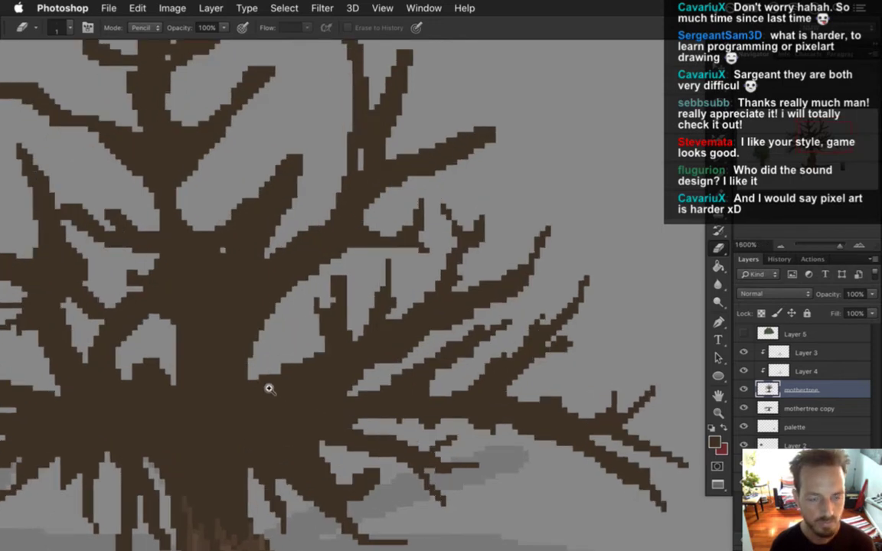
{"action": "key", "text": "super+minus"}
{"action": "key", "text": "super+minus"}
{"action": "key", "text": "super+minus"}
{"action": "key", "text": "super+minus"}
{"action": "key", "text": "super+0"}
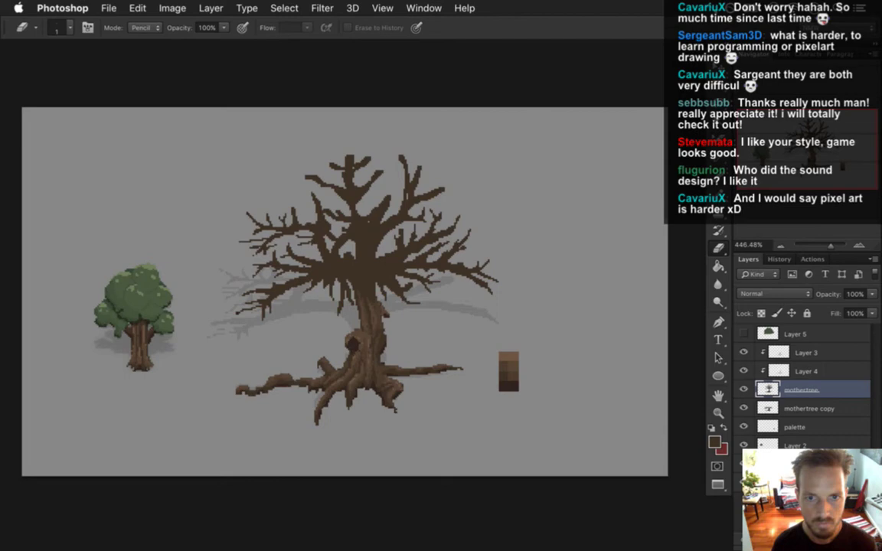
Step: Try erasing around the short twigs below the right limb beside the trunk, and undo the last stroke
{"action": "left_click", "coordinate": [391, 288]}
{"action": "left_click", "coordinate": [398, 266]}
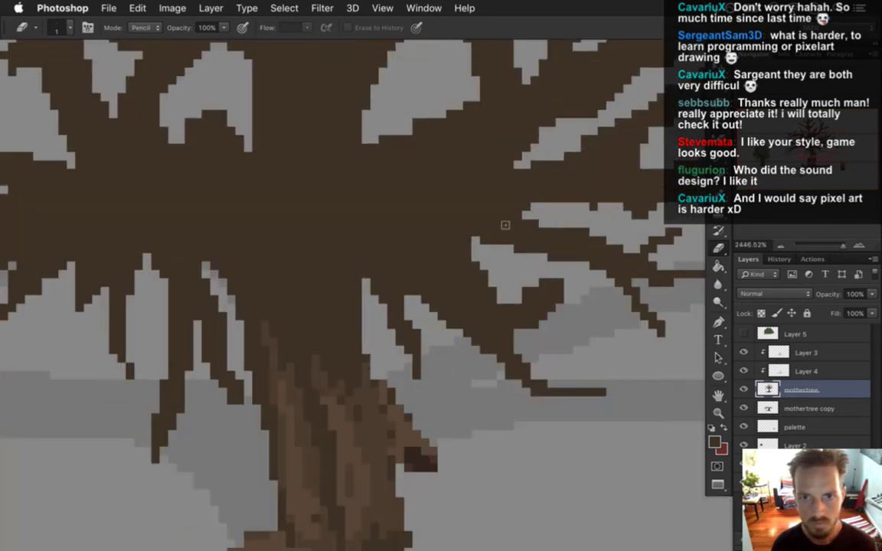
{"action": "left_click_drag", "start_coordinate": [439, 286], "coordinate": [406, 268]}
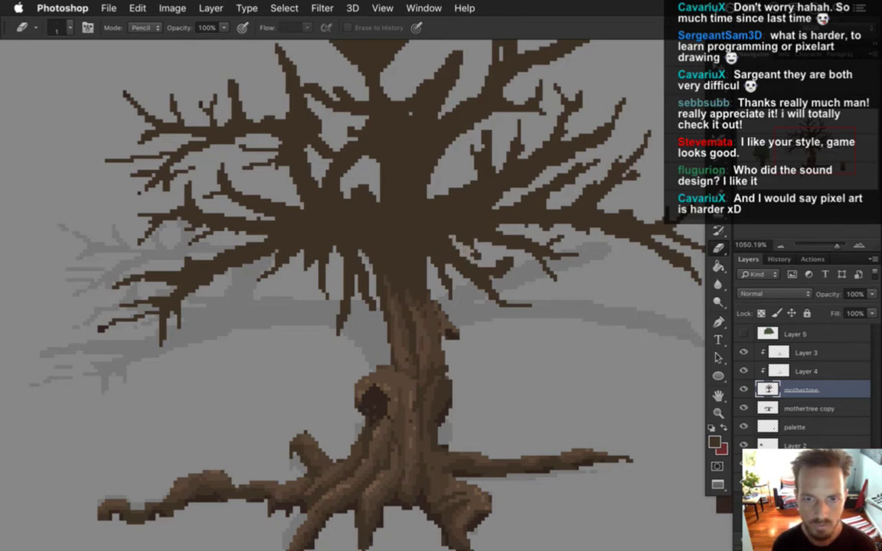
{"action": "key", "text": "super+z"}
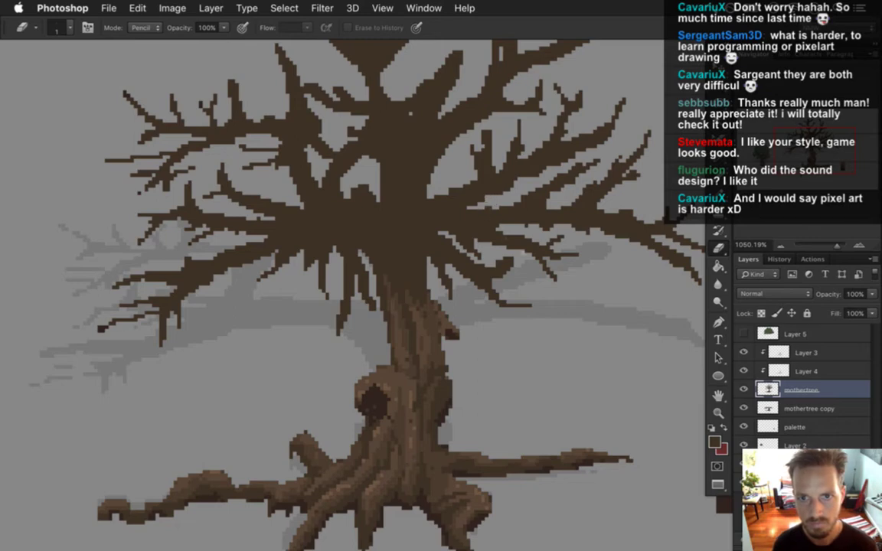
Step: Save the mother tree document
{"action": "left_click_drag", "start_coordinate": [570, 226], "coordinate": [486, 228]}
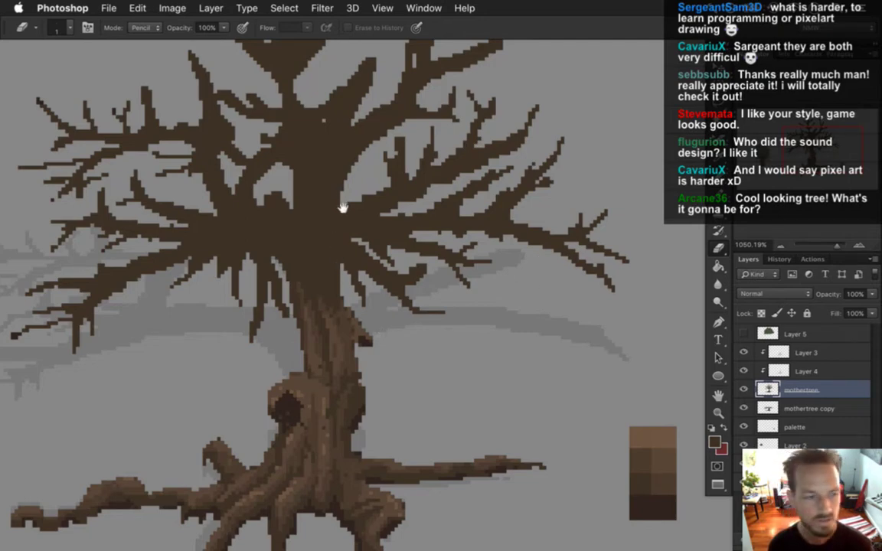
{"action": "left_click_drag", "start_coordinate": [365, 190], "coordinate": [382, 215]}
{"action": "key", "text": "super+s"}
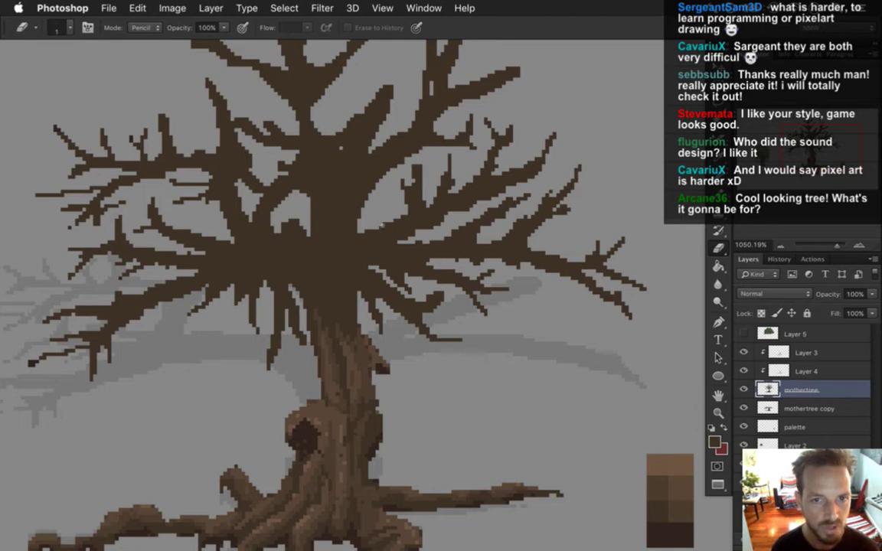
Step: Draw a thin forked tip with the 1 px Pencil on the blunt outermost branch at the tree's upper right
{"action": "left_click_drag", "start_coordinate": [448, 183], "coordinate": [423, 250]}
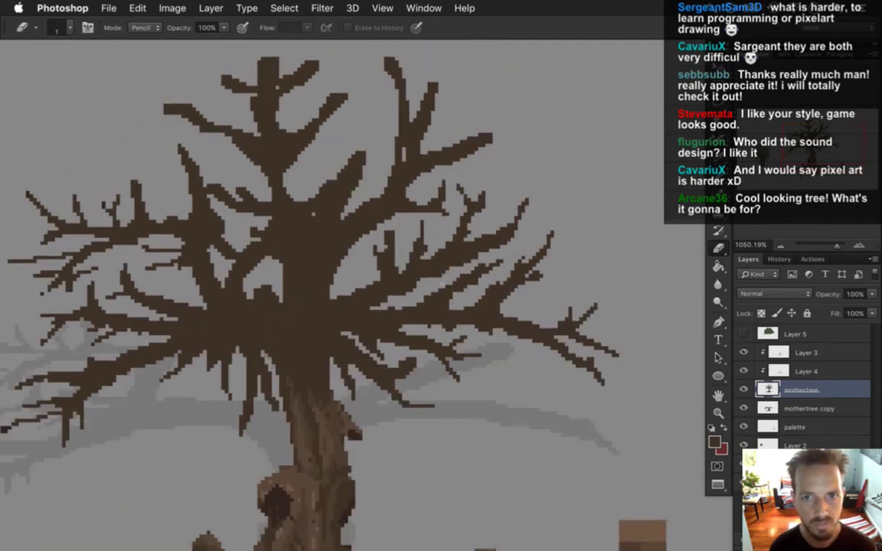
{"action": "scroll", "coordinate": [413, 244], "scroll_direction": "up", "scroll_amount": 2}
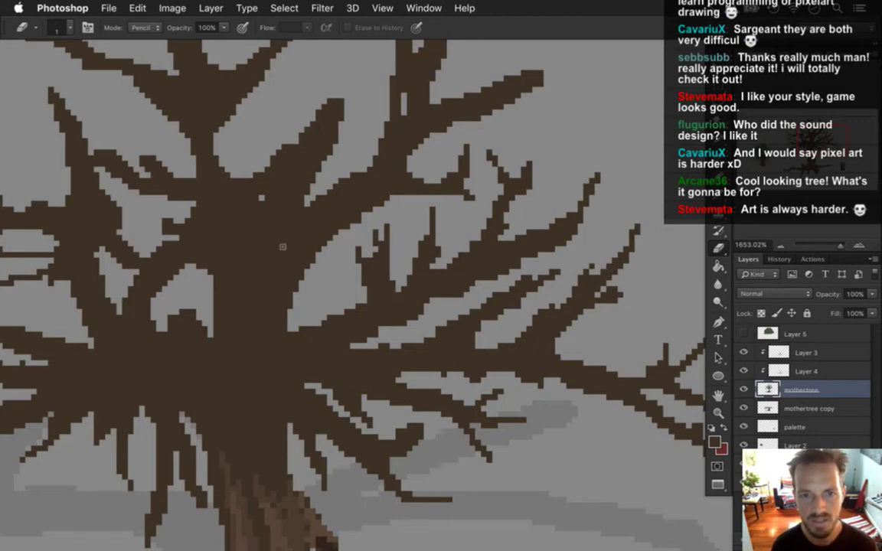
{"action": "left_click_drag", "start_coordinate": [403, 187], "coordinate": [433, 285]}
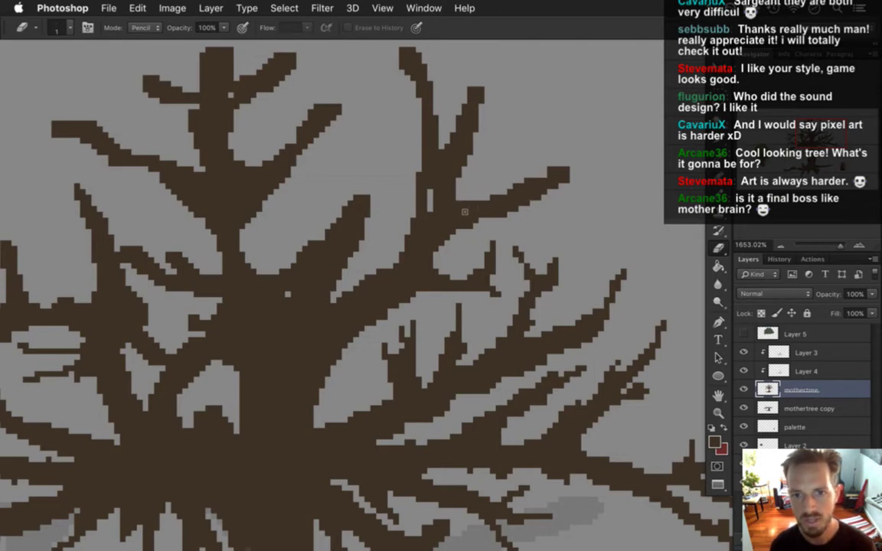
{"action": "key", "text": "b"}
{"action": "mouse_move", "coordinate": [566, 174]}
{"action": "left_mouse_down"}
{"action": "mouse_move", "coordinate": [584, 121]}
{"action": "mouse_move", "coordinate": [555, 177]}
{"action": "mouse_move", "coordinate": [568, 181]}
{"action": "mouse_move", "coordinate": [566, 199]}
{"action": "mouse_move", "coordinate": [626, 191]}
{"action": "left_mouse_up"}
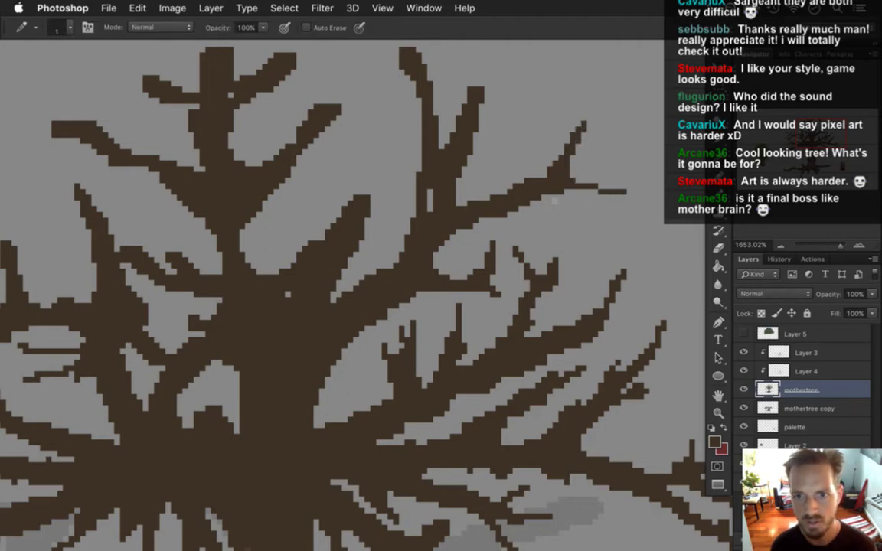
{"action": "key", "text": "e"}
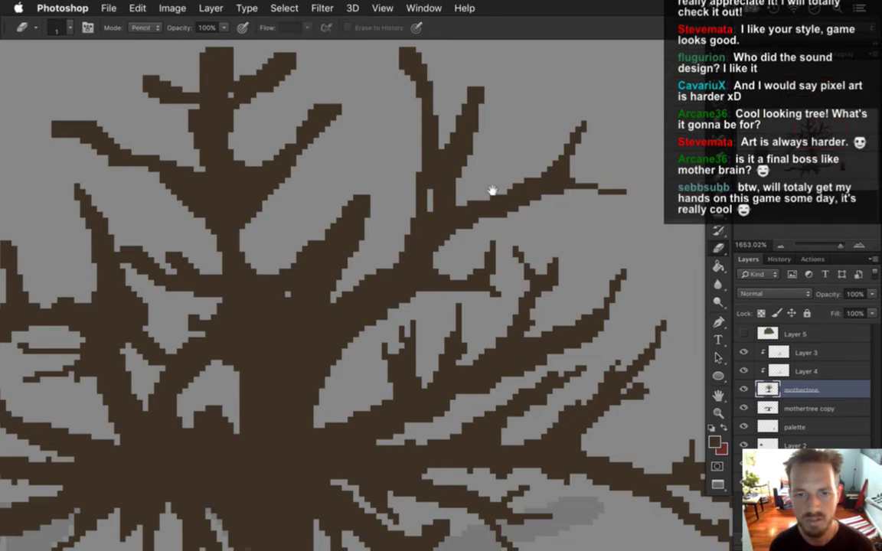
Step: Extend the blunt upright branch at the upper right into two thin twigs and erase a clear gap beside its left neighbour
{"action": "scroll", "coordinate": [488, 196], "scroll_direction": "down", "scroll_amount": 2}
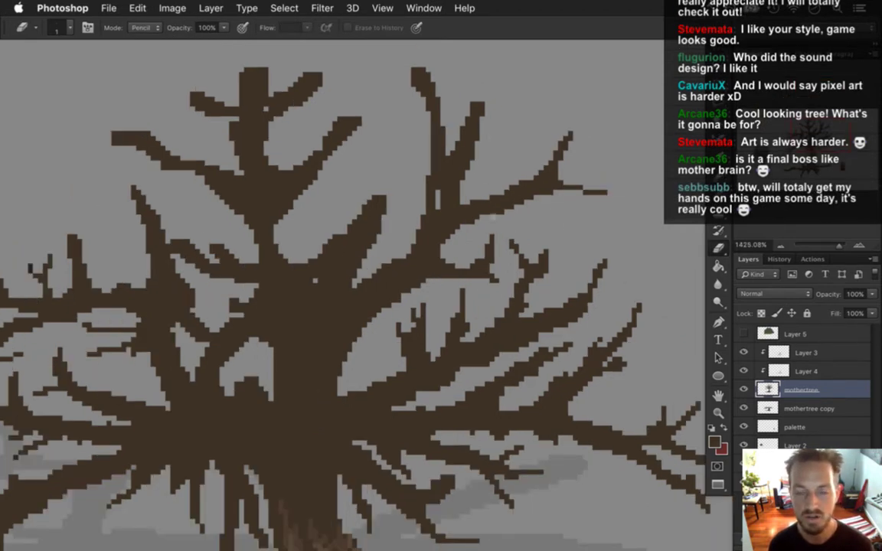
{"action": "key", "text": "b"}
{"action": "mouse_move", "coordinate": [433, 124]}
{"action": "left_mouse_down"}
{"action": "mouse_move", "coordinate": [465, 107]}
{"action": "mouse_move", "coordinate": [421, 149]}
{"action": "mouse_move", "coordinate": [429, 49]}
{"action": "mouse_move", "coordinate": [430, 87]}
{"action": "left_mouse_up"}
{"action": "key", "text": "e"}
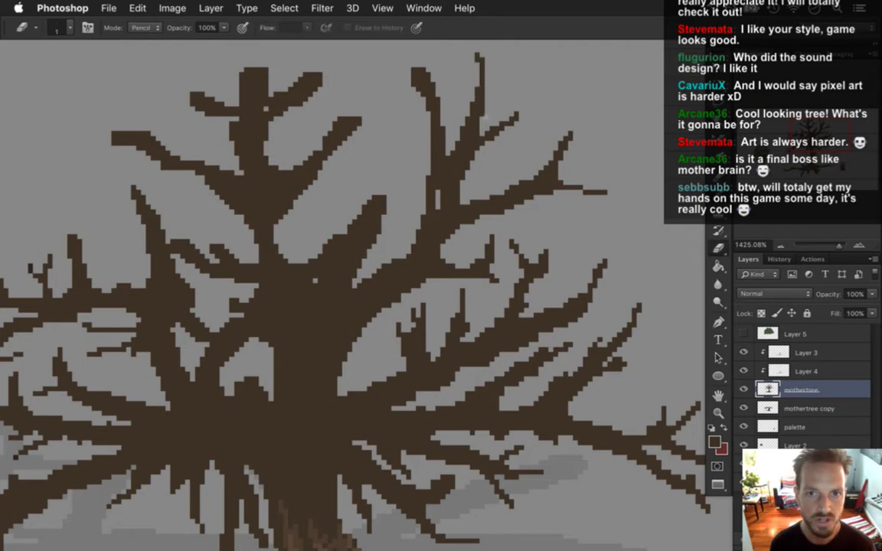
{"action": "mouse_move", "coordinate": [404, 148]}
{"action": "left_mouse_down"}
{"action": "mouse_move", "coordinate": [394, 169]}
{"action": "mouse_move", "coordinate": [416, 117]}
{"action": "left_mouse_up"}
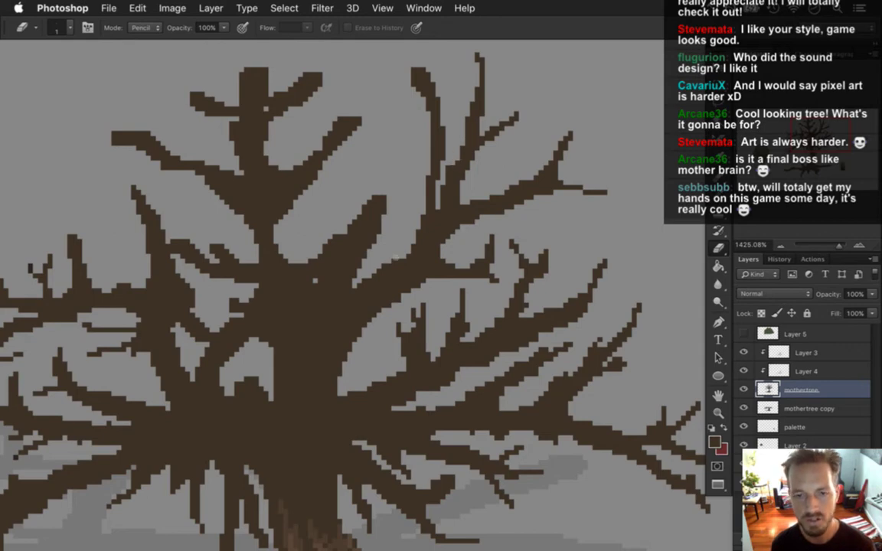
Step: Reshape the thick blunt branch just right of the crown's central stem into a longer, slender curved branch
{"action": "key", "text": "b"}
{"action": "left_click", "coordinate": [374, 150], "text": "alt"}
{"action": "mouse_move", "coordinate": [387, 153]}
{"action": "left_mouse_down"}
{"action": "mouse_move", "coordinate": [384, 195]}
{"action": "mouse_move", "coordinate": [351, 167]}
{"action": "mouse_move", "coordinate": [352, 137]}
{"action": "left_mouse_up"}
{"action": "key", "text": "e"}
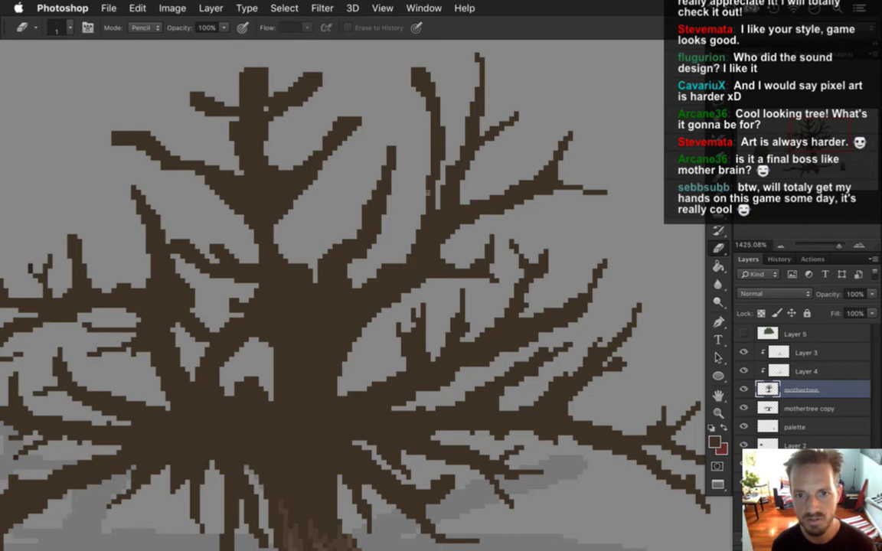
Step: Erase the hooked, blunt end of the left upright branch at the upper right, thinning it to a narrow vertical tip
{"action": "left_click_drag", "start_coordinate": [417, 73], "coordinate": [429, 118]}
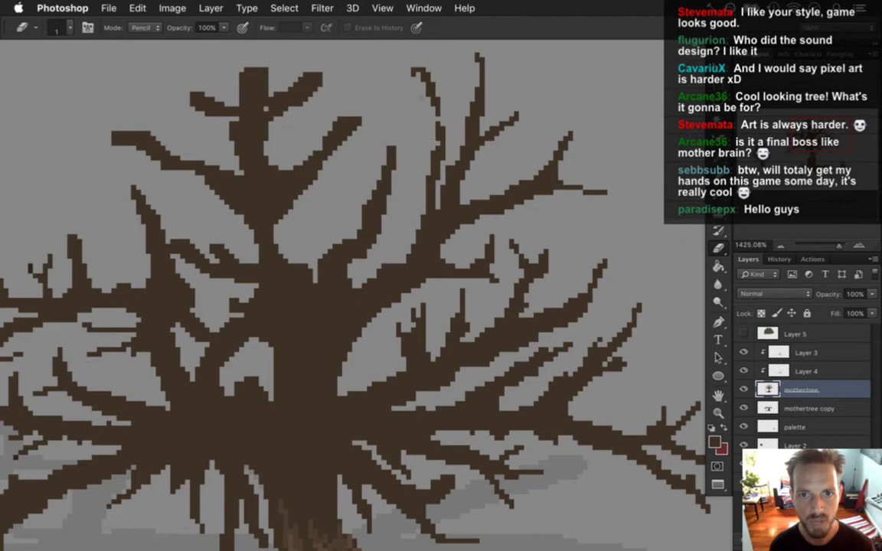
{"action": "left_click_drag", "start_coordinate": [413, 71], "coordinate": [426, 82]}
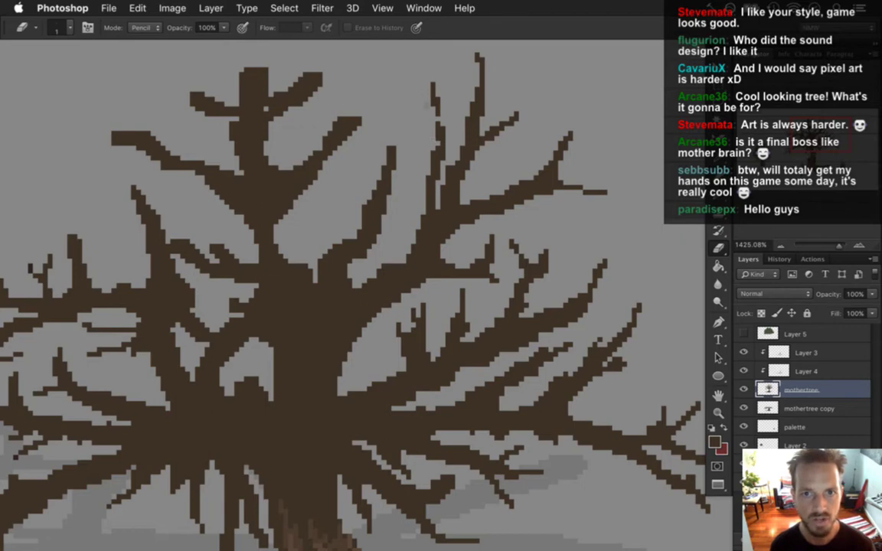
{"action": "key", "text": "b"}
{"action": "left_click", "coordinate": [436, 129], "text": "alt"}
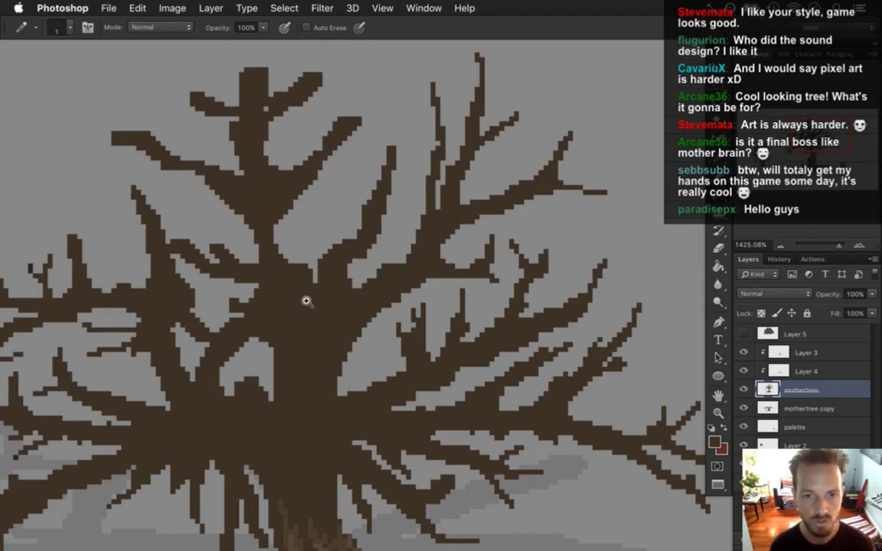
Step: Add thin side twigs and a fine pointed tip to the slender curved branch right of the central stem
{"action": "scroll", "coordinate": [305, 301], "scroll_direction": "down", "scroll_amount": 2}
{"action": "scroll", "coordinate": [344, 353], "scroll_direction": "down", "scroll_amount": 2}
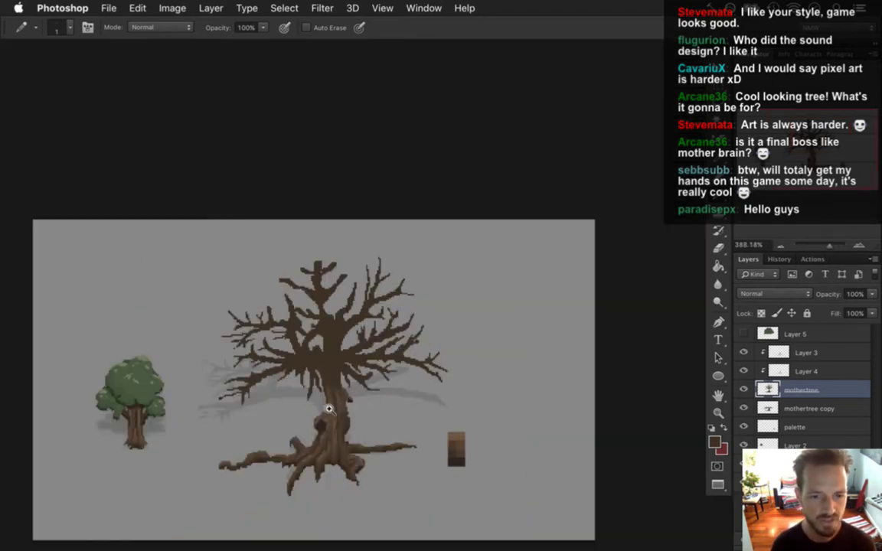
{"action": "scroll", "coordinate": [328, 393], "scroll_direction": "up", "scroll_amount": 2}
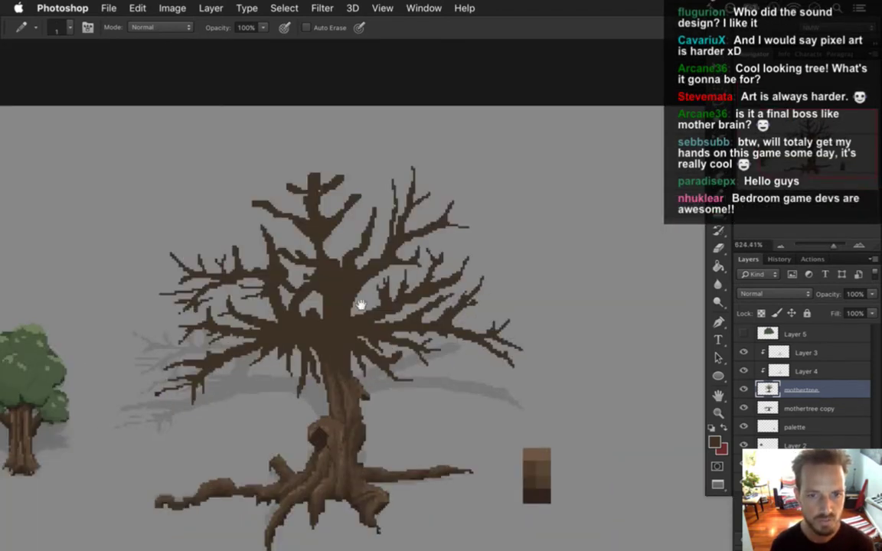
{"action": "scroll", "coordinate": [336, 245], "scroll_direction": "up", "scroll_amount": 1}
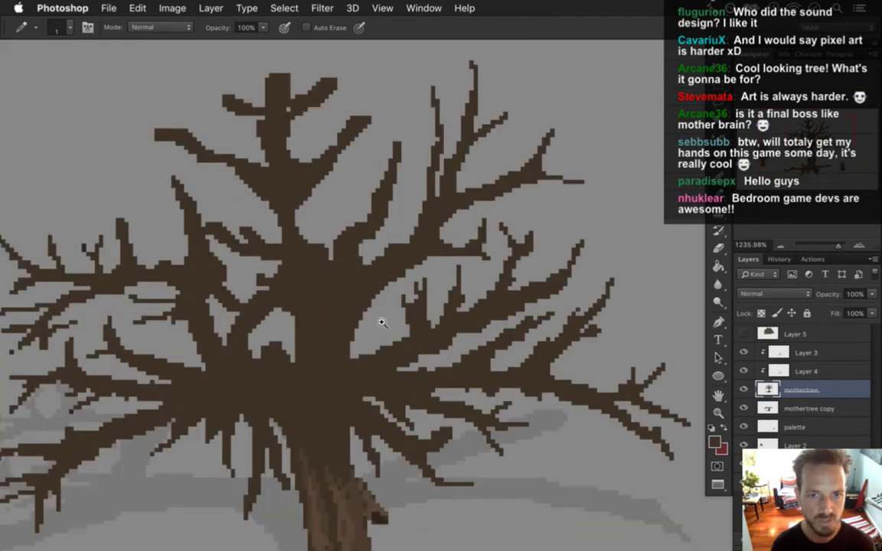
{"action": "scroll", "coordinate": [344, 282], "scroll_direction": "up", "scroll_amount": 1}
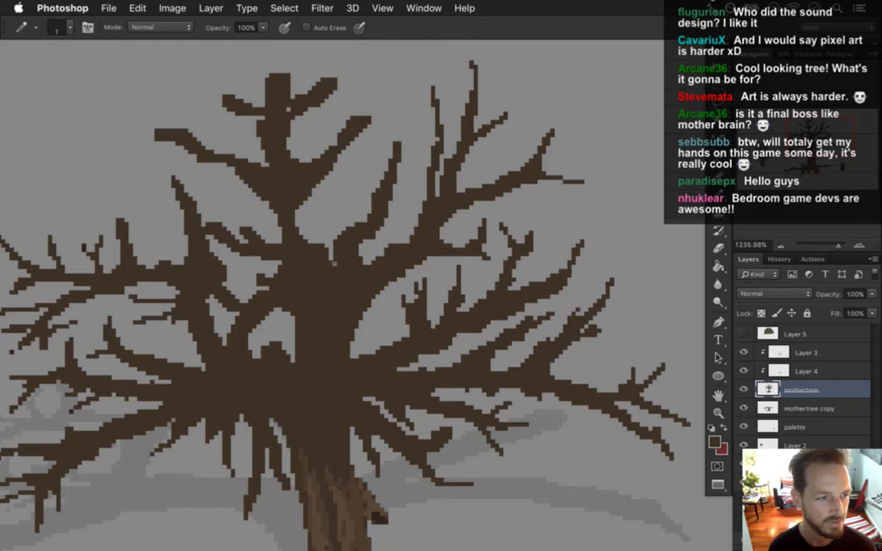
{"action": "left_click_drag", "start_coordinate": [342, 219], "coordinate": [390, 234]}
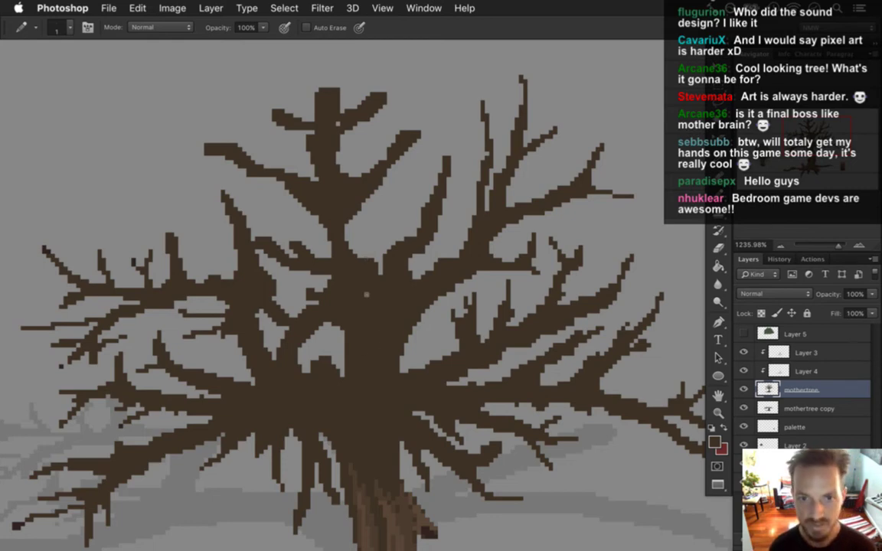
{"action": "key", "text": "i"}
{"action": "key", "text": "b"}
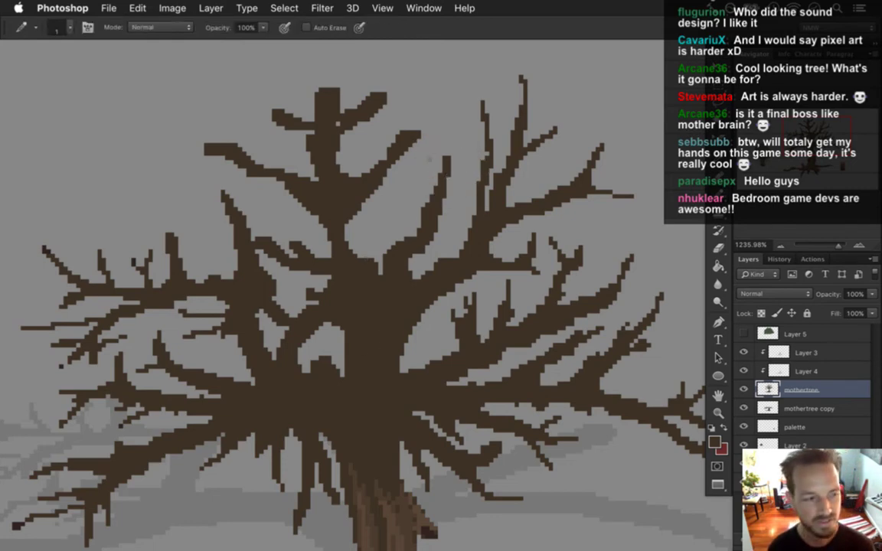
{"action": "mouse_move", "coordinate": [402, 151]}
{"action": "left_mouse_down"}
{"action": "mouse_move", "coordinate": [404, 111]}
{"action": "mouse_move", "coordinate": [404, 168]}
{"action": "left_mouse_up"}
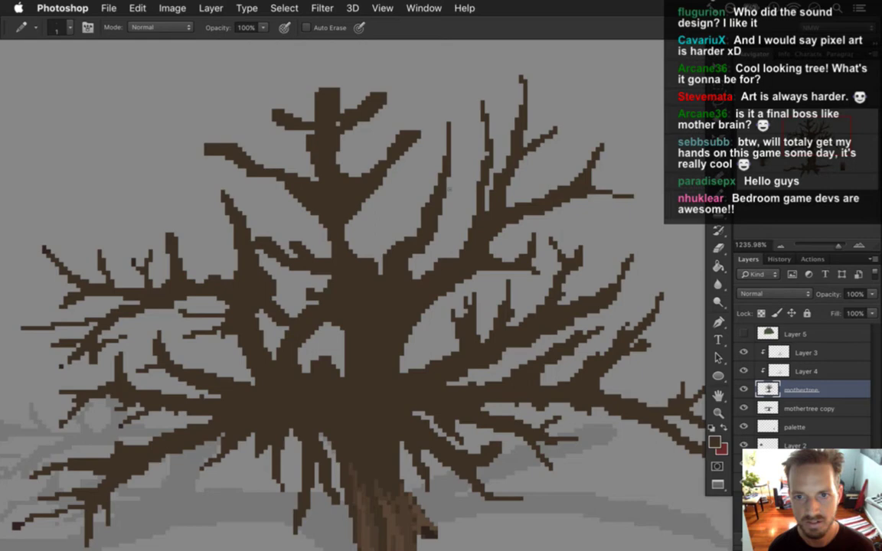
{"action": "key", "text": "super+z"}
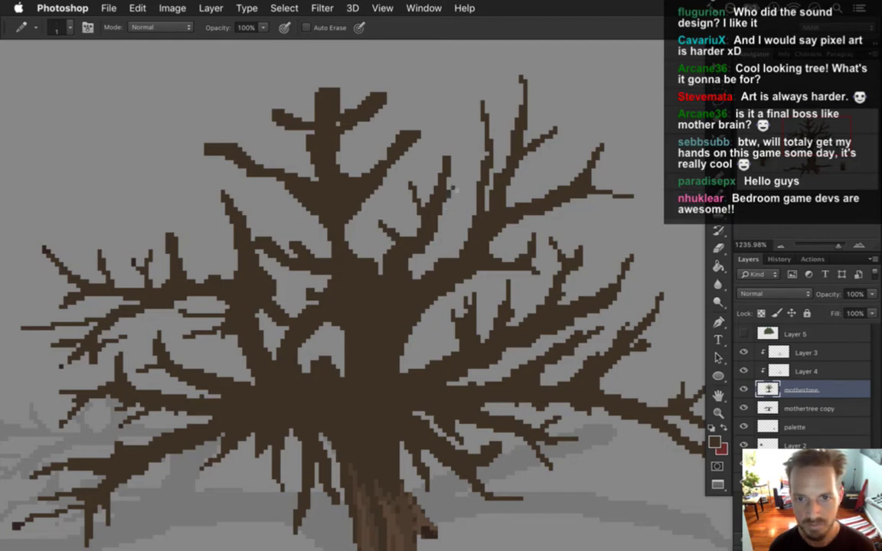
{"action": "key", "text": "e"}
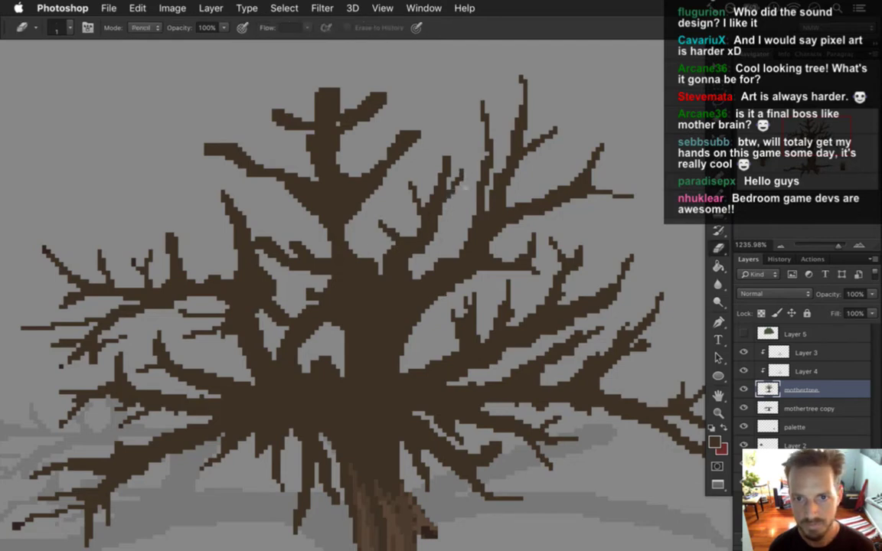
{"action": "key", "text": "b"}
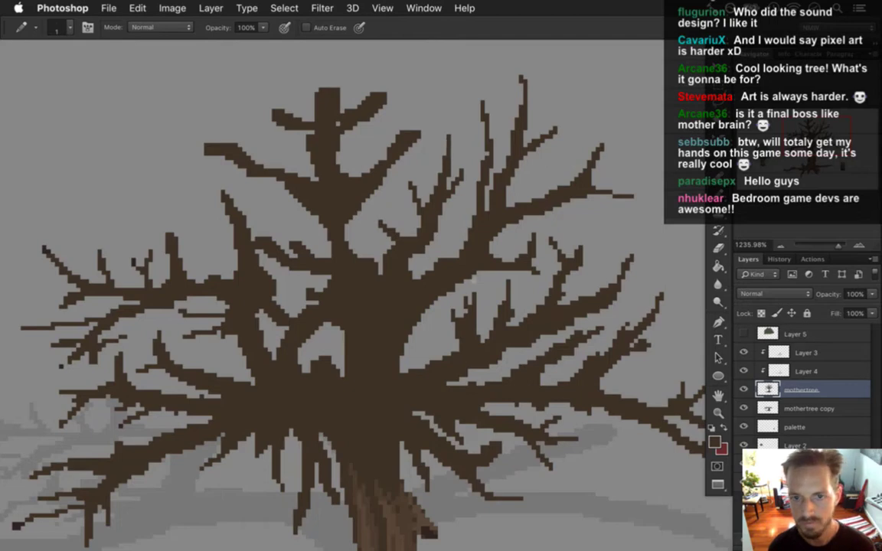
Step: Carve a deep, narrow gap between the central stem and the curved branch on its right, refining its edges with Eraser and Pencil
{"action": "scroll", "coordinate": [390, 329], "scroll_direction": "down", "scroll_amount": 3}
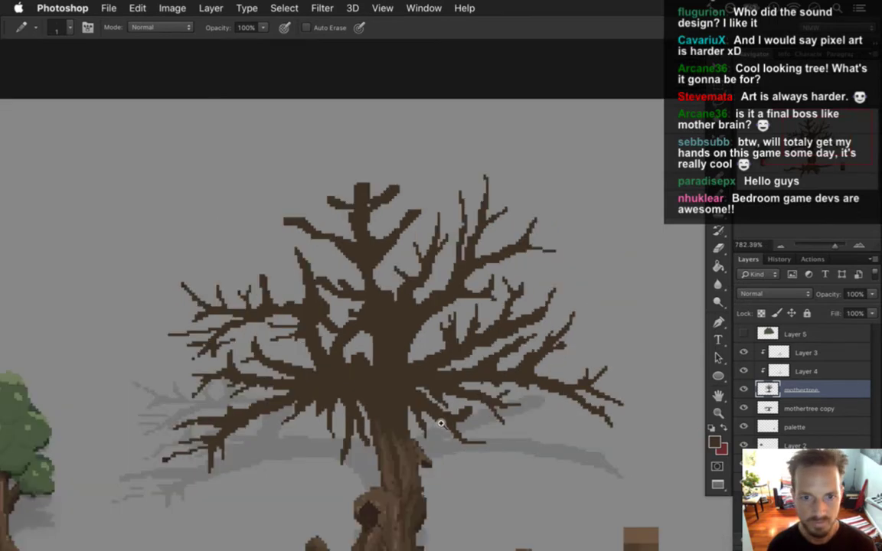
{"action": "scroll", "coordinate": [406, 338], "scroll_direction": "up", "scroll_amount": 1}
{"action": "scroll", "coordinate": [450, 434], "scroll_direction": "down", "scroll_amount": 2}
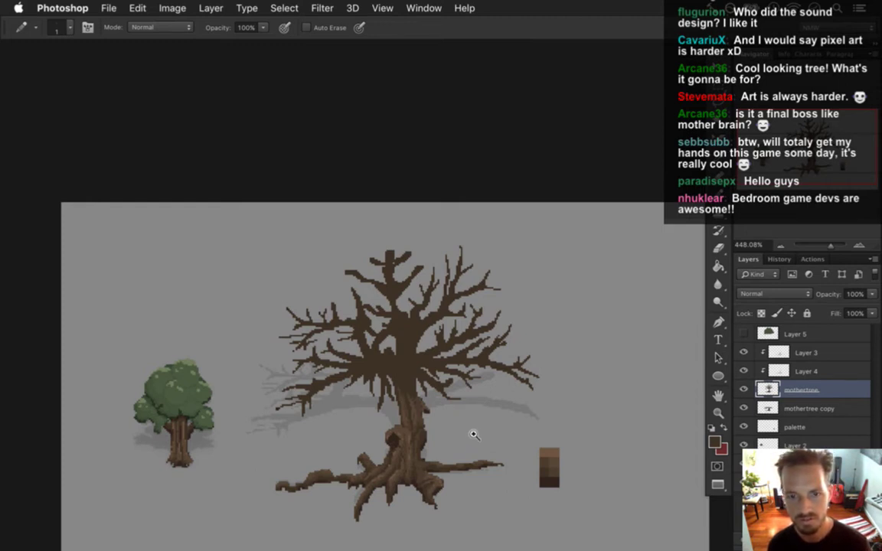
{"action": "left_click_drag", "start_coordinate": [426, 345], "coordinate": [399, 300]}
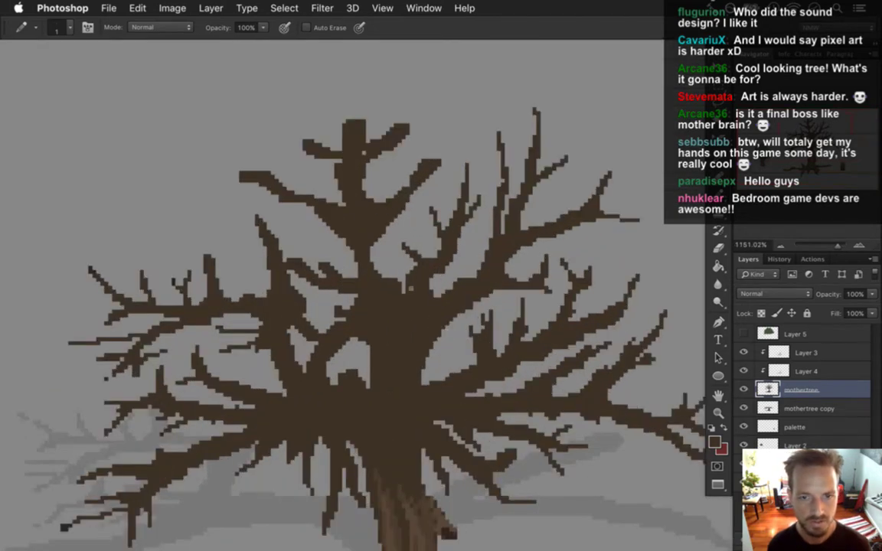
{"action": "key", "text": "e"}
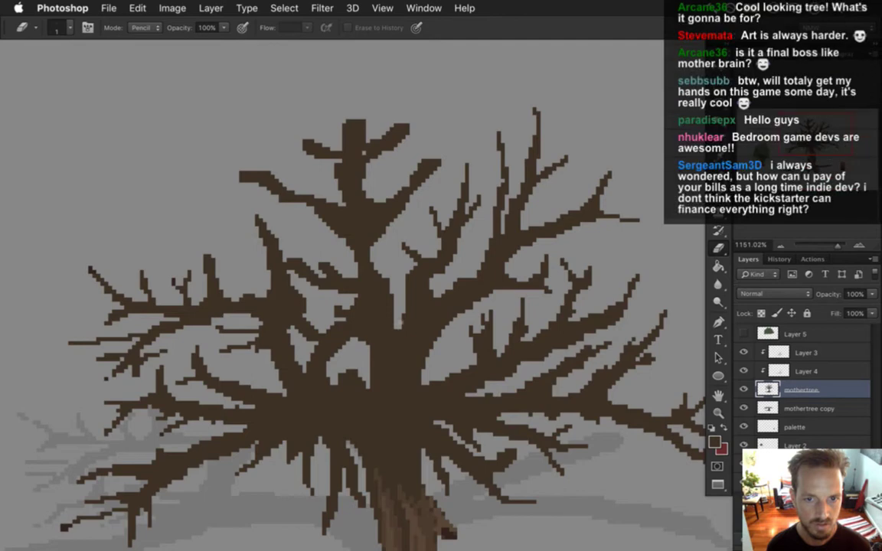
{"action": "key", "text": "b"}
{"action": "key", "text": "shift+b"}
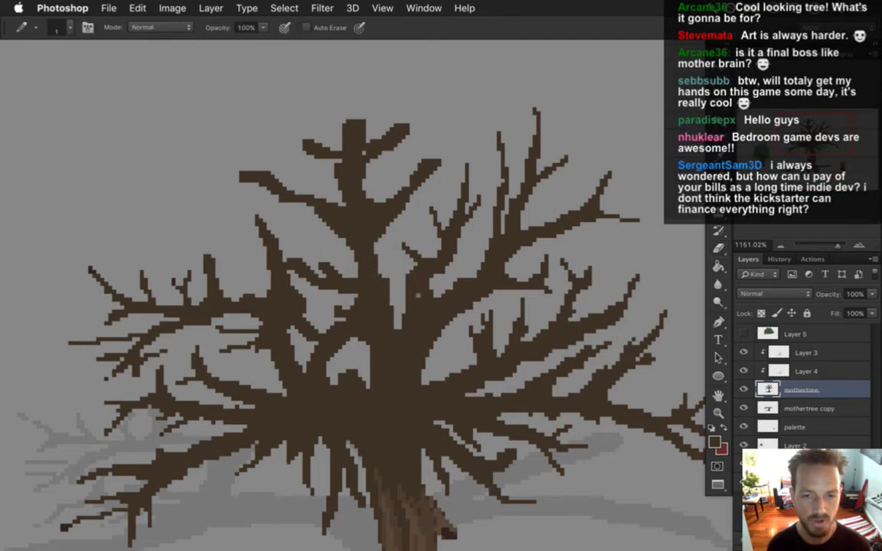
{"action": "key", "text": "e"}
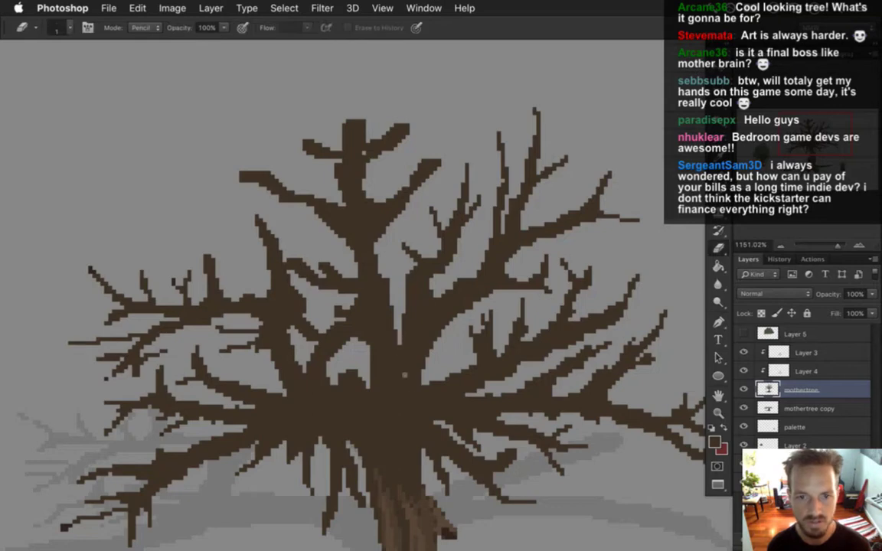
{"action": "key", "text": "b"}
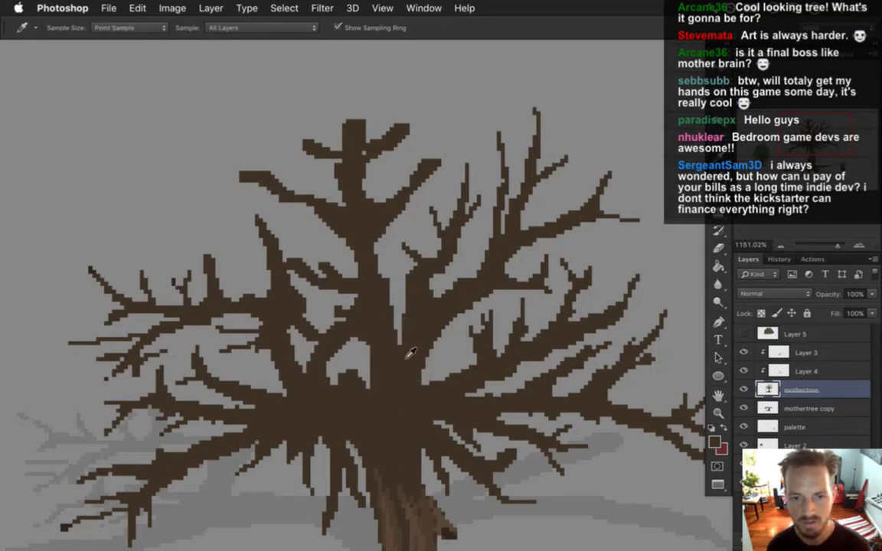
{"action": "key", "text": "shift+b"}
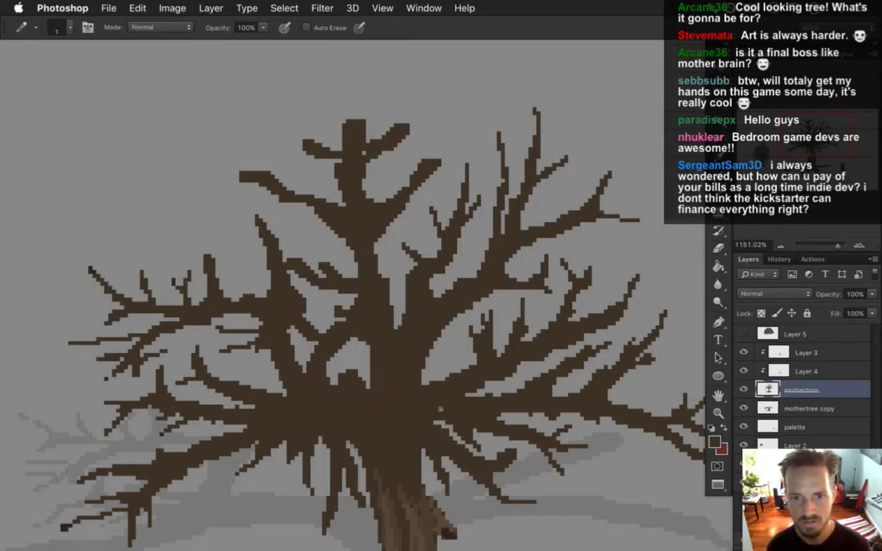
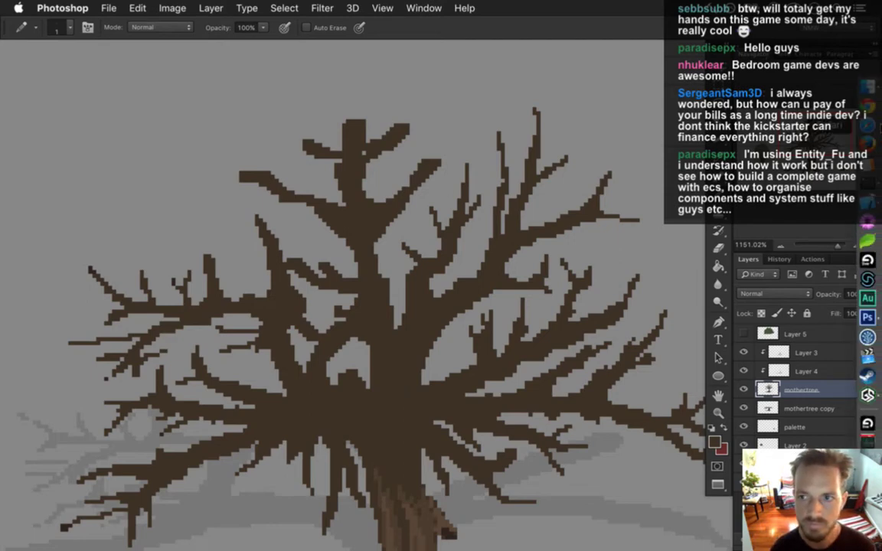
Step: Switch to Safari and search the web for "doko roko kickstarter" in a new window
{"action": "left_click", "coordinate": [867, 336]}
{"action": "key", "text": "super+n"}
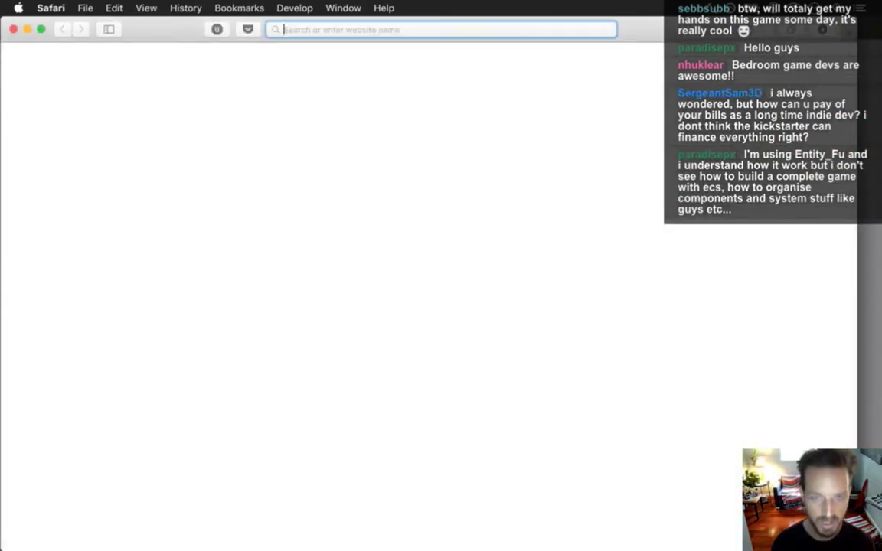
{"action": "type", "text": "doko roko kickstarter"}
{"action": "key", "text": "Return"}
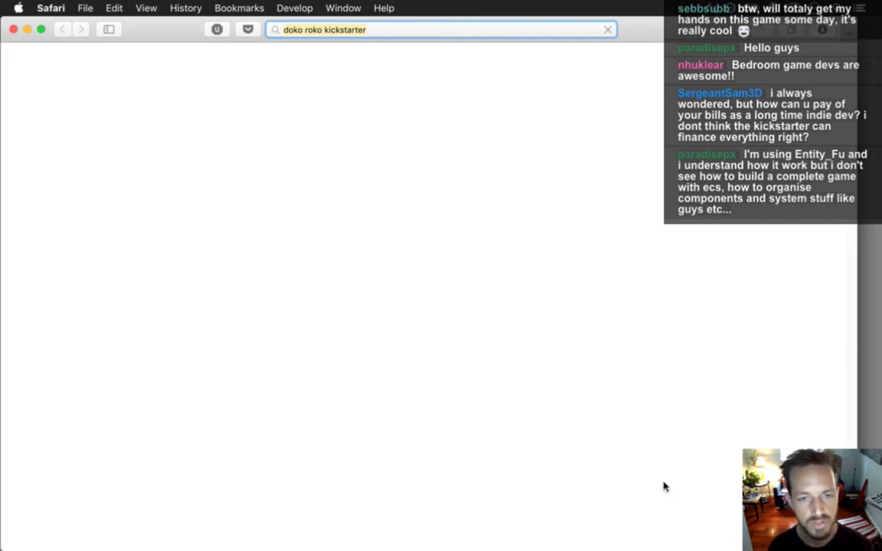
Step: Open the Doko Roko Kickstarter project page from the search results and highlight the amount pledged by its backers
{"action": "left_click", "coordinate": [194, 173]}
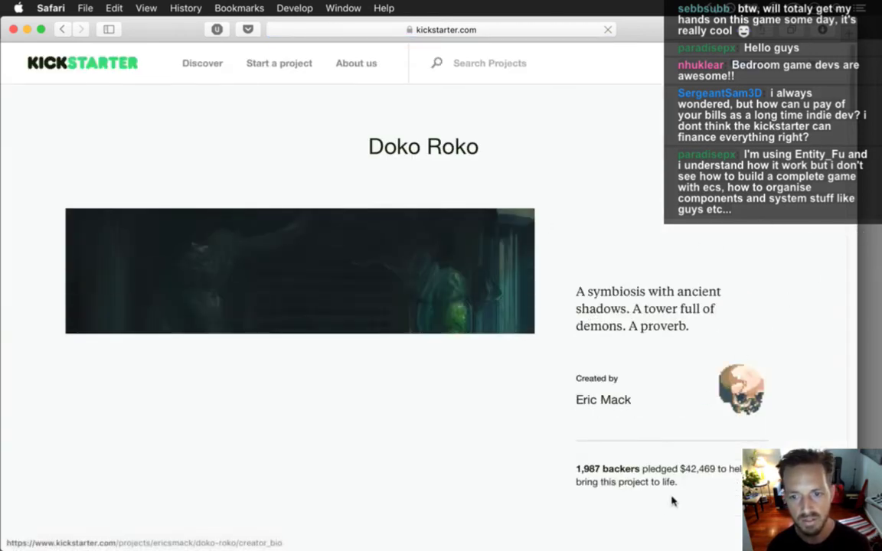
{"action": "left_click_drag", "start_coordinate": [699, 479], "coordinate": [681, 479]}
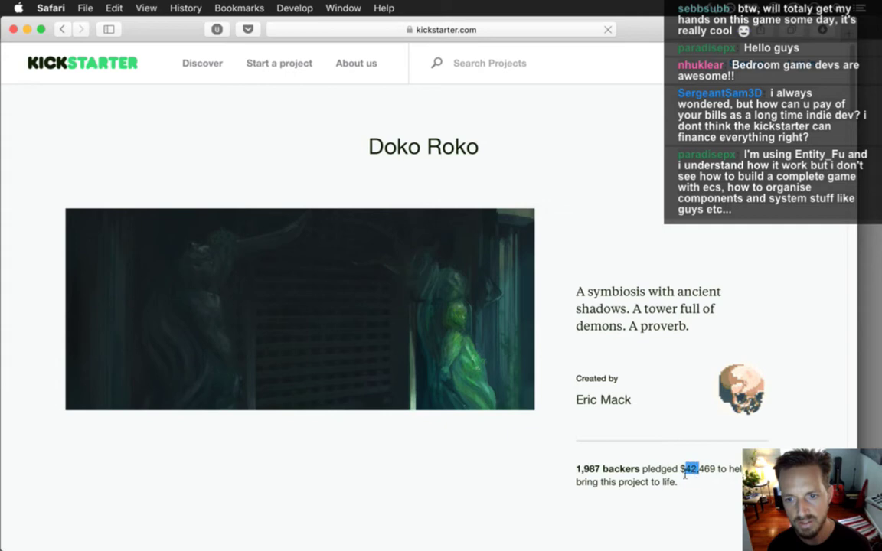
{"action": "left_click", "coordinate": [697, 477]}
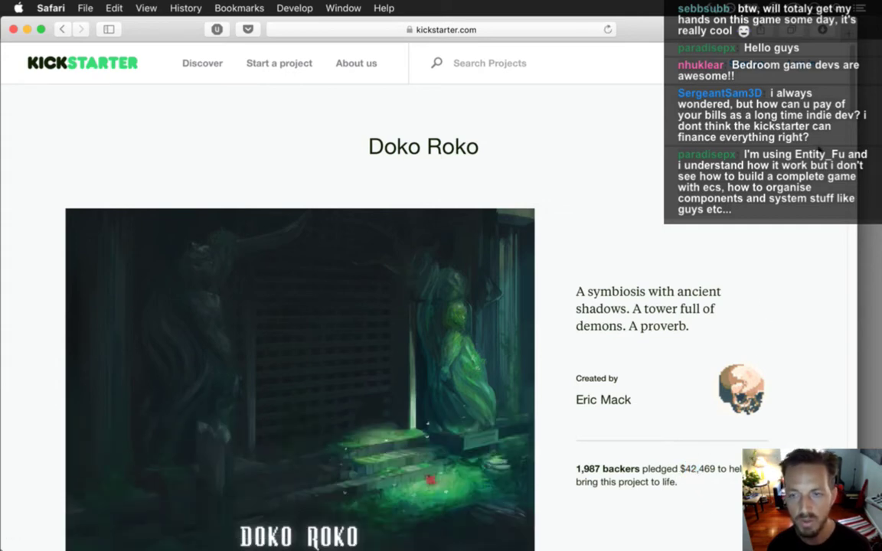
Step: Look through the Doko Roko campaign header and its project updates, returning to highlight the pledged amount
{"action": "scroll", "coordinate": [852, 94], "scroll_direction": "down", "scroll_amount": 4}
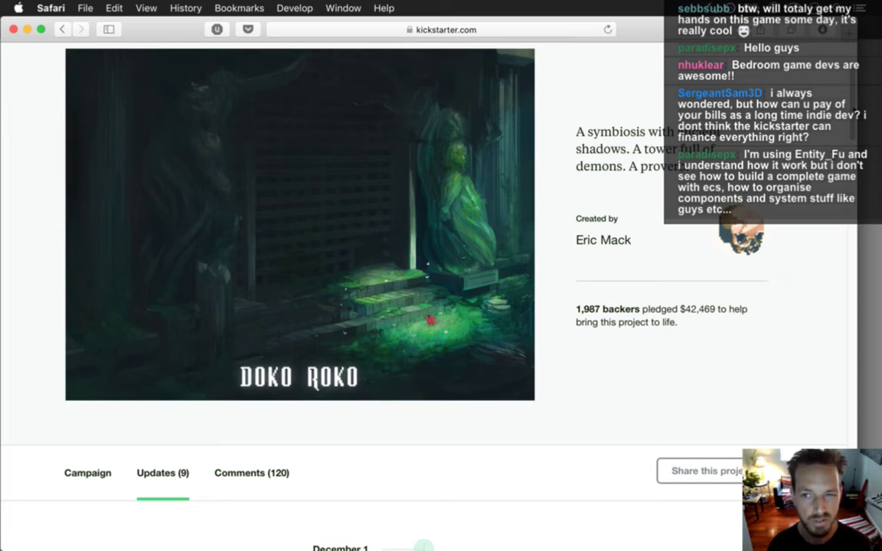
{"action": "scroll", "coordinate": [413, 268], "scroll_direction": "up", "scroll_amount": 2}
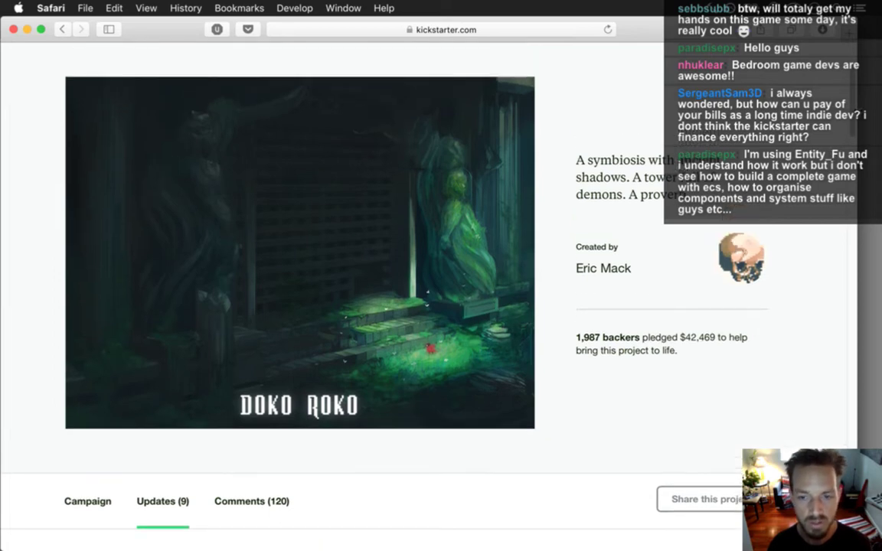
{"action": "scroll", "coordinate": [345, 268], "scroll_direction": "down", "scroll_amount": 5}
{"action": "scroll", "coordinate": [414, 268], "scroll_direction": "up", "scroll_amount": 2}
{"action": "scroll", "coordinate": [414, 268], "scroll_direction": "down", "scroll_amount": 10}
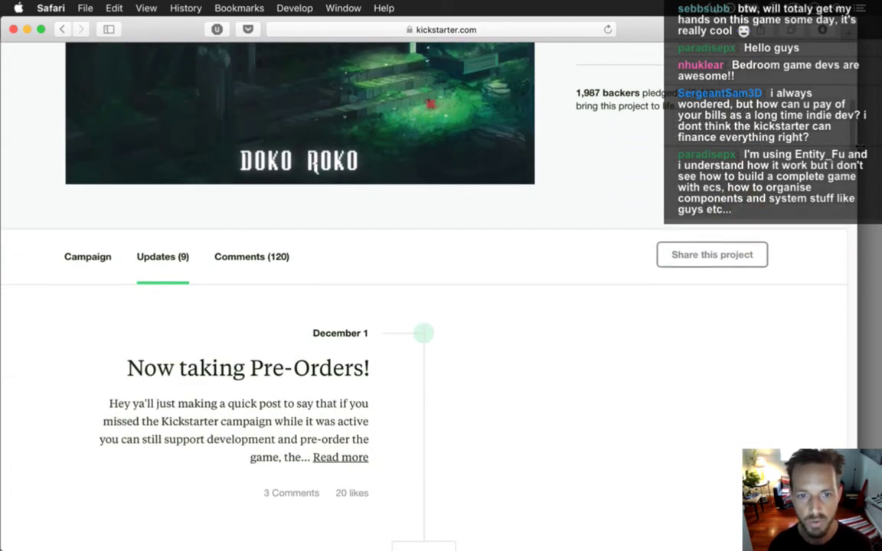
{"action": "scroll", "coordinate": [383, 291], "scroll_direction": "up", "scroll_amount": 4}
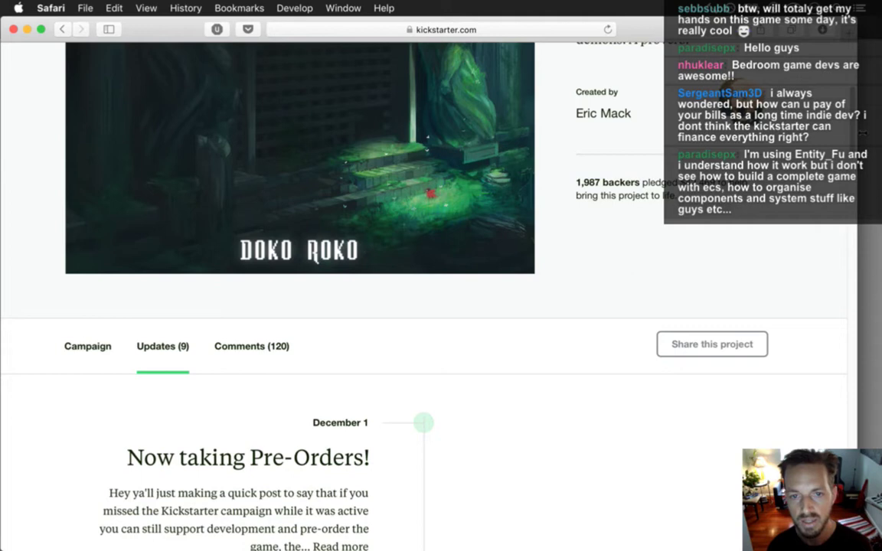
{"action": "scroll", "coordinate": [744, 215], "scroll_direction": "up", "scroll_amount": 4}
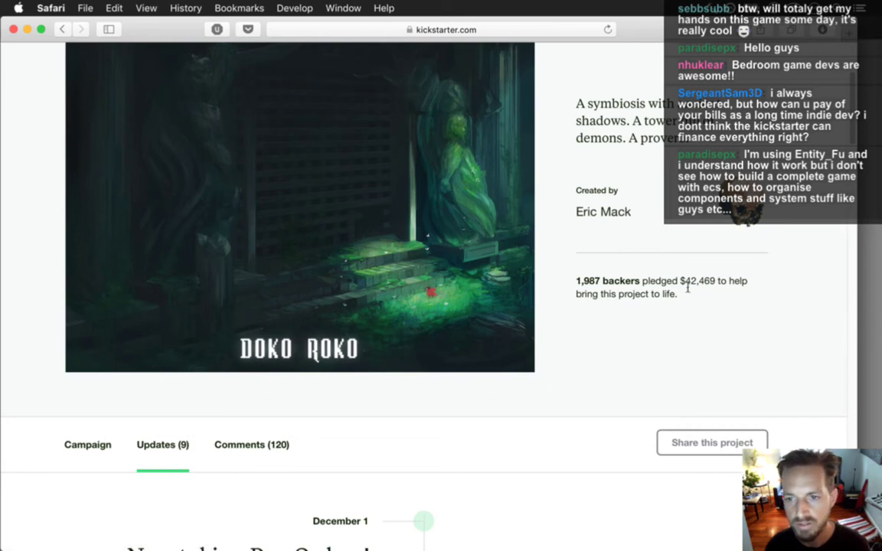
{"action": "left_click_drag", "start_coordinate": [684, 281], "coordinate": [704, 281]}
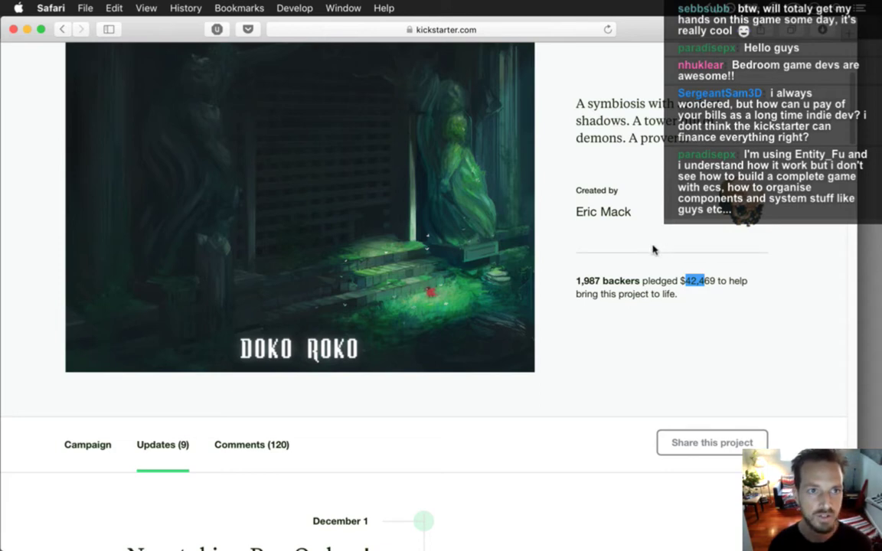
Step: Switch back to Photoshop, thin the blunt branch forking right off the upper central stem, and extend it with an upright tip and side twigs
{"action": "key", "text": "super+Tab"}
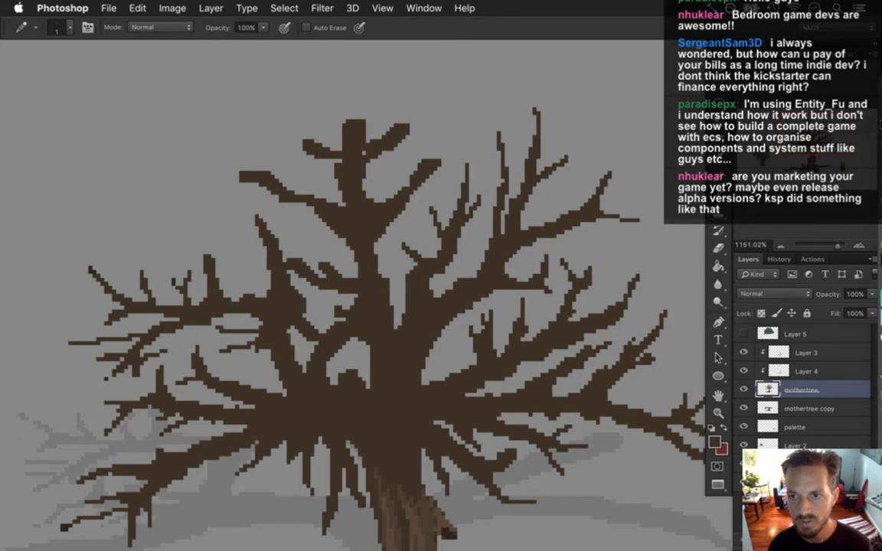
{"action": "mouse_move", "coordinate": [878, 322]}
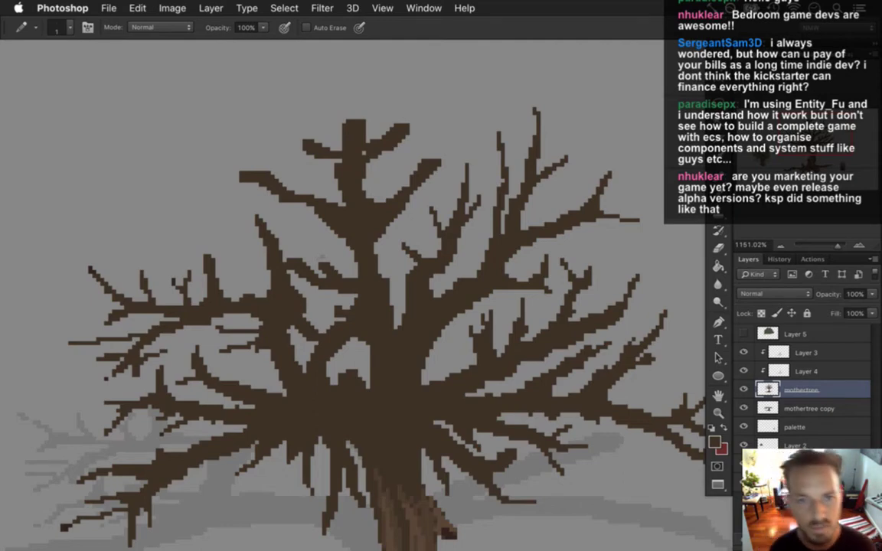
{"action": "key", "text": "e"}
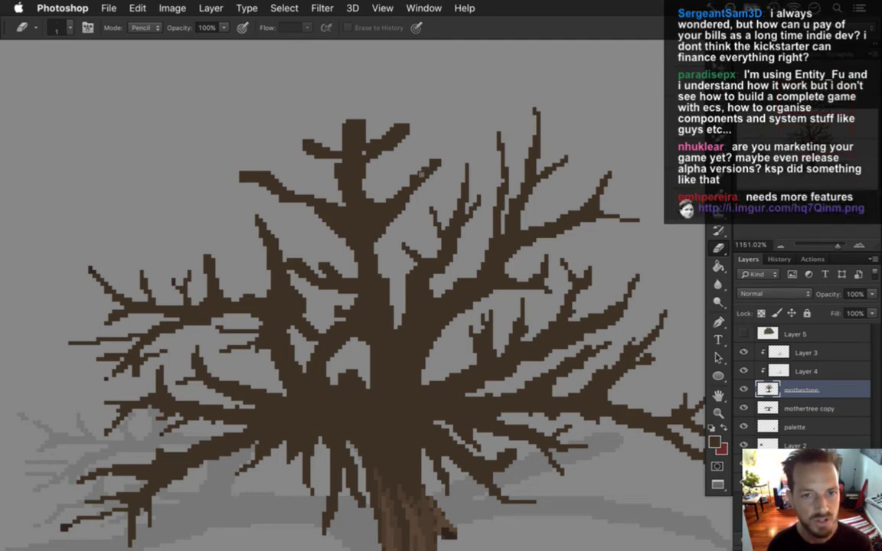
{"action": "key", "text": "alt"}
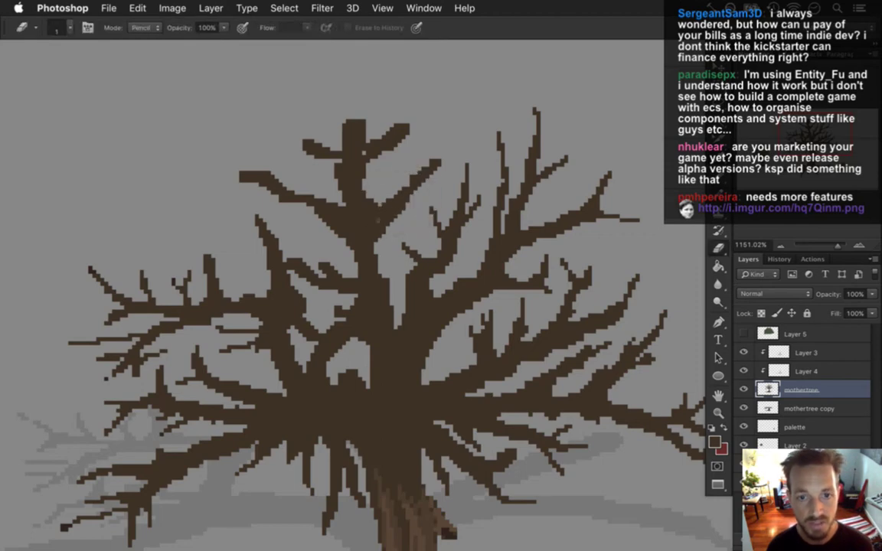
{"action": "key", "text": "b"}
{"action": "left_click_drag", "start_coordinate": [440, 156], "coordinate": [443, 117]}
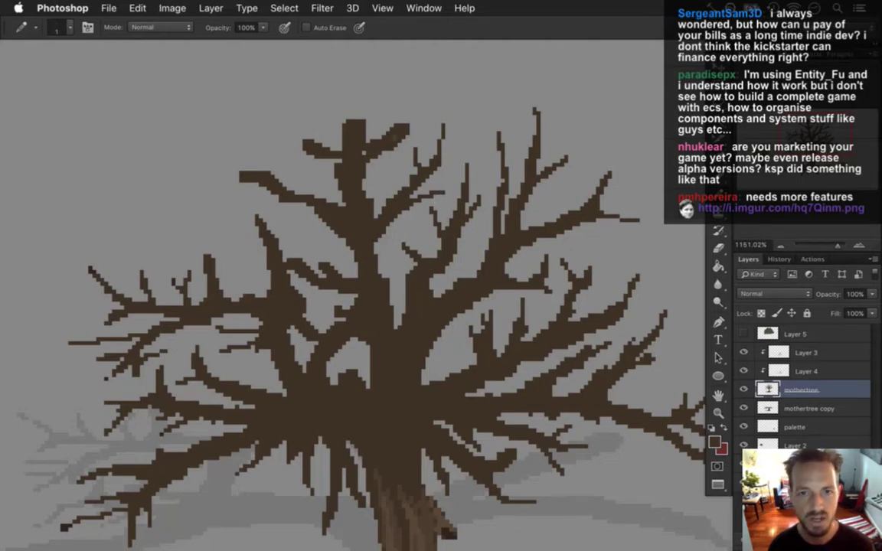
Step: Slim the topmost right-hand branch of the central stem with the Eraser and extend it upward into a narrow pointed tip
{"action": "key", "text": "e"}
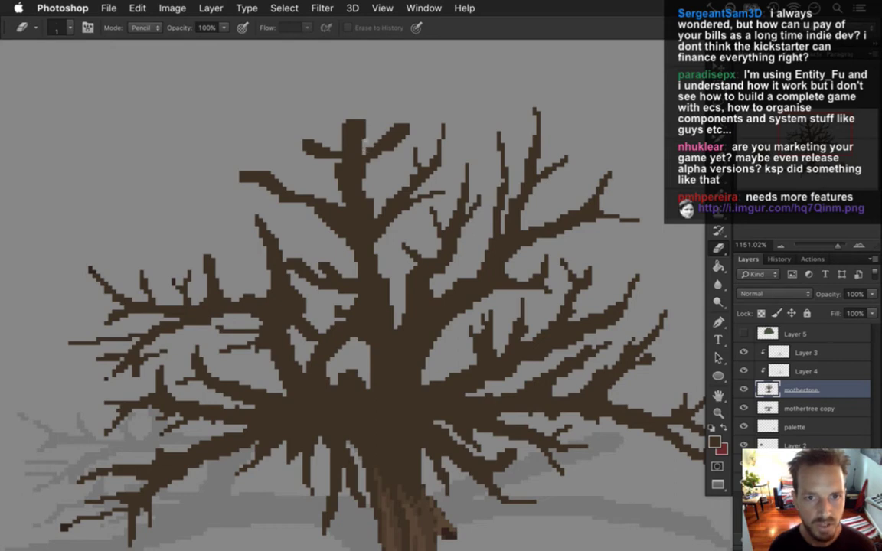
{"action": "left_click_drag", "start_coordinate": [345, 127], "coordinate": [356, 112]}
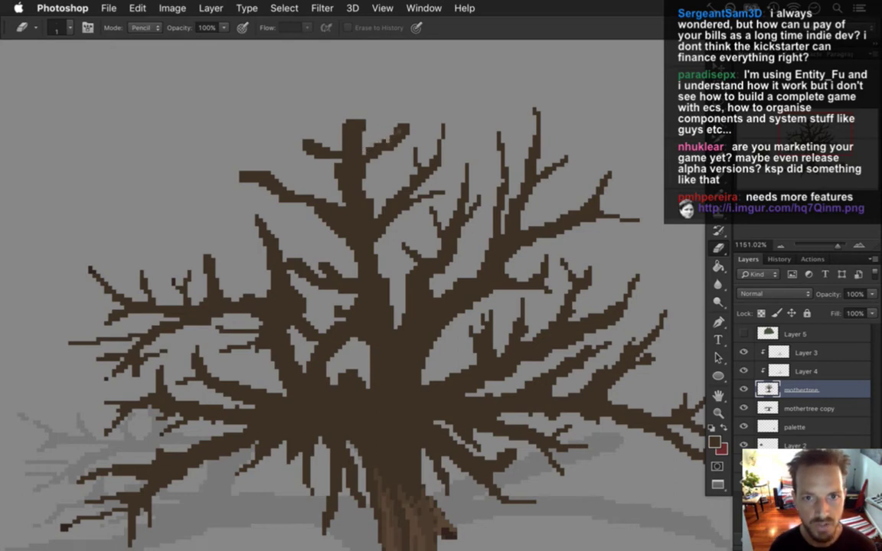
{"action": "key", "text": "b"}
{"action": "left_click_drag", "start_coordinate": [408, 129], "coordinate": [414, 100]}
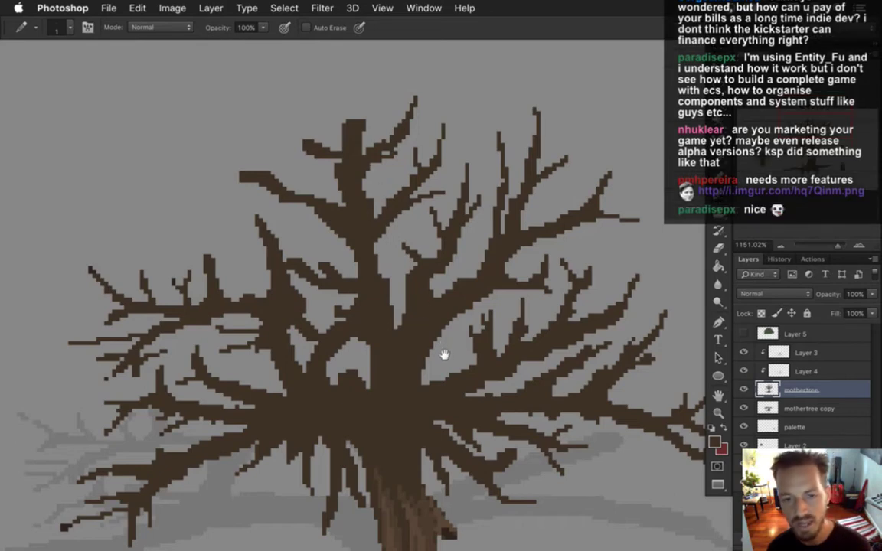
Step: Extend the blunt top of the central stem into a thin, left-curving tip and add a small twig on its left side
{"action": "key", "text": "e"}
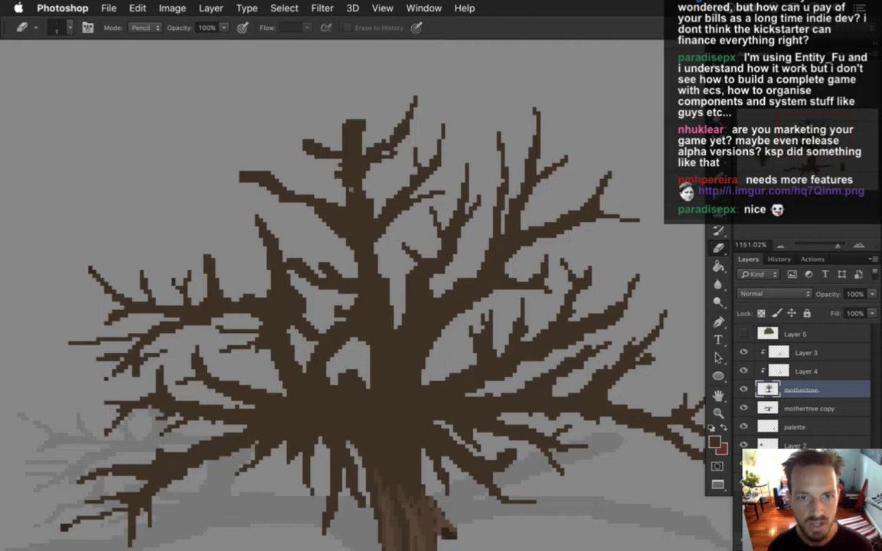
{"action": "mouse_move", "coordinate": [880, 429]}
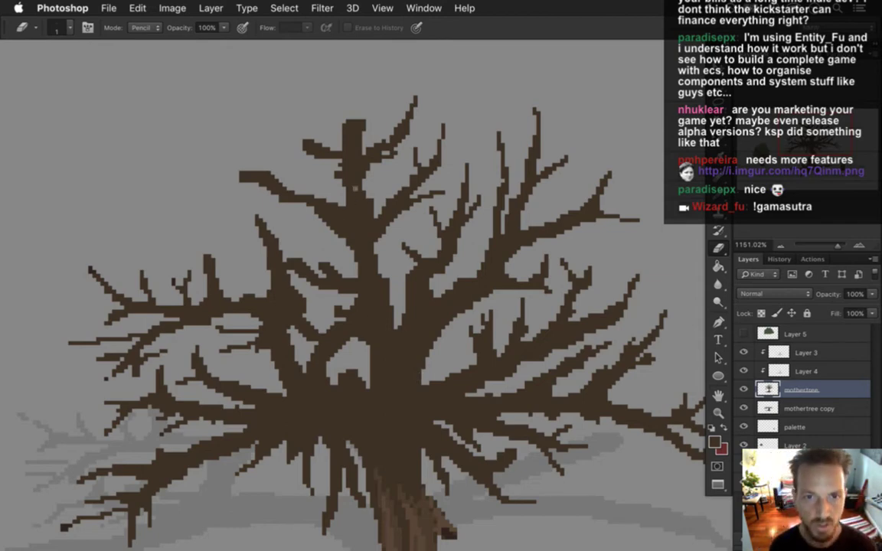
{"action": "key", "text": "b"}
{"action": "left_click", "coordinate": [314, 131], "text": "alt"}
{"action": "mouse_move", "coordinate": [361, 116]}
{"action": "left_mouse_down"}
{"action": "mouse_move", "coordinate": [357, 71]}
{"action": "mouse_move", "coordinate": [346, 58]}
{"action": "left_mouse_up"}
{"action": "key", "text": "e"}
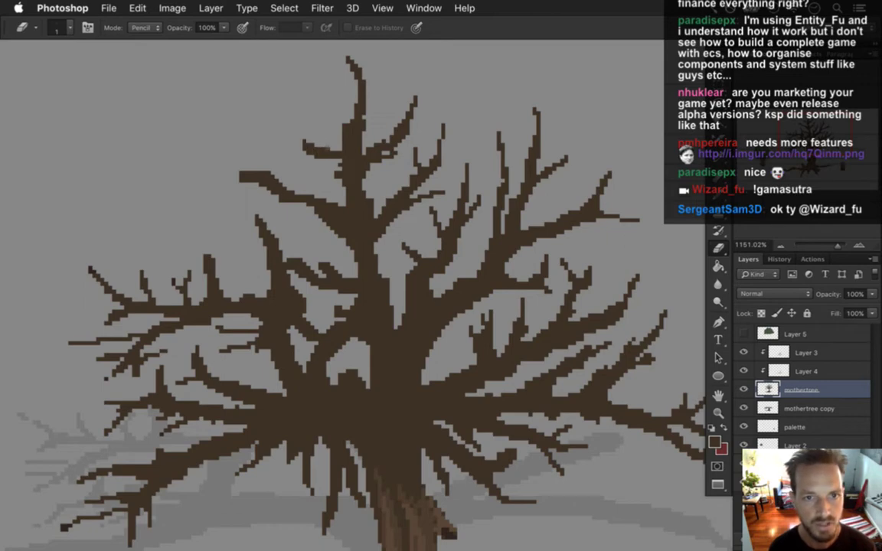
{"action": "key", "text": "b"}
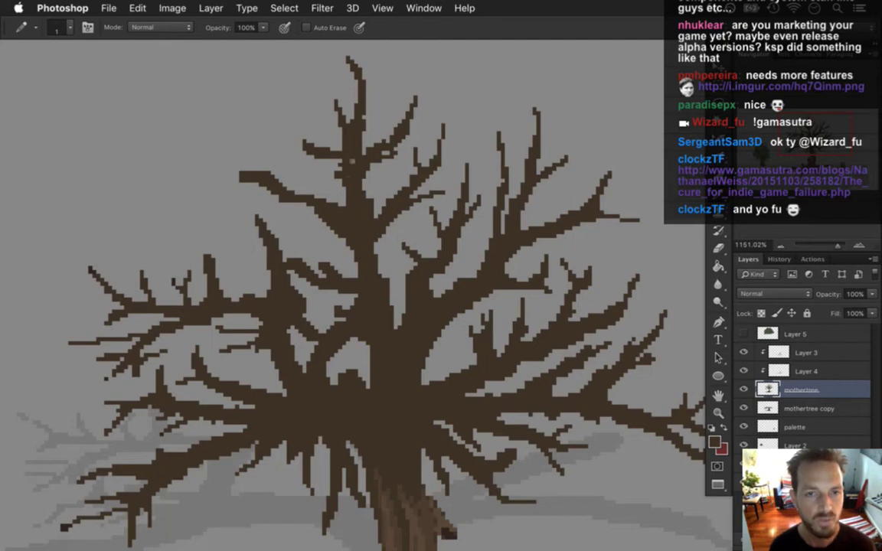
Step: Refine the short left branch near the treetop and draw a thin twig on the right side of the central stem's tip
{"action": "key", "text": "i"}
{"action": "left_click", "coordinate": [316, 147]}
{"action": "key", "text": "e"}
{"action": "key", "text": "i"}
{"action": "left_click", "coordinate": [317, 147]}
{"action": "key", "text": "e"}
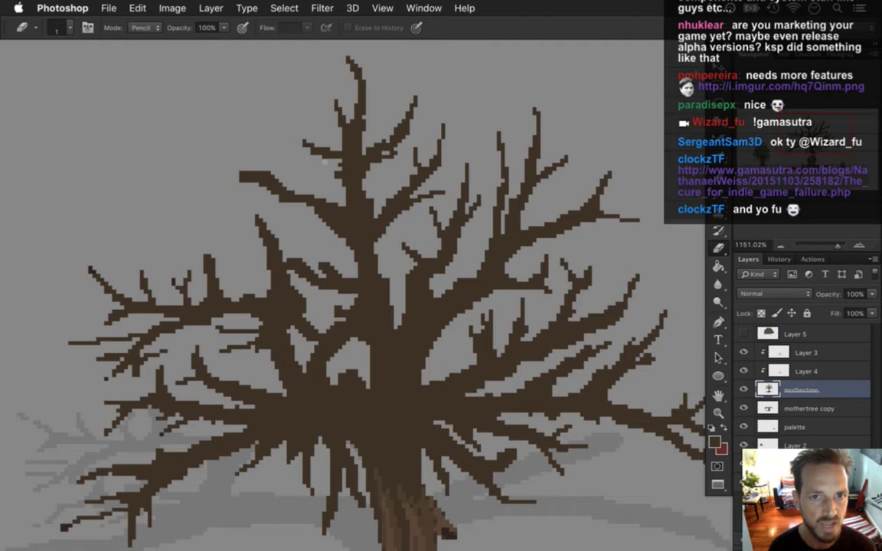
{"action": "key", "text": "i"}
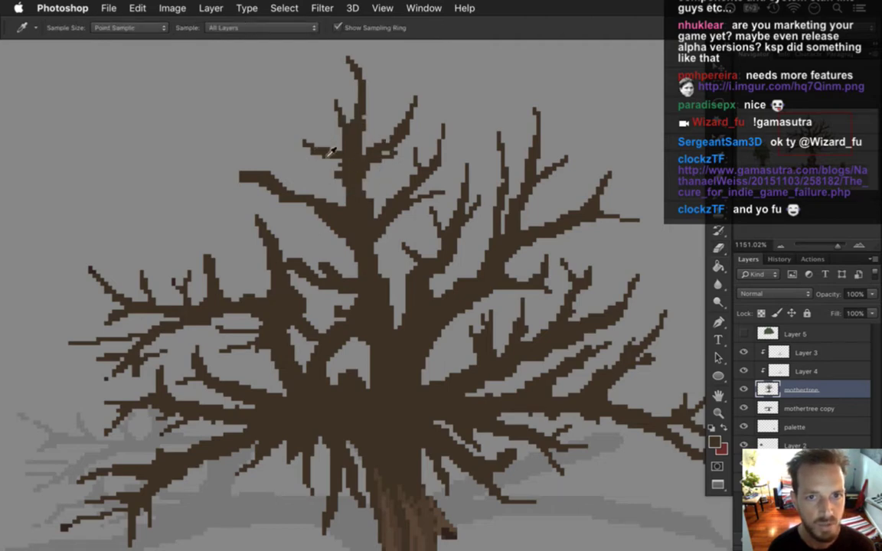
{"action": "key", "text": "b"}
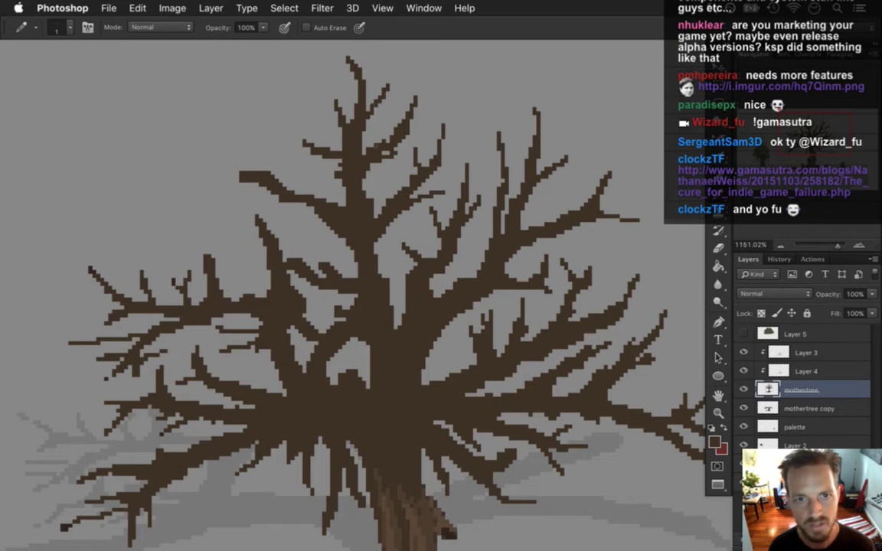
Step: Thin the blunt end of the long upper-left branch and add an upright tip and fine side twigs along it
{"action": "key", "text": "e"}
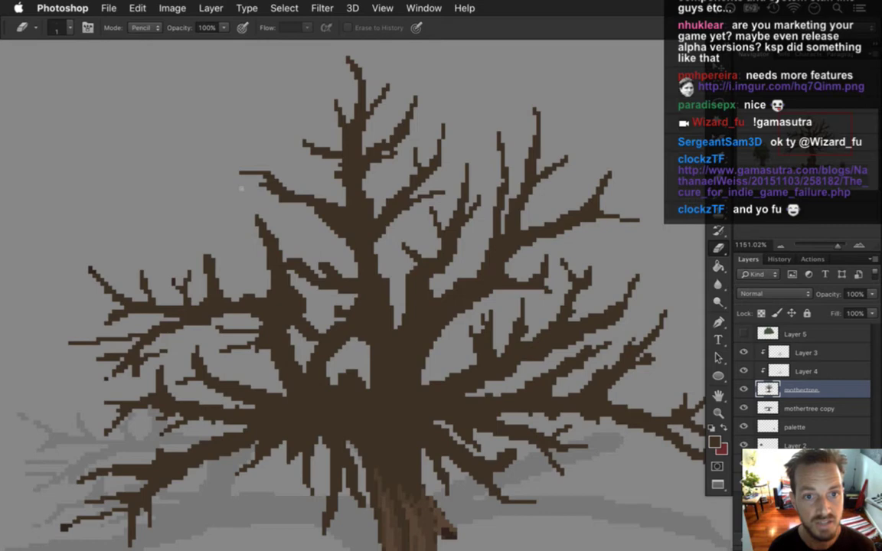
{"action": "key", "text": "shift+e"}
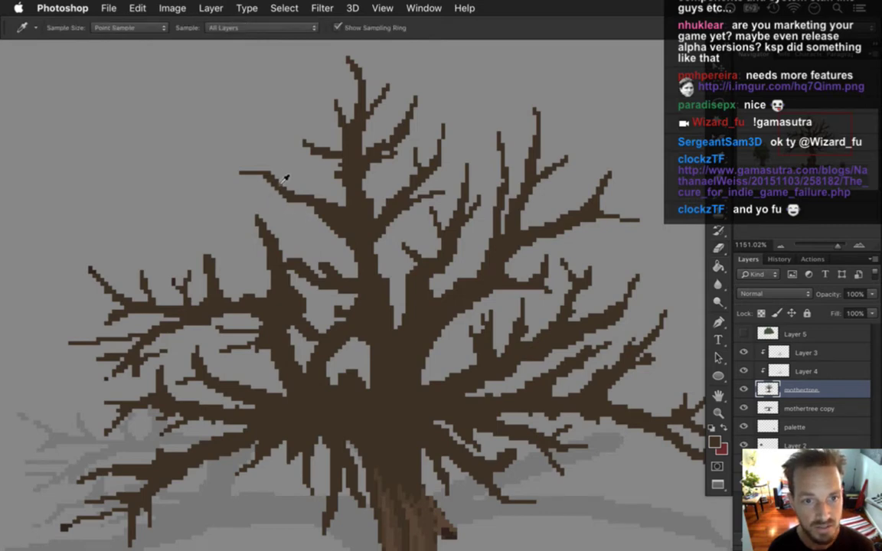
{"action": "key", "text": "b"}
{"action": "left_click_drag", "start_coordinate": [265, 160], "coordinate": [263, 146]}
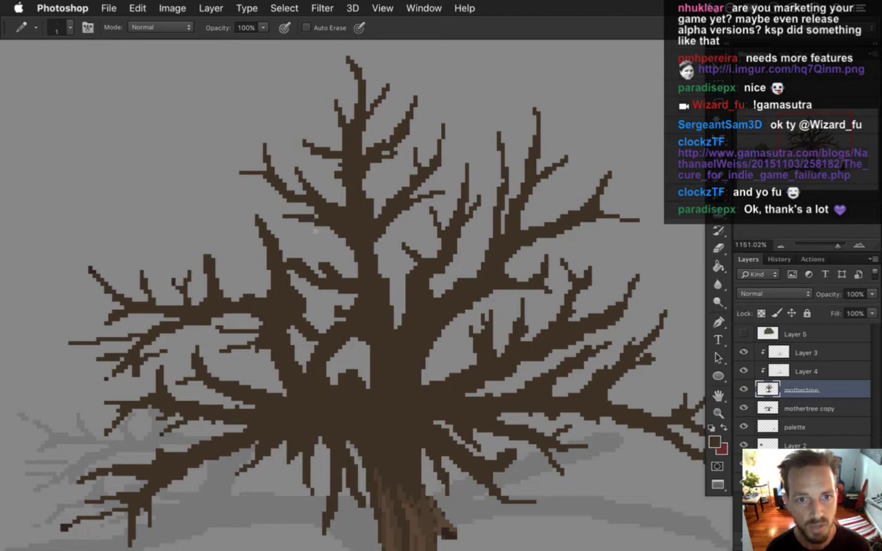
Step: Reshape the stubby branch left of the central stem's middle into a slender limb with thin upright twigs, using Eraser and Pencil
{"action": "key", "text": "e"}
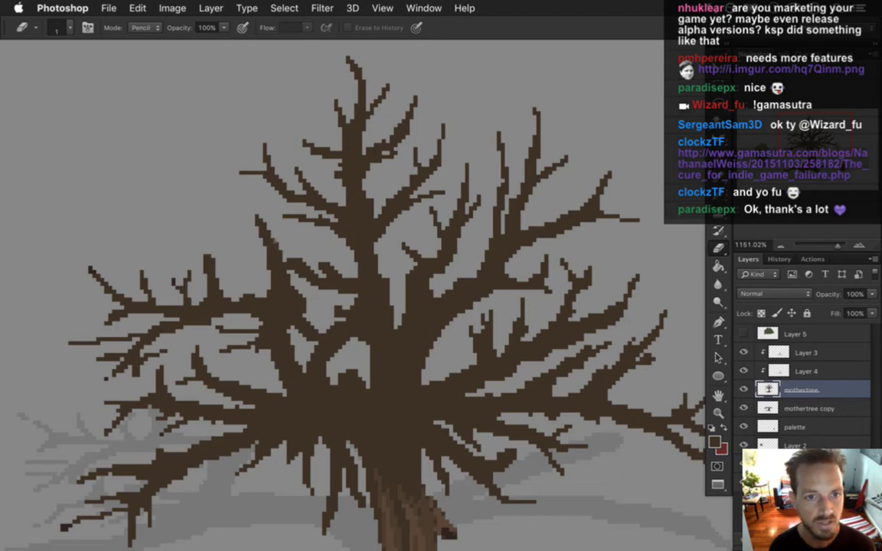
{"action": "key", "text": "i"}
{"action": "key", "text": "e"}
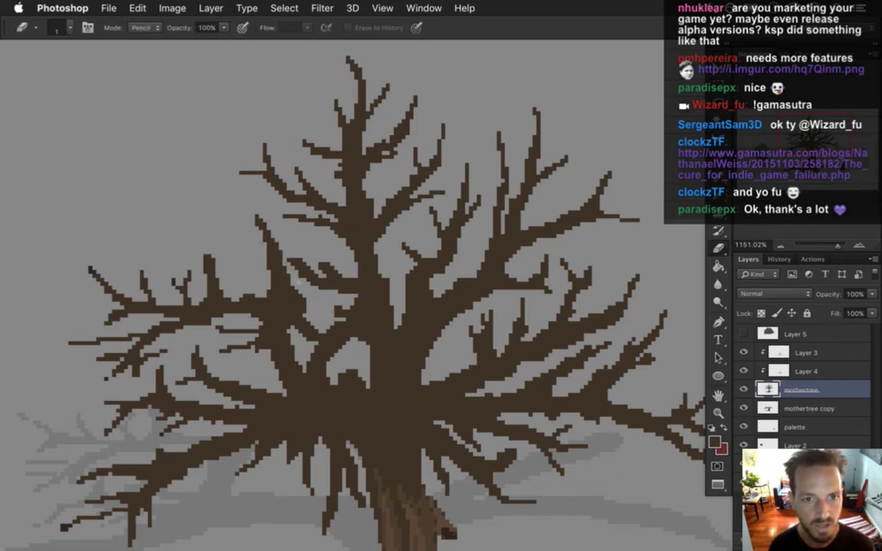
{"action": "key", "text": "i"}
{"action": "left_click", "coordinate": [342, 284]}
{"action": "key", "text": "b"}
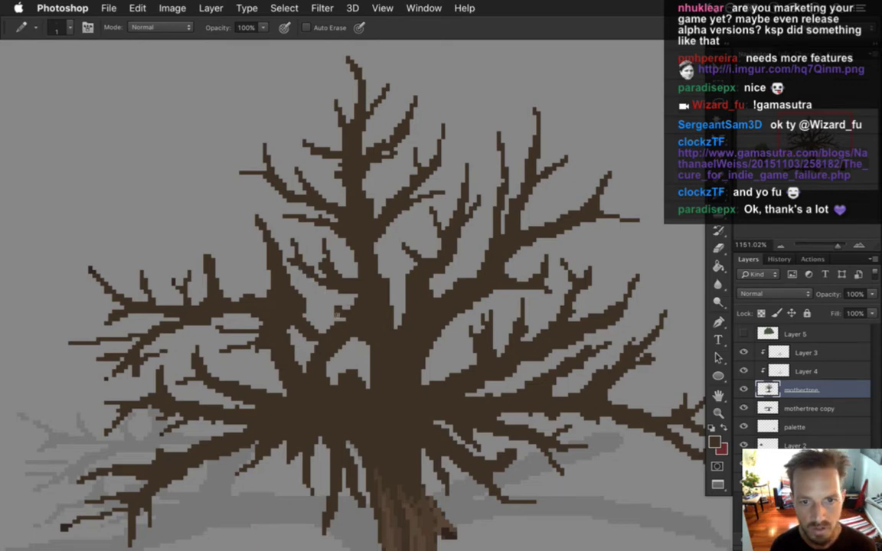
Step: Erase the thin limb crossing the opening between the thick left branch and the trunk, merging the two gaps into one
{"action": "key", "text": "e"}
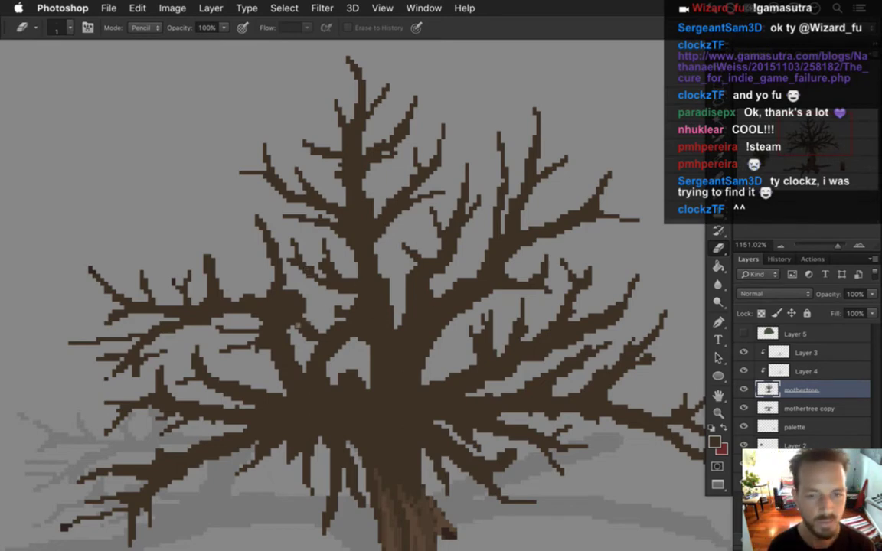
{"action": "left_click_drag", "start_coordinate": [339, 388], "coordinate": [401, 321]}
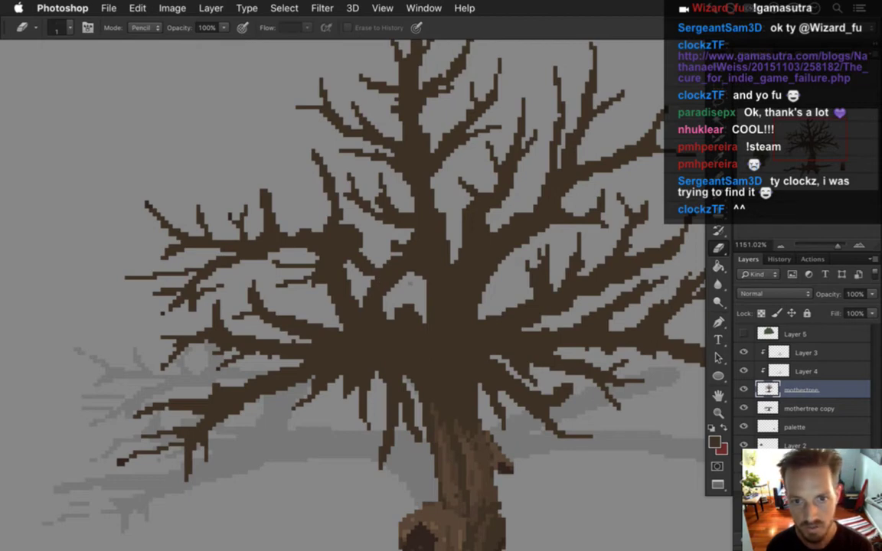
{"action": "scroll", "coordinate": [429, 315], "scroll_direction": "down", "scroll_amount": 2}
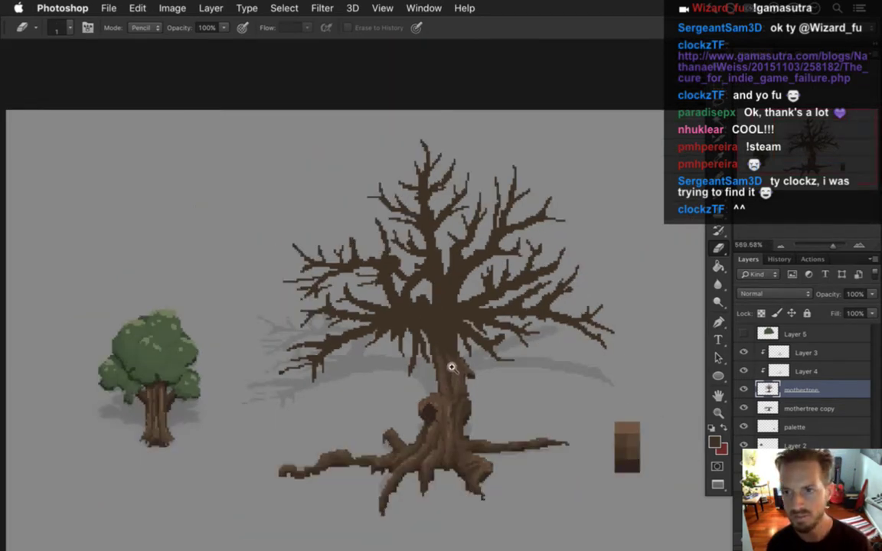
{"action": "scroll", "coordinate": [442, 287], "scroll_direction": "up", "scroll_amount": 2}
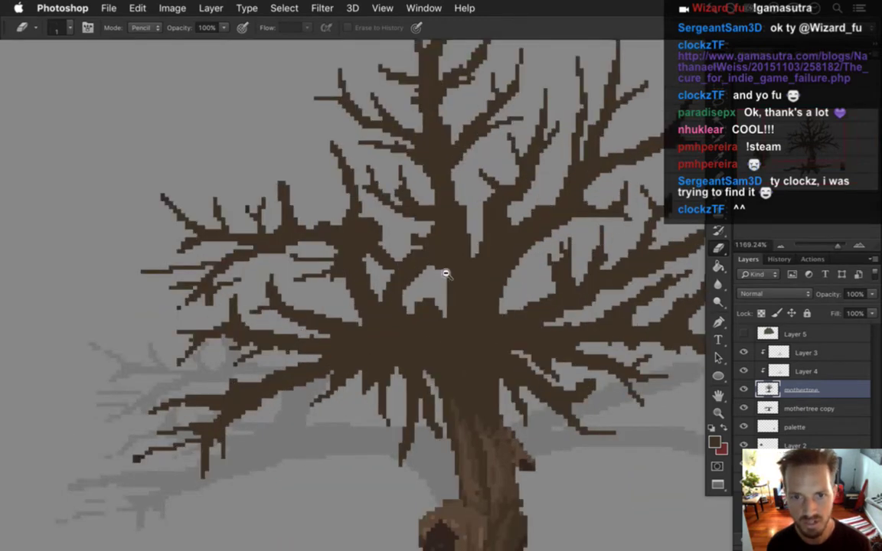
{"action": "scroll", "coordinate": [445, 273], "scroll_direction": "up", "scroll_amount": 1}
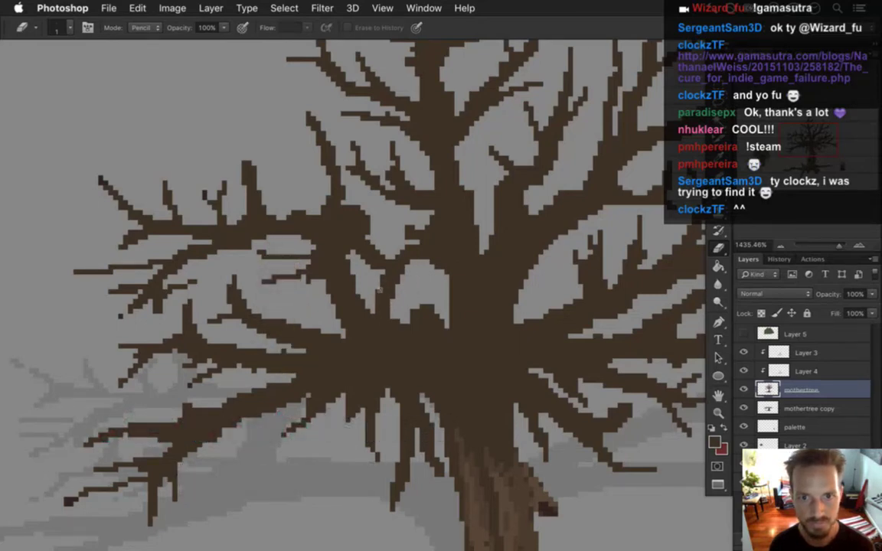
{"action": "mouse_move", "coordinate": [343, 259]}
{"action": "left_mouse_down"}
{"action": "mouse_move", "coordinate": [344, 249]}
{"action": "mouse_move", "coordinate": [352, 249]}
{"action": "mouse_move", "coordinate": [346, 259]}
{"action": "mouse_move", "coordinate": [358, 253]}
{"action": "mouse_move", "coordinate": [346, 290]}
{"action": "left_mouse_up"}
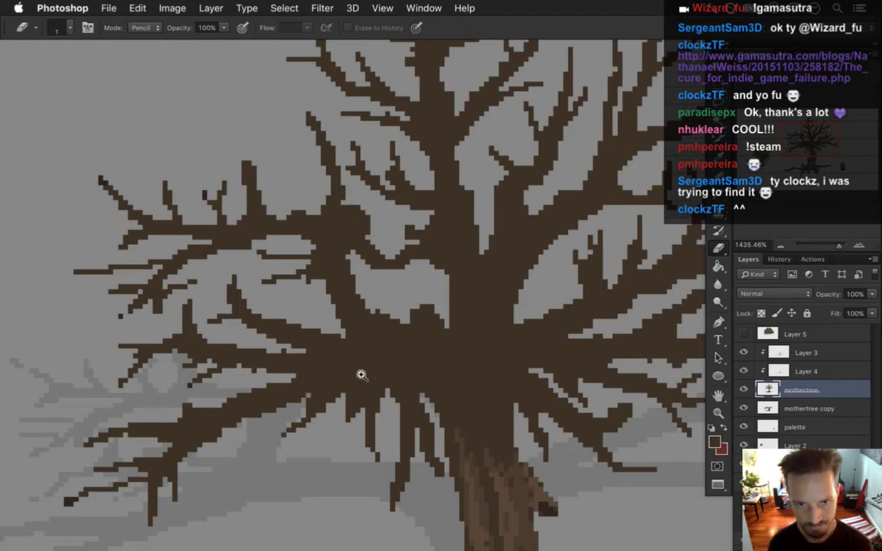
Step: Reshape the short stub beside the trunk's left edge, widening it with the Pencil and erasing deeper notches on both sides
{"action": "scroll", "coordinate": [387, 398], "scroll_direction": "down", "scroll_amount": 5}
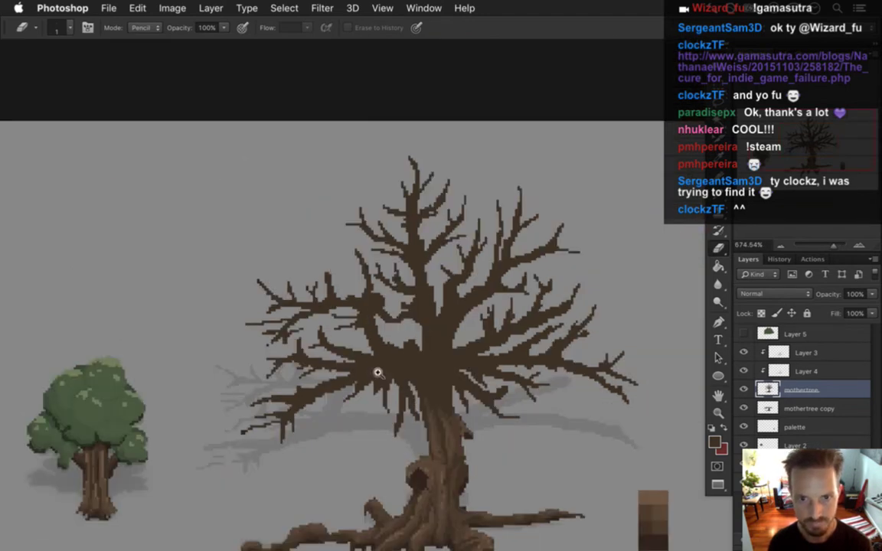
{"action": "scroll", "coordinate": [379, 372], "scroll_direction": "up", "scroll_amount": 2}
{"action": "scroll", "coordinate": [399, 379], "scroll_direction": "up", "scroll_amount": 4}
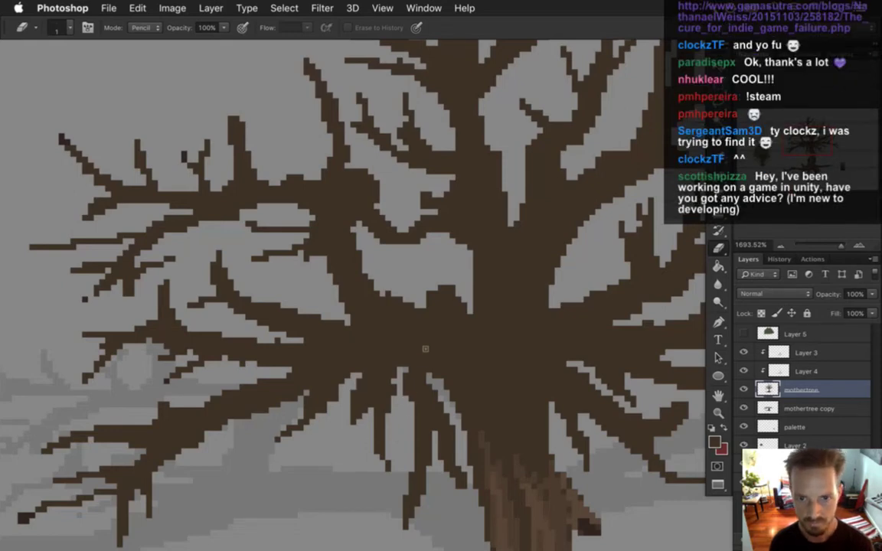
{"action": "key", "text": "i"}
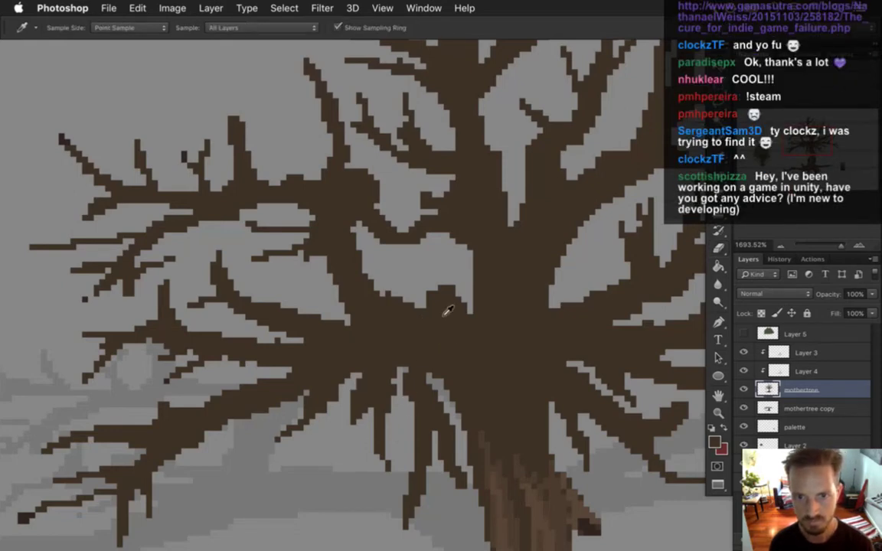
{"action": "key", "text": "b"}
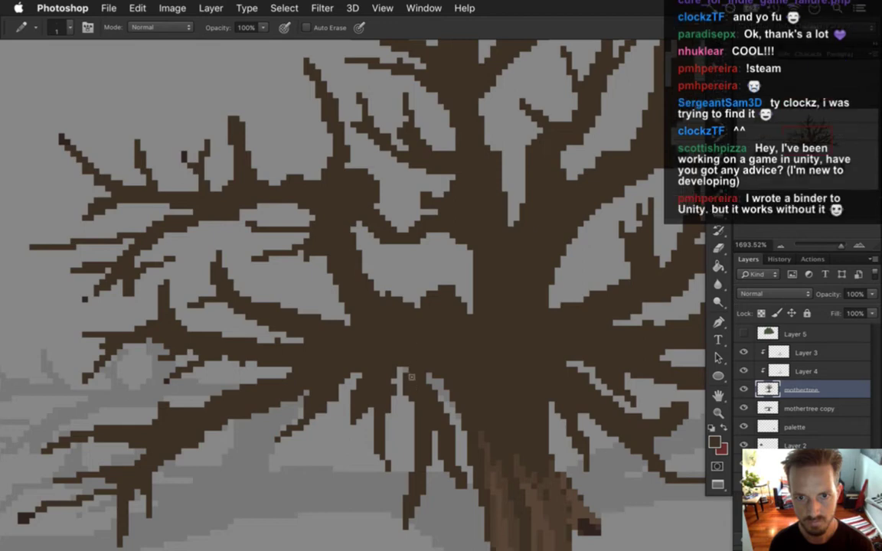
{"action": "key", "text": "e"}
{"action": "left_click_drag", "start_coordinate": [466, 320], "coordinate": [472, 339]}
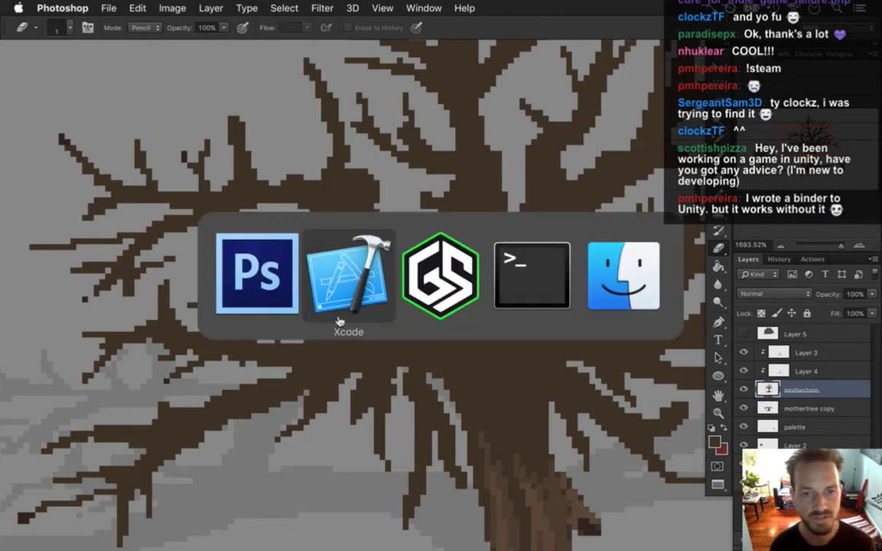
Step: Switch to Safari and open a new blank browser window
{"action": "key", "text": "super+Tab"}
{"action": "left_click", "coordinate": [221, 300]}
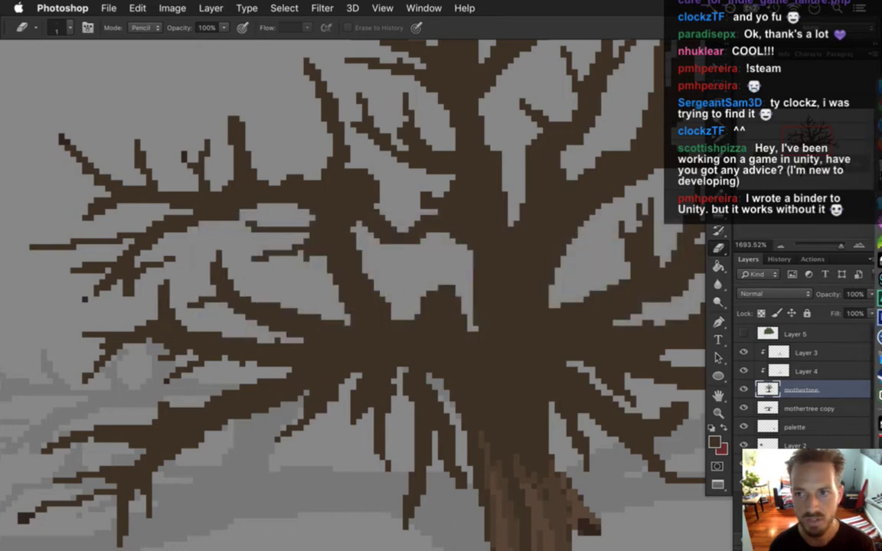
{"action": "left_click", "coordinate": [867, 125]}
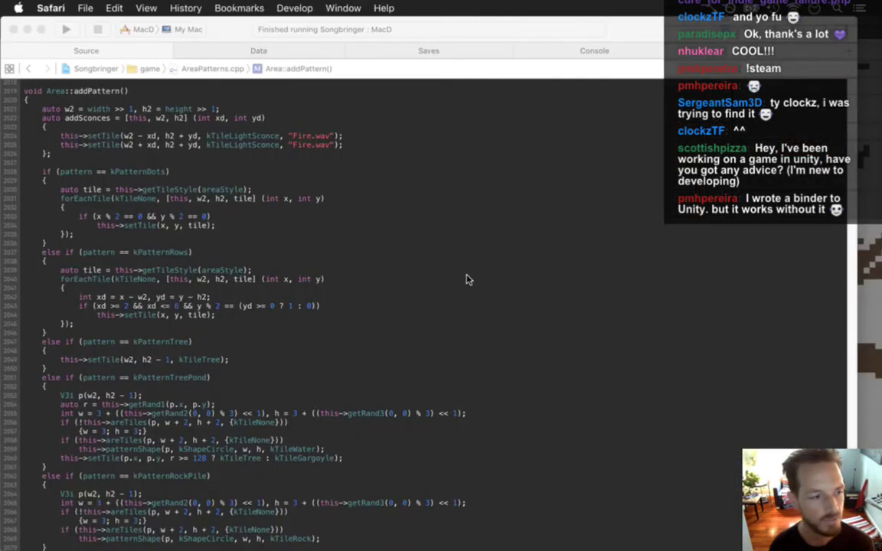
{"action": "key", "text": "super+n"}
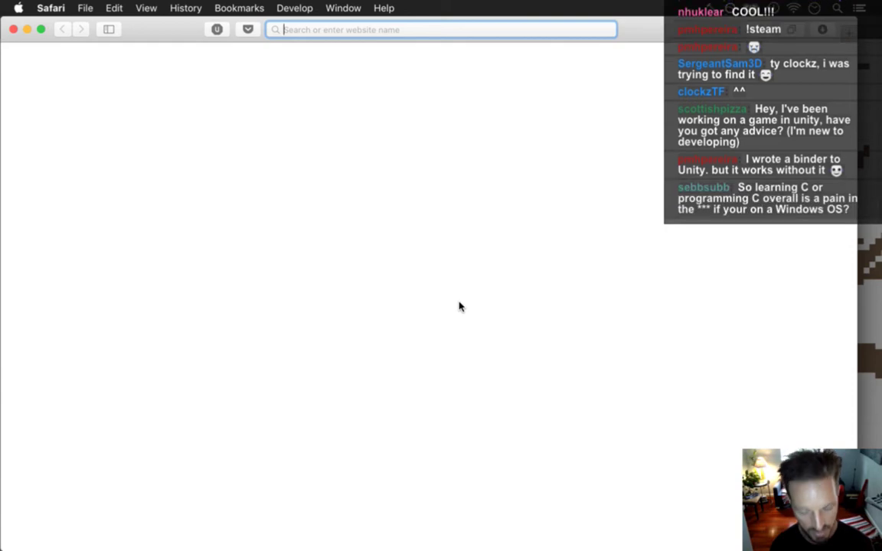
{"action": "key", "text": "super+w"}
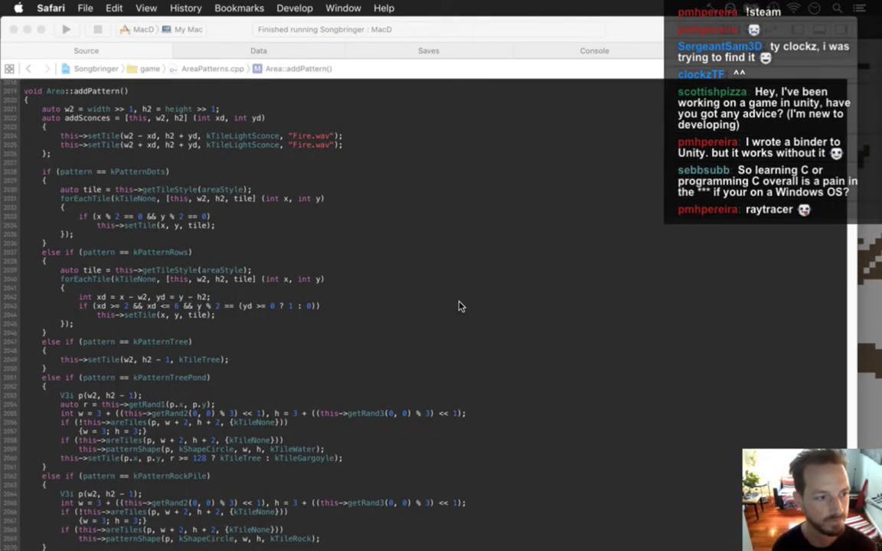
{"action": "key", "text": "super+Tab"}
{"action": "key", "text": "super+Tab"}
{"action": "key", "text": "super+Tab"}
{"action": "key", "text": "super+Tab"}
{"action": "key", "text": "super+Tab"}
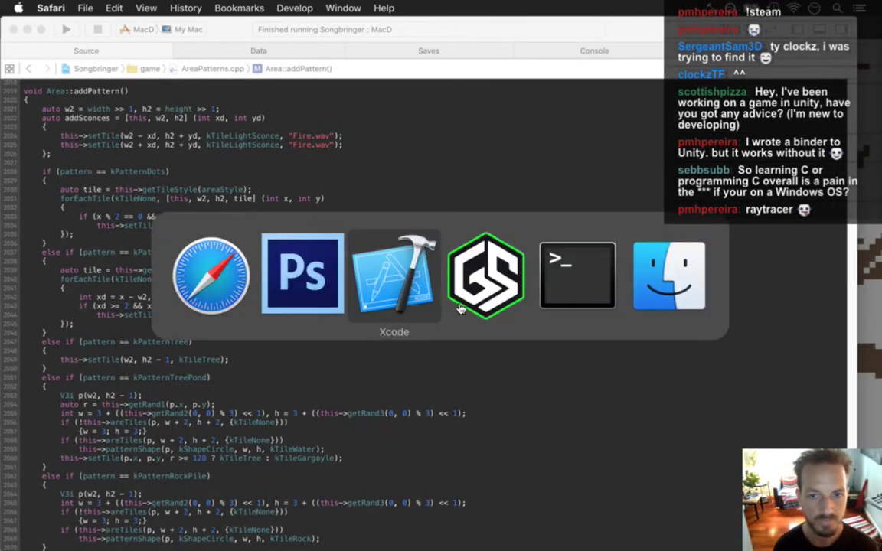
{"action": "key", "text": "super+n"}
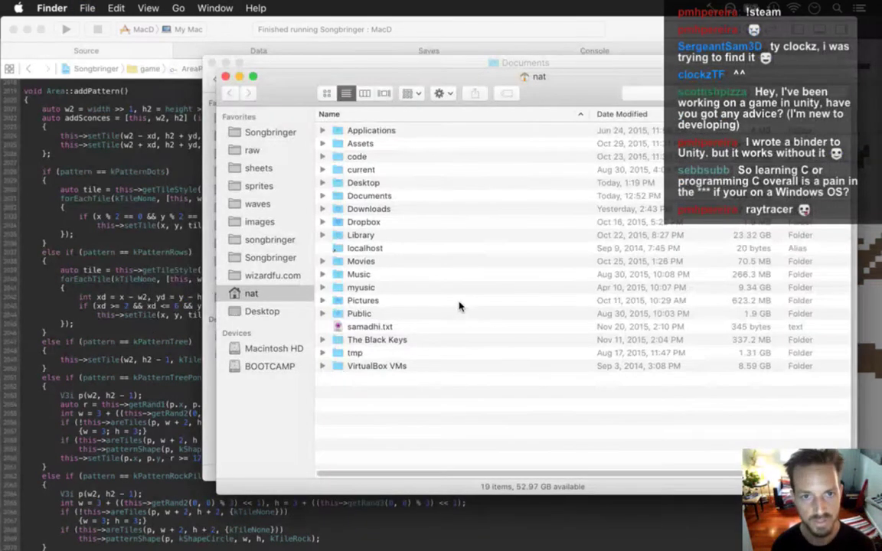
{"action": "left_click", "coordinate": [287, 132]}
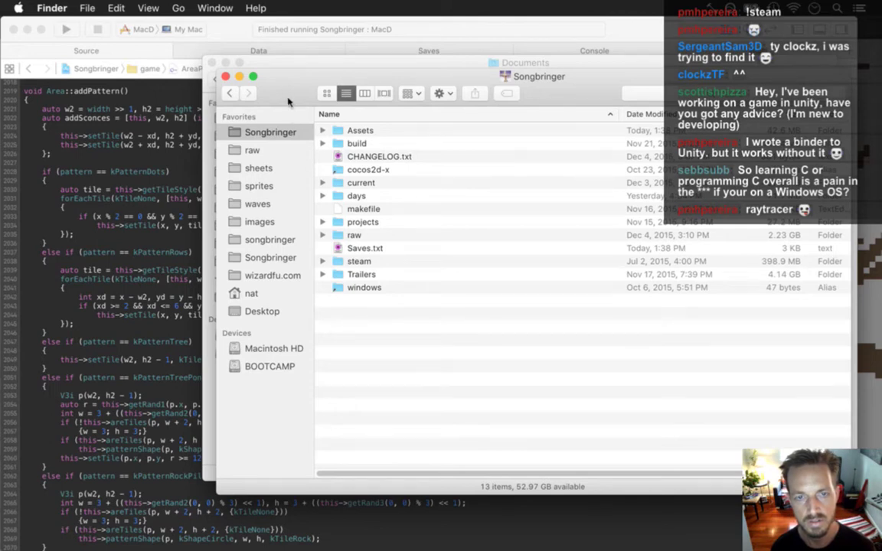
{"action": "key", "text": "super+w"}
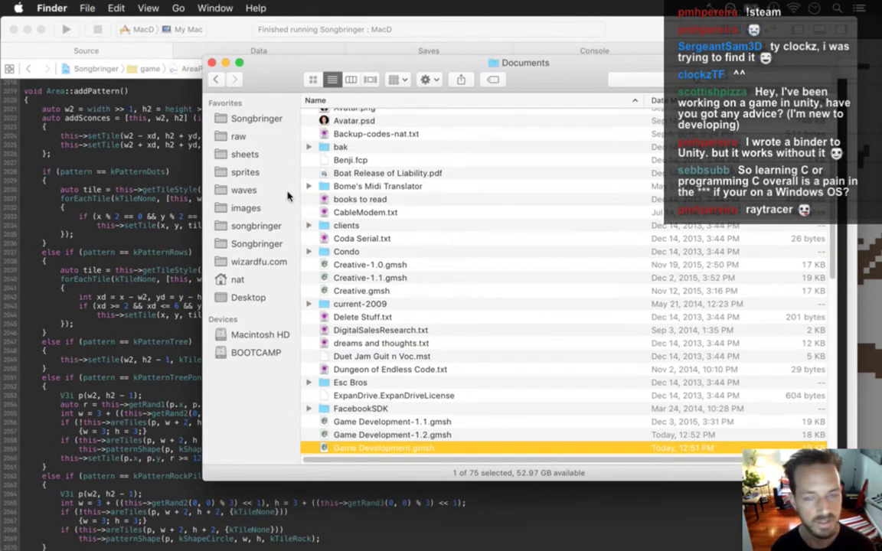
{"action": "key", "text": "super+w"}
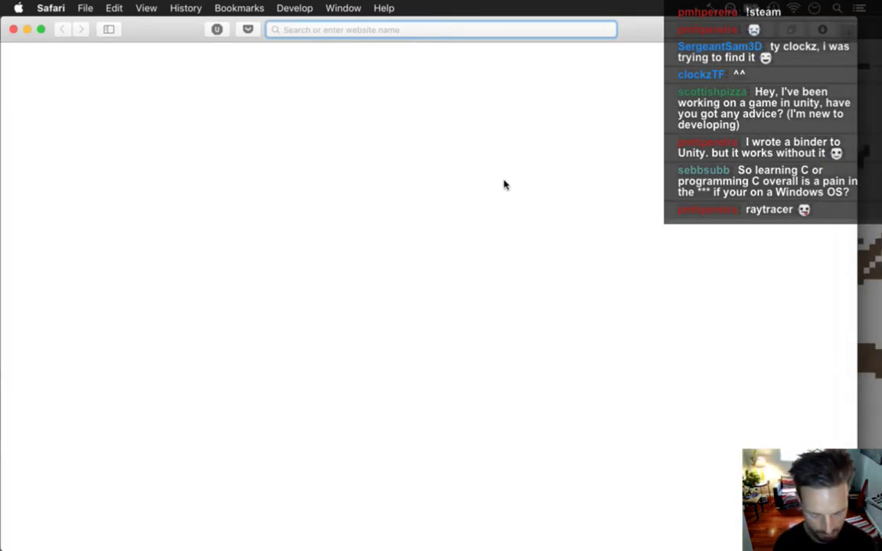
Step: Search the web for "extra credits game design youtube playlist"
{"action": "type", "text": "extra"}
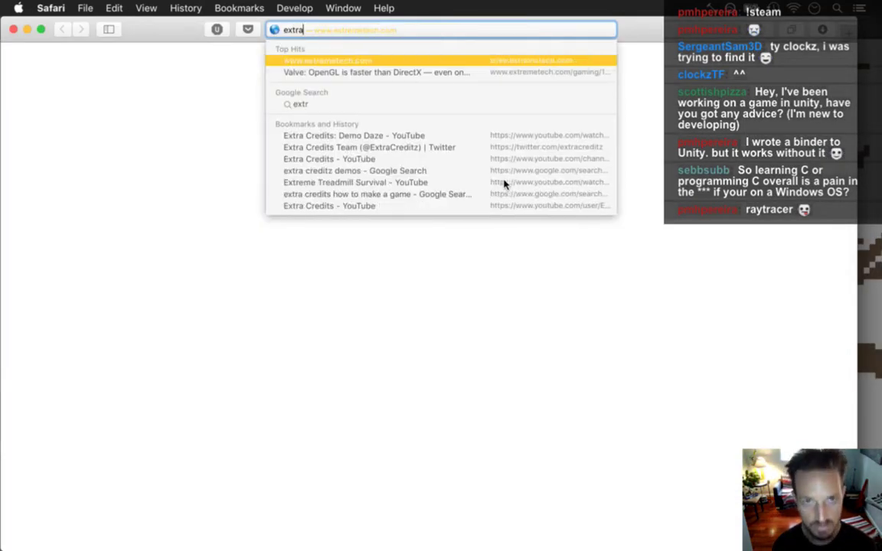
{"action": "type", "text": " credits "}
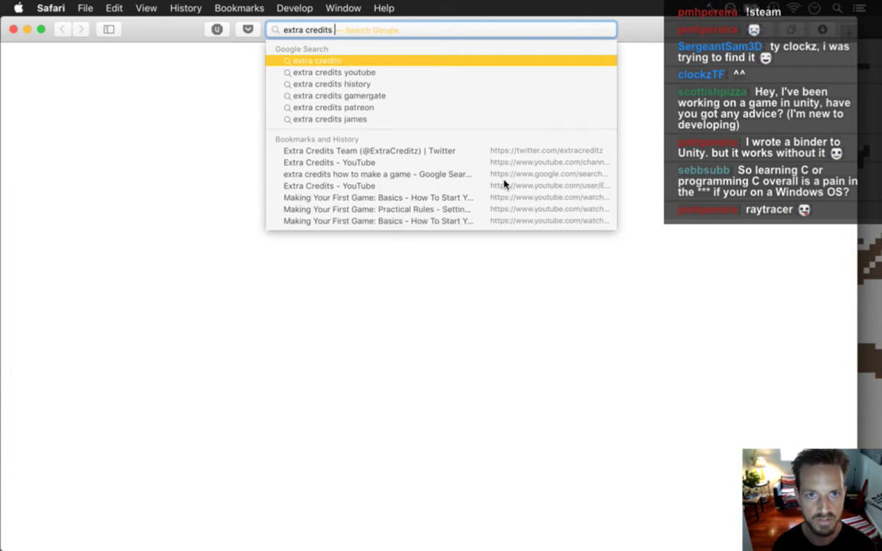
{"action": "type", "text": "game eesign"}
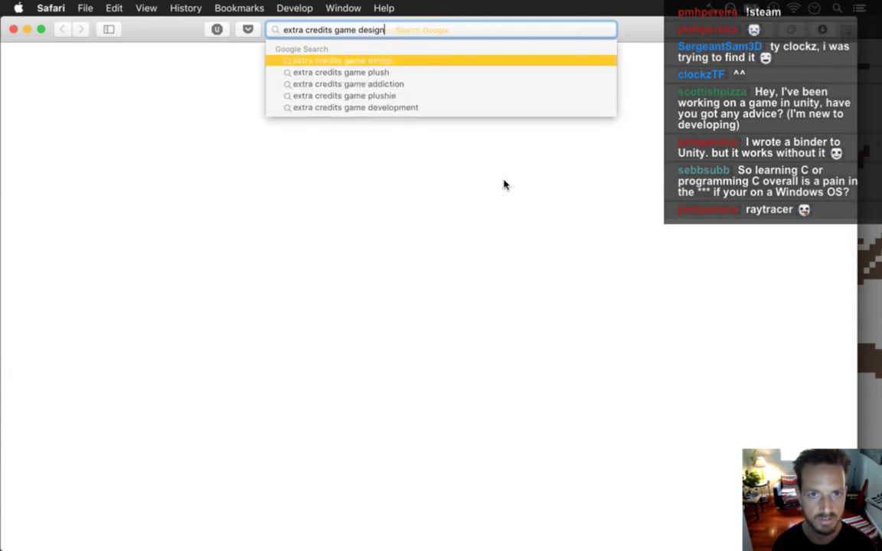
{"action": "type", "text": " youtube"}
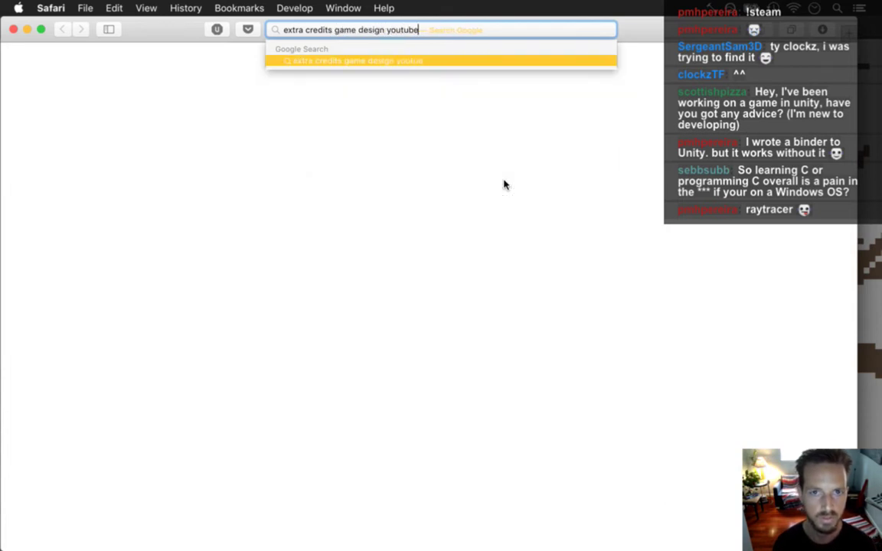
{"action": "type", "text": " playlist"}
{"action": "key", "text": "Return"}
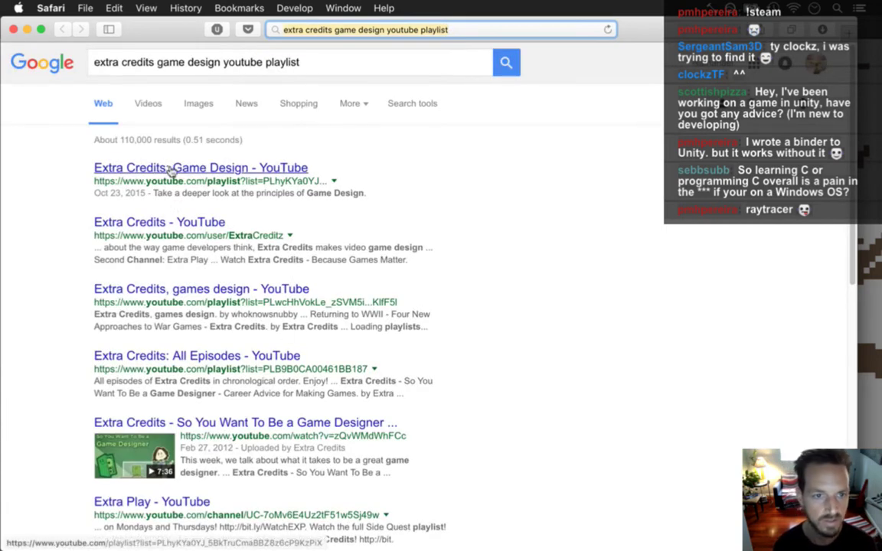
Step: Open the "Extra Credits: Game Design" YouTube playlist from the results and look through its list of videos
{"action": "left_click", "coordinate": [215, 58]}
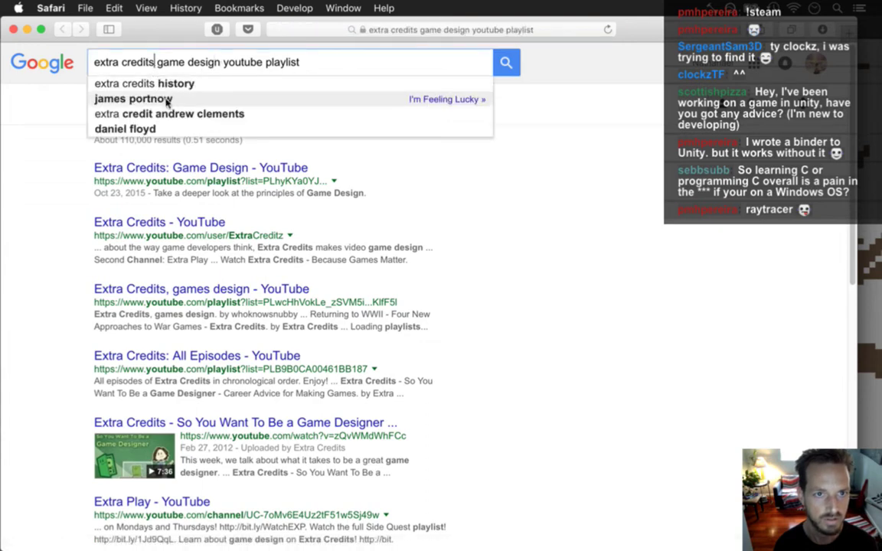
{"action": "left_click", "coordinate": [153, 168]}
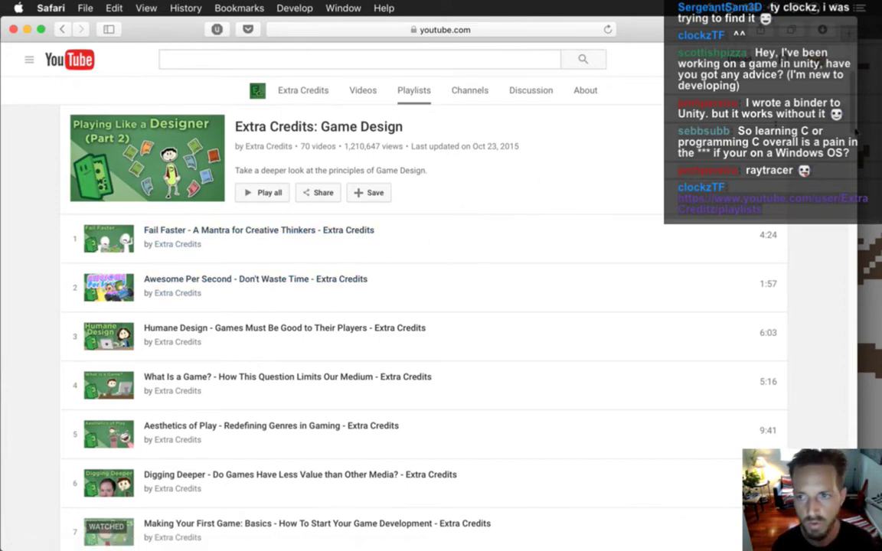
{"action": "scroll", "coordinate": [421, 329], "scroll_direction": "down", "scroll_amount": 5}
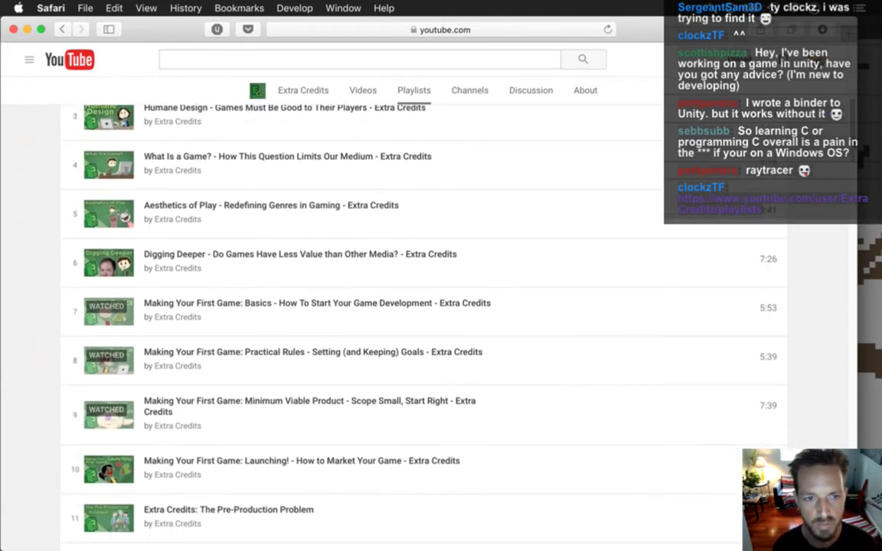
{"action": "scroll", "coordinate": [421, 330], "scroll_direction": "down", "scroll_amount": 6}
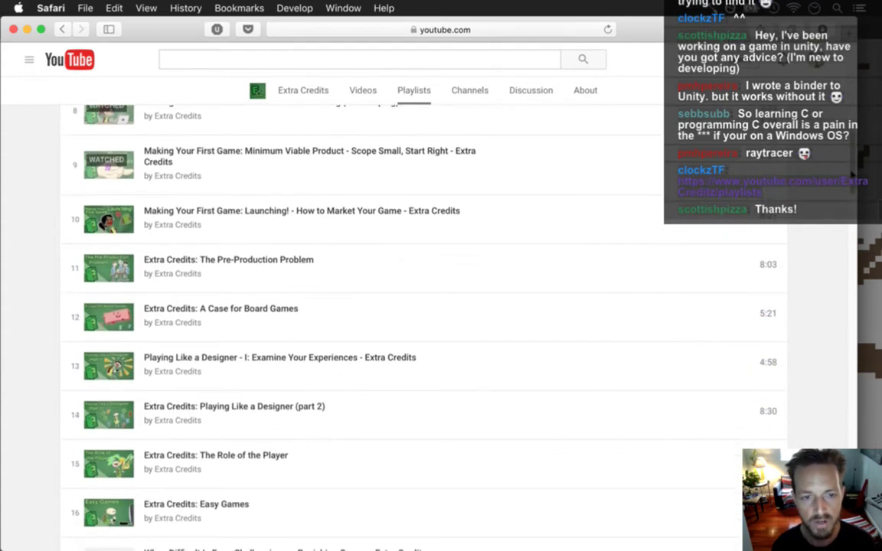
{"action": "scroll", "coordinate": [421, 329], "scroll_direction": "down", "scroll_amount": 5}
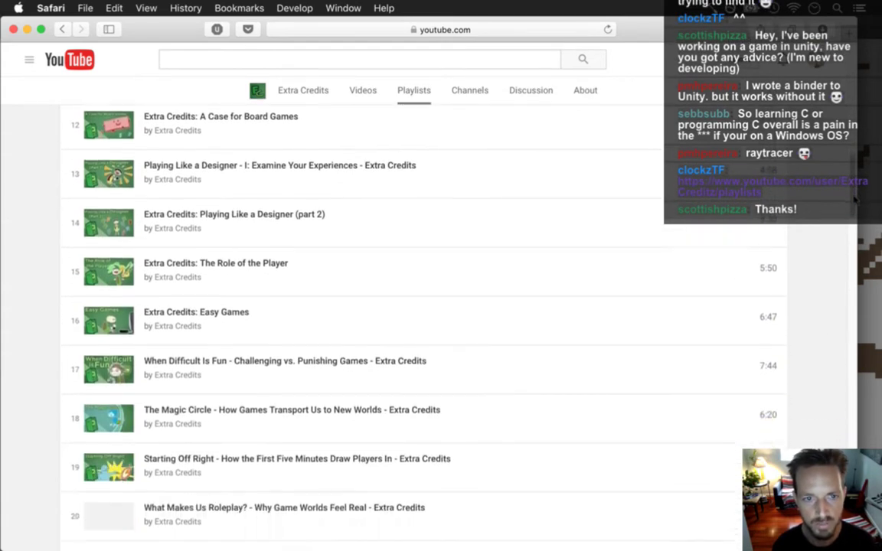
{"action": "scroll", "coordinate": [421, 329], "scroll_direction": "up", "scroll_amount": 12}
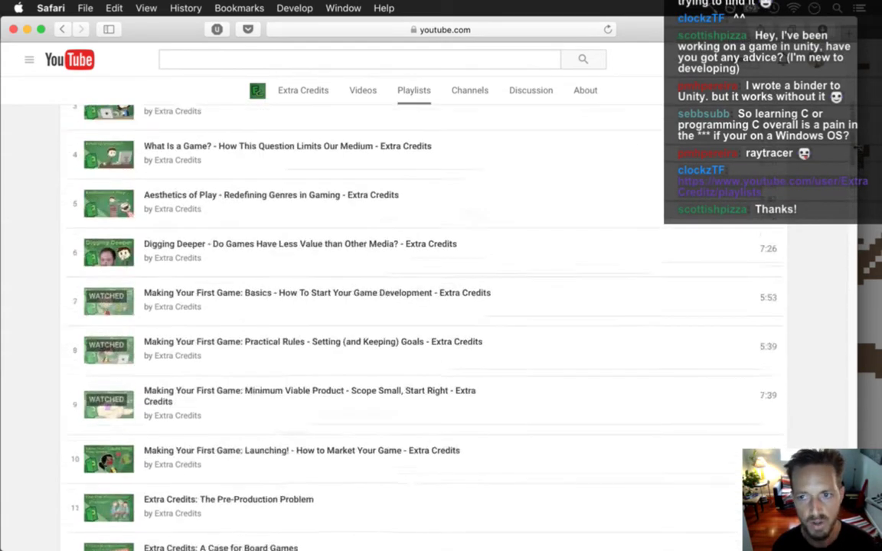
{"action": "scroll", "coordinate": [421, 329], "scroll_direction": "up", "scroll_amount": 2}
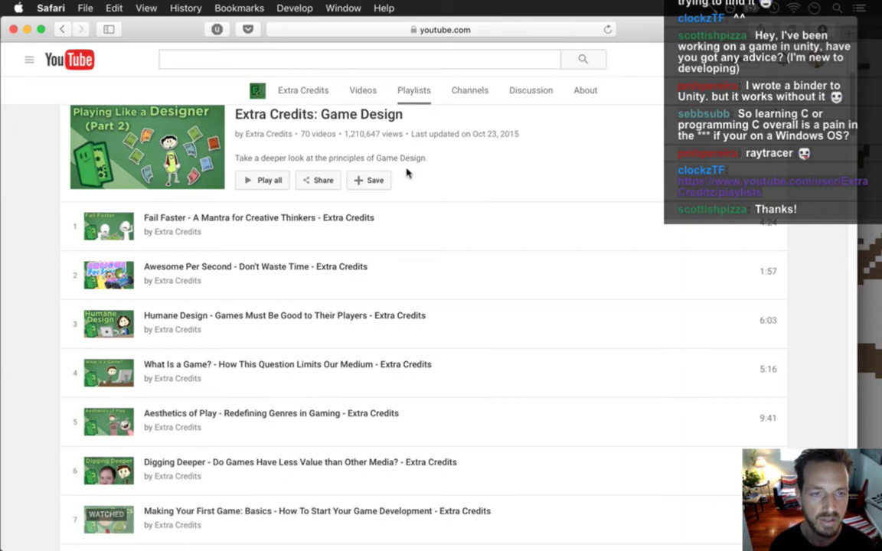
Step: Switch back to Photoshop and trim the left edge of the gap beneath the thin connecting branch, left of the trunk
{"action": "key", "text": "super+h"}
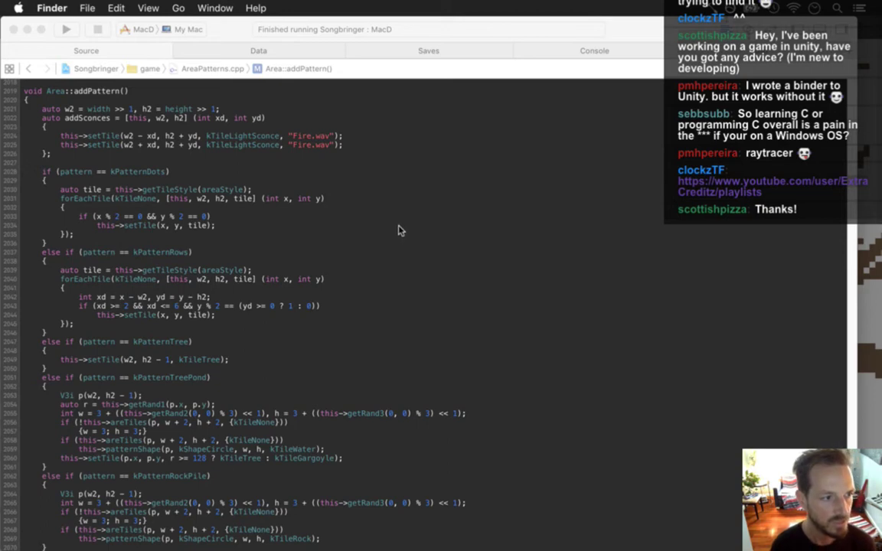
{"action": "key", "text": "super+Tab"}
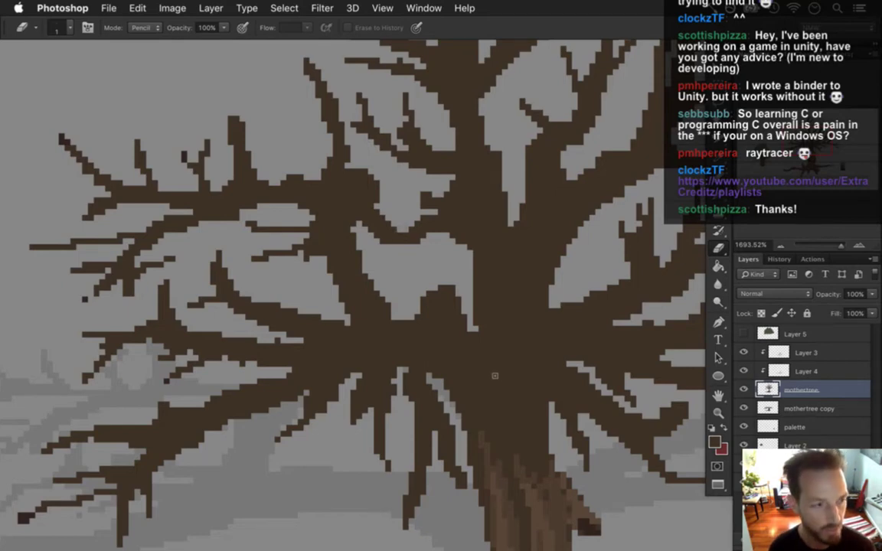
{"action": "key", "text": "i"}
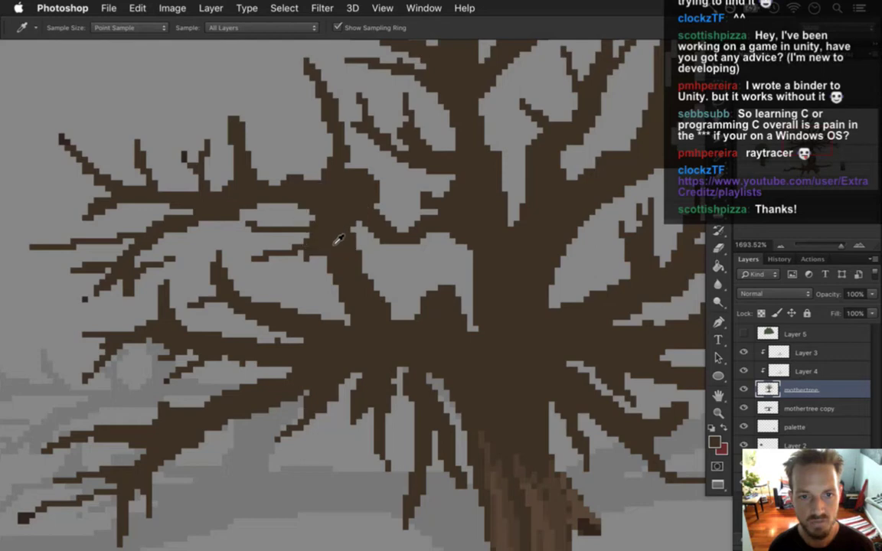
{"action": "key", "text": "b"}
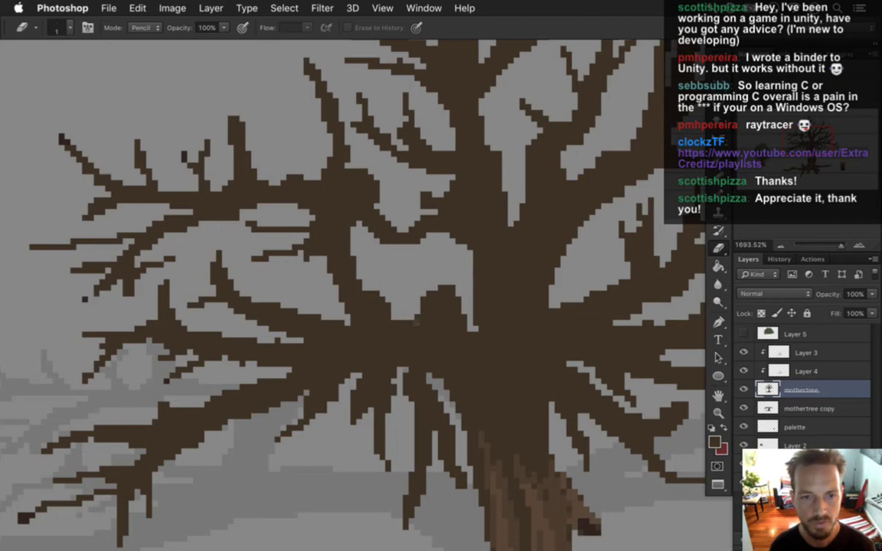
Step: Erase pixels from the rounded knob at the inner end of the upper-left limb to make it smaller and more irregular
{"action": "scroll", "coordinate": [337, 253], "scroll_direction": "down", "scroll_amount": 3}
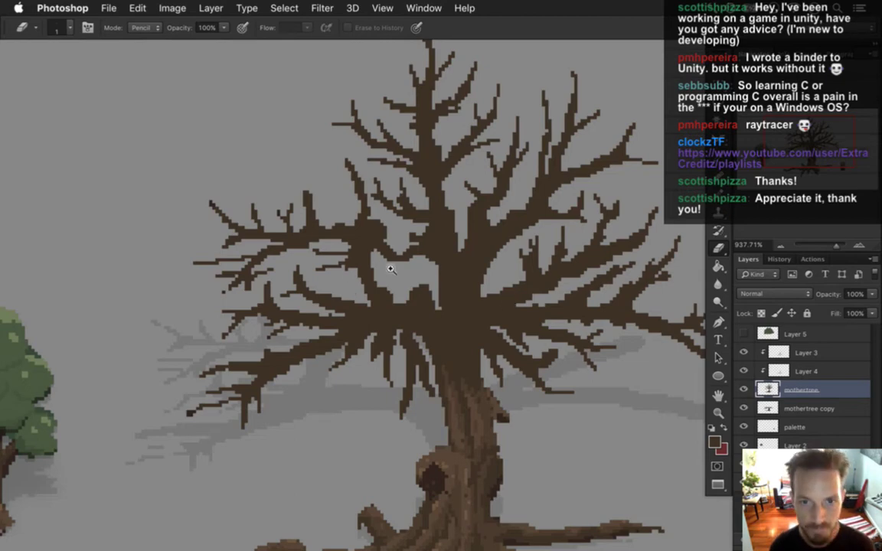
{"action": "scroll", "coordinate": [356, 243], "scroll_direction": "up", "scroll_amount": 2}
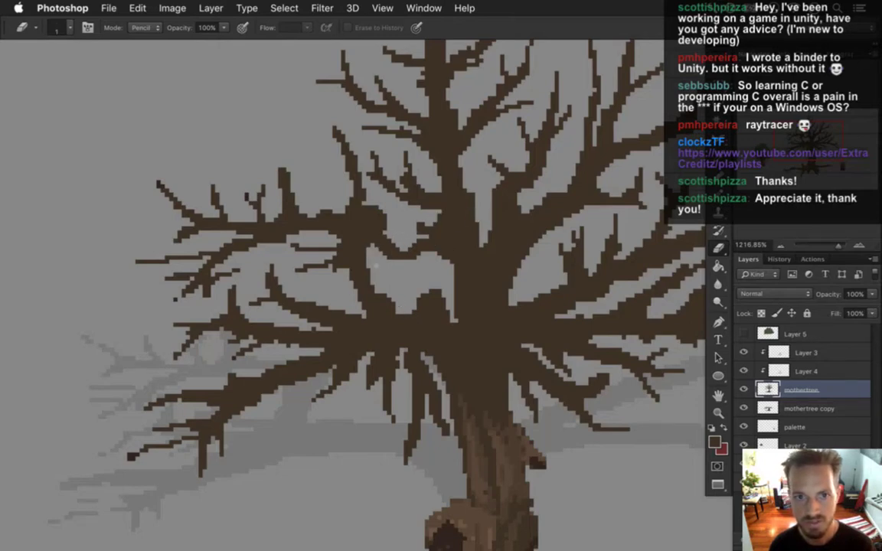
{"action": "key", "text": "super+0"}
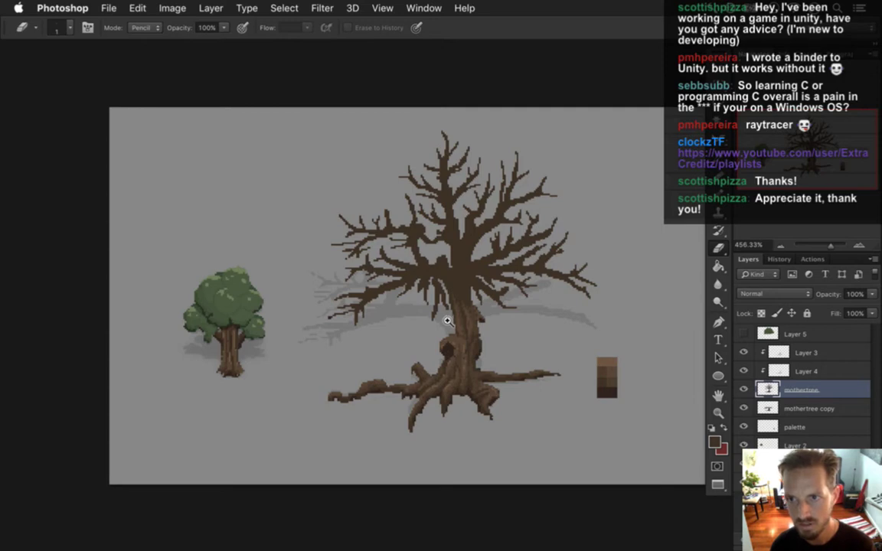
{"action": "scroll", "coordinate": [429, 248], "scroll_direction": "up", "scroll_amount": 2}
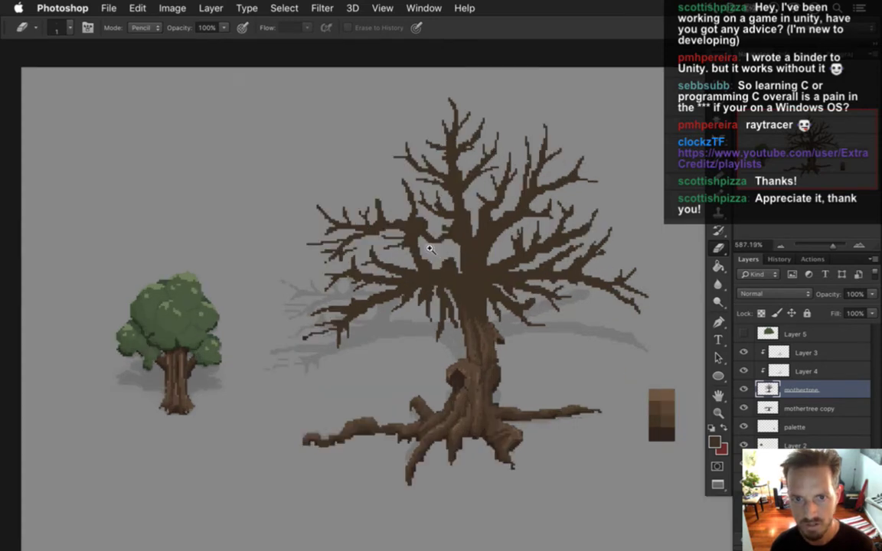
{"action": "scroll", "coordinate": [451, 255], "scroll_direction": "up", "scroll_amount": 4}
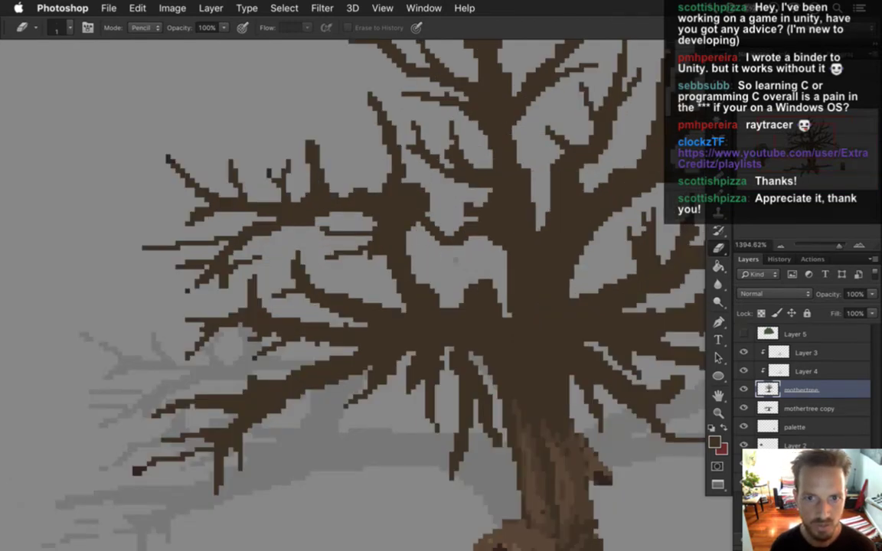
{"action": "scroll", "coordinate": [424, 306], "scroll_direction": "down", "scroll_amount": 5}
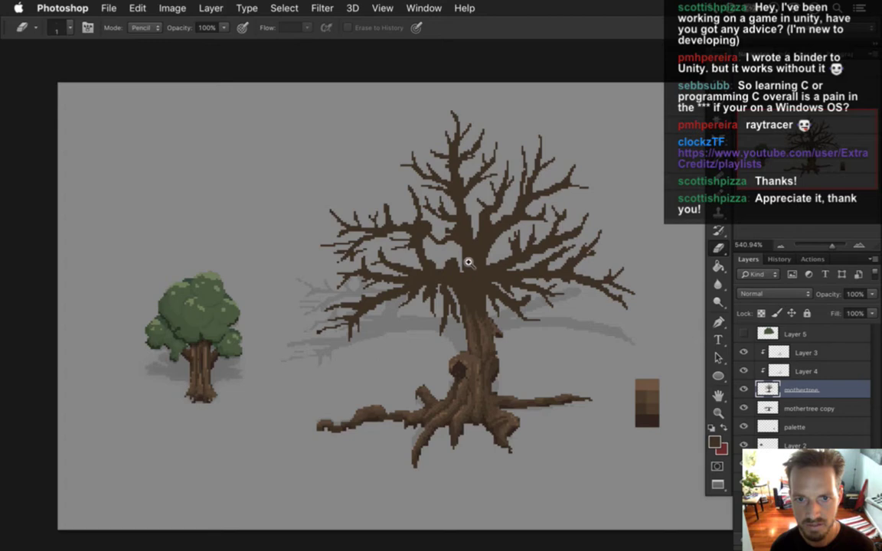
{"action": "scroll", "coordinate": [424, 231], "scroll_direction": "up", "scroll_amount": 1}
{"action": "scroll", "coordinate": [424, 232], "scroll_direction": "up", "scroll_amount": 1}
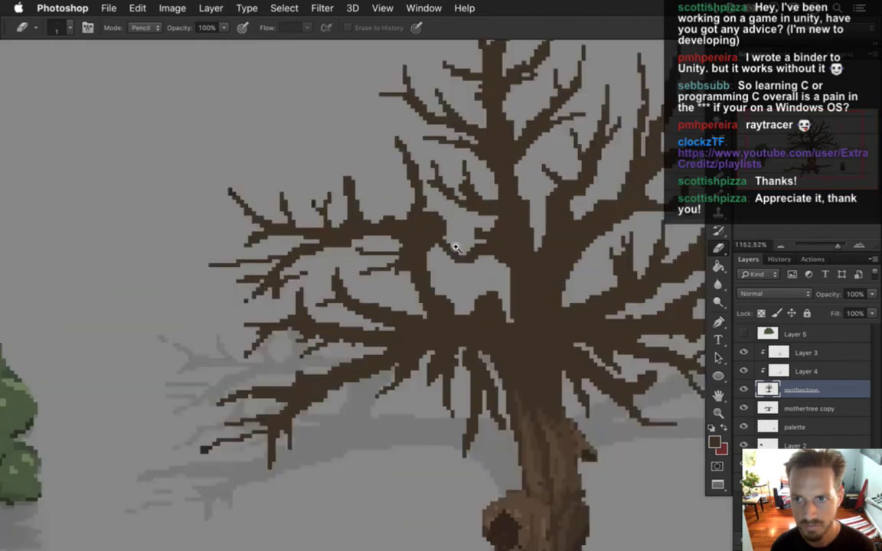
{"action": "scroll", "coordinate": [435, 234], "scroll_direction": "up", "scroll_amount": 1}
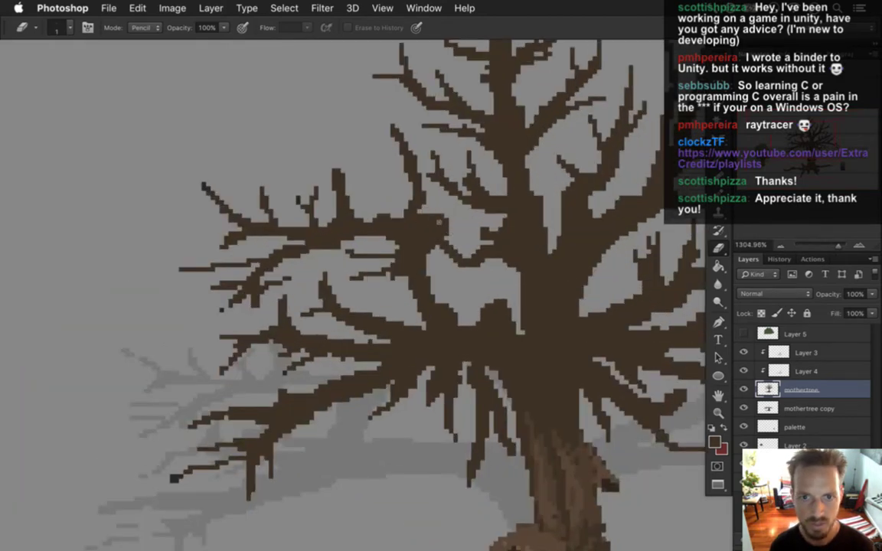
{"action": "key", "text": "b"}
{"action": "key", "text": "e"}
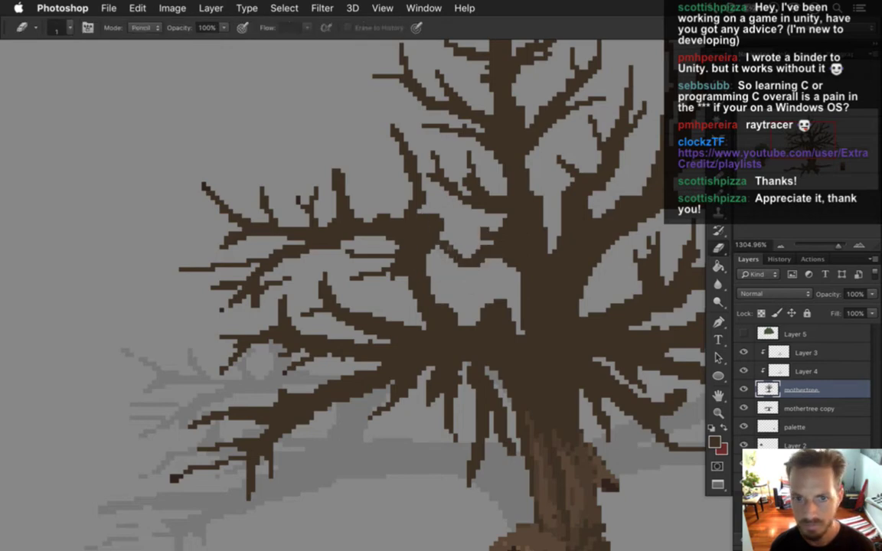
Step: Reshape the thick upright twig on the upper-left limb into a taller, tapering spike and tidy the small forked twig beside it
{"action": "key", "text": "b"}
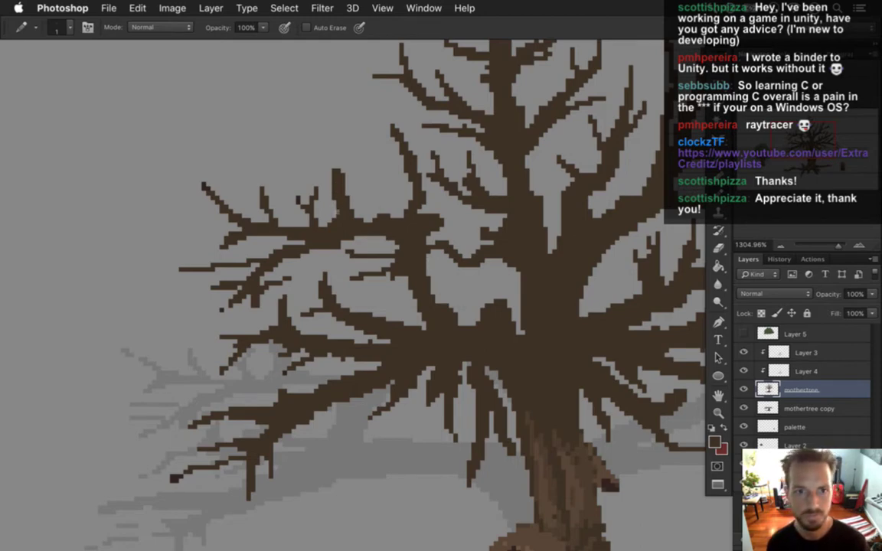
{"action": "key", "text": "e"}
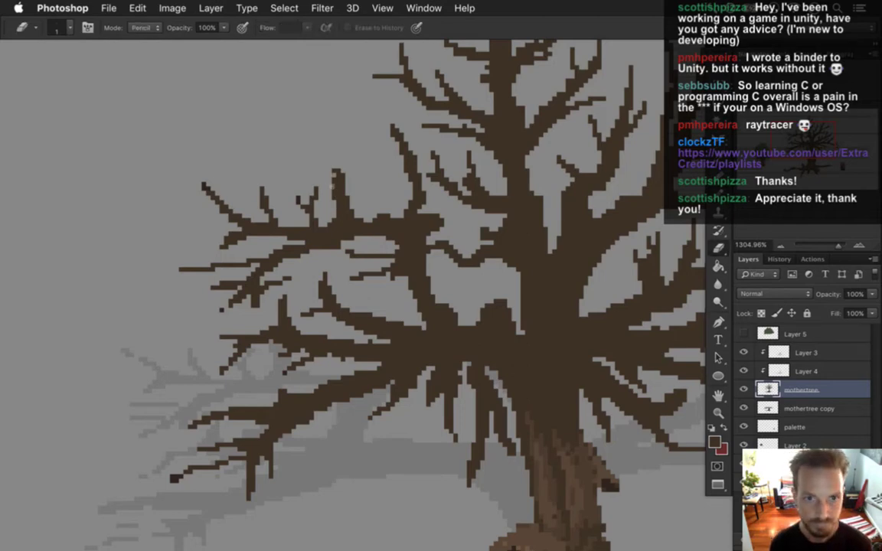
{"action": "key", "text": "b"}
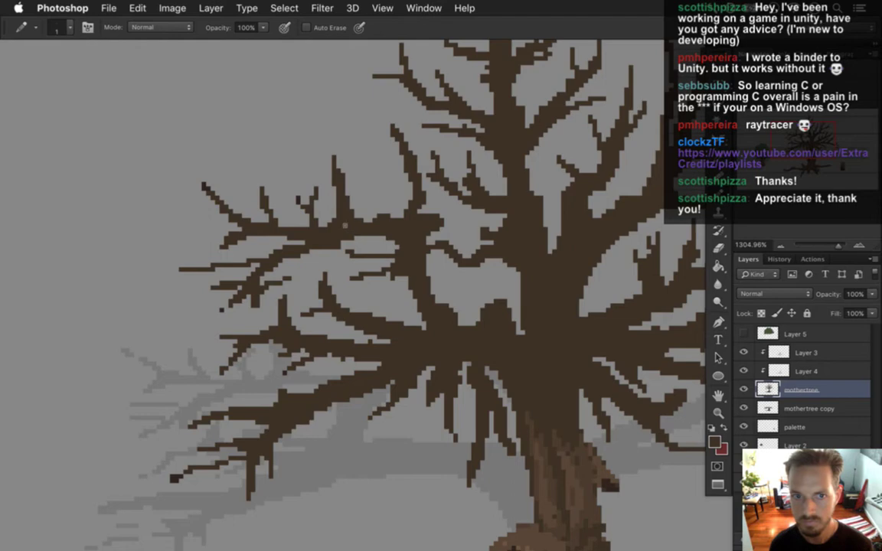
{"action": "key", "text": "e"}
{"action": "left_click_drag", "start_coordinate": [304, 192], "coordinate": [300, 203]}
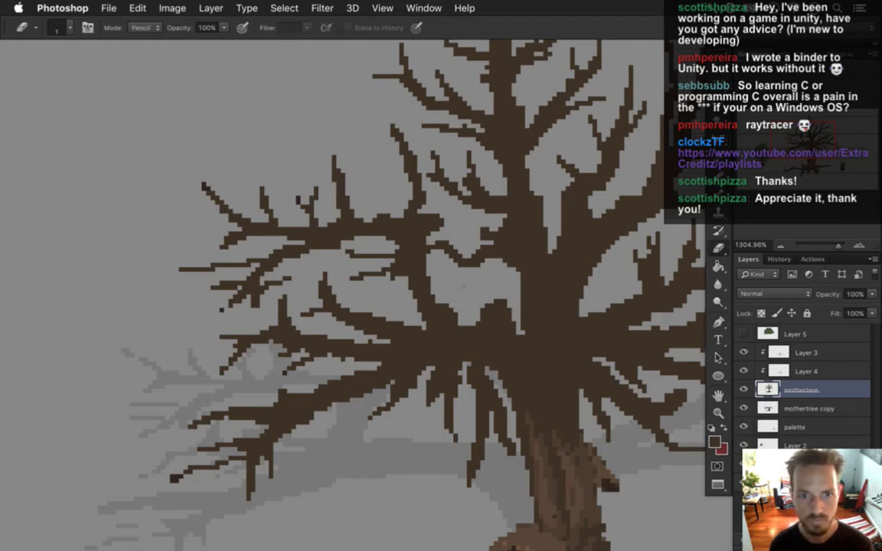
{"action": "scroll", "coordinate": [478, 310], "scroll_direction": "down", "scroll_amount": 3}
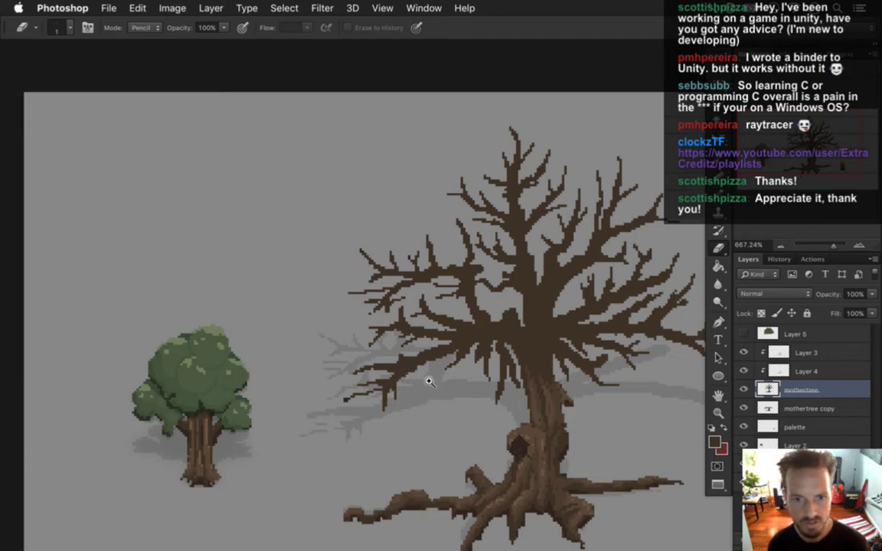
{"action": "scroll", "coordinate": [428, 381], "scroll_direction": "up", "scroll_amount": 3}
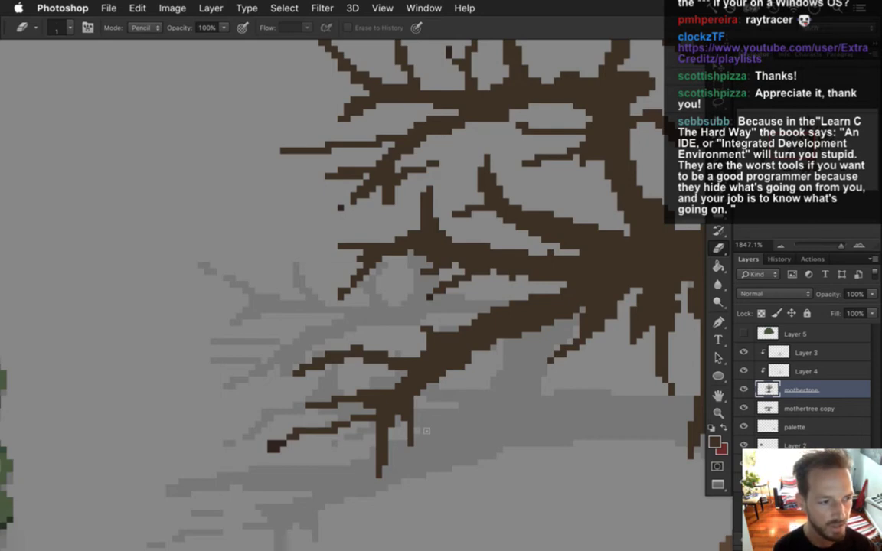
Step: Switch to Xcode, show the issue and project navigators beside AreaPatterns.cpp, and hide the navigator again
{"action": "key", "text": "super+Tab"}
{"action": "key", "text": "super+Tab"}
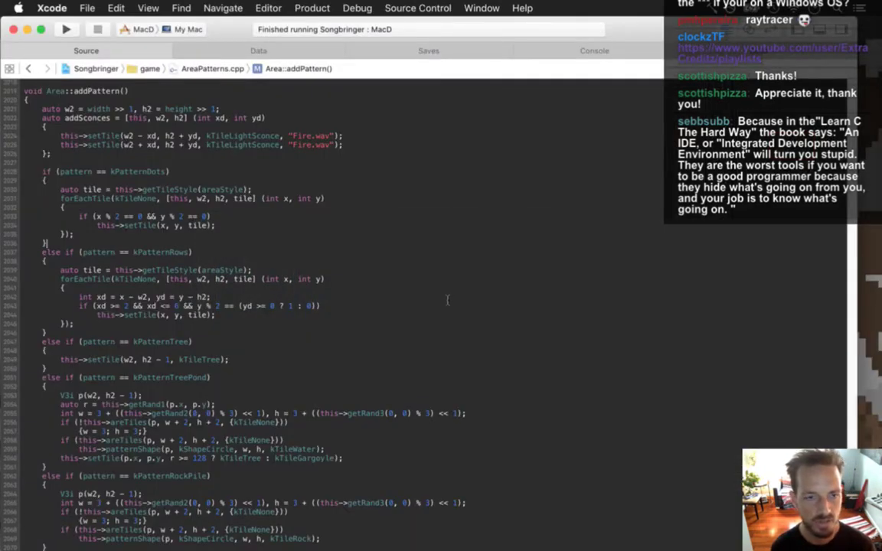
{"action": "key", "text": "super+4"}
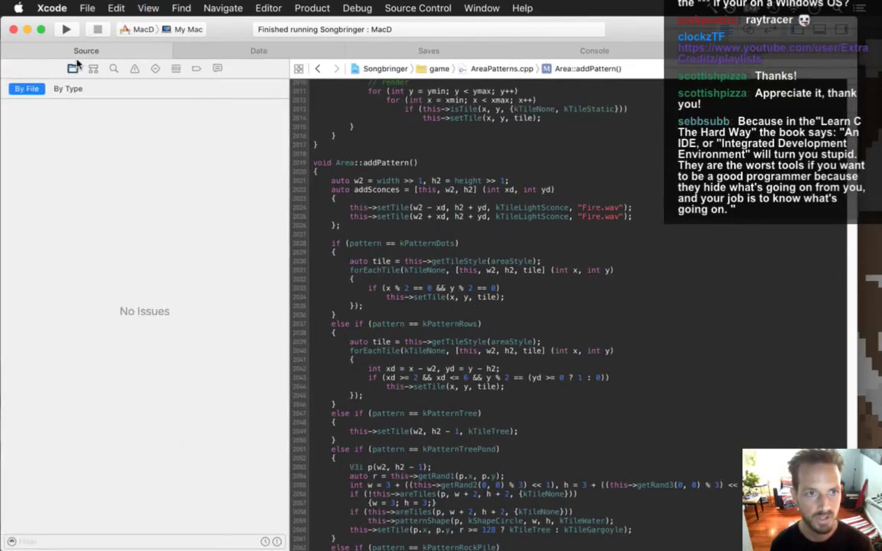
{"action": "left_click", "coordinate": [73, 68]}
{"action": "key", "text": "super+0"}
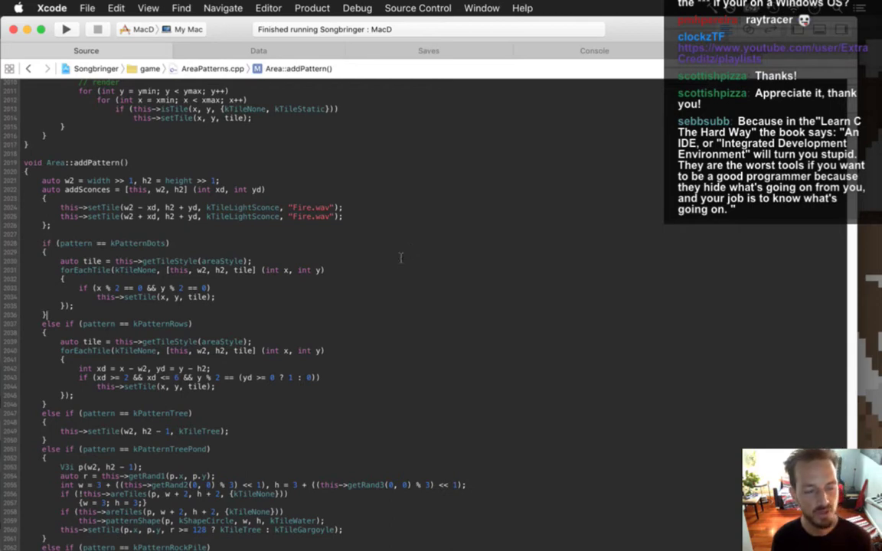
Step: Return to Photoshop, sample the branch brown, redraw the dark tip of the lowest left branch, and thin its underside and hanging twigs
{"action": "key", "text": "super+Tab"}
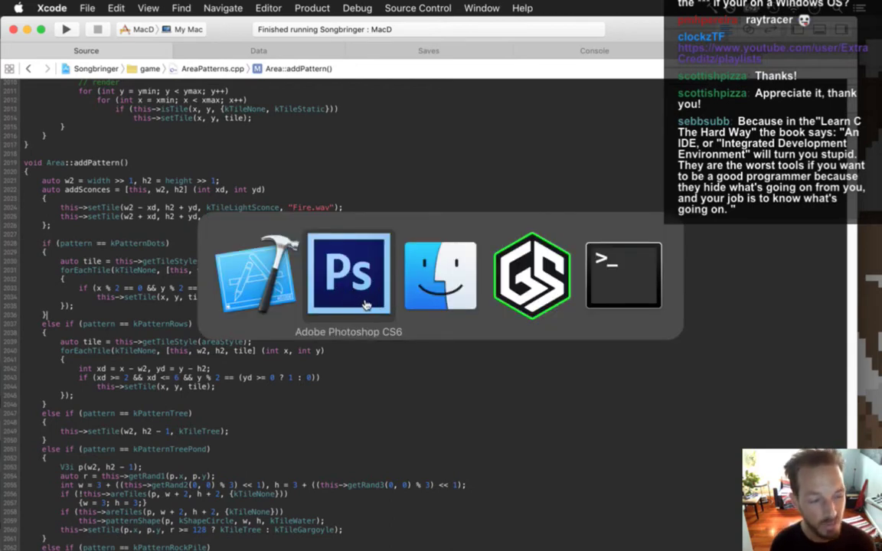
{"action": "left_click", "coordinate": [353, 301]}
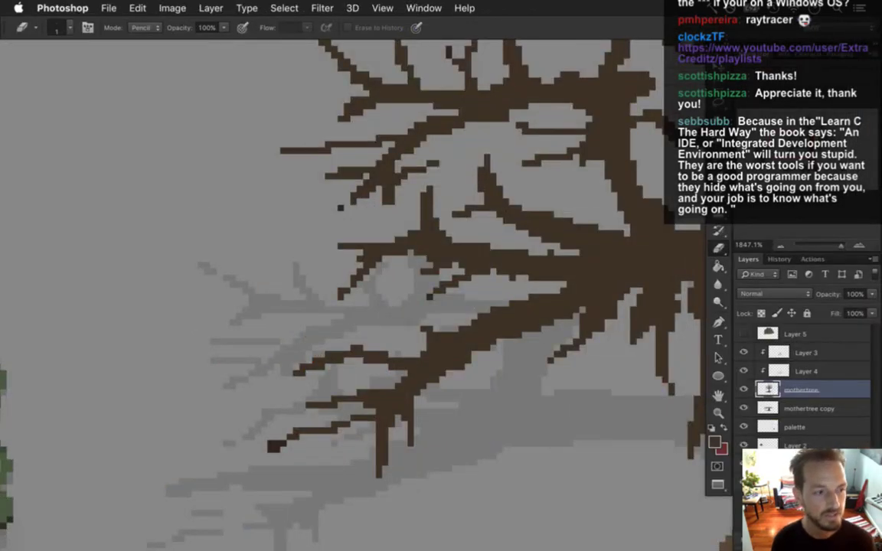
{"action": "left_click_drag", "start_coordinate": [533, 226], "coordinate": [481, 249]}
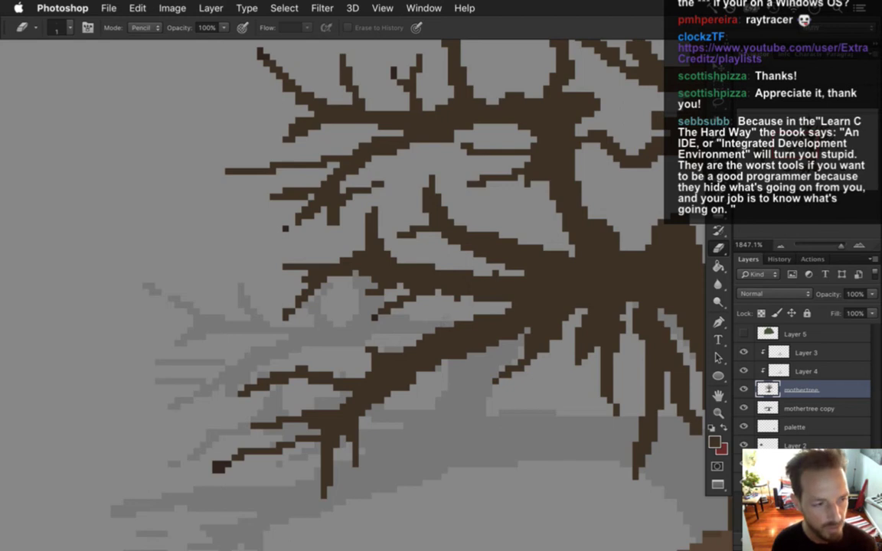
{"action": "key", "text": "i"}
{"action": "left_click", "coordinate": [321, 419]}
{"action": "key", "text": "b"}
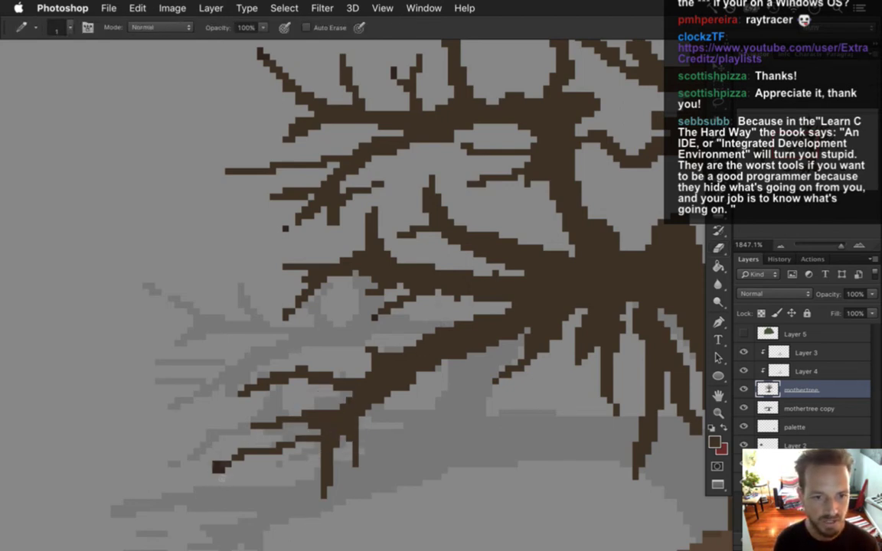
{"action": "key", "text": "e"}
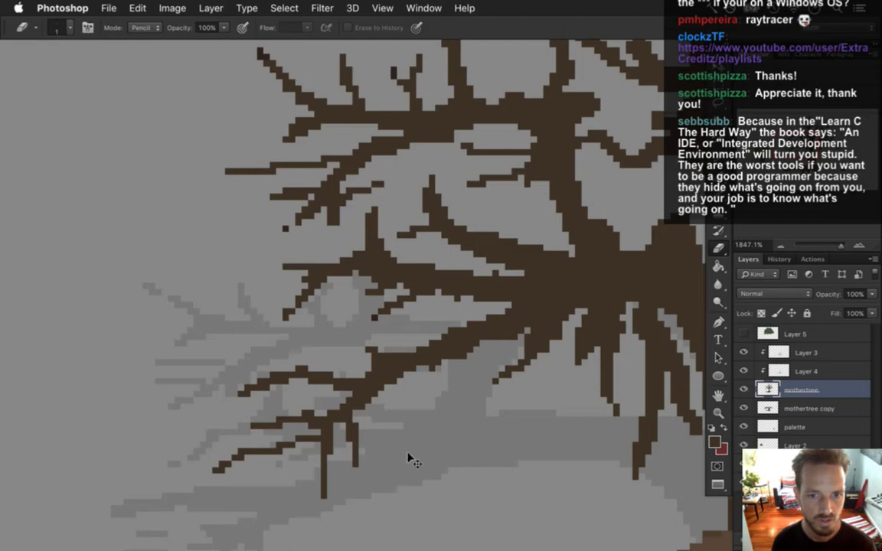
Step: Erase along the long hanging twig left of the trunk to slim it, and thin the neighbouring small twigs
{"action": "scroll", "coordinate": [493, 426], "scroll_direction": "down", "scroll_amount": 2}
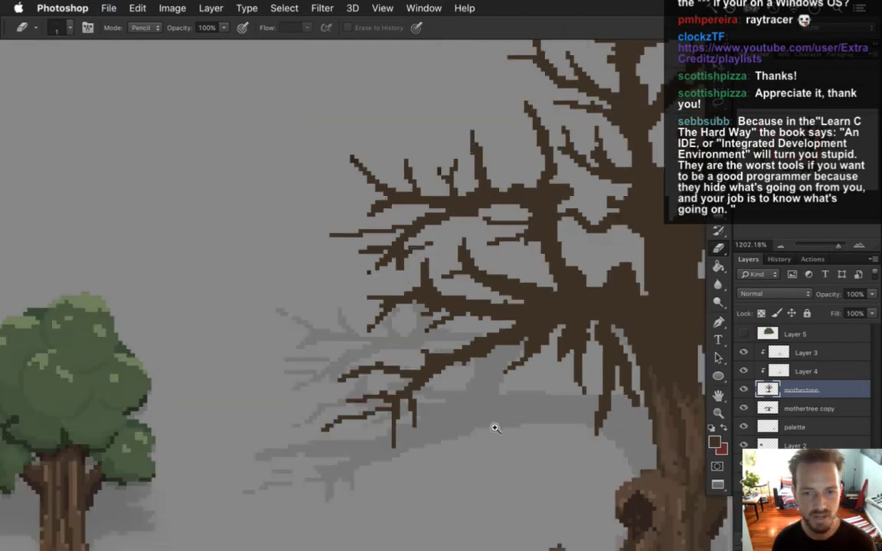
{"action": "left_click_drag", "start_coordinate": [590, 350], "coordinate": [486, 350]}
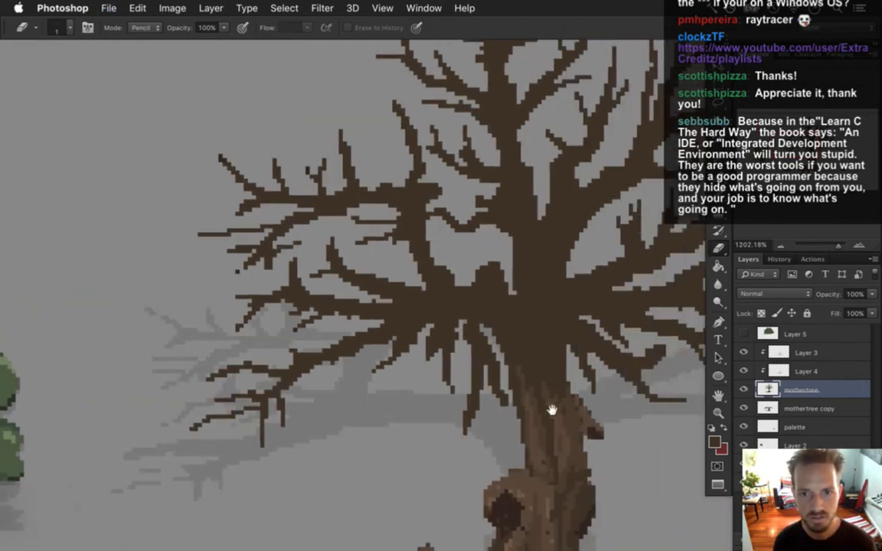
{"action": "scroll", "coordinate": [551, 411], "scroll_direction": "right", "scroll_amount": 4}
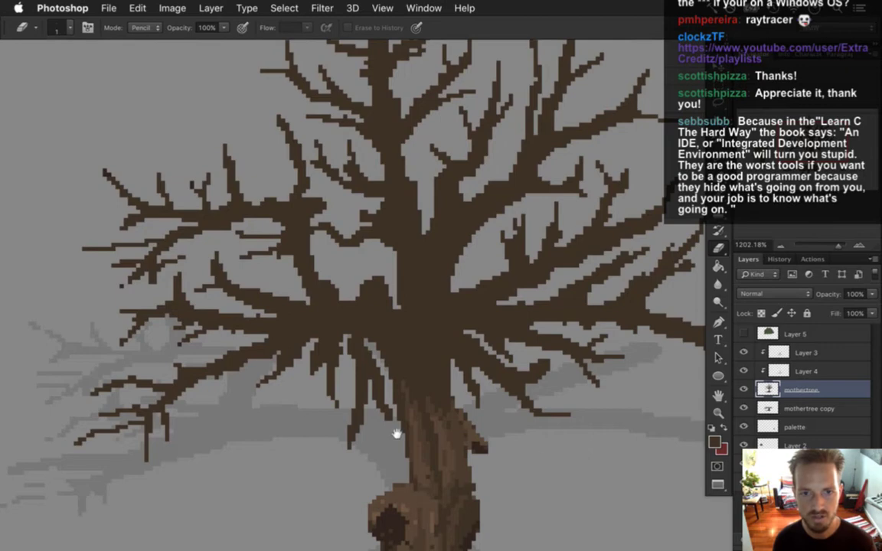
{"action": "left_click_drag", "start_coordinate": [334, 374], "coordinate": [436, 394]}
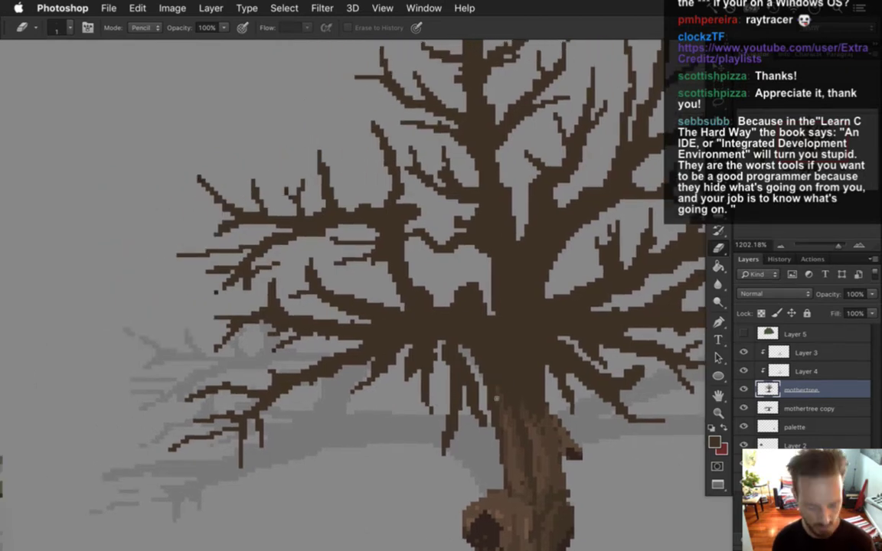
{"action": "scroll", "coordinate": [459, 329], "scroll_direction": "up", "scroll_amount": 1}
{"action": "scroll", "coordinate": [478, 377], "scroll_direction": "up", "scroll_amount": 1}
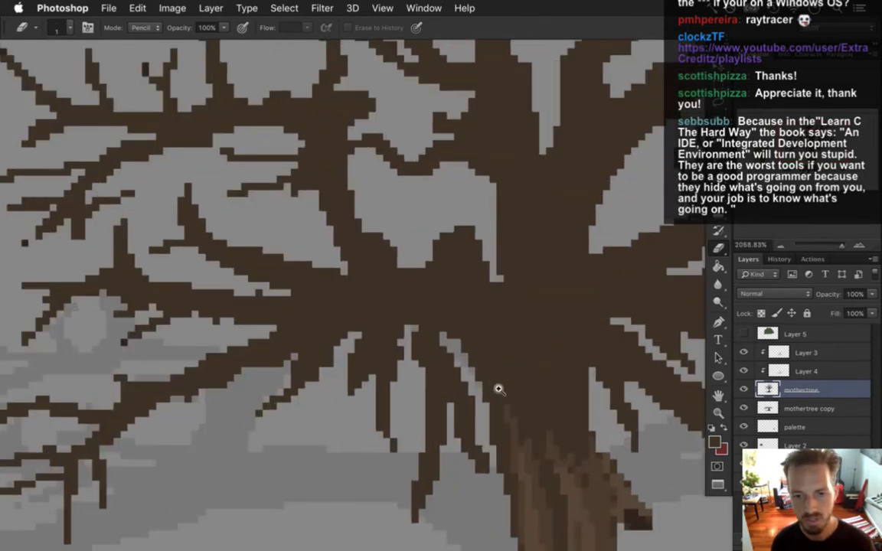
{"action": "mouse_move", "coordinate": [429, 431]}
{"action": "left_mouse_down"}
{"action": "mouse_move", "coordinate": [414, 516]}
{"action": "mouse_move", "coordinate": [421, 482]}
{"action": "left_mouse_up"}
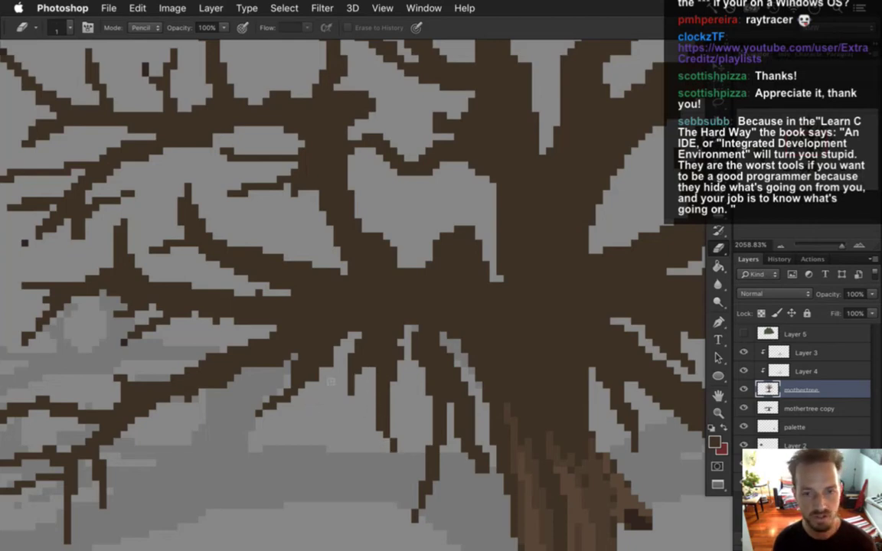
{"action": "scroll", "coordinate": [447, 392], "scroll_direction": "down", "scroll_amount": 2}
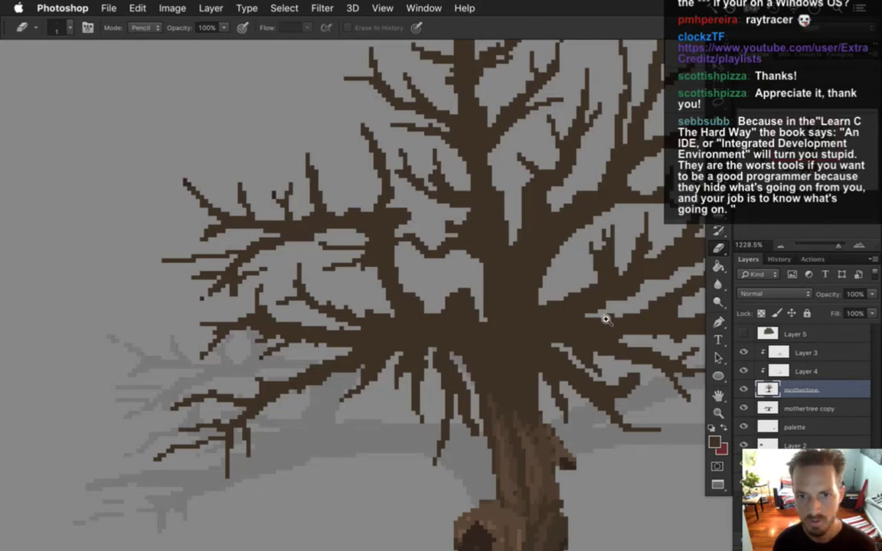
{"action": "scroll", "coordinate": [543, 287], "scroll_direction": "down", "scroll_amount": 3}
{"action": "scroll", "coordinate": [630, 388], "scroll_direction": "right", "scroll_amount": 5}
{"action": "scroll", "coordinate": [630, 388], "scroll_direction": "down", "scroll_amount": 3}
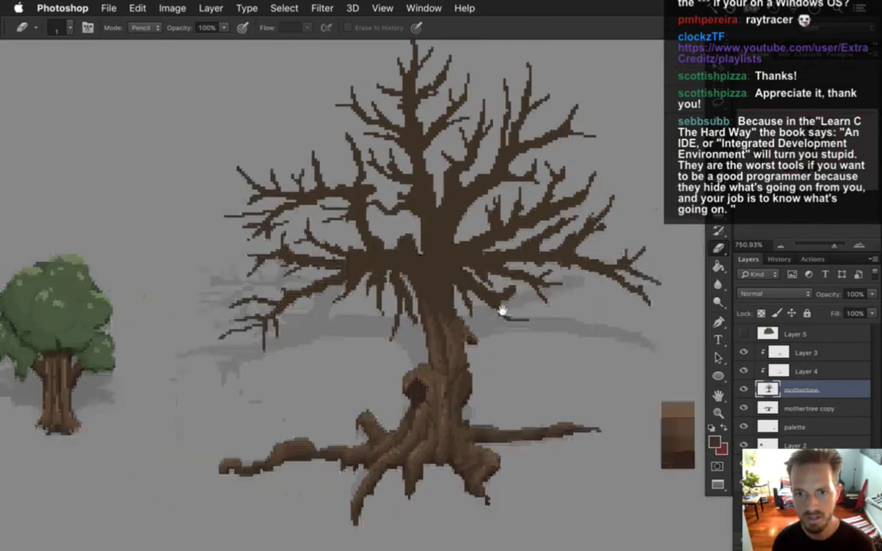
Step: Save the document and shift the small green tree on Layer 2 slightly toward the mother tree
{"action": "scroll", "coordinate": [520, 437], "scroll_direction": "up", "scroll_amount": 2}
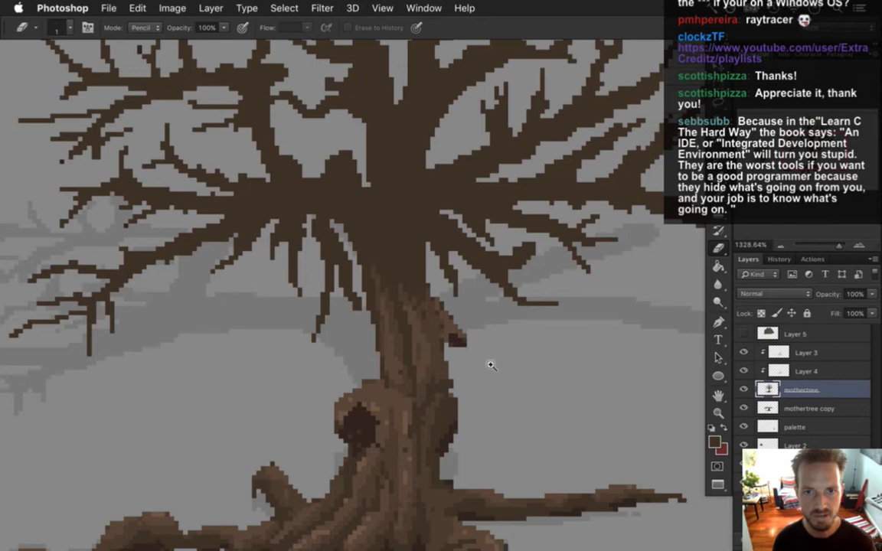
{"action": "scroll", "coordinate": [489, 364], "scroll_direction": "down", "scroll_amount": 6}
{"action": "key", "text": "super+s"}
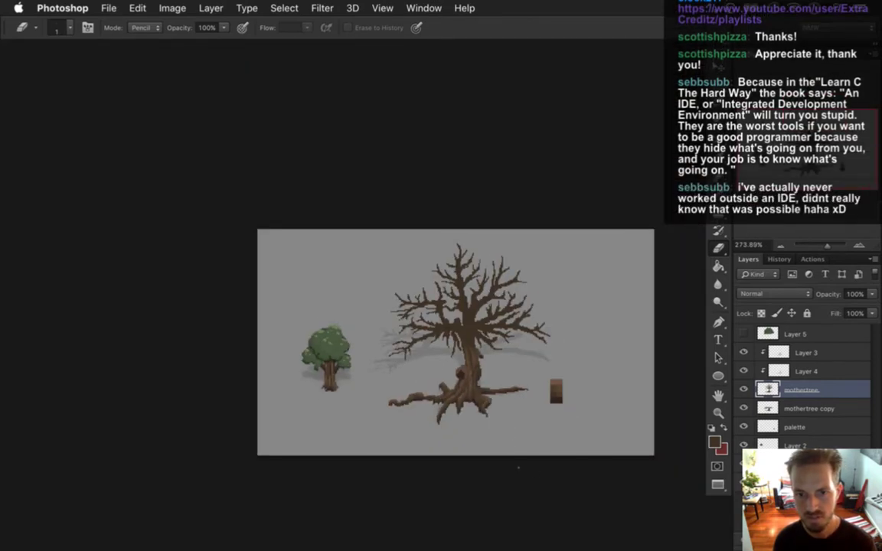
{"action": "left_click", "coordinate": [786, 445]}
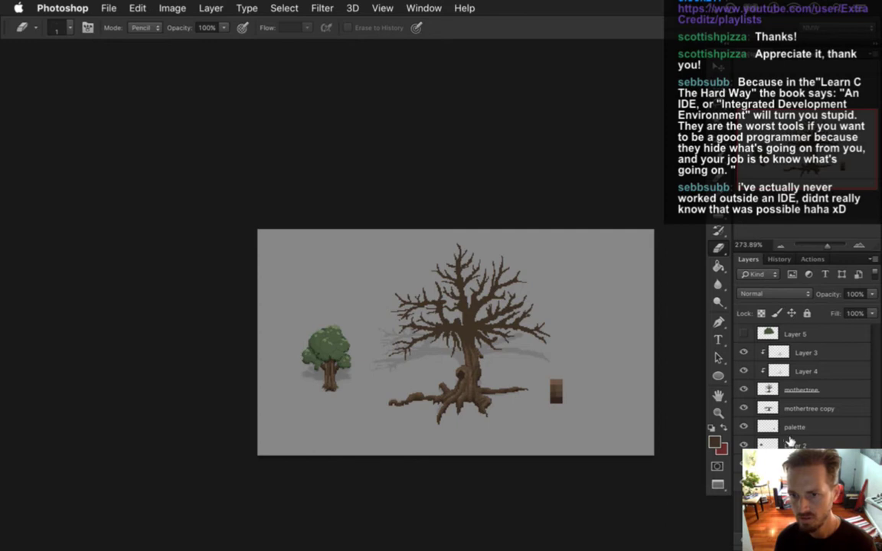
{"action": "key", "text": "v"}
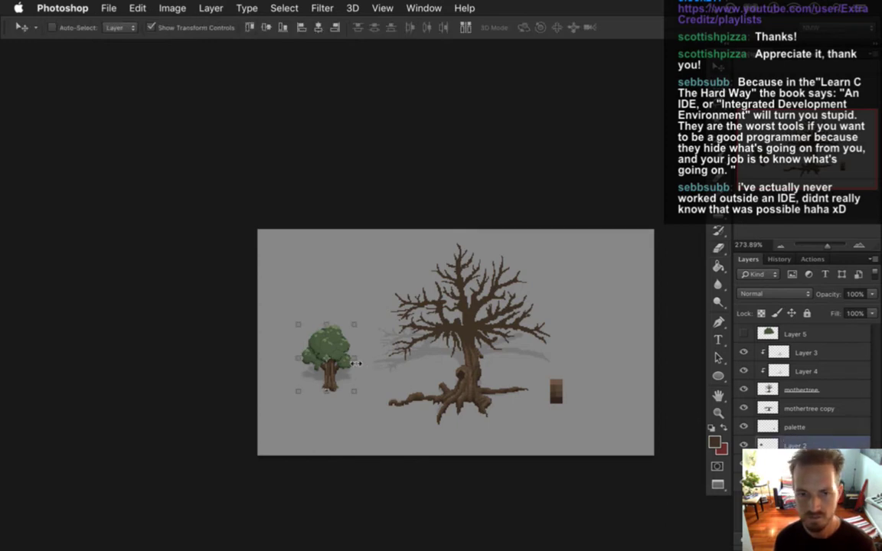
{"action": "left_click_drag", "start_coordinate": [338, 337], "coordinate": [346, 339]}
{"action": "left_click_drag", "start_coordinate": [344, 335], "coordinate": [341, 333]}
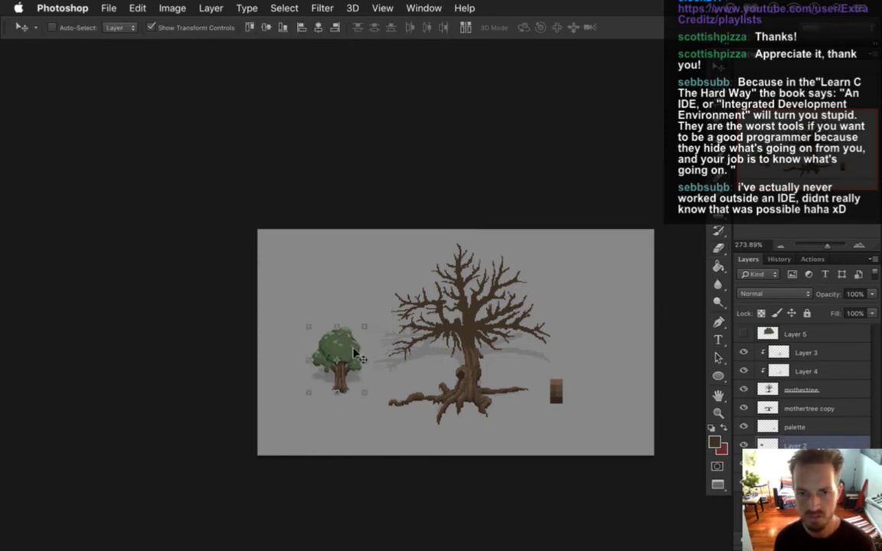
Step: Cancel closing MotherTree.psd and save the document with the moved green tree instead
{"action": "key", "text": "super+w"}
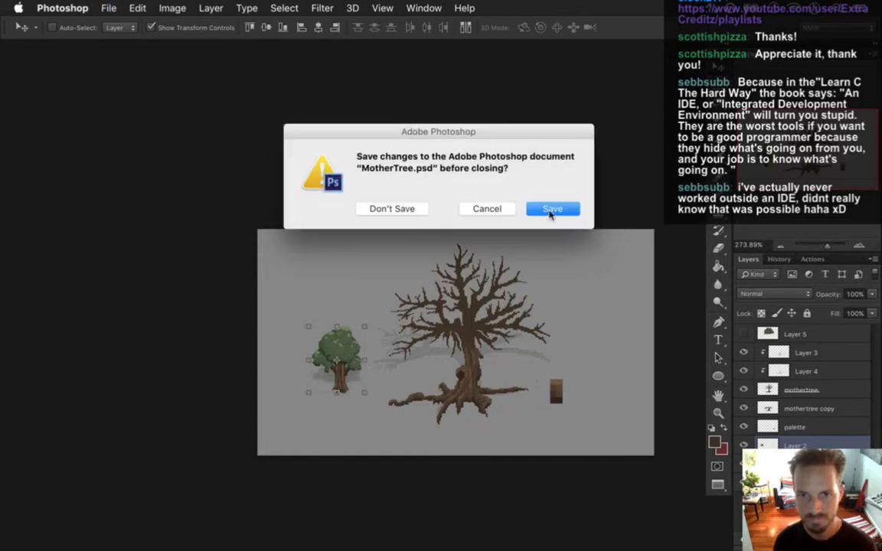
{"action": "left_click", "coordinate": [505, 210]}
{"action": "key", "text": "super+s"}
{"action": "key", "text": "m"}
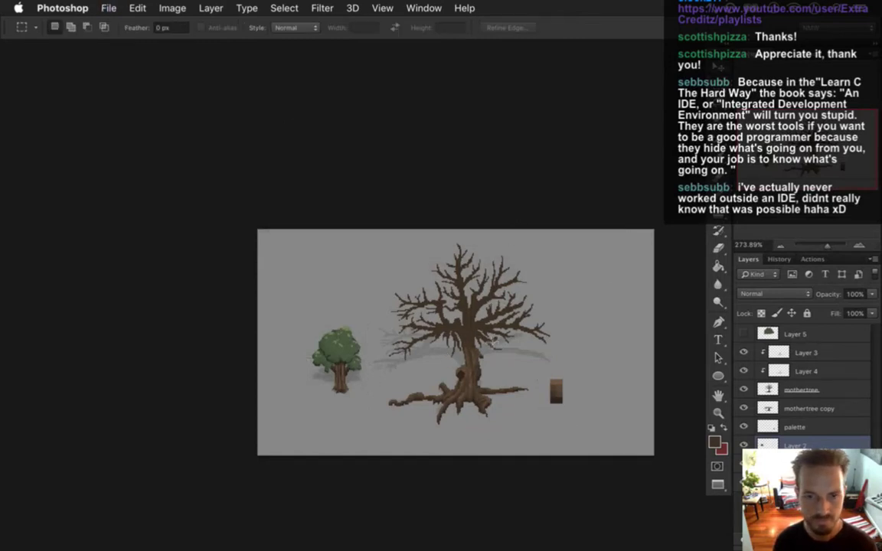
{"action": "left_click", "coordinate": [484, 379], "text": "super"}
{"action": "left_click", "coordinate": [525, 399], "text": "super"}
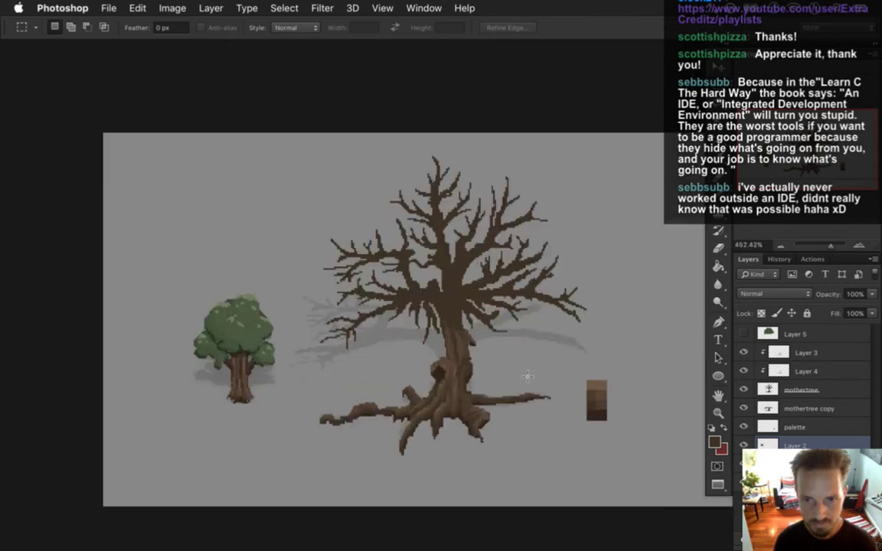
{"action": "left_click", "coordinate": [490, 339], "text": "super"}
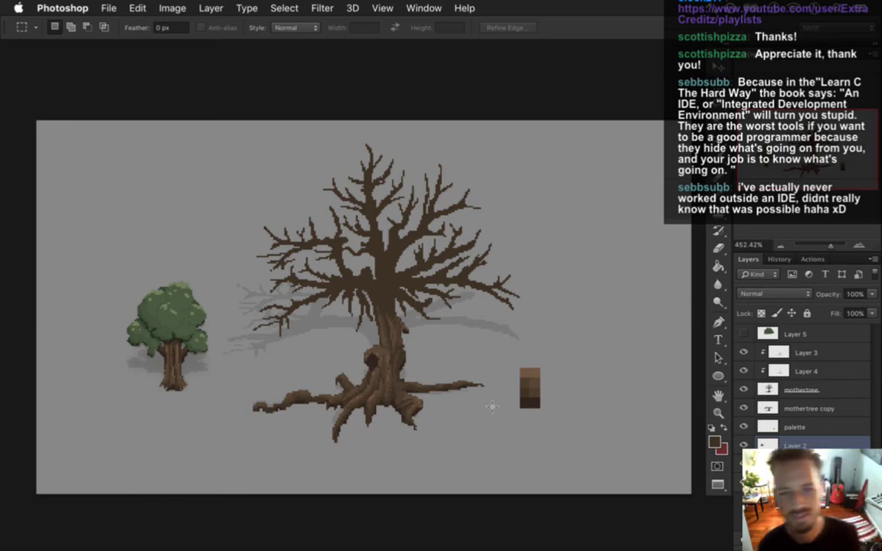
Step: Switch to Terminal, open constj.cpp in vim and enter several lines of random placeholder text
{"action": "key", "text": "super+Tab"}
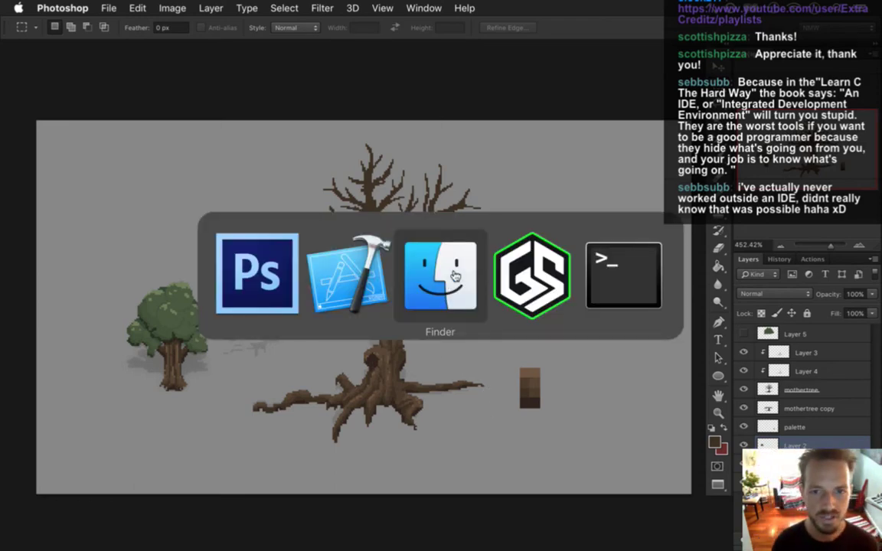
{"action": "left_click", "coordinate": [615, 289]}
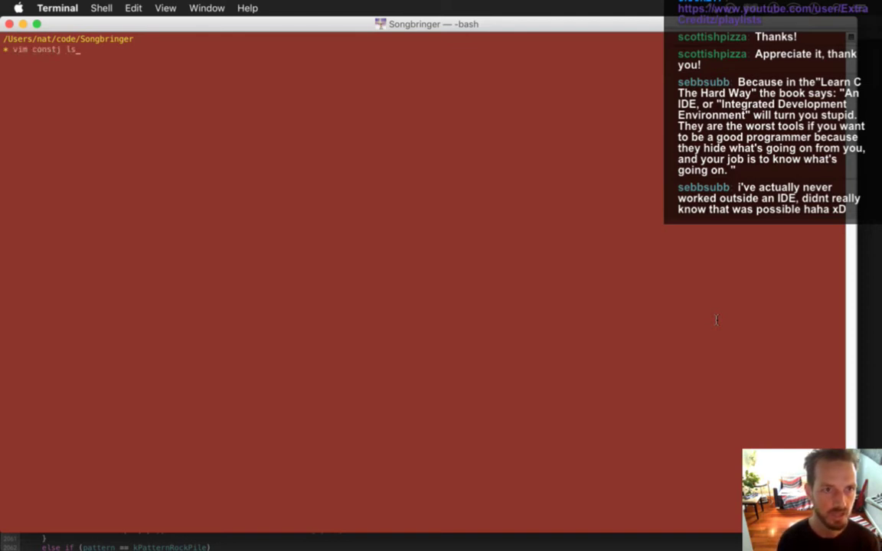
{"action": "key", "text": "Return"}
{"action": "type", "text": "ilkdfjlsdjf"}
{"action": "key", "text": "Return"}
{"action": "key", "text": "Return"}
{"action": "type", "text": "sdf;lsdjf;jsd f s dfj sdfj  dsjf sjdf sd fj"}
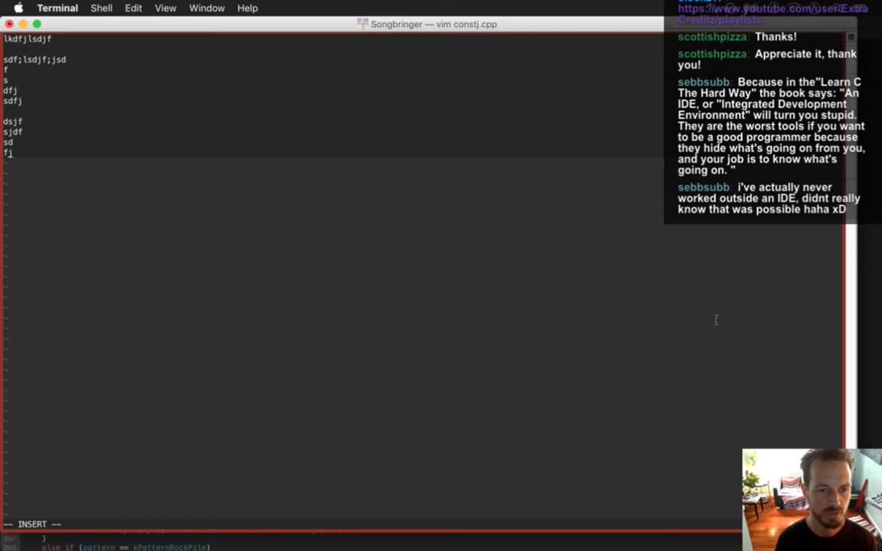
Step: Quit vim, discarding the placeholder text in constj.cpp
{"action": "key", "text": "Escape"}
{"action": "type", "text": ":"}
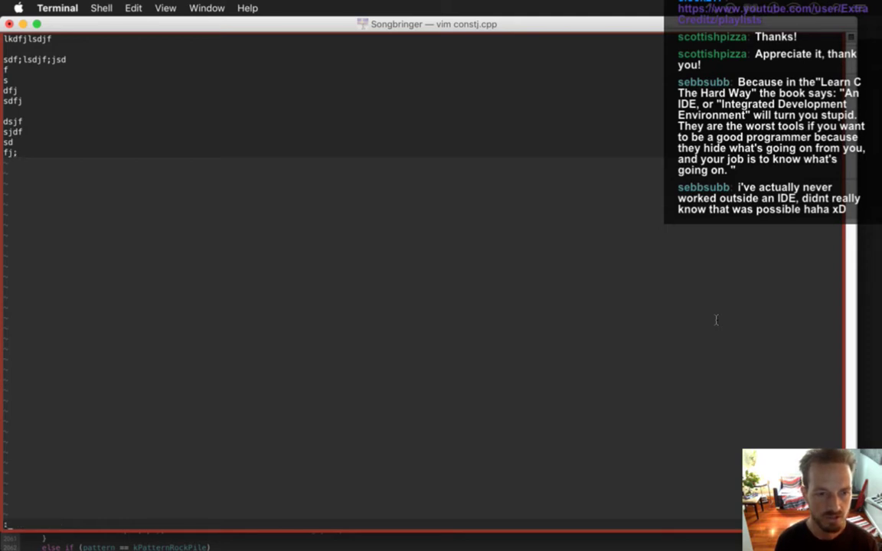
{"action": "type", "text": "q!"}
{"action": "key", "text": "Return"}
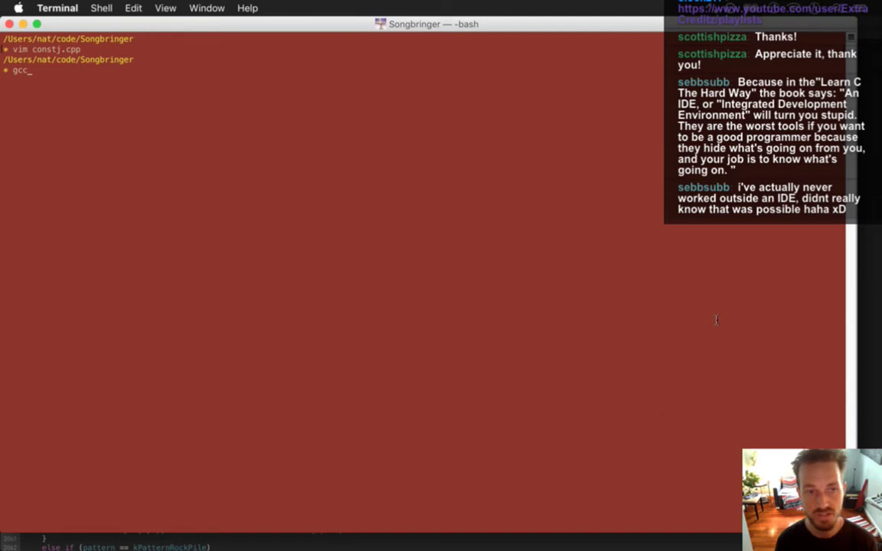
Step: Enter the command gcc const.c at the shell prompt and clear it without running it
{"action": "type", "text": "gcc const.c"}
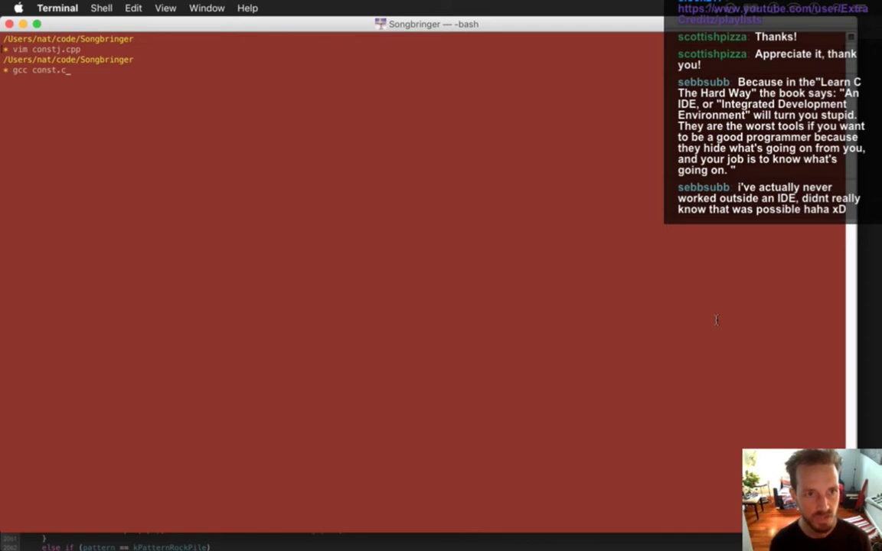
{"action": "key", "text": "BackSpace"}
{"action": "key", "text": "BackSpace"}
{"action": "key", "text": "BackSpace"}
{"action": "key", "text": "BackSpace"}
{"action": "key", "text": "BackSpace"}
{"action": "key", "text": "BackSpace"}
{"action": "key", "text": "BackSpace"}
{"action": "key", "text": "BackSpace"}
{"action": "key", "text": "BackSpace"}
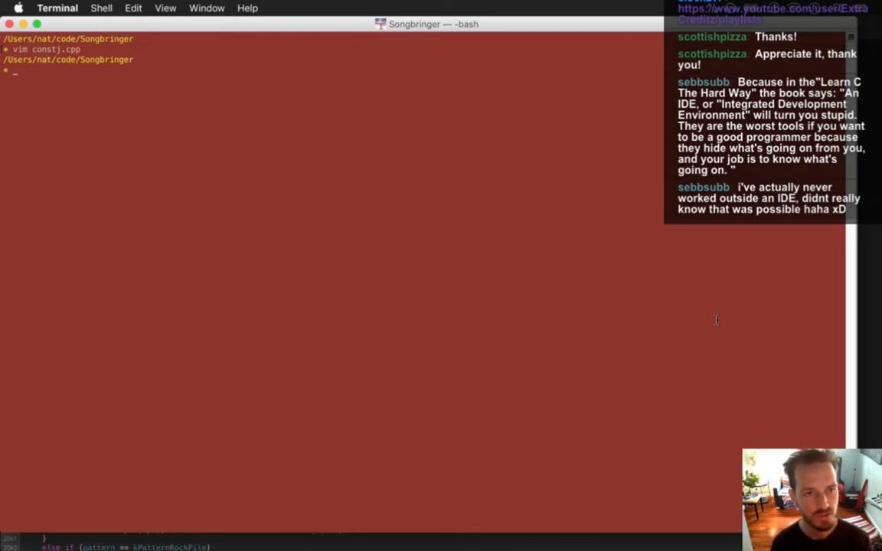
{"action": "key", "text": "Return"}
Step: Switch back to Photoshop and sample a dark green from the small tree's foliage as the foreground colour
{"action": "key", "text": "super+Tab"}
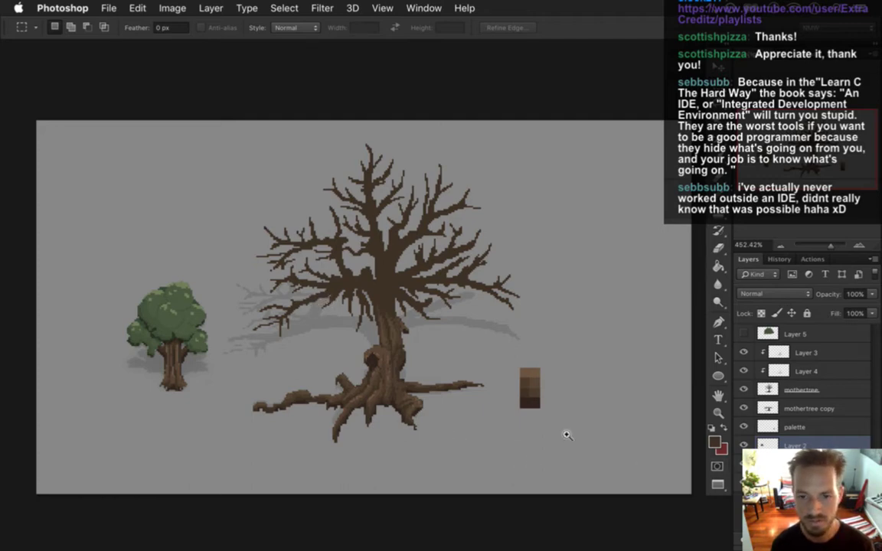
{"action": "scroll", "coordinate": [408, 315], "scroll_direction": "up", "scroll_amount": 1}
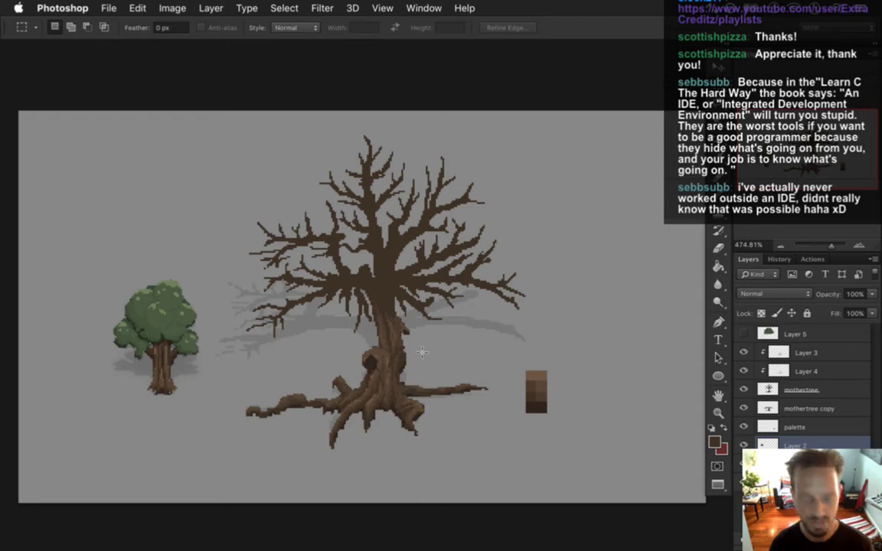
{"action": "key", "text": "i"}
{"action": "left_click", "coordinate": [143, 321]}
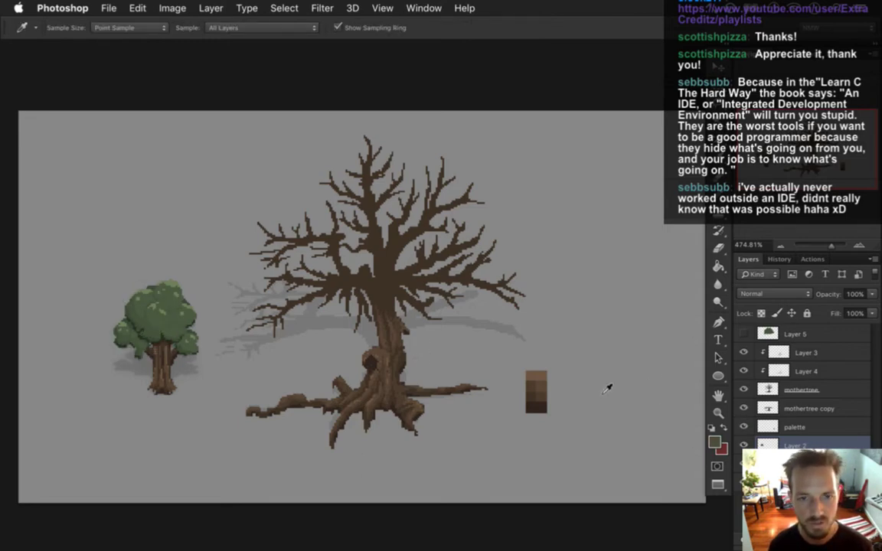
Step: Switch to Xcode, build the Songbringer MacD scheme, and return to the AreaPatterns.cpp source
{"action": "key", "text": "super+Tab"}
{"action": "key", "text": "super+Tab"}
{"action": "left_click", "coordinate": [211, 153]}
{"action": "key", "text": "super+b"}
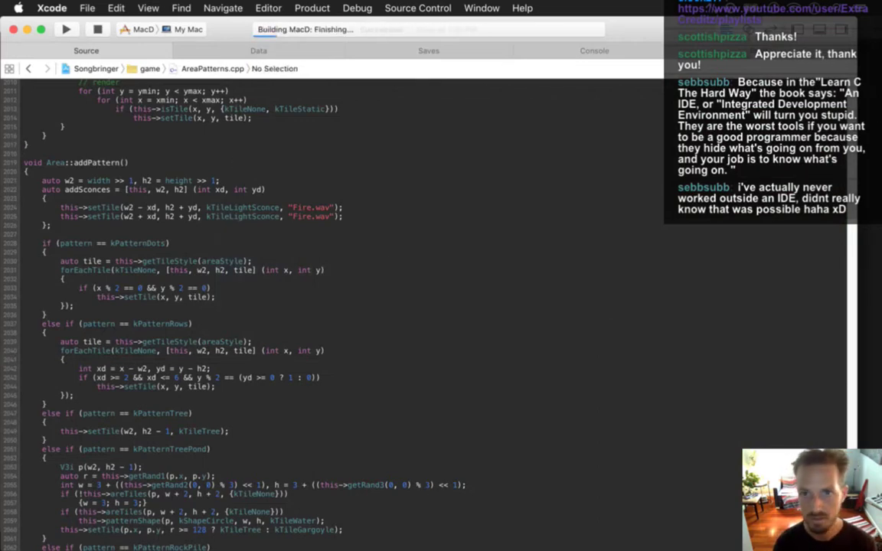
{"action": "key", "text": "super+shift+]"}
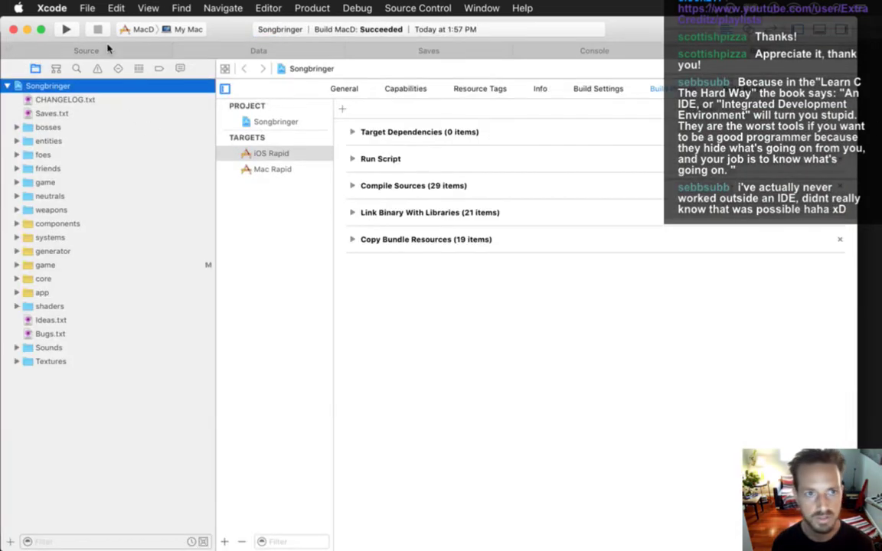
{"action": "left_click", "coordinate": [108, 49]}
{"action": "left_click", "coordinate": [165, 303]}
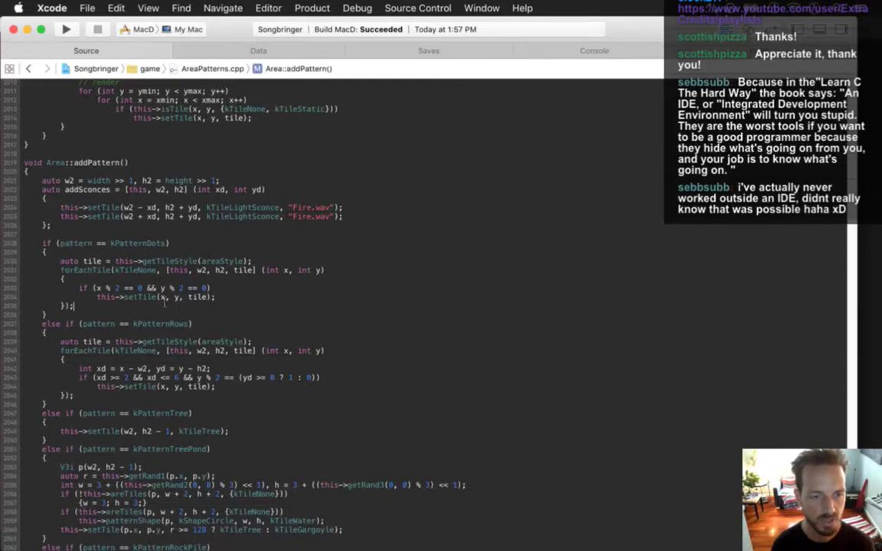
{"action": "key", "text": "Return"}
{"action": "key", "text": "BackSpace"}
{"action": "key", "text": "Up"}
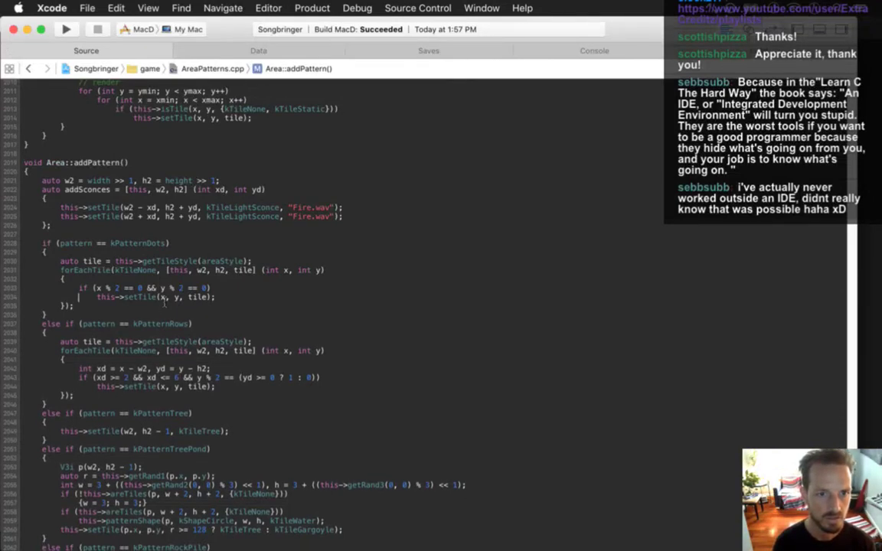
{"action": "type", "text": "Object"}
{"action": "key", "text": "BackSpace"}
{"action": "key", "text": "BackSpace"}
{"action": "key", "text": "BackSpace"}
{"action": "key", "text": "BackSpace"}
{"action": "key", "text": "BackSpace"}
{"action": "key", "text": "BackSpace"}
Step: Save AreaPatterns.cpp, rebuild the MacD scheme and show its latest build log
{"action": "key", "text": "super+s"}
{"action": "key", "text": "super+r"}
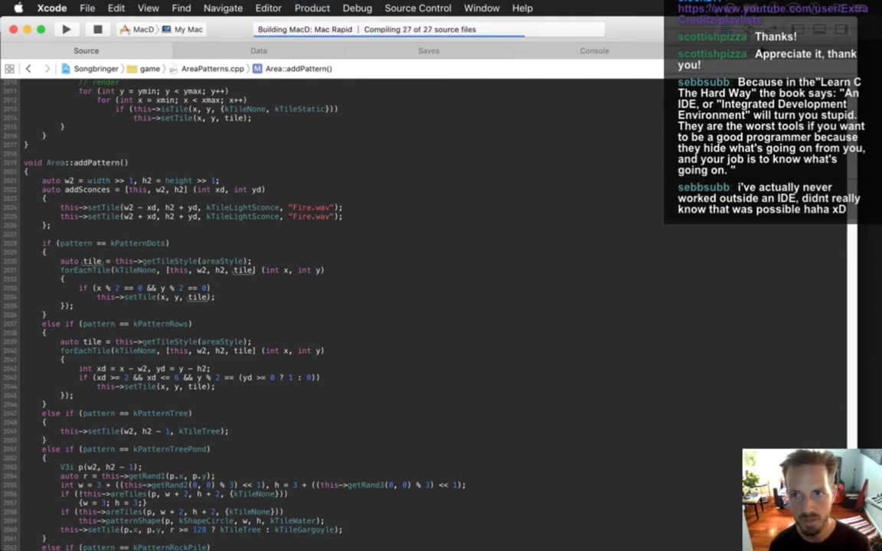
{"action": "key", "text": "super+0"}
{"action": "left_click", "coordinate": [102, 85]}
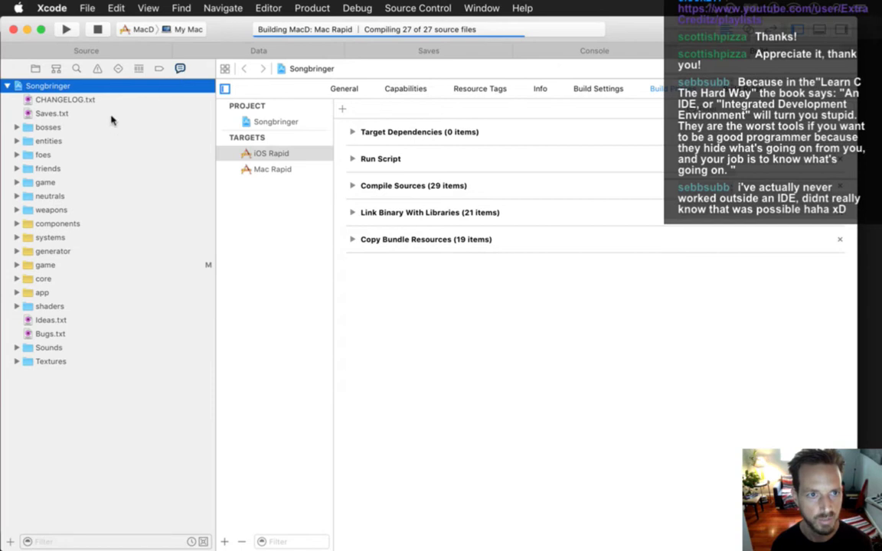
{"action": "key", "text": "super+9"}
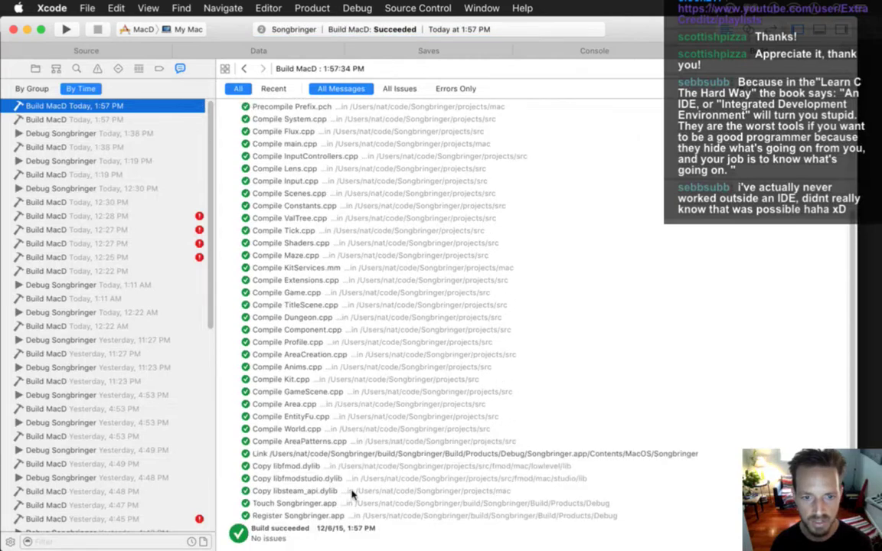
Step: Examine the build log's compile and link entries and expand the full compiler command for World.cpp
{"action": "left_click", "coordinate": [285, 444]}
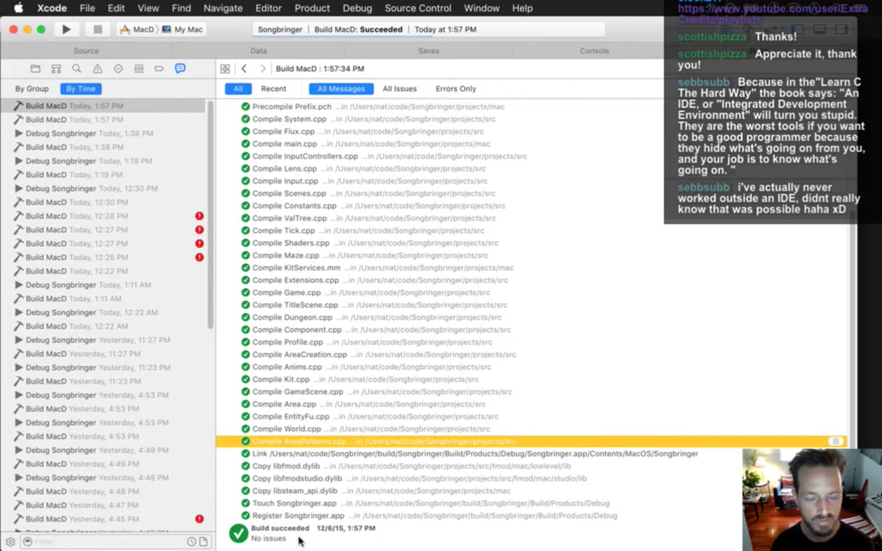
{"action": "left_click", "coordinate": [327, 455]}
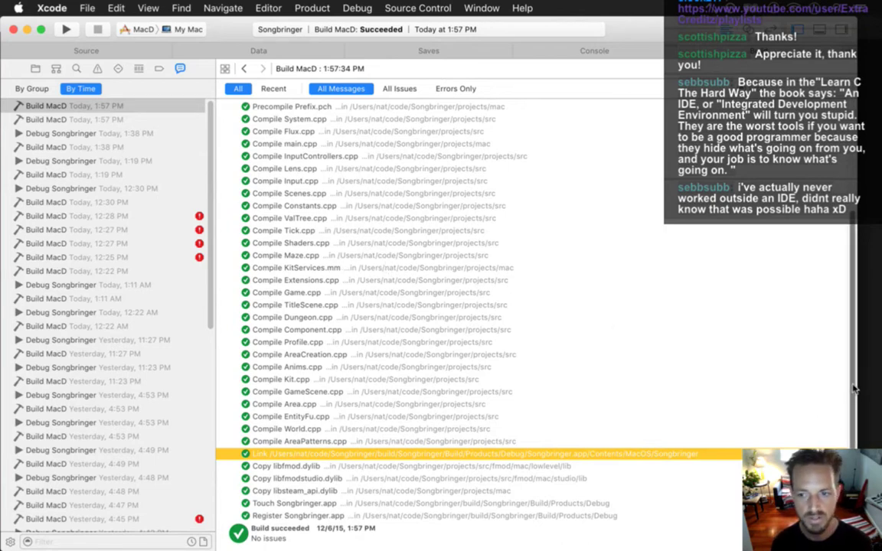
{"action": "scroll", "coordinate": [842, 344], "scroll_direction": "up", "scroll_amount": 5}
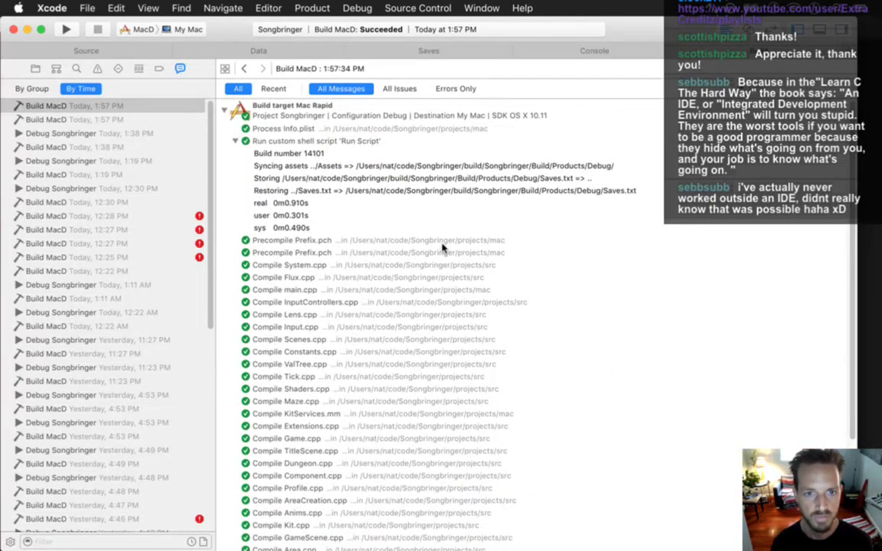
{"action": "scroll", "coordinate": [854, 244], "scroll_direction": "down", "scroll_amount": 5}
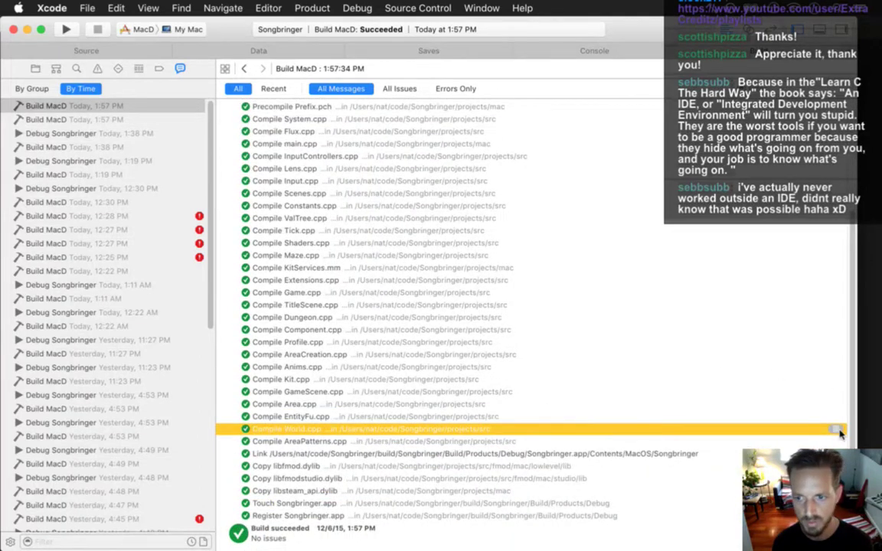
{"action": "left_click", "coordinate": [840, 434]}
{"action": "scroll", "coordinate": [391, 368], "scroll_direction": "down", "scroll_amount": 5}
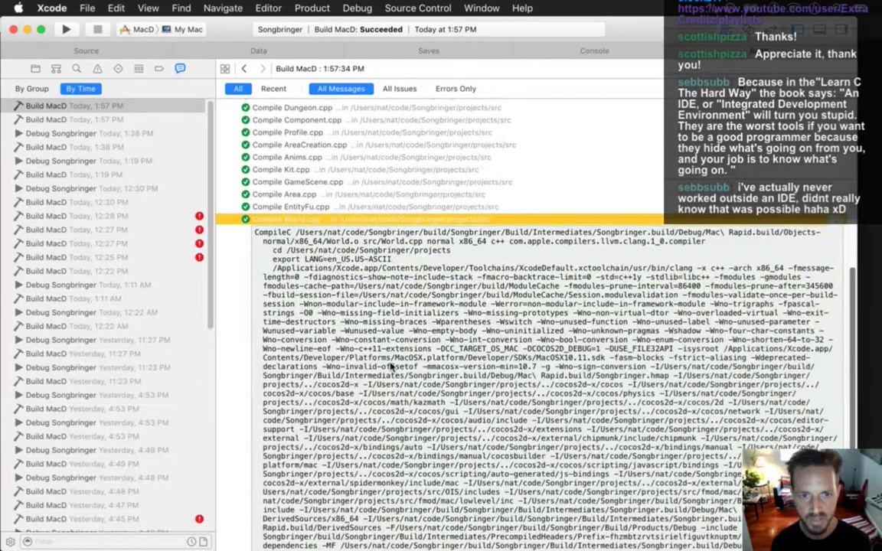
{"action": "scroll", "coordinate": [854, 326], "scroll_direction": "down", "scroll_amount": 3}
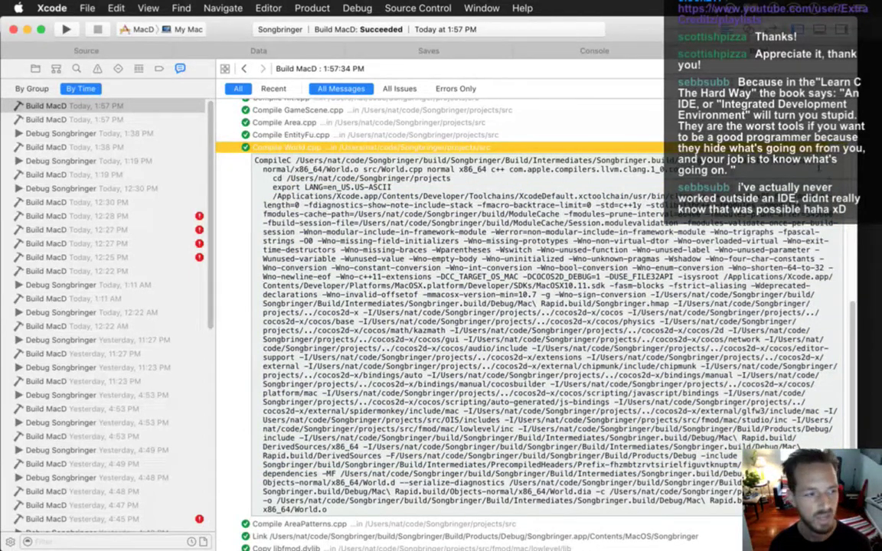
Step: Leave the expanded build log for the AreaPatterns.cpp source and switch back to Photoshop
{"action": "left_click", "coordinate": [754, 142]}
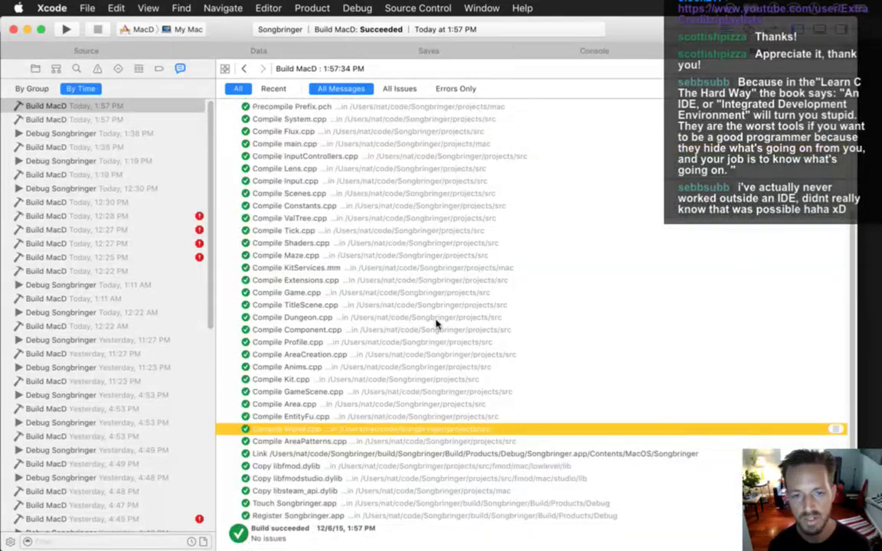
{"action": "left_click", "coordinate": [105, 48]}
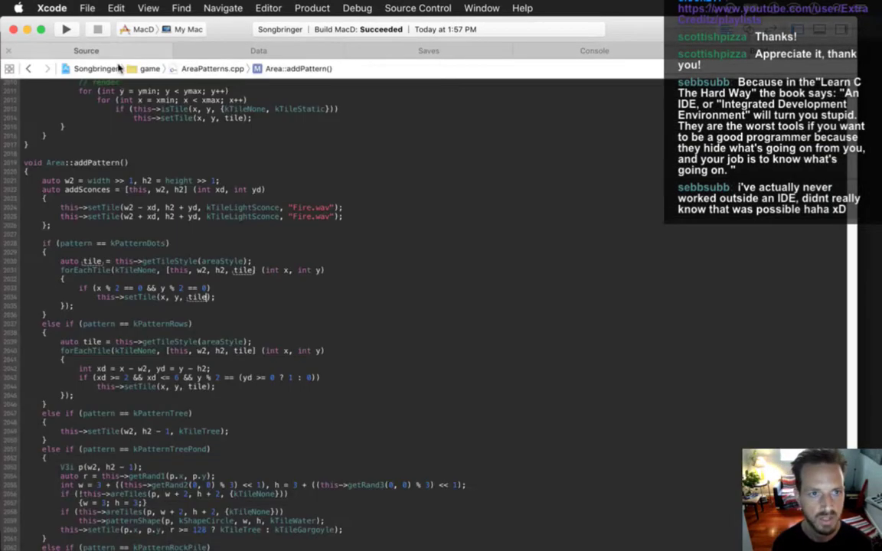
{"action": "key", "text": "super+Tab"}
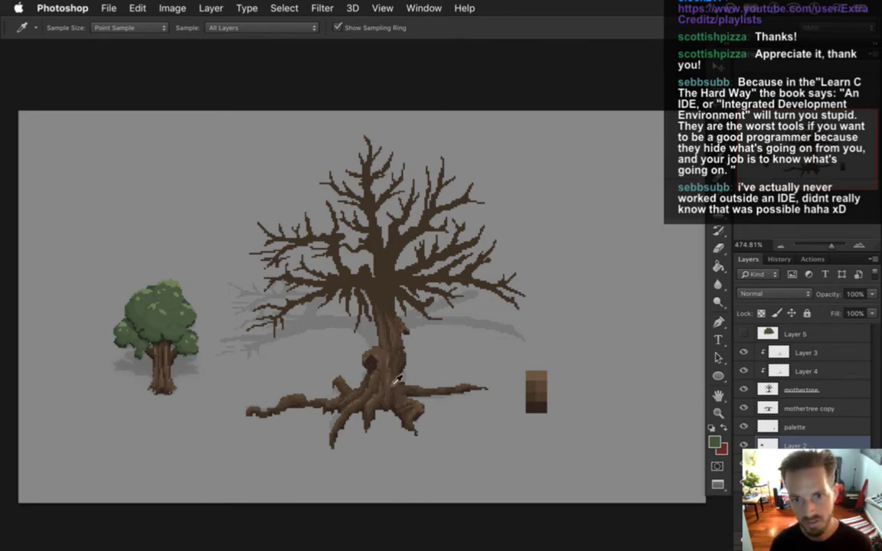
Step: Activate the Eraser and the mothertree layer, and examine the mother tree's branches and upper trunk up close
{"action": "scroll", "coordinate": [451, 260], "scroll_direction": "up", "scroll_amount": 5}
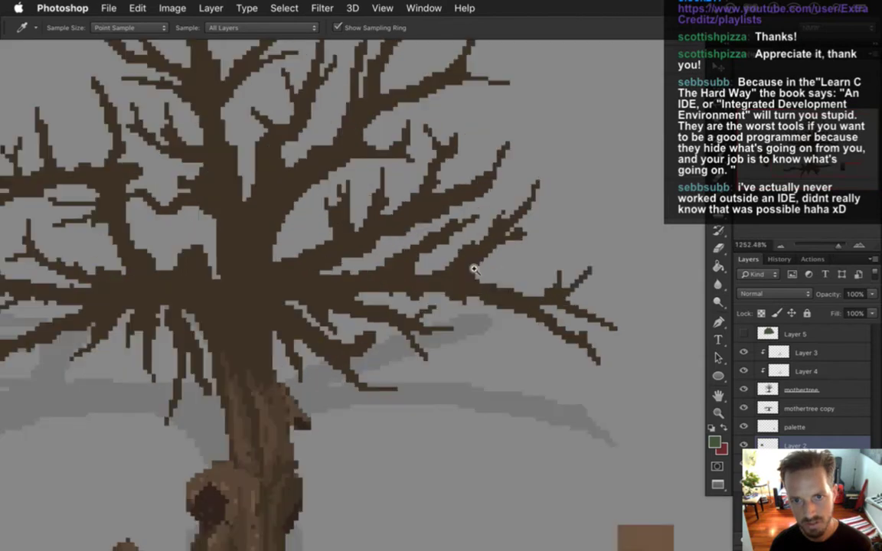
{"action": "scroll", "coordinate": [474, 264], "scroll_direction": "up", "scroll_amount": 2}
{"action": "key", "text": "e"}
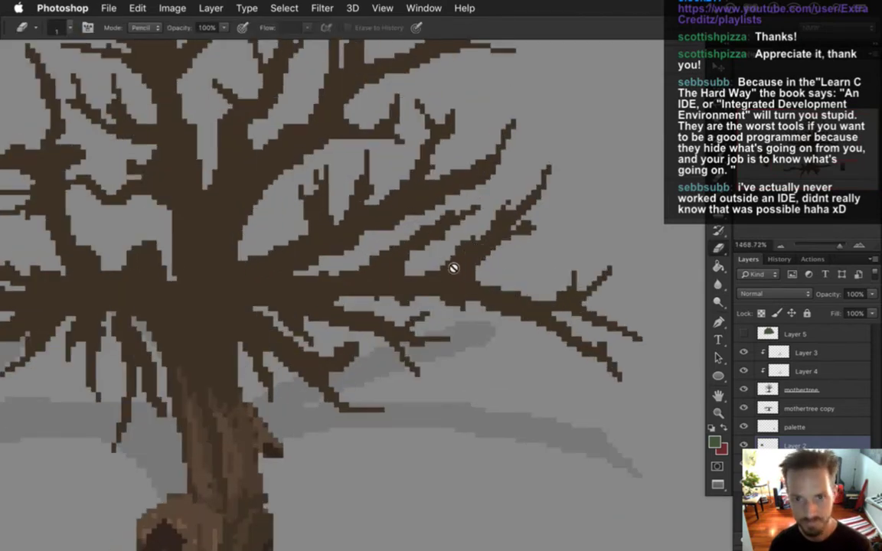
{"action": "left_click", "coordinate": [777, 392]}
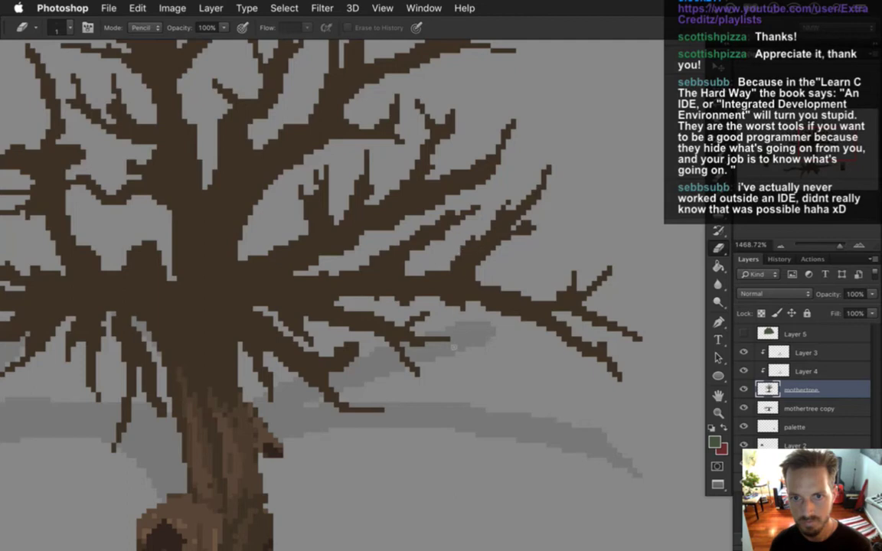
{"action": "scroll", "coordinate": [264, 431], "scroll_direction": "up", "scroll_amount": 2}
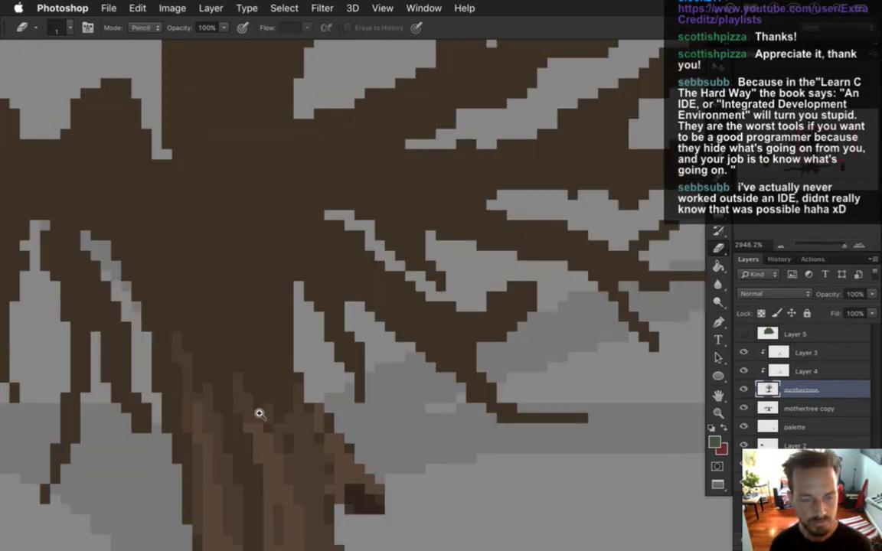
{"action": "scroll", "coordinate": [258, 413], "scroll_direction": "down", "scroll_amount": 5}
{"action": "scroll", "coordinate": [258, 414], "scroll_direction": "down", "scroll_amount": 2}
{"action": "left_click_drag", "start_coordinate": [235, 407], "coordinate": [351, 344]}
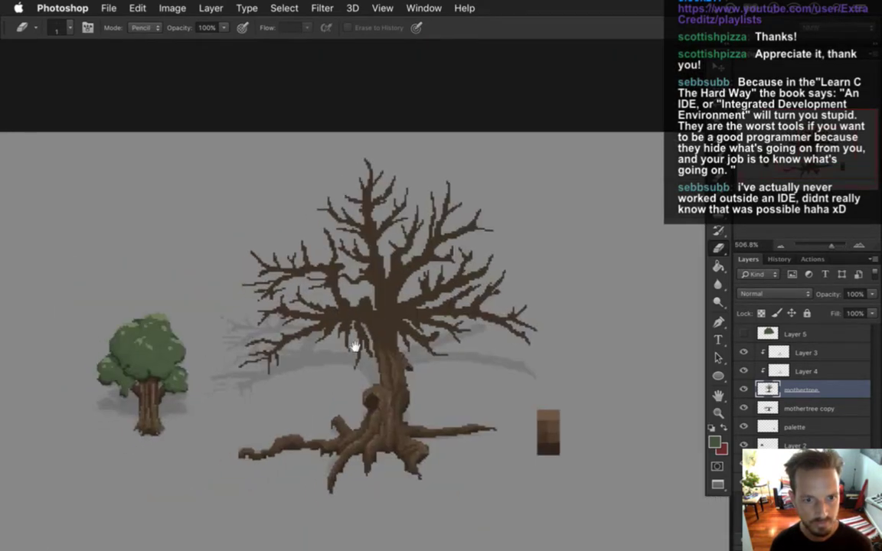
Step: Sample the dark brown from the mother tree's lower branches as the foreground colour and make Layer 4 active
{"action": "scroll", "coordinate": [387, 337], "scroll_direction": "up", "scroll_amount": 2}
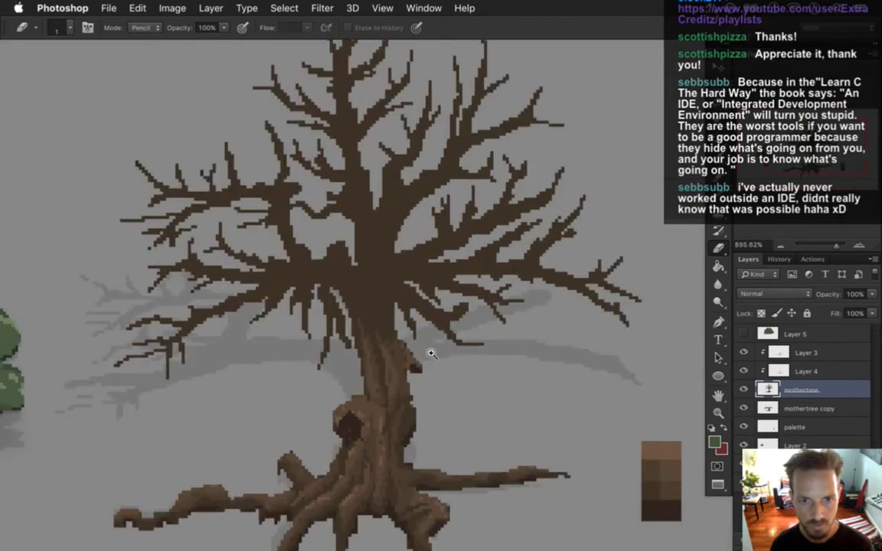
{"action": "key", "text": "i"}
{"action": "left_click", "coordinate": [328, 312]}
{"action": "left_click", "coordinate": [767, 373]}
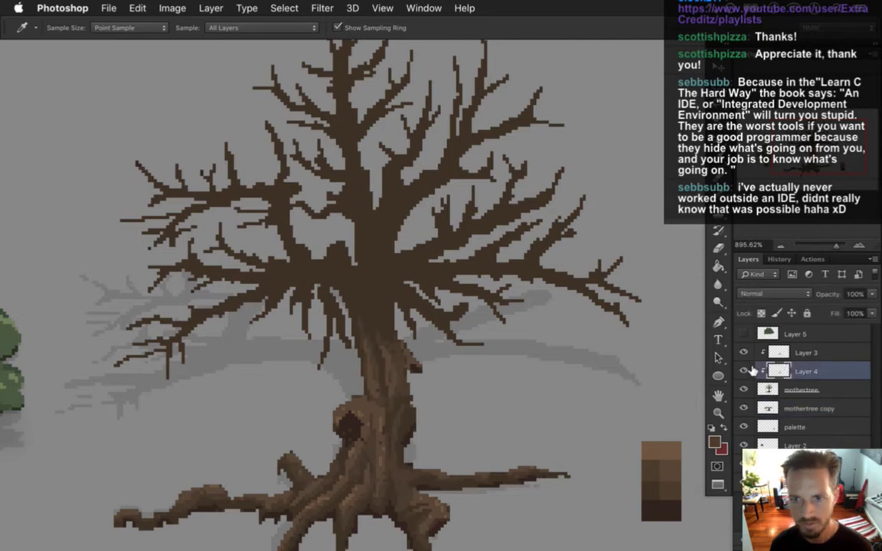
Step: Shade the tree trunk up to the main branch junction on Layer 4 with the Pencil, using a brown sampled from the trunk
{"action": "left_click", "coordinate": [745, 353]}
{"action": "left_click", "coordinate": [745, 353]}
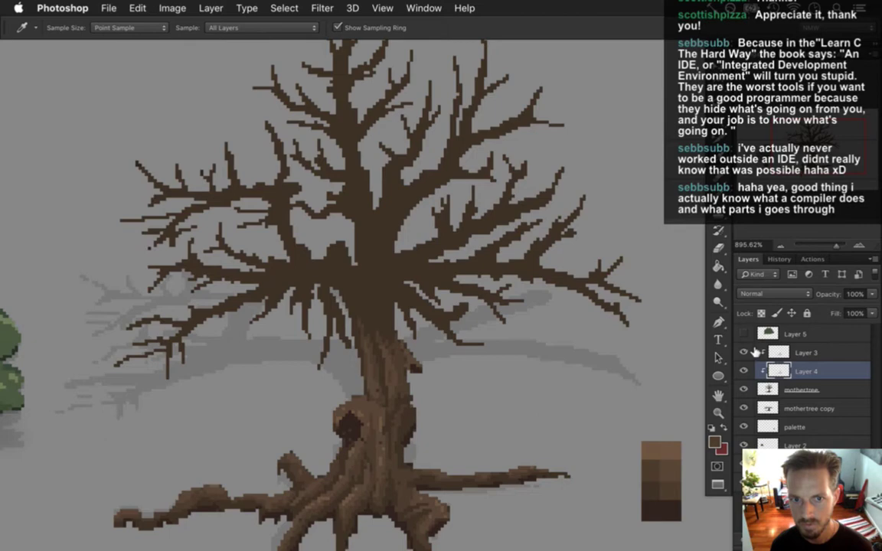
{"action": "left_click_drag", "start_coordinate": [374, 363], "coordinate": [373, 380]}
{"action": "left_click", "coordinate": [329, 300]}
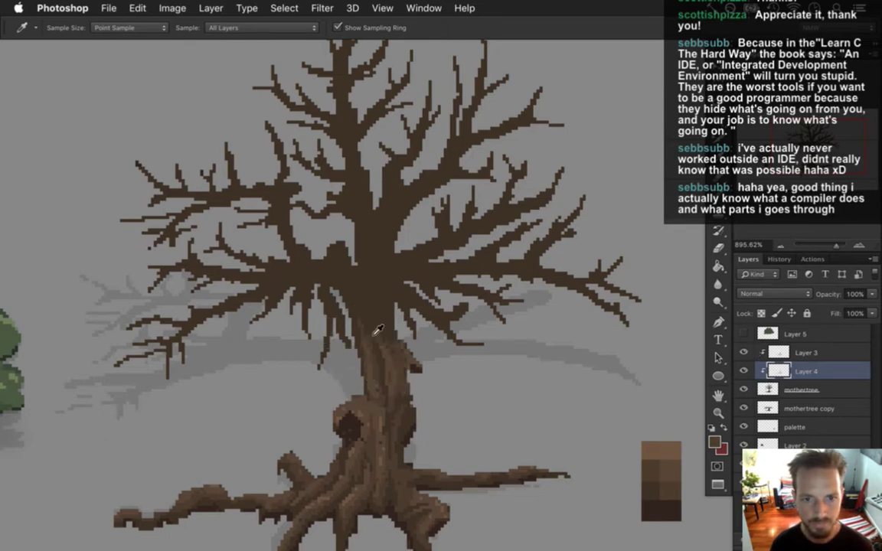
{"action": "left_click", "coordinate": [764, 379], "text": "alt"}
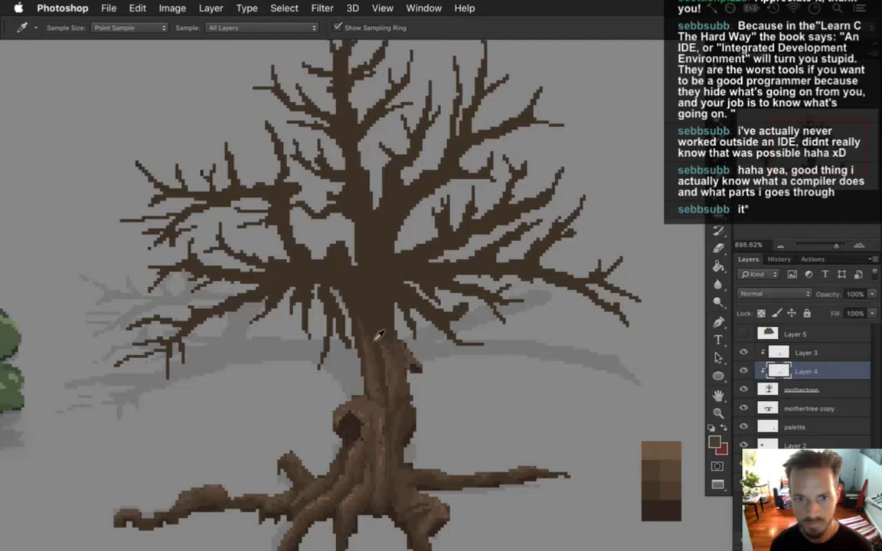
{"action": "key", "text": "b"}
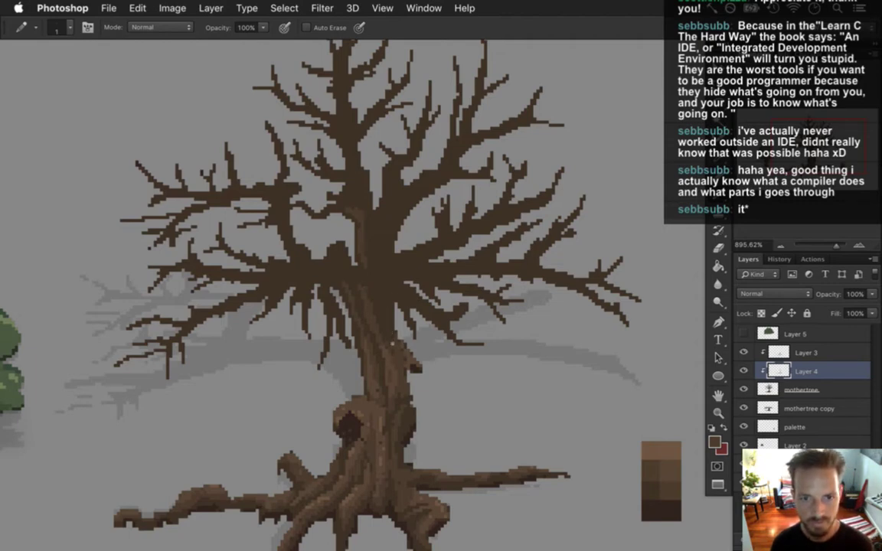
Step: Draw lighter bark highlights on Layer 3 along the upper trunk and the topmost branches with a sampled brown
{"action": "key", "text": "i"}
{"action": "left_click", "coordinate": [335, 345]}
{"action": "left_click", "coordinate": [781, 354]}
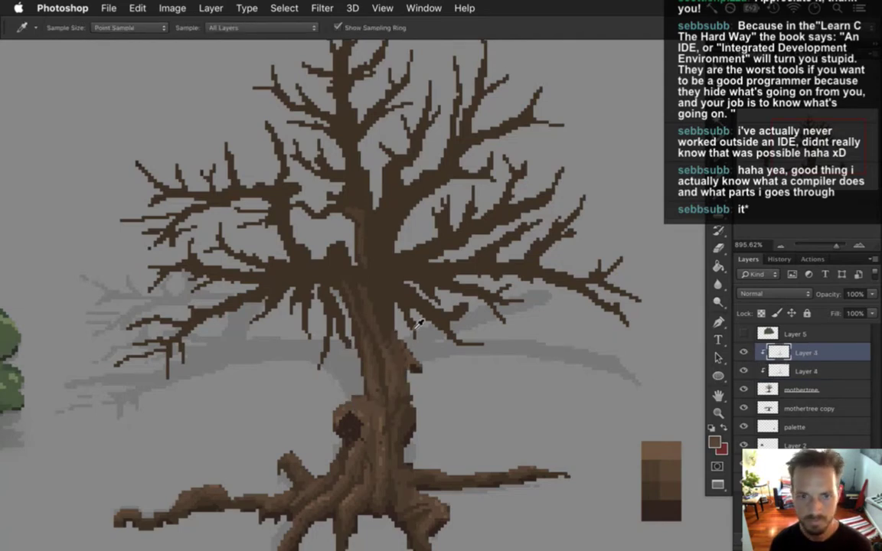
{"action": "key", "text": "b"}
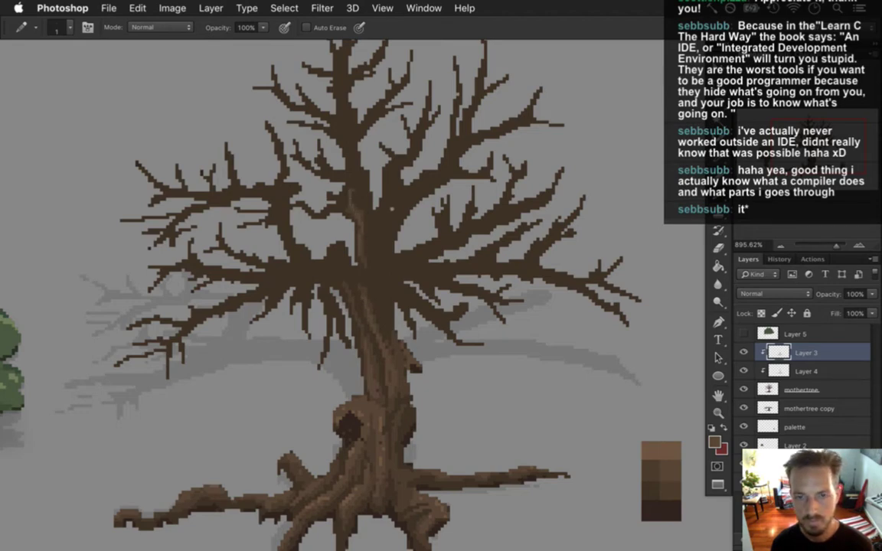
{"action": "left_click_drag", "start_coordinate": [369, 142], "coordinate": [399, 227]}
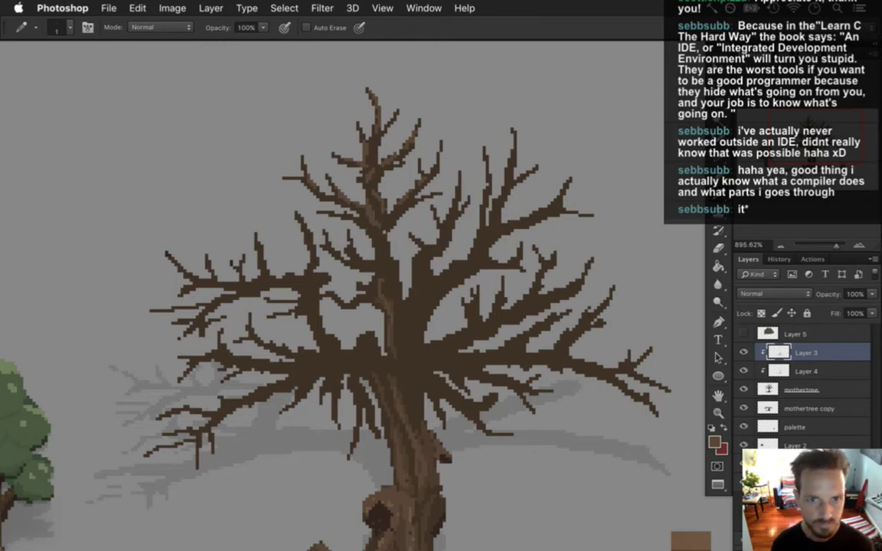
Step: Sample a brown from the upper trunk and pencil bark texture where it meets the middle branches
{"action": "key", "text": "e"}
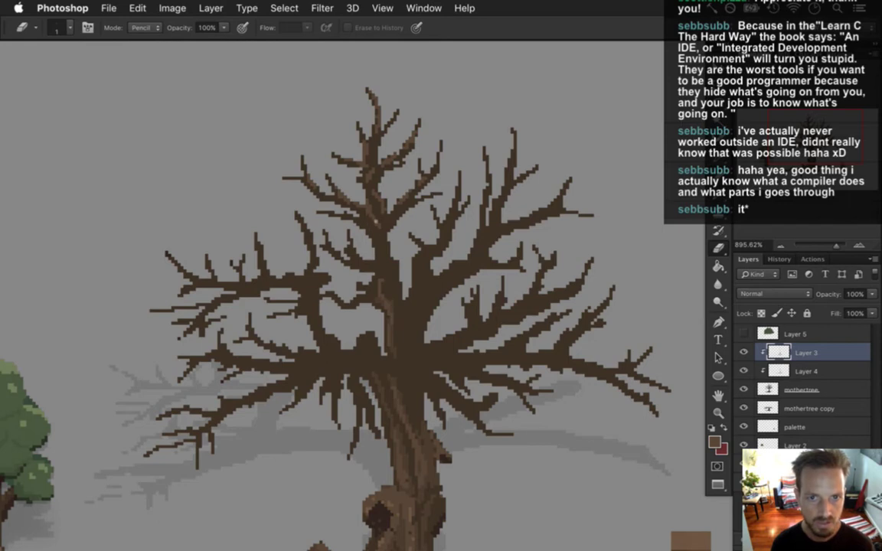
{"action": "key", "text": "i"}
{"action": "left_click", "coordinate": [332, 191]}
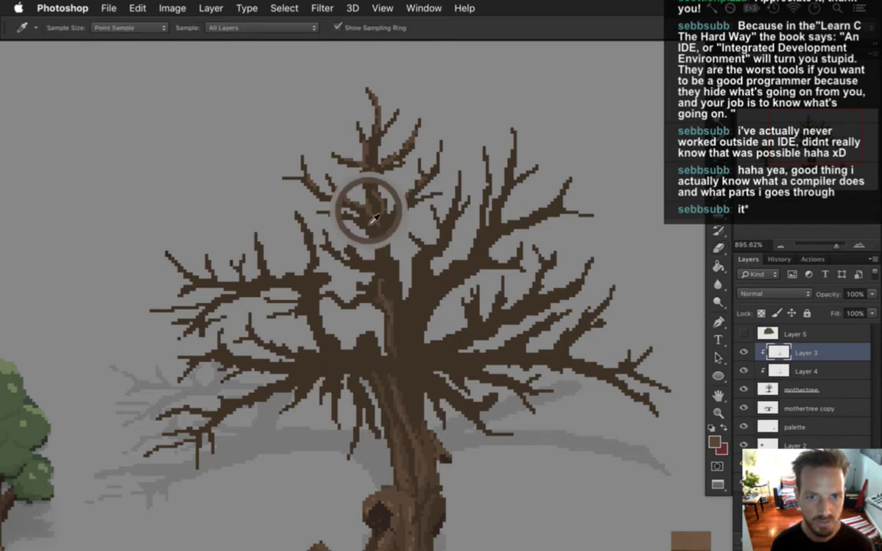
{"action": "key", "text": "b"}
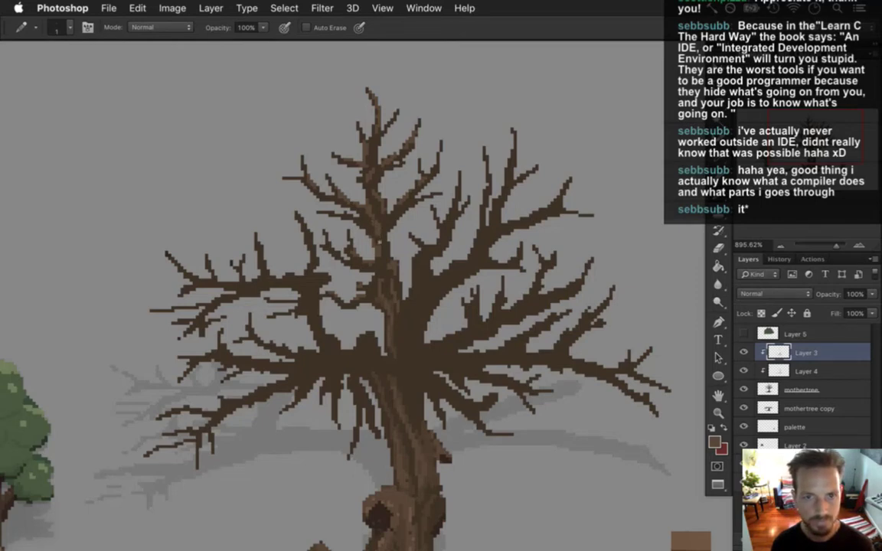
Step: Pencil lighter brown highlights along the tree's left-hand branches and the stubs above the branch junction on Layer 3
{"action": "key", "text": "e"}
{"action": "left_click_drag", "start_coordinate": [305, 295], "coordinate": [350, 266]}
{"action": "scroll", "coordinate": [366, 316], "scroll_direction": "up", "scroll_amount": 2}
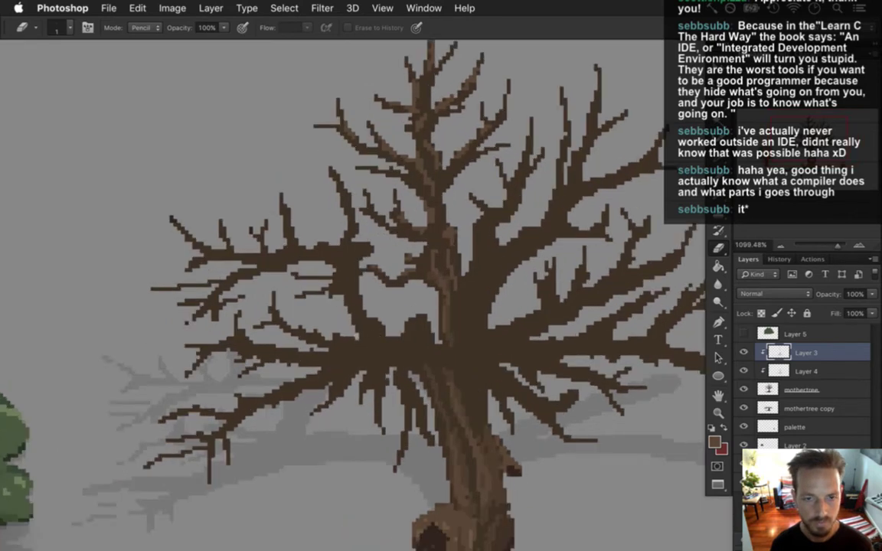
{"action": "key", "text": "b"}
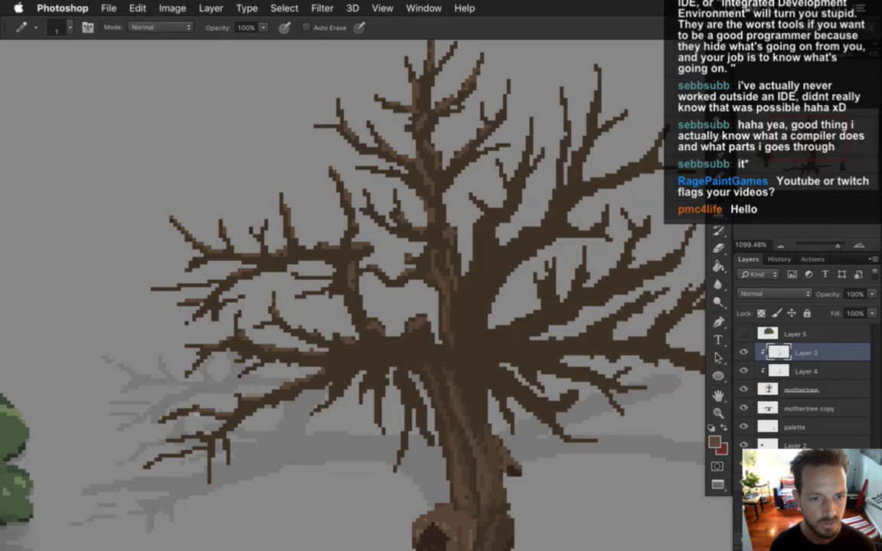
Step: Add bark highlights to the lower-left limbs, their hanging twigs and the junction with the trunk on Layer 3
{"action": "key", "text": "e"}
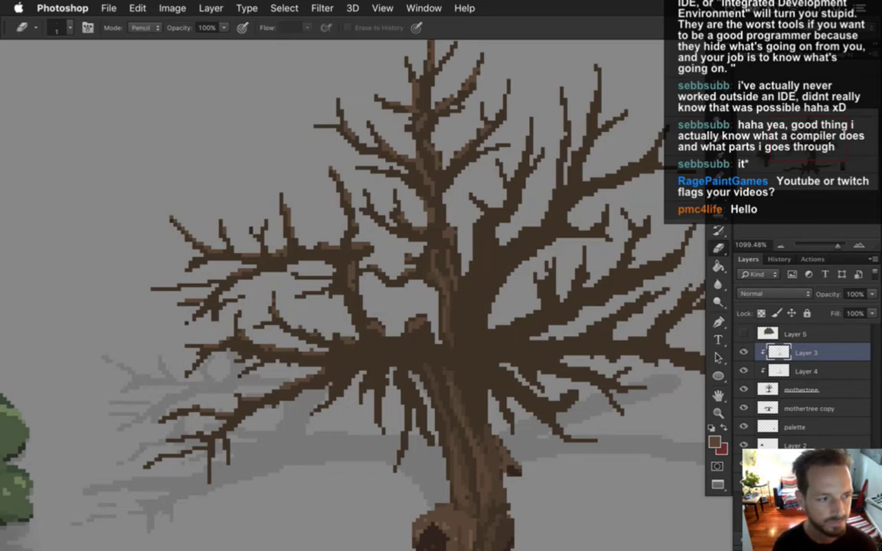
{"action": "key", "text": "b"}
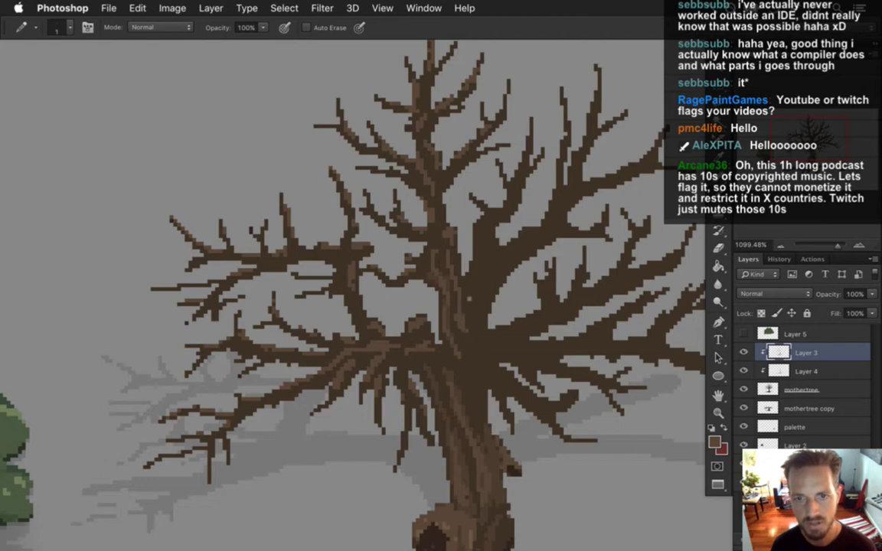
{"action": "scroll", "coordinate": [461, 294], "scroll_direction": "right", "scroll_amount": 3}
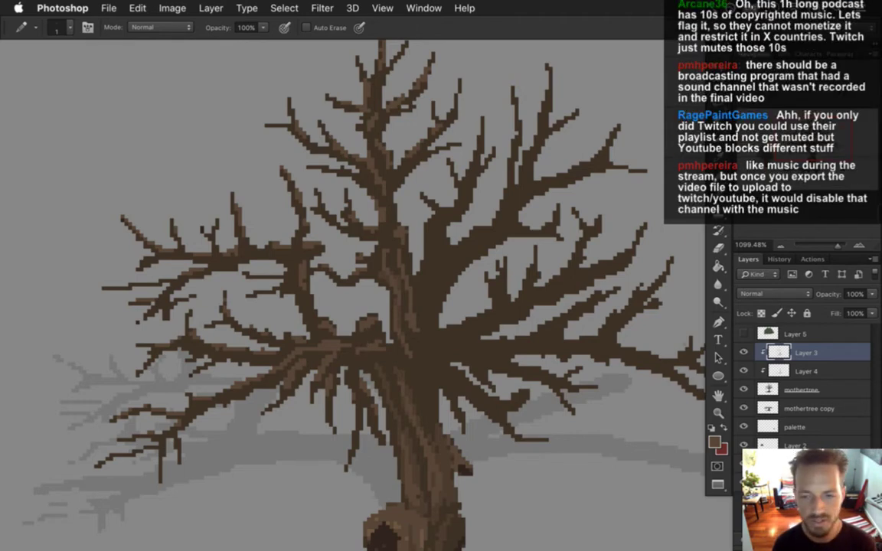
{"action": "mouse_move", "coordinate": [876, 299]}
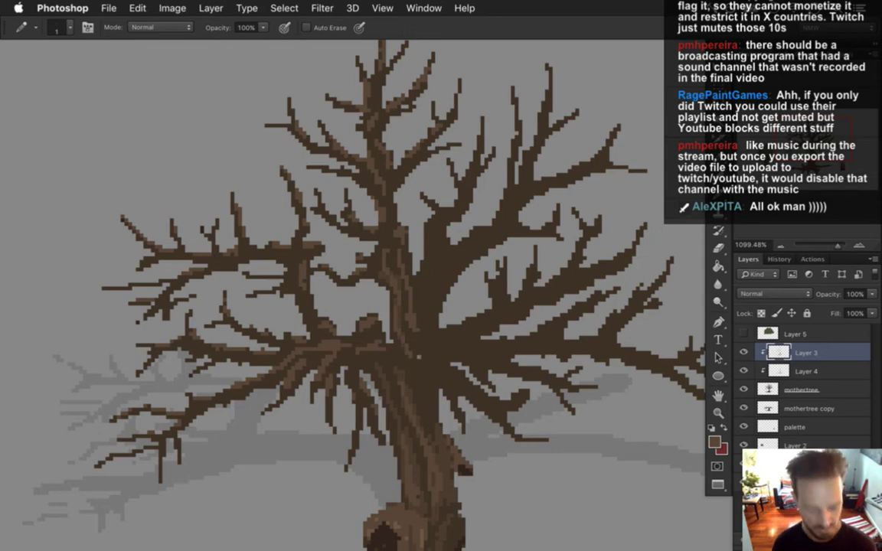
{"action": "left_click_drag", "start_coordinate": [448, 354], "coordinate": [393, 310]}
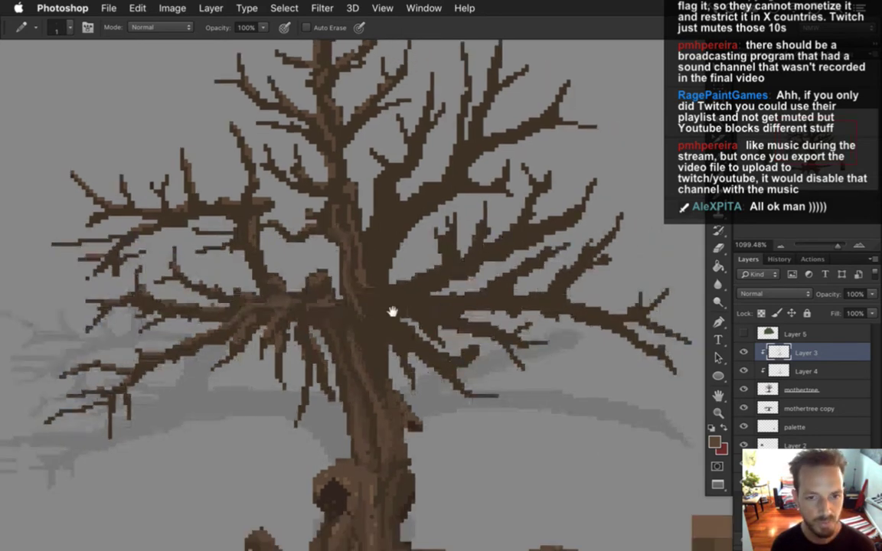
Step: Switch to Xcode, run the Songbringer project and enable invincibility in the game
{"action": "key", "text": "super+Tab"}
{"action": "key", "text": "super+r"}
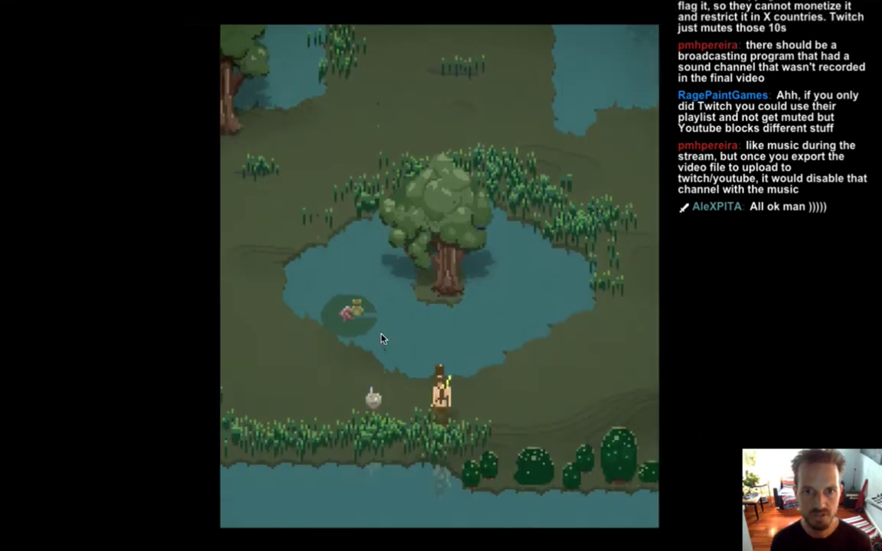
{"action": "key", "text": "a"}
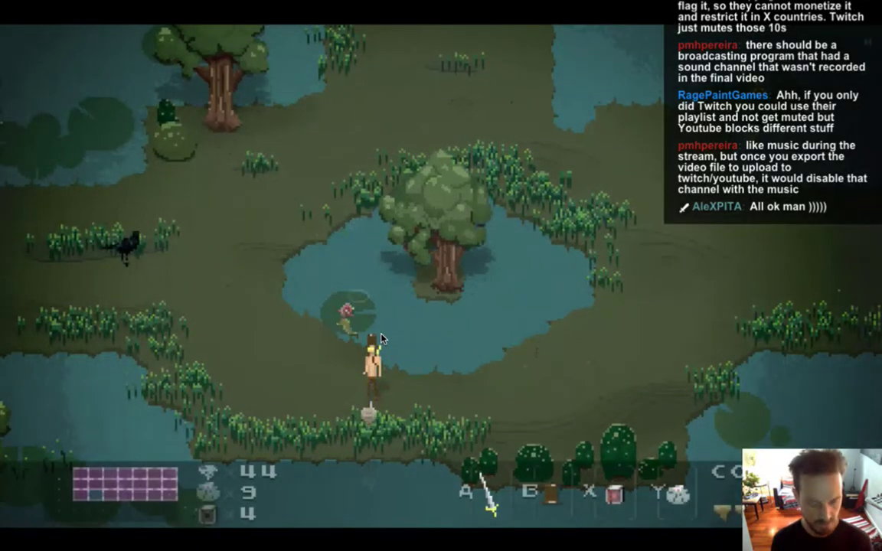
{"action": "key", "text": "i"}
{"action": "key", "text": "a"}
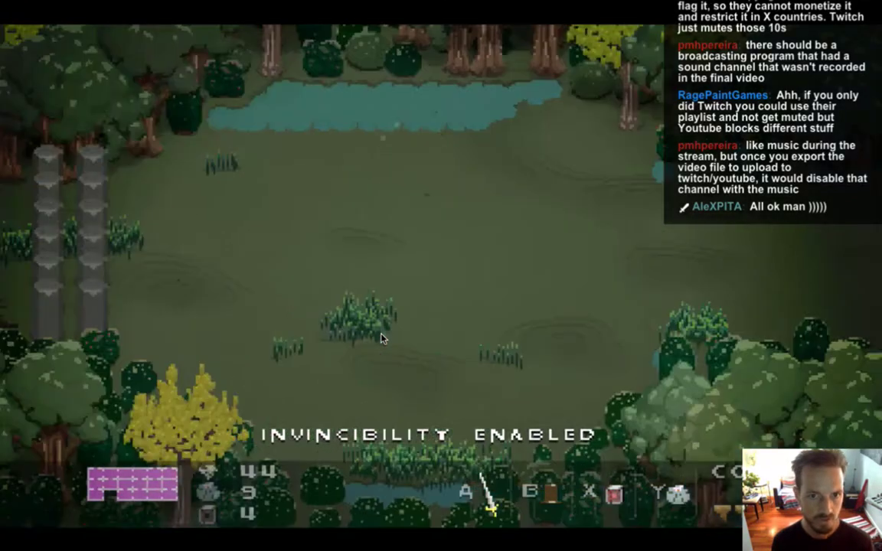
Step: Walk through the game's dark forest areas to examine the bare trees, and quit the game
{"action": "key", "text": "d"}
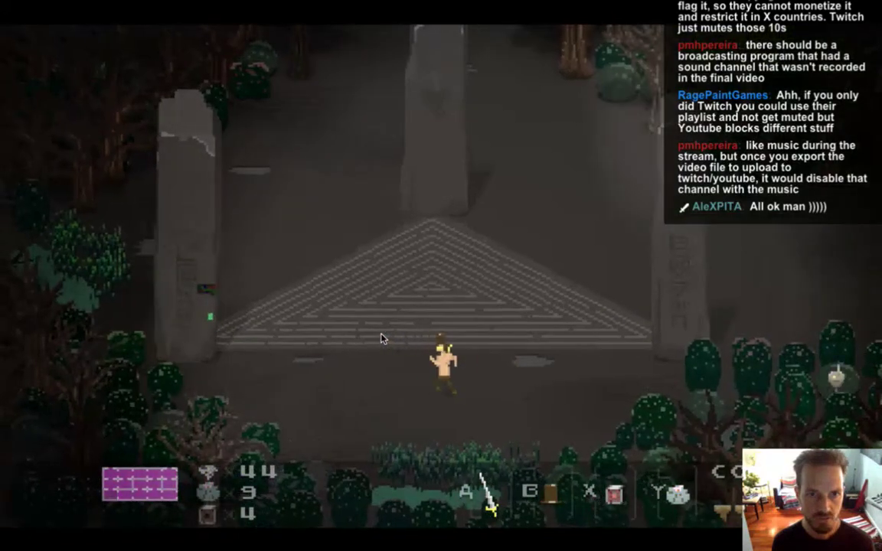
{"action": "key", "text": "a"}
{"action": "key", "text": "w"}
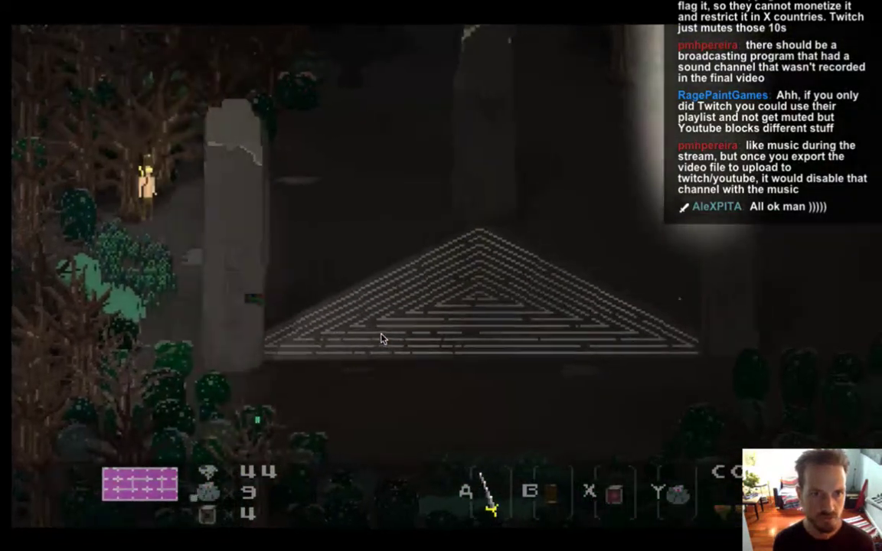
{"action": "key", "text": "w"}
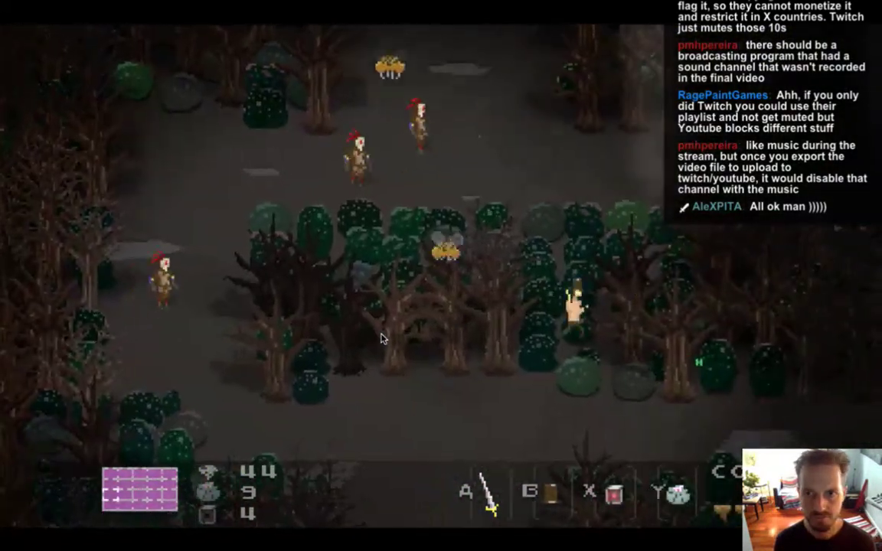
{"action": "key", "text": "w"}
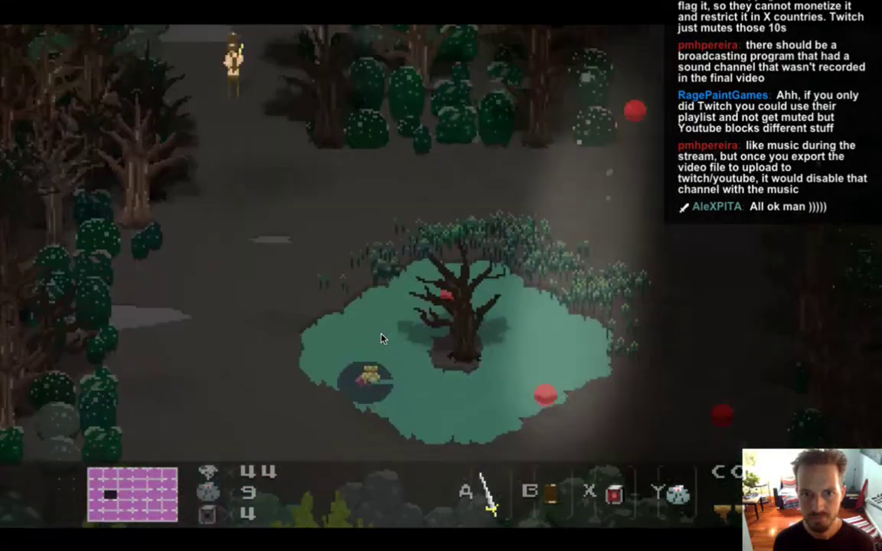
{"action": "key", "text": "w"}
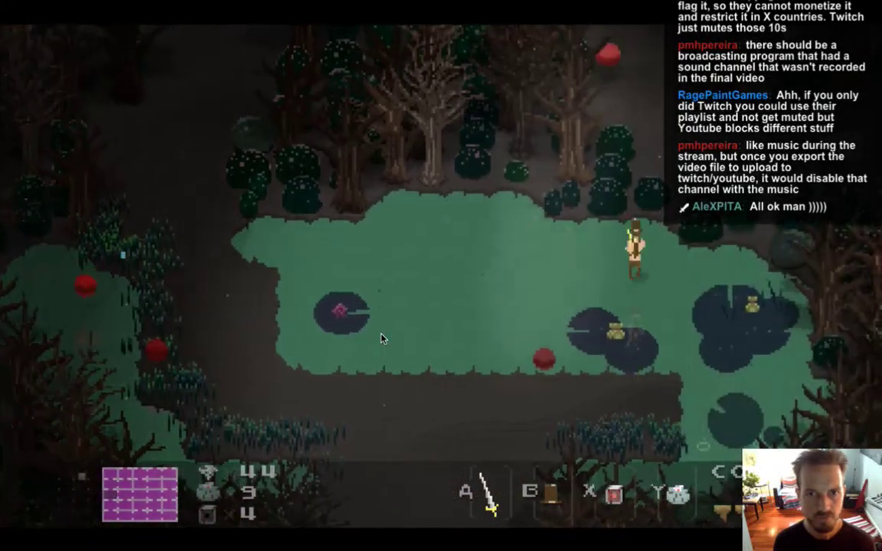
{"action": "key", "text": "w"}
{"action": "key", "text": "d"}
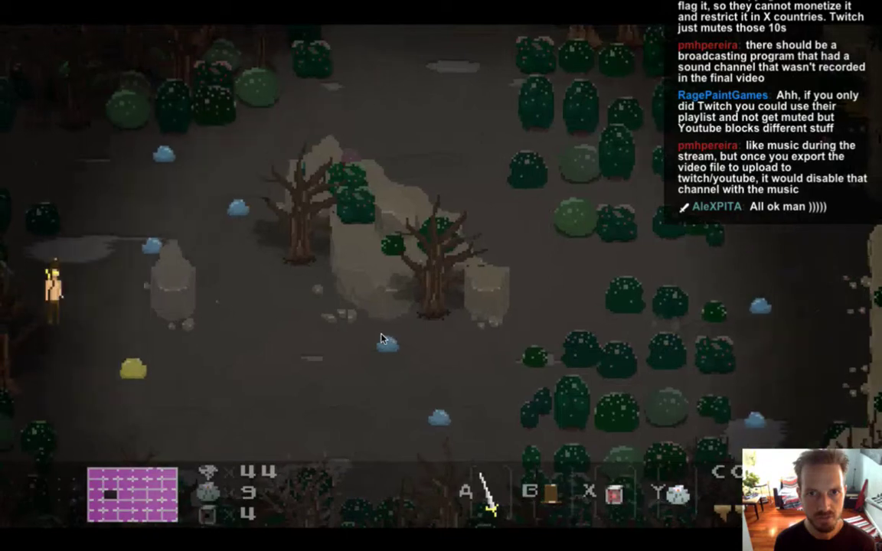
{"action": "key", "text": "d"}
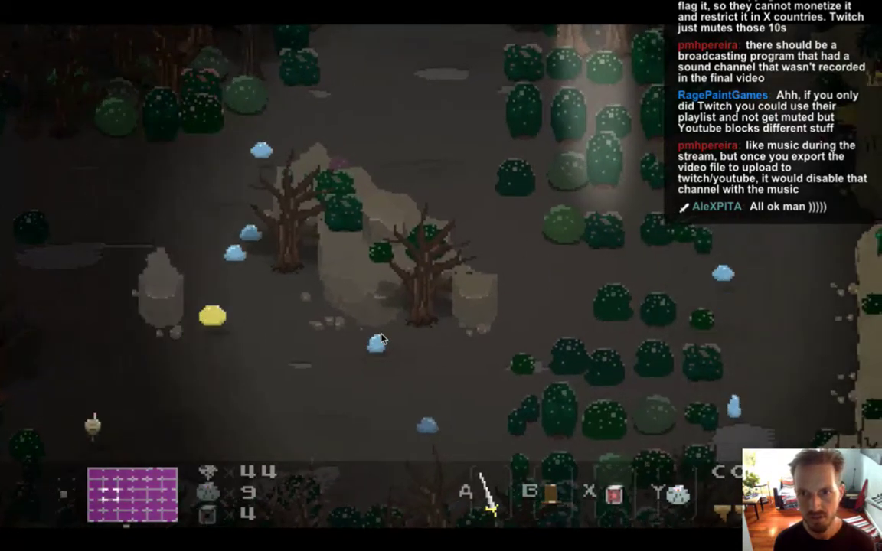
{"action": "key", "text": "d"}
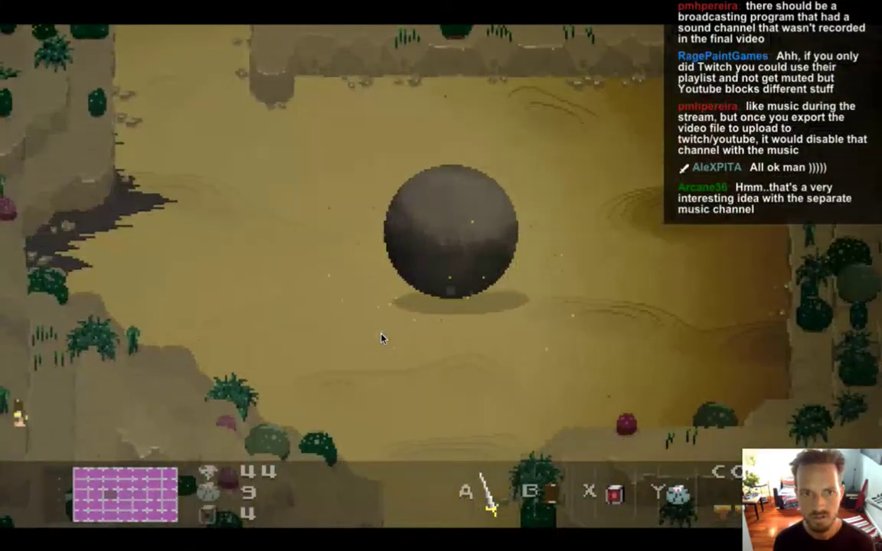
{"action": "key", "text": "d"}
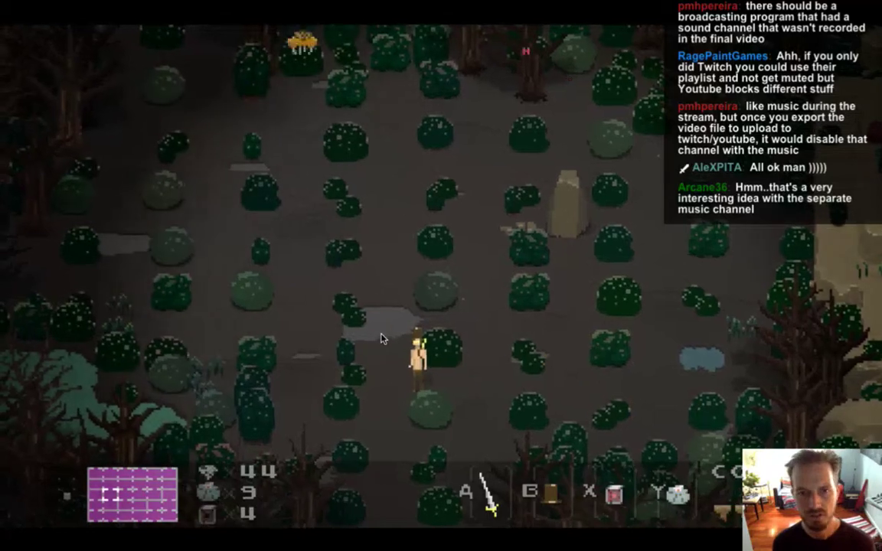
{"action": "key", "text": "w"}
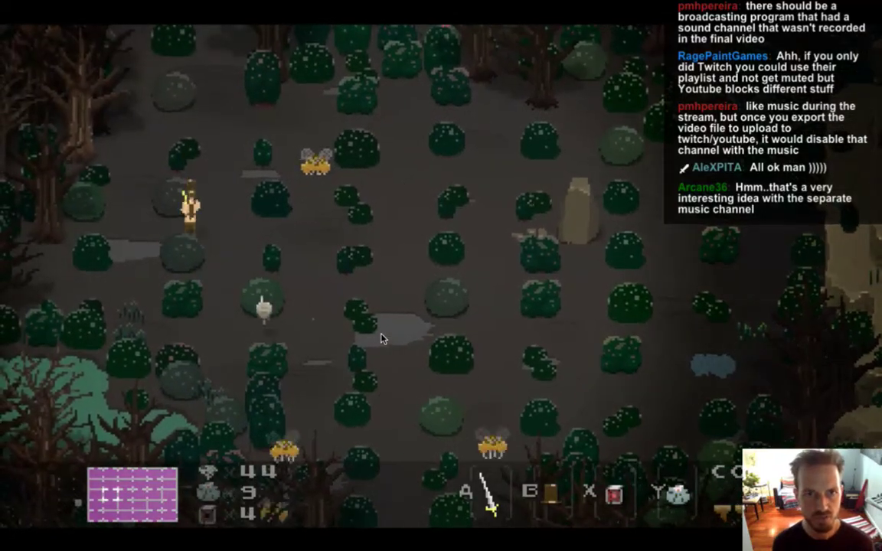
{"action": "key", "text": "d"}
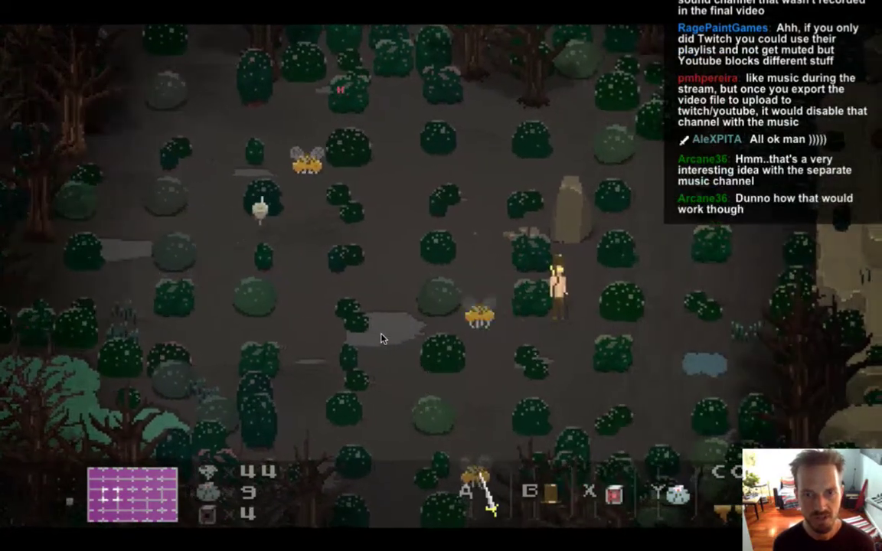
{"action": "key", "text": "a"}
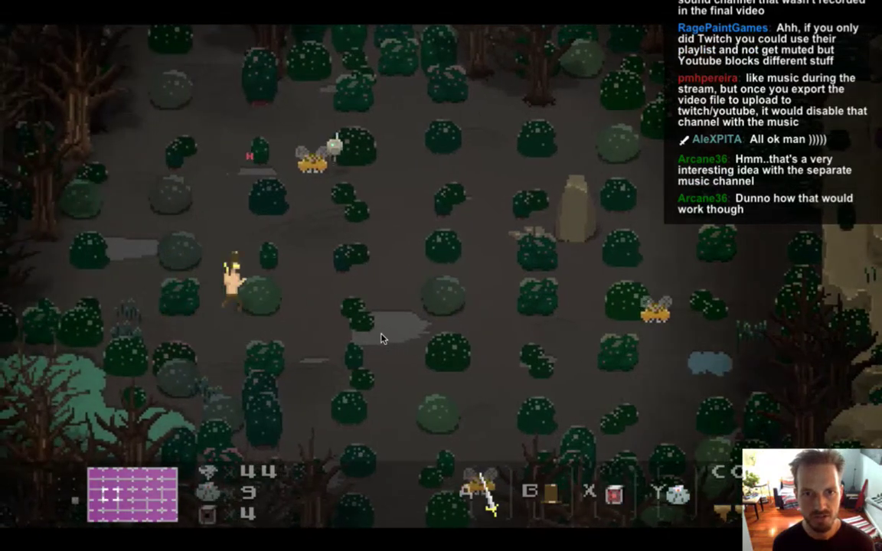
{"action": "key", "text": "super+q"}
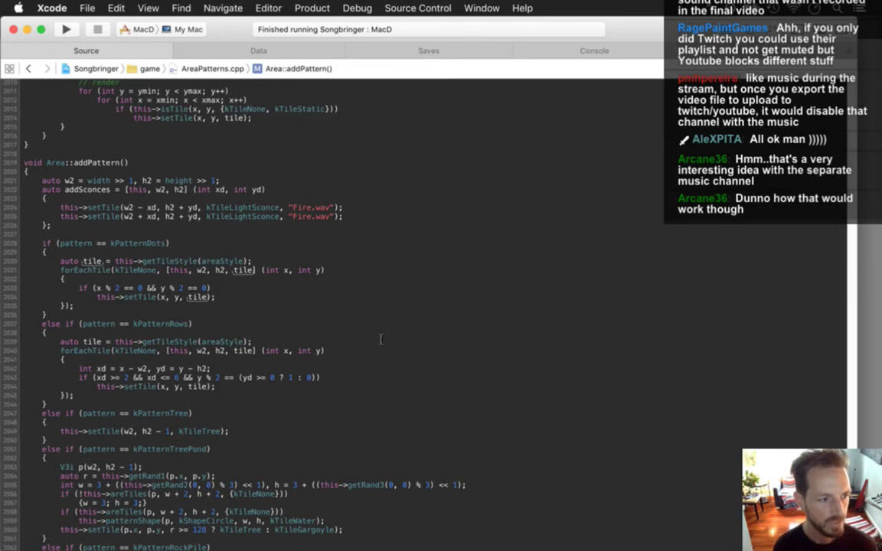
Step: Switch to Photoshop and pencil sampled lighter-brown bark highlights along the tree's upper-right limb, its branches and twigs on Layer 3
{"action": "key", "text": "super+Tab"}
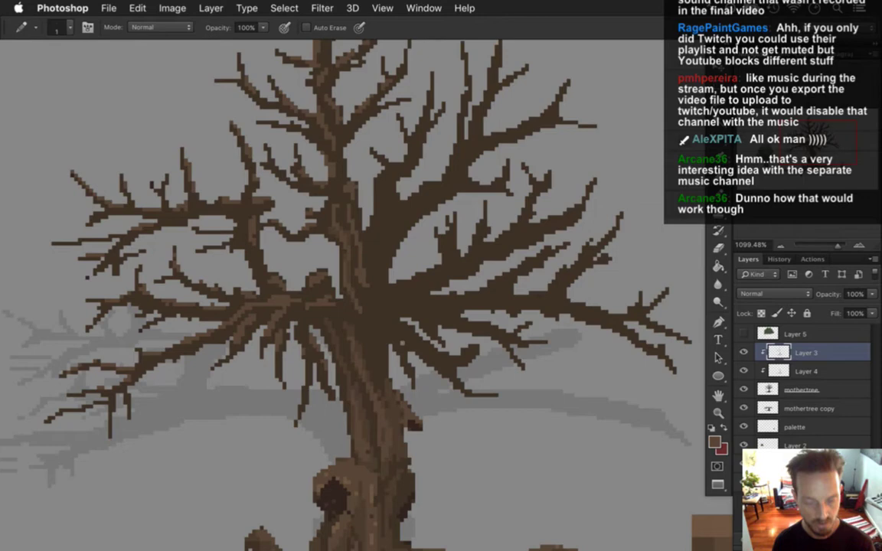
{"action": "key", "text": "i"}
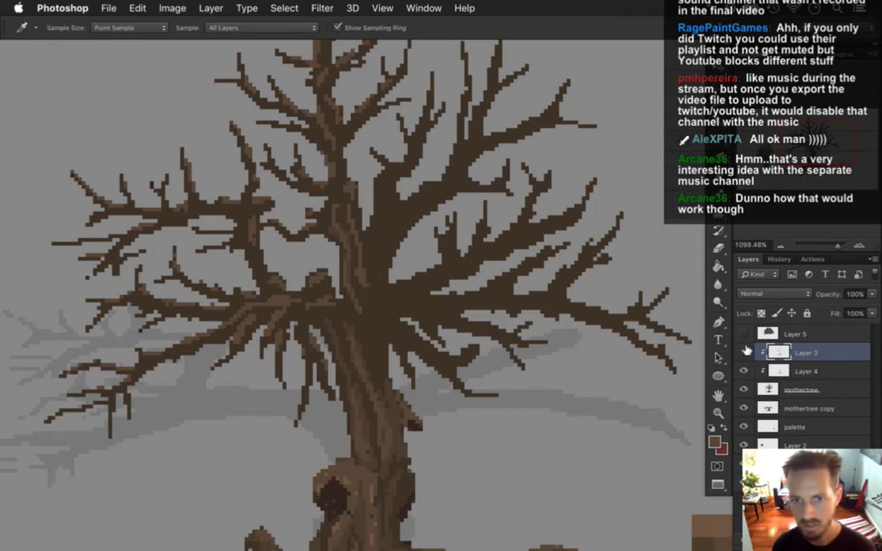
{"action": "key", "text": "b"}
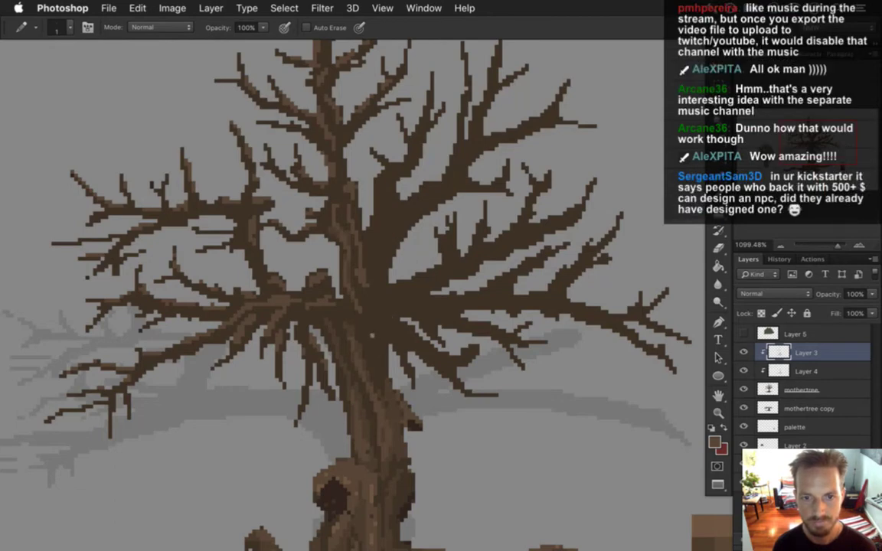
{"action": "key", "text": "e"}
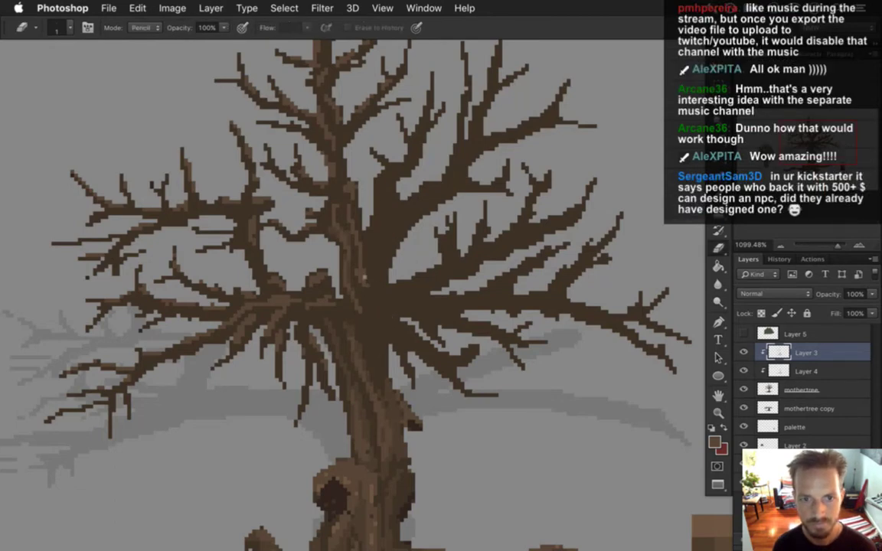
{"action": "key", "text": "i"}
{"action": "left_click", "coordinate": [325, 239]}
{"action": "key", "text": "b"}
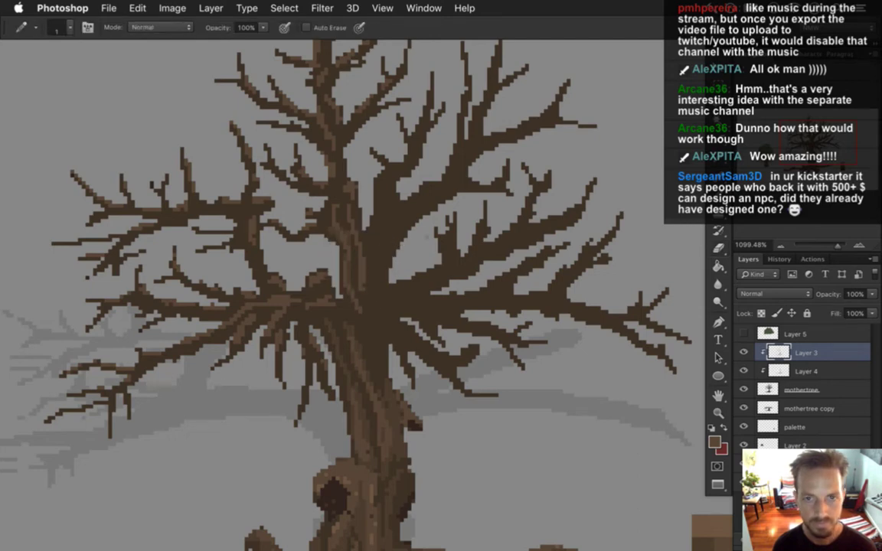
{"action": "left_click_drag", "start_coordinate": [430, 138], "coordinate": [386, 222]}
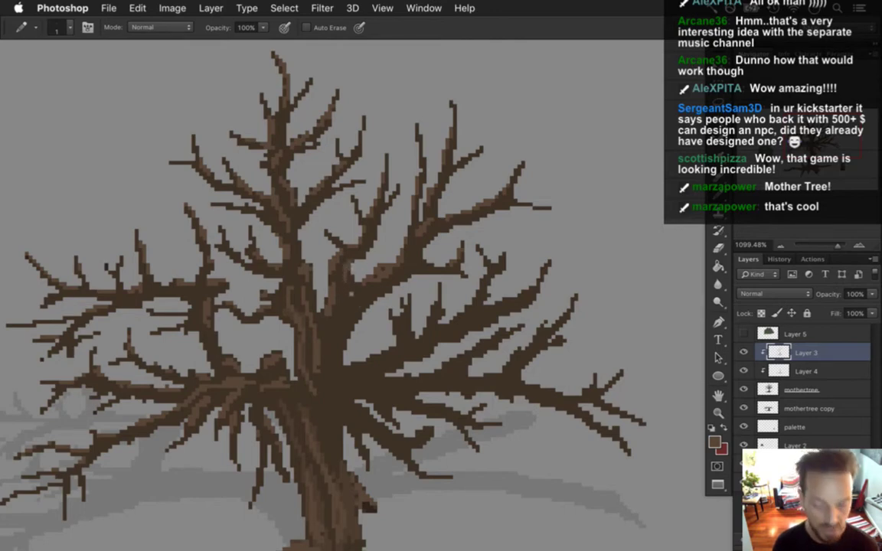
Step: Refine the bark highlights at the base of the upper-right limb and extend them along the branch just below it on Layer 3
{"action": "key", "text": "e"}
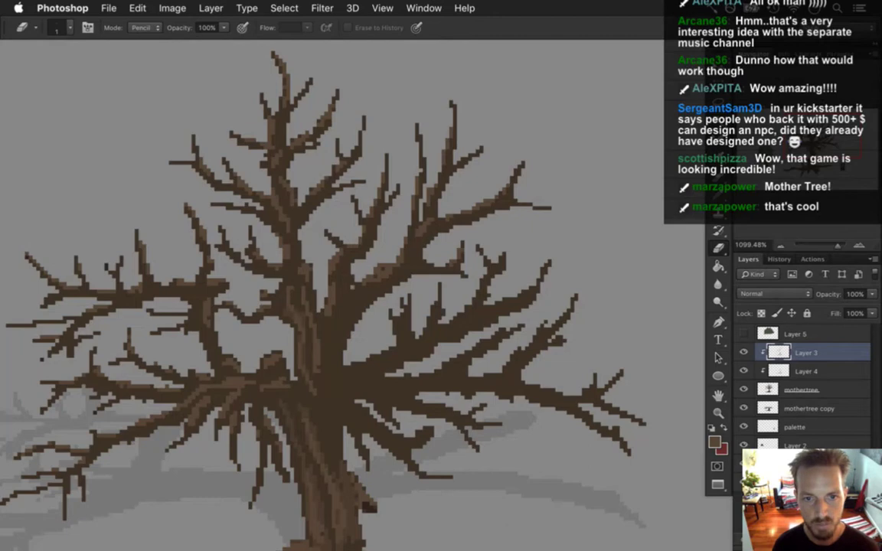
{"action": "key", "text": "i"}
{"action": "left_click", "coordinate": [300, 267]}
{"action": "key", "text": "b"}
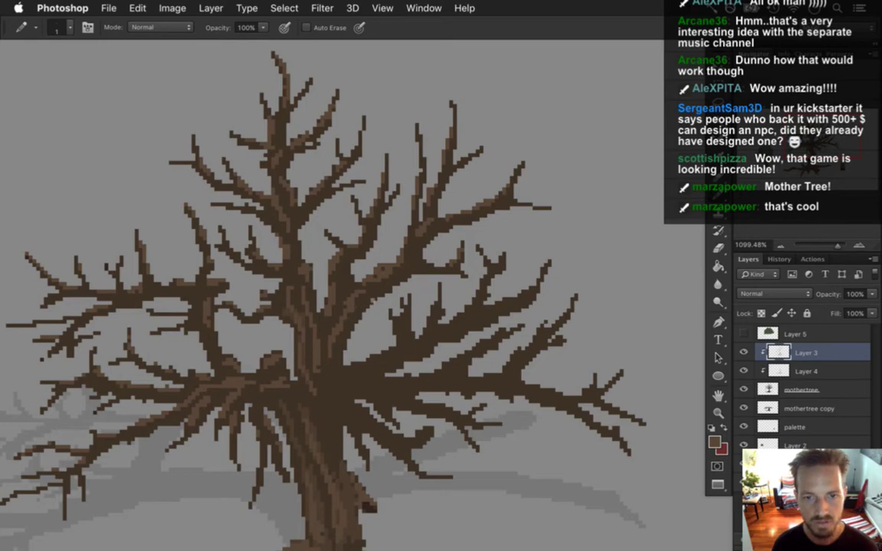
{"action": "left_click", "coordinate": [317, 336], "text": "alt"}
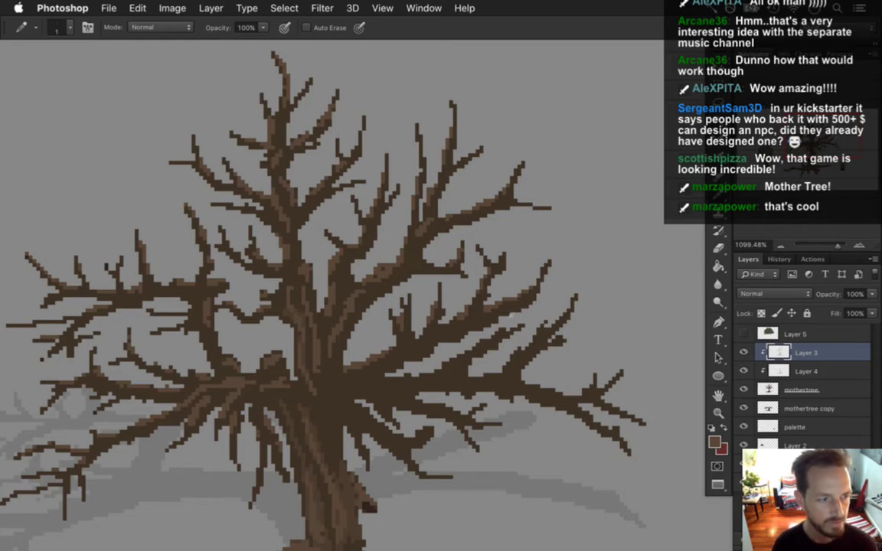
Step: Switch to the running Songbringer game and walk from the tree pond east into the neighbouring swamp area
{"action": "key", "text": "super+Tab"}
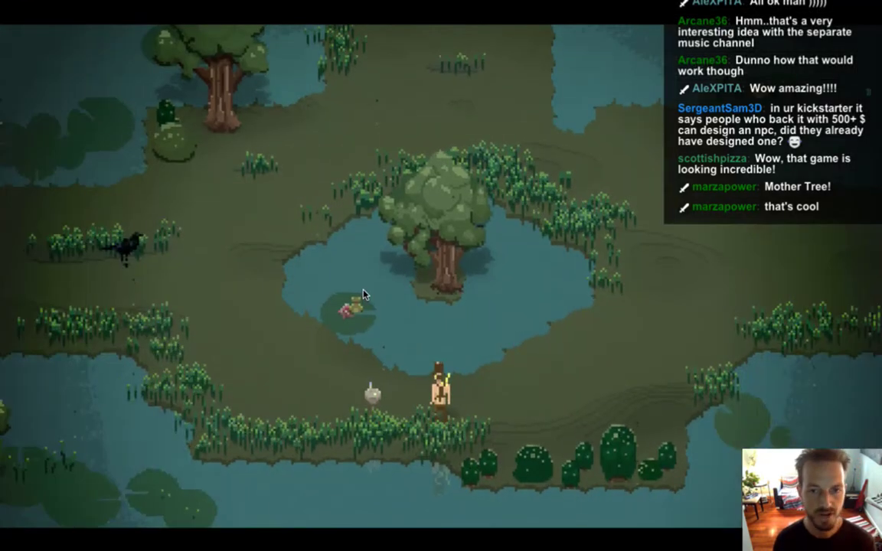
{"action": "key", "text": "Up"}
{"action": "key", "text": "Right"}
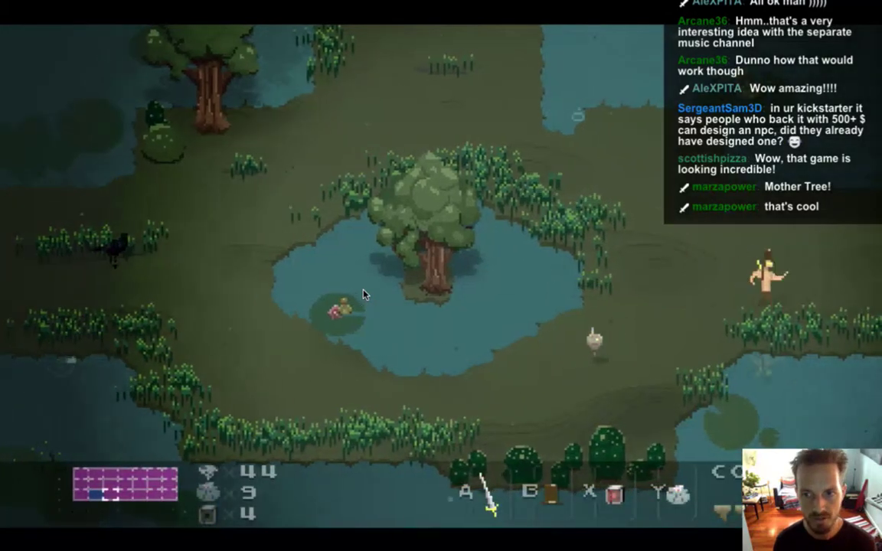
{"action": "key", "text": "Right"}
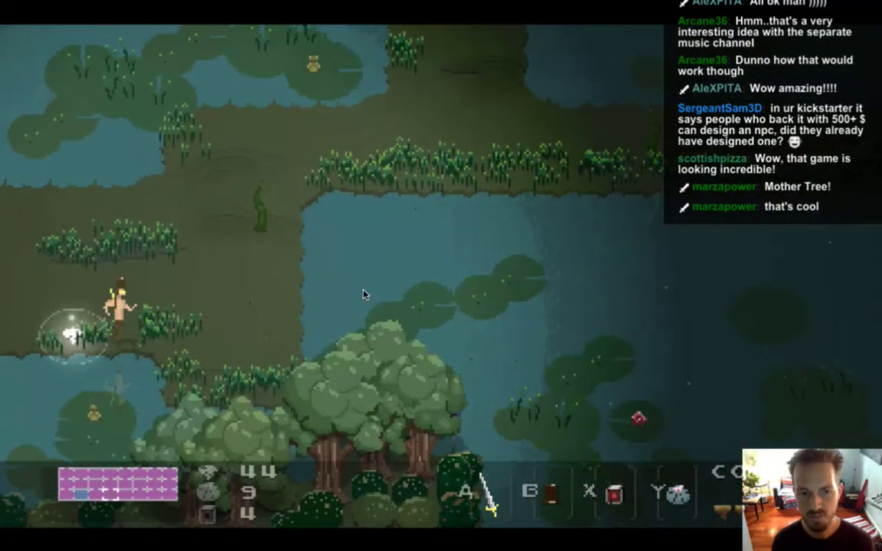
{"action": "key", "text": "Right"}
{"action": "key", "text": "Left"}
{"action": "key", "text": "Right"}
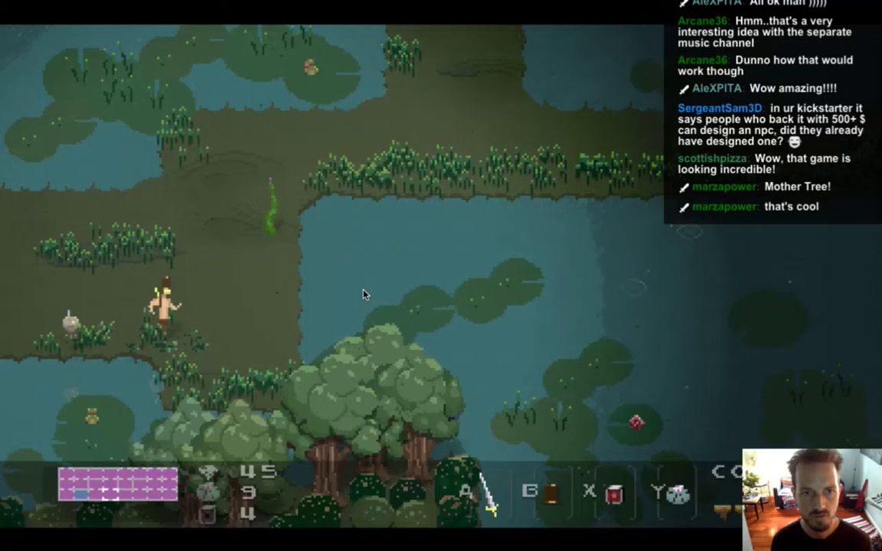
Step: Attack the green tentacle plant beside the swamp water with the sword
{"action": "key", "text": "Up"}
{"action": "key", "text": "Left"}
{"action": "key", "text": "Right"}
{"action": "key", "text": "x"}
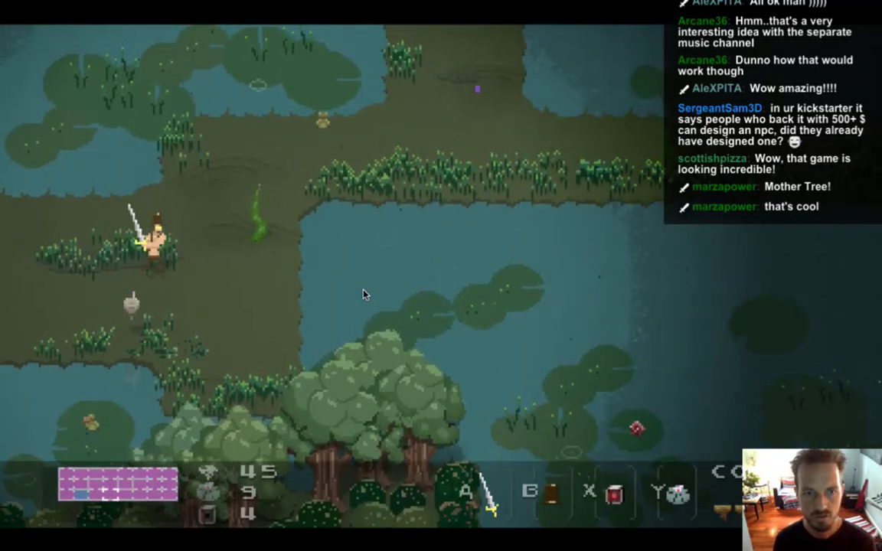
{"action": "key", "text": "Up"}
{"action": "key", "text": "x"}
{"action": "key", "text": "Down"}
{"action": "key", "text": "Right"}
{"action": "key", "text": "x"}
{"action": "key", "text": "Up"}
{"action": "key", "text": "x"}
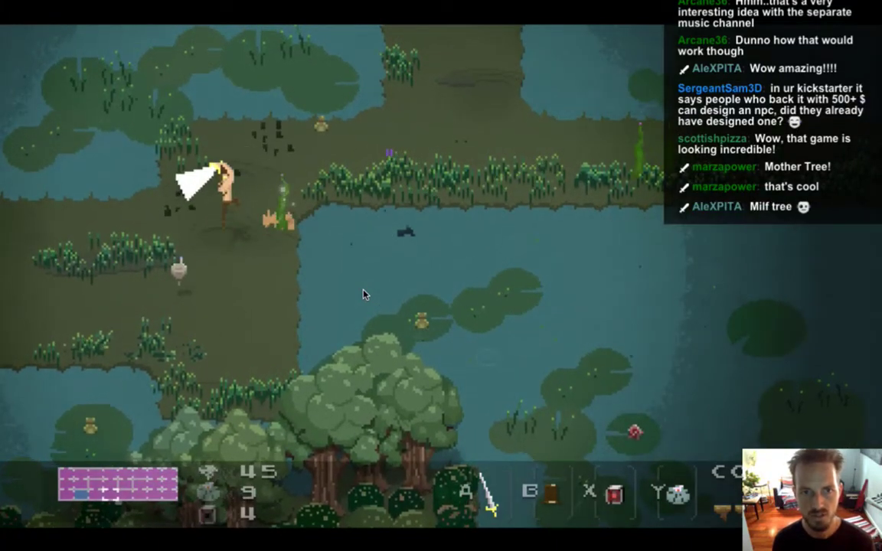
{"action": "key", "text": "Up"}
{"action": "key", "text": "x"}
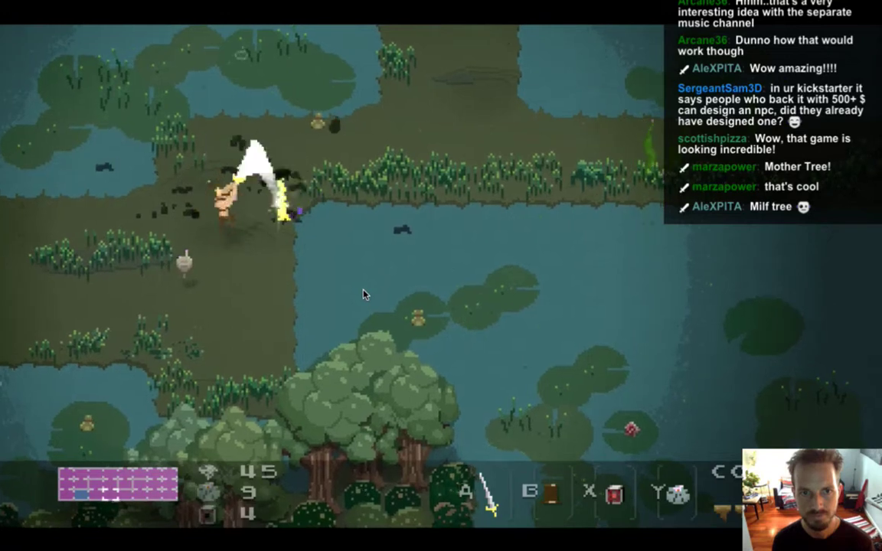
Step: Walk along the swamp path, go north into the clearing with the four floating boulders, and quit the game
{"action": "key", "text": "Up"}
{"action": "key", "text": "Right"}
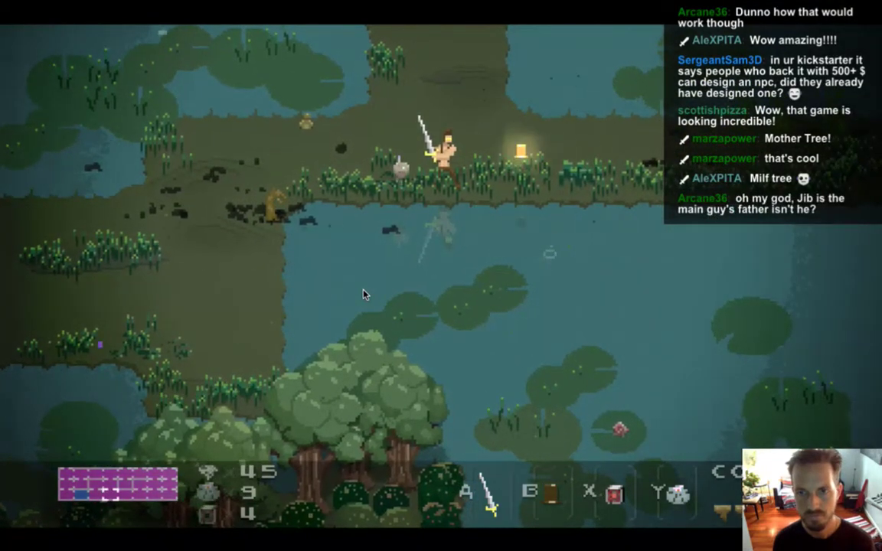
{"action": "key", "text": "Up"}
{"action": "key", "text": "Right"}
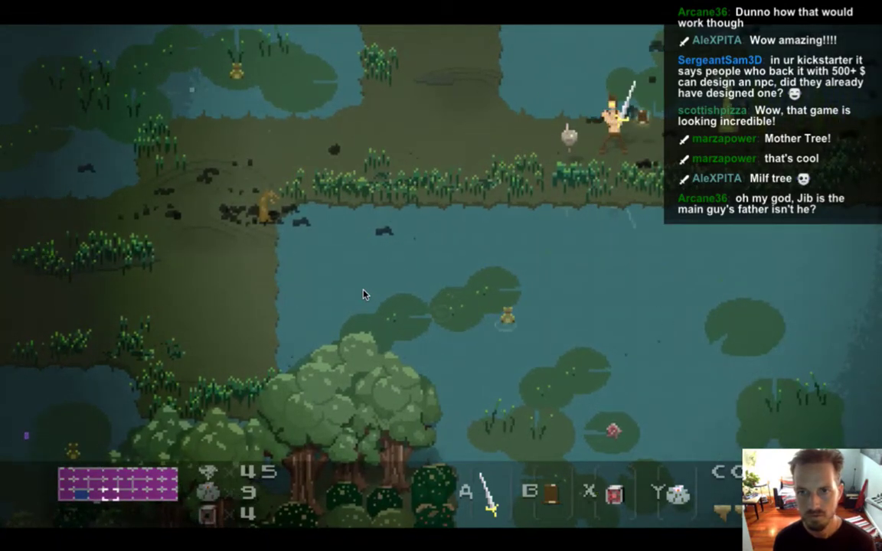
{"action": "key", "text": "Left"}
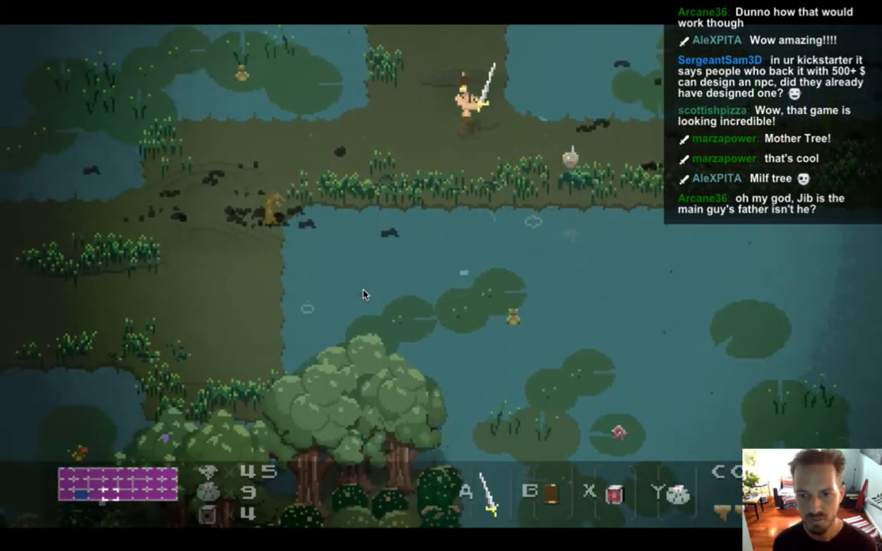
{"action": "key", "text": "Up"}
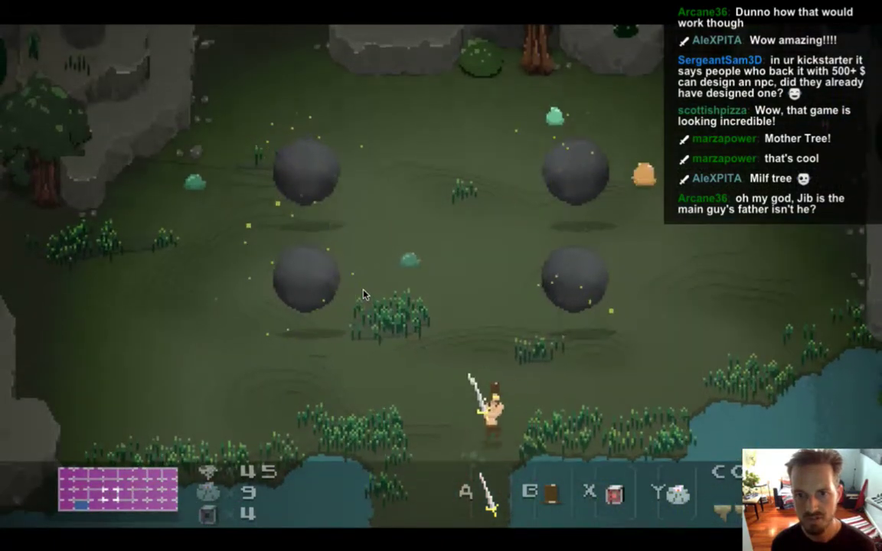
{"action": "key", "text": "Right"}
{"action": "key", "text": "Left"}
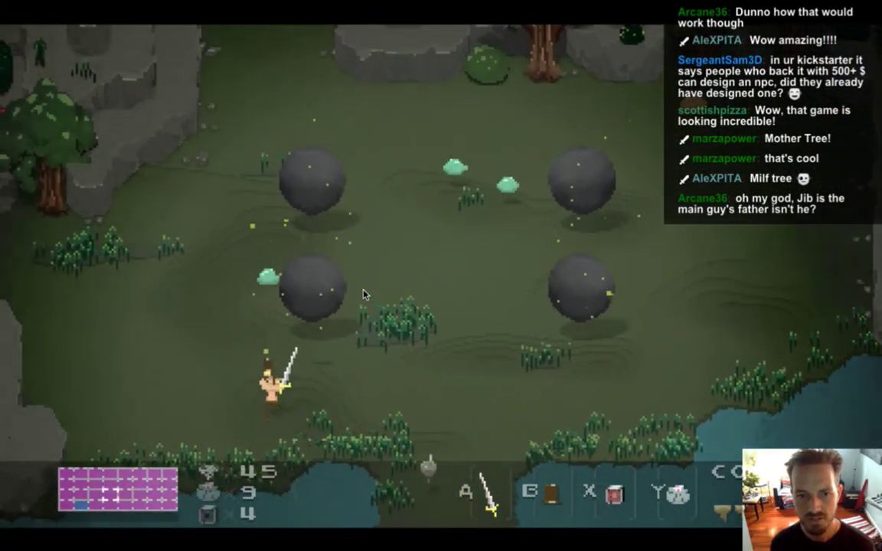
{"action": "key", "text": "Up"}
{"action": "key", "text": "super+Tab"}
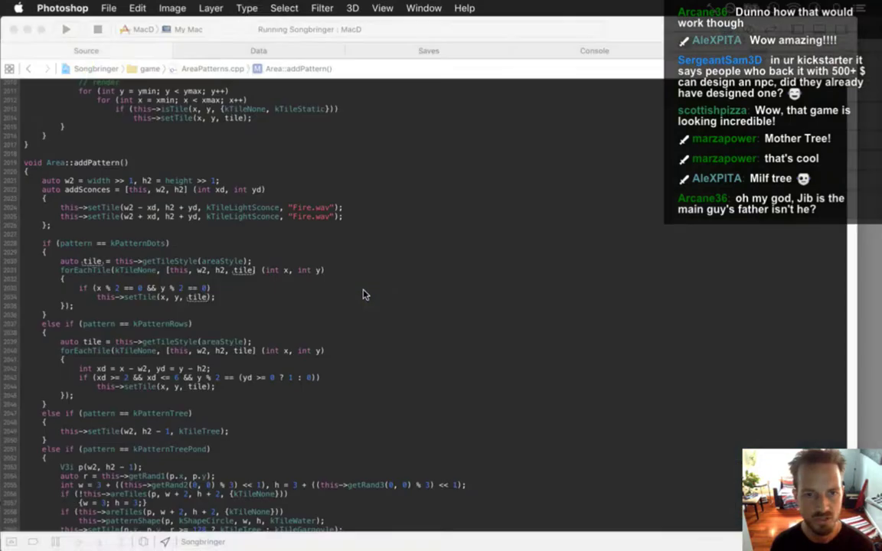
Step: In Xcode's Saves.txt, set the fireSword item to 1, save the file and run the game
{"action": "left_click", "coordinate": [399, 51]}
{"action": "left_click", "coordinate": [177, 476]}
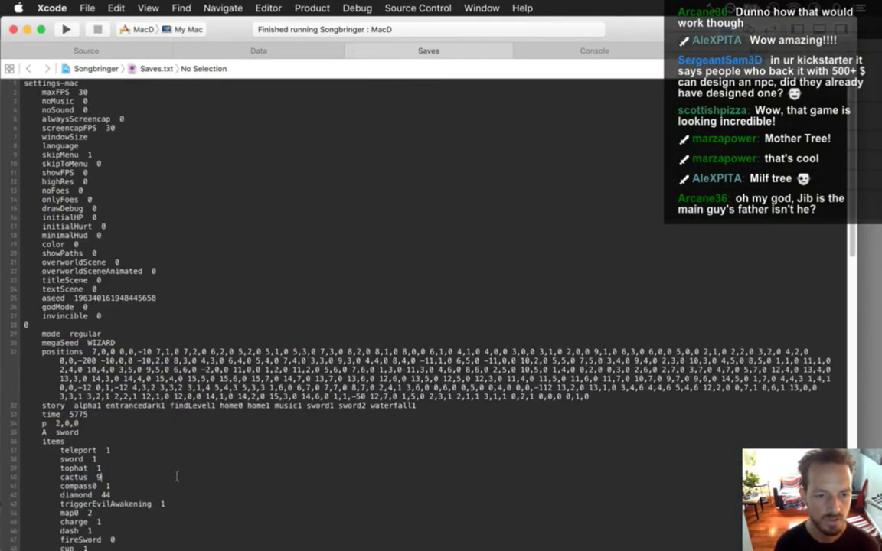
{"action": "key", "text": "Down"}
{"action": "key", "text": "Down"}
{"action": "key", "text": "Down"}
{"action": "key", "text": "Down"}
{"action": "key", "text": "Down"}
{"action": "key", "text": "Down"}
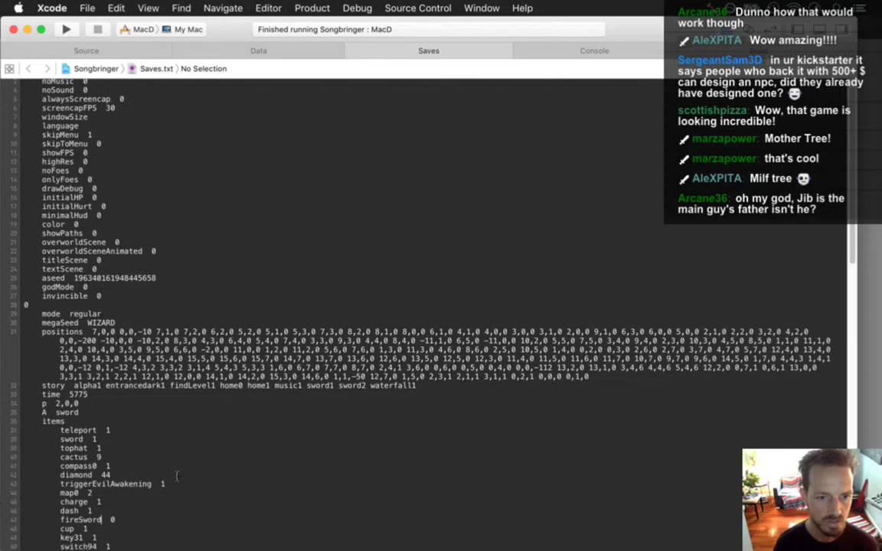
{"action": "key", "text": "super+s"}
{"action": "key", "text": "super+r"}
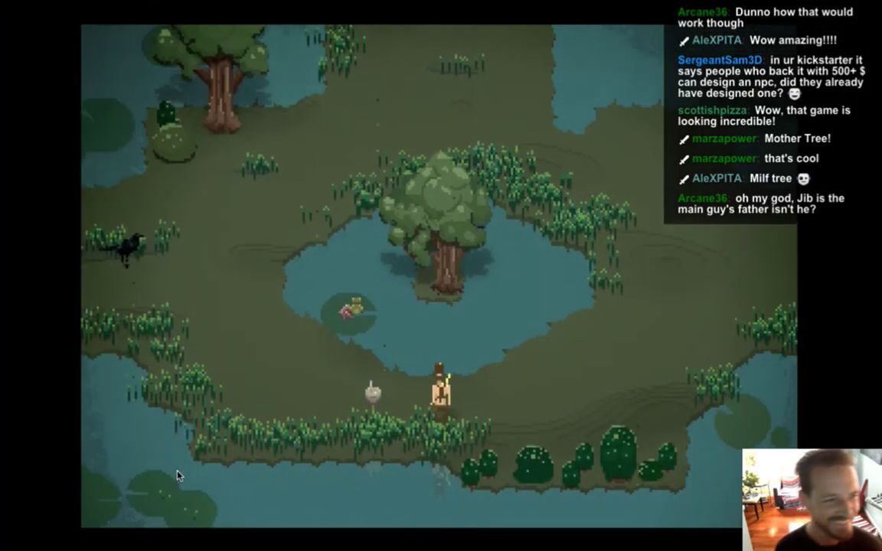
Step: Walk north from the tree pond into the forest clearing and try the fire sword on the tentacle plants
{"action": "key", "text": "Up+Right"}
{"action": "key", "text": "Up+Left"}
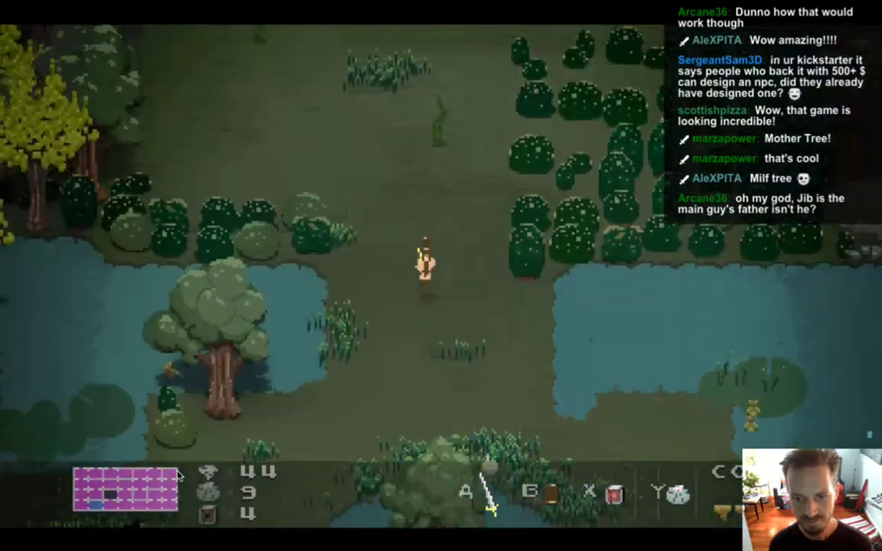
{"action": "key", "text": "Up"}
{"action": "key", "text": "x"}
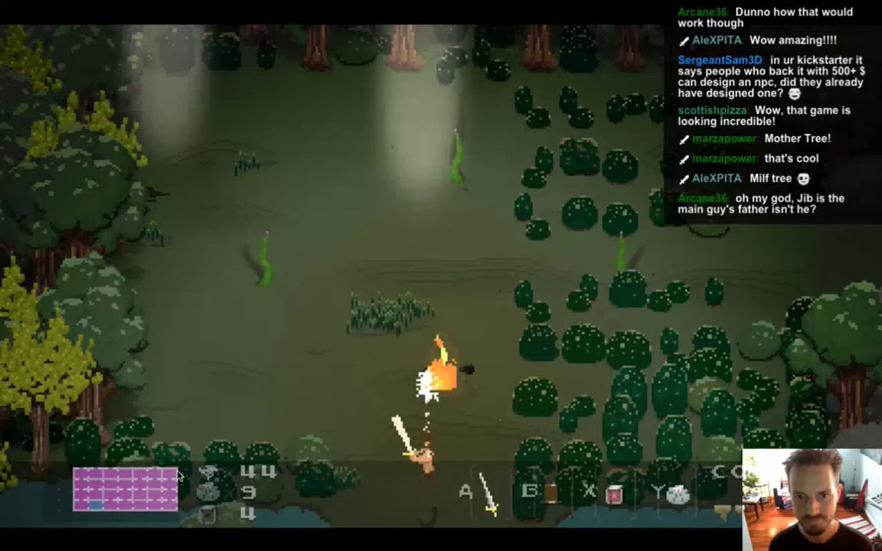
{"action": "key", "text": "Up+Left"}
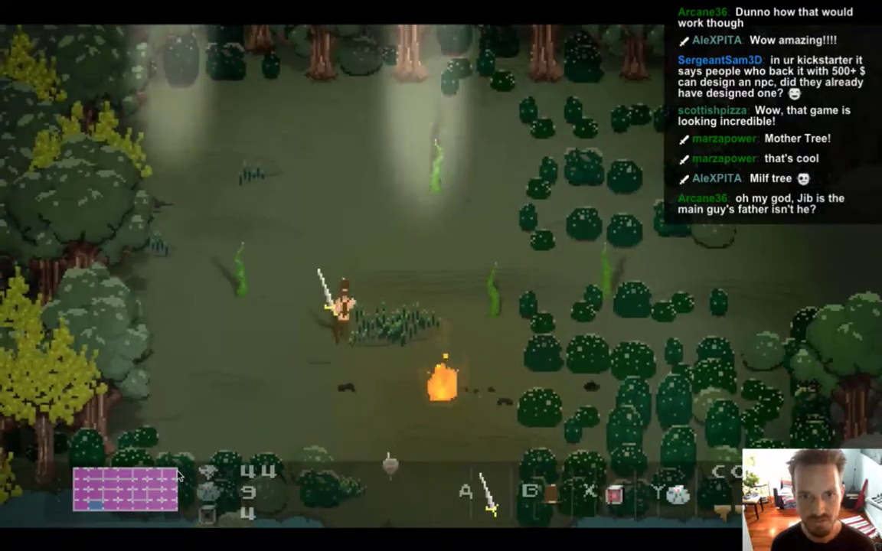
{"action": "key", "text": "x"}
{"action": "key", "text": "x"}
{"action": "key", "text": "x"}
{"action": "key", "text": "Up"}
{"action": "key", "text": "x"}
{"action": "key", "text": "x"}
{"action": "key", "text": "Up"}
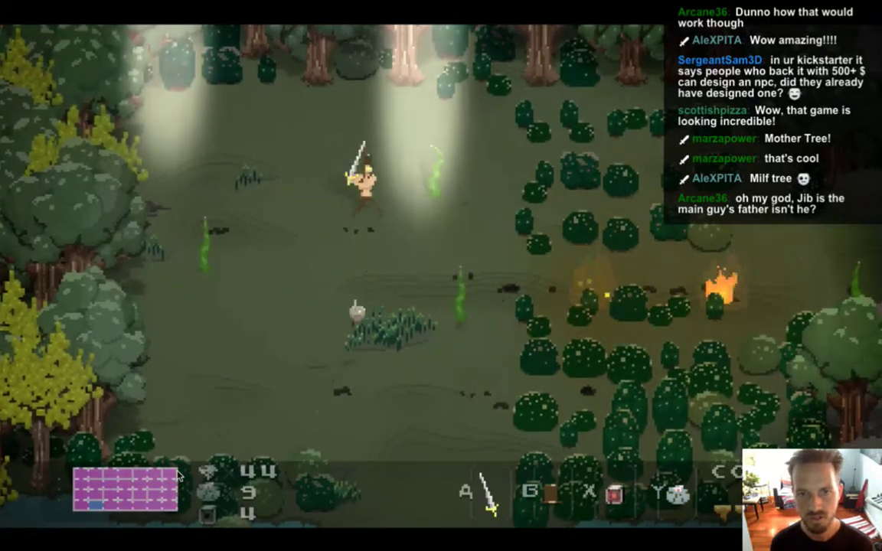
Step: Keep testing the sword's spin and fire attacks around the forest clearing, and quit the game
{"action": "key", "text": "x"}
{"action": "key", "text": "Down"}
{"action": "key", "text": "x"}
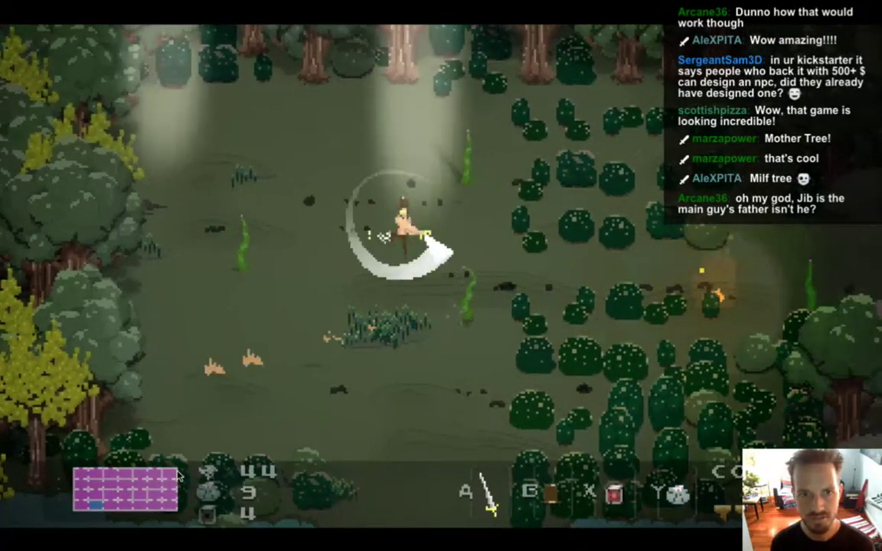
{"action": "key", "text": "x"}
{"action": "key", "text": "Left"}
{"action": "key", "text": "Down"}
{"action": "key", "text": "x"}
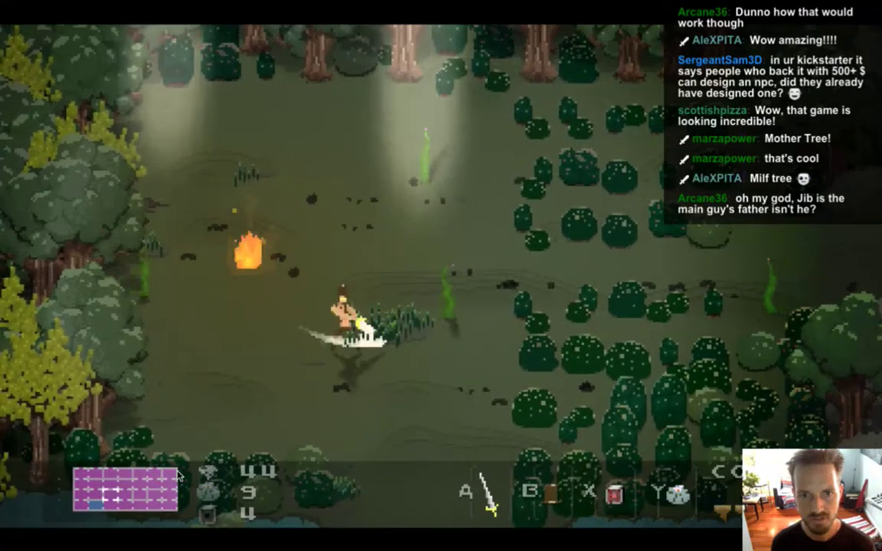
{"action": "key", "text": "x"}
{"action": "key", "text": "Up"}
{"action": "key", "text": "Up"}
{"action": "key", "text": "Down"}
{"action": "key", "text": "super+q"}
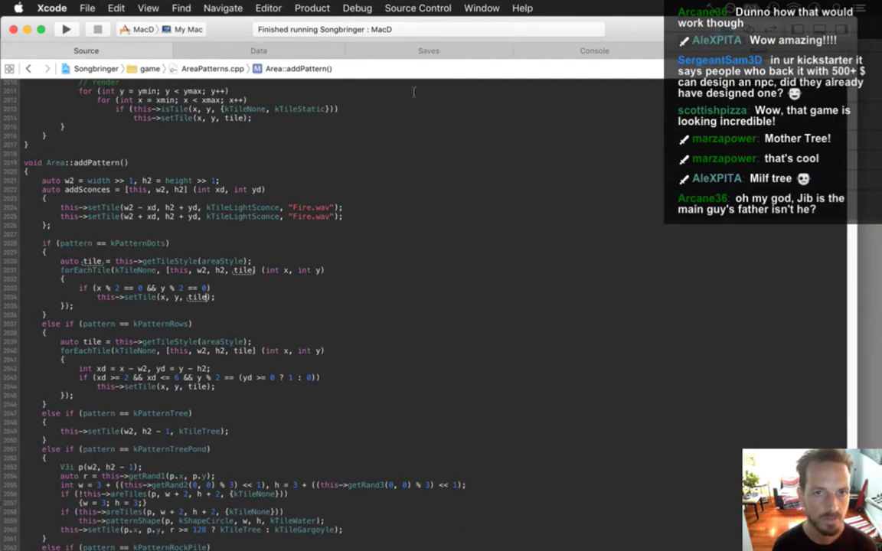
Step: In Saves.txt, add a lightningSword item with value 1 below fireSword, set fireSword to 0 and run the game
{"action": "left_click", "coordinate": [435, 51]}
{"action": "key", "text": "shift+Right"}
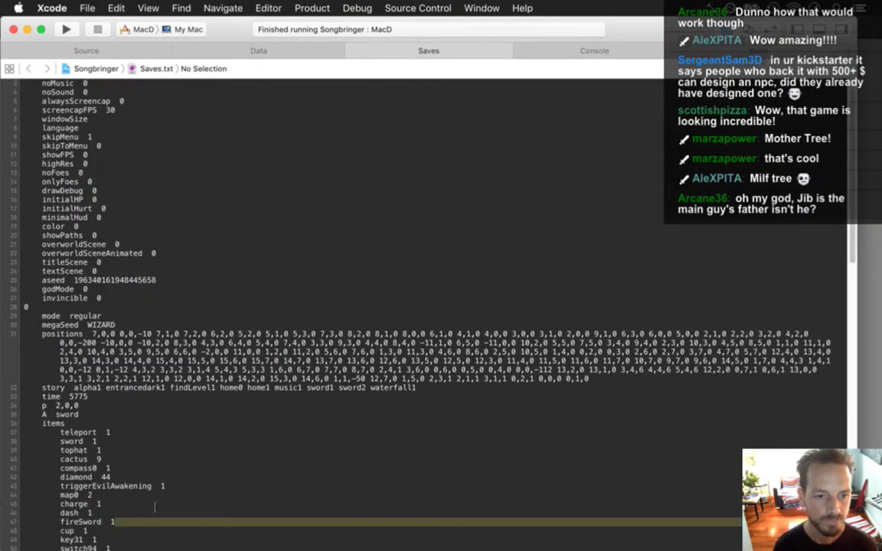
{"action": "key", "text": "super+Left"}
{"action": "key", "text": "shift+Down"}
{"action": "key", "text": "super+c"}
{"action": "key", "text": "Left"}
{"action": "key", "text": "super+v"}
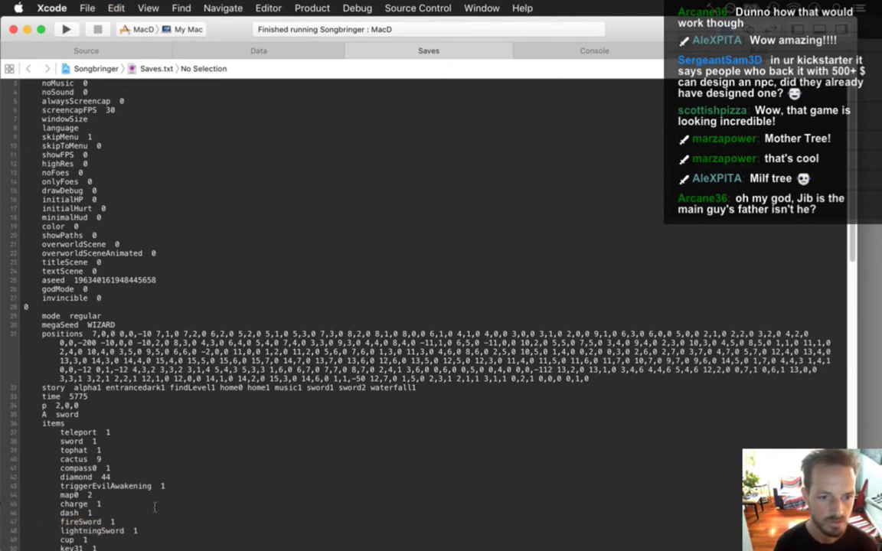
{"action": "type", "text": "0"}
{"action": "key", "text": "super+r"}
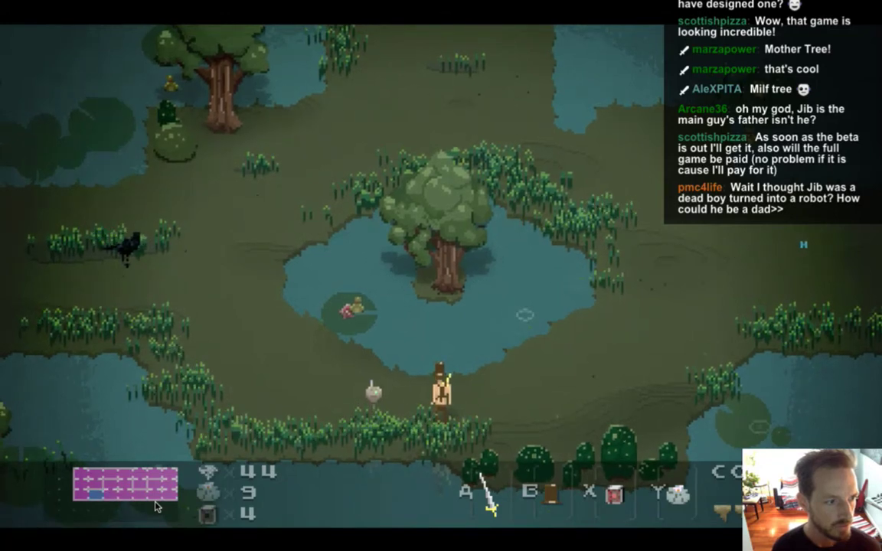
Step: Walk around the tree pond, head north into the forest clearing and strike the nearest tentacle plant with the lightning sword
{"action": "key", "text": "Right"}
{"action": "key", "text": "Up"}
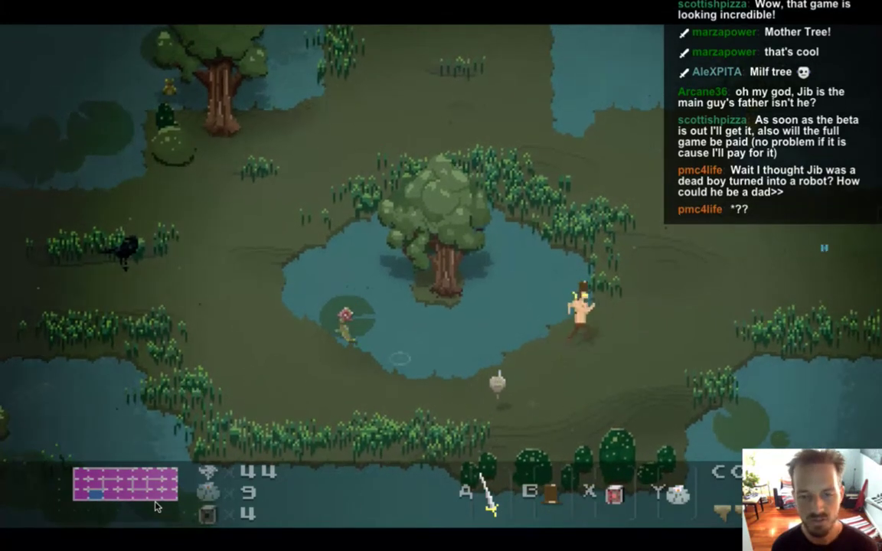
{"action": "key", "text": "Left"}
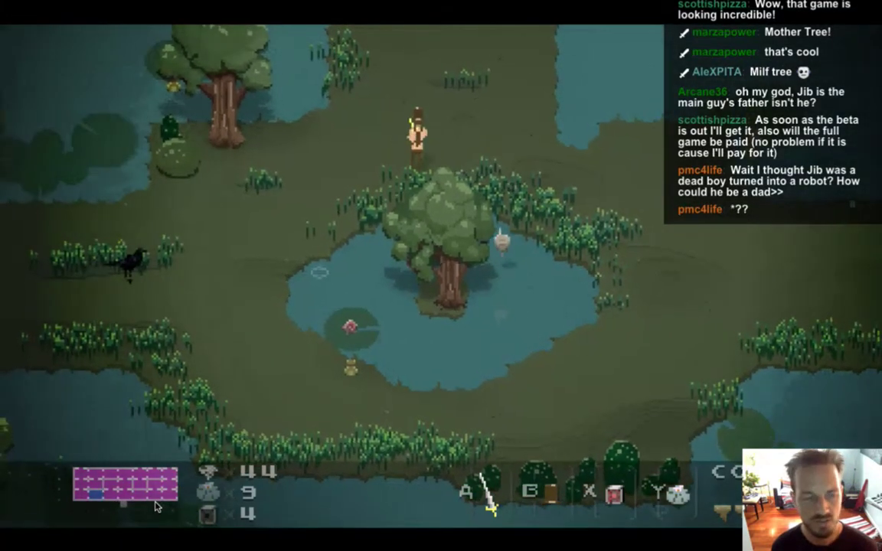
{"action": "key", "text": "Up"}
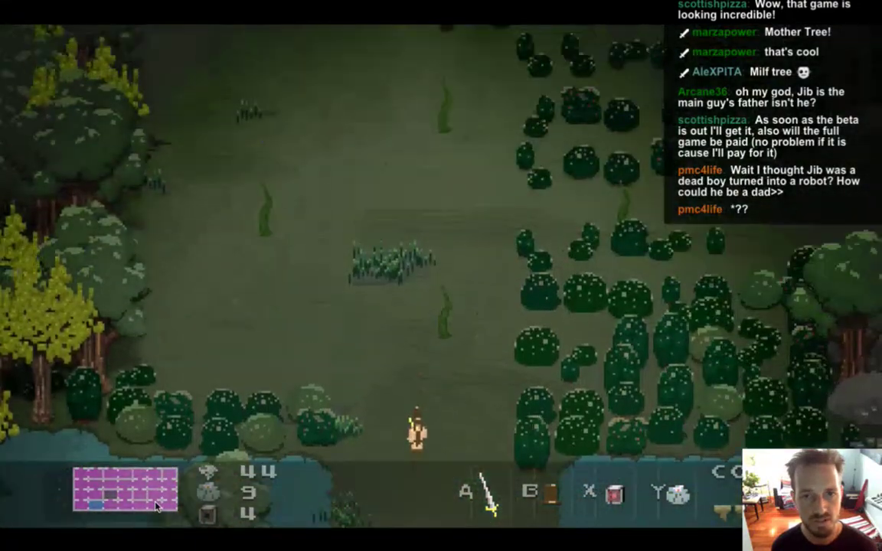
{"action": "key", "text": "x"}
{"action": "key", "text": "Up"}
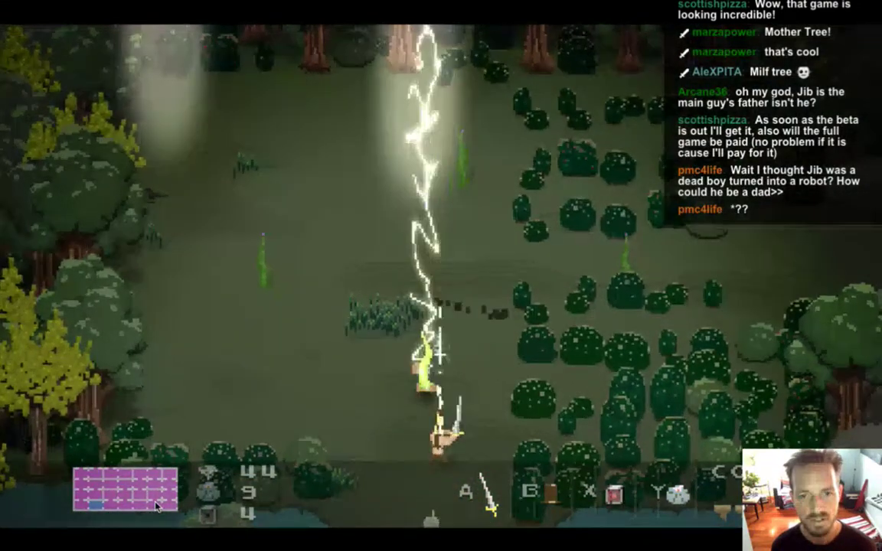
Step: Test the lightning sword's slashes and bolts on the remaining tentacle plants around the grass patch in the clearing
{"action": "key", "text": "Left"}
{"action": "key", "text": "Up"}
{"action": "key", "text": "x"}
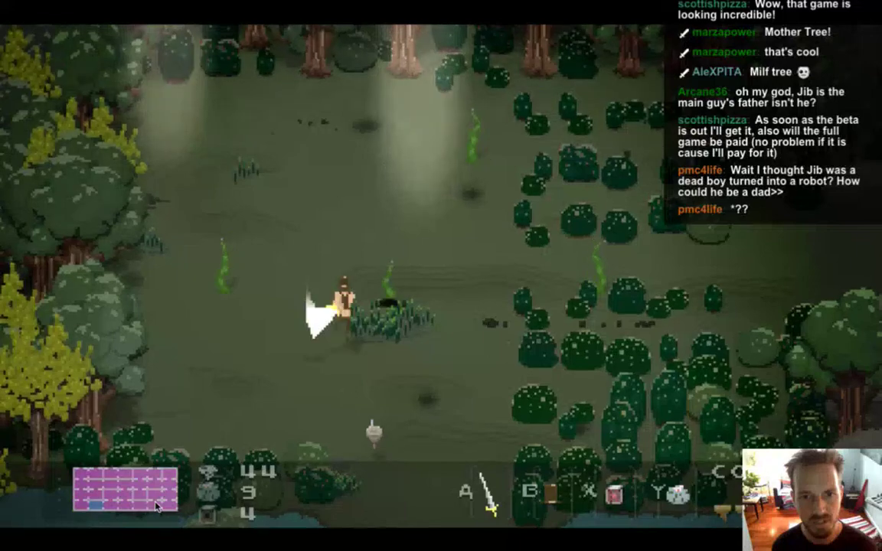
{"action": "key", "text": "Right"}
{"action": "key", "text": "Up"}
{"action": "key", "text": "x"}
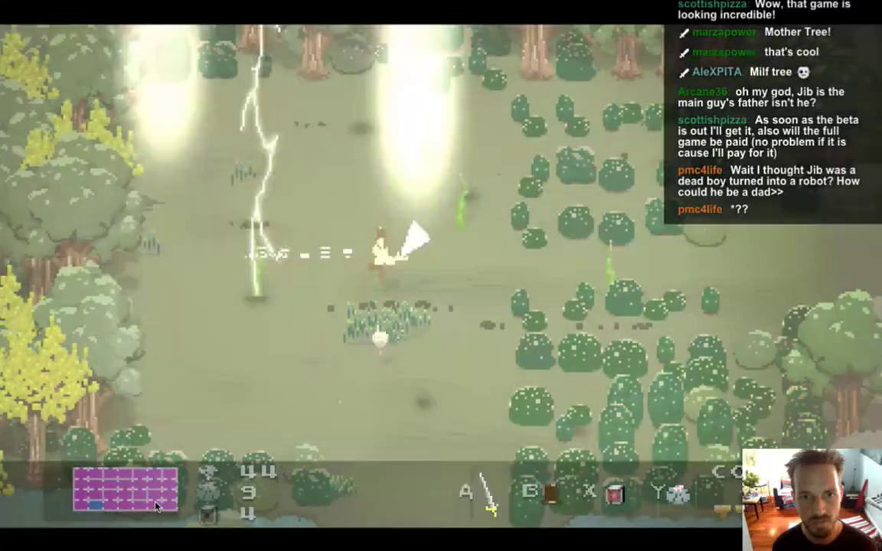
{"action": "key", "text": "x"}
{"action": "key", "text": "Right"}
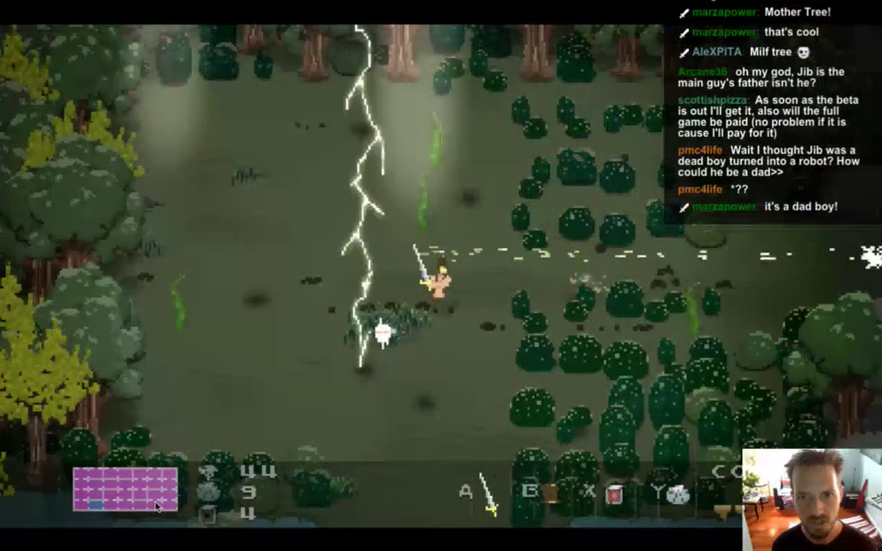
{"action": "key", "text": "Up"}
{"action": "key", "text": "Down"}
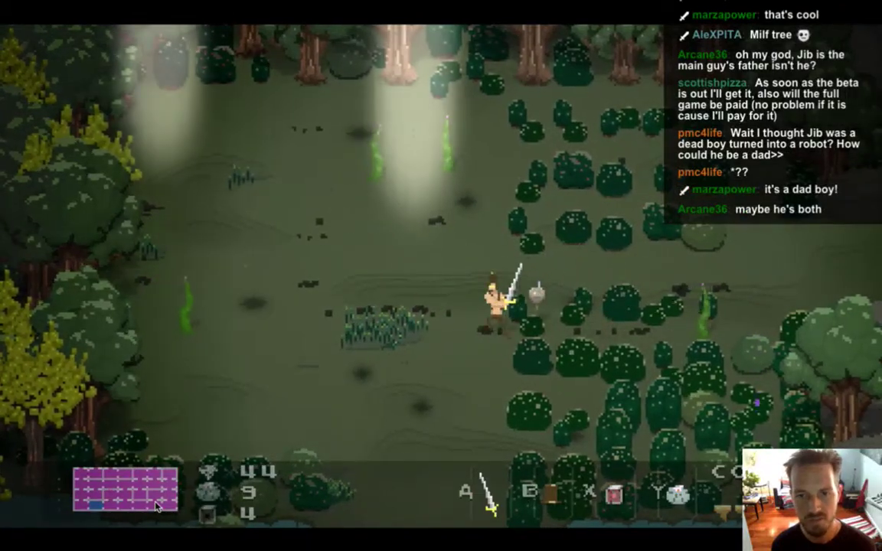
Step: Walk east past the bushes into the clearing with four grey spheres and attack its slimes with the lightning sword
{"action": "key", "text": "Up"}
{"action": "key", "text": "Right"}
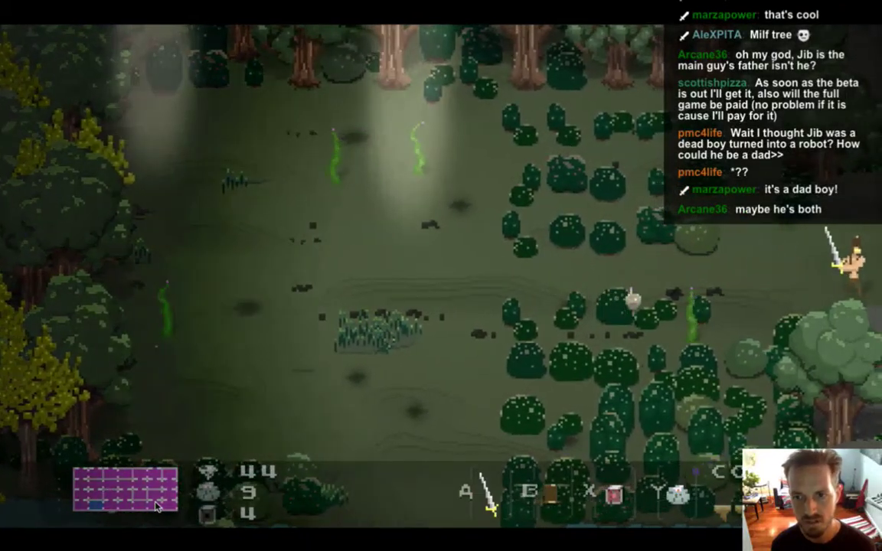
{"action": "key", "text": "Up"}
{"action": "key", "text": "x"}
{"action": "key", "text": "Right"}
{"action": "key", "text": "Down"}
{"action": "key", "text": "Right"}
{"action": "key", "text": "x"}
{"action": "key", "text": "Up"}
{"action": "key", "text": "x"}
{"action": "key", "text": "Down"}
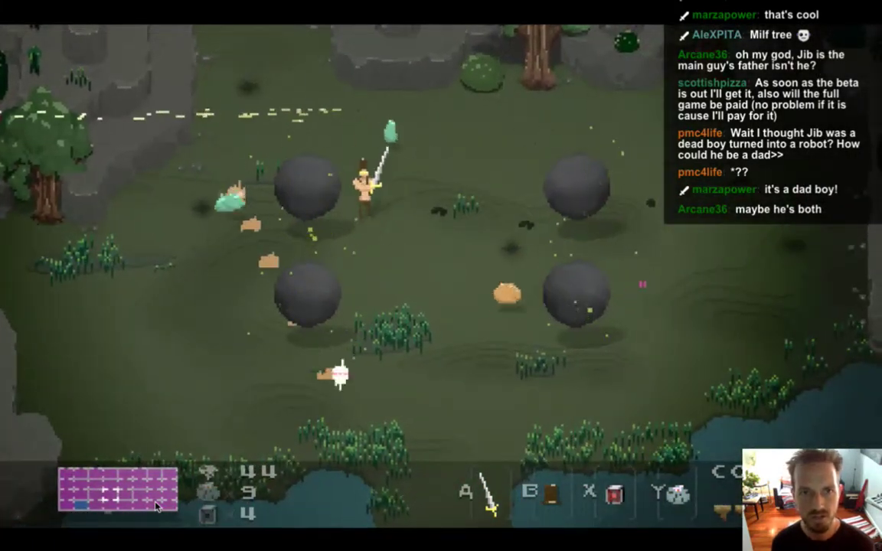
Step: Keep attacking the remaining slimes with the lightning sword while circling the grey spheres
{"action": "key", "text": "Right"}
{"action": "key", "text": "Up"}
{"action": "key", "text": "x"}
{"action": "key", "text": "Down"}
{"action": "key", "text": "Left"}
{"action": "key", "text": "x"}
{"action": "key", "text": "Down"}
{"action": "key", "text": "Down"}
{"action": "key", "text": "Up"}
{"action": "key", "text": "Left"}
{"action": "key", "text": "x"}
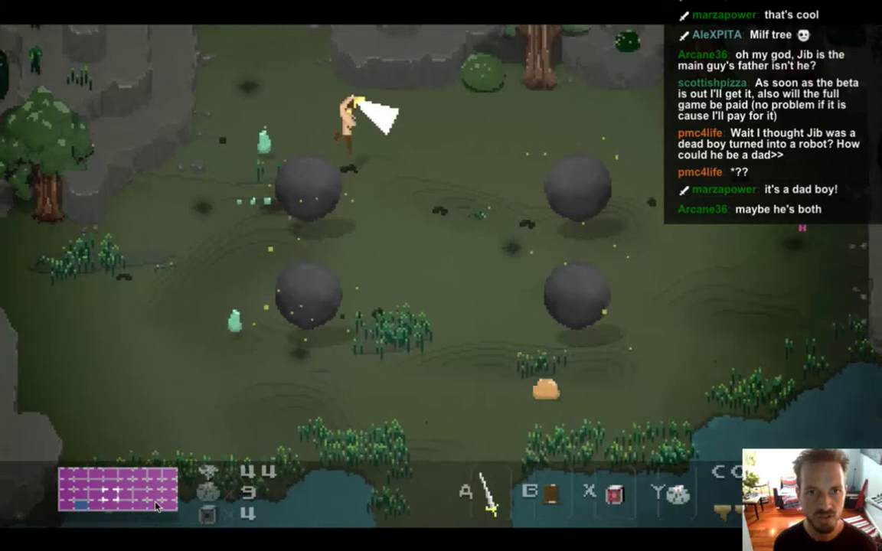
Step: Leave the sphere clearing northward, approach the glowing item in the next forest area, and stop the running game from Xcode
{"action": "key", "text": "Left"}
{"action": "key", "text": "Down"}
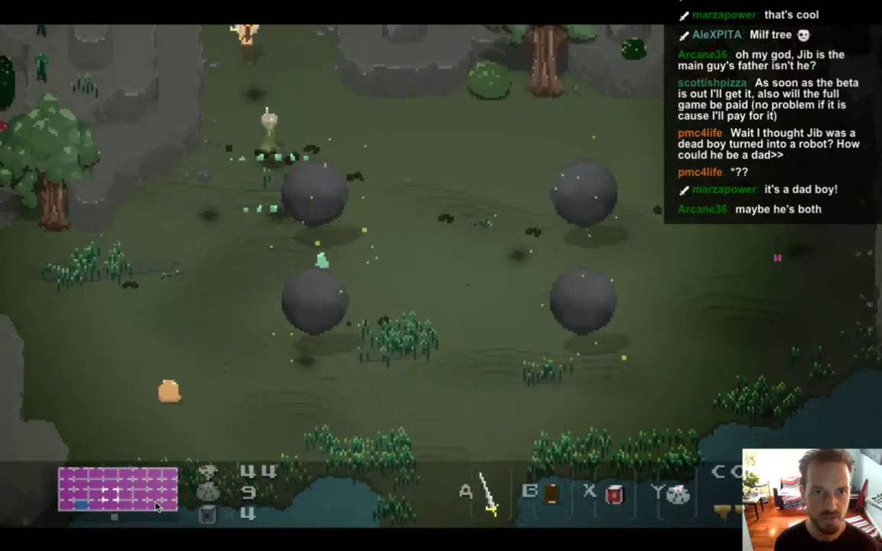
{"action": "key", "text": "Up"}
{"action": "key", "text": "Right"}
{"action": "key", "text": "Up"}
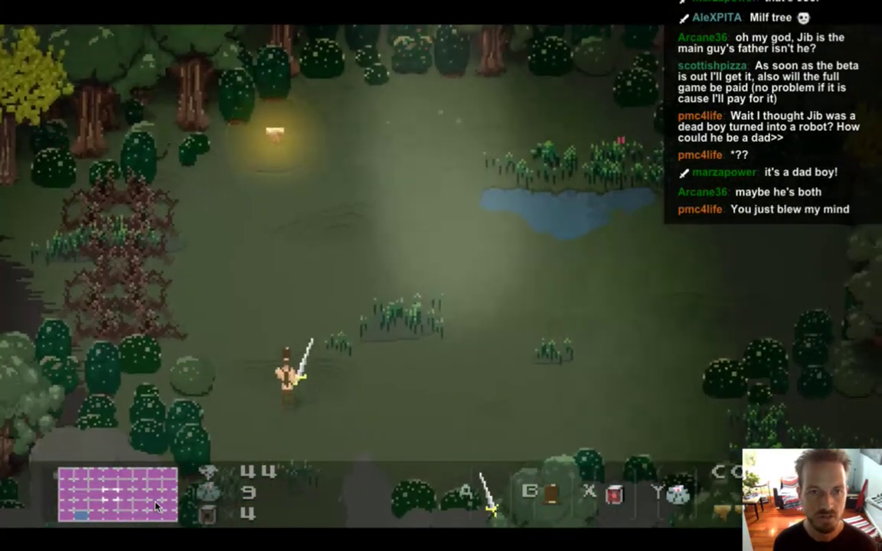
{"action": "key", "text": "Up"}
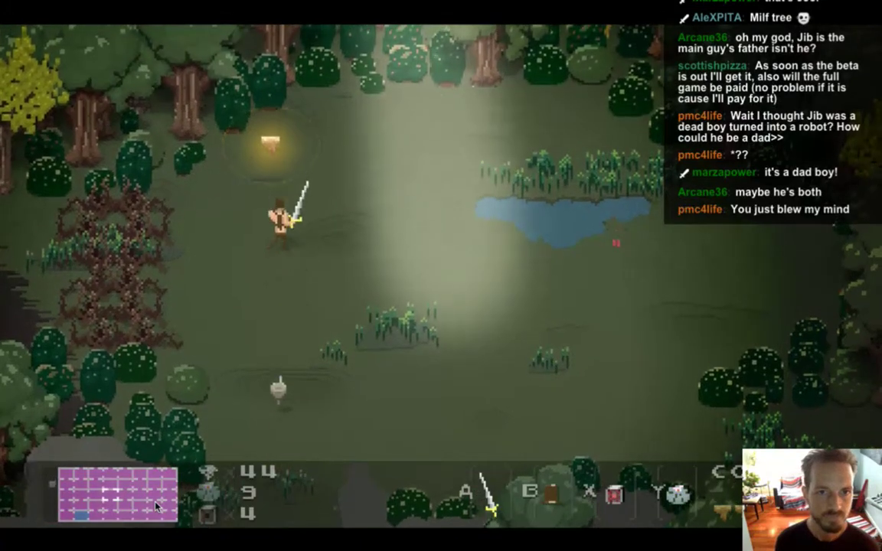
{"action": "key", "text": "Up"}
{"action": "key", "text": "Right"}
{"action": "key", "text": "Up"}
{"action": "key", "text": "super+Tab"}
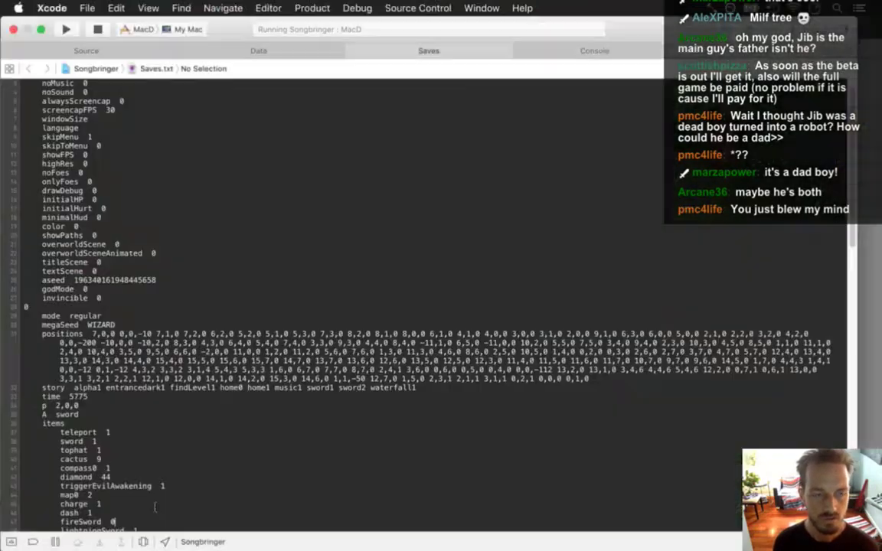
{"action": "key", "text": "super+period"}
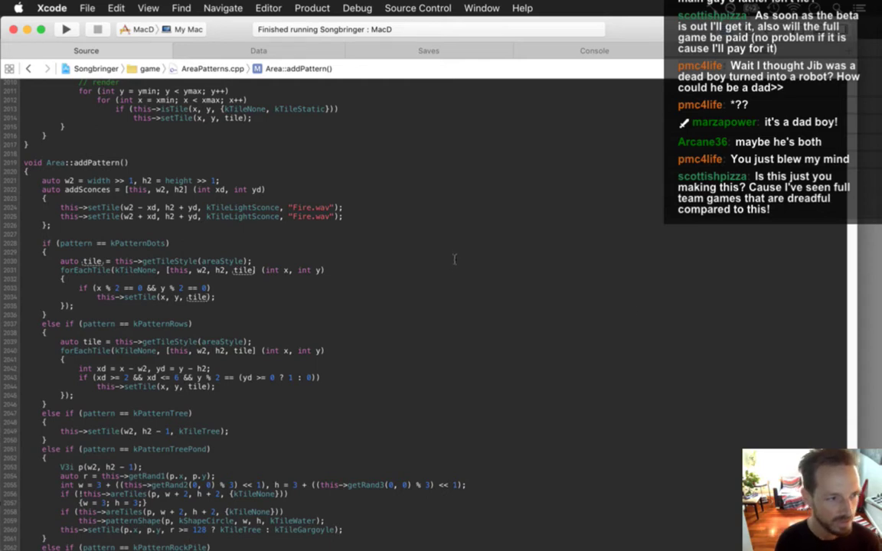
Step: Switch to Photoshop, sample the trunk's brown, and pencil bark highlights along the mother tree's right branches on Layer 3
{"action": "key", "text": "super+Tab"}
{"action": "key", "text": "super+Tab"}
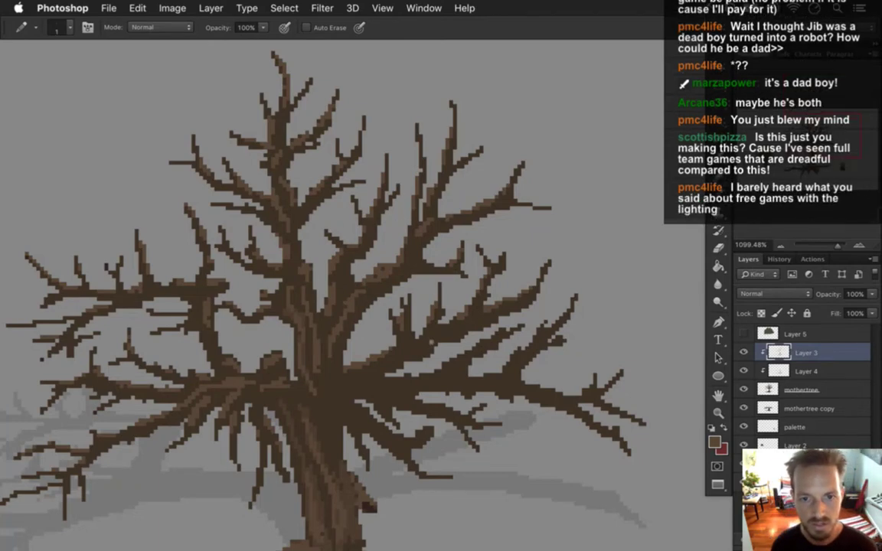
{"action": "key", "text": "i"}
{"action": "left_click", "coordinate": [318, 329]}
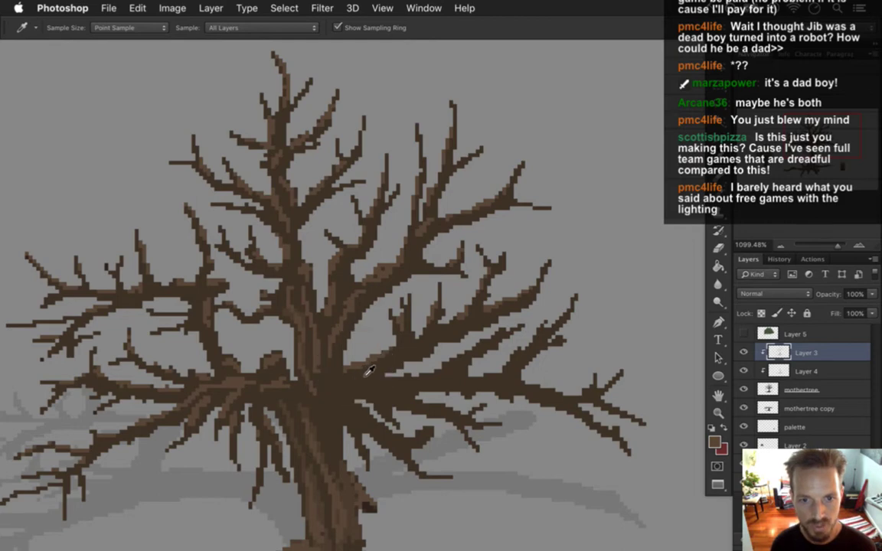
{"action": "key", "text": "b"}
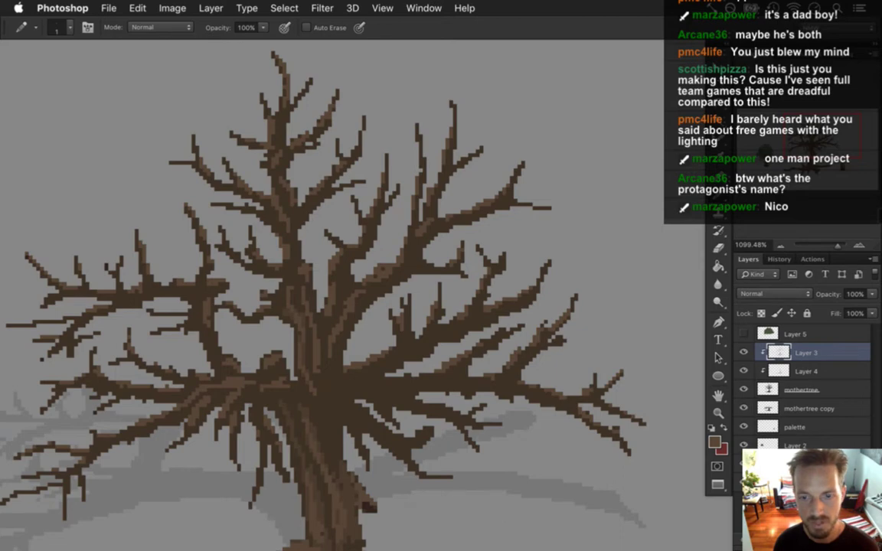
Step: Extend and clean up the highlights where the lower right branches join the trunk, alternating the eraser and the pencil
{"action": "scroll", "coordinate": [419, 392], "scroll_direction": "down", "scroll_amount": 3}
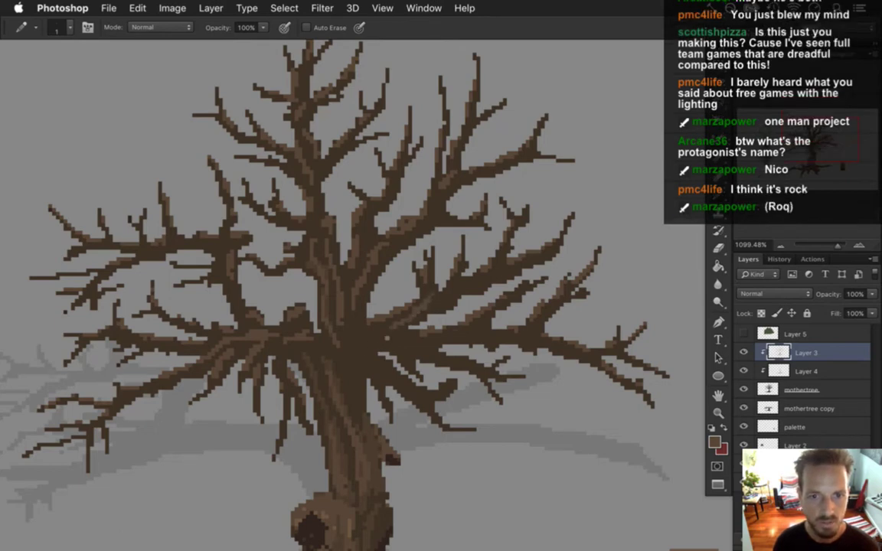
{"action": "key", "text": "e"}
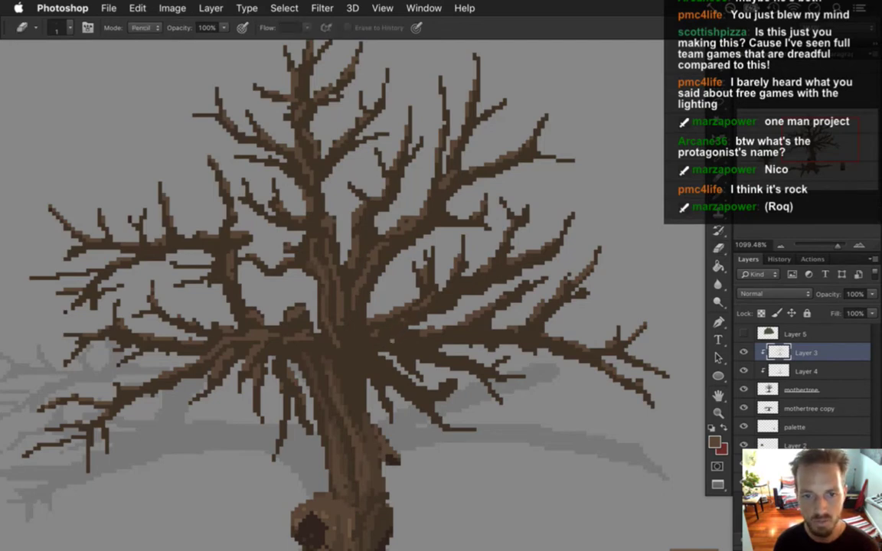
{"action": "key", "text": "b"}
{"action": "key", "text": "e"}
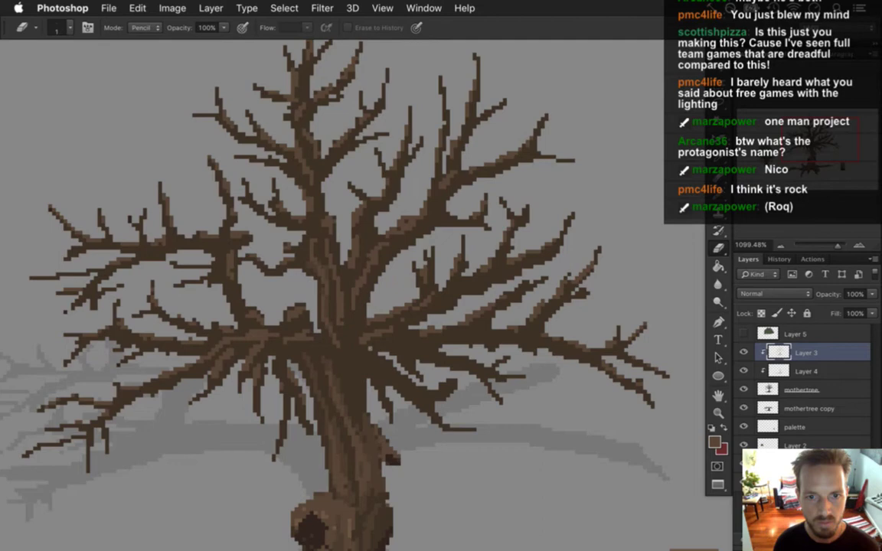
{"action": "key", "text": "b"}
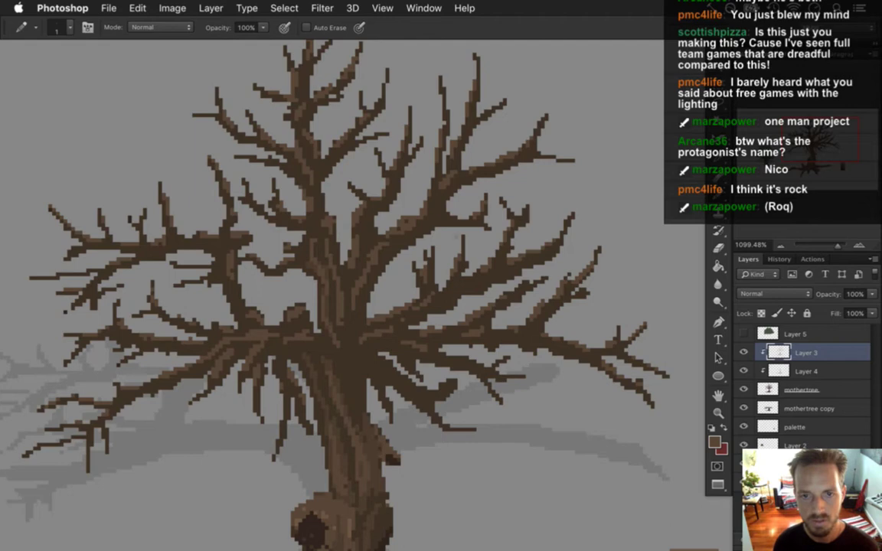
Step: Shade the drooping branches on the right below the crown with brown highlights, erasing stray pixels between strokes
{"action": "key", "text": "e"}
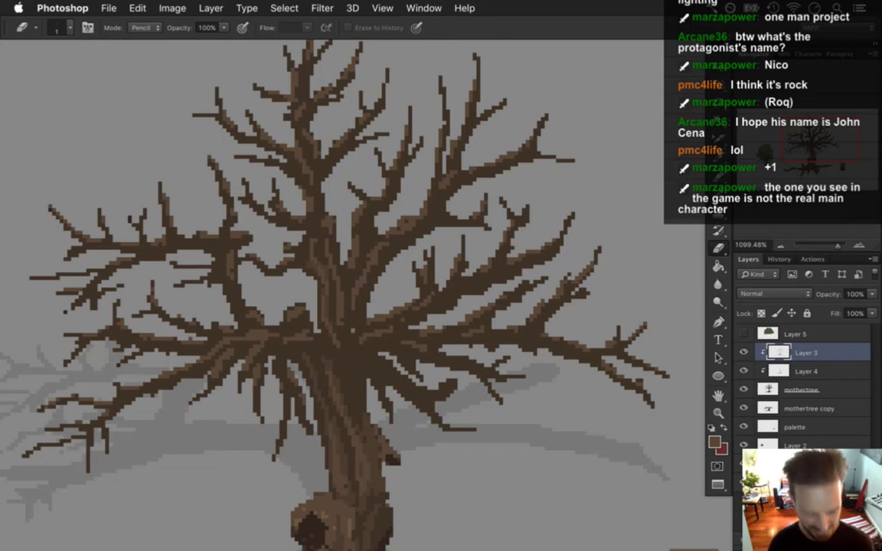
{"action": "key", "text": "b"}
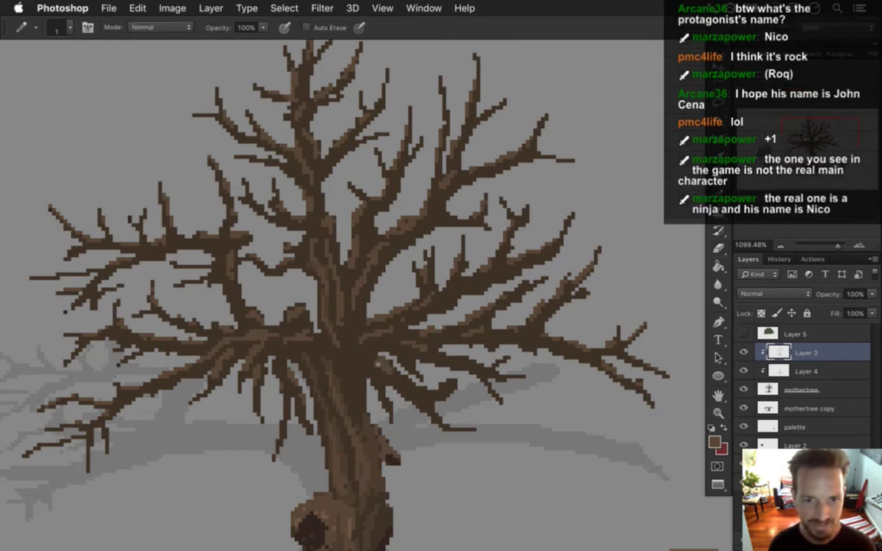
{"action": "key", "text": "e"}
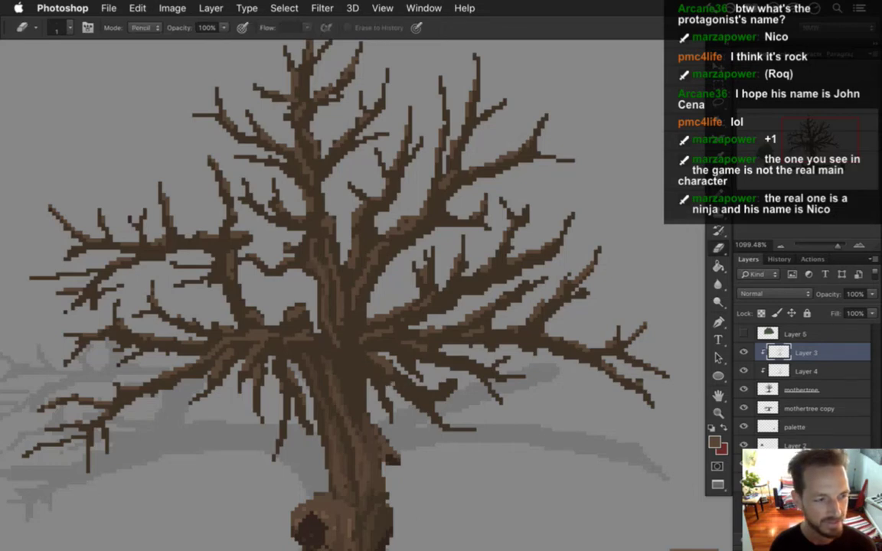
{"action": "key", "text": "b"}
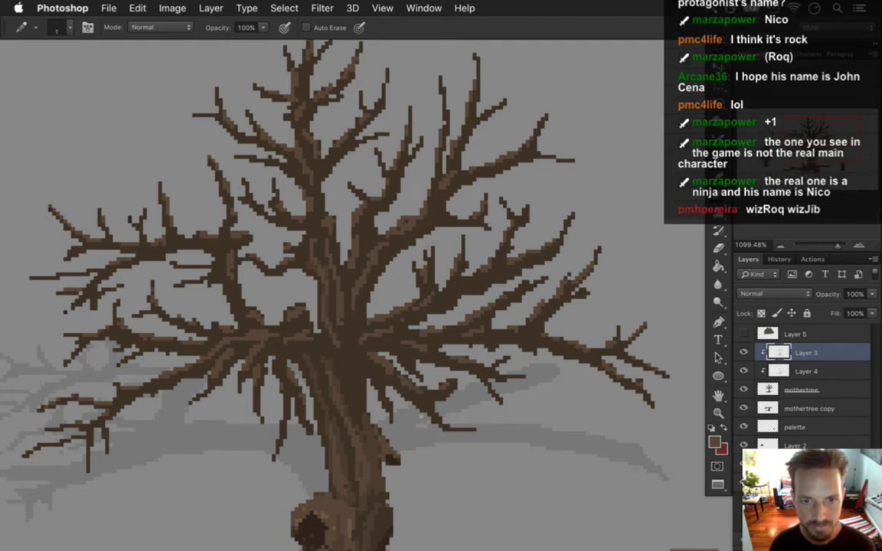
Step: Check the whole tree, erase highlights where the left branches meet the trunk, and rework the trunk's upper bark lines
{"action": "scroll", "coordinate": [334, 368], "scroll_direction": "down", "scroll_amount": 3}
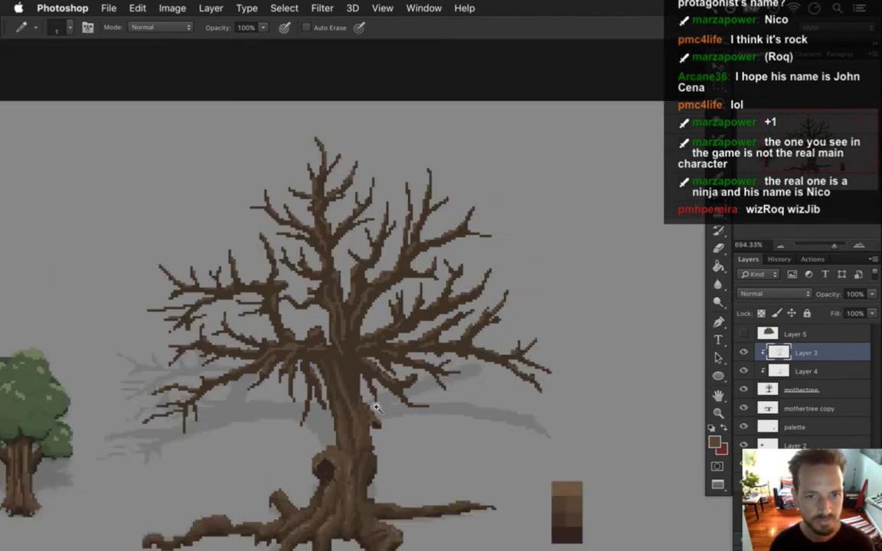
{"action": "scroll", "coordinate": [339, 378], "scroll_direction": "down", "scroll_amount": 3}
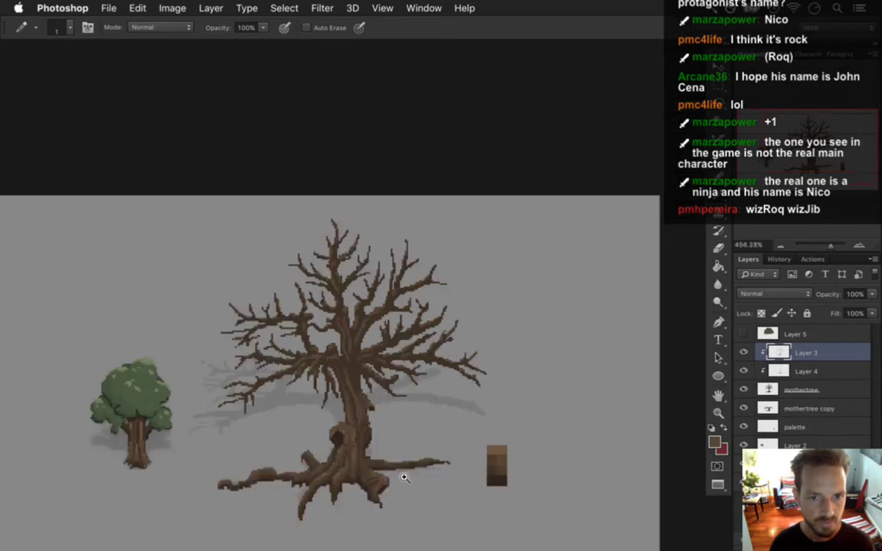
{"action": "scroll", "coordinate": [337, 379], "scroll_direction": "up", "scroll_amount": 2}
{"action": "scroll", "coordinate": [368, 374], "scroll_direction": "up", "scroll_amount": 2}
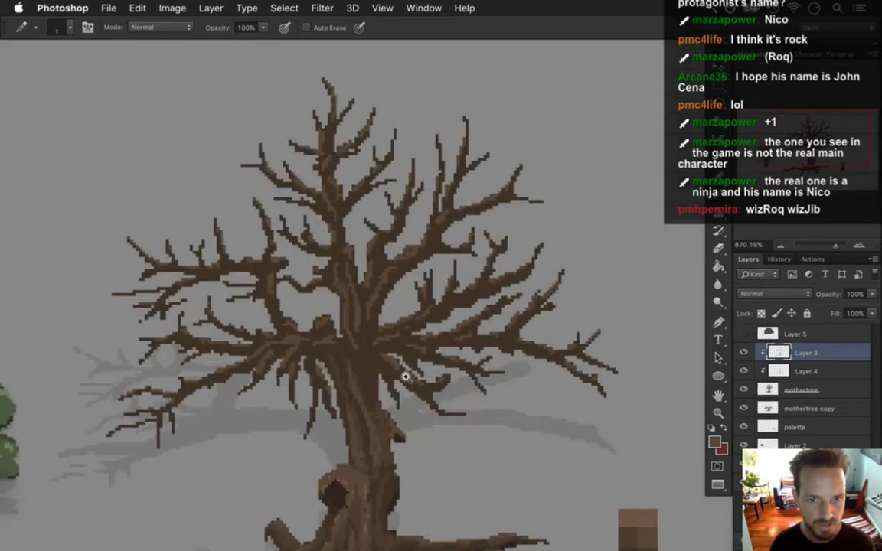
{"action": "scroll", "coordinate": [346, 352], "scroll_direction": "up", "scroll_amount": 2}
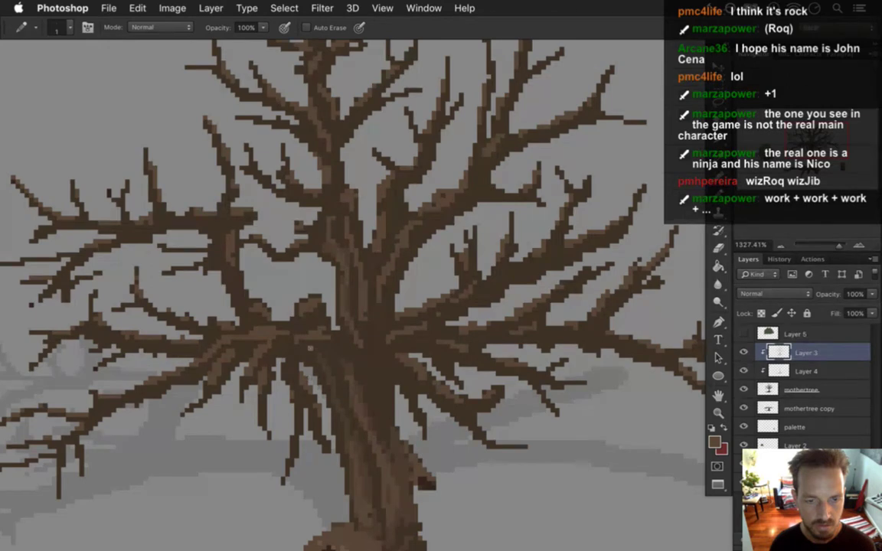
{"action": "key", "text": "e"}
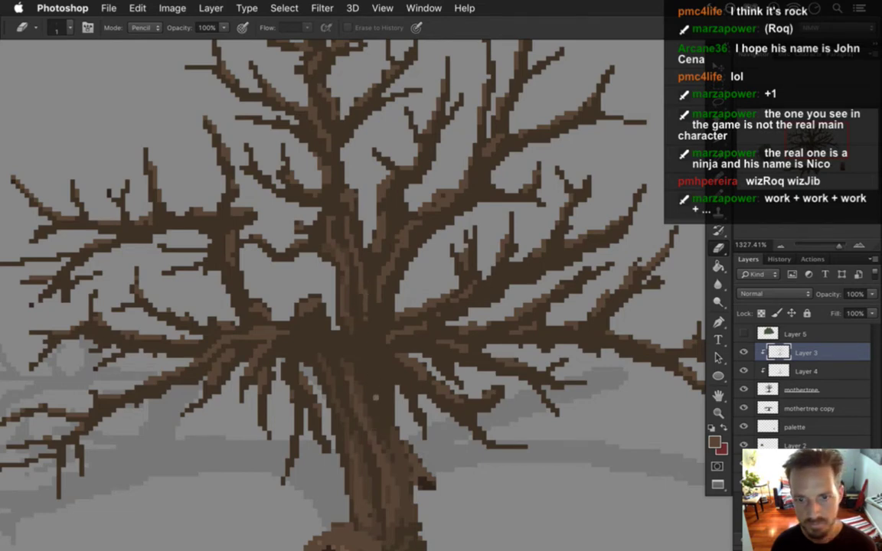
{"action": "key", "text": "b"}
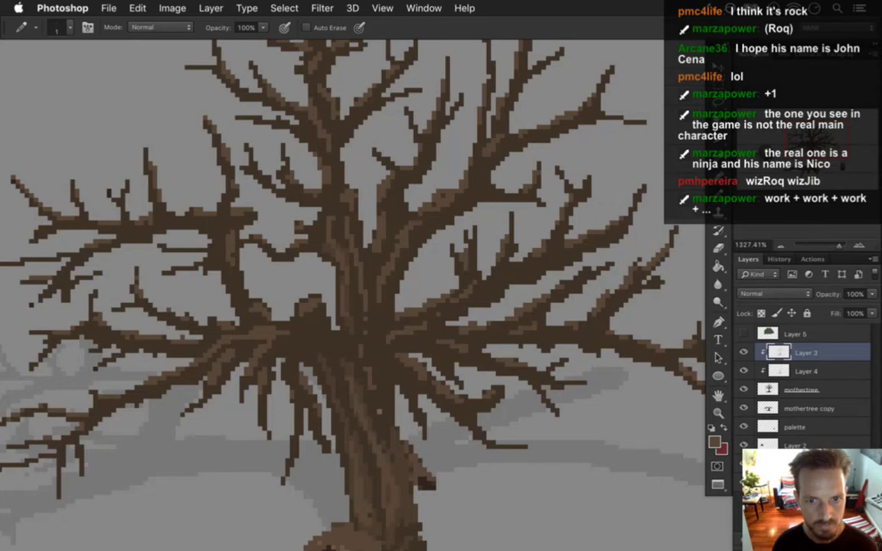
{"action": "key", "text": "e"}
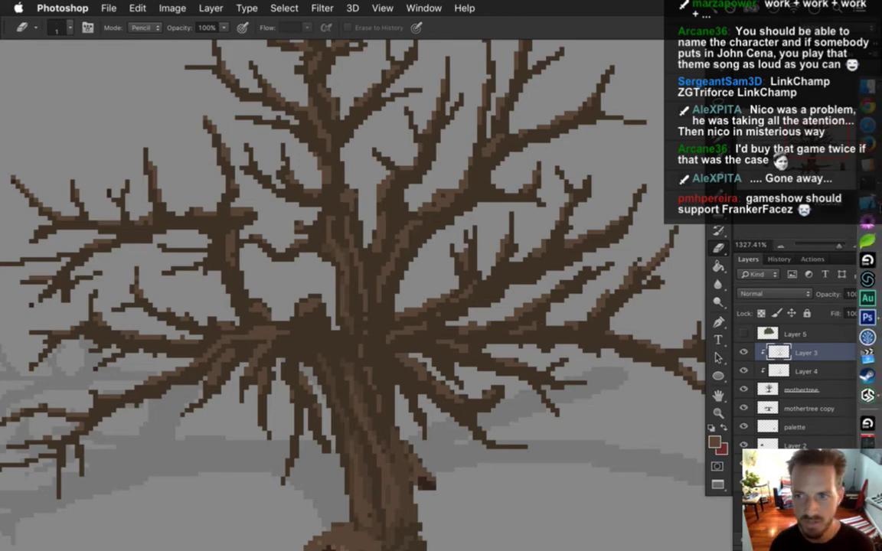
Step: Switch to Safari and open the channel's Twitch dashboard in a new window
{"action": "key", "text": "super+Tab"}
{"action": "key", "text": "super+n"}
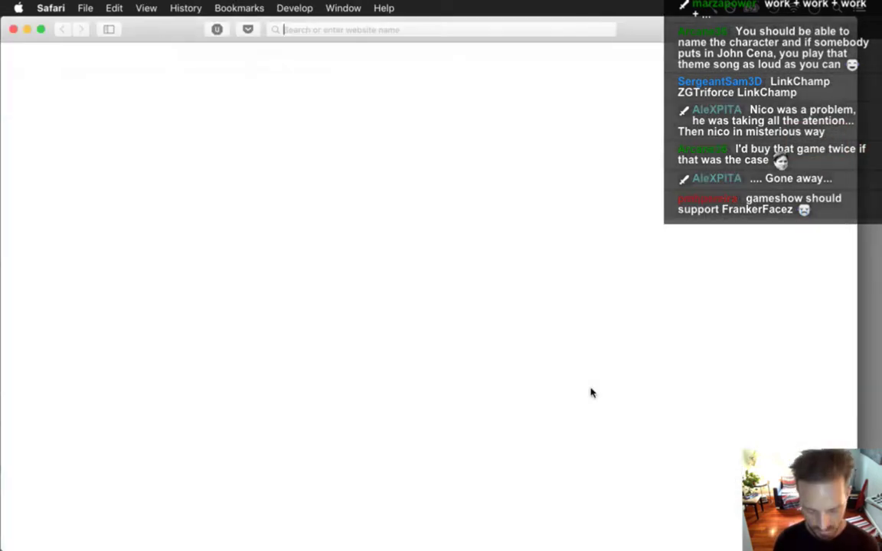
{"action": "type", "text": "twitc"}
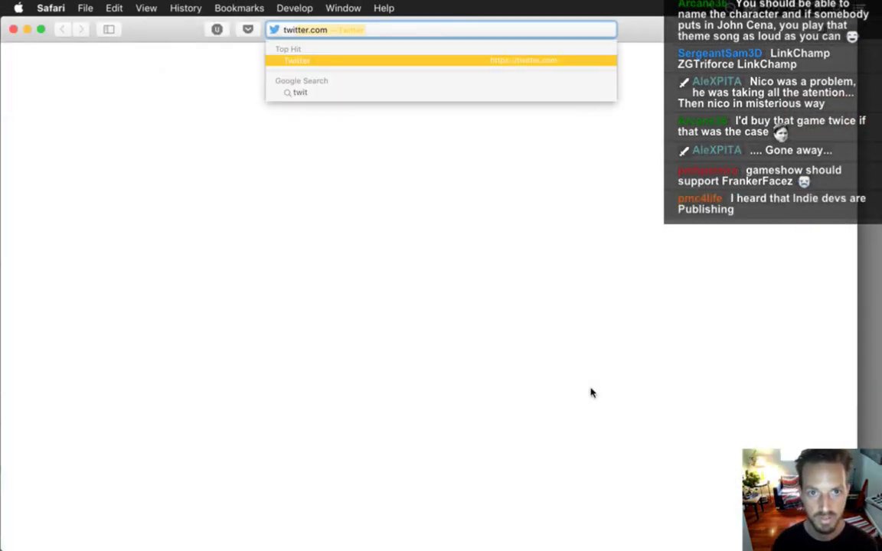
{"action": "key", "text": "Down"}
{"action": "key", "text": "Right"}
{"action": "type", "text": "/da"}
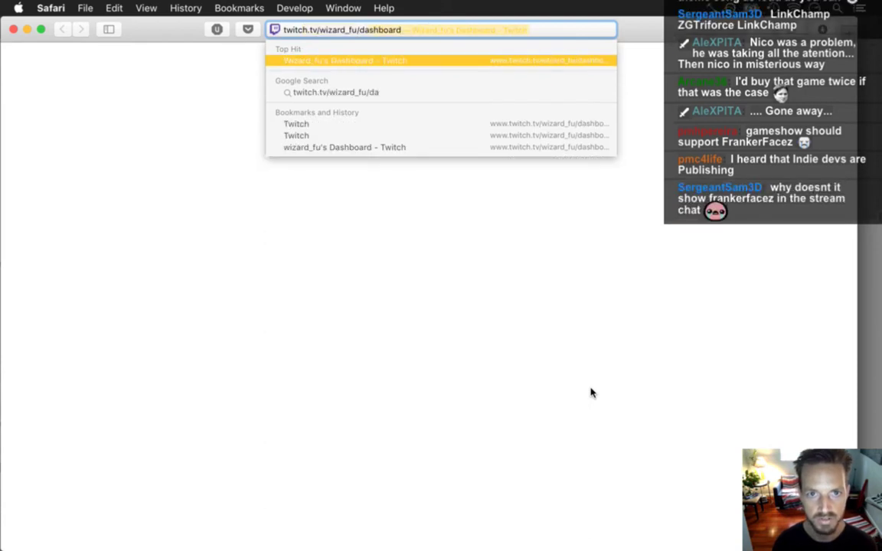
{"action": "key", "text": "Return"}
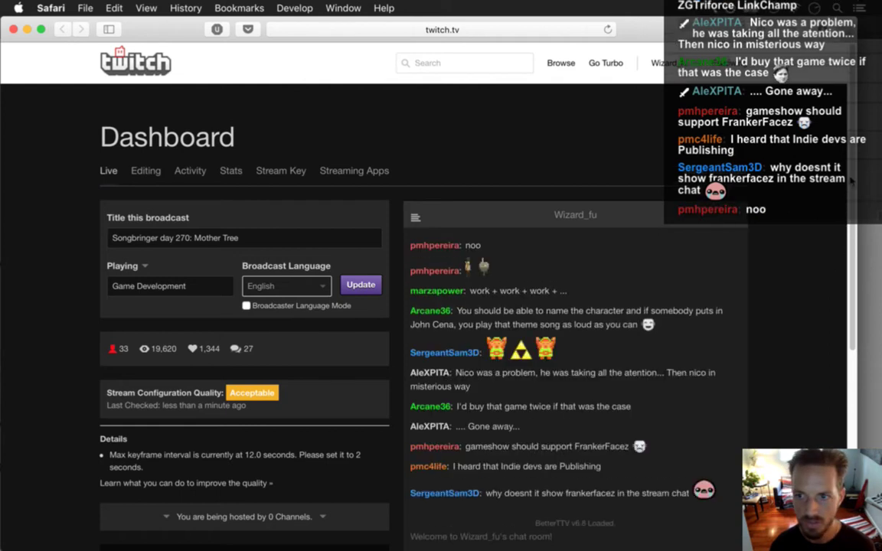
Step: Send the wizRoq emote from the FrankerFaceZ set to the channel's chat, and close the emote picker
{"action": "scroll", "coordinate": [844, 230], "scroll_direction": "down", "scroll_amount": 5}
{"action": "scroll", "coordinate": [845, 278], "scroll_direction": "down", "scroll_amount": 3}
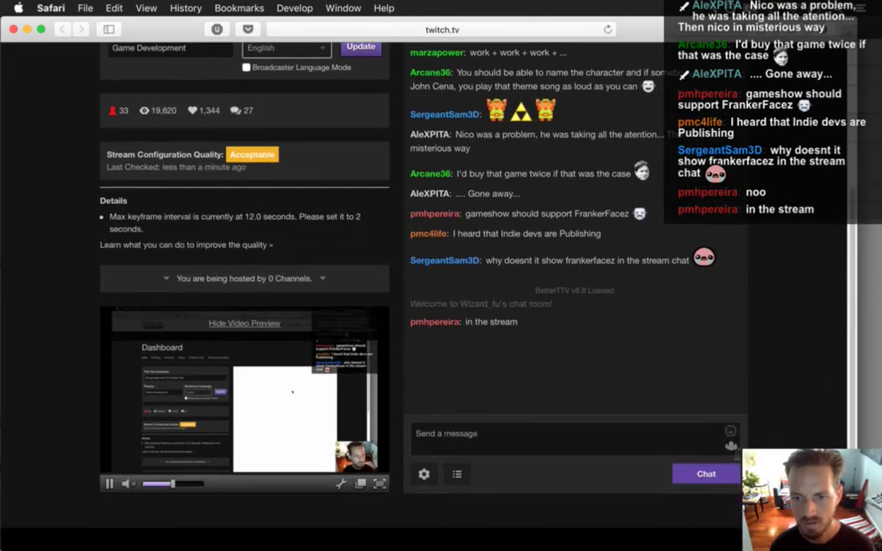
{"action": "left_click", "coordinate": [731, 446]}
{"action": "left_click", "coordinate": [659, 343]}
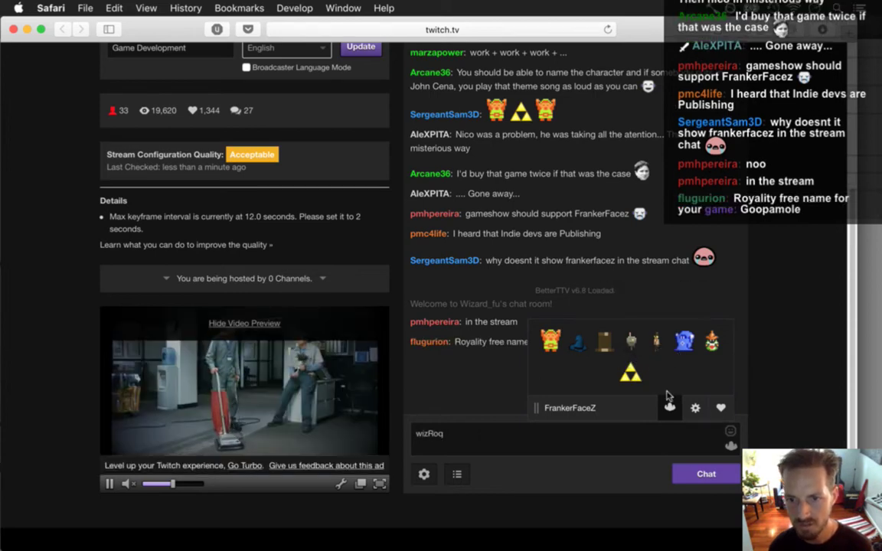
{"action": "left_click", "coordinate": [689, 471]}
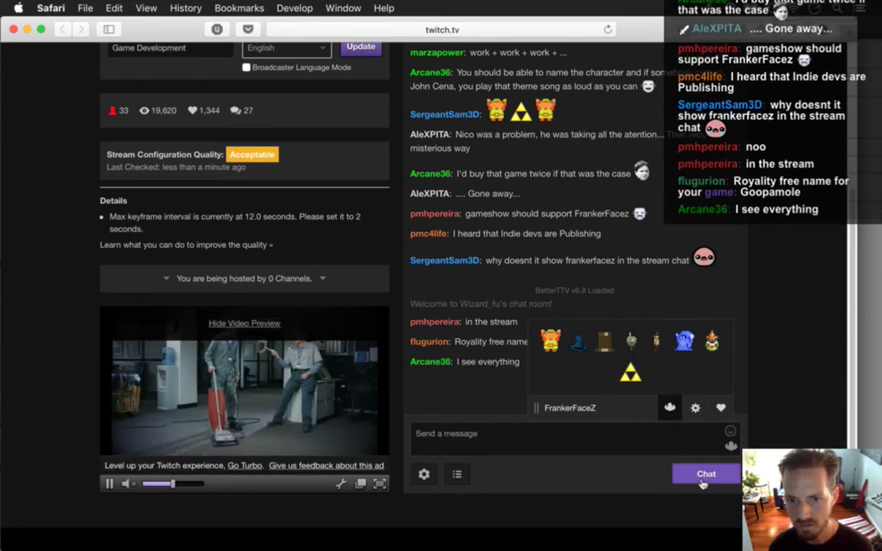
{"action": "left_click", "coordinate": [731, 446]}
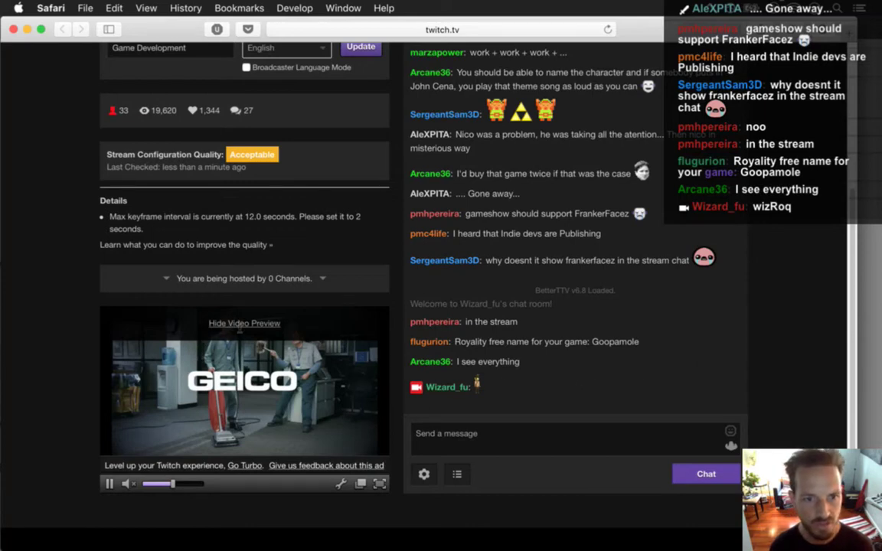
Step: Hide the dashboard's video preview and look over the broadcast details and chat
{"action": "left_click", "coordinate": [228, 322]}
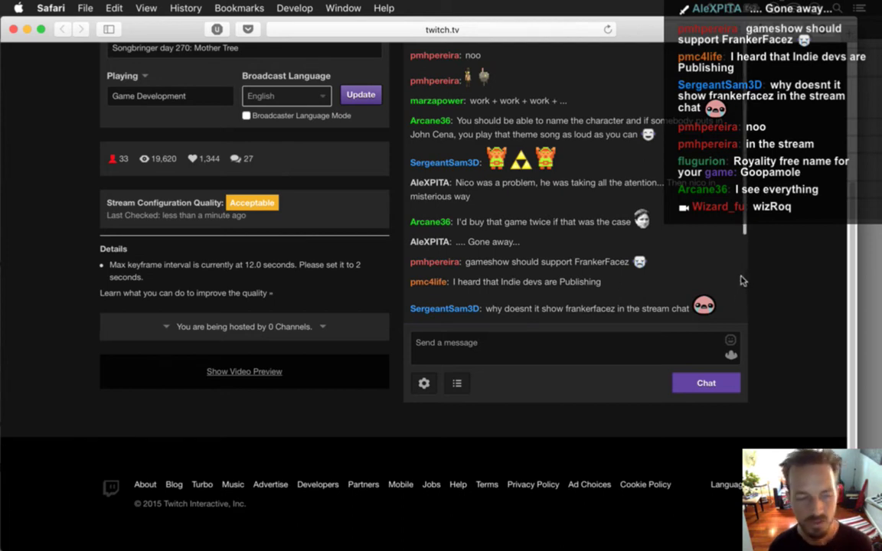
{"action": "scroll", "coordinate": [739, 290], "scroll_direction": "up", "scroll_amount": 3}
{"action": "scroll", "coordinate": [845, 151], "scroll_direction": "up", "scroll_amount": 1}
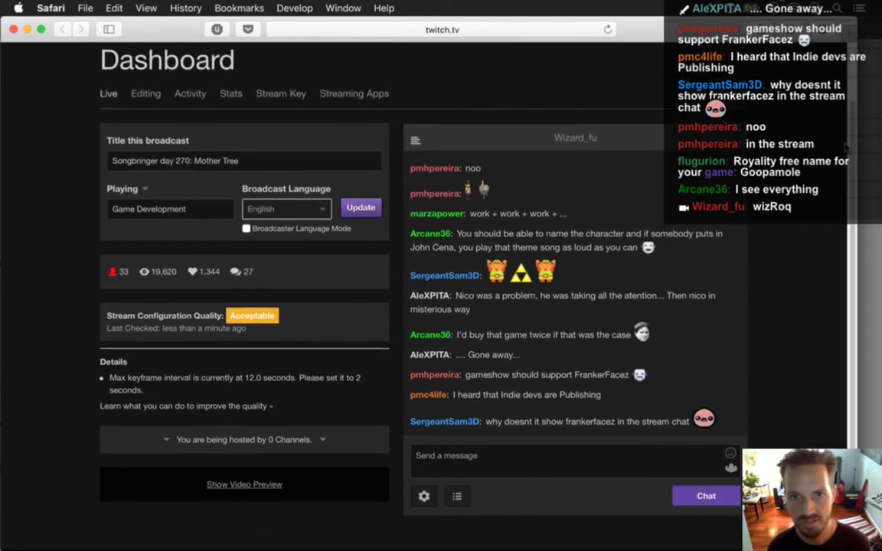
{"action": "scroll", "coordinate": [845, 143], "scroll_direction": "down", "scroll_amount": 2}
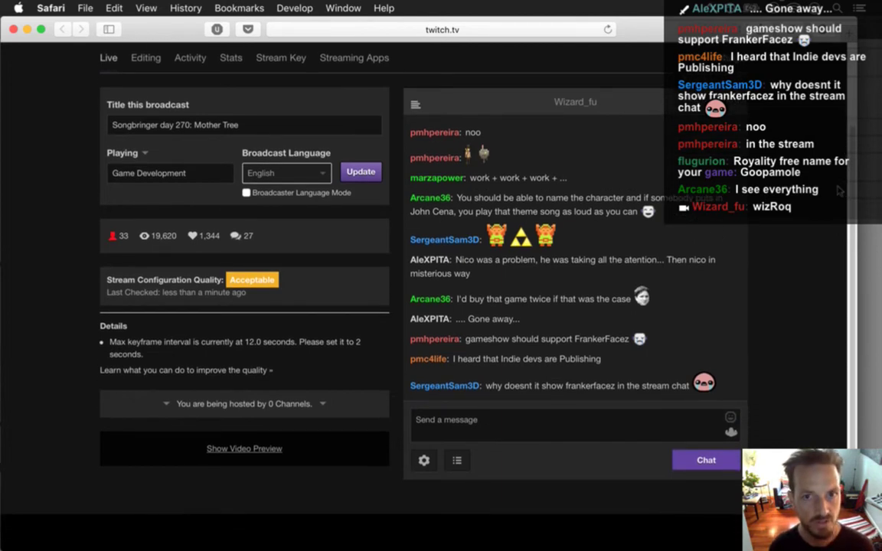
{"action": "mouse_move", "coordinate": [526, 245]}
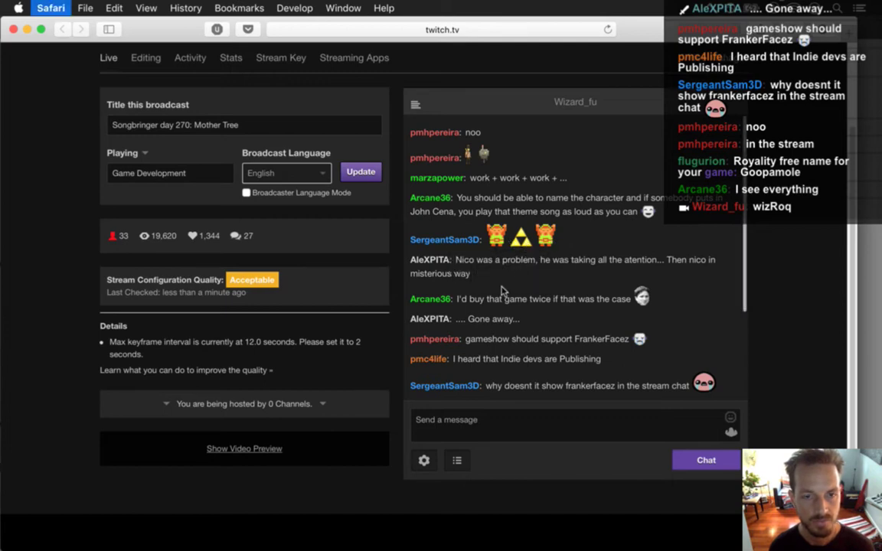
Step: Return to Photoshop, select Layer 4, sample a bark brown beside the trunk, and pencil shading onto the tree's topmost branches
{"action": "key", "text": "super+Tab"}
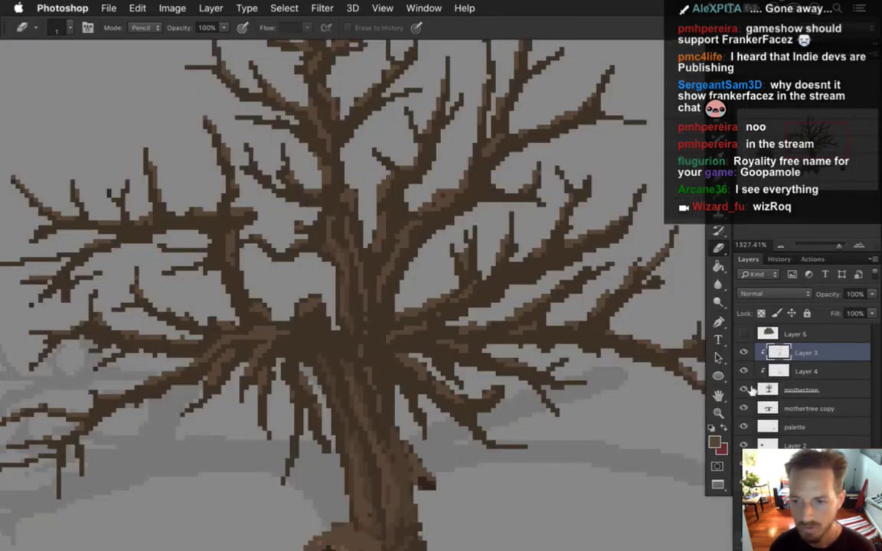
{"action": "key", "text": "alt+bracketleft"}
{"action": "key", "text": "i"}
{"action": "left_click", "coordinate": [304, 348]}
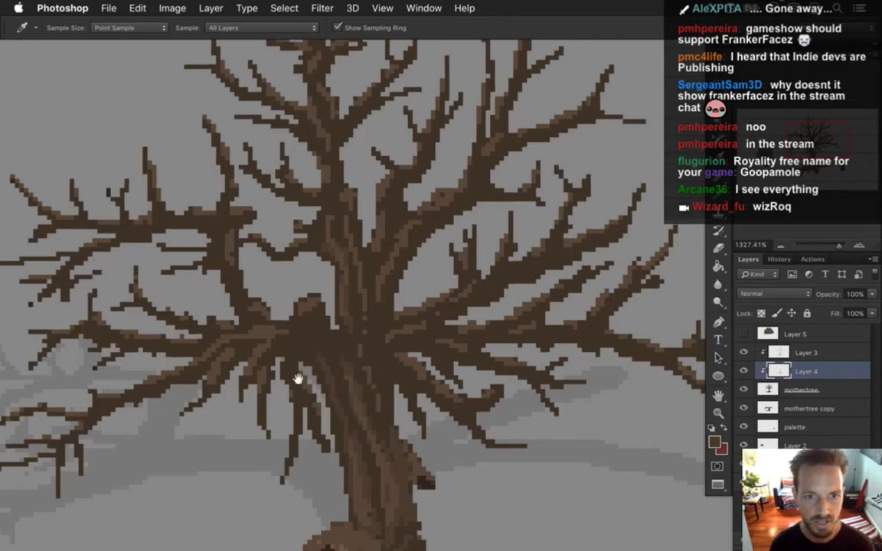
{"action": "left_click_drag", "start_coordinate": [295, 375], "coordinate": [403, 345]}
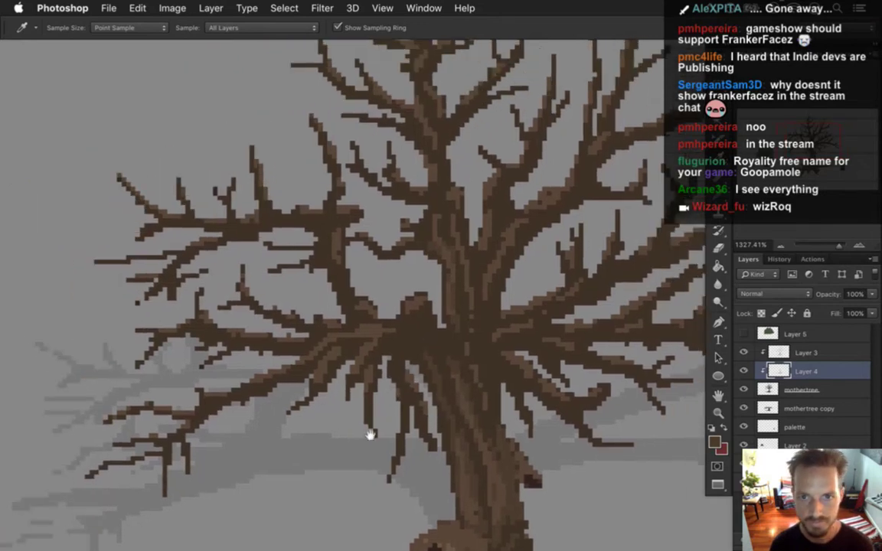
{"action": "left_click_drag", "start_coordinate": [370, 434], "coordinate": [347, 486]}
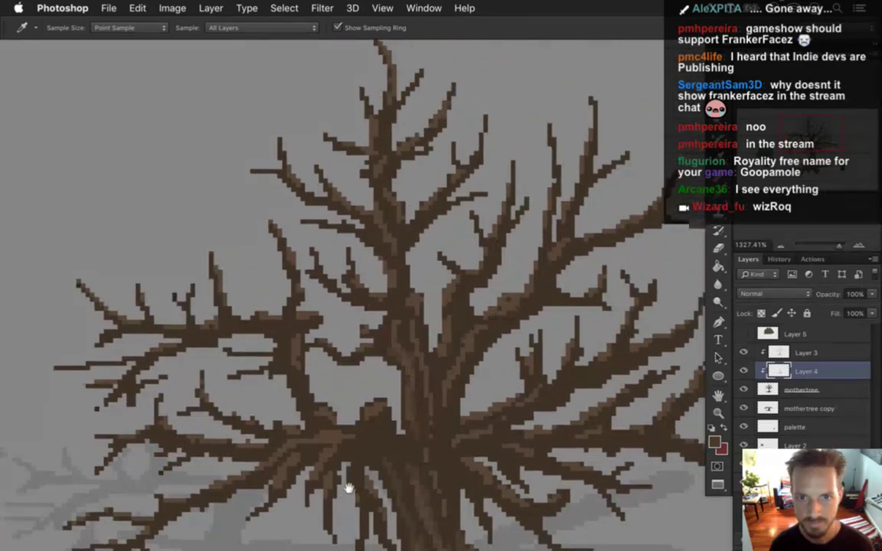
{"action": "left_click_drag", "start_coordinate": [392, 282], "coordinate": [382, 359]}
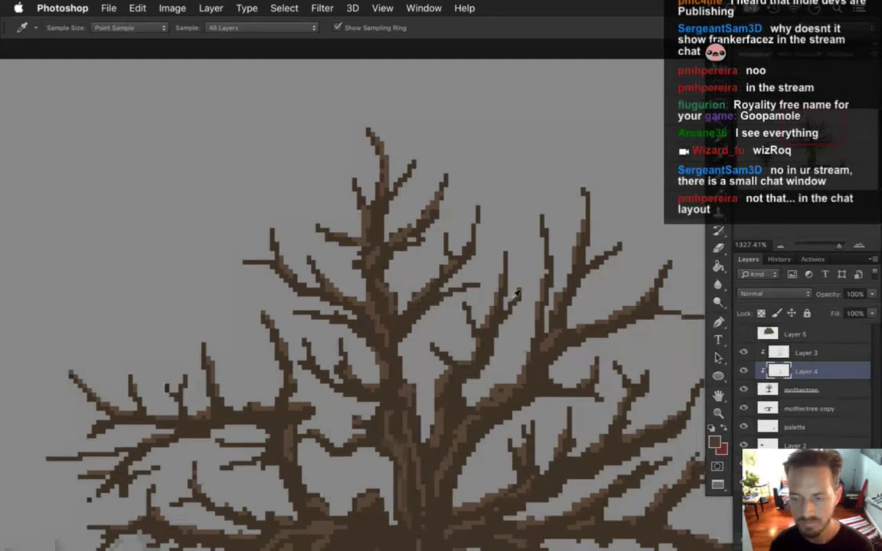
{"action": "key", "text": "b"}
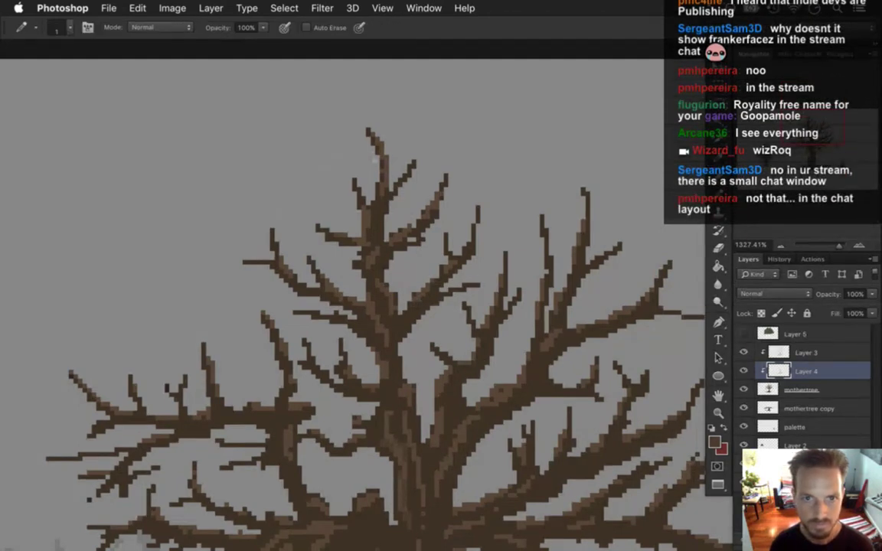
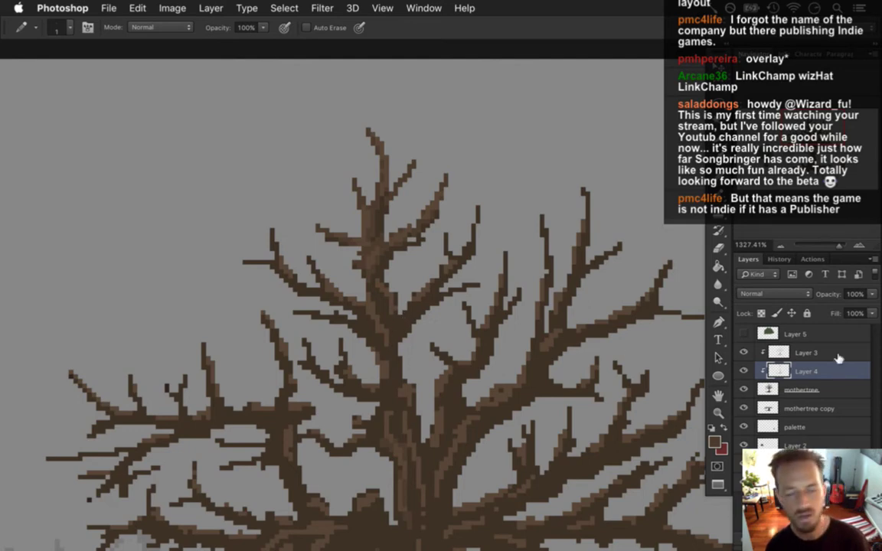
Step: Check the live stream layout in Gameshow, minimize its window, and return to Photoshop
{"action": "mouse_move", "coordinate": [879, 359]}
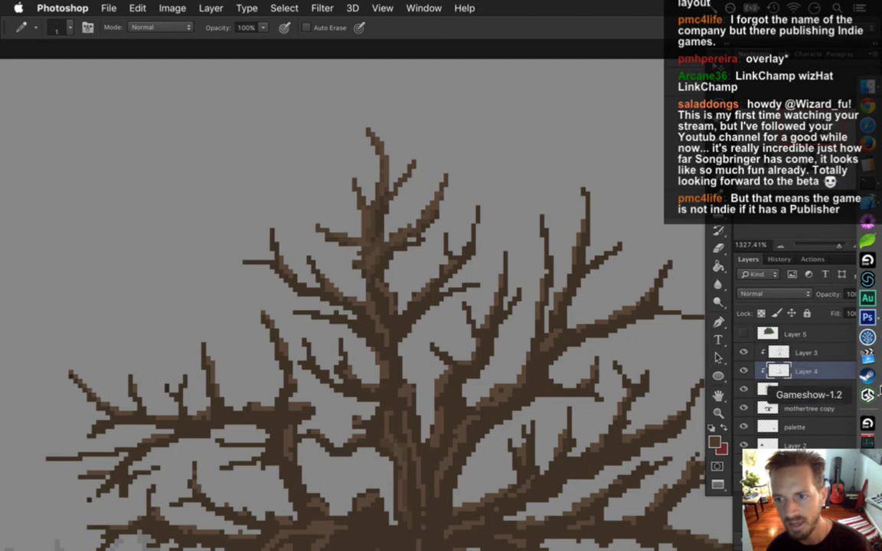
{"action": "left_click", "coordinate": [873, 355]}
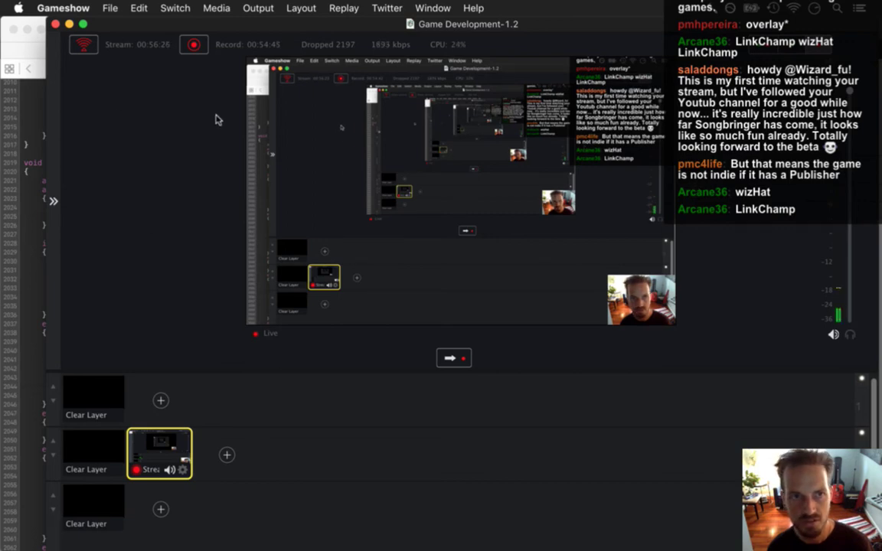
{"action": "left_click", "coordinate": [69, 24]}
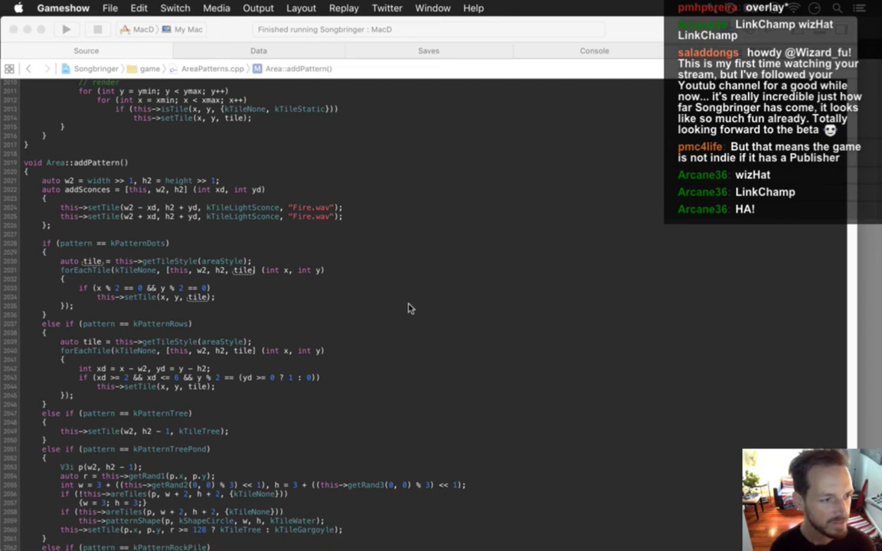
{"action": "key", "text": "super+Tab"}
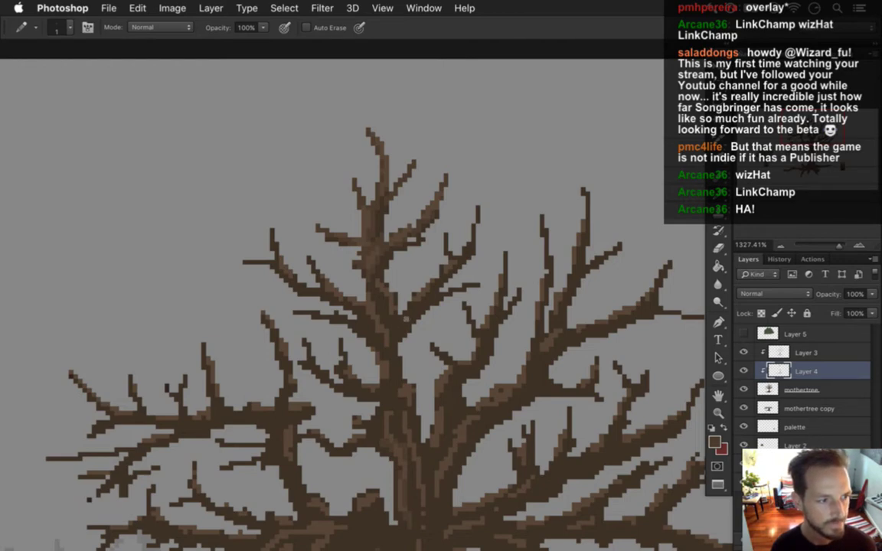
Step: Pencil brown midtone shading on Layer 4 down the upper trunk and along the crown's upper right branches
{"action": "left_click_drag", "start_coordinate": [511, 380], "coordinate": [477, 348]}
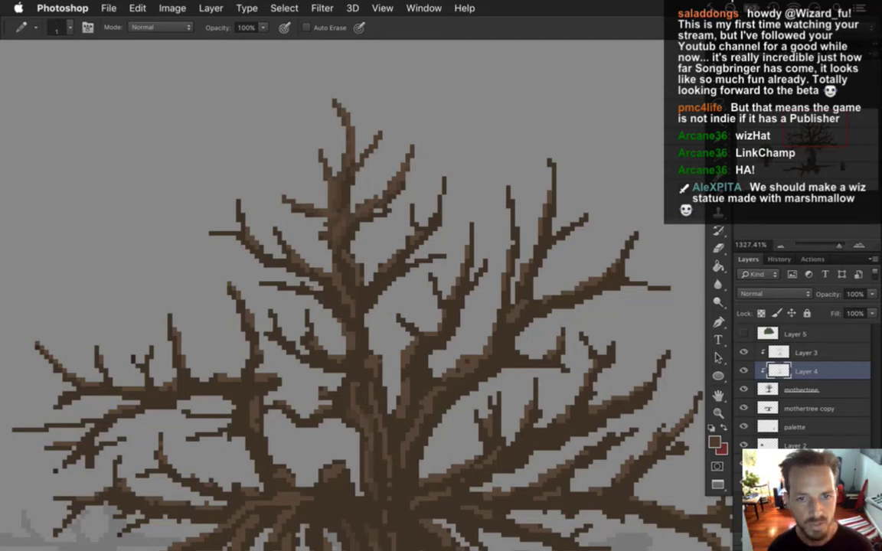
{"action": "key", "text": "alt"}
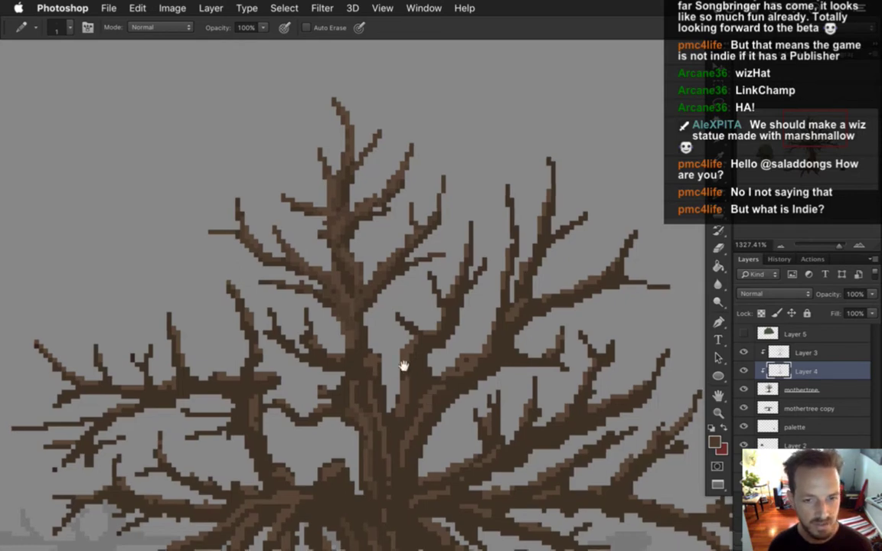
{"action": "left_click_drag", "start_coordinate": [403, 359], "coordinate": [372, 280]}
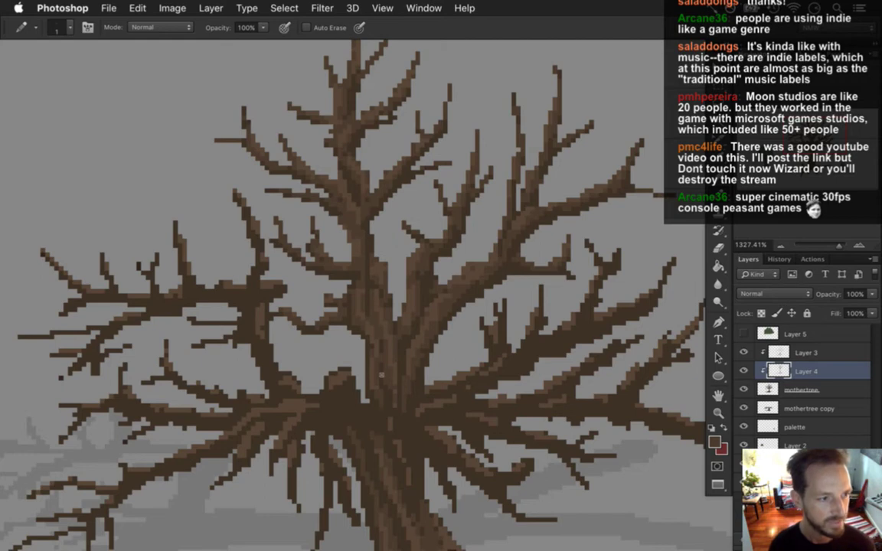
{"action": "left_click_drag", "start_coordinate": [518, 351], "coordinate": [486, 287]}
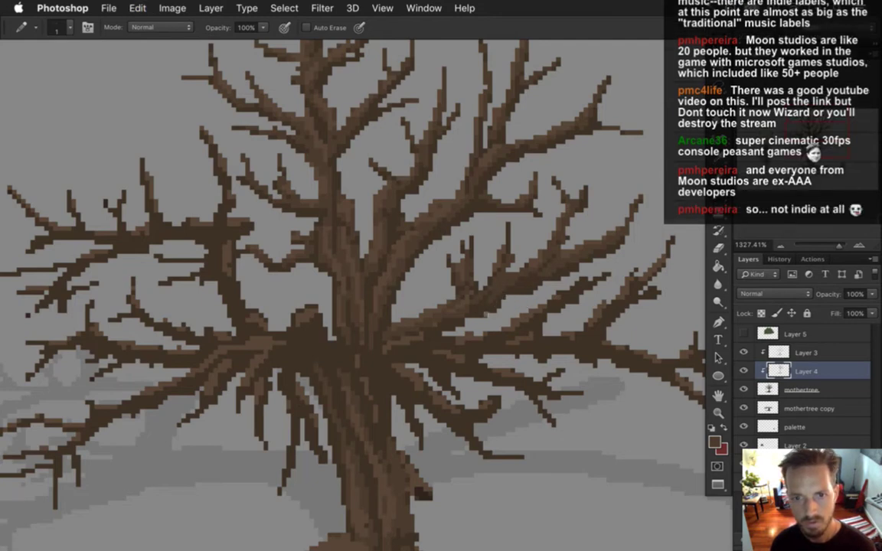
Step: Undo the last pencil stroke, extend the midtone shading along the middle right branches out to their tips, and save the document
{"action": "key", "text": "super+z"}
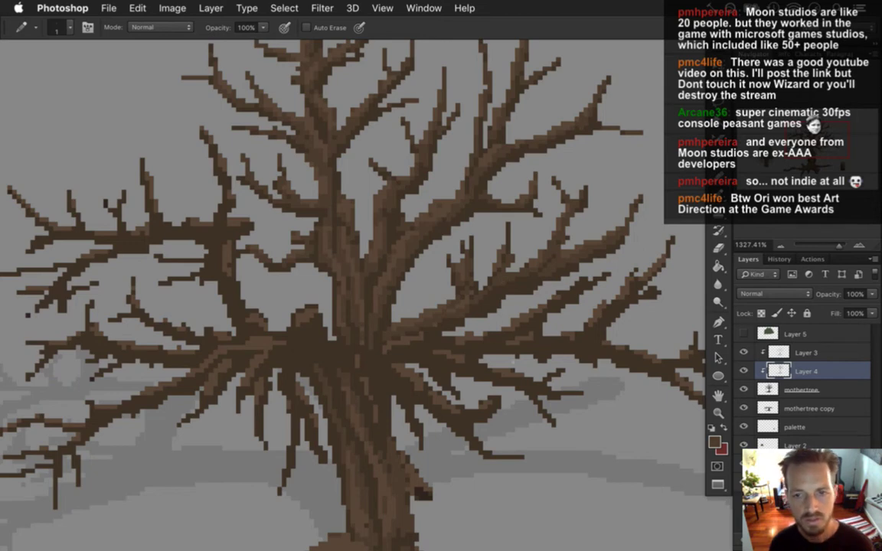
{"action": "left_click_drag", "start_coordinate": [597, 356], "coordinate": [527, 332]}
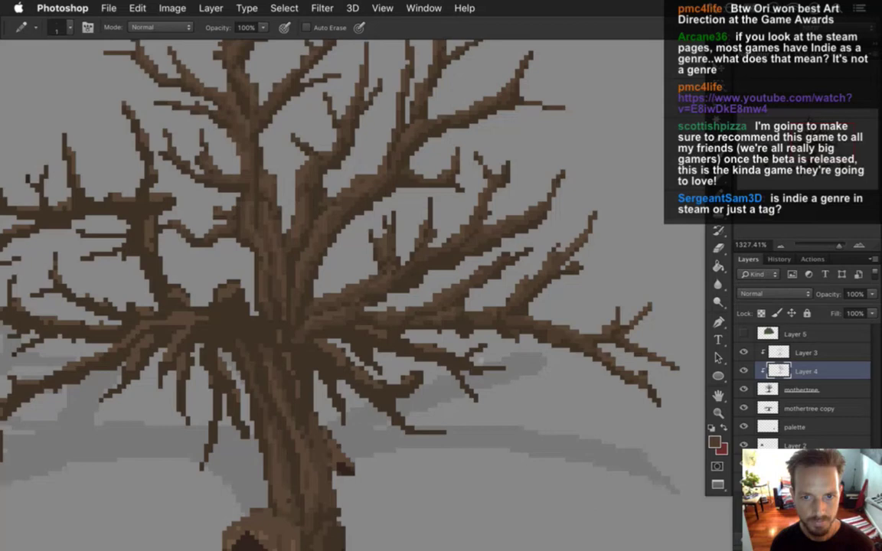
{"action": "key", "text": "super+s"}
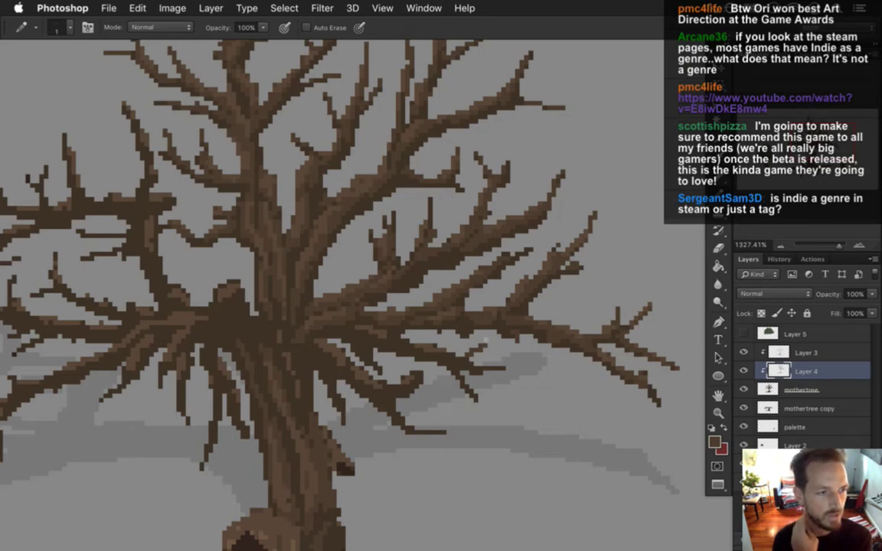
Step: Sample bark browns around the branch junction and pencil midtone shading on Layer 4 over the junction and the branches just to its right
{"action": "left_click_drag", "start_coordinate": [400, 403], "coordinate": [407, 346]}
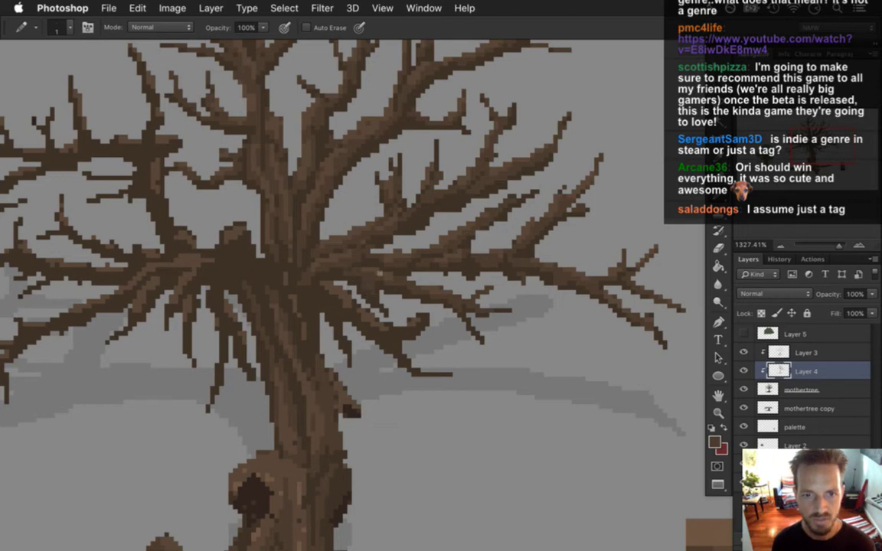
{"action": "left_click", "coordinate": [304, 244], "text": "alt"}
{"action": "left_click", "coordinate": [324, 251], "text": "alt"}
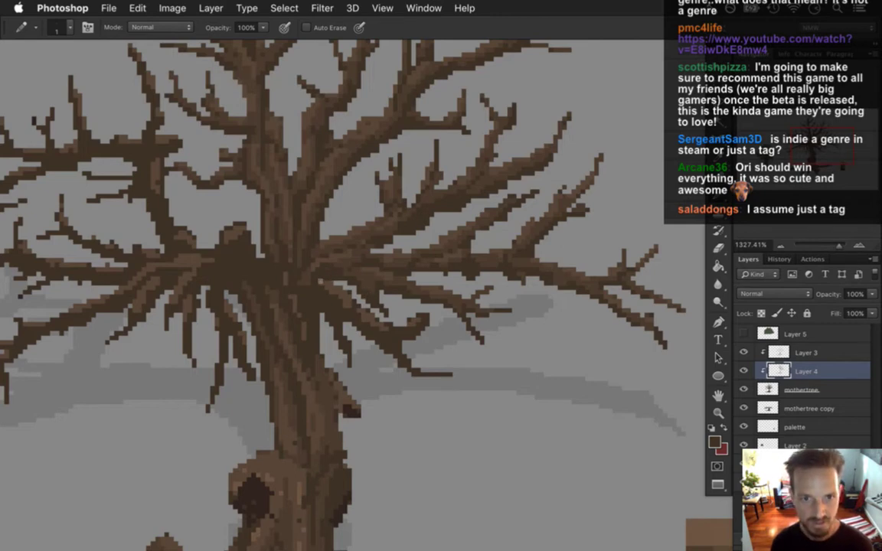
{"action": "key", "text": "i"}
{"action": "left_click", "coordinate": [345, 268]}
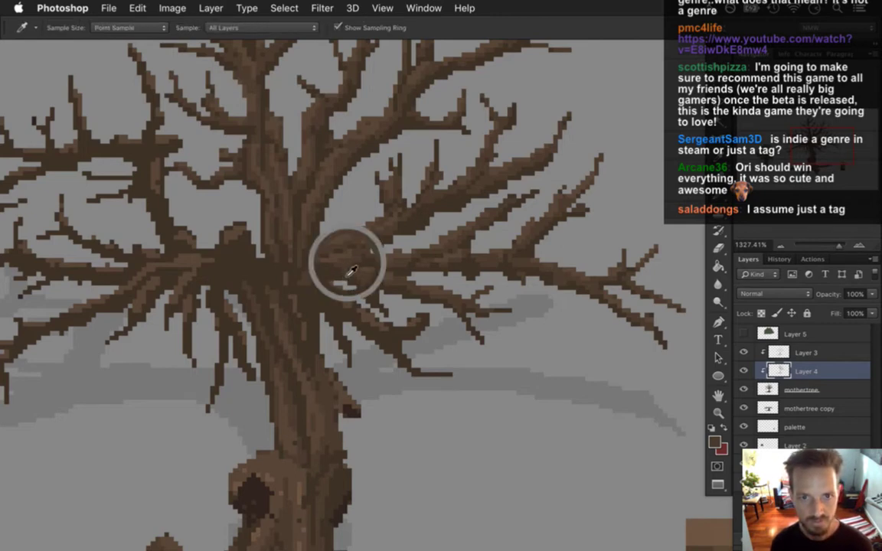
{"action": "key", "text": "b"}
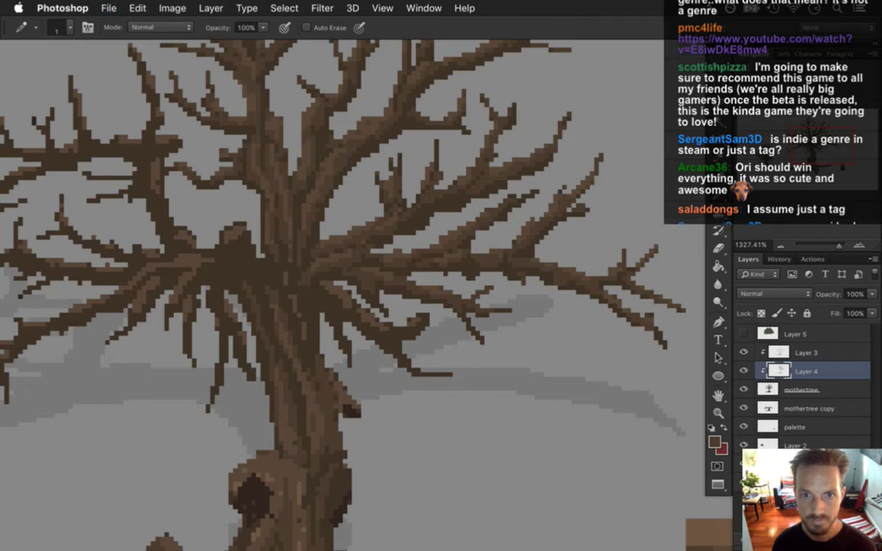
{"action": "key", "text": "i"}
{"action": "left_click", "coordinate": [349, 261]}
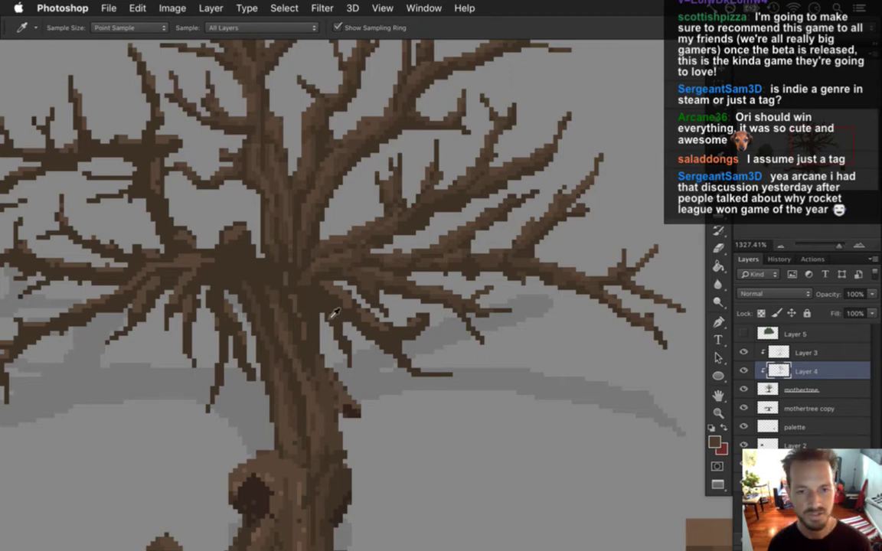
{"action": "left_click", "coordinate": [276, 250], "text": "alt"}
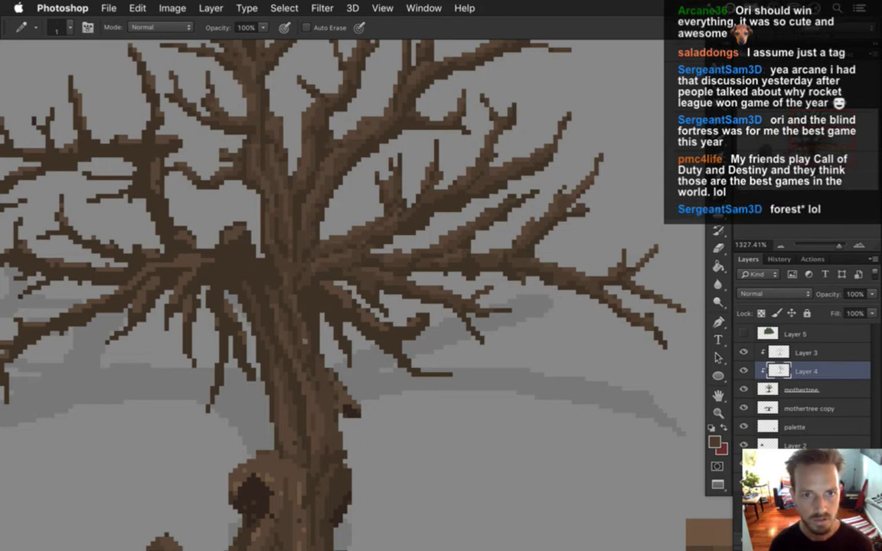
Step: Pencil brown midtone shading on Layer 4 across the branch junction and along the crown's left branches out to their tips
{"action": "left_click_drag", "start_coordinate": [286, 301], "coordinate": [333, 251]}
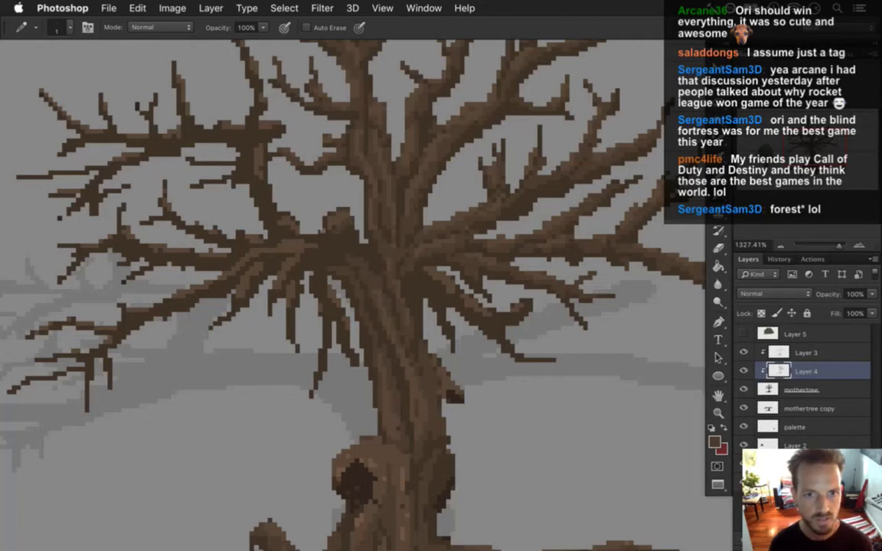
{"action": "key", "text": "e"}
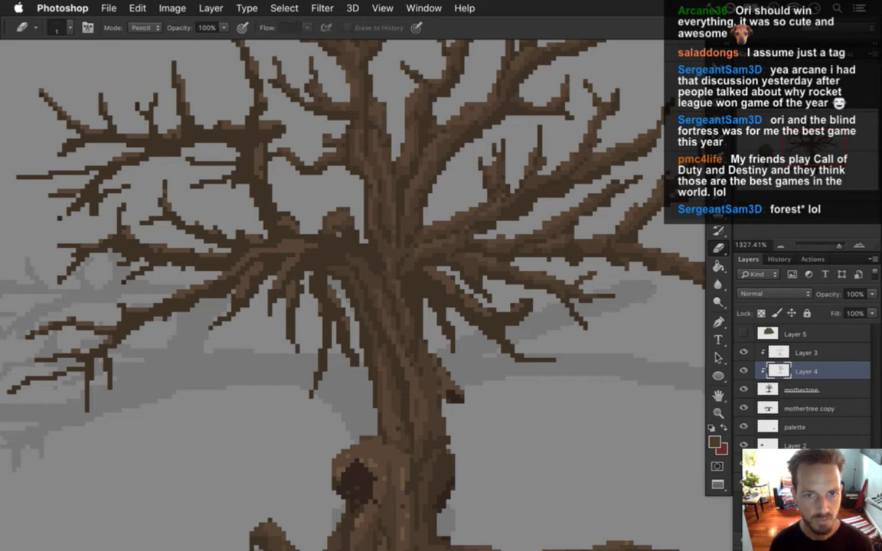
{"action": "key", "text": "b"}
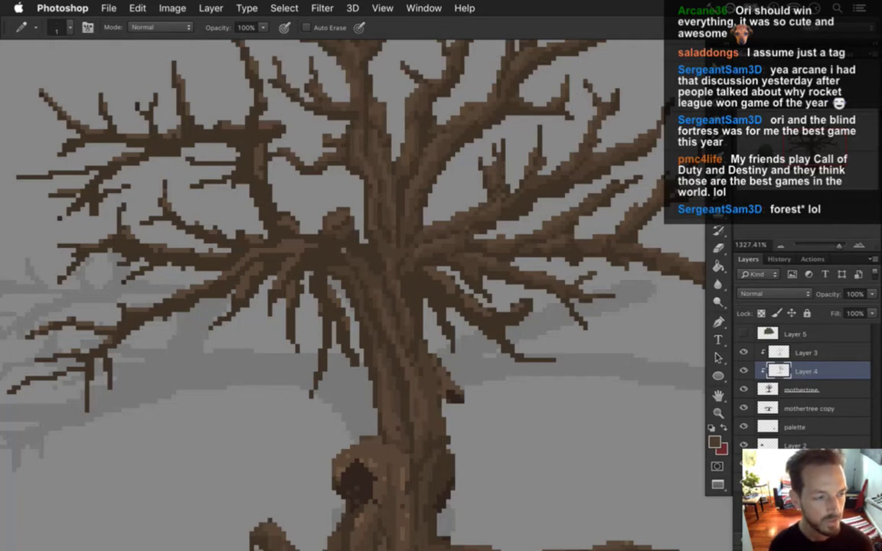
{"action": "left_click_drag", "start_coordinate": [351, 254], "coordinate": [394, 281]}
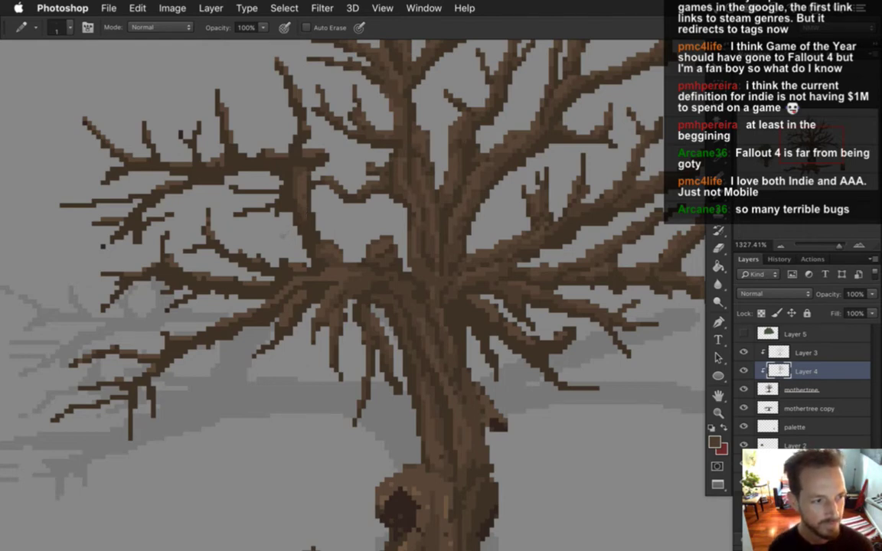
{"action": "left_click_drag", "start_coordinate": [278, 236], "coordinate": [342, 237]}
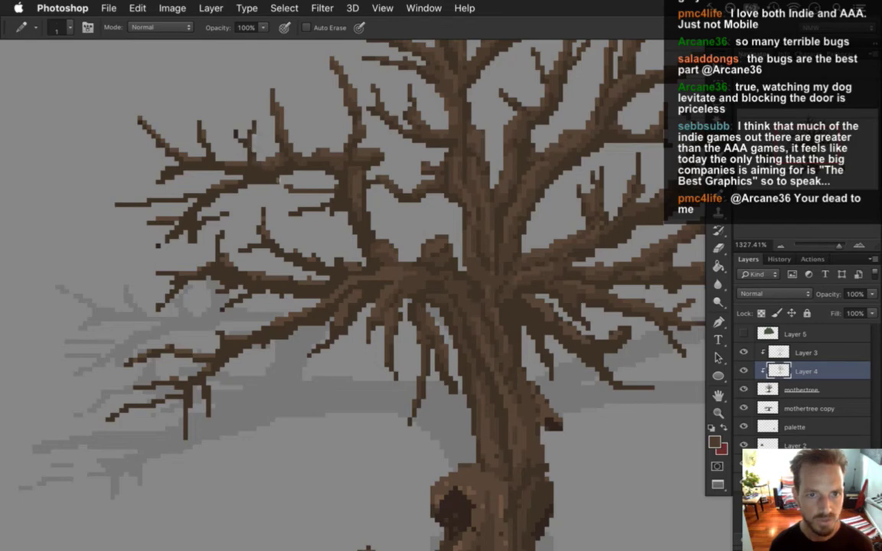
{"action": "left_click_drag", "start_coordinate": [292, 189], "coordinate": [358, 199]}
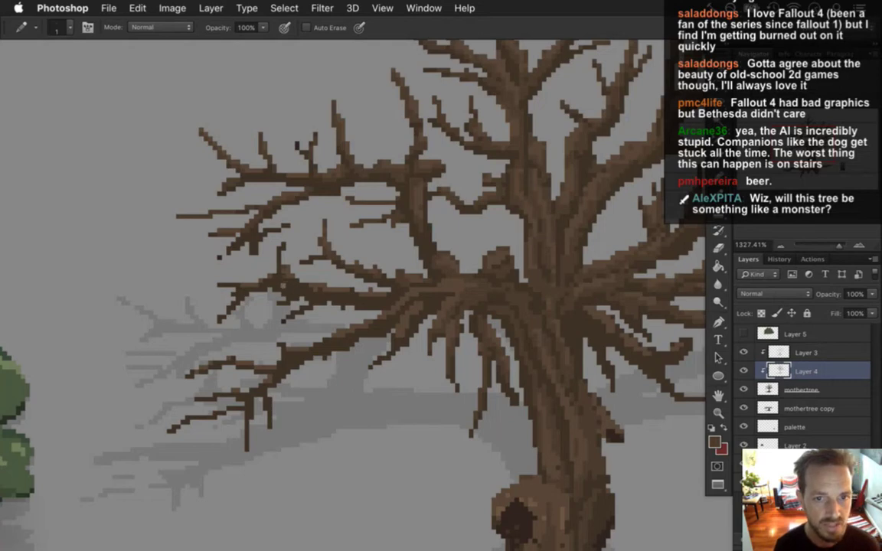
{"action": "left_click", "coordinate": [267, 259]}
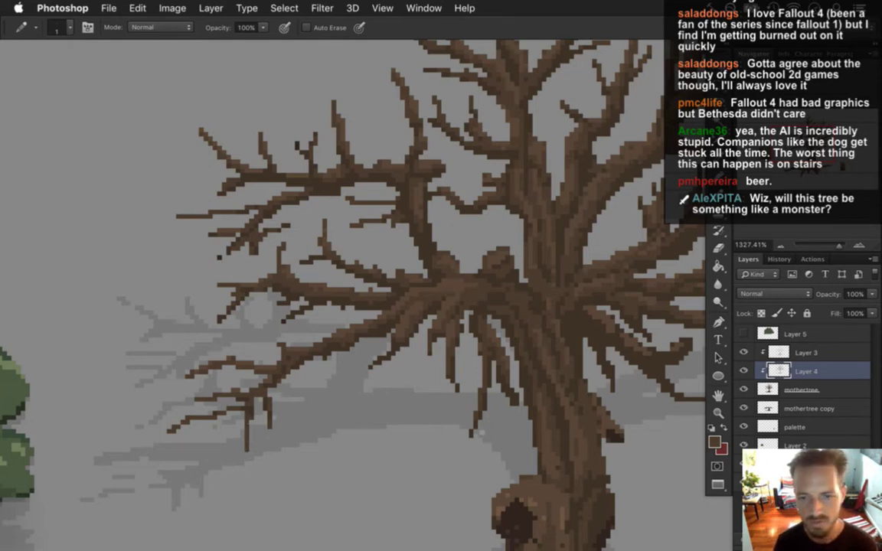
Step: Pencil midtone shading onto the drooping branches at the crown's lower right and review the whole tree
{"action": "left_click_drag", "start_coordinate": [577, 403], "coordinate": [487, 379]}
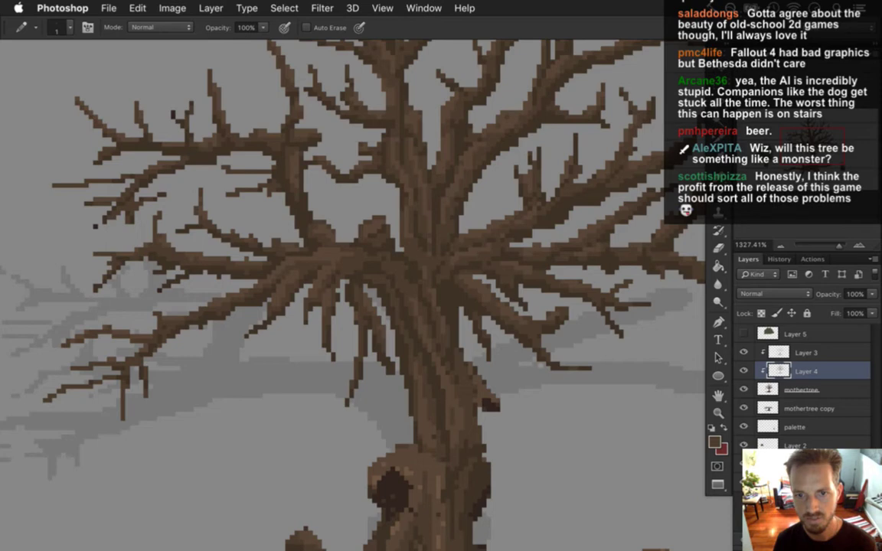
{"action": "left_click_drag", "start_coordinate": [613, 339], "coordinate": [515, 331]}
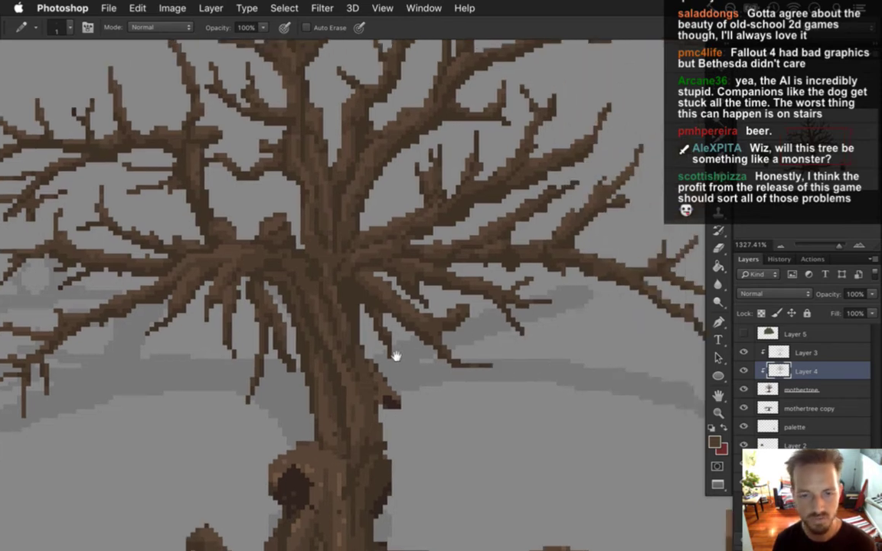
{"action": "left_click_drag", "start_coordinate": [432, 398], "coordinate": [475, 460]}
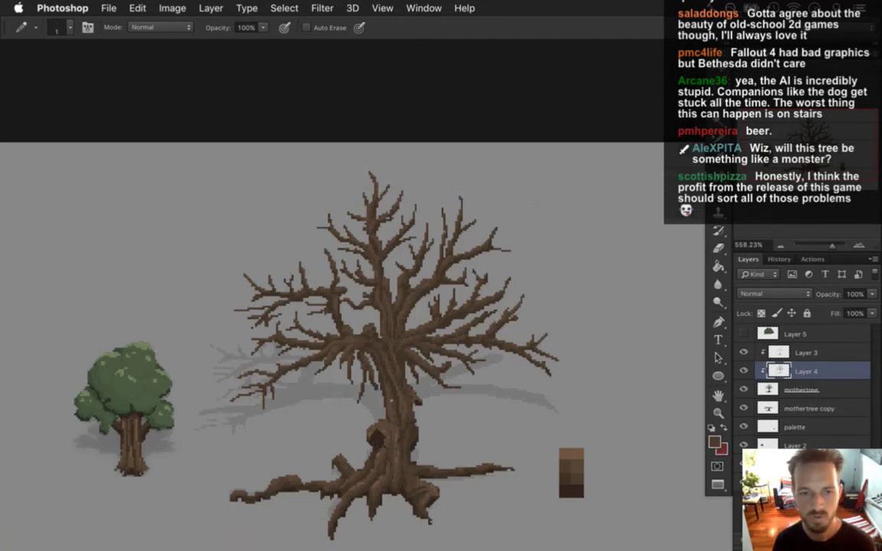
{"action": "scroll", "coordinate": [375, 364], "scroll_direction": "up", "scroll_amount": 3}
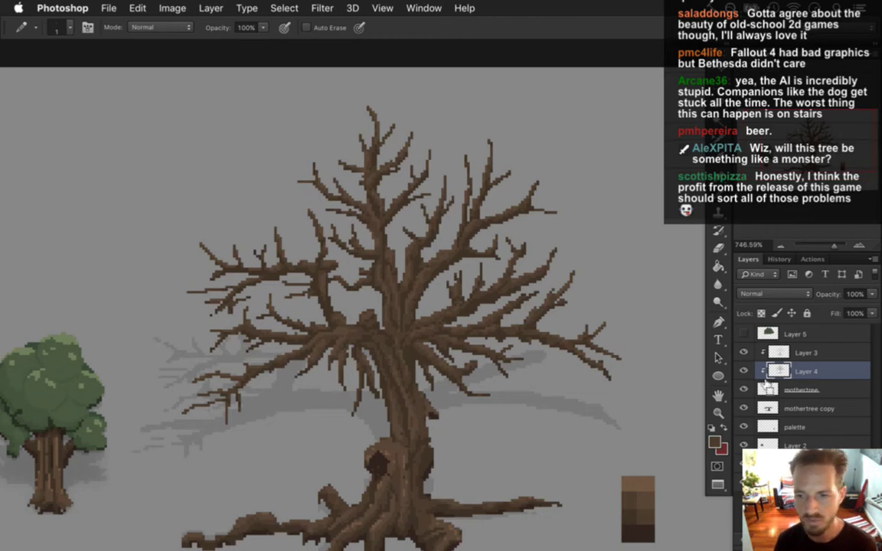
Step: Sample the darkest bark brown from the tree and make Layer 3 the active layer for shadow work
{"action": "left_click", "coordinate": [779, 357]}
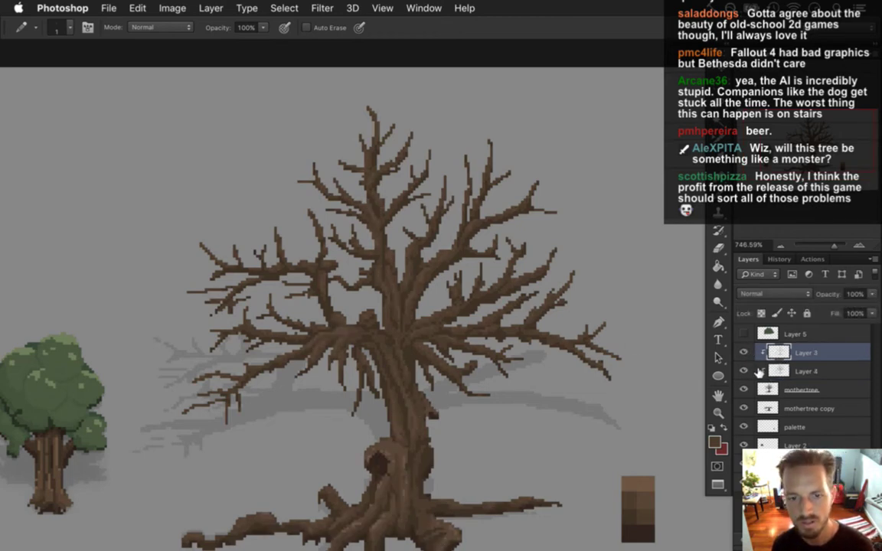
{"action": "left_click", "coordinate": [757, 371]}
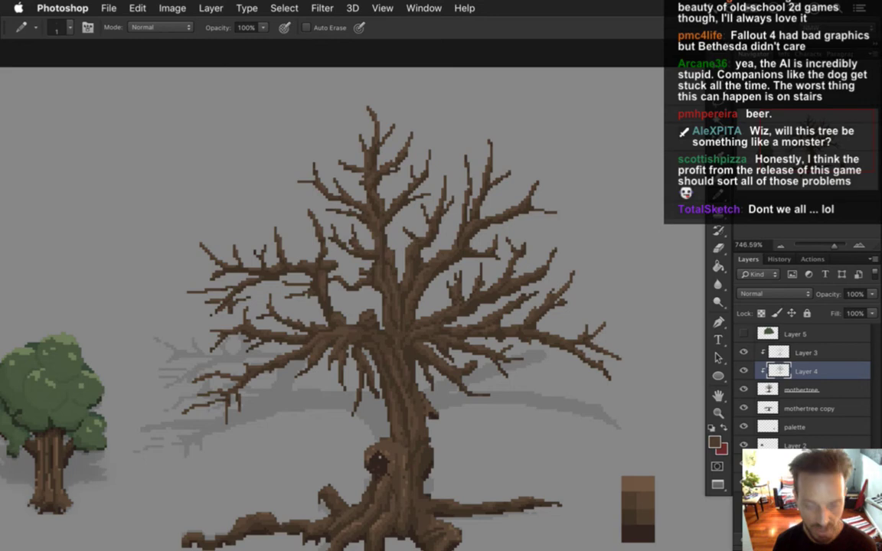
{"action": "key", "text": "i"}
{"action": "left_click", "coordinate": [342, 413]}
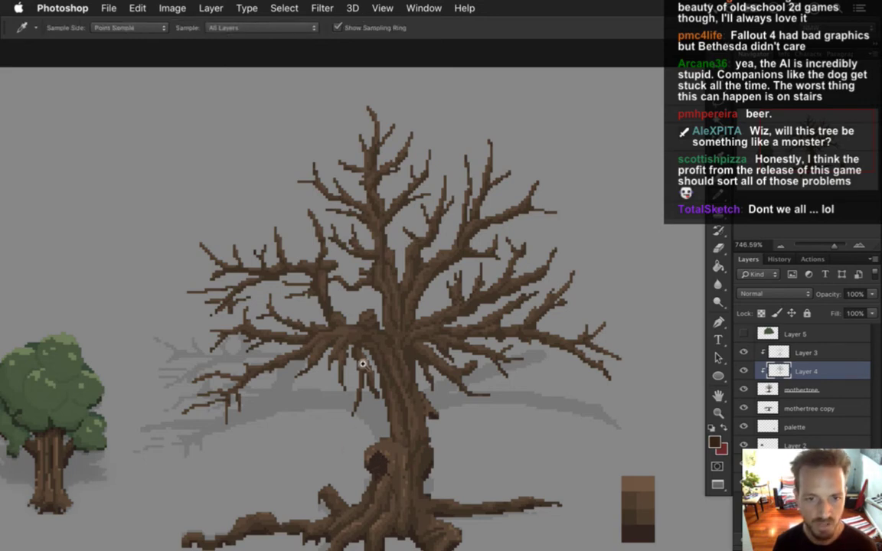
{"action": "scroll", "coordinate": [363, 364], "scroll_direction": "up", "scroll_amount": 3}
{"action": "scroll", "coordinate": [386, 367], "scroll_direction": "up", "scroll_amount": 3}
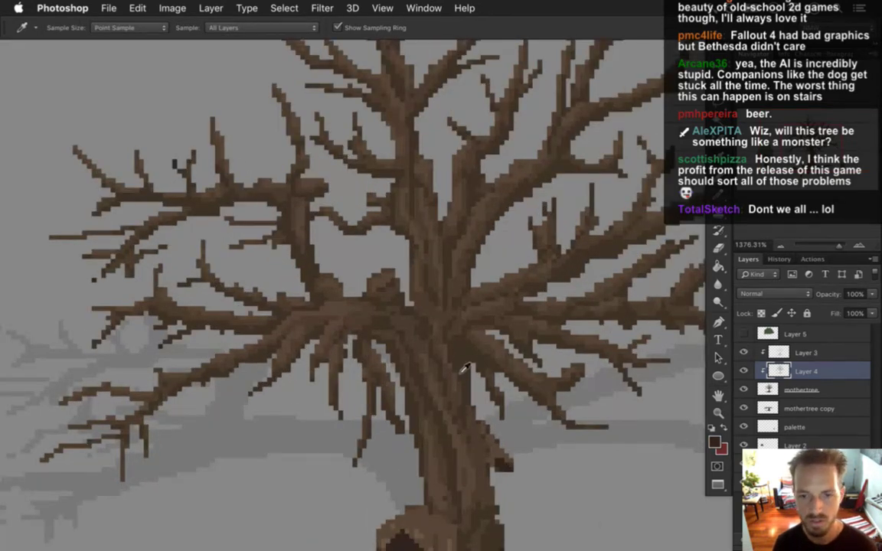
{"action": "key", "text": "b"}
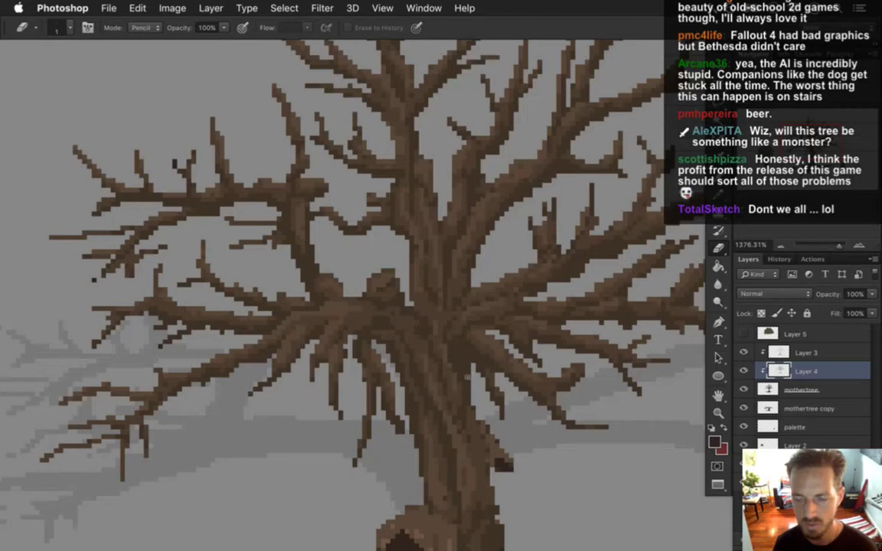
{"action": "left_click", "coordinate": [773, 352]}
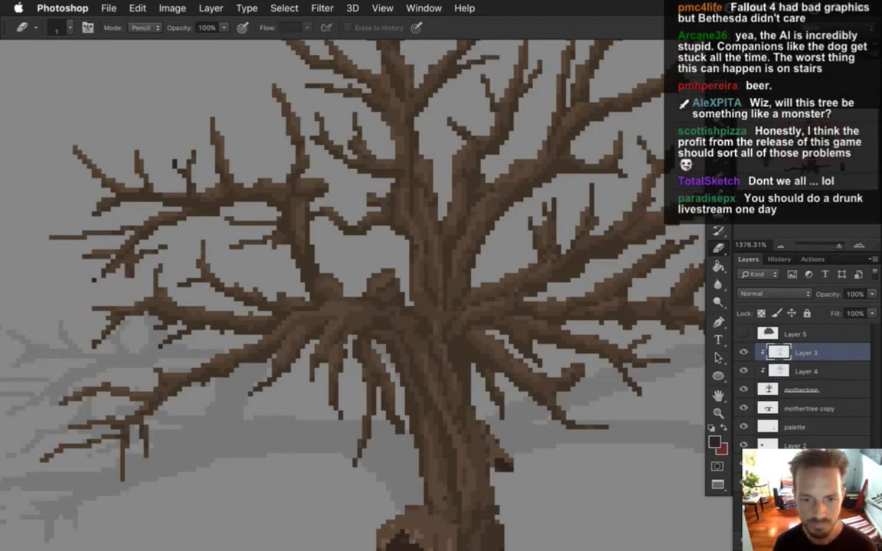
{"action": "key", "text": "bracketright"}
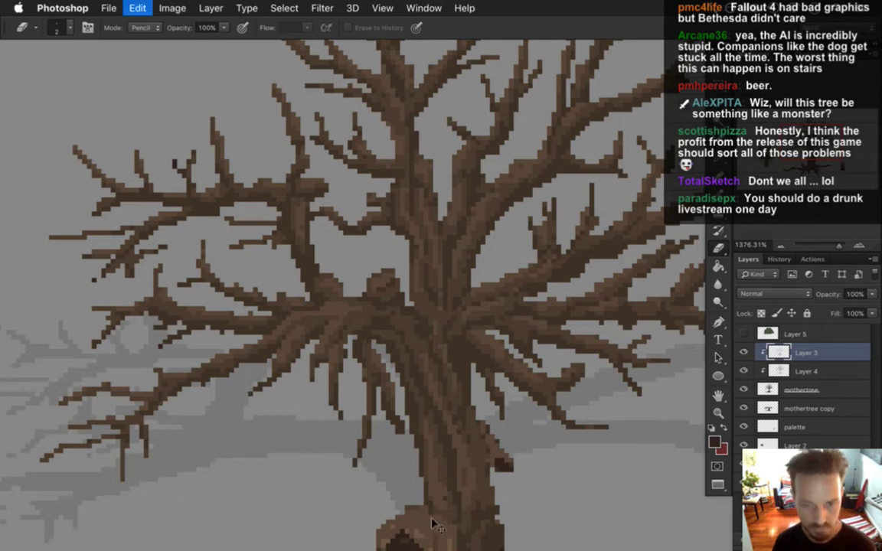
{"action": "key", "text": "i"}
Step: Pencil dark brown shadows on Layer 3 down the trunk below the branch junction and under the right branches
{"action": "scroll", "coordinate": [419, 512], "scroll_direction": "down", "scroll_amount": 1}
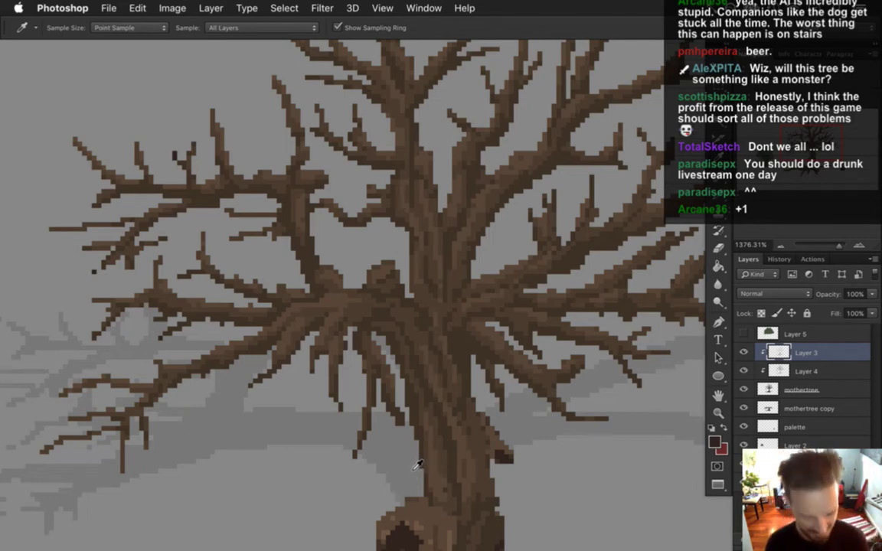
{"action": "scroll", "coordinate": [445, 336], "scroll_direction": "down", "scroll_amount": 2}
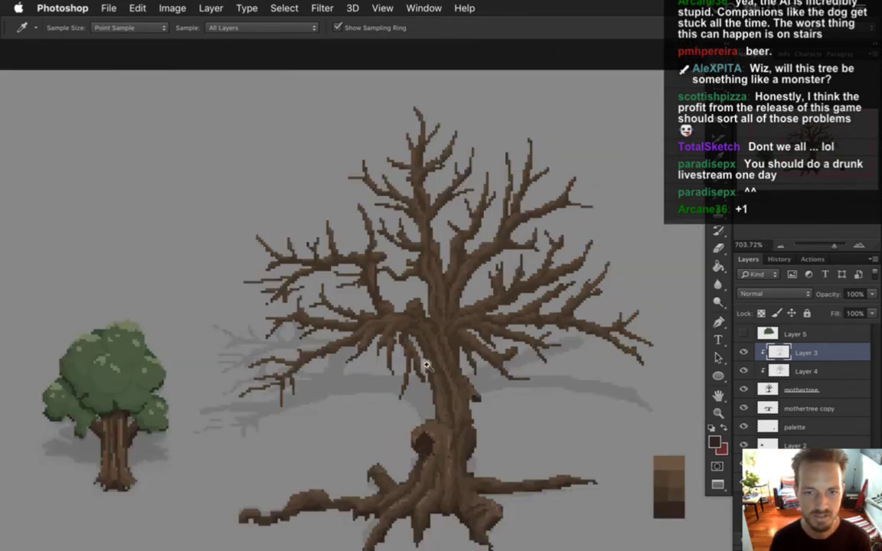
{"action": "scroll", "coordinate": [425, 364], "scroll_direction": "down", "scroll_amount": 2}
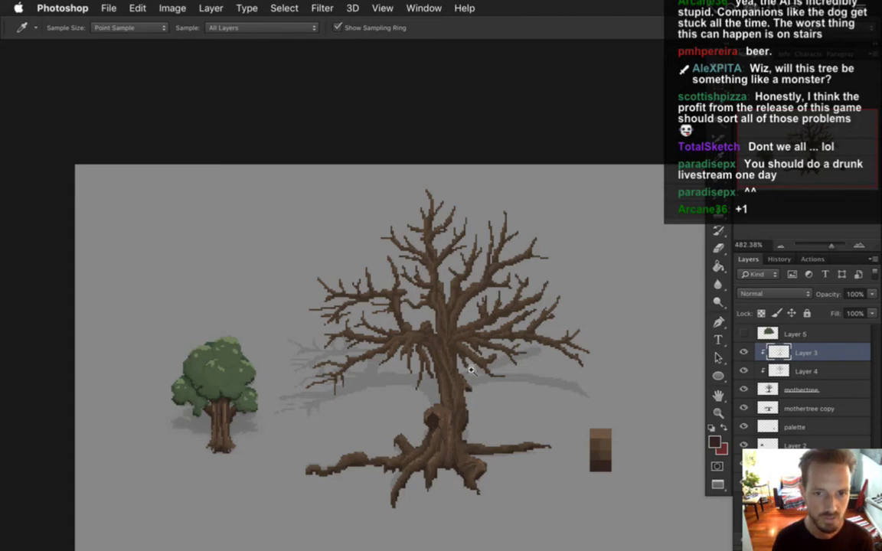
{"action": "scroll", "coordinate": [468, 365], "scroll_direction": "up", "scroll_amount": 1}
{"action": "scroll", "coordinate": [463, 358], "scroll_direction": "up", "scroll_amount": 1}
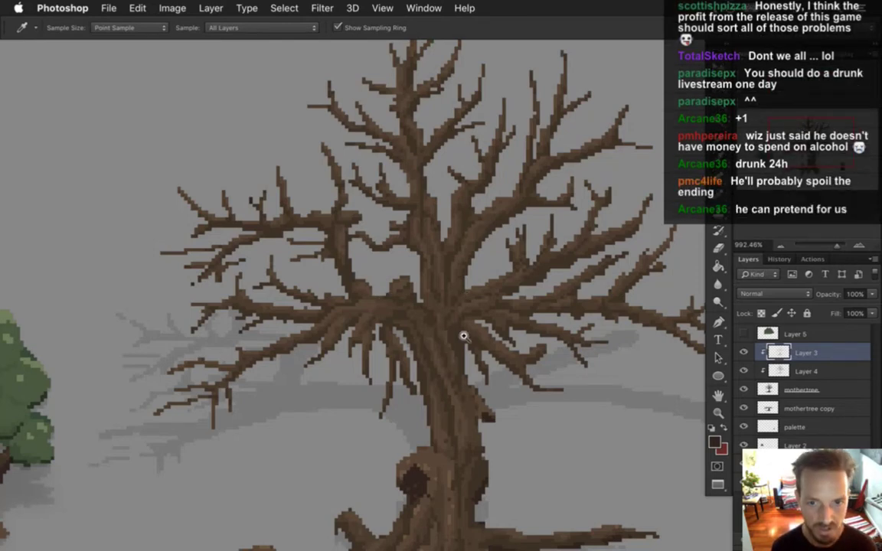
{"action": "scroll", "coordinate": [443, 328], "scroll_direction": "up", "scroll_amount": 1}
{"action": "key", "text": "b"}
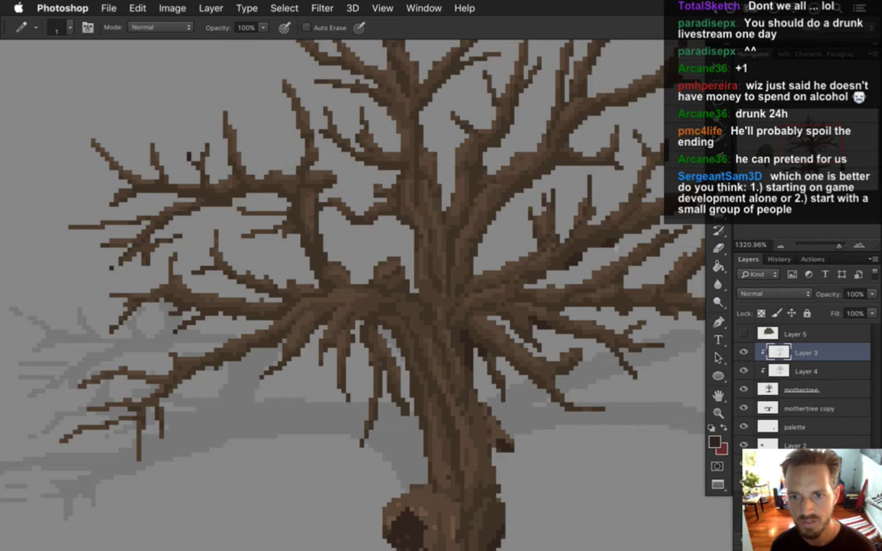
{"action": "scroll", "coordinate": [581, 251], "scroll_direction": "right", "scroll_amount": 5}
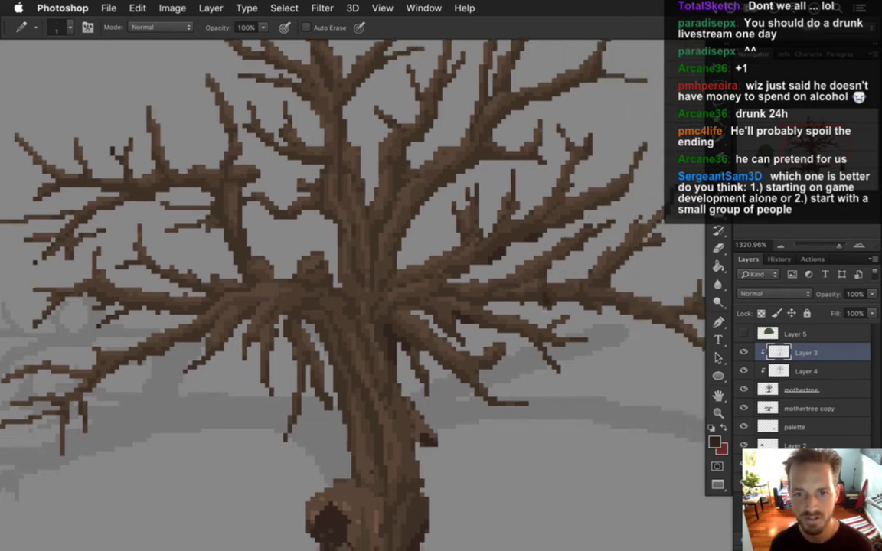
{"action": "scroll", "coordinate": [596, 297], "scroll_direction": "right", "scroll_amount": 1}
{"action": "scroll", "coordinate": [596, 297], "scroll_direction": "right", "scroll_amount": 5}
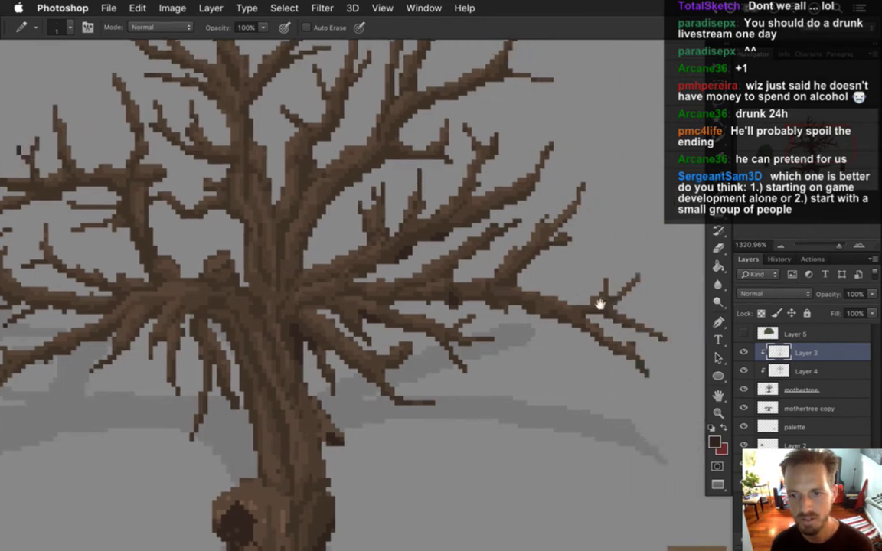
{"action": "scroll", "coordinate": [414, 226], "scroll_direction": "left", "scroll_amount": 4}
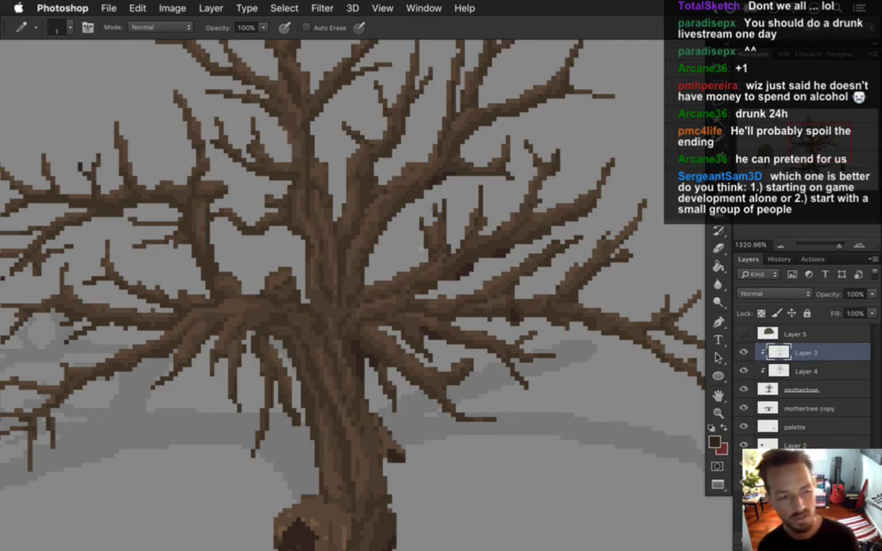
Step: Pencil darkest-brown shadows on Layer 3 at the branch junction and along the undersides of the crown's left and right branches
{"action": "left_click_drag", "start_coordinate": [276, 393], "coordinate": [332, 370]}
{"action": "left_click_drag", "start_coordinate": [354, 372], "coordinate": [412, 350]}
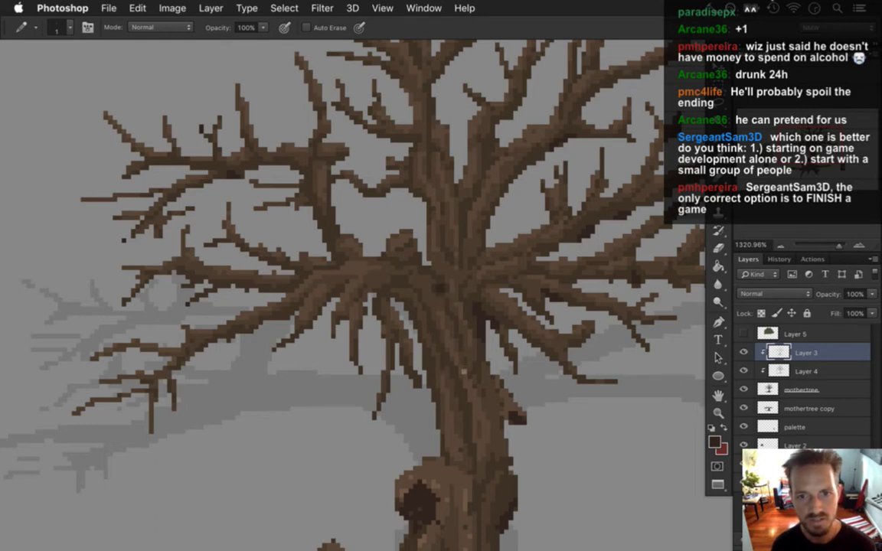
{"action": "left_click_drag", "start_coordinate": [471, 284], "coordinate": [450, 302]}
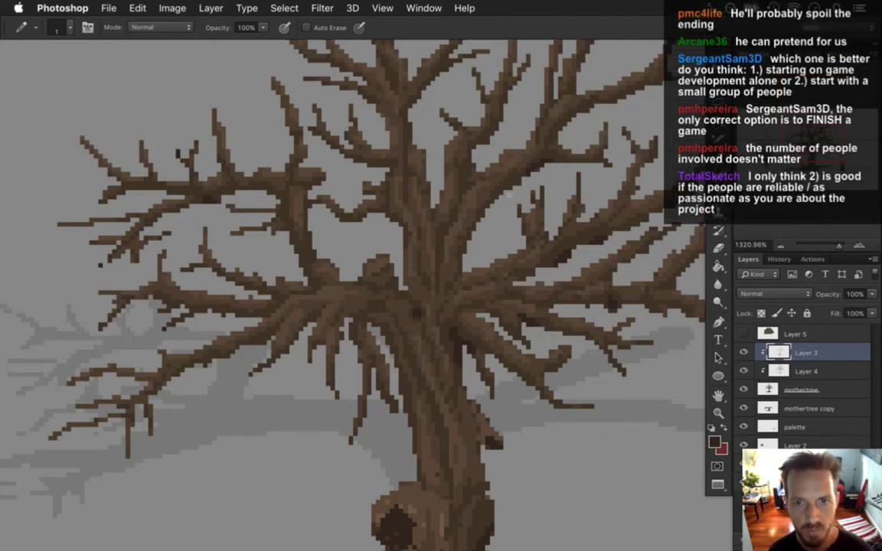
{"action": "left_click_drag", "start_coordinate": [488, 151], "coordinate": [475, 227]}
{"action": "left_click_drag", "start_coordinate": [445, 153], "coordinate": [443, 206]}
{"action": "left_click_drag", "start_coordinate": [499, 284], "coordinate": [447, 278]}
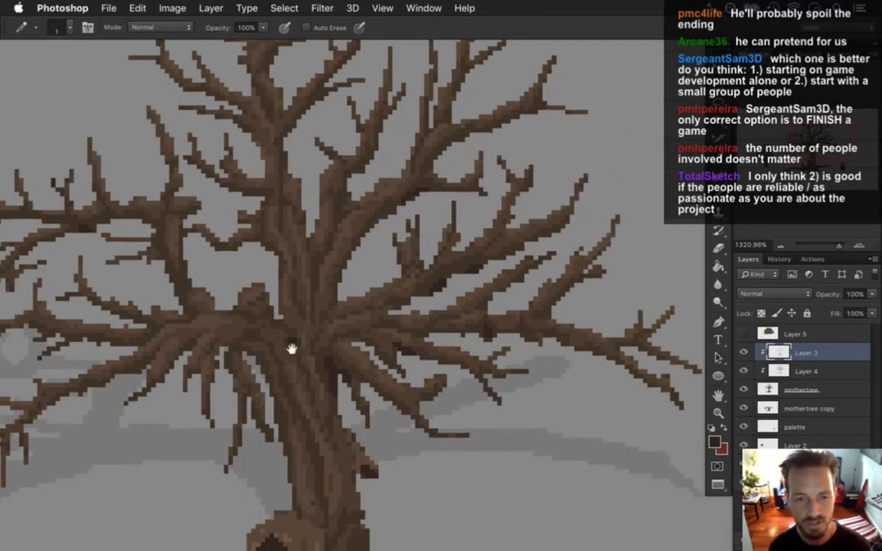
Step: Resample the darkest brown at the branch junction and pencil a shadow onto the stubby knot left of the trunk
{"action": "left_click_drag", "start_coordinate": [291, 347], "coordinate": [355, 340]}
{"action": "key", "text": "e"}
{"action": "key", "text": "bracketleft"}
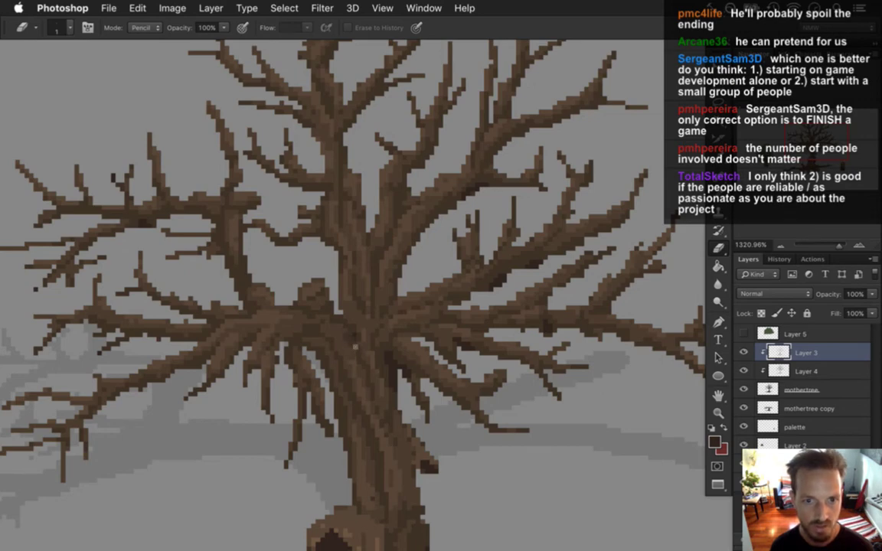
{"action": "key", "text": "i"}
{"action": "left_click", "coordinate": [352, 328]}
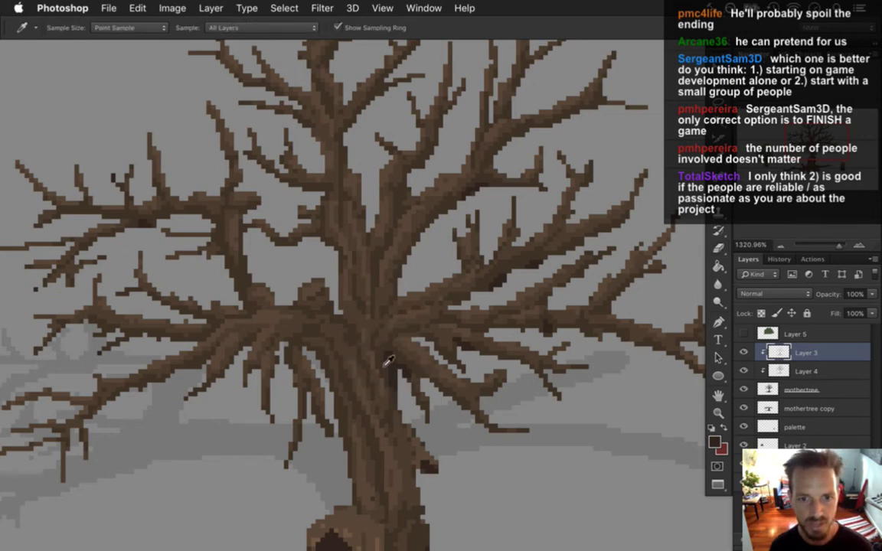
{"action": "key", "text": "b"}
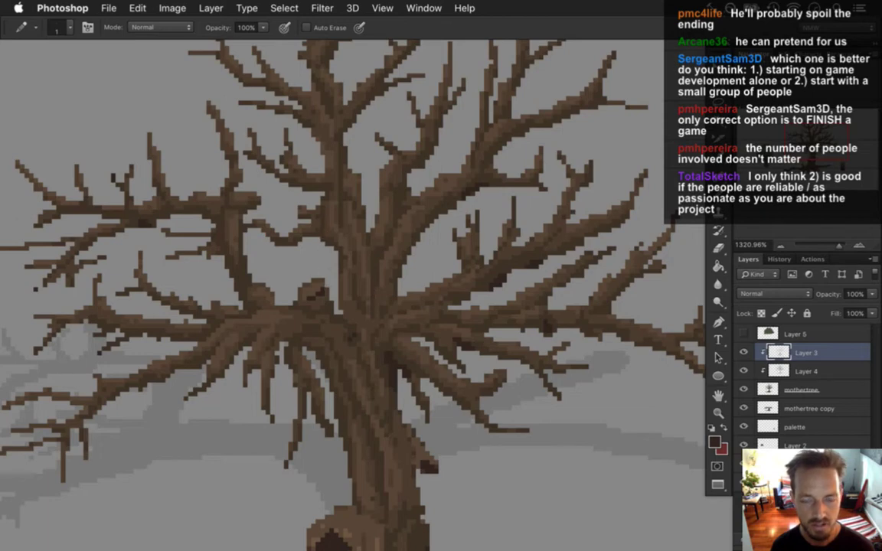
{"action": "left_click_drag", "start_coordinate": [240, 278], "coordinate": [287, 297]}
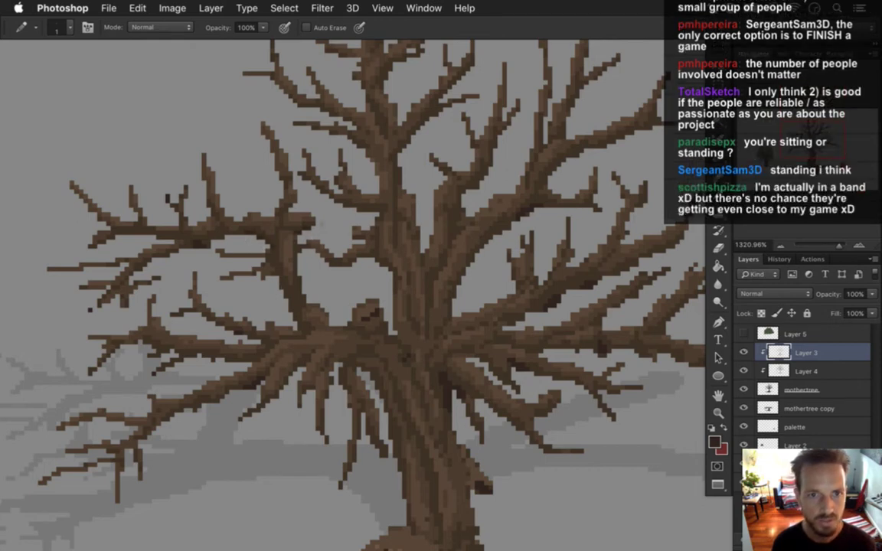
Step: Pencil dark shadows on Layer 3 into the upper trunk fork and check the shading down to the roots
{"action": "scroll", "coordinate": [349, 196], "scroll_direction": "up", "scroll_amount": 5}
{"action": "scroll", "coordinate": [348, 195], "scroll_direction": "right", "scroll_amount": 2}
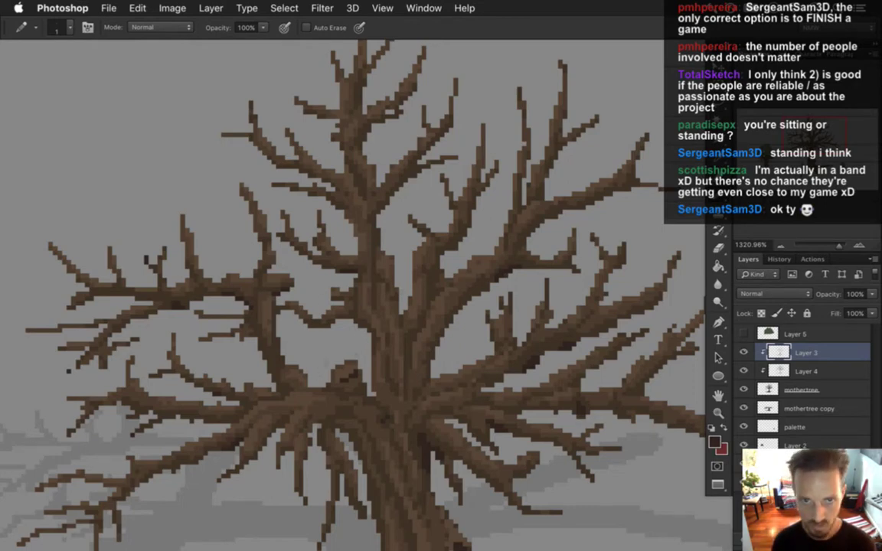
{"action": "scroll", "coordinate": [400, 199], "scroll_direction": "up", "scroll_amount": 5}
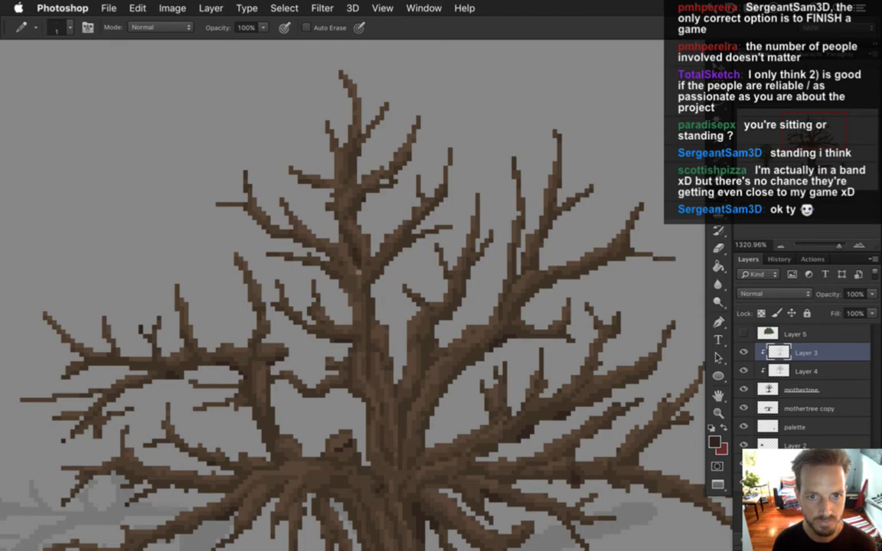
{"action": "left_click_drag", "start_coordinate": [344, 421], "coordinate": [373, 300]}
{"action": "left_click_drag", "start_coordinate": [344, 374], "coordinate": [387, 327]}
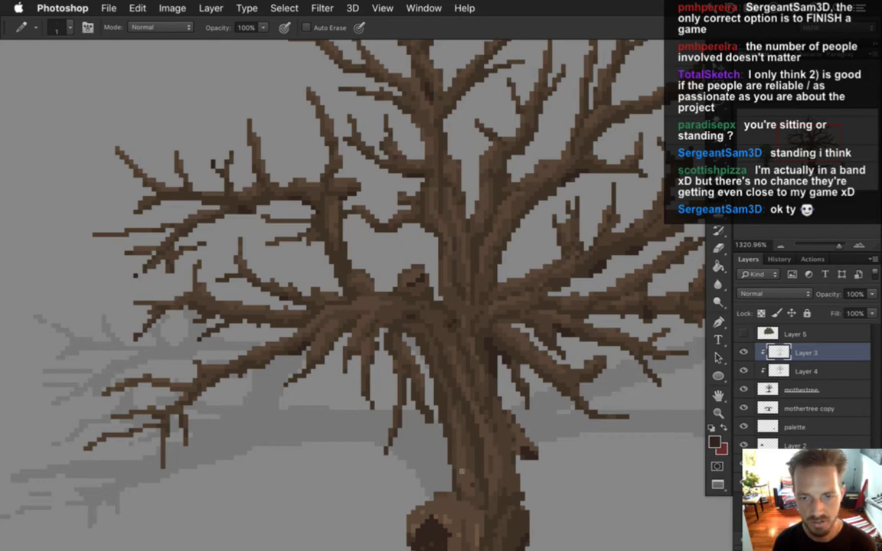
{"action": "left_click_drag", "start_coordinate": [467, 414], "coordinate": [430, 276]}
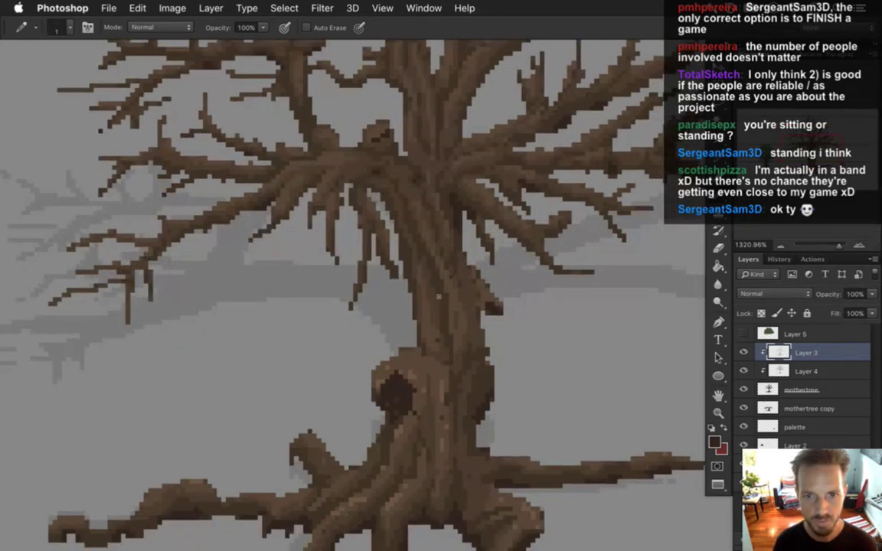
{"action": "key", "text": "space"}
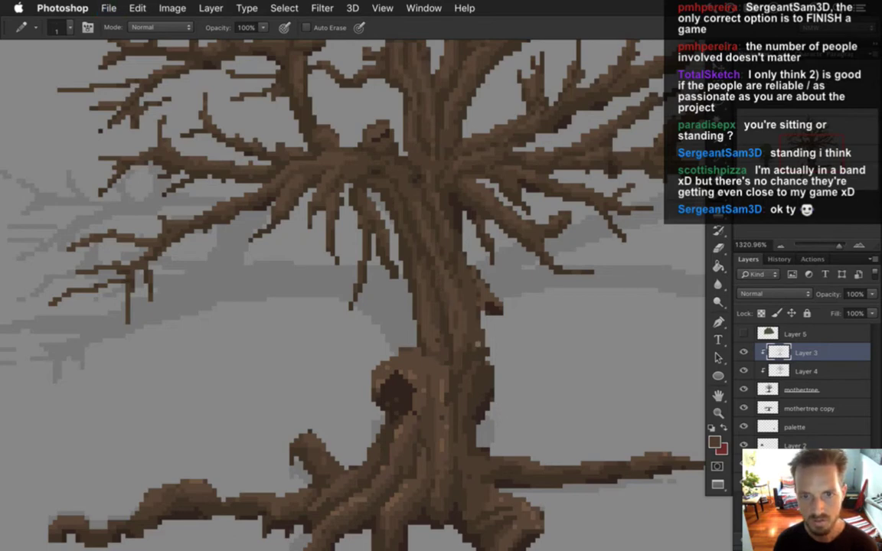
{"action": "scroll", "coordinate": [469, 294], "scroll_direction": "down", "scroll_amount": 3}
{"action": "scroll", "coordinate": [471, 281], "scroll_direction": "down", "scroll_amount": 1}
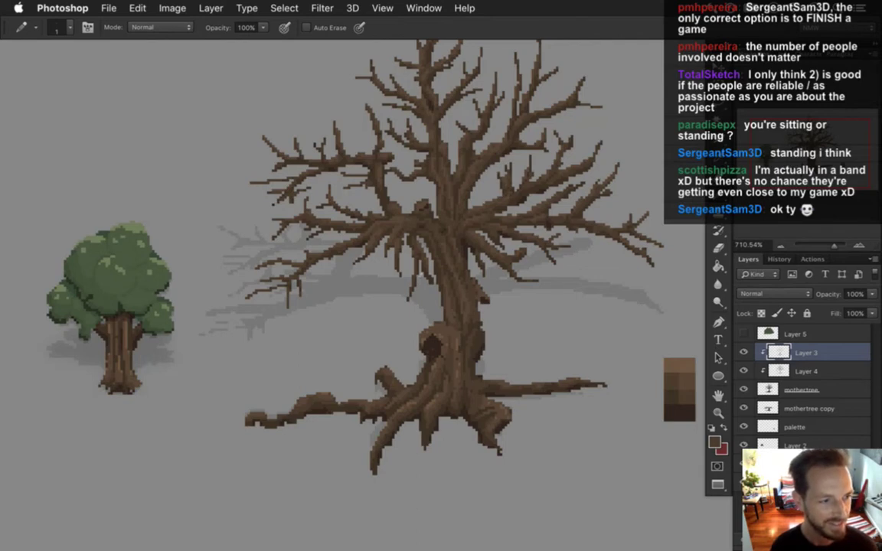
Step: Sample the lighter brown beside the trunk hollow and pencil highlights onto the crown's left branches on Layer 3
{"action": "key", "text": "i"}
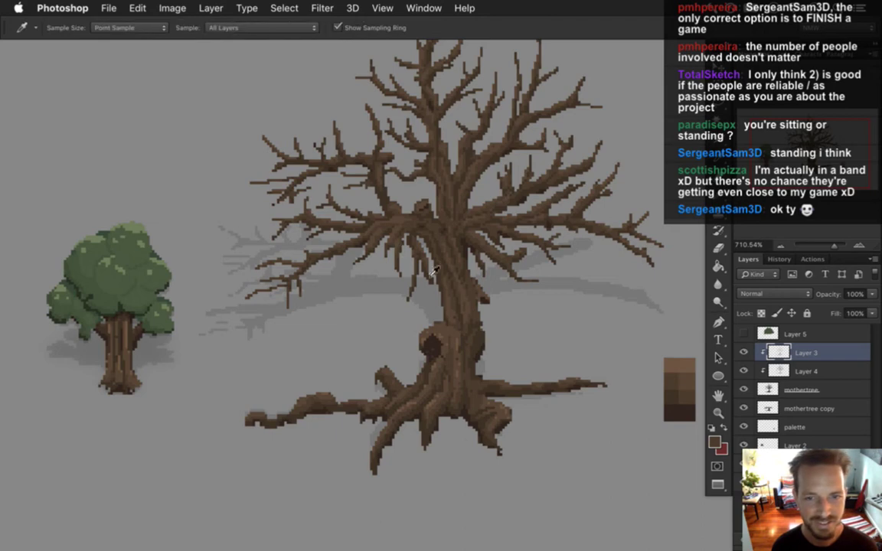
{"action": "scroll", "coordinate": [451, 346], "scroll_direction": "up", "scroll_amount": 3}
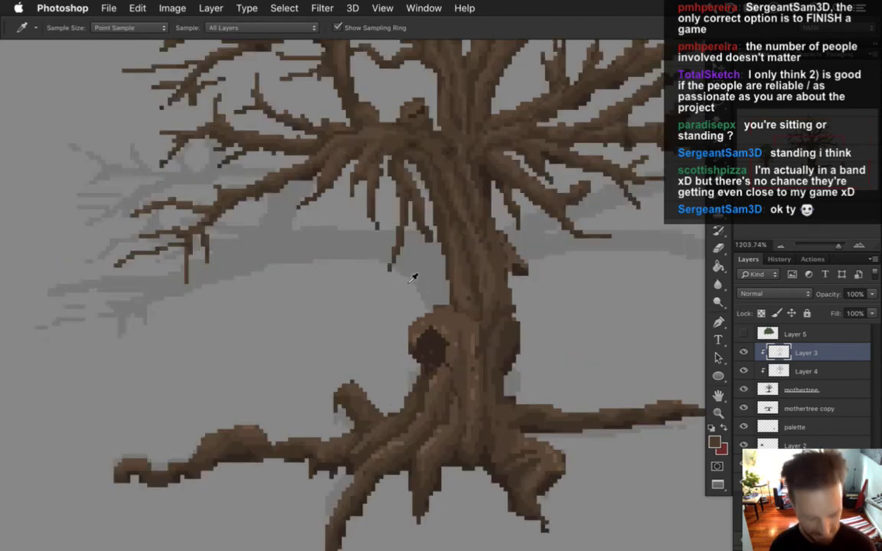
{"action": "left_click", "coordinate": [452, 337]}
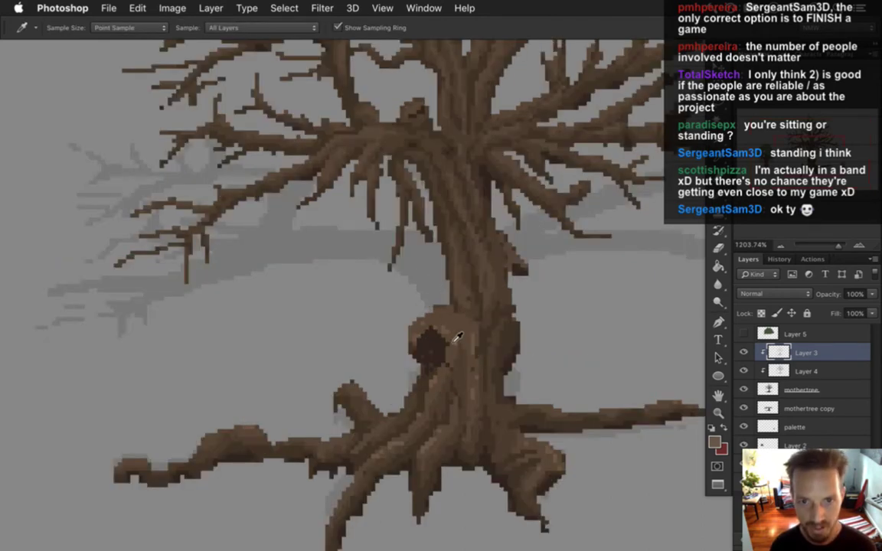
{"action": "scroll", "coordinate": [357, 238], "scroll_direction": "up", "scroll_amount": 3}
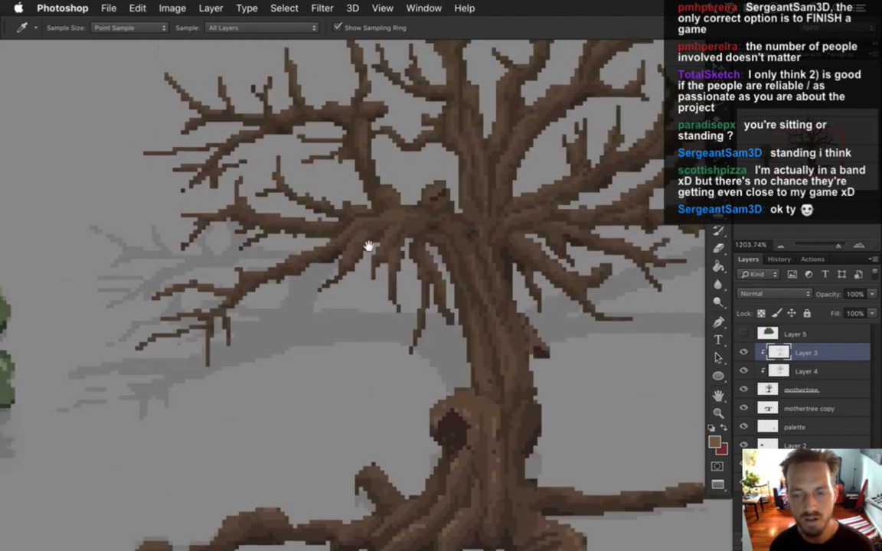
{"action": "key", "text": "b"}
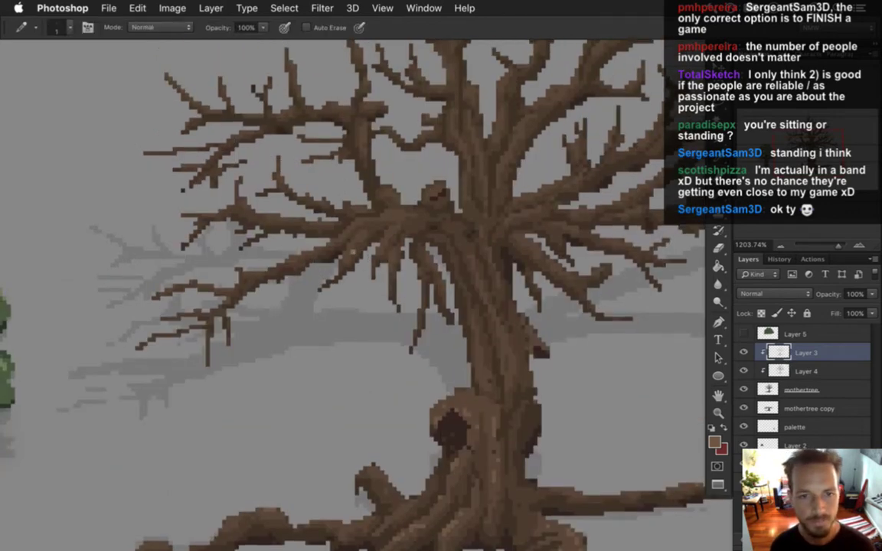
{"action": "scroll", "coordinate": [335, 276], "scroll_direction": "up", "scroll_amount": 1}
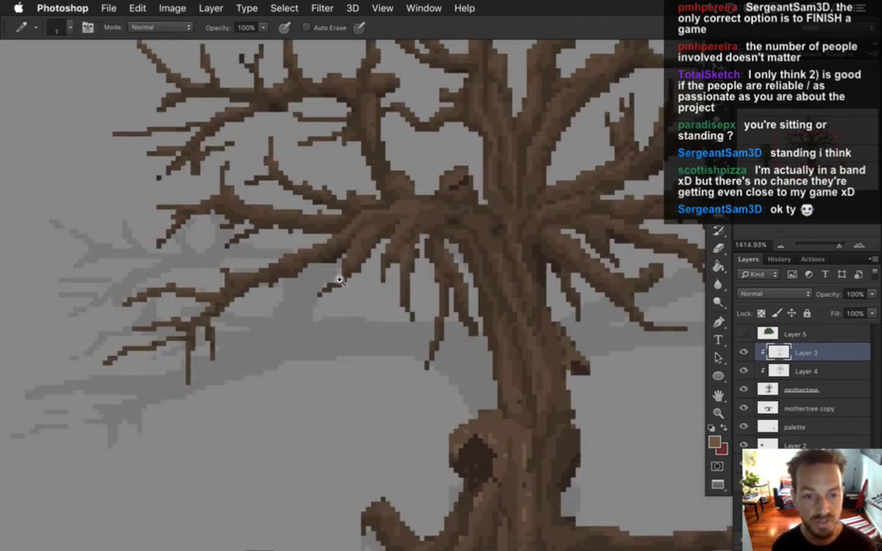
{"action": "key", "text": "super+comma"}
{"action": "key", "text": "super+comma"}
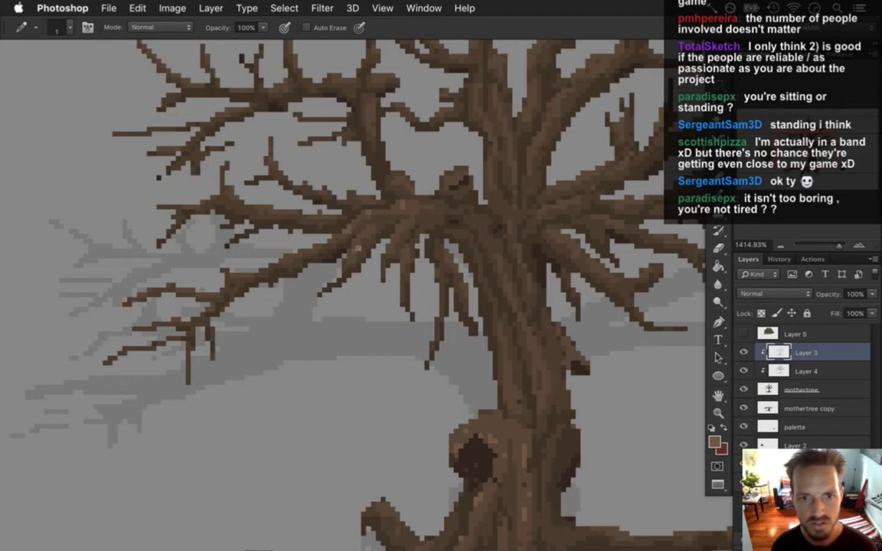
{"action": "left_click_drag", "start_coordinate": [448, 155], "coordinate": [435, 258]}
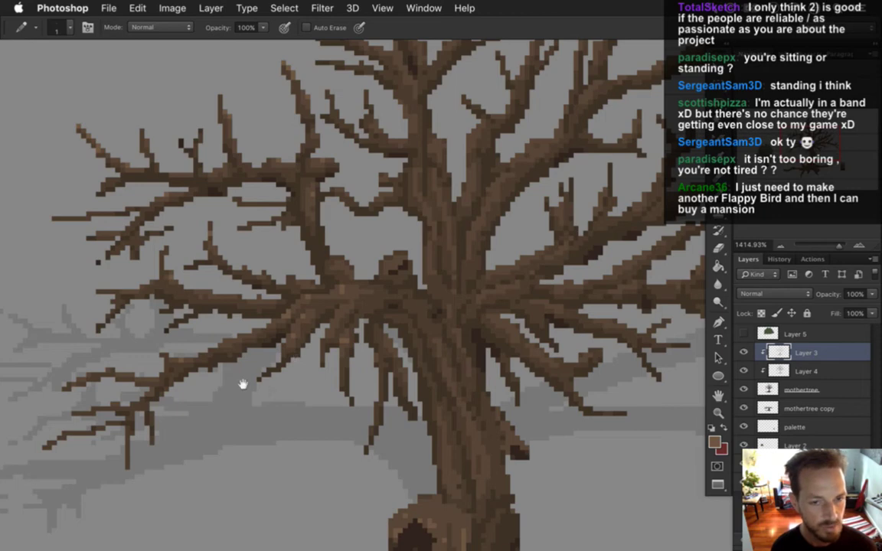
Step: Pencil light brown highlights along the upper trunk and the top crown branches, and save the document
{"action": "left_click_drag", "start_coordinate": [528, 183], "coordinate": [405, 252]}
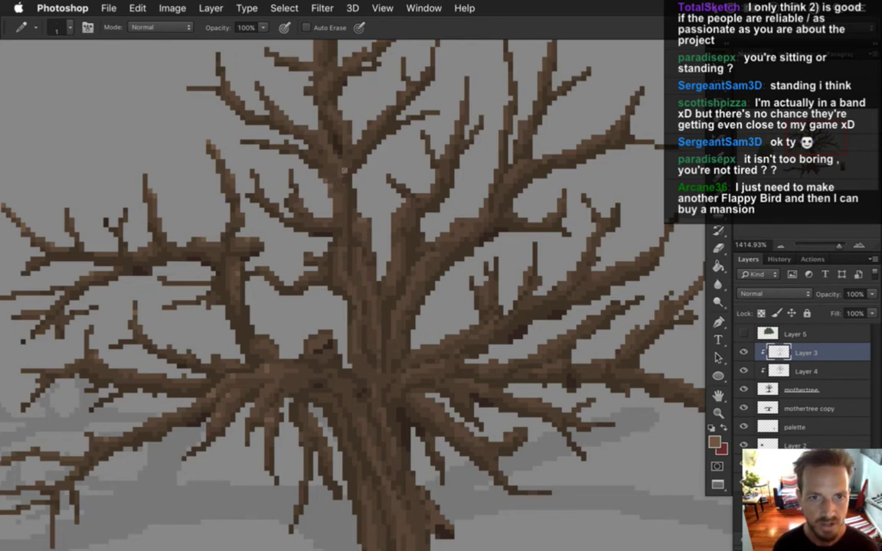
{"action": "scroll", "coordinate": [317, 132], "scroll_direction": "up", "scroll_amount": 5}
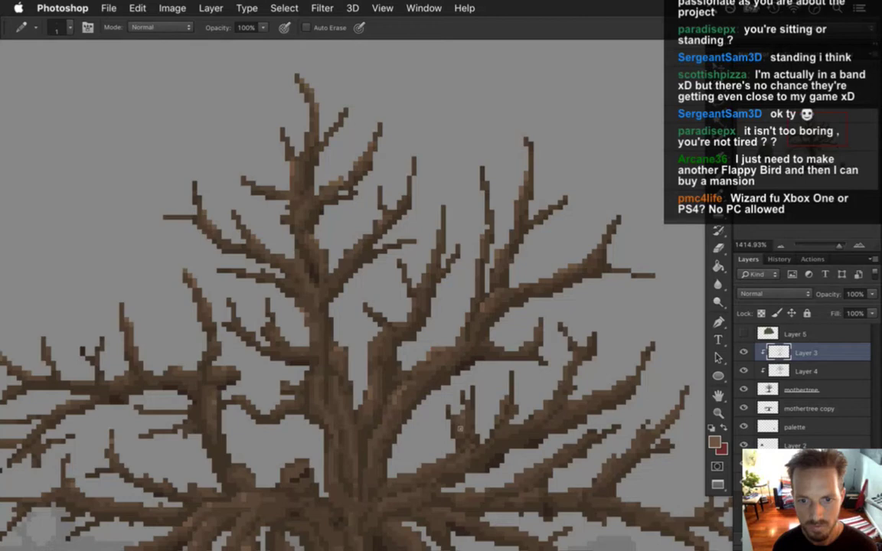
{"action": "key", "text": "super+s"}
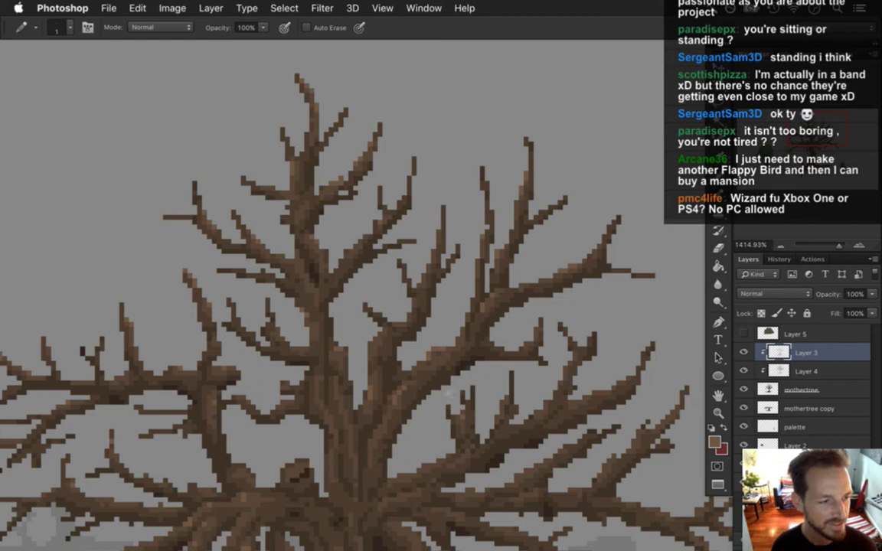
Step: Pencil light brown highlights along the upper edges of the crown's right branches out to their tips
{"action": "left_click_drag", "start_coordinate": [540, 403], "coordinate": [458, 348]}
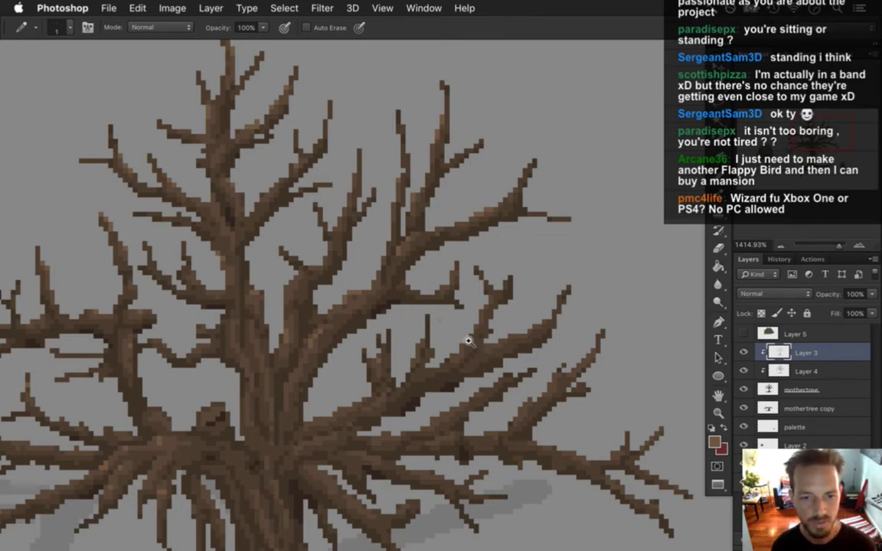
{"action": "left_click_drag", "start_coordinate": [473, 345], "coordinate": [499, 363]}
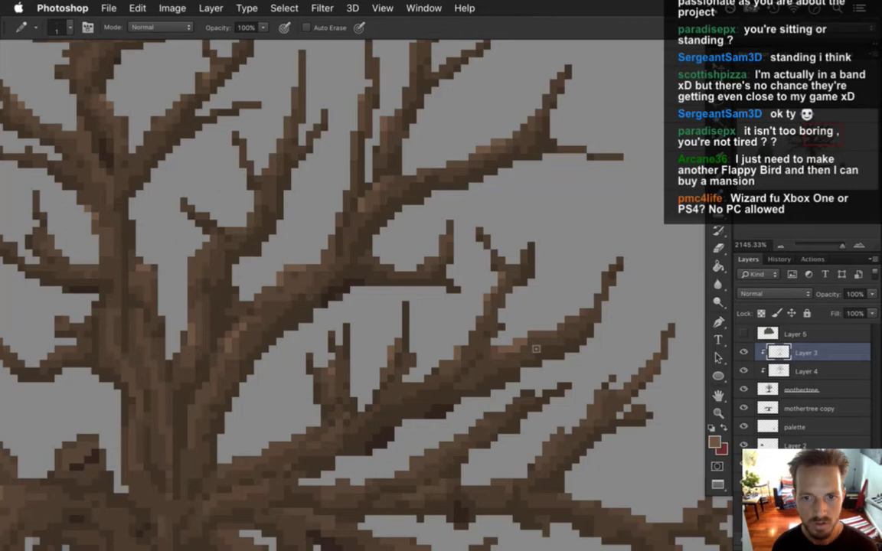
{"action": "left_click_drag", "start_coordinate": [598, 375], "coordinate": [561, 271]}
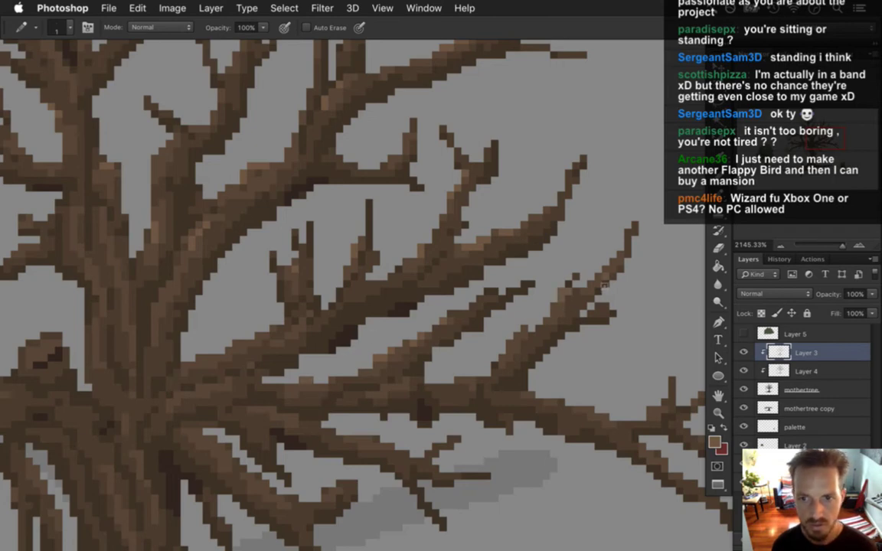
{"action": "left_click_drag", "start_coordinate": [612, 378], "coordinate": [511, 310]}
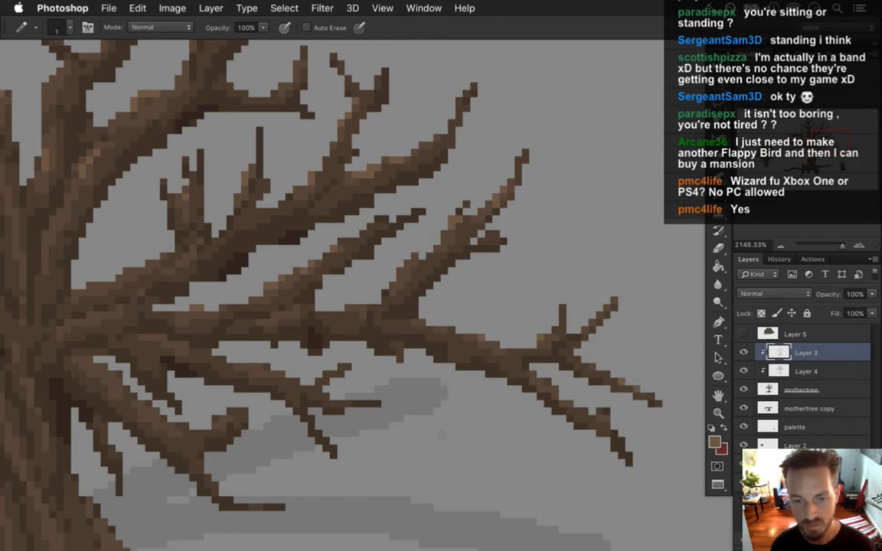
Step: Pencil highlights onto the drooping lower-right branches and around the knot left of the trunk, and review the whole tree
{"action": "scroll", "coordinate": [475, 354], "scroll_direction": "down", "scroll_amount": 5}
{"action": "scroll", "coordinate": [474, 355], "scroll_direction": "left", "scroll_amount": 3}
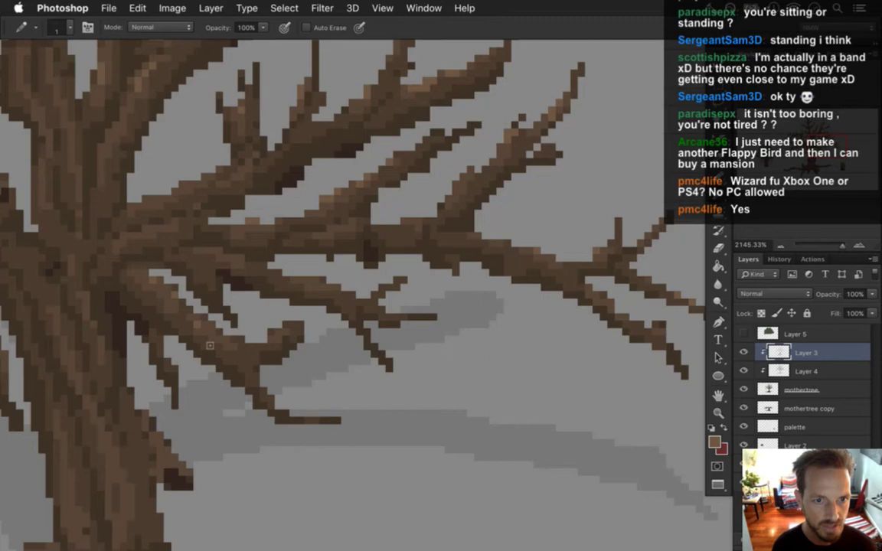
{"action": "left_click_drag", "start_coordinate": [189, 373], "coordinate": [319, 320]}
{"action": "left_click_drag", "start_coordinate": [248, 255], "coordinate": [318, 325]}
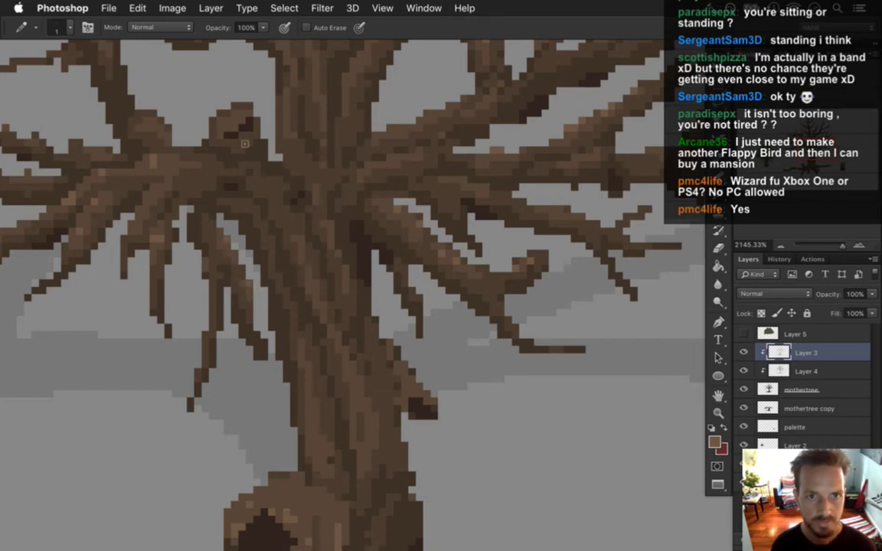
{"action": "scroll", "coordinate": [278, 311], "scroll_direction": "down", "scroll_amount": 5}
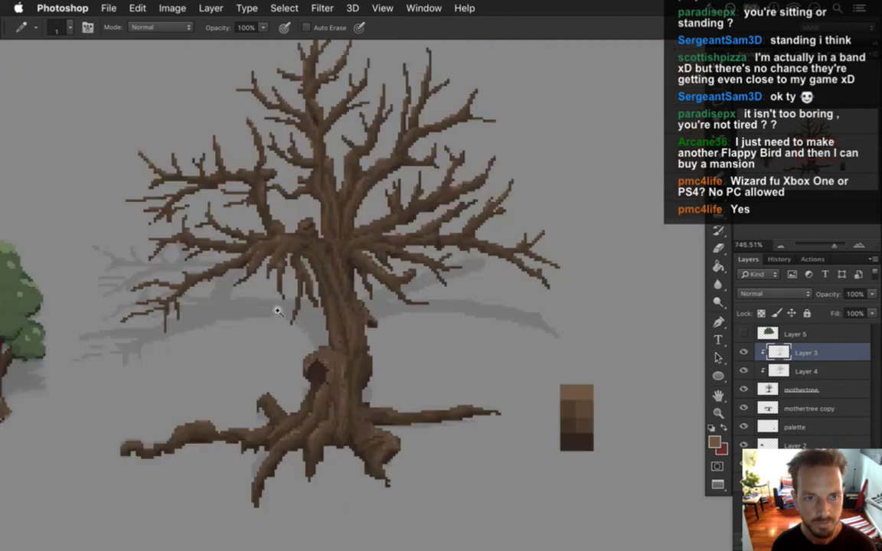
{"action": "scroll", "coordinate": [341, 280], "scroll_direction": "down", "scroll_amount": 1}
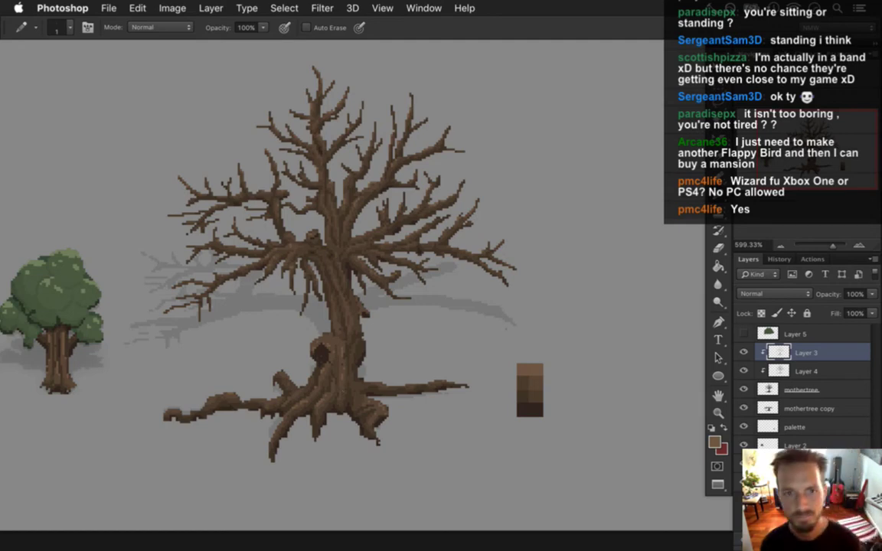
Step: Sample darker and mid browns from the bark, pencil the upper trunk's shading, and paint over the dark spot at the upper fork
{"action": "scroll", "coordinate": [309, 237], "scroll_direction": "up", "scroll_amount": 3}
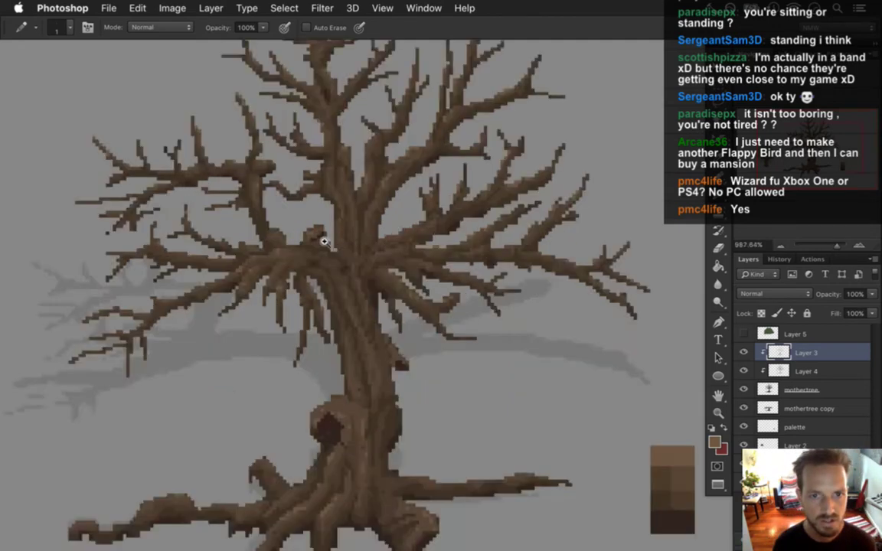
{"action": "scroll", "coordinate": [316, 248], "scroll_direction": "up", "scroll_amount": 1}
{"action": "left_click", "coordinate": [295, 264], "text": "alt"}
{"action": "mouse_move", "coordinate": [295, 254]}
{"action": "left_mouse_down"}
{"action": "mouse_move", "coordinate": [328, 245]}
{"action": "mouse_move", "coordinate": [337, 230]}
{"action": "left_mouse_up"}
{"action": "left_click_drag", "start_coordinate": [395, 156], "coordinate": [368, 371]}
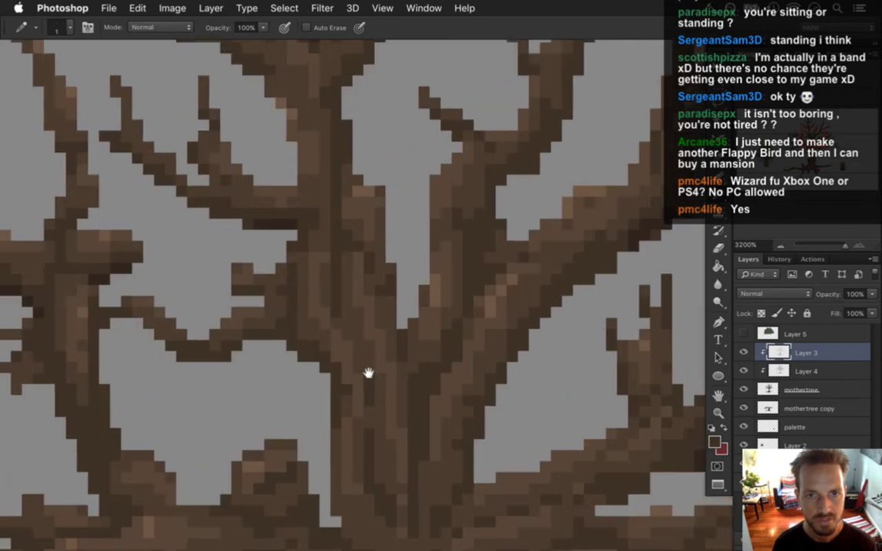
{"action": "left_click_drag", "start_coordinate": [382, 265], "coordinate": [384, 272]}
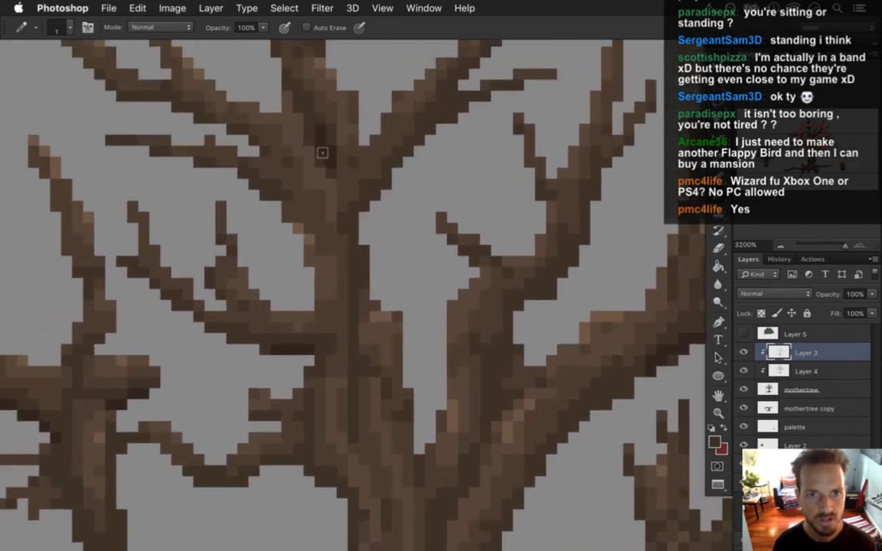
{"action": "left_click", "coordinate": [314, 165], "text": "alt"}
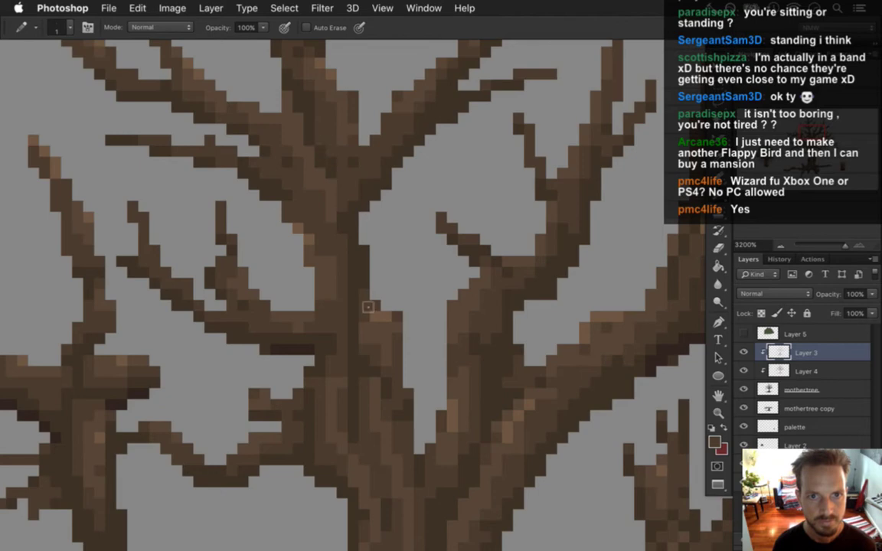
{"action": "left_click_drag", "start_coordinate": [348, 215], "coordinate": [372, 307]}
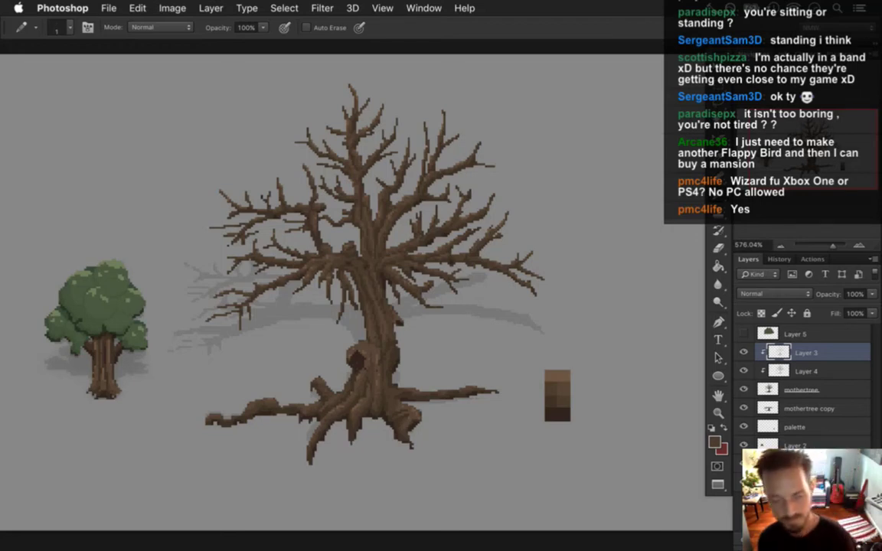
Step: Switch to Terminal and enter a git commit command with the path raw/sprites/Backgrounds/, without running it
{"action": "key", "text": "super+Tab"}
{"action": "key", "text": "super+Tab"}
{"action": "key", "text": "super+Tab"}
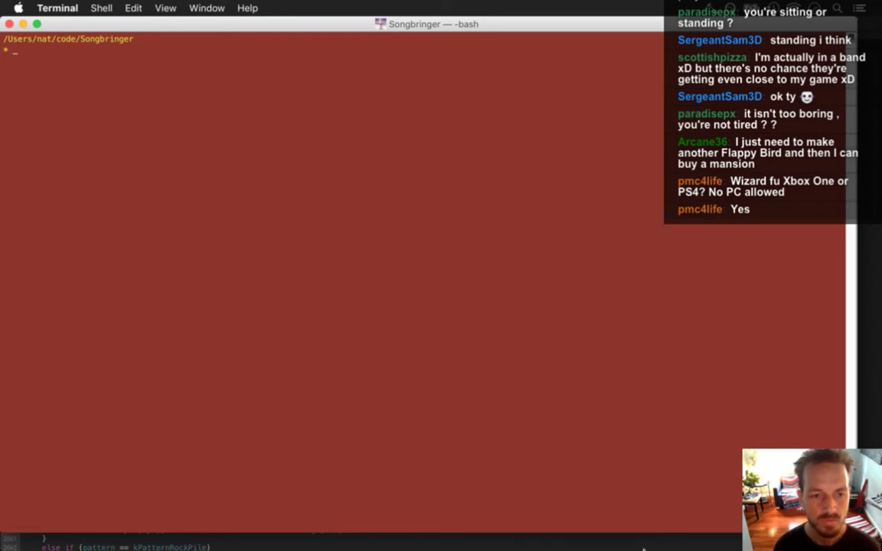
{"action": "type", "text": "git commit raw/sprites/back"}
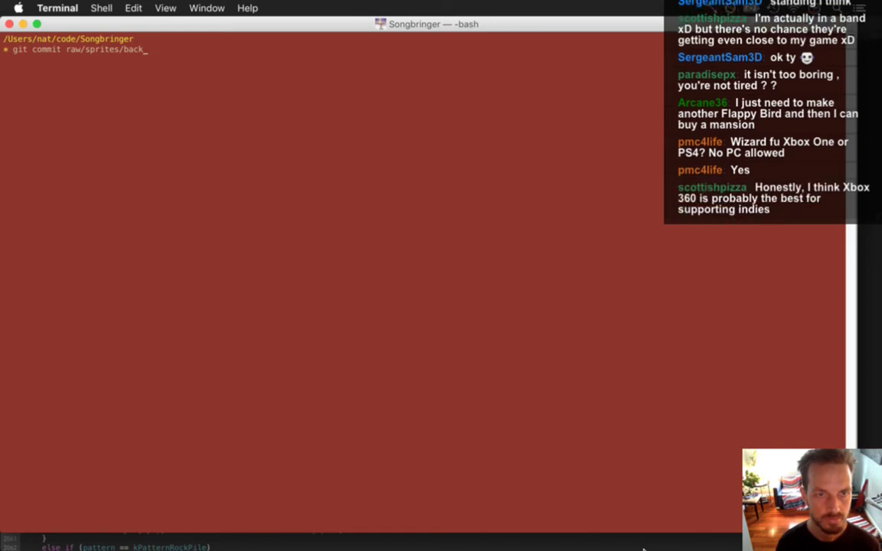
{"action": "key", "text": "BackSpace"}
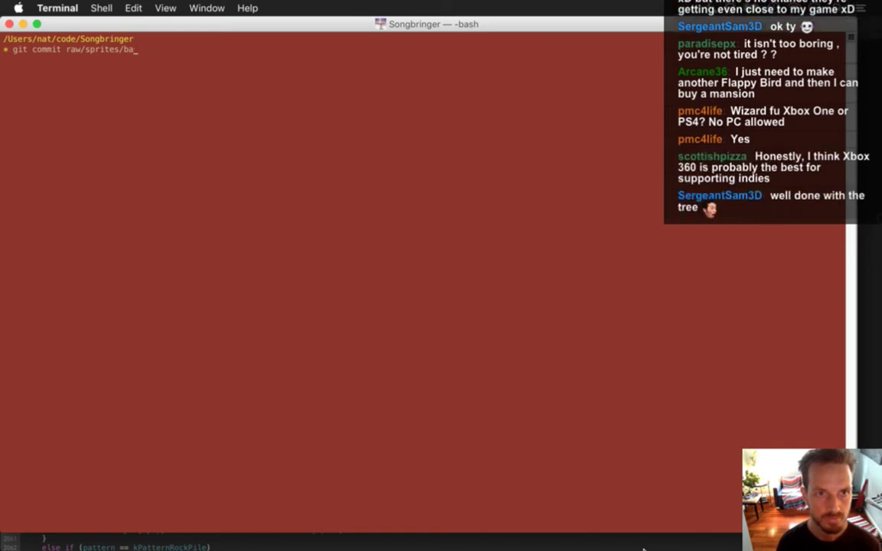
{"action": "key", "text": "Tab"}
{"action": "key", "text": "Tab"}
{"action": "type", "text": "Ba"}
{"action": "key", "text": "Tab"}
{"action": "type", "text": "M"}
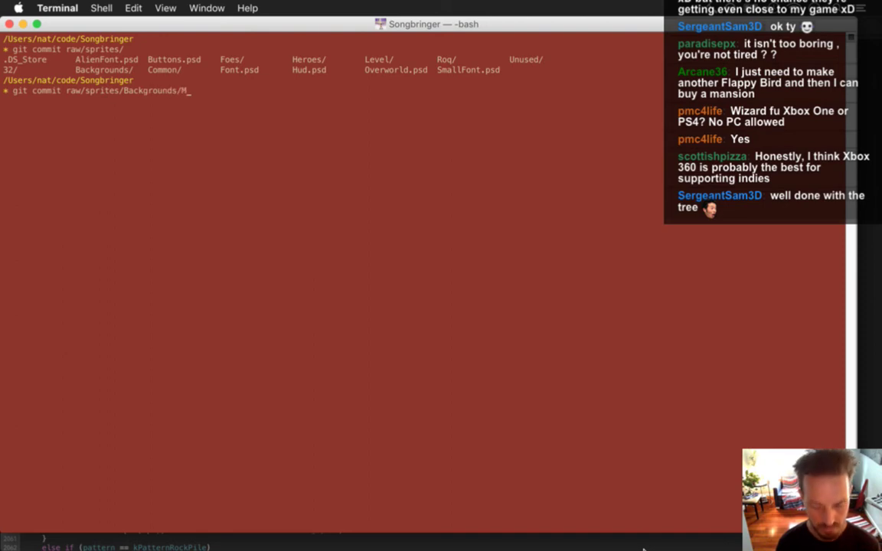
{"action": "key", "text": "BackSpace"}
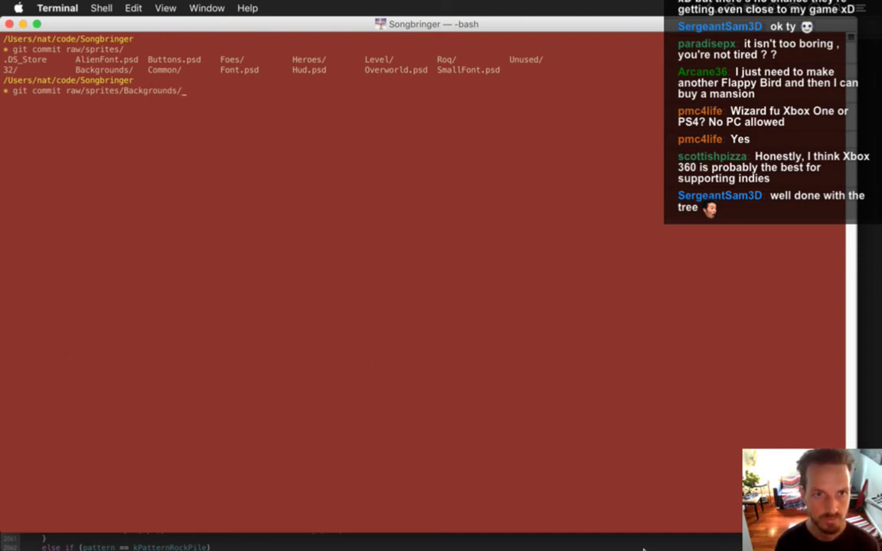
Step: Switch to Photoshop to check where the mother tree document is saved, cancel the save dialog, and return to Terminal
{"action": "key", "text": "super+Tab"}
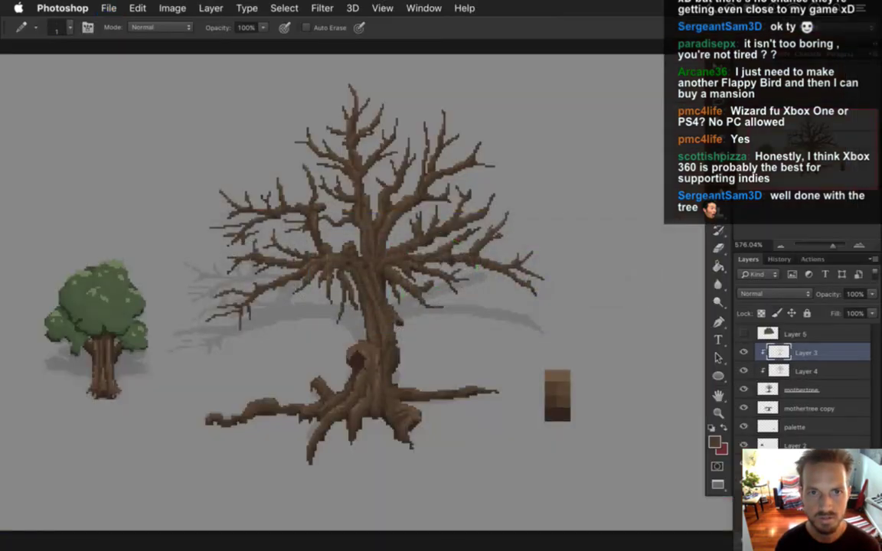
{"action": "key", "text": "super+alt+shift+s"}
{"action": "key", "text": "Escape"}
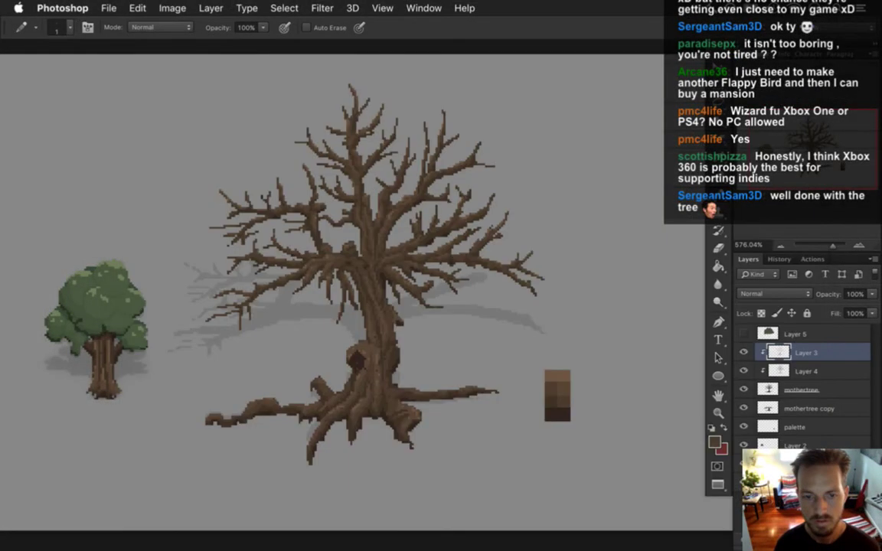
{"action": "key", "text": "super+Tab"}
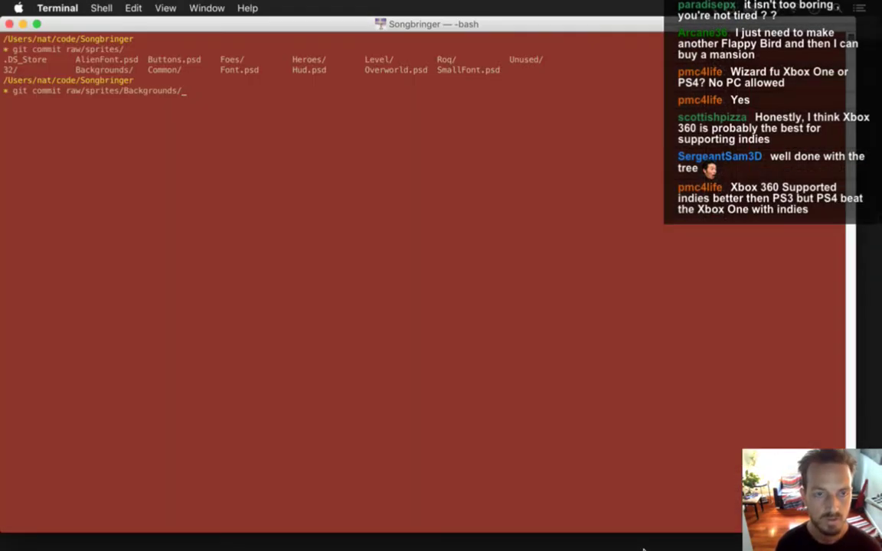
Step: Replace the Backgrounds folder with Common in the command and run git commit raw/sprites/Common/MotherTree.psd
{"action": "key", "text": "Up"}
{"action": "key", "text": "Up"}
{"action": "key", "text": "BackSpace"}
{"action": "key", "text": "BackSpace"}
{"action": "key", "text": "BackSpace"}
{"action": "key", "text": "BackSpace"}
{"action": "key", "text": "BackSpace"}
{"action": "key", "text": "BackSpace"}
{"action": "key", "text": "BackSpace"}
{"action": "key", "text": "BackSpace"}
{"action": "key", "text": "BackSpace"}
{"action": "key", "text": "BackSpace"}
{"action": "key", "text": "BackSpace"}
{"action": "key", "text": "BackSpace"}
{"action": "type", "text": "C"}
{"action": "key", "text": "Tab"}
{"action": "type", "text": "M"}
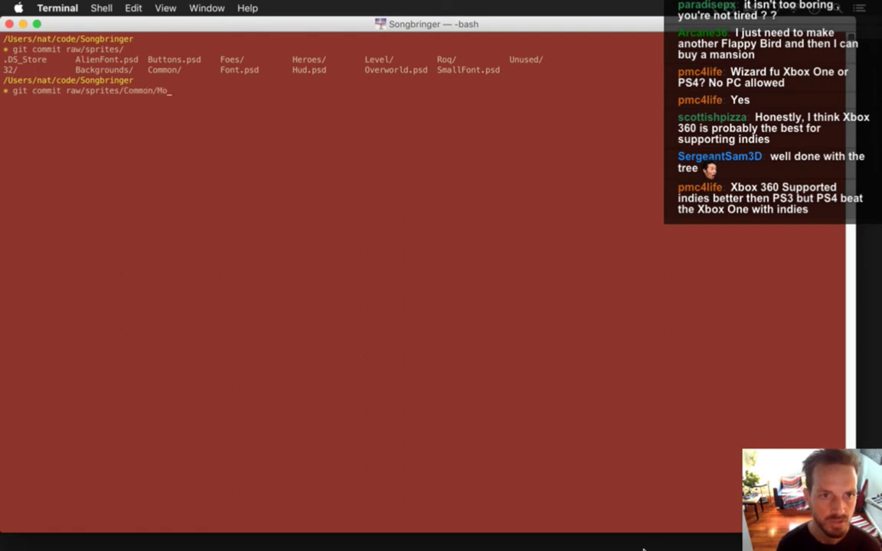
{"action": "type", "text": "o"}
{"action": "key", "text": "Tab"}
{"action": "key", "text": "Tab"}
{"action": "key", "text": "BackSpace"}
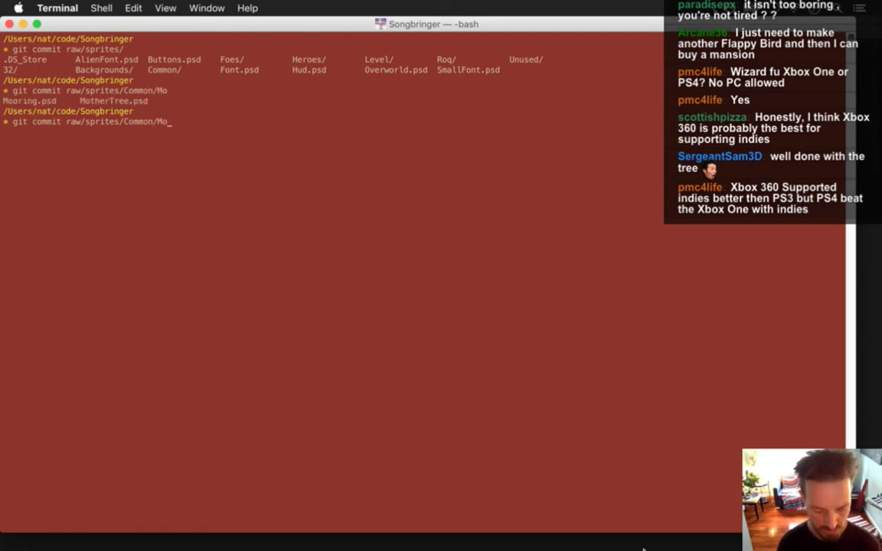
{"action": "type", "text": "ot"}
{"action": "key", "text": "Tab"}
{"action": "key", "text": "Return"}
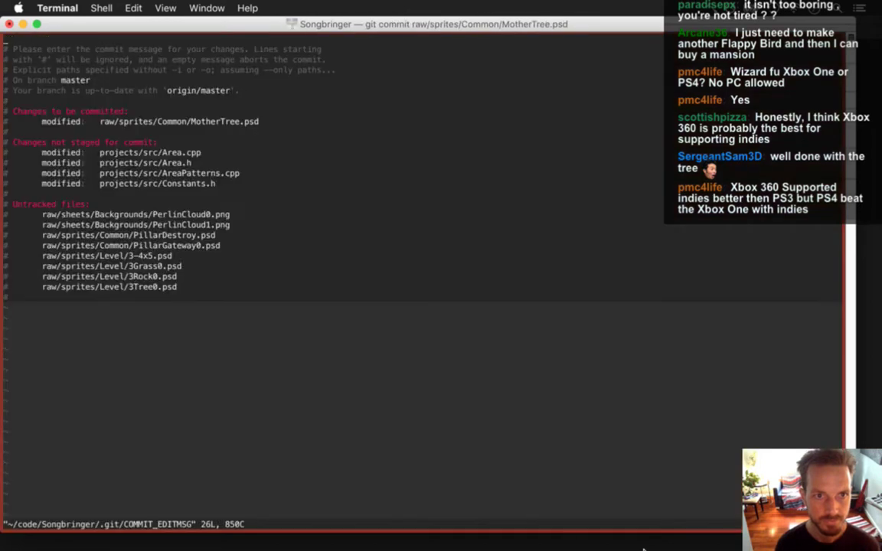
Step: Enter the commit message "Mother tree v2." and save and close the message editor to complete the commit
{"action": "type", "text": "i"}
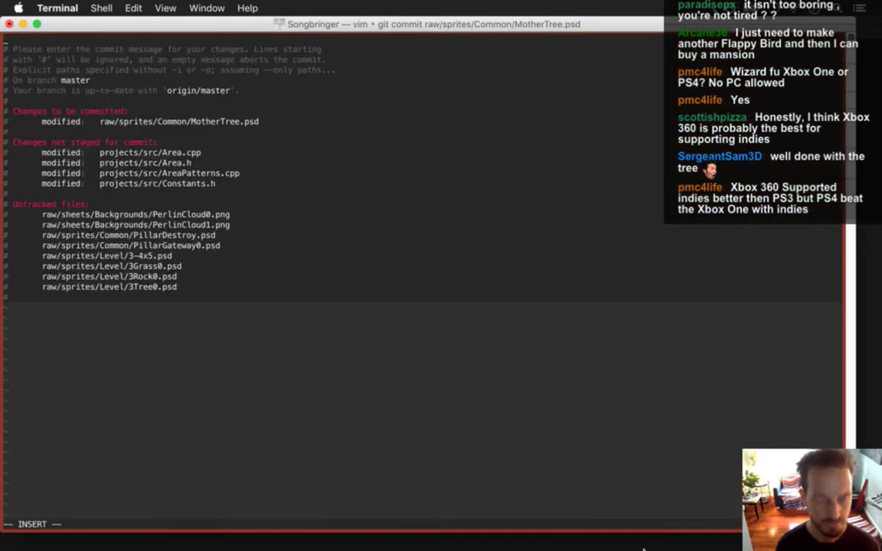
{"action": "type", "text": "Mother tree v2."}
{"action": "key", "text": "Escape"}
{"action": "type", "text": ":wq"}
{"action": "key", "text": "Return"}
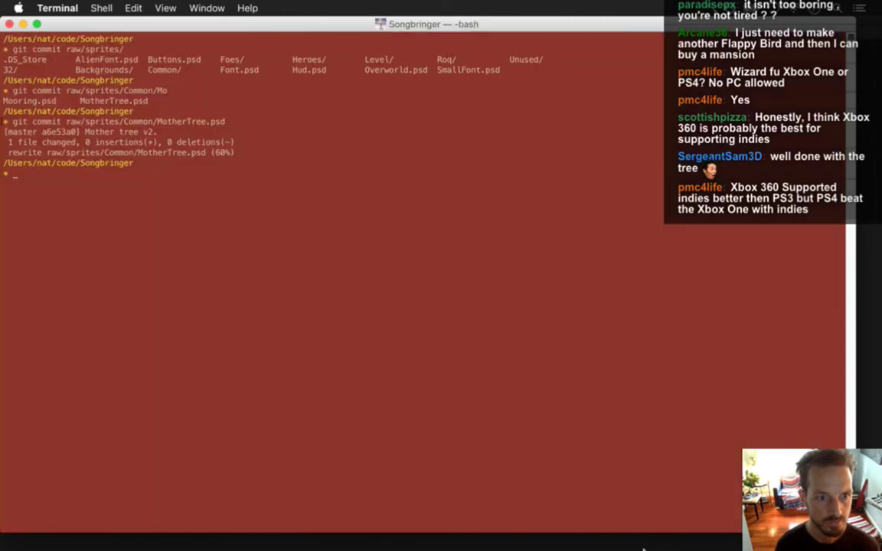
Step: Switch to Photoshop and sample the dark green of the small tree's foliage as the pencil colour
{"action": "key", "text": "super+Tab"}
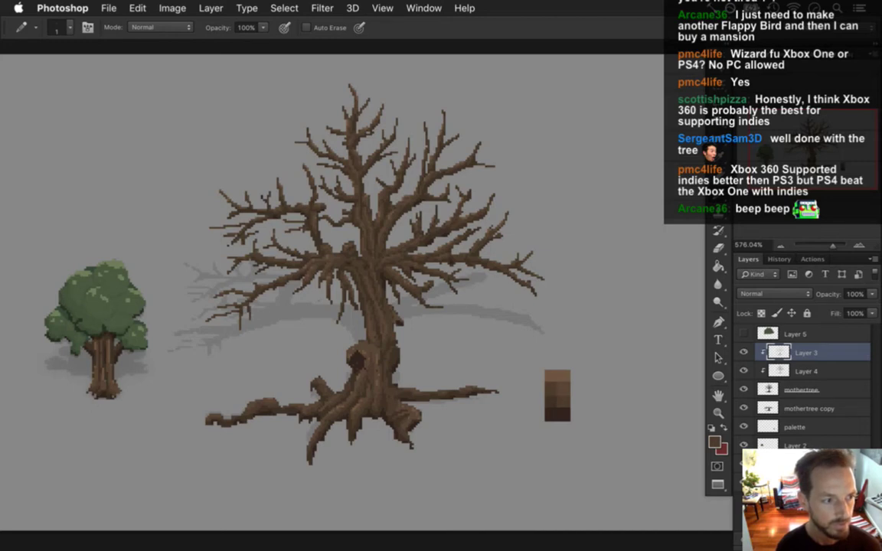
{"action": "left_click_drag", "start_coordinate": [196, 310], "coordinate": [242, 319]}
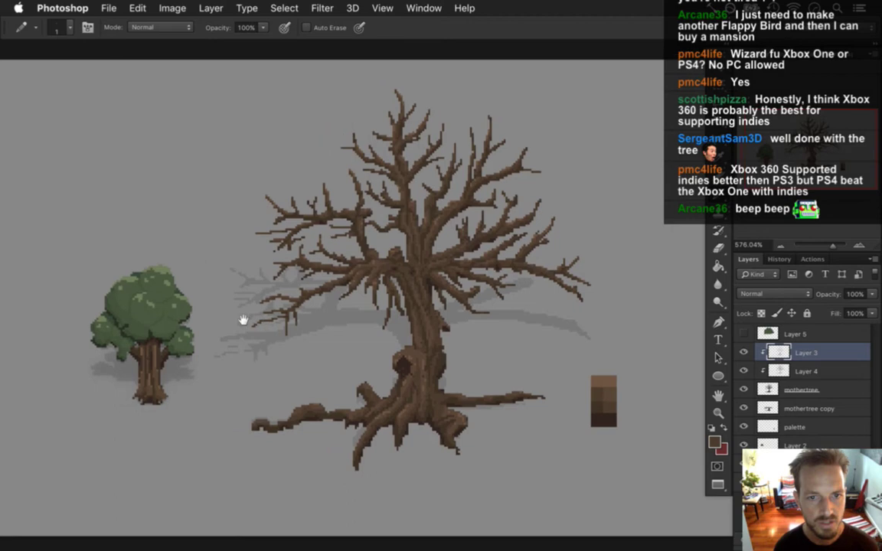
{"action": "key", "text": "i"}
{"action": "left_click", "coordinate": [133, 310]}
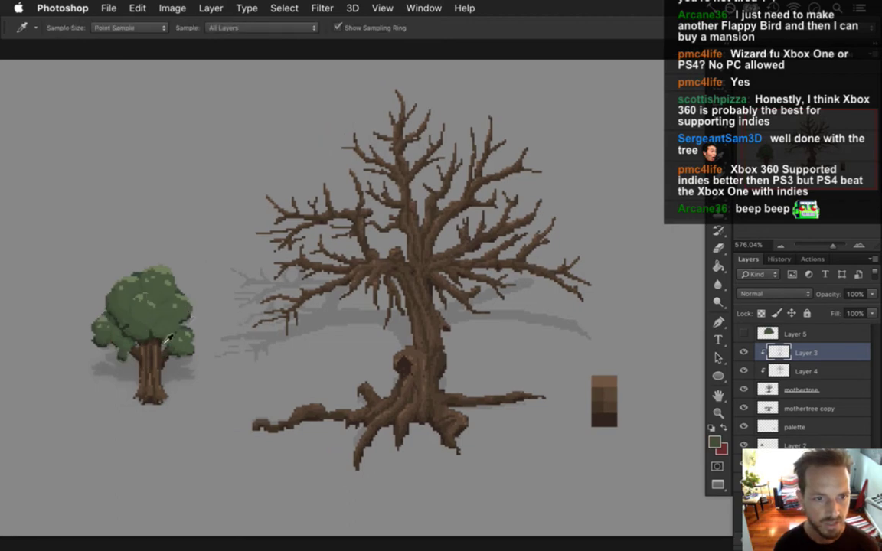
{"action": "key", "text": "b"}
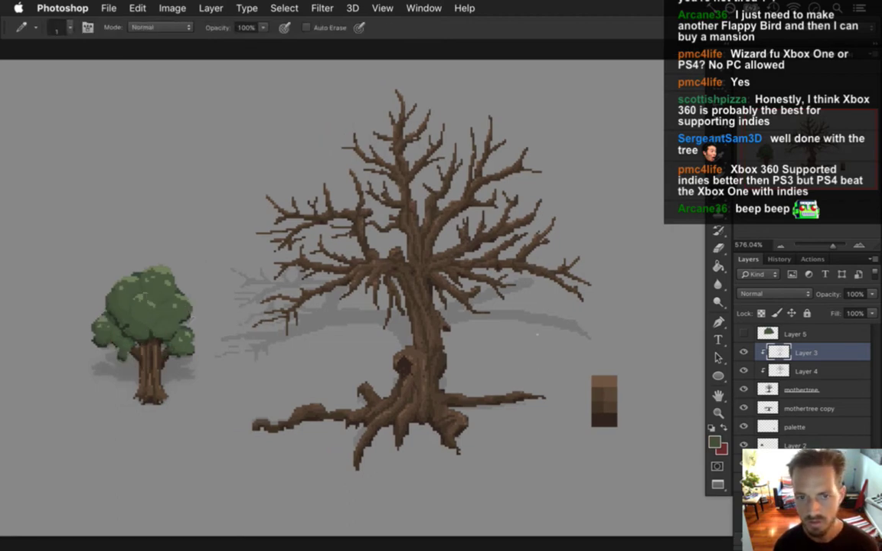
Step: Show the green foliage on Layer 5 and nudge it slightly right and down over the mother tree's branches
{"action": "left_click", "coordinate": [744, 335]}
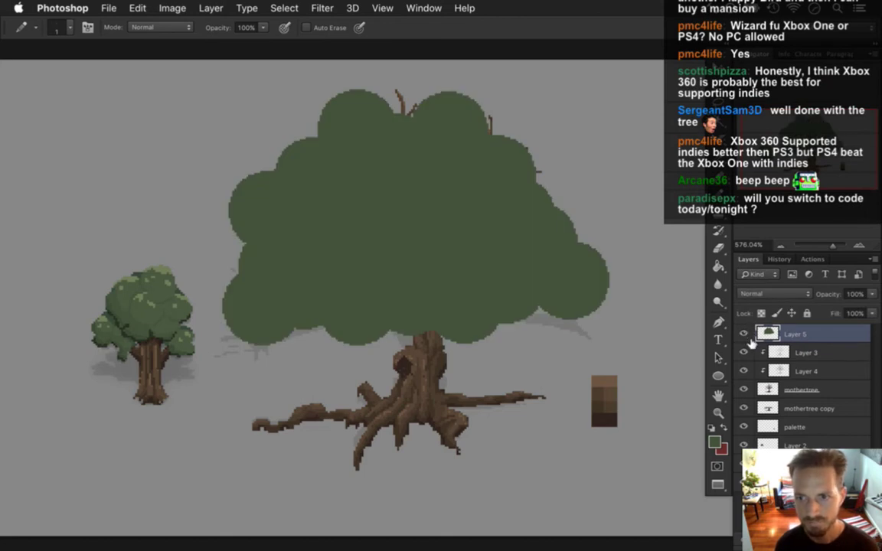
{"action": "key", "text": "v"}
{"action": "key", "text": "Up"}
{"action": "key", "text": "Up"}
{"action": "key", "text": "Up"}
{"action": "key", "text": "Right"}
{"action": "key", "text": "Up"}
{"action": "key", "text": "Up"}
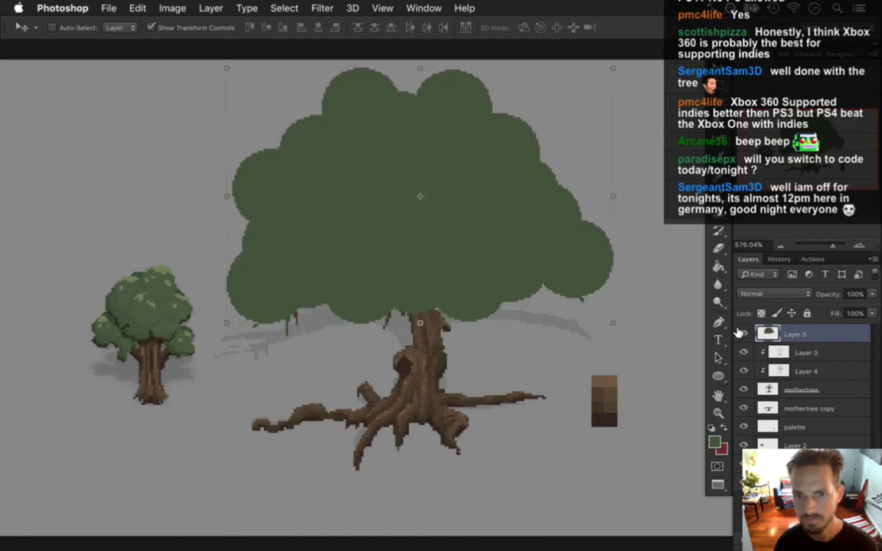
{"action": "key", "text": "Down"}
{"action": "key", "text": "Down"}
{"action": "key", "text": "Down"}
{"action": "key", "text": "Down"}
{"action": "key", "text": "Down"}
{"action": "key", "text": "Down"}
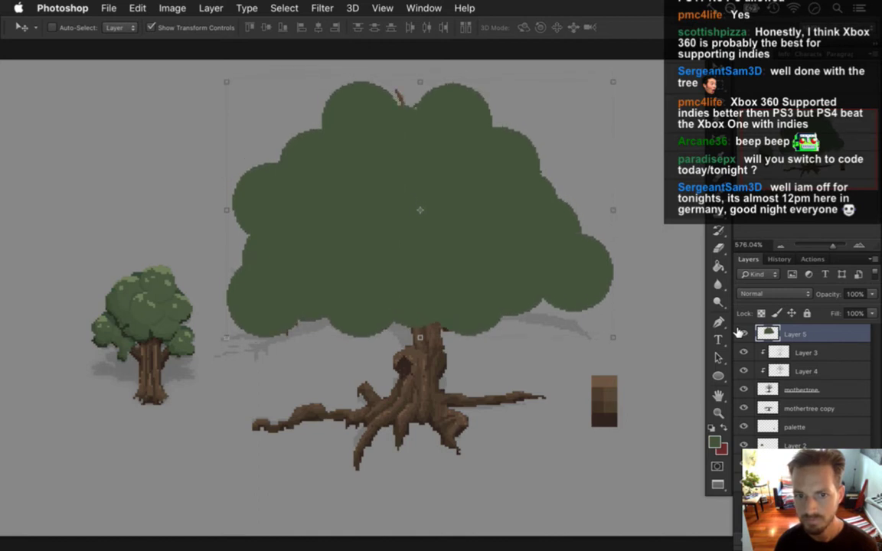
{"action": "key", "text": "Down"}
{"action": "key", "text": "Down"}
{"action": "key", "text": "Down"}
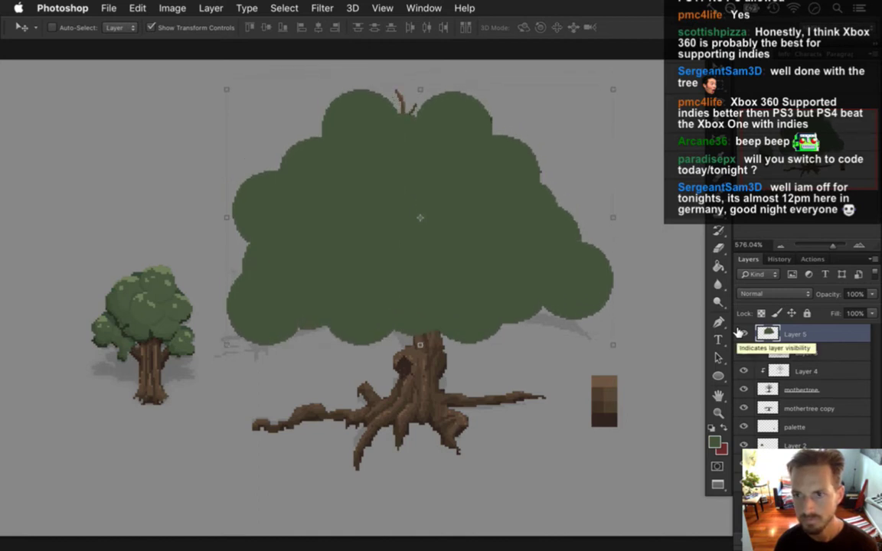
{"action": "key", "text": "Down"}
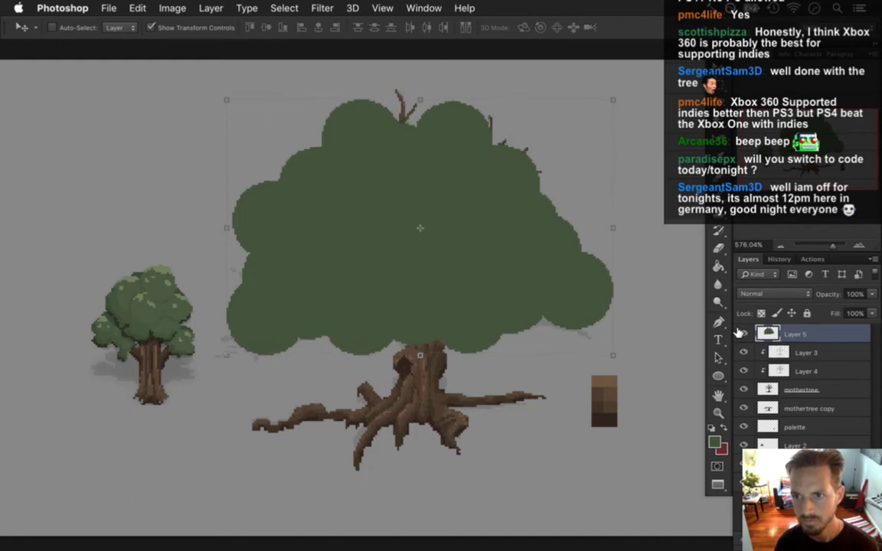
{"action": "key", "text": "Up"}
{"action": "key", "text": "Up"}
{"action": "key", "text": "Up"}
{"action": "key", "text": "Up"}
{"action": "key", "text": "Right"}
{"action": "key", "text": "Down"}
{"action": "key", "text": "Right"}
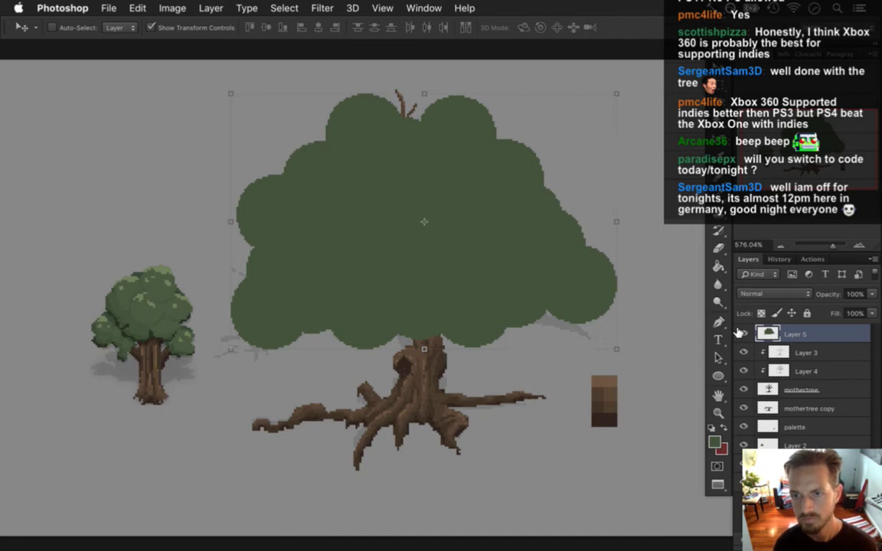
Step: Enlarge the pencil to 25 px and add a round green bump over the branch tips at the canopy's top centre
{"action": "key", "text": "m"}
{"action": "key", "text": "i"}
{"action": "key", "text": "b"}
{"action": "key", "text": "bracketright"}
{"action": "key", "text": "bracketright"}
{"action": "key", "text": "bracketright"}
{"action": "key", "text": "bracketright"}
{"action": "key", "text": "bracketright"}
{"action": "key", "text": "bracketright"}
{"action": "key", "text": "bracketright"}
{"action": "key", "text": "bracketright"}
{"action": "key", "text": "bracketright"}
{"action": "key", "text": "bracketright"}
{"action": "key", "text": "bracketright"}
{"action": "key", "text": "bracketright"}
{"action": "key", "text": "bracketright"}
{"action": "left_click", "coordinate": [404, 113]}
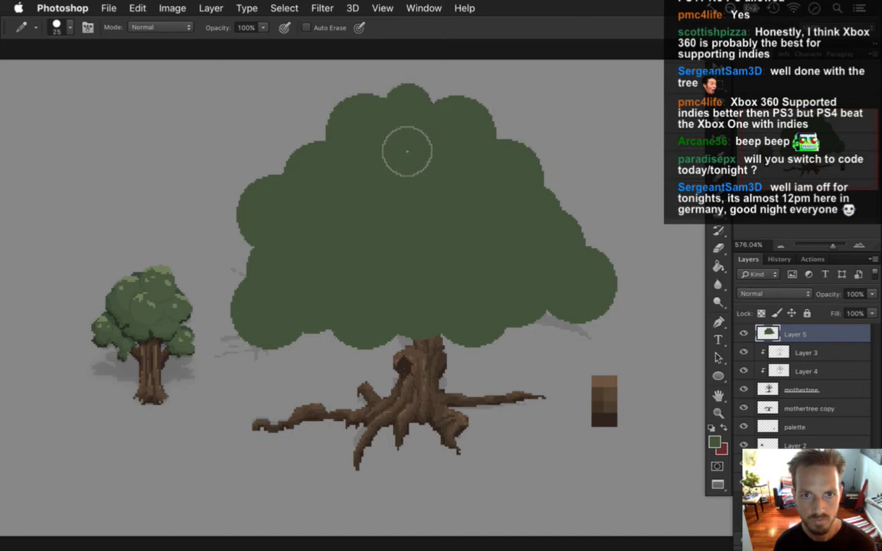
Step: Add 25 px green bumps along the canopy's lower, left and right edges, and undo the last bump on the upper-left edge
{"action": "key", "text": "bracketleft"}
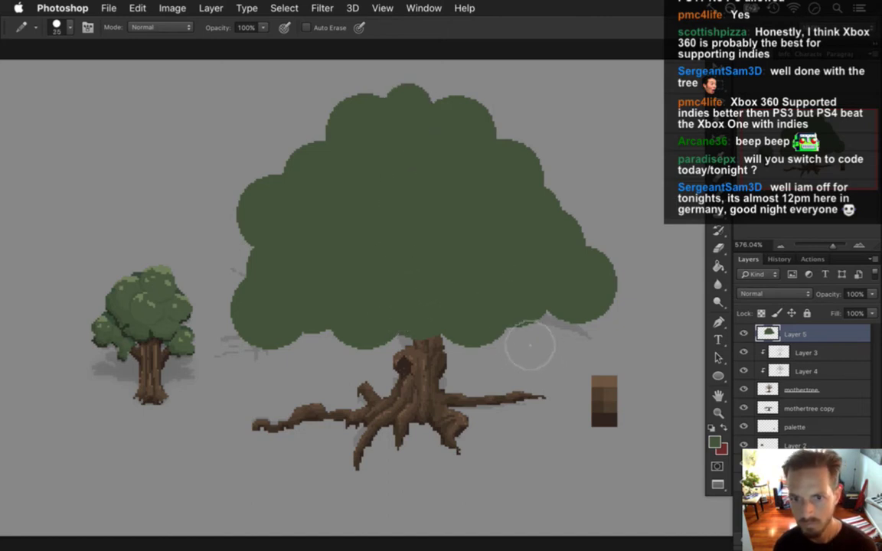
{"action": "left_click", "coordinate": [530, 326]}
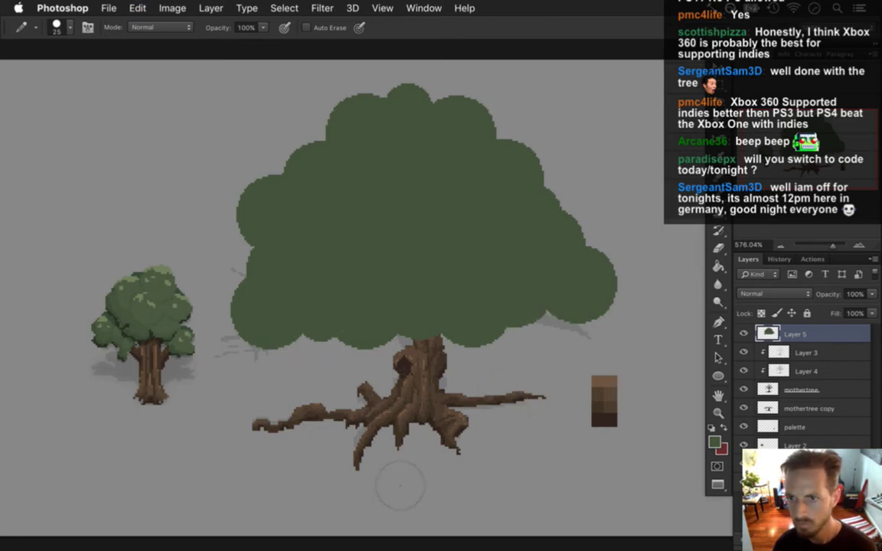
{"action": "left_click", "coordinate": [245, 268]}
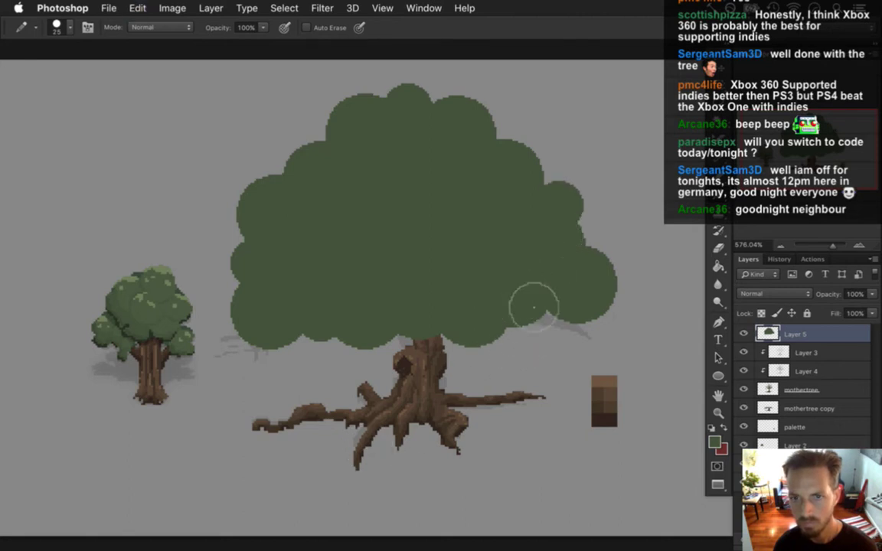
{"action": "mouse_move", "coordinate": [551, 245]}
{"action": "left_mouse_down"}
{"action": "mouse_move", "coordinate": [519, 347]}
{"action": "mouse_move", "coordinate": [540, 244]}
{"action": "left_mouse_up"}
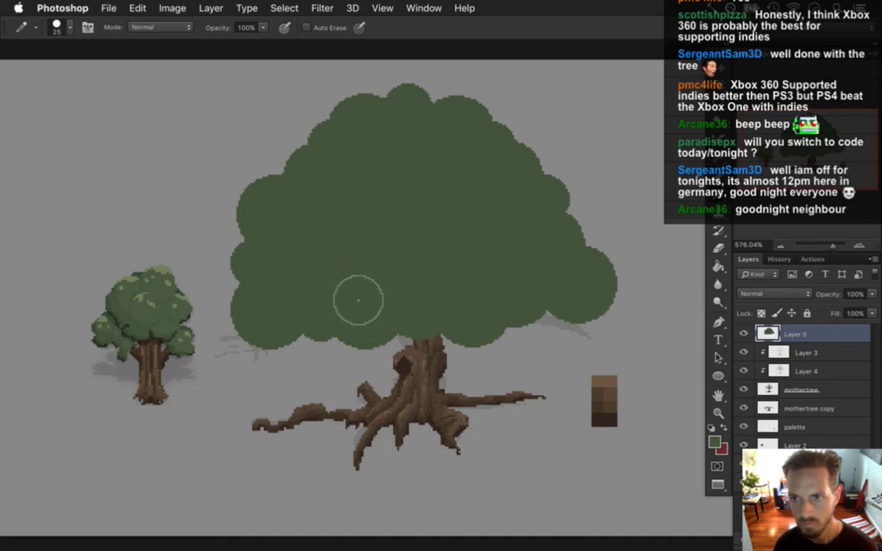
{"action": "left_click_drag", "start_coordinate": [255, 164], "coordinate": [254, 201]}
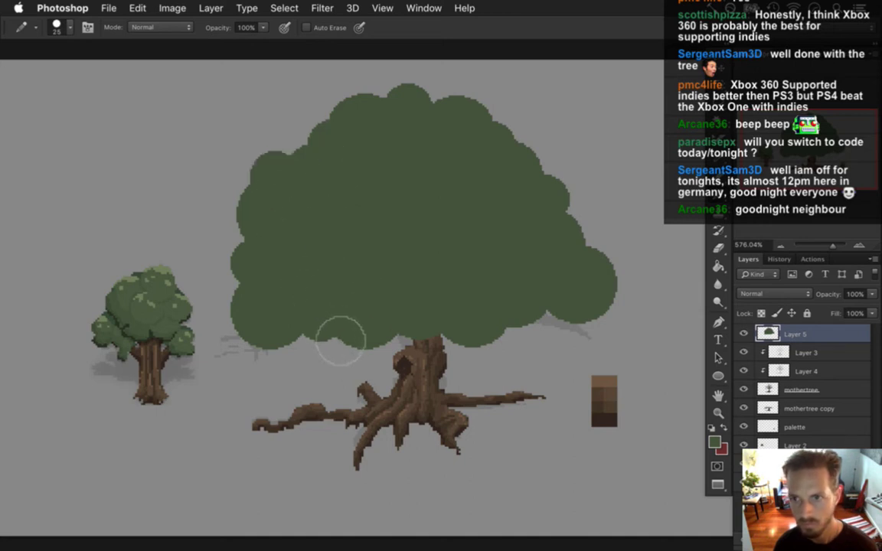
{"action": "key", "text": "super+z"}
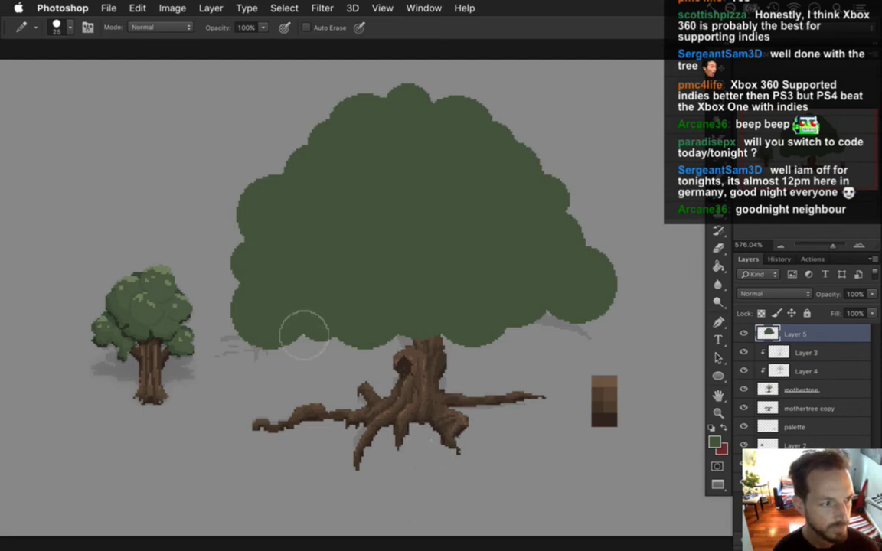
Step: Switch to Xcode, look over the pattern branches in Area::addPattern() in AreaPatterns.cpp, and return to Photoshop
{"action": "key", "text": "super+Tab"}
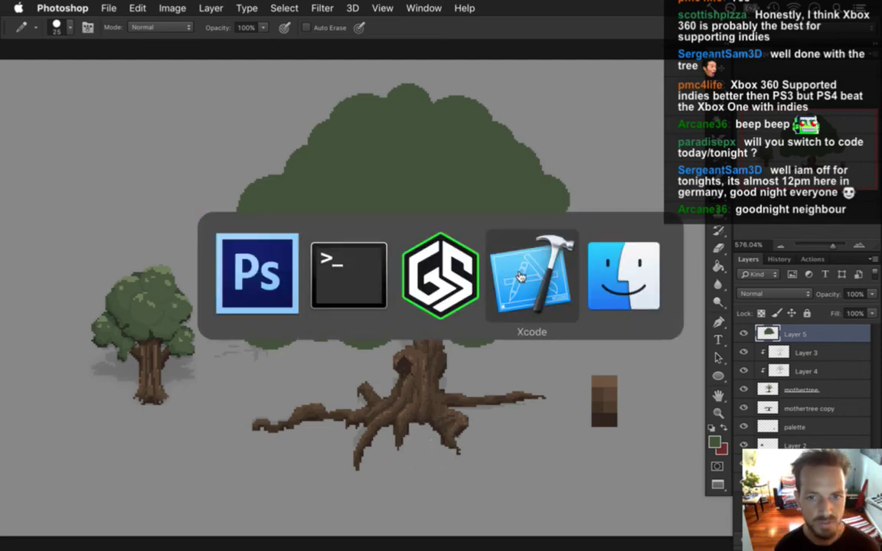
{"action": "left_click", "coordinate": [491, 279]}
{"action": "left_click", "coordinate": [312, 264]}
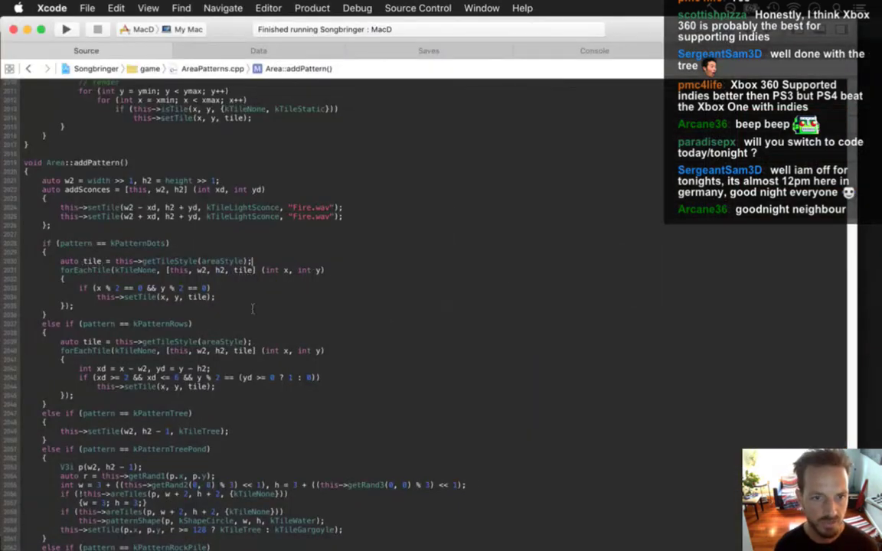
{"action": "left_click_drag", "start_coordinate": [44, 244], "coordinate": [245, 430]}
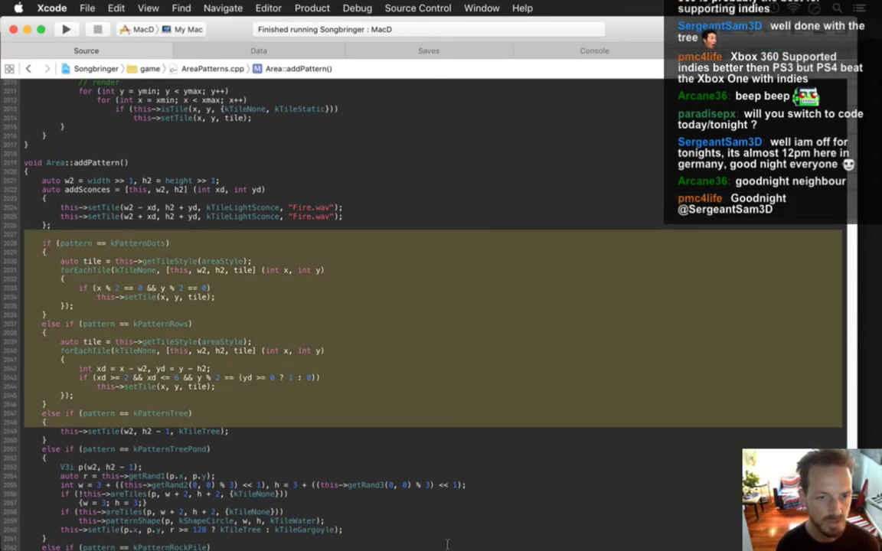
{"action": "left_click", "coordinate": [431, 326]}
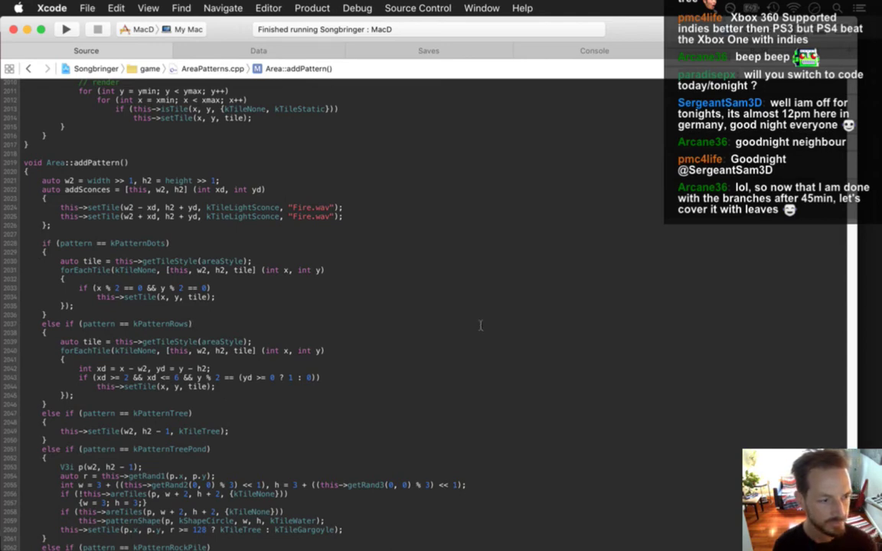
{"action": "key", "text": "super+Tab"}
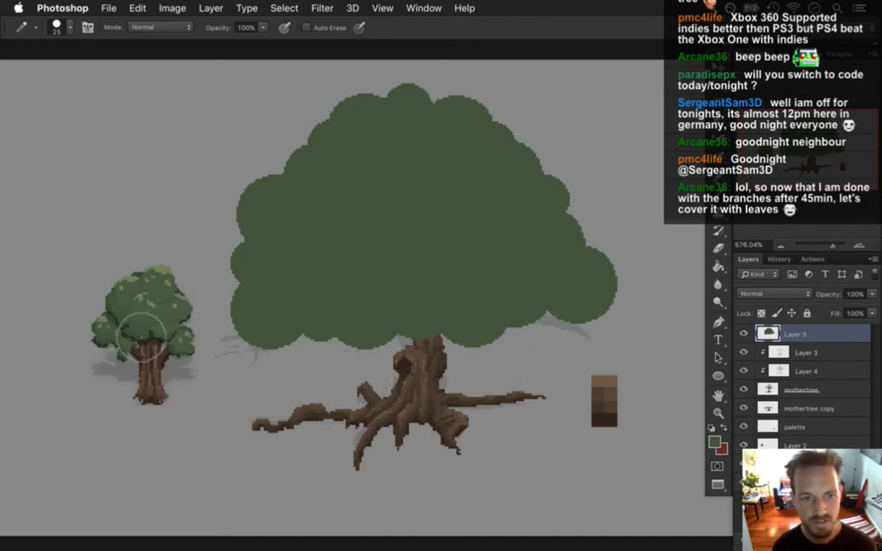
Step: Sample a green from the small tree's foliage and add a new layer clipped to Layer 5
{"action": "key", "text": "i"}
{"action": "left_click", "coordinate": [146, 325]}
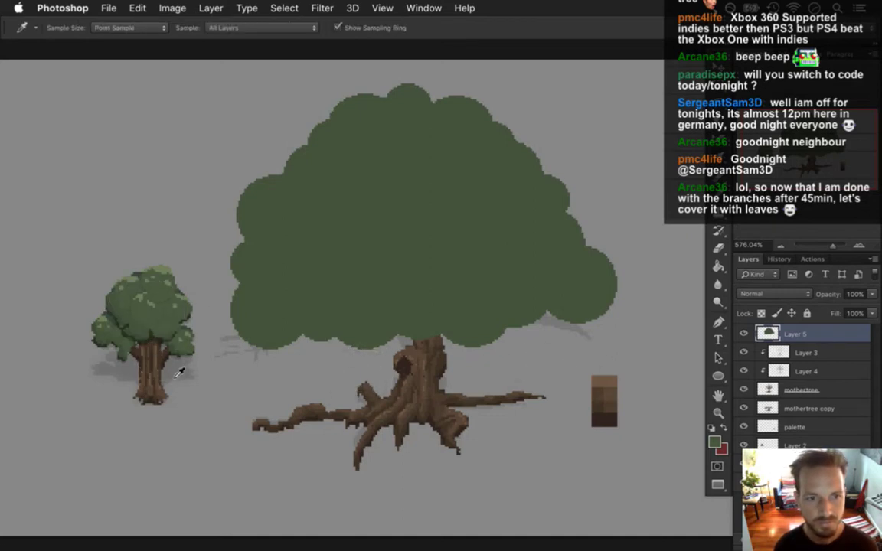
{"action": "key", "text": "b"}
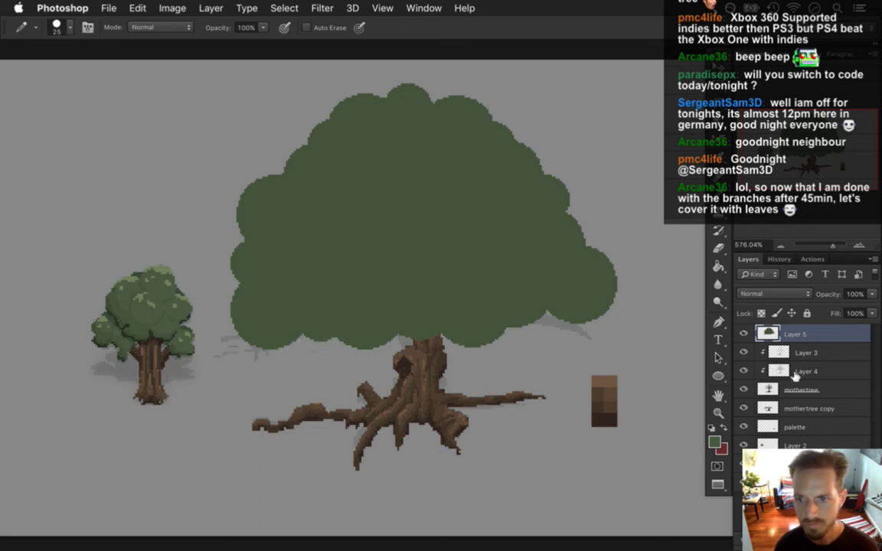
{"action": "key", "text": "super+shift+alt+n"}
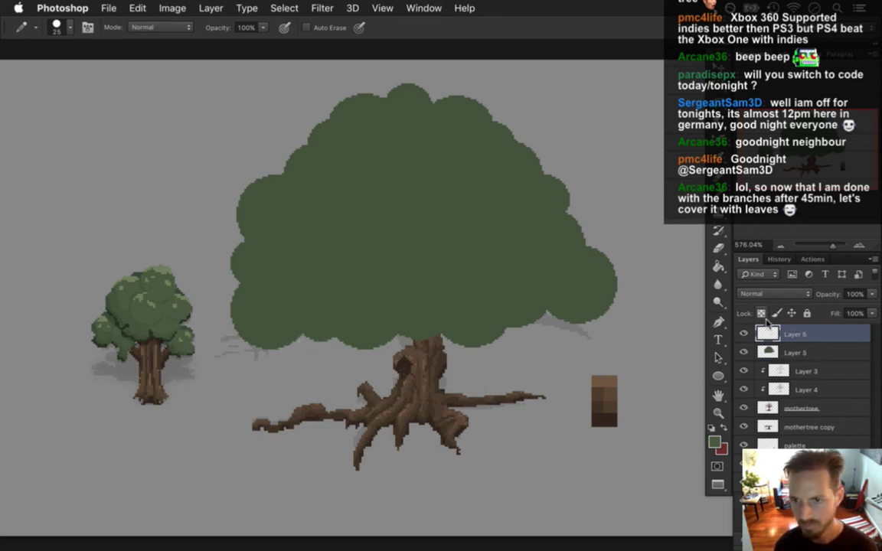
{"action": "left_click", "coordinate": [794, 346], "text": "alt"}
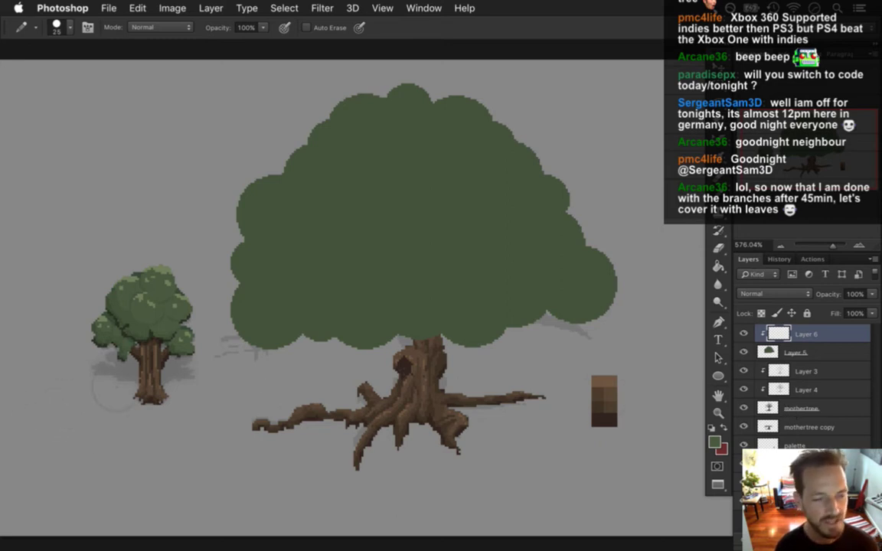
Step: Toggle Layer 5's visibility to compare the bare branches with the covering foliage
{"action": "left_click", "coordinate": [744, 351]}
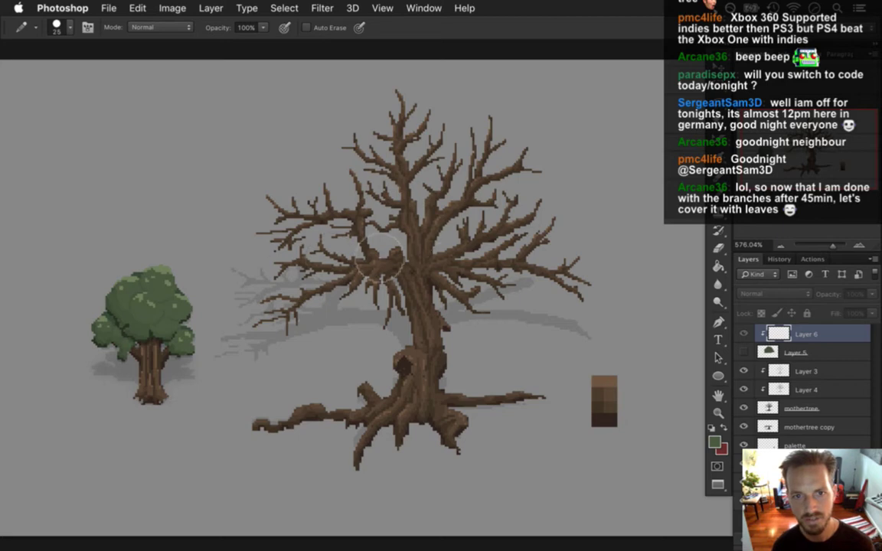
{"action": "left_click", "coordinate": [744, 352]}
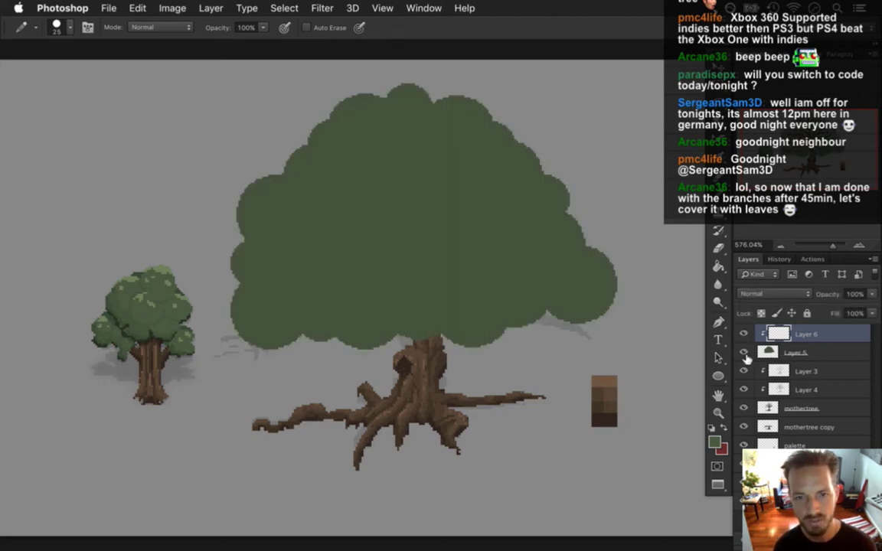
{"action": "left_click", "coordinate": [743, 352]}
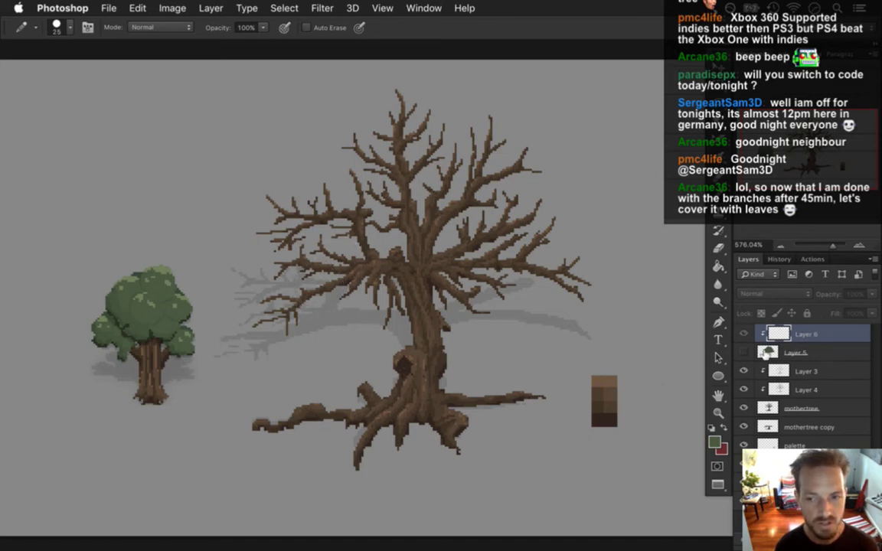
{"action": "left_click", "coordinate": [744, 352]}
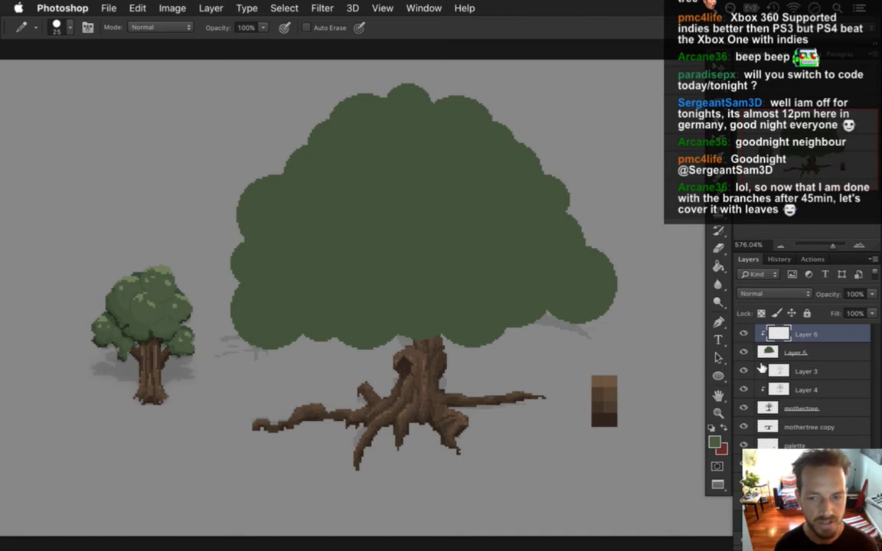
{"action": "left_click", "coordinate": [745, 351]}
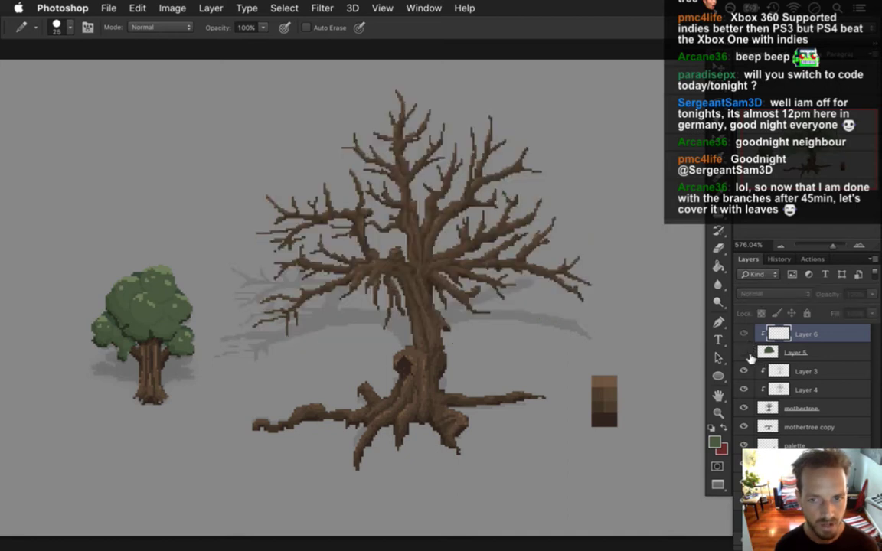
{"action": "left_click", "coordinate": [743, 352]}
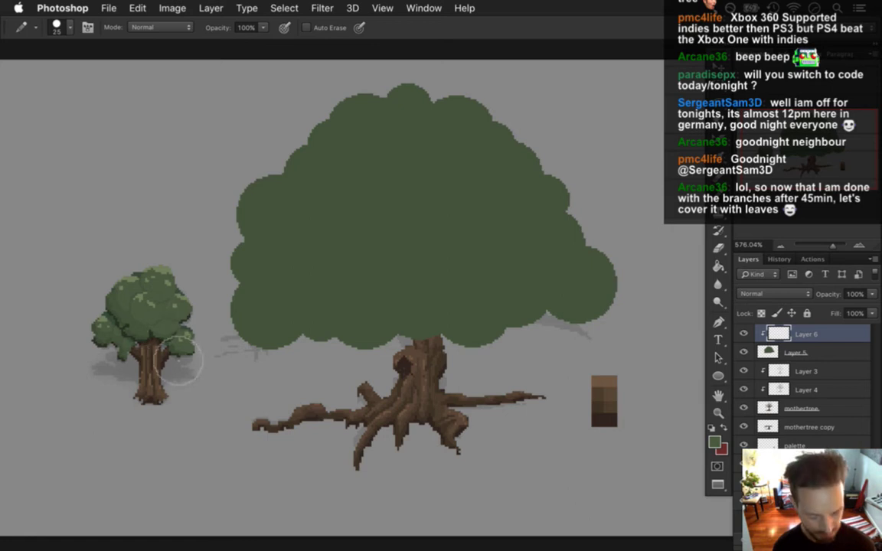
Step: Sample the small tree's lighter green and paint overlapping round 25 px leaf clumps across the mother tree's canopy on Layer 6
{"action": "key", "text": "i"}
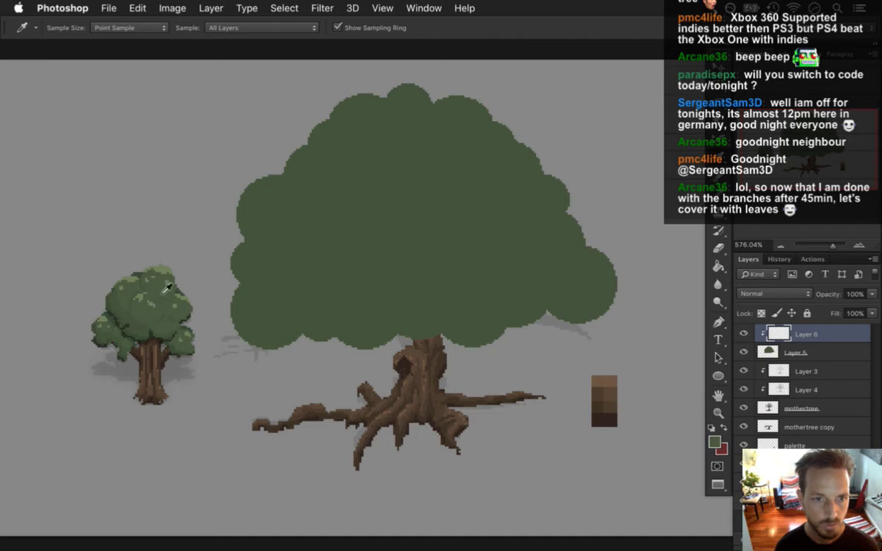
{"action": "left_click_drag", "start_coordinate": [152, 253], "coordinate": [154, 317]}
{"action": "key", "text": "b"}
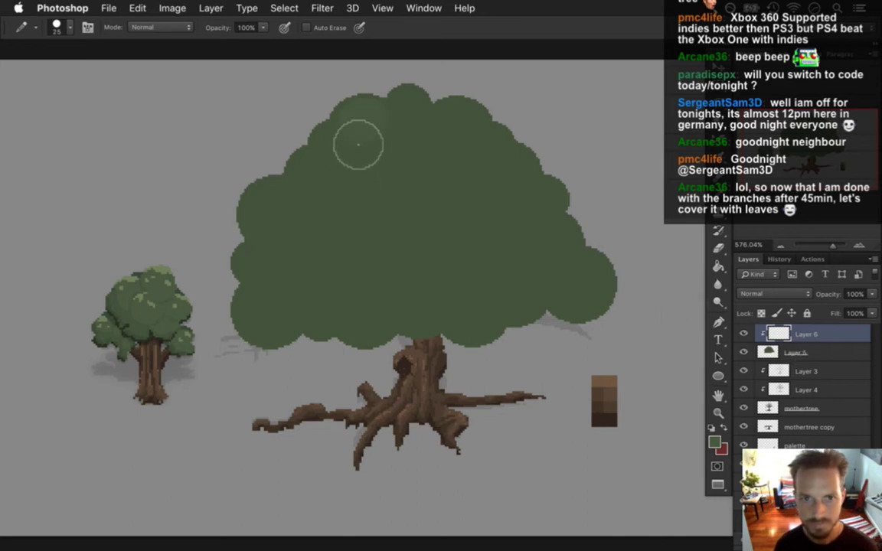
{"action": "left_click_drag", "start_coordinate": [362, 115], "coordinate": [417, 134]}
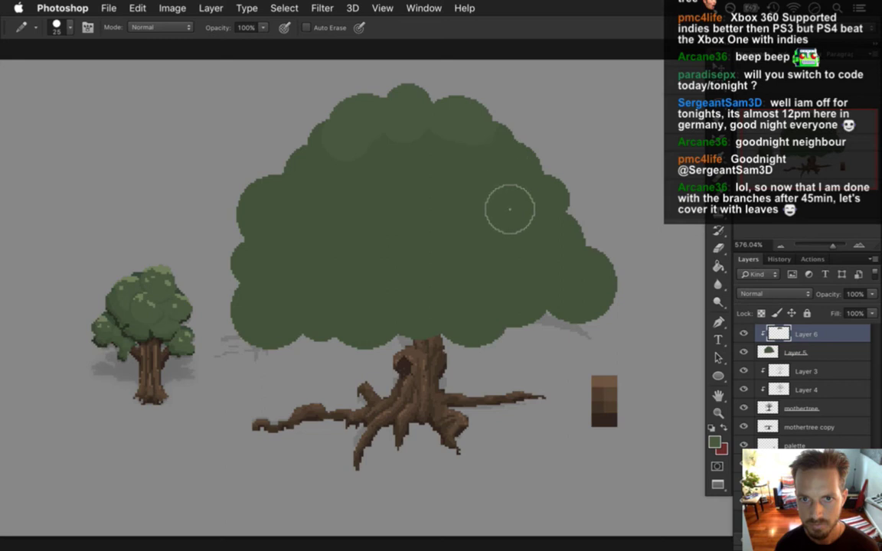
{"action": "left_click", "coordinate": [517, 167]}
{"action": "left_click", "coordinate": [426, 201]}
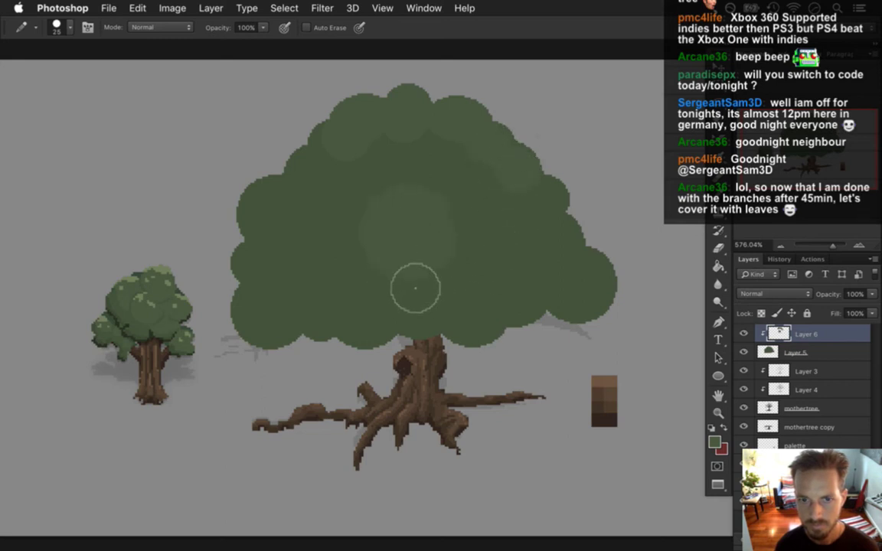
{"action": "left_click", "coordinate": [483, 244]}
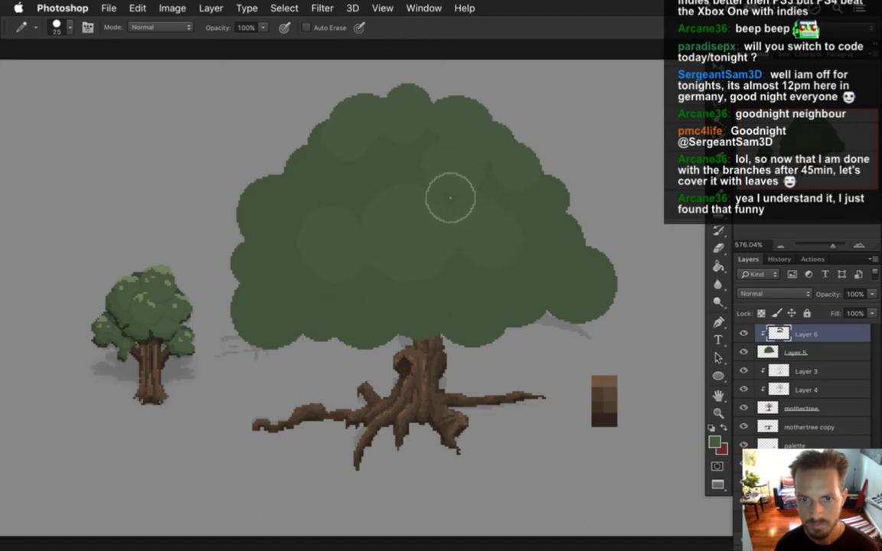
{"action": "left_click", "coordinate": [396, 188]}
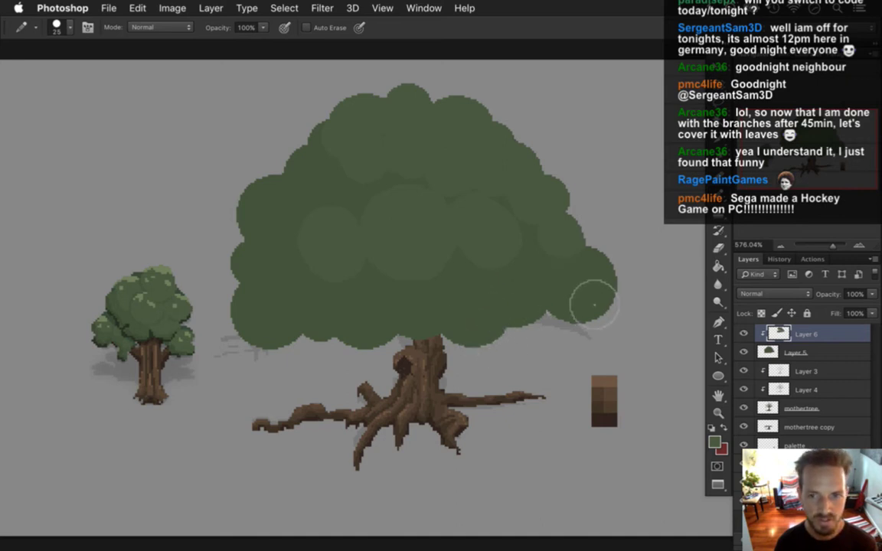
{"action": "mouse_move", "coordinate": [592, 303]}
{"action": "left_mouse_down"}
{"action": "mouse_move", "coordinate": [571, 307]}
{"action": "mouse_move", "coordinate": [580, 295]}
{"action": "left_mouse_up"}
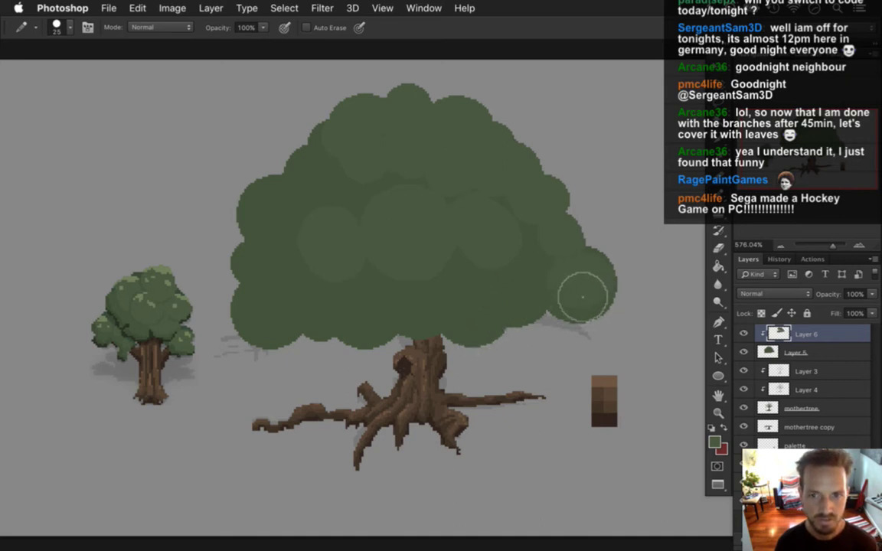
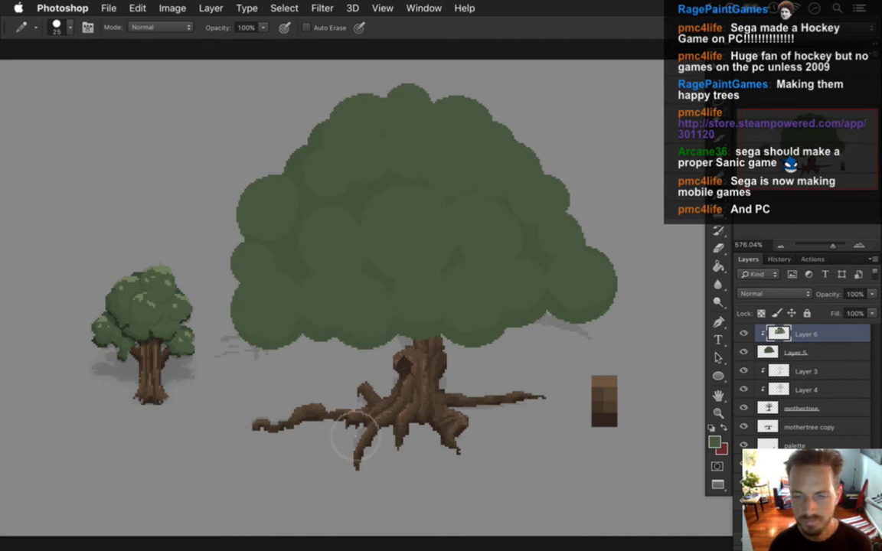
Step: Outline the canopy's lower-left edge in 1 px pencil with the small tree's darkest green on Layer 6, and save the document
{"action": "key", "text": "i"}
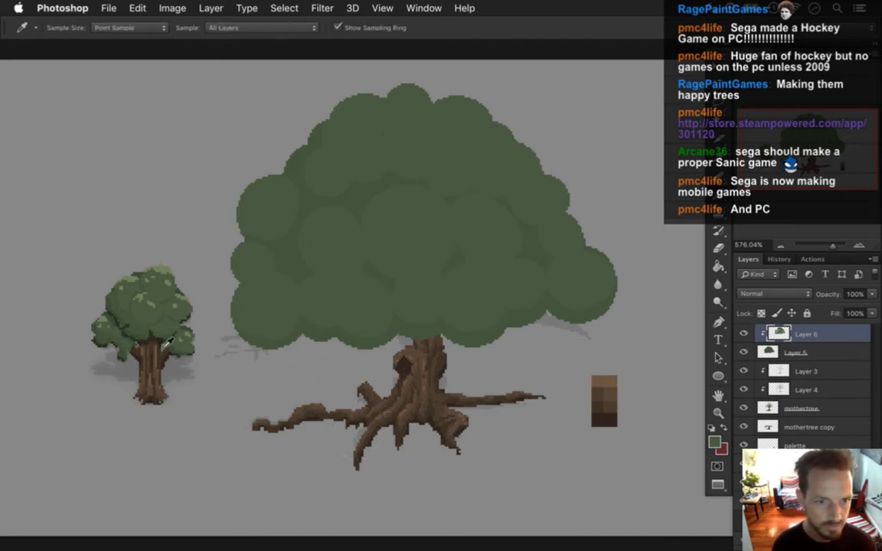
{"action": "left_click", "coordinate": [155, 346]}
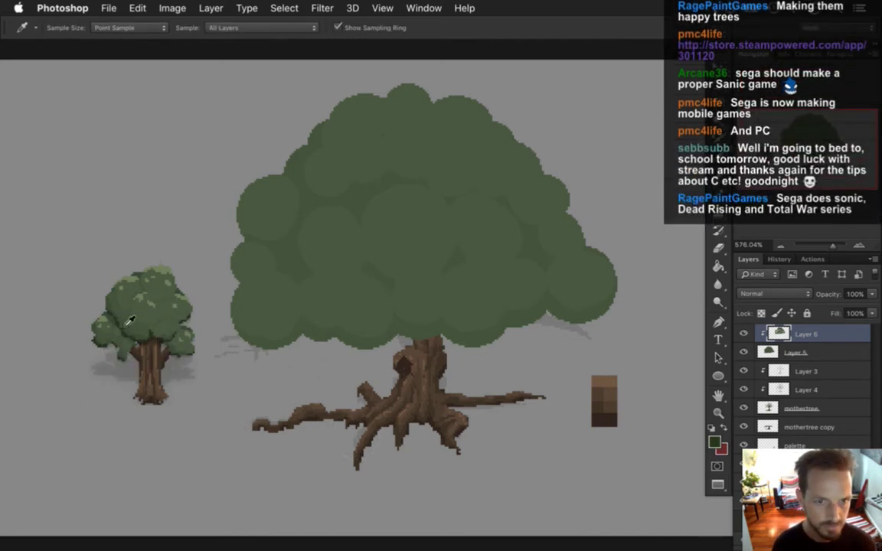
{"action": "key", "text": "b"}
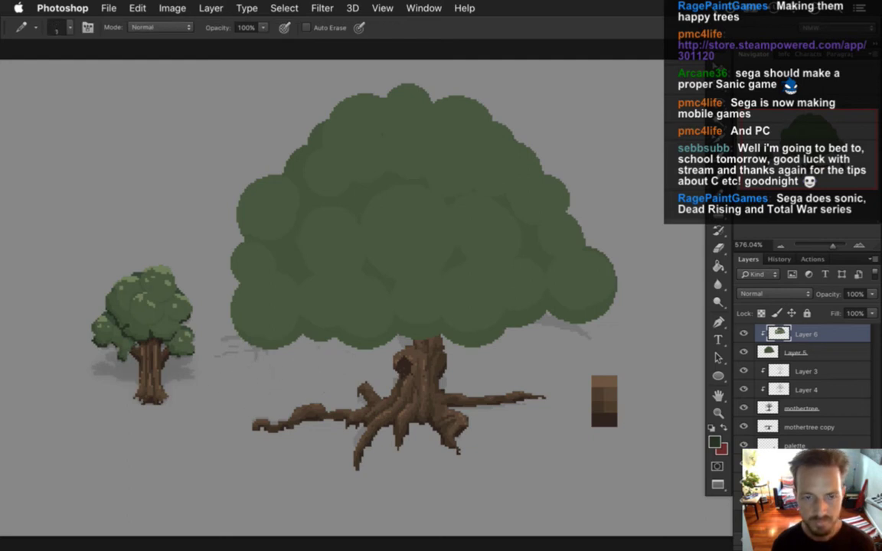
{"action": "scroll", "coordinate": [275, 346], "scroll_direction": "up", "scroll_amount": 5}
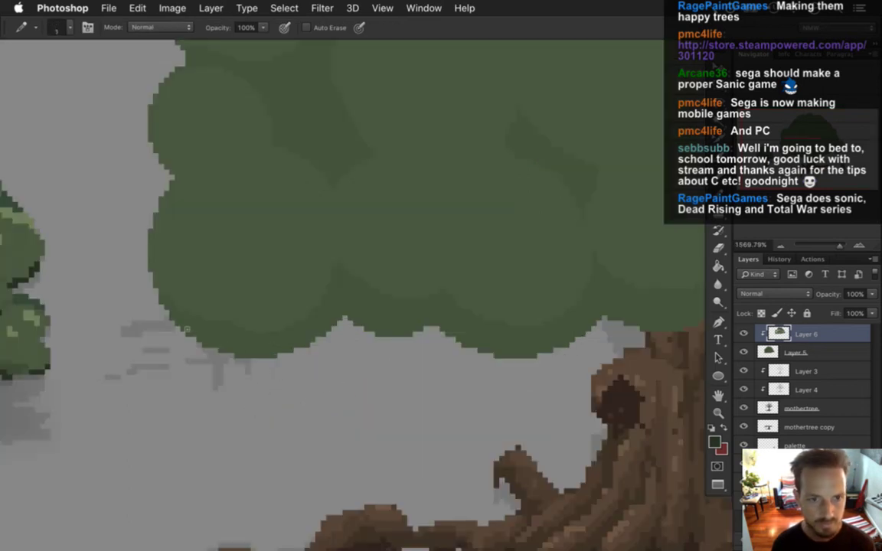
{"action": "left_click_drag", "start_coordinate": [161, 306], "coordinate": [242, 354]}
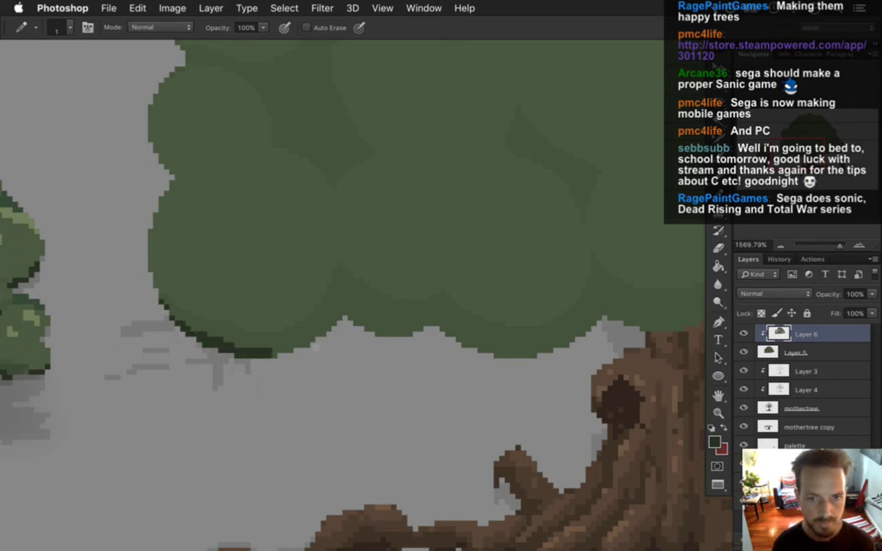
{"action": "mouse_move", "coordinate": [272, 353]}
{"action": "left_mouse_down"}
{"action": "mouse_move", "coordinate": [316, 337]}
{"action": "mouse_move", "coordinate": [337, 295]}
{"action": "left_mouse_up"}
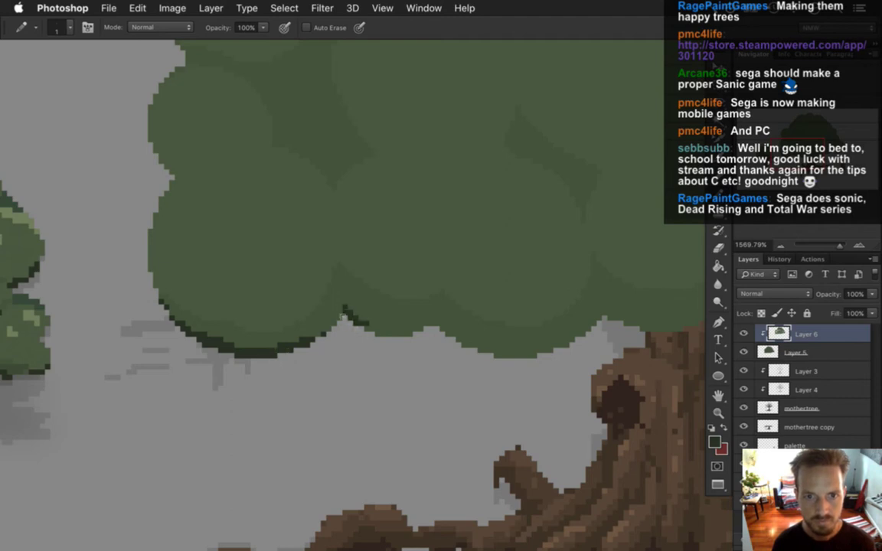
{"action": "mouse_move", "coordinate": [369, 326]}
{"action": "left_mouse_down"}
{"action": "mouse_move", "coordinate": [378, 347]}
{"action": "mouse_move", "coordinate": [446, 353]}
{"action": "mouse_move", "coordinate": [450, 330]}
{"action": "mouse_move", "coordinate": [414, 345]}
{"action": "mouse_move", "coordinate": [437, 335]}
{"action": "mouse_move", "coordinate": [451, 342]}
{"action": "mouse_move", "coordinate": [445, 328]}
{"action": "mouse_move", "coordinate": [434, 337]}
{"action": "mouse_move", "coordinate": [458, 337]}
{"action": "mouse_move", "coordinate": [475, 356]}
{"action": "mouse_move", "coordinate": [476, 347]}
{"action": "mouse_move", "coordinate": [495, 354]}
{"action": "mouse_move", "coordinate": [485, 361]}
{"action": "mouse_move", "coordinate": [516, 368]}
{"action": "left_mouse_up"}
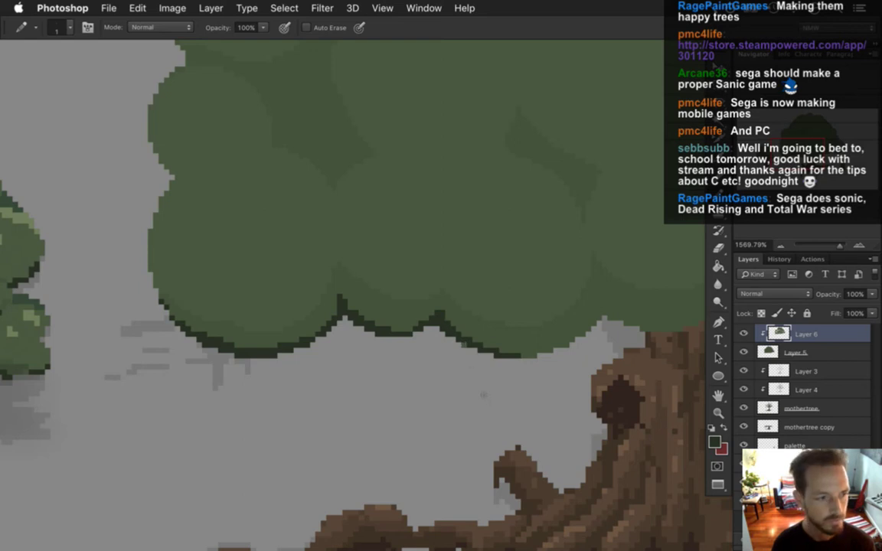
{"action": "key", "text": "super+s"}
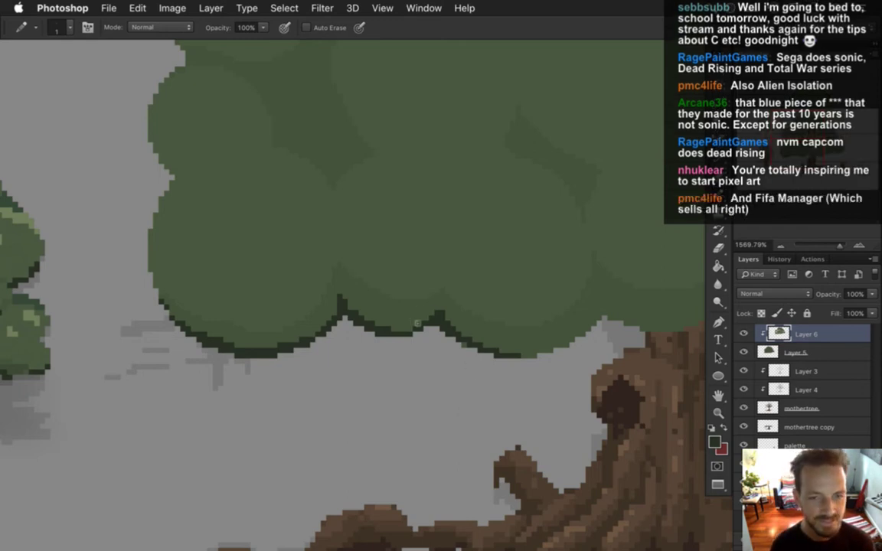
Step: Toggle the visibility of Layer 6 and Layer 5 to check the clumps and dark outline
{"action": "left_click", "coordinate": [744, 334]}
{"action": "left_click", "coordinate": [744, 333]}
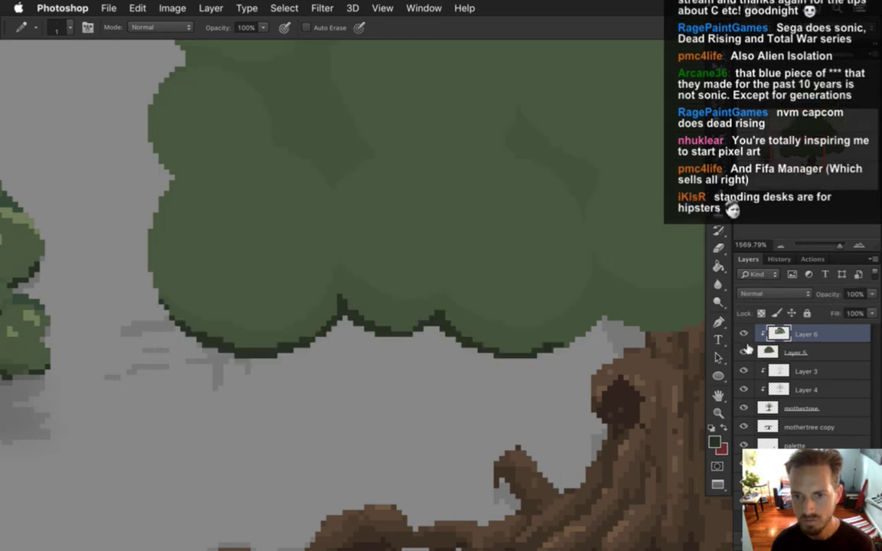
{"action": "left_click_drag", "start_coordinate": [744, 334], "coordinate": [744, 352]}
{"action": "left_click", "coordinate": [744, 352]}
{"action": "left_click", "coordinate": [744, 334]}
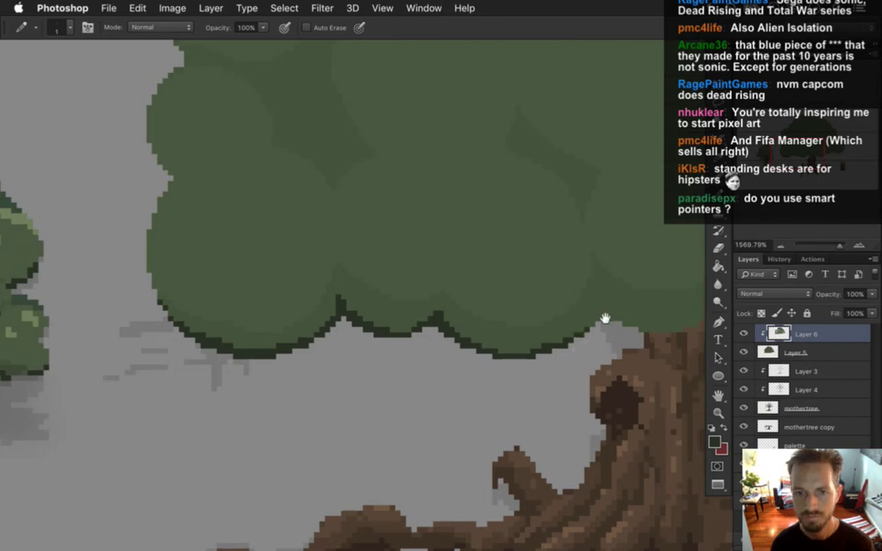
Step: Continue the 1 px dark green outline on Layer 6 along the canopy's bottom edge, from above the trunk to the lower-right clump
{"action": "scroll", "coordinate": [606, 318], "scroll_direction": "right", "scroll_amount": 5}
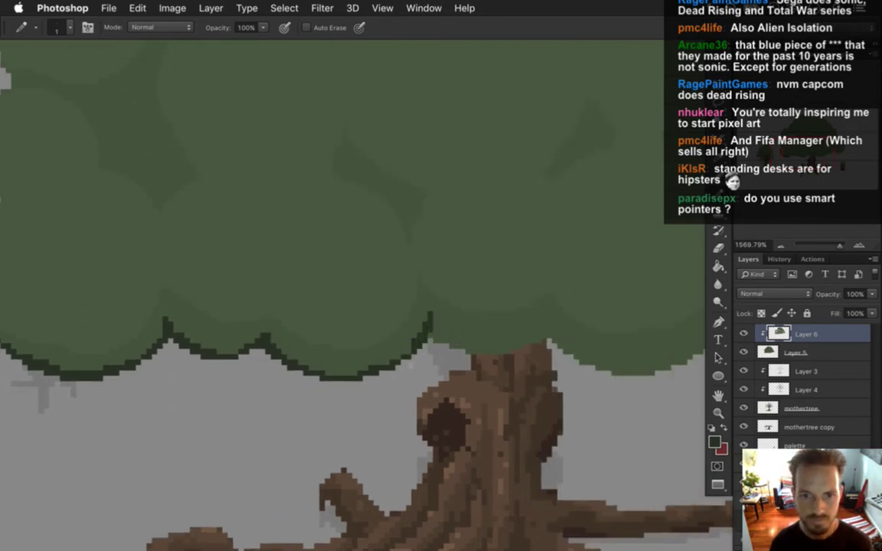
{"action": "mouse_move", "coordinate": [429, 313]}
{"action": "left_mouse_down"}
{"action": "mouse_move", "coordinate": [422, 343]}
{"action": "mouse_move", "coordinate": [459, 349]}
{"action": "mouse_move", "coordinate": [546, 344]}
{"action": "mouse_move", "coordinate": [548, 314]}
{"action": "left_mouse_up"}
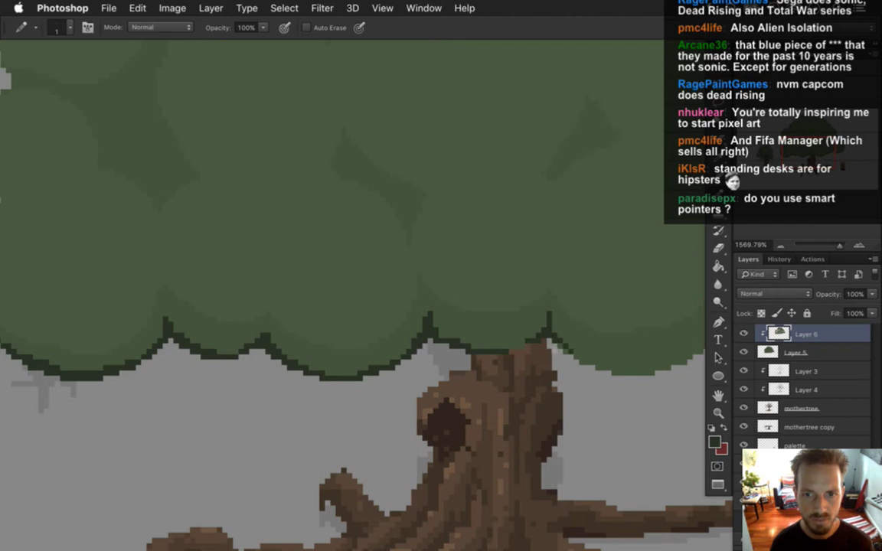
{"action": "left_click_drag", "start_coordinate": [597, 357], "coordinate": [457, 349]}
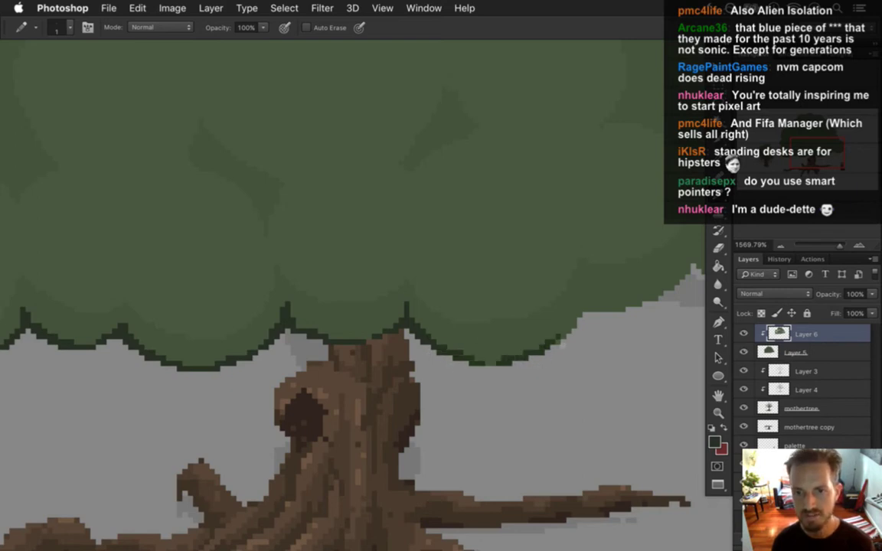
{"action": "mouse_move", "coordinate": [557, 355]}
{"action": "left_mouse_down"}
{"action": "mouse_move", "coordinate": [592, 284]}
{"action": "mouse_move", "coordinate": [581, 329]}
{"action": "mouse_move", "coordinate": [588, 312]}
{"action": "mouse_move", "coordinate": [596, 321]}
{"action": "mouse_move", "coordinate": [517, 327]}
{"action": "left_mouse_up"}
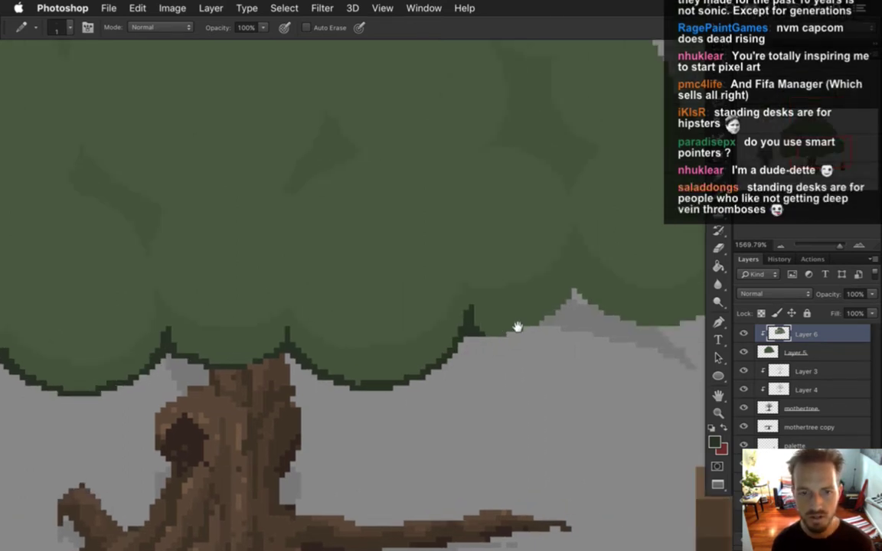
{"action": "left_click", "coordinate": [463, 333], "text": "alt"}
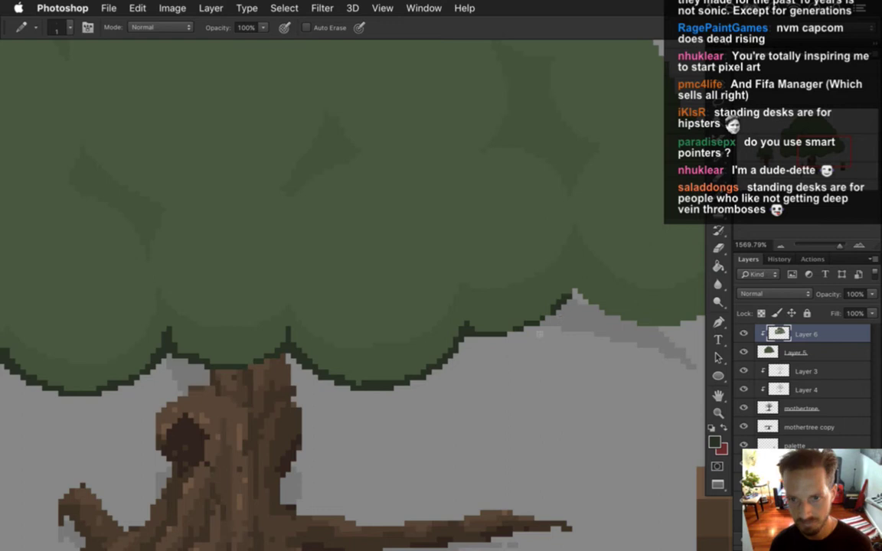
{"action": "left_click", "coordinate": [577, 280]}
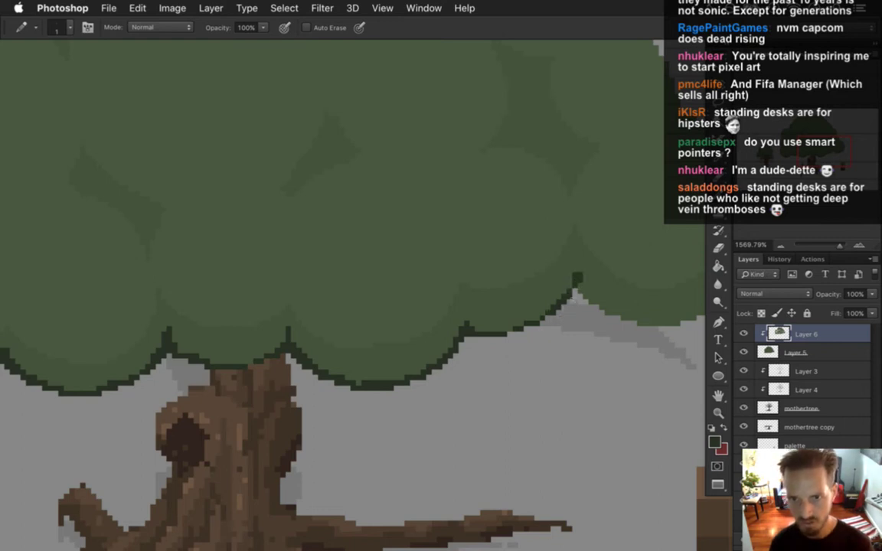
{"action": "mouse_move", "coordinate": [622, 310]}
{"action": "left_mouse_down"}
{"action": "mouse_move", "coordinate": [569, 303]}
{"action": "mouse_move", "coordinate": [462, 264]}
{"action": "left_mouse_up"}
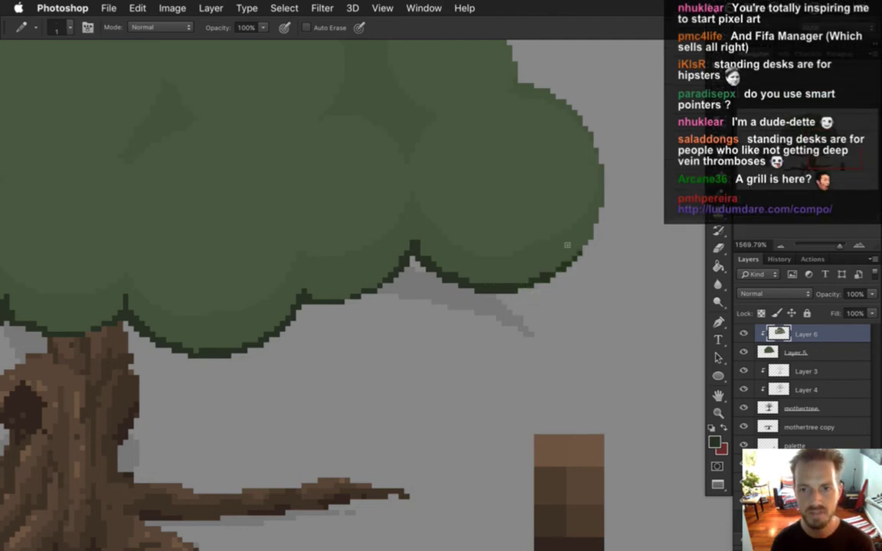
{"action": "left_click", "coordinate": [476, 219]}
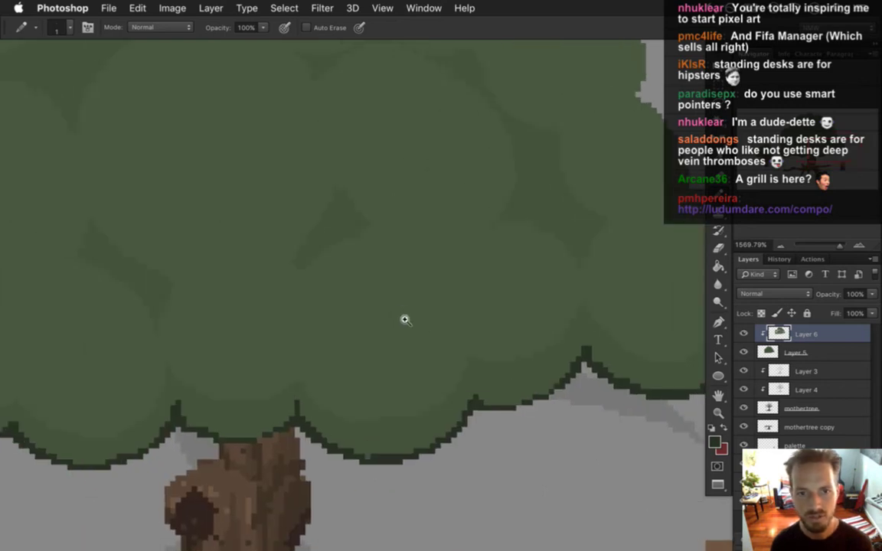
{"action": "left_click", "coordinate": [405, 319], "text": "alt"}
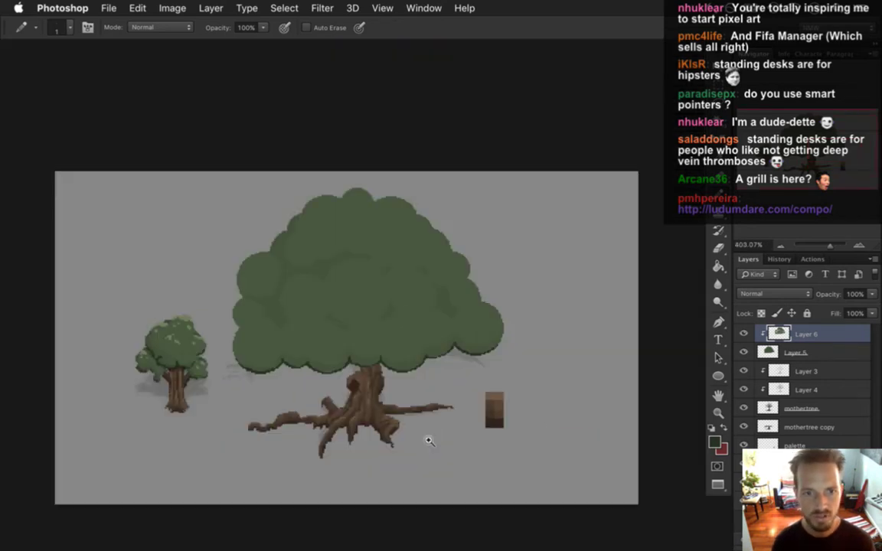
Step: Sample the light highlight green from the small tree's foliage and return to the mother tree's canopy
{"action": "left_click", "coordinate": [427, 433], "text": "alt"}
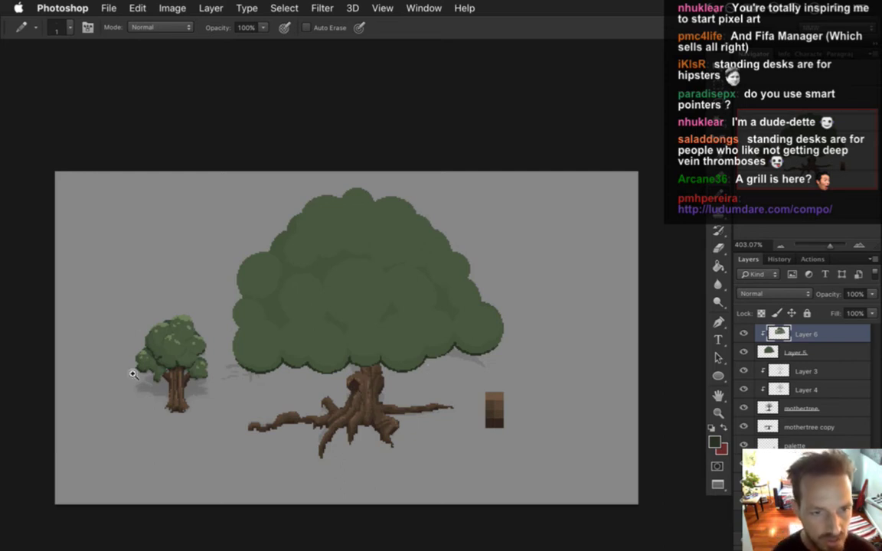
{"action": "left_click", "coordinate": [141, 375]}
{"action": "left_click", "coordinate": [146, 375]}
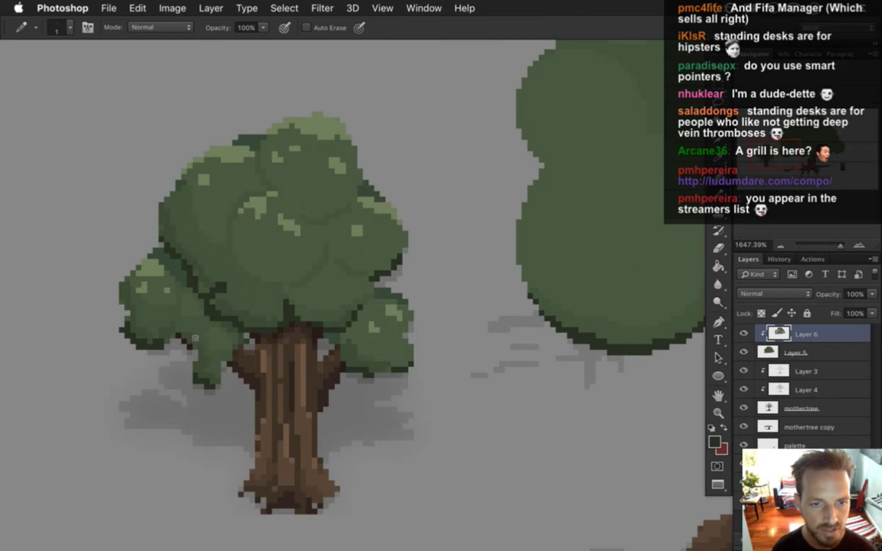
{"action": "key", "text": "i"}
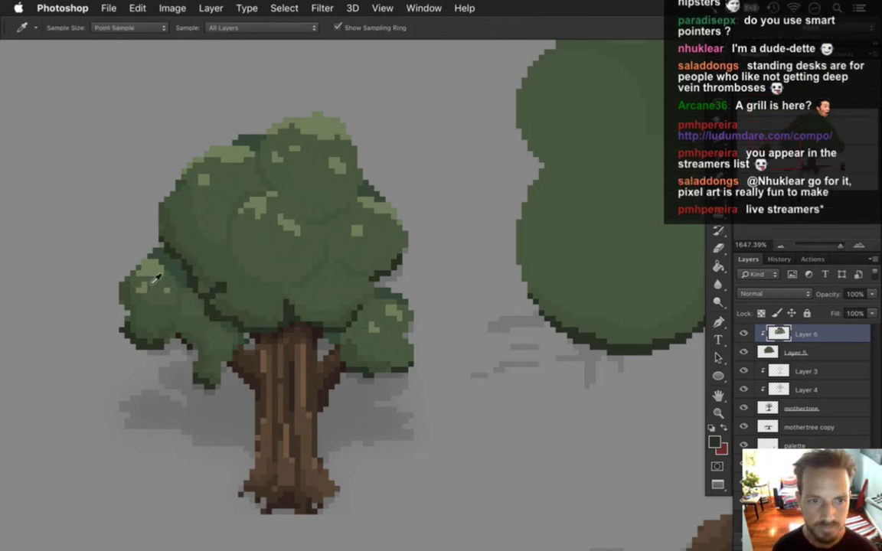
{"action": "scroll", "coordinate": [604, 240], "scroll_direction": "down", "scroll_amount": 1}
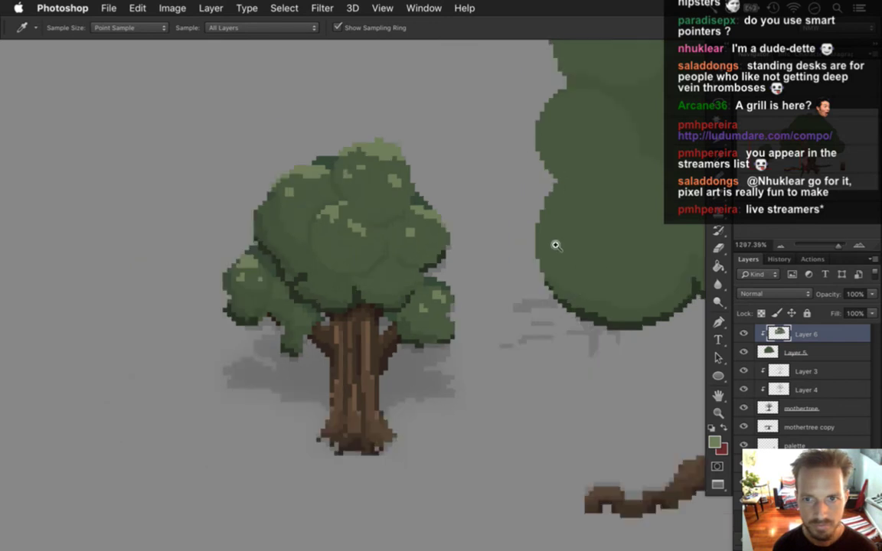
{"action": "scroll", "coordinate": [605, 244], "scroll_direction": "down", "scroll_amount": 3}
{"action": "left_click_drag", "start_coordinate": [590, 283], "coordinate": [353, 304]}
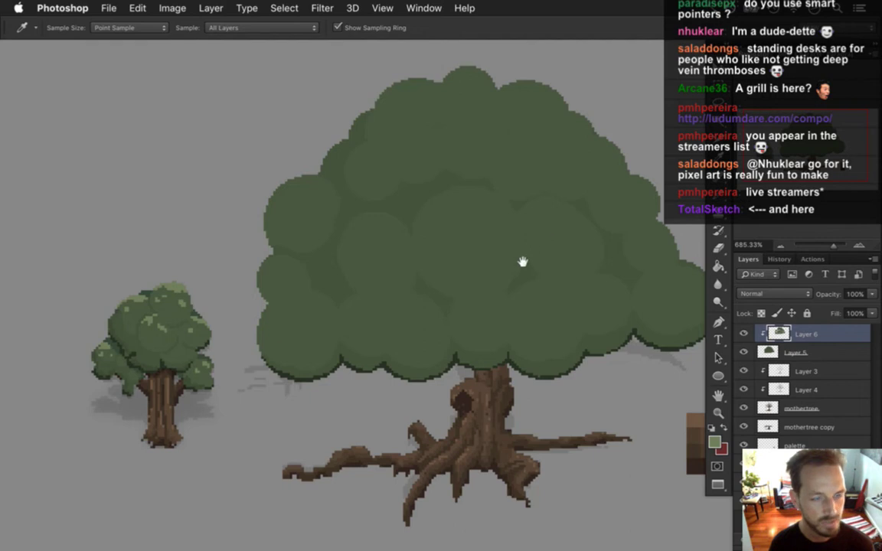
{"action": "left_click_drag", "start_coordinate": [538, 227], "coordinate": [462, 217]}
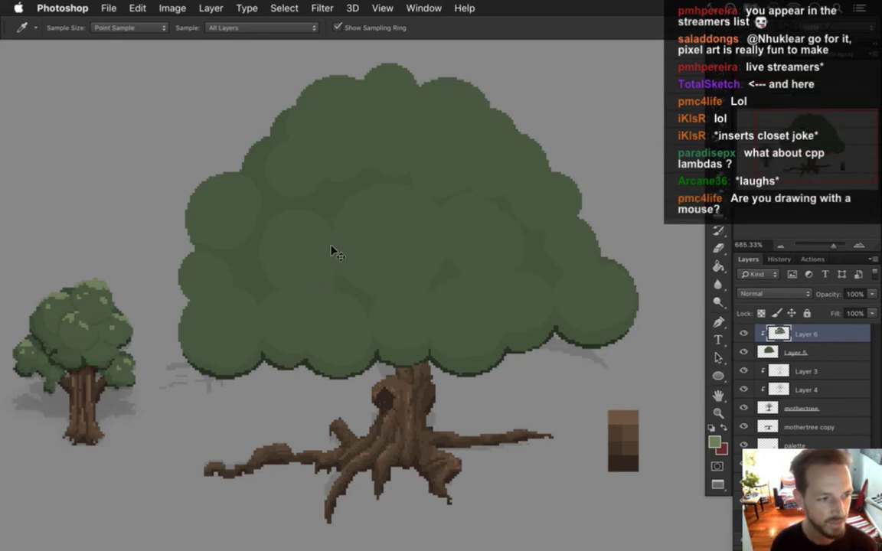
Step: Switch to Xcode to view the addSconces lambda in Area::addPattern of AreaPatterns.cpp
{"action": "key", "text": "super+Tab"}
{"action": "key", "text": "super+Tab"}
{"action": "left_click", "coordinate": [348, 276]}
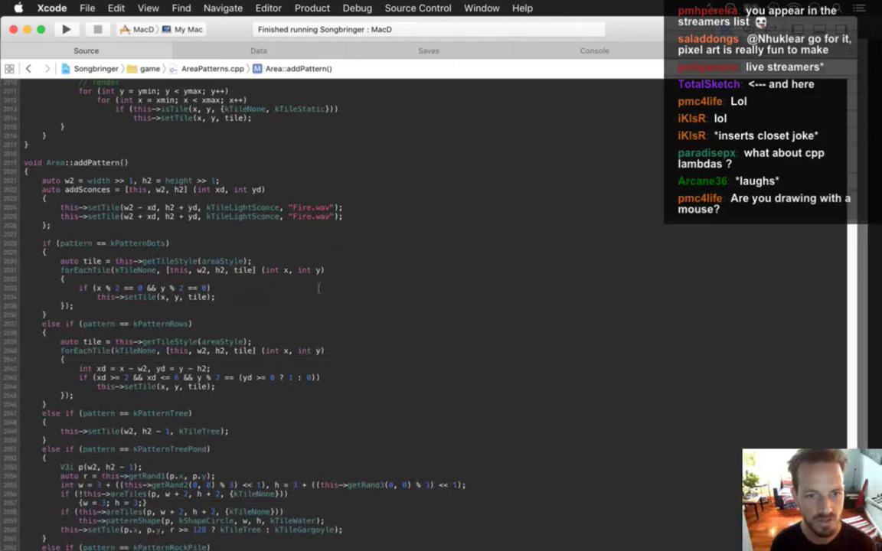
{"action": "left_click_drag", "start_coordinate": [253, 183], "coordinate": [253, 234]}
{"action": "key", "text": "BackSpace"}
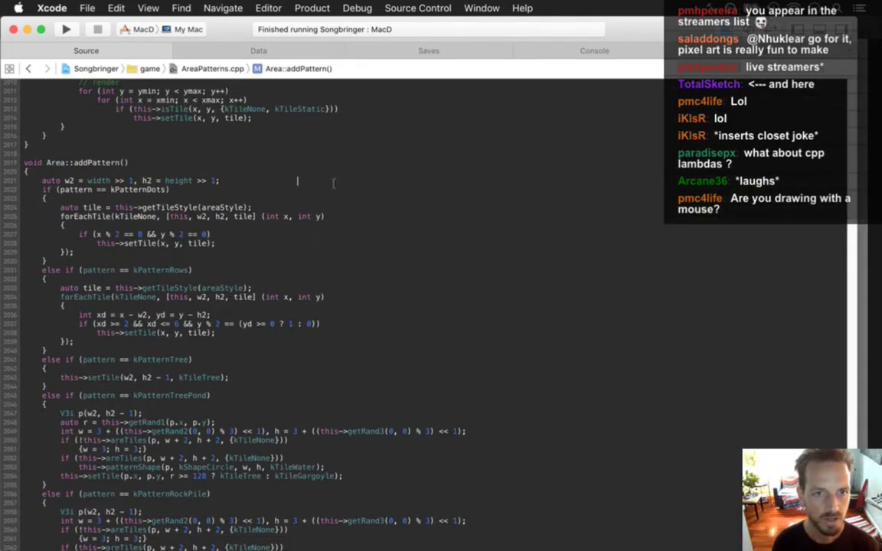
{"action": "key", "text": "super+z"}
{"action": "left_click", "coordinate": [325, 153]}
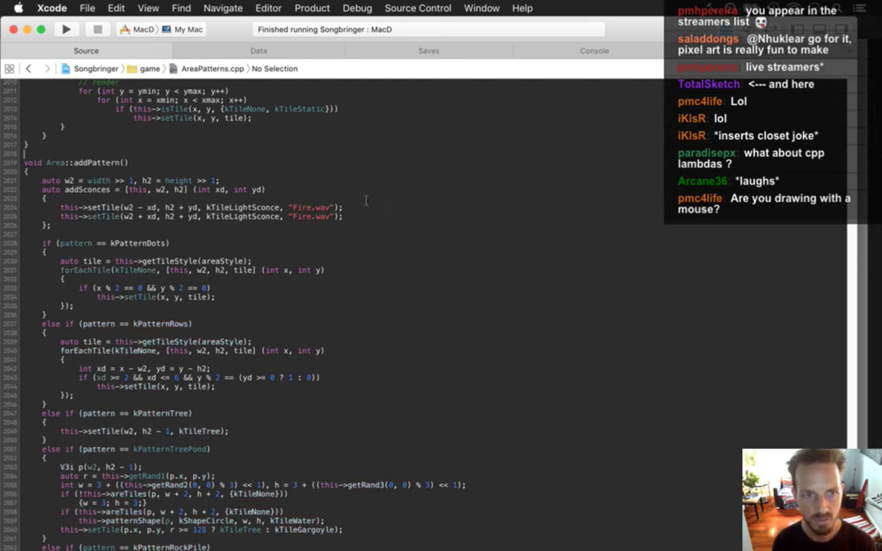
{"action": "key", "text": "super+z"}
{"action": "key", "text": "super+z"}
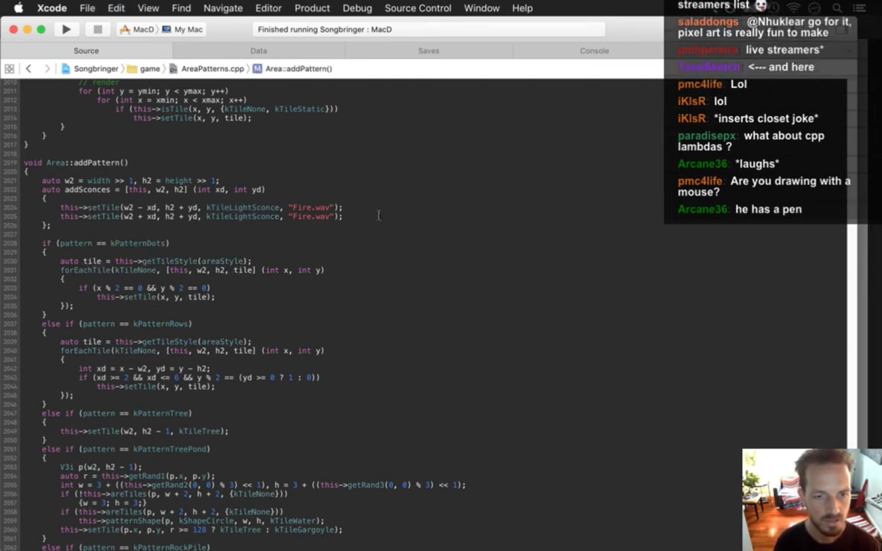
{"action": "key", "text": "BackSpace"}
{"action": "key", "text": "BackSpace"}
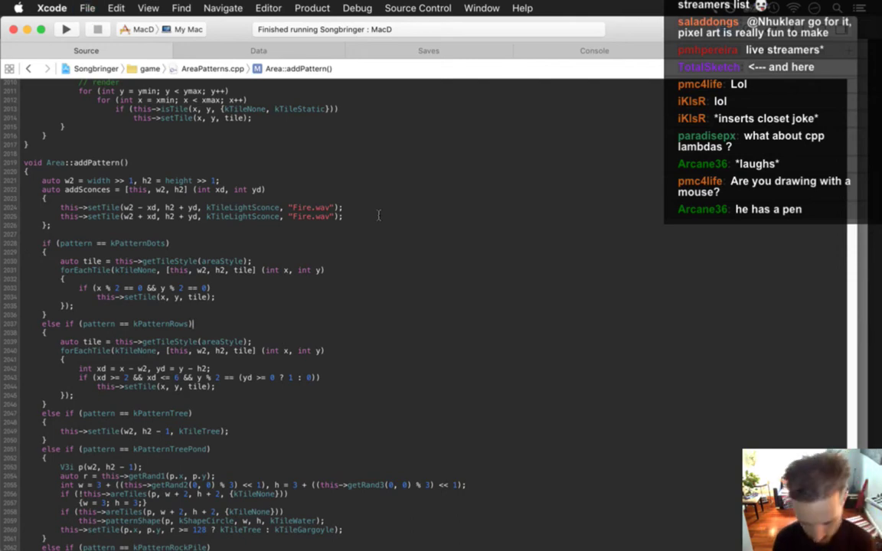
Step: Open CollisionSystem.cpp by searching for "cosy" and locate the kActivateFuncs map
{"action": "key", "text": "super+shift+o"}
{"action": "type", "text": "cosy"}
{"action": "key", "text": "Return"}
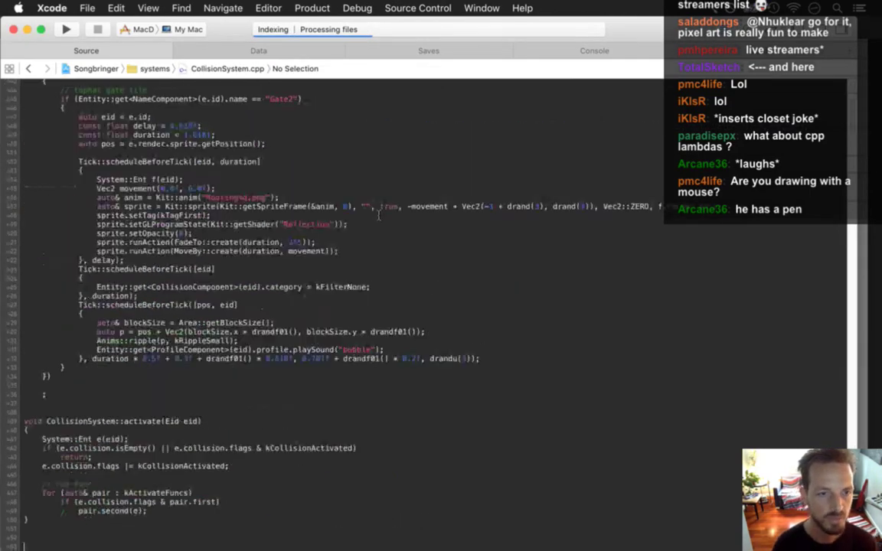
{"action": "scroll", "coordinate": [378, 215], "scroll_direction": "up", "scroll_amount": 10}
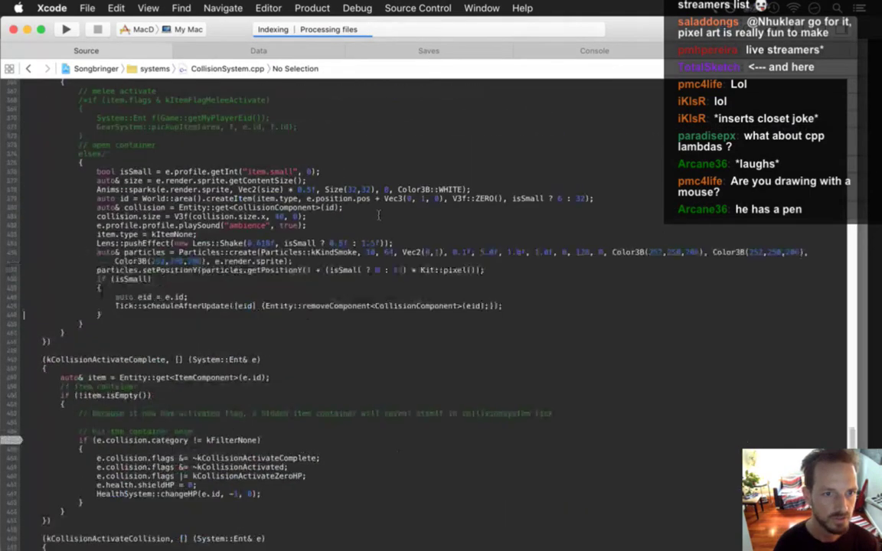
{"action": "scroll", "coordinate": [378, 215], "scroll_direction": "up", "scroll_amount": 5}
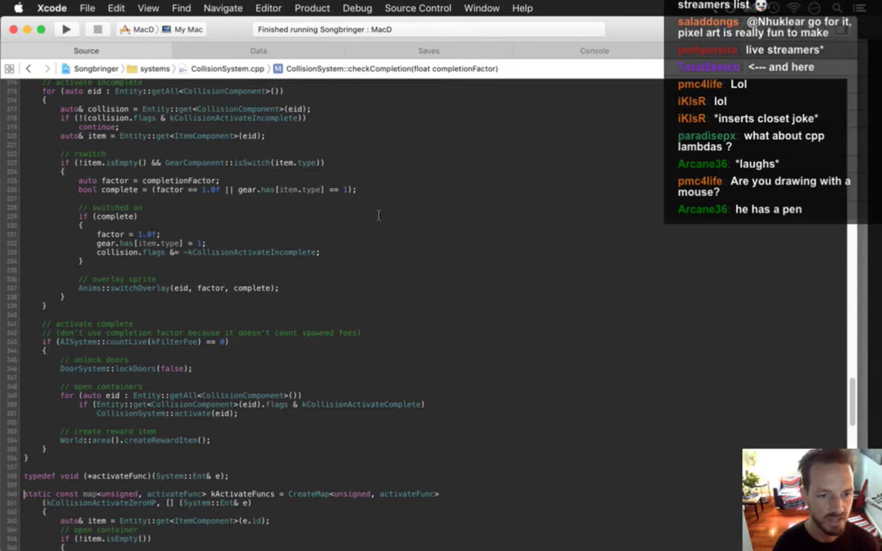
{"action": "scroll", "coordinate": [378, 215], "scroll_direction": "down", "scroll_amount": 12}
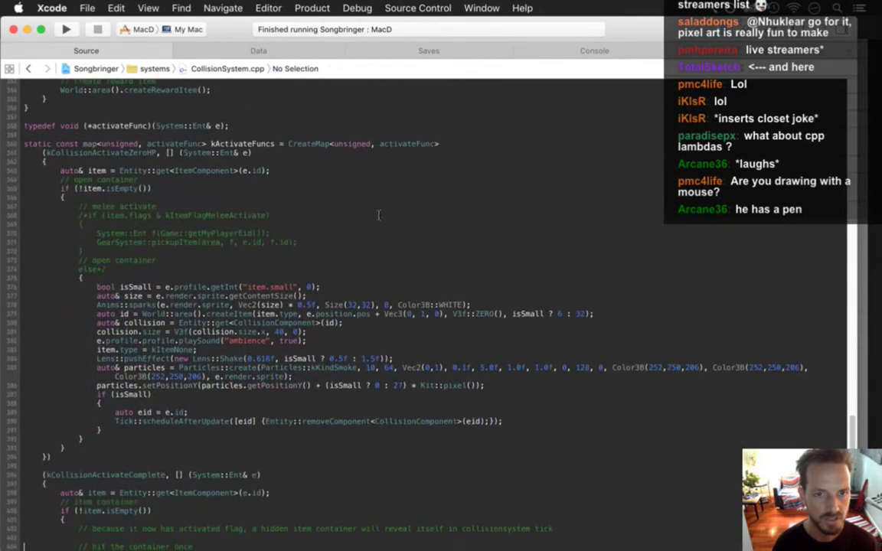
Step: Examine the kCollisionActivateZeroHP key and its lambda in the kActivateFuncs map by highlighting each in the code
{"action": "left_click_drag", "start_coordinate": [46, 152], "coordinate": [153, 156]}
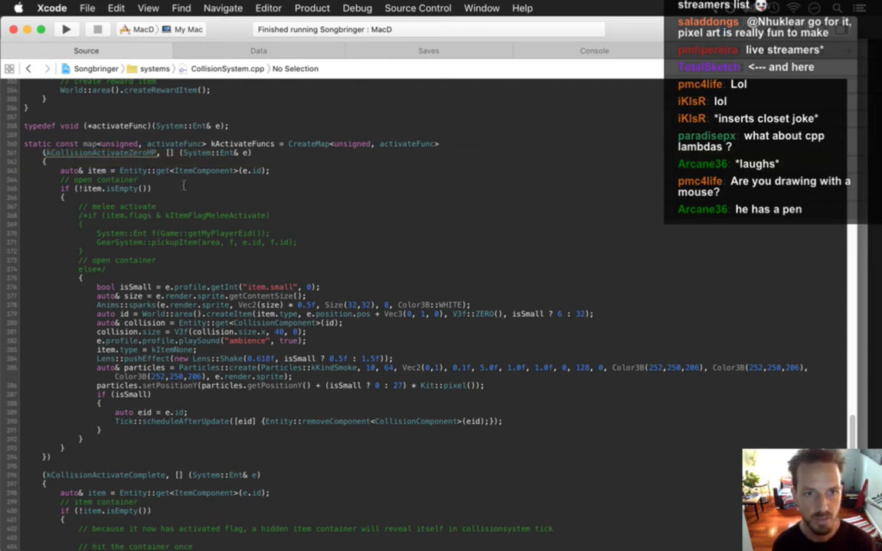
{"action": "left_click_drag", "start_coordinate": [163, 153], "coordinate": [48, 457]}
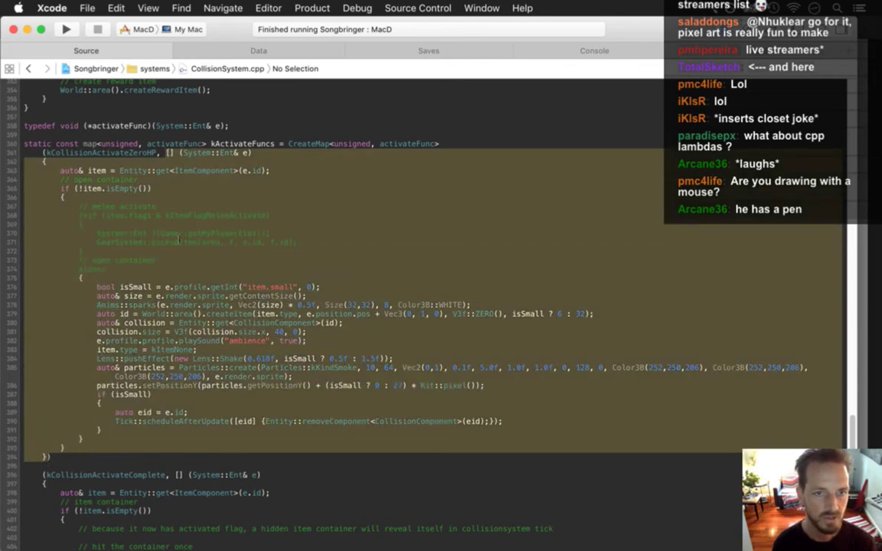
{"action": "left_click", "coordinate": [164, 211]}
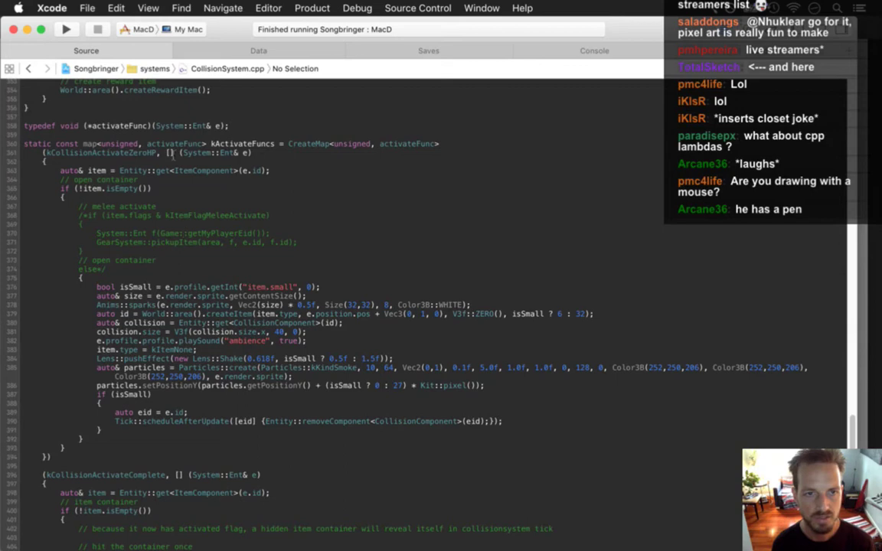
{"action": "left_click_drag", "start_coordinate": [102, 152], "coordinate": [76, 153]}
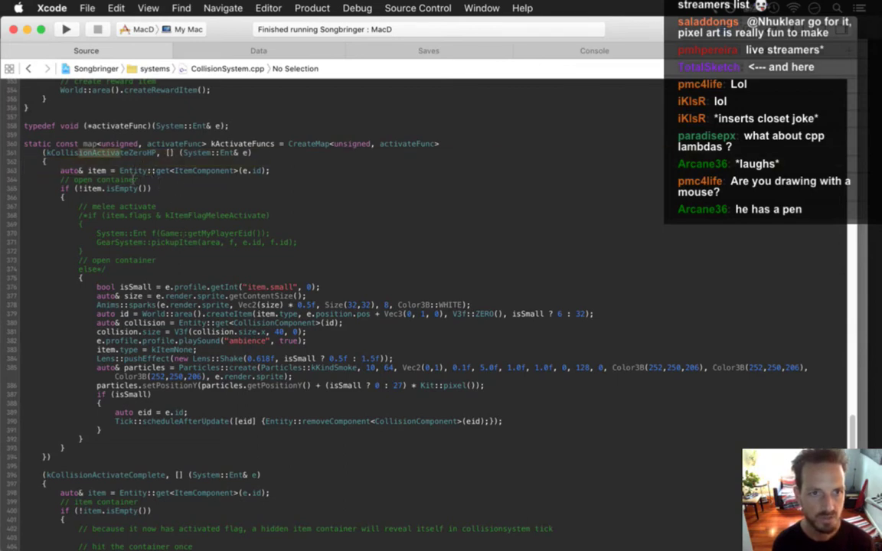
Step: Examine the loop in CollisionSystem::activate that runs the functions from kActivateFuncs
{"action": "scroll", "coordinate": [136, 179], "scroll_direction": "down", "scroll_amount": 3}
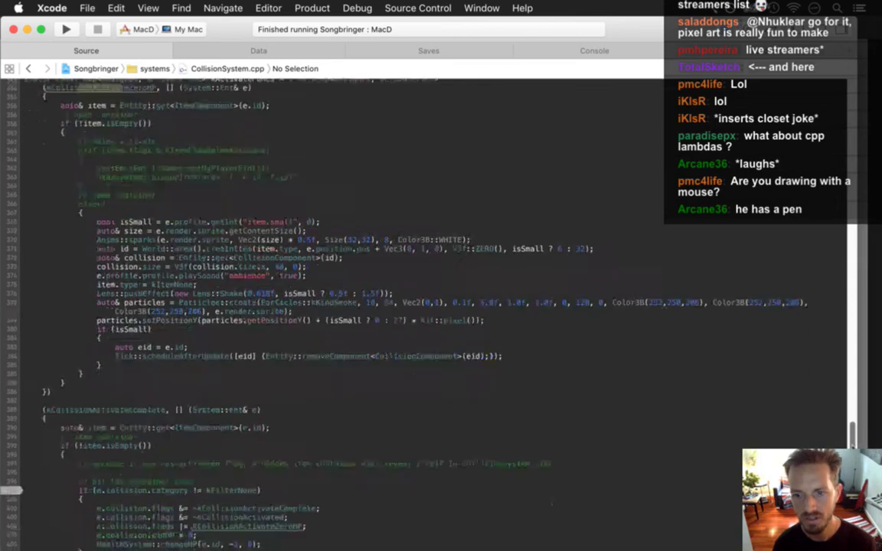
{"action": "scroll", "coordinate": [91, 450], "scroll_direction": "down", "scroll_amount": 10}
{"action": "scroll", "coordinate": [90, 450], "scroll_direction": "up", "scroll_amount": 1}
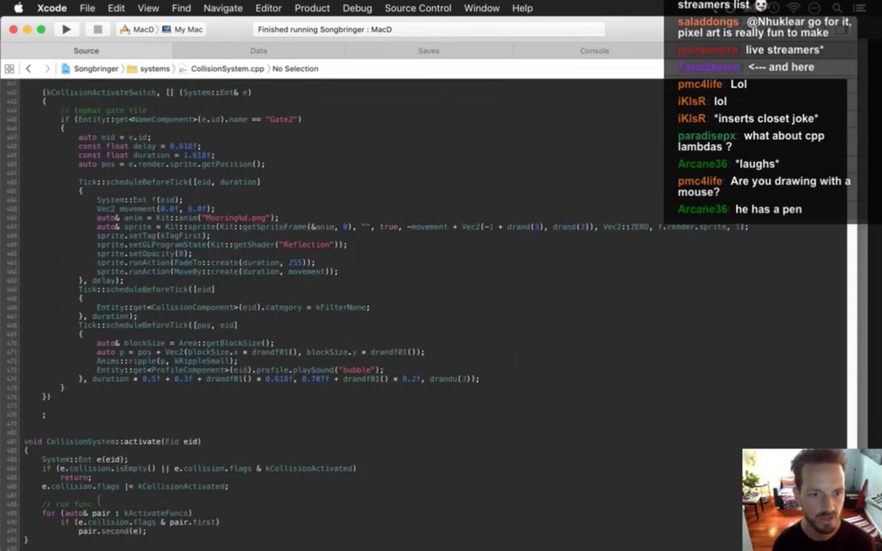
{"action": "left_click_drag", "start_coordinate": [24, 499], "coordinate": [29, 540]}
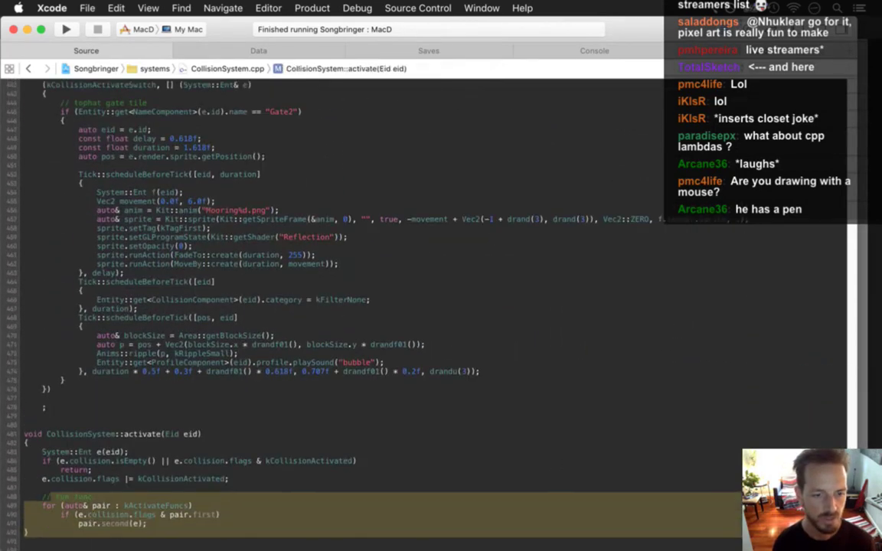
{"action": "left_click", "coordinate": [161, 397]}
Step: Switch to Photoshop and paint light green highlights along the tops of the three uppermost foliage clumps on Layer 6
{"action": "key", "text": "super+Tab"}
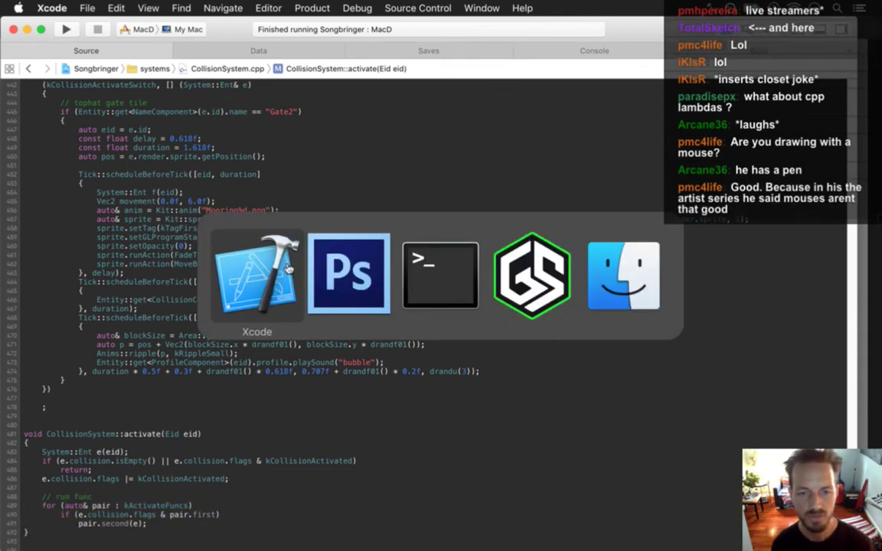
{"action": "left_click", "coordinate": [376, 308]}
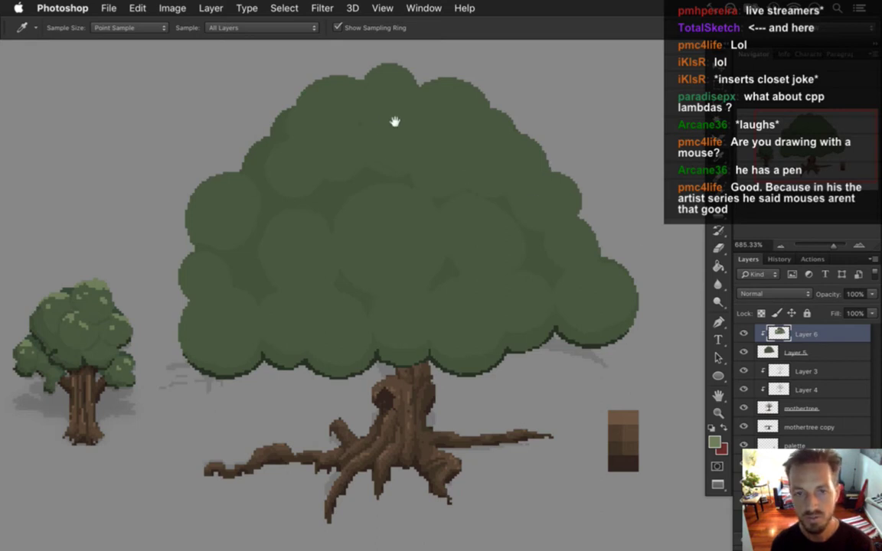
{"action": "scroll", "coordinate": [401, 115], "scroll_direction": "up", "scroll_amount": 3}
{"action": "mouse_move", "coordinate": [420, 113]}
{"action": "left_mouse_down"}
{"action": "mouse_move", "coordinate": [453, 150]}
{"action": "mouse_move", "coordinate": [449, 160]}
{"action": "left_mouse_up"}
{"action": "key", "text": "b"}
{"action": "left_click_drag", "start_coordinate": [359, 121], "coordinate": [381, 124]}
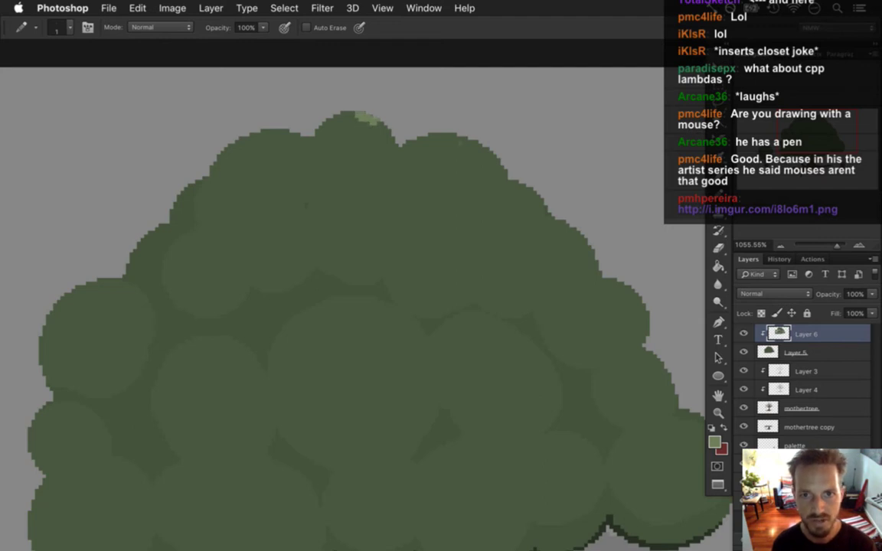
{"action": "left_click_drag", "start_coordinate": [428, 136], "coordinate": [480, 151]}
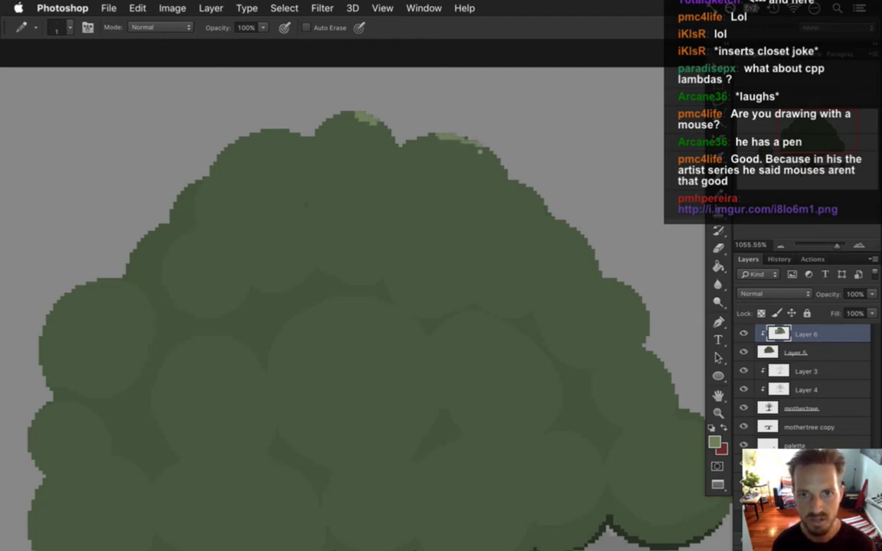
{"action": "left_click_drag", "start_coordinate": [298, 143], "coordinate": [273, 132]}
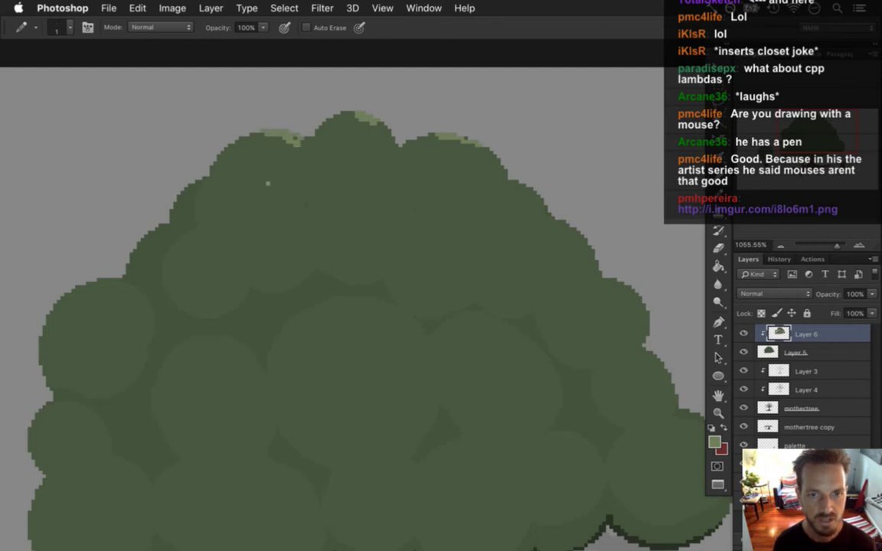
{"action": "mouse_move", "coordinate": [235, 131]}
{"action": "left_mouse_down"}
{"action": "mouse_move", "coordinate": [205, 132]}
{"action": "mouse_move", "coordinate": [201, 143]}
{"action": "mouse_move", "coordinate": [219, 130]}
{"action": "left_mouse_up"}
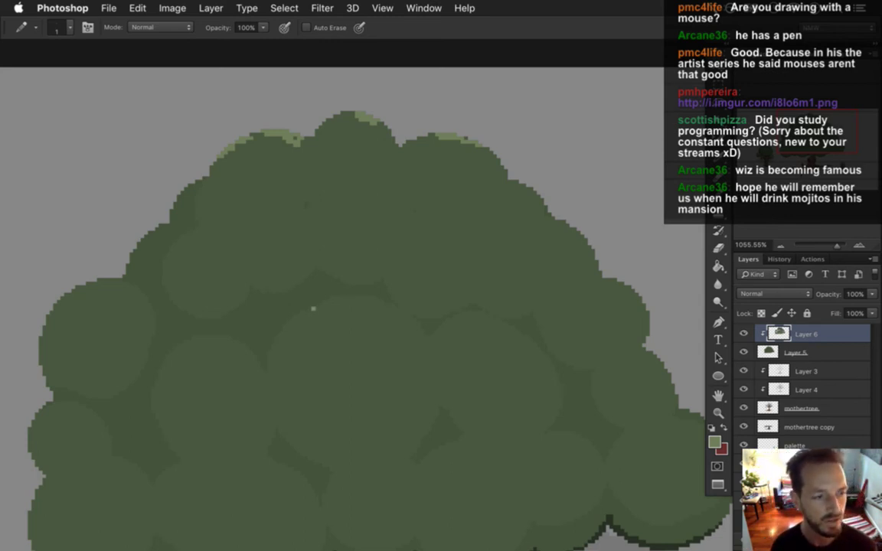
Step: Sample the light green from an existing highlight and paint a thin highlight across the upper-right clump's top edge
{"action": "key", "text": "i"}
{"action": "left_click", "coordinate": [287, 140]}
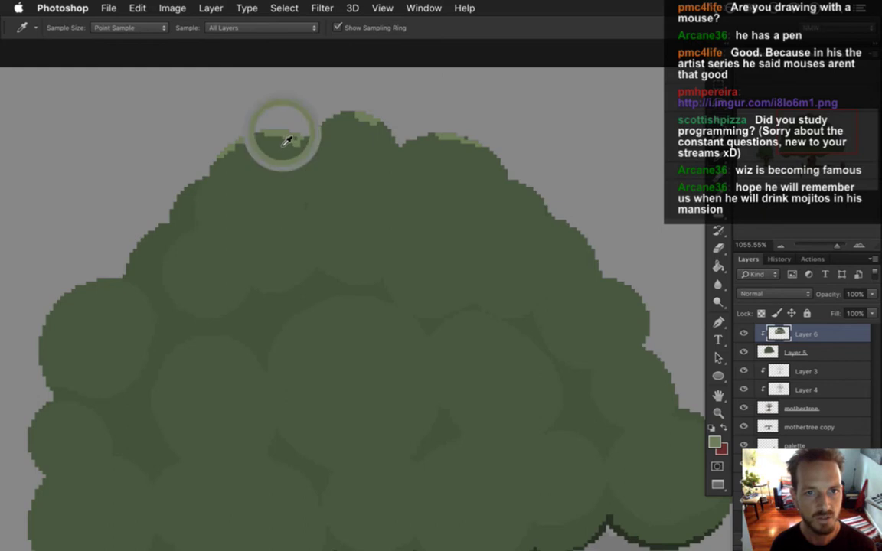
{"action": "key", "text": "b"}
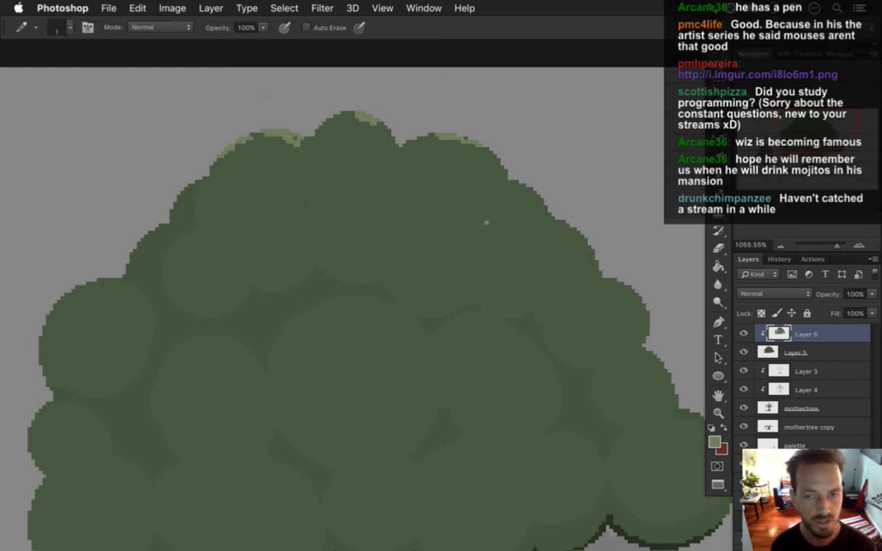
{"action": "left_click_drag", "start_coordinate": [504, 179], "coordinate": [531, 195]}
{"action": "key", "text": "super+z"}
{"action": "mouse_move", "coordinate": [489, 184]}
{"action": "left_mouse_down"}
{"action": "mouse_move", "coordinate": [468, 184]}
{"action": "mouse_move", "coordinate": [534, 196]}
{"action": "left_mouse_up"}
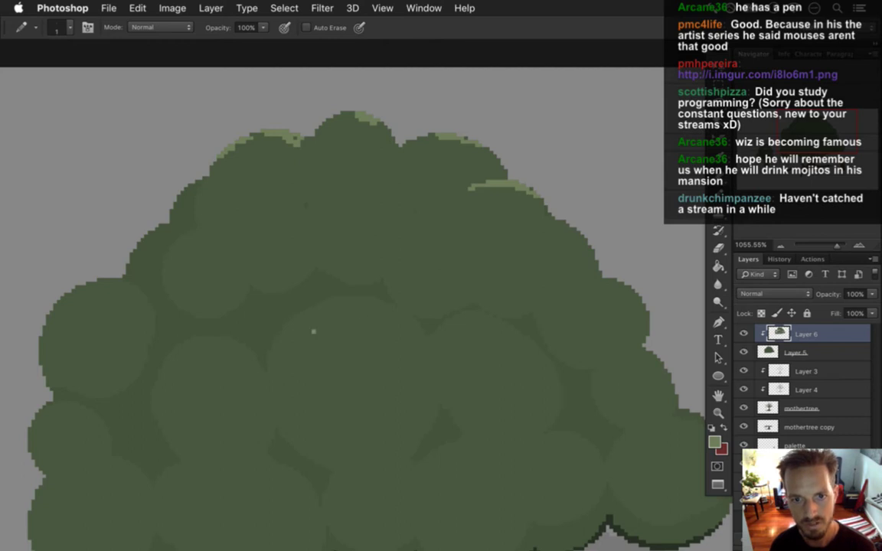
Step: Paint a curved light green highlight on the large central clump and erase the excess pixels at its left end
{"action": "mouse_move", "coordinate": [364, 304]}
{"action": "left_mouse_down"}
{"action": "mouse_move", "coordinate": [328, 307]}
{"action": "mouse_move", "coordinate": [373, 307]}
{"action": "mouse_move", "coordinate": [286, 320]}
{"action": "left_mouse_up"}
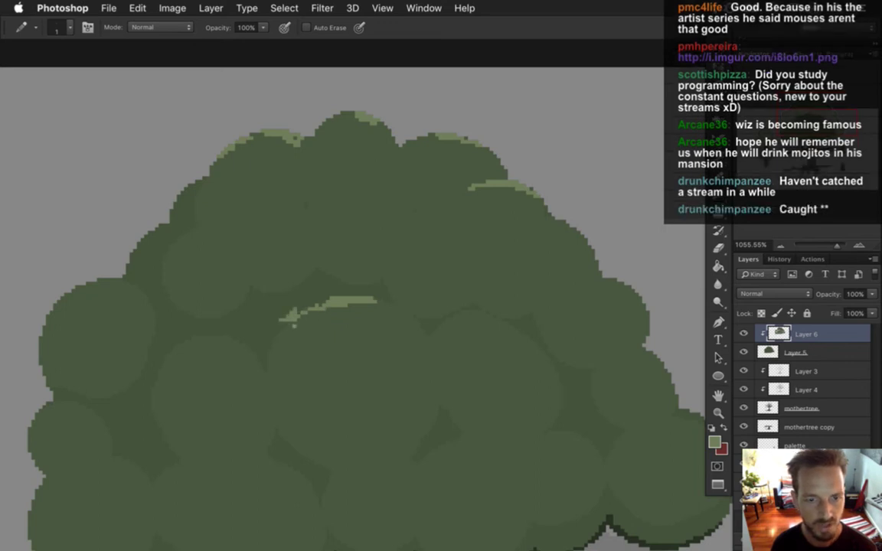
{"action": "key", "text": "e"}
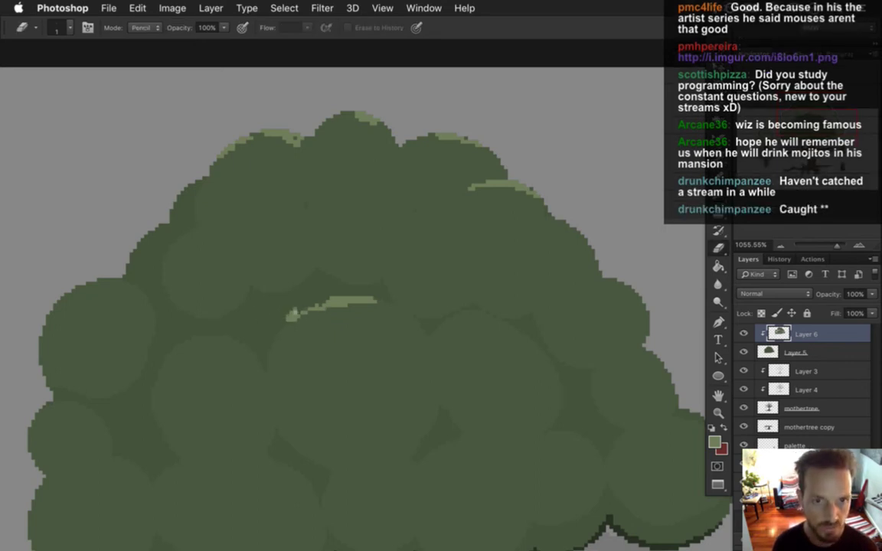
{"action": "left_click_drag", "start_coordinate": [289, 319], "coordinate": [288, 329]}
{"action": "key", "text": "i"}
{"action": "key", "text": "b"}
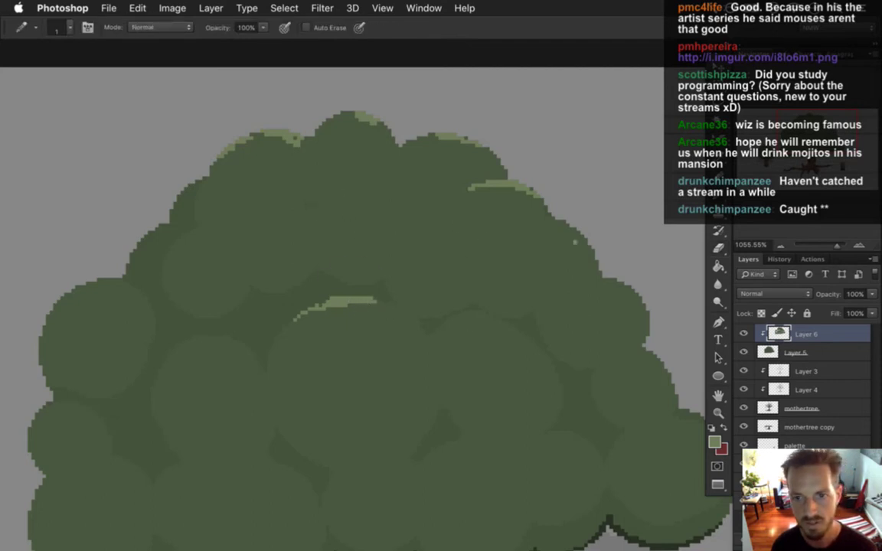
Step: Add light green highlights to the tops of the next two clumps down the canopy's right side, cleaning up stray pixels
{"action": "left_click_drag", "start_coordinate": [568, 227], "coordinate": [523, 223]}
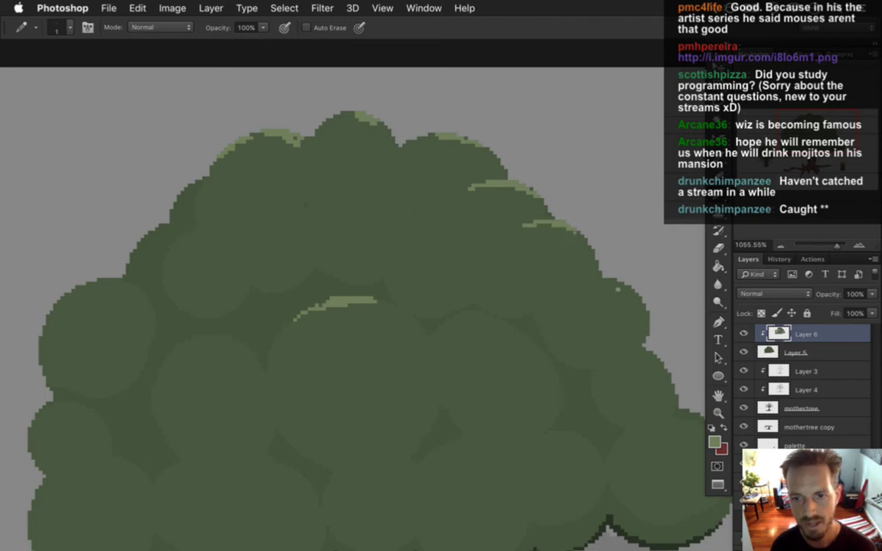
{"action": "left_click_drag", "start_coordinate": [585, 277], "coordinate": [602, 281]}
{"action": "key", "text": "e"}
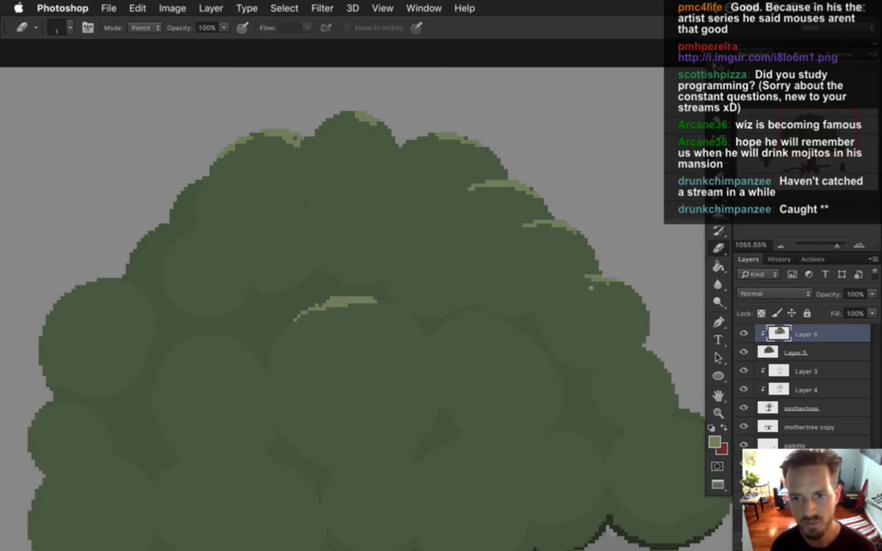
{"action": "key", "text": "i"}
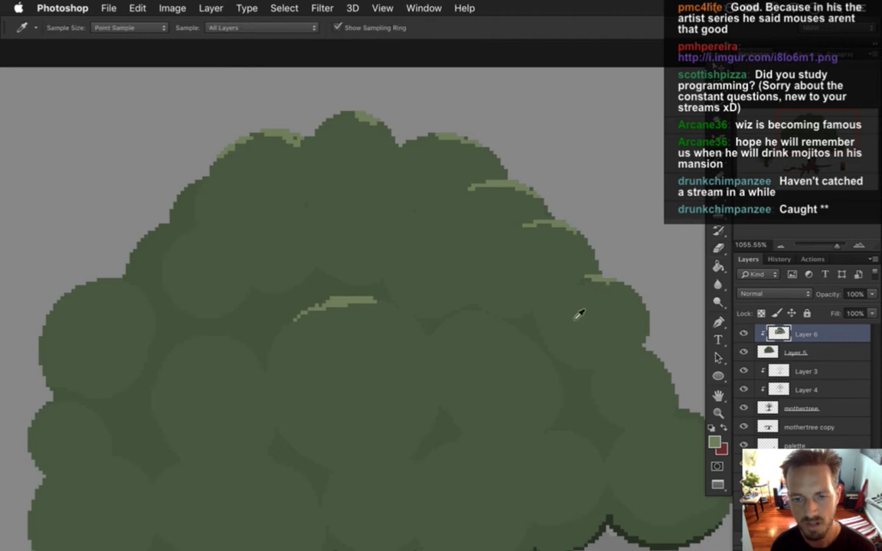
{"action": "left_click", "coordinate": [608, 290], "text": "alt"}
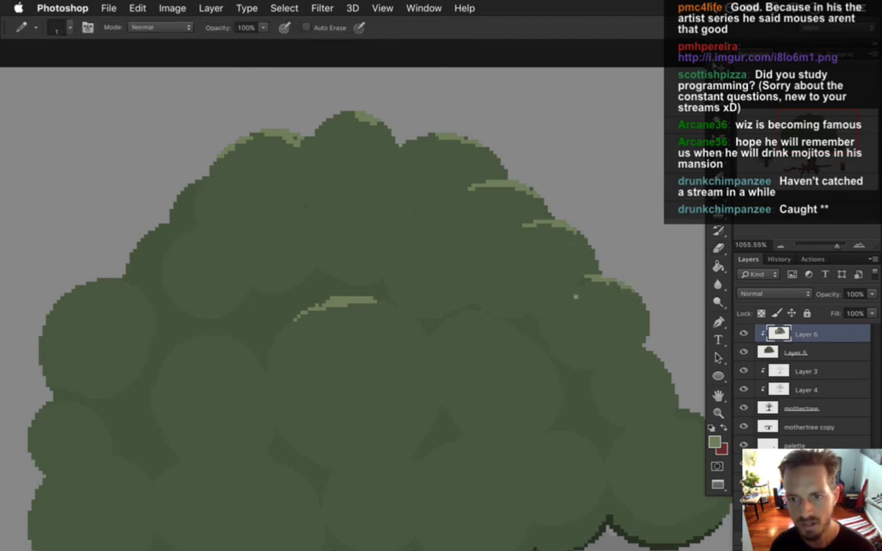
{"action": "left_click", "coordinate": [563, 291]}
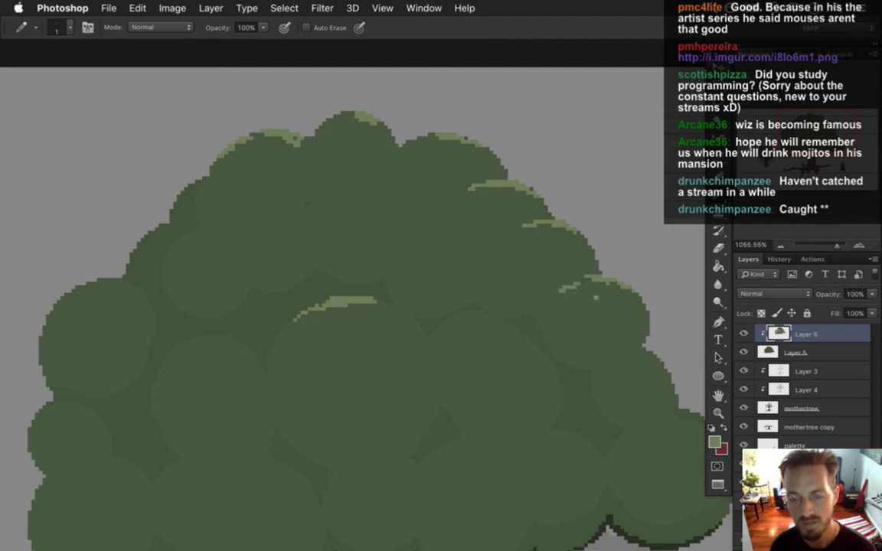
Step: Paint light green highlights along the tops of the outer left clump and the two inner left clumps
{"action": "mouse_move", "coordinate": [79, 299]}
{"action": "left_mouse_down"}
{"action": "mouse_move", "coordinate": [65, 294]}
{"action": "mouse_move", "coordinate": [115, 288]}
{"action": "left_mouse_up"}
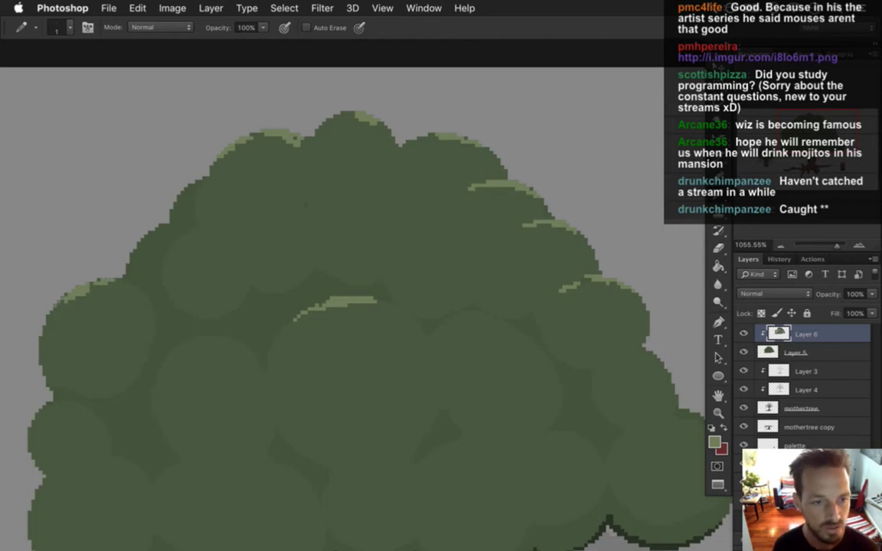
{"action": "left_click_drag", "start_coordinate": [108, 329], "coordinate": [223, 309]}
{"action": "mouse_move", "coordinate": [270, 219]}
{"action": "left_mouse_down"}
{"action": "mouse_move", "coordinate": [255, 216]}
{"action": "mouse_move", "coordinate": [300, 220]}
{"action": "mouse_move", "coordinate": [271, 223]}
{"action": "left_mouse_up"}
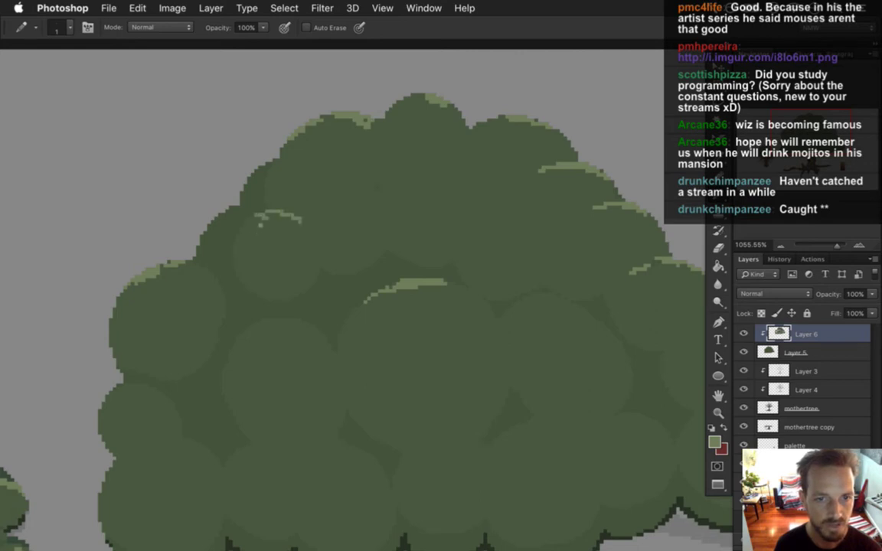
{"action": "left_click_drag", "start_coordinate": [254, 216], "coordinate": [238, 239]}
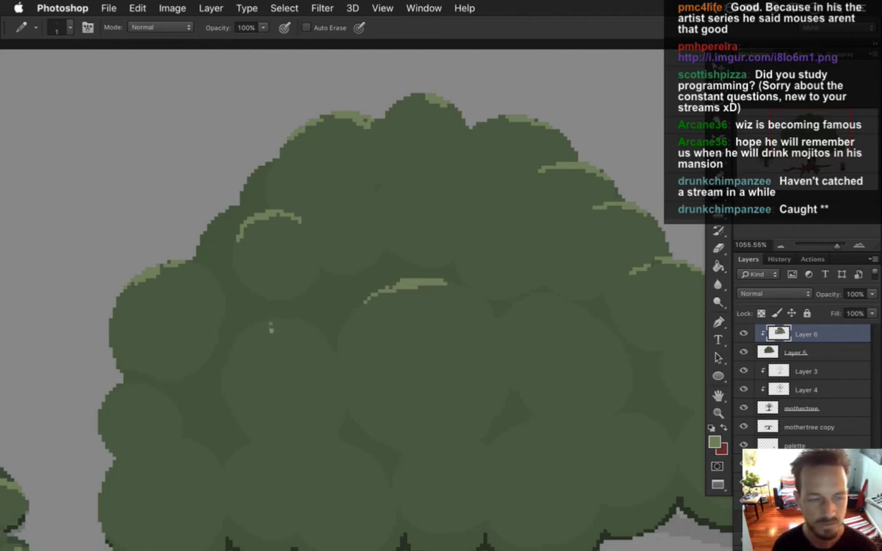
{"action": "mouse_move", "coordinate": [267, 327]}
{"action": "left_mouse_down"}
{"action": "mouse_move", "coordinate": [284, 330]}
{"action": "mouse_move", "coordinate": [257, 331]}
{"action": "mouse_move", "coordinate": [309, 331]}
{"action": "left_mouse_up"}
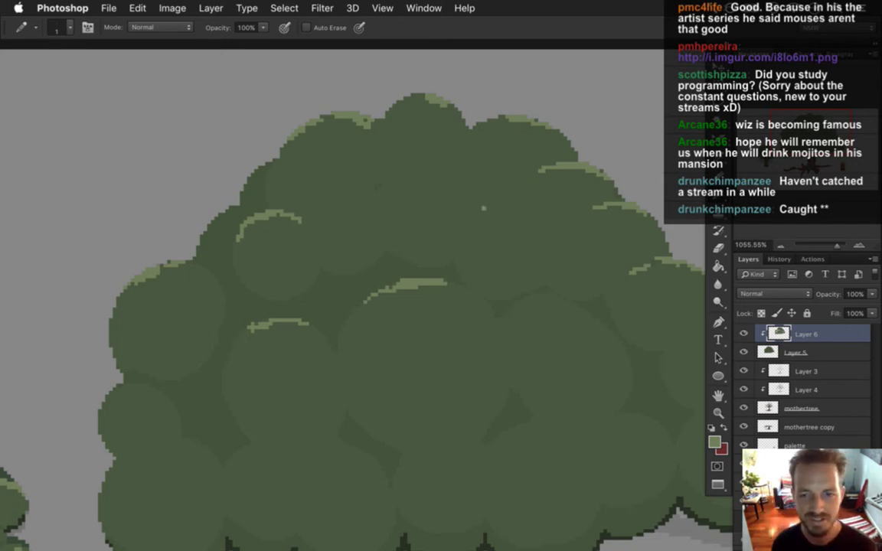
Step: Paint a short light green highlight on top of the canopy's lowest clump on the far right
{"action": "left_click_drag", "start_coordinate": [457, 216], "coordinate": [393, 223]}
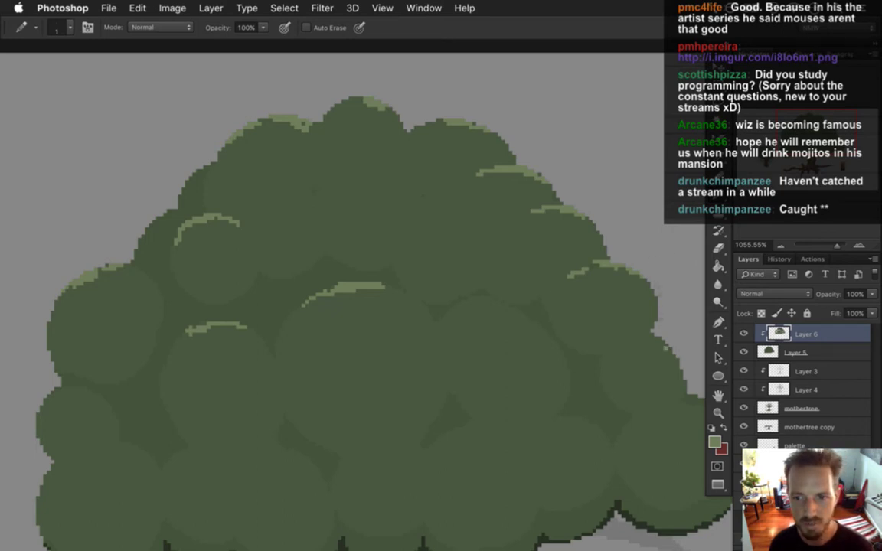
{"action": "scroll", "coordinate": [671, 314], "scroll_direction": "right", "scroll_amount": 5}
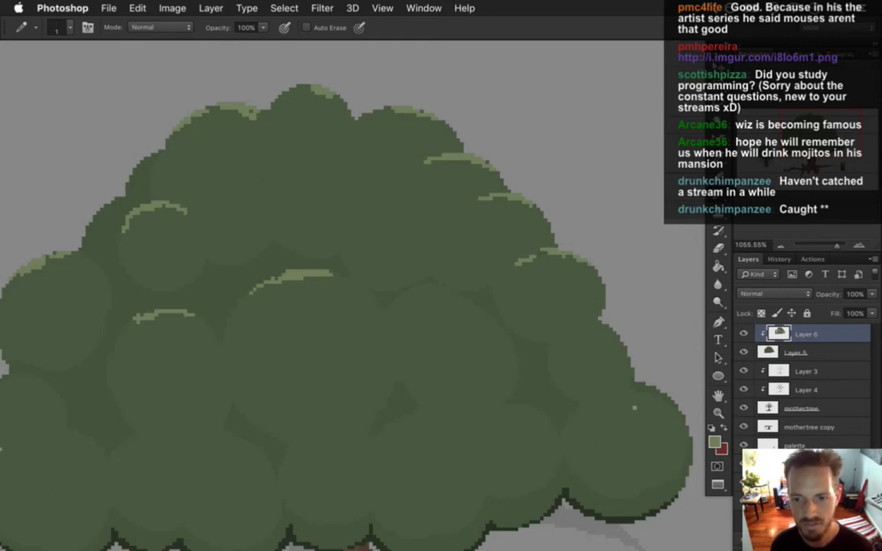
{"action": "left_click_drag", "start_coordinate": [618, 391], "coordinate": [657, 406]}
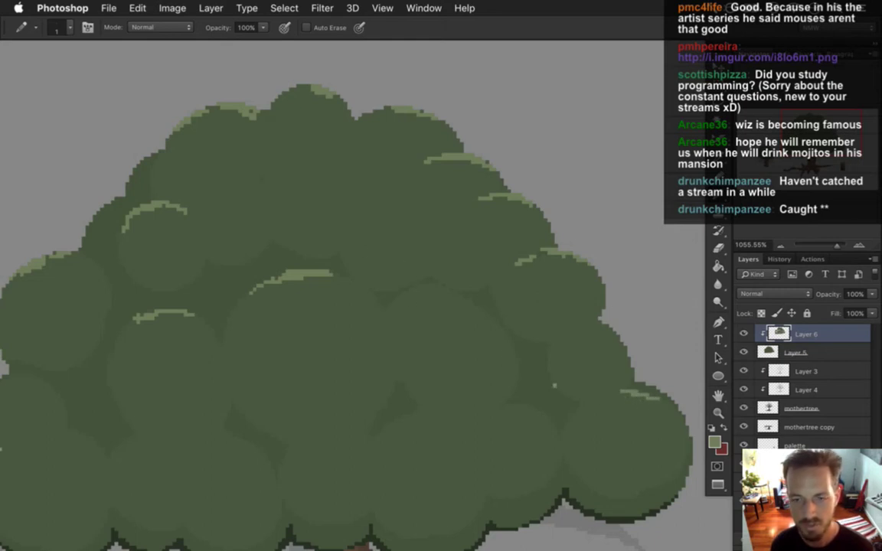
Step: Sample a darker green from the foliage and refine the shadow gaps beneath the upper central clumps with the Pencil
{"action": "left_click_drag", "start_coordinate": [351, 232], "coordinate": [425, 271]}
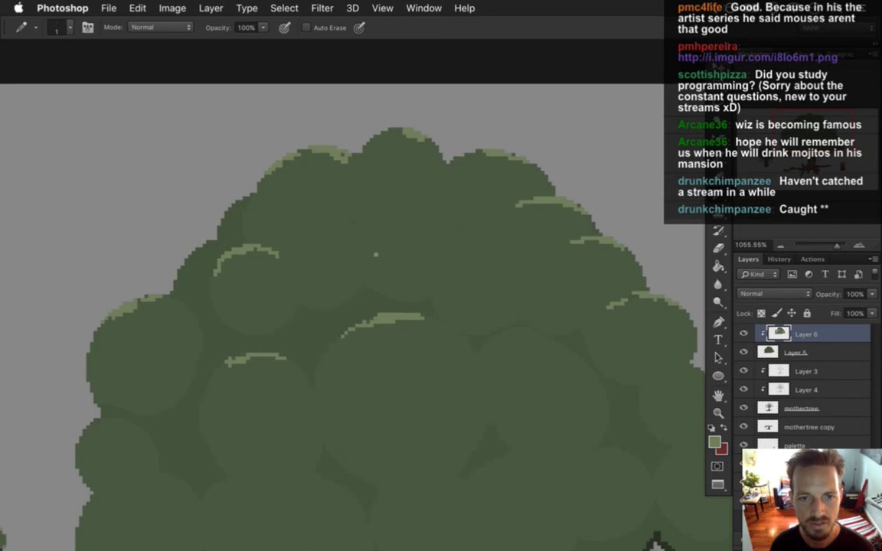
{"action": "key", "text": "i"}
{"action": "key", "text": "e"}
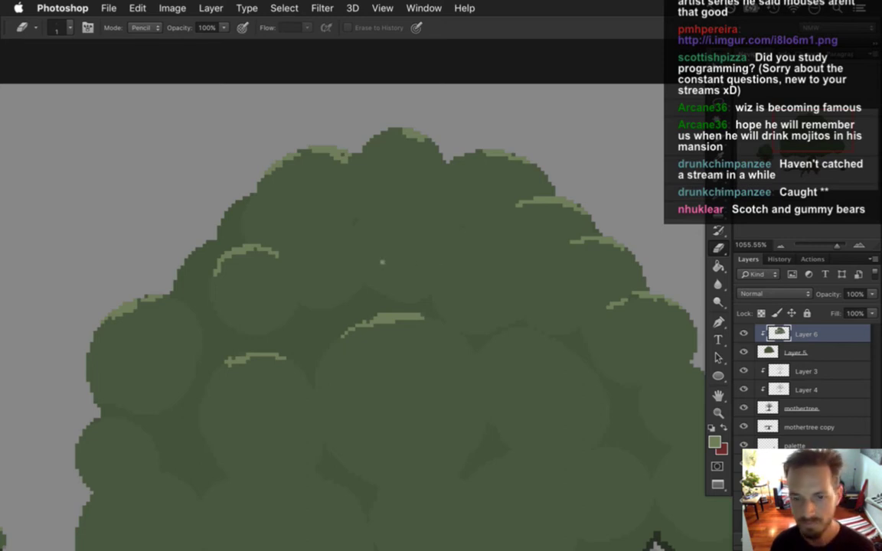
{"action": "scroll", "coordinate": [390, 326], "scroll_direction": "down", "scroll_amount": 3}
{"action": "left_click_drag", "start_coordinate": [426, 362], "coordinate": [440, 297]}
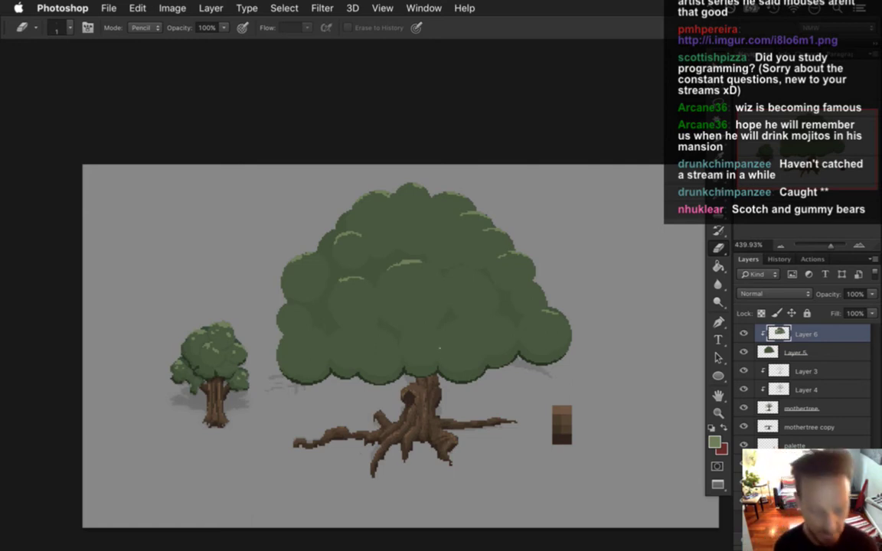
{"action": "left_click", "coordinate": [417, 272]}
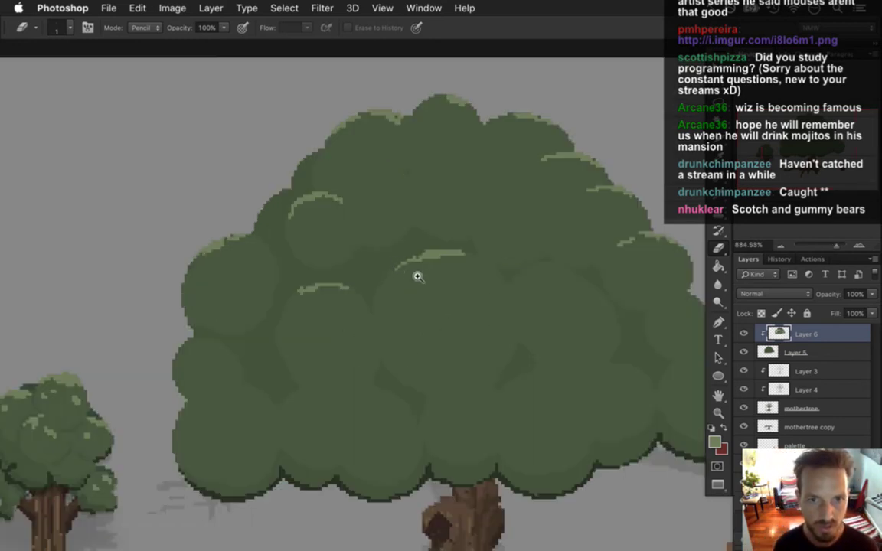
{"action": "left_click", "coordinate": [417, 273]}
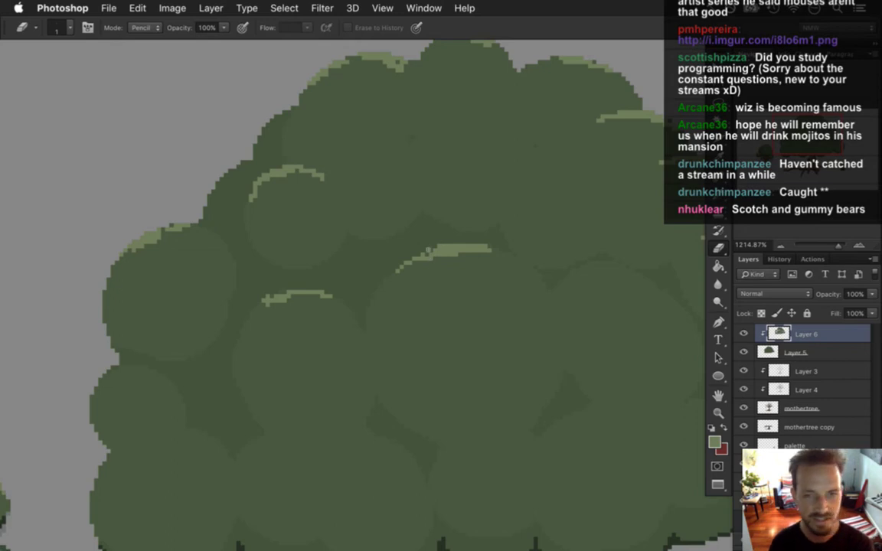
{"action": "left_click_drag", "start_coordinate": [500, 181], "coordinate": [437, 213]}
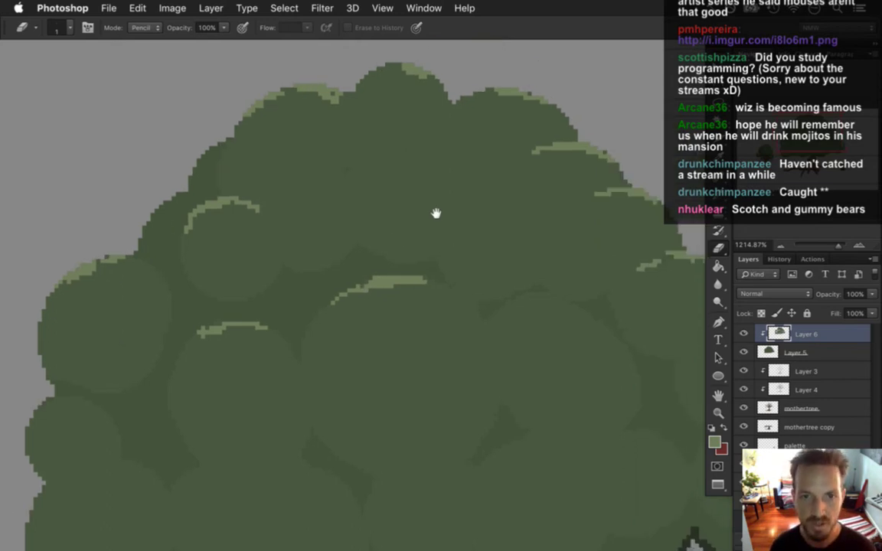
{"action": "key", "text": "i"}
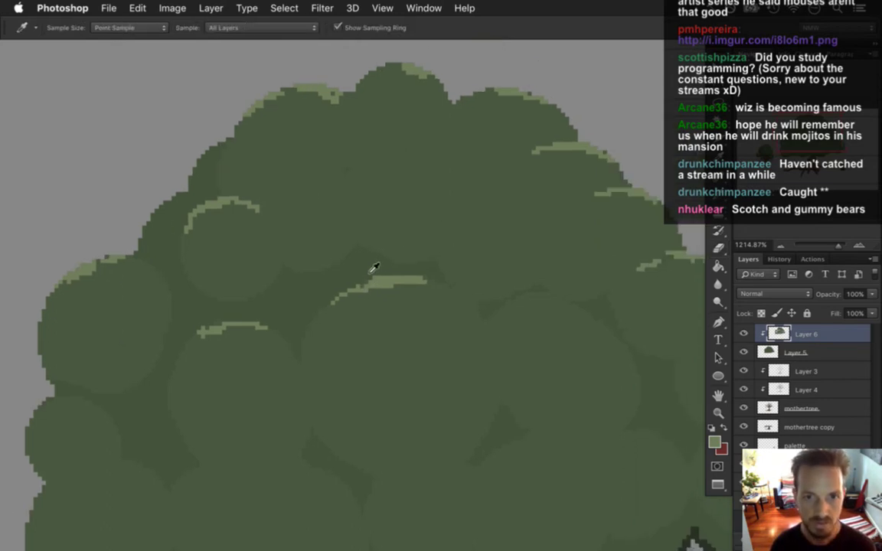
{"action": "left_click", "coordinate": [327, 234]}
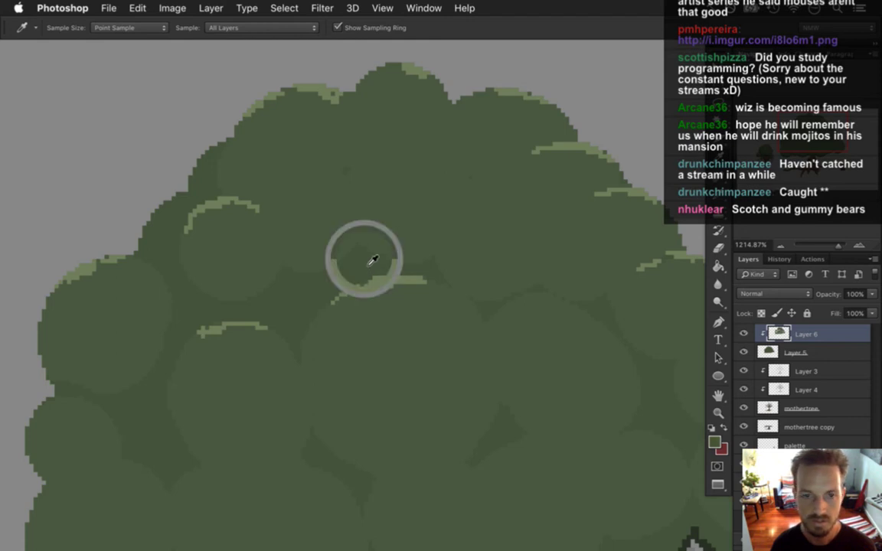
{"action": "key", "text": "b"}
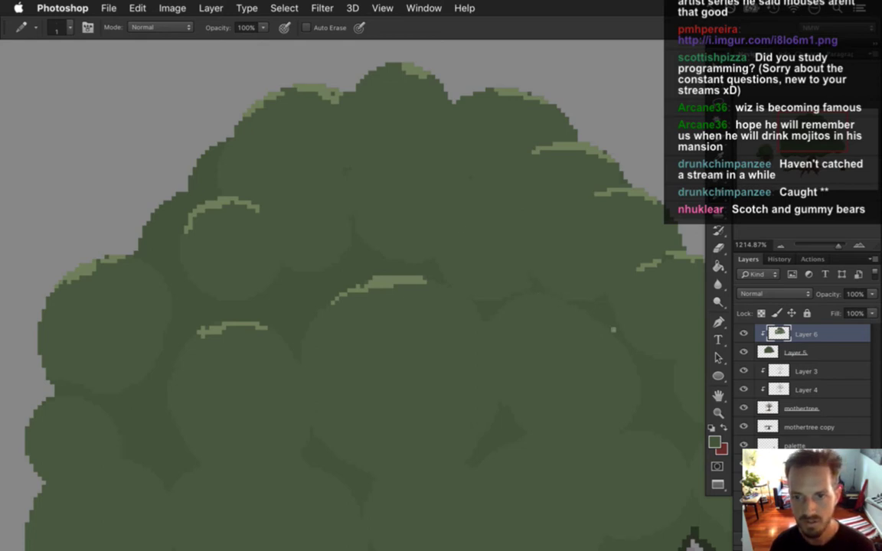
Step: Switch to Xcode and run the Songbringer game
{"action": "scroll", "coordinate": [545, 309], "scroll_direction": "down", "scroll_amount": 3}
{"action": "key", "text": "super+Tab"}
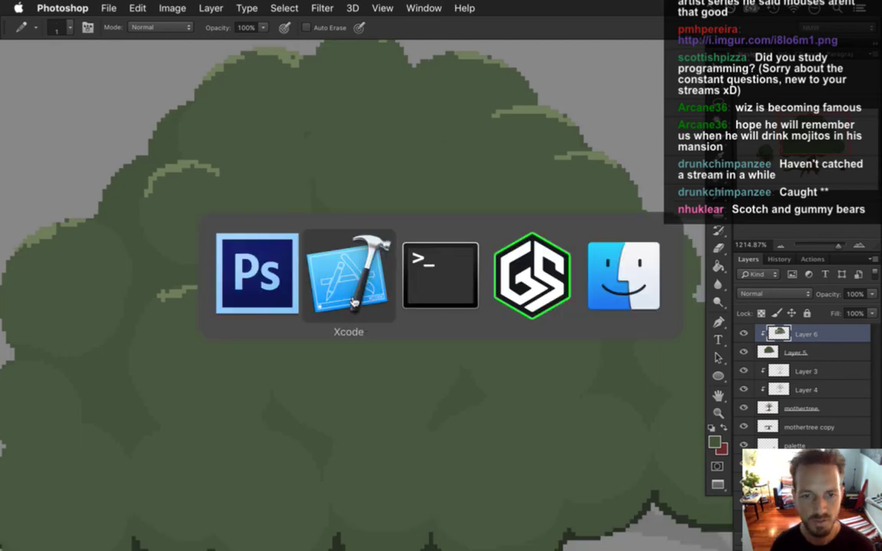
{"action": "key", "text": "super+r"}
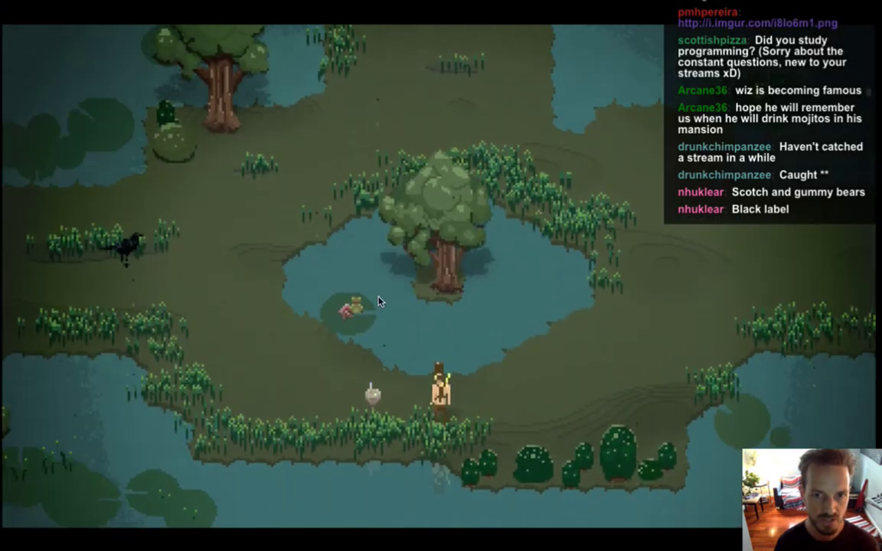
Step: Walk the character around the pond with the central tree and into the swamp area to the east
{"action": "key", "text": "Left"}
{"action": "key", "text": "Up"}
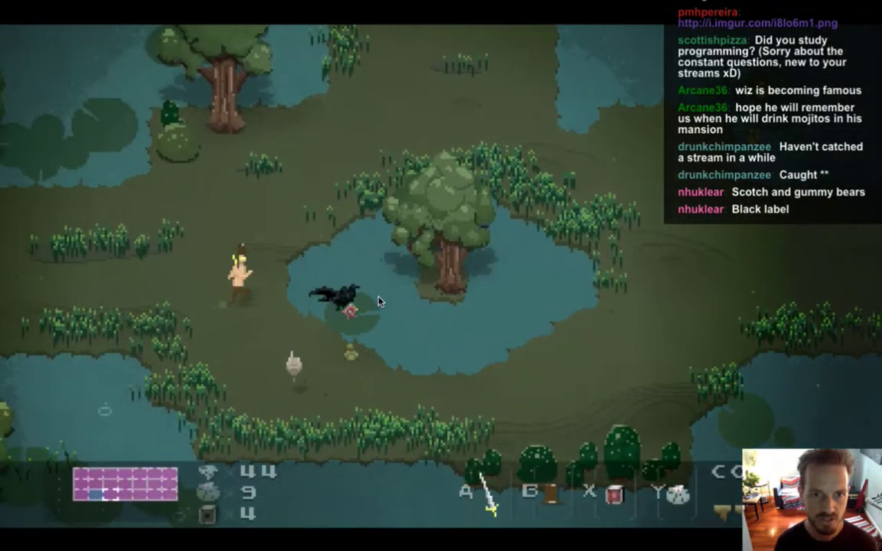
{"action": "key", "text": "Up"}
{"action": "key", "text": "Right"}
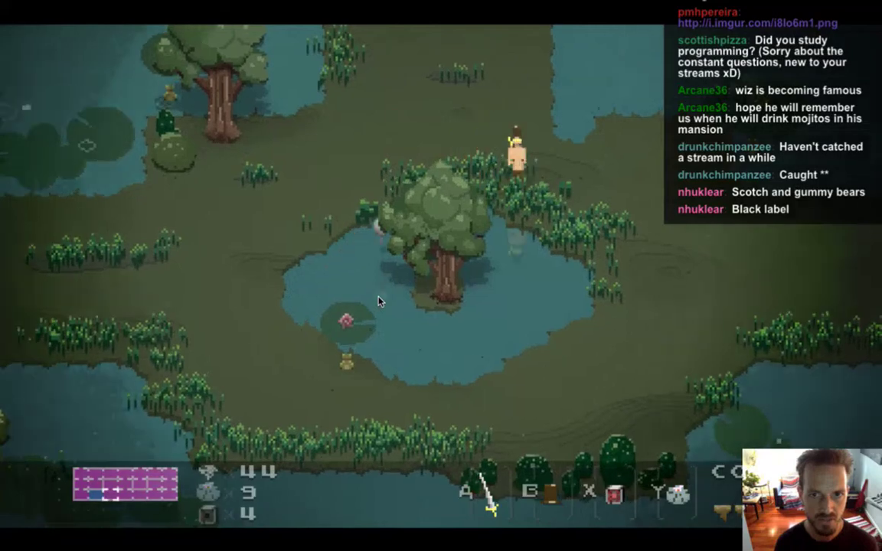
{"action": "key", "text": "Right"}
{"action": "key", "text": "Down"}
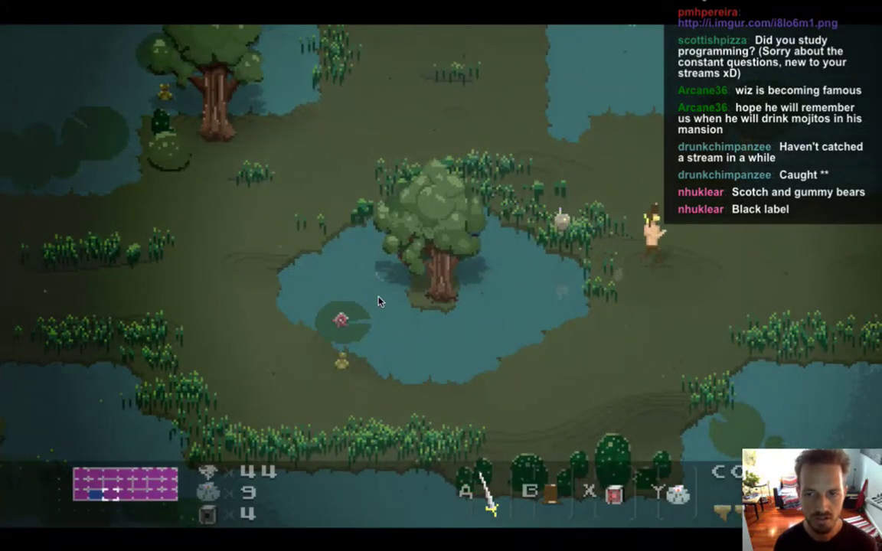
{"action": "key", "text": "Right"}
{"action": "key", "text": "Down"}
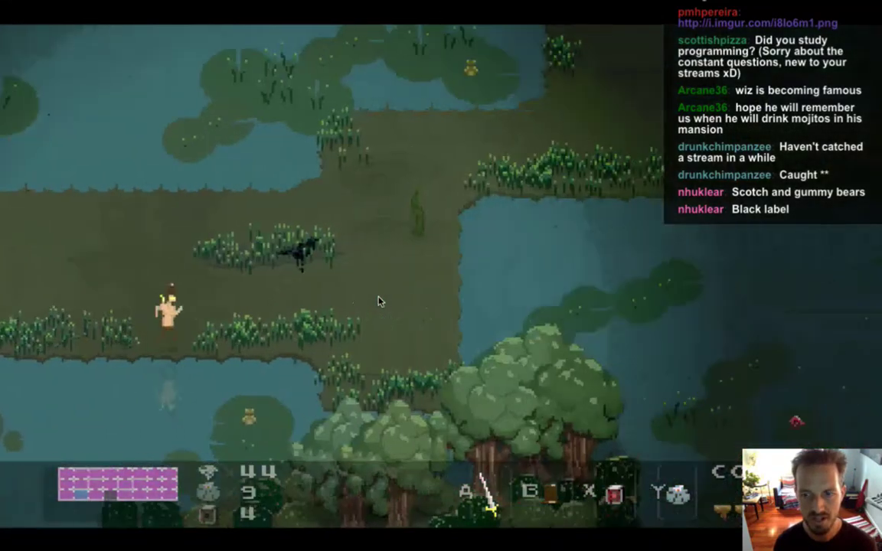
{"action": "key", "text": "Right"}
Step: Pause the game, then save and quit to the title screen
{"action": "key", "text": "Escape"}
{"action": "key", "text": "Down"}
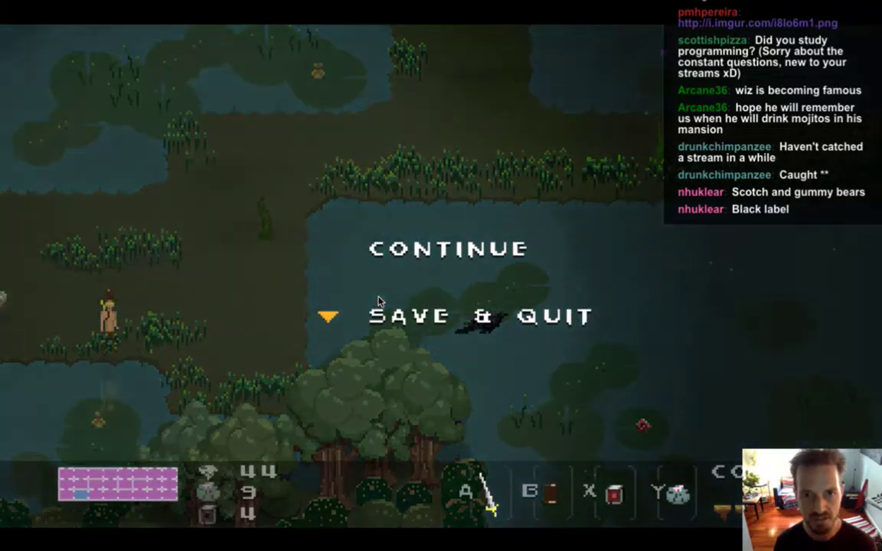
{"action": "key", "text": "Return"}
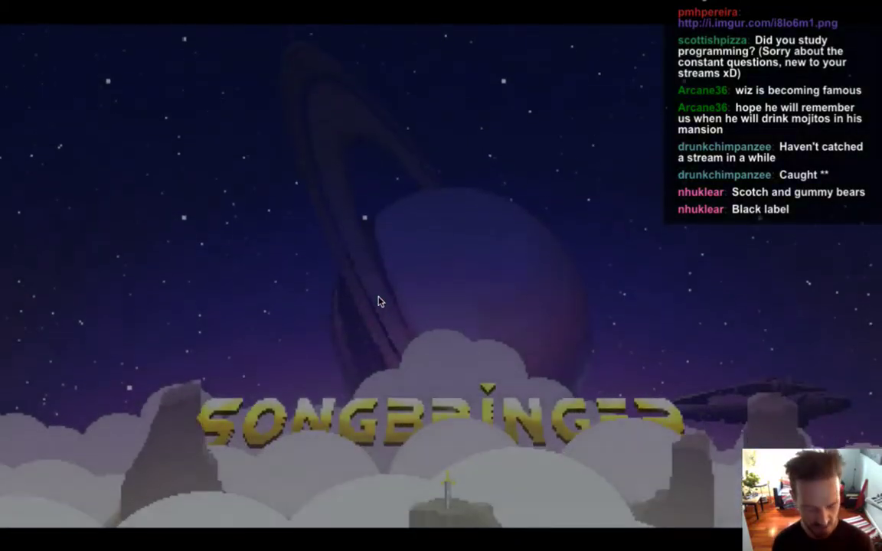
Step: Open the saved games list and load the Wizard save
{"action": "key", "text": "Return"}
{"action": "key", "text": "Down"}
{"action": "key", "text": "Down"}
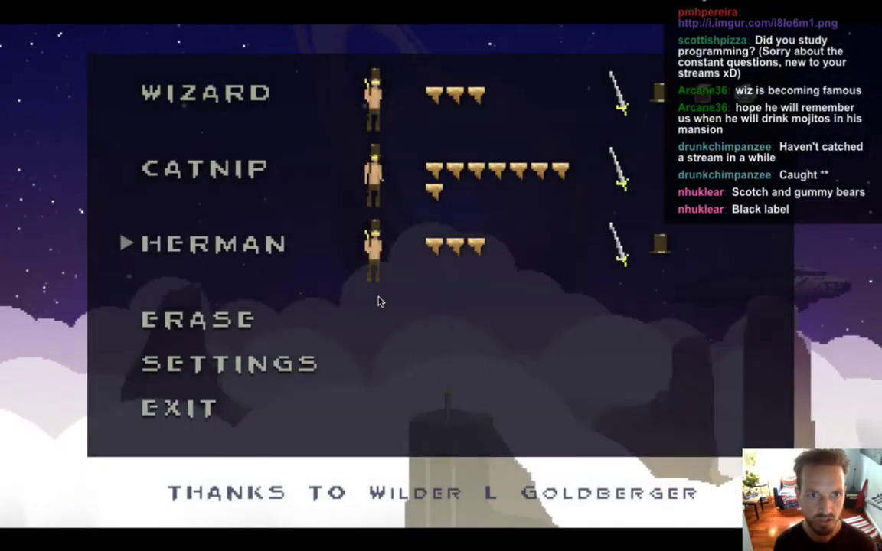
{"action": "key", "text": "Up"}
{"action": "key", "text": "Up"}
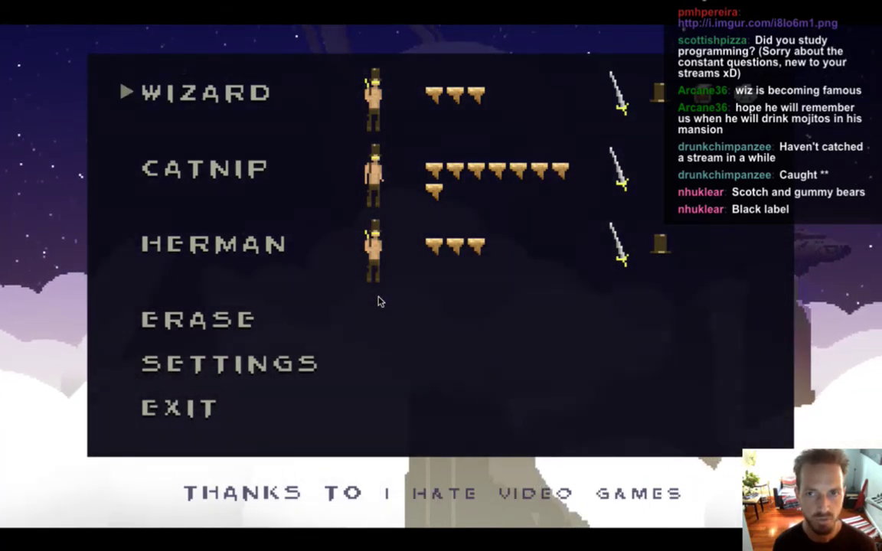
{"action": "key", "text": "Return"}
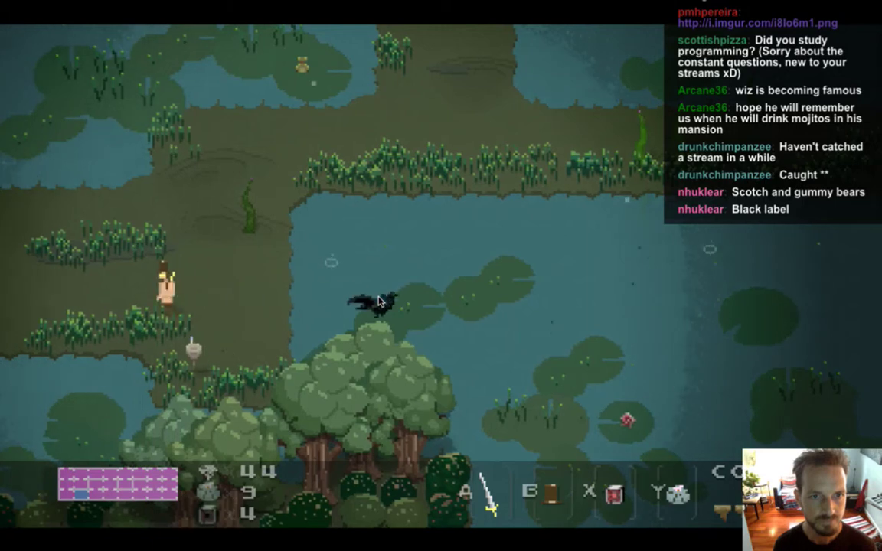
Step: Walk the character north out of the swamp and fight through the slimes among the four round boulders
{"action": "key", "text": "Up"}
{"action": "key", "text": "Right"}
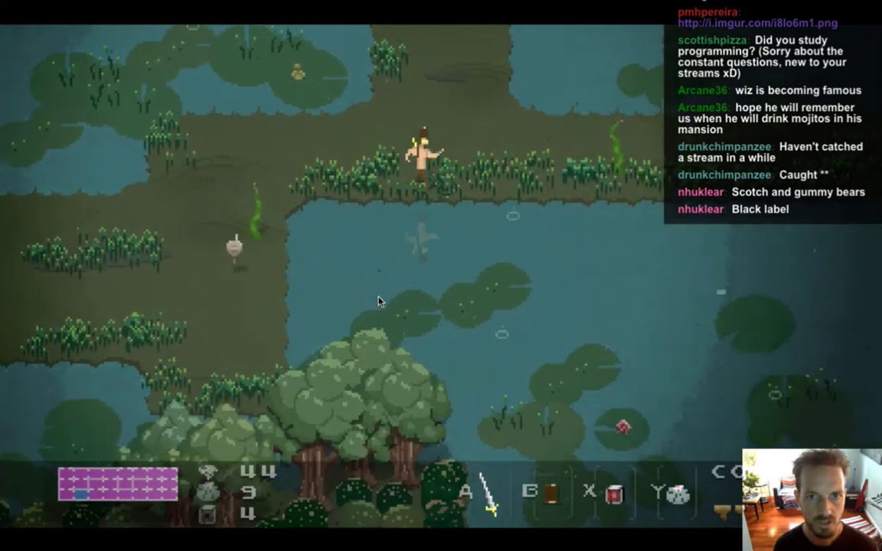
{"action": "key", "text": "Up"}
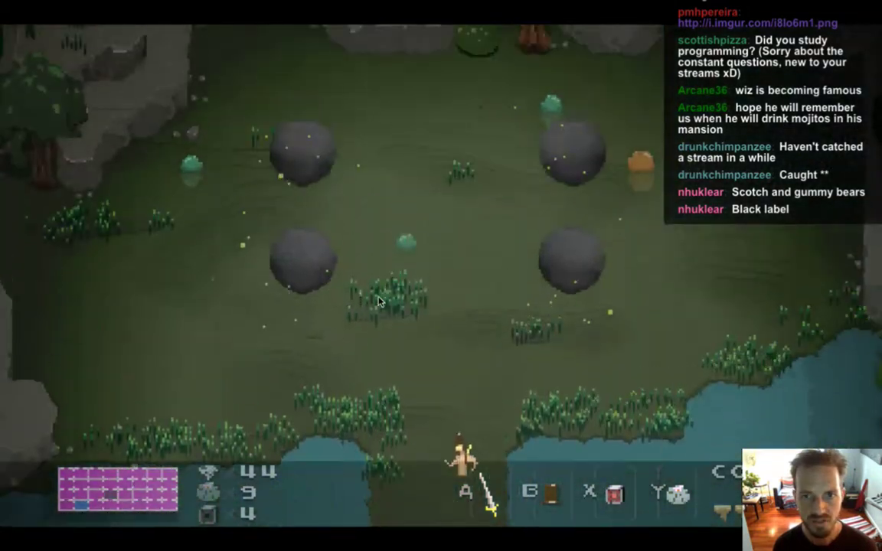
{"action": "key", "text": "Up"}
{"action": "key", "text": "Left"}
{"action": "key", "text": "Right"}
{"action": "key", "text": "Right"}
{"action": "key", "text": "Up"}
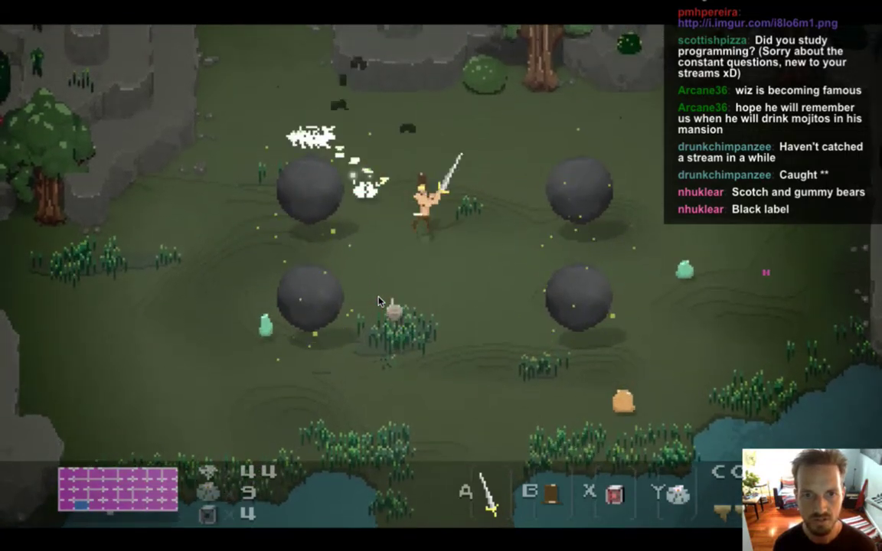
{"action": "key", "text": "Up"}
{"action": "key", "text": "Left"}
{"action": "key", "text": "Up"}
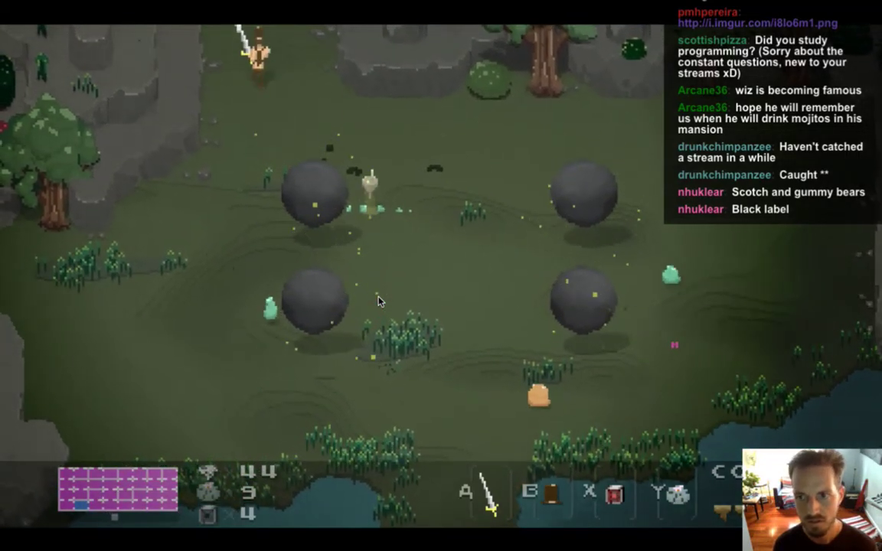
Step: Enter the forest clearing to the north and collect the glowing diamond
{"action": "key", "text": "Up"}
{"action": "key", "text": "Right"}
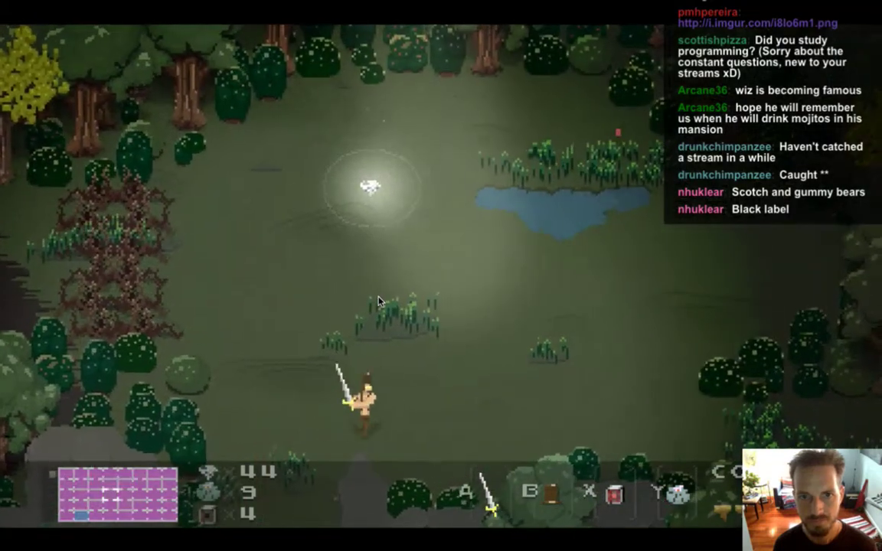
{"action": "key", "text": "Up"}
{"action": "key", "text": "Left"}
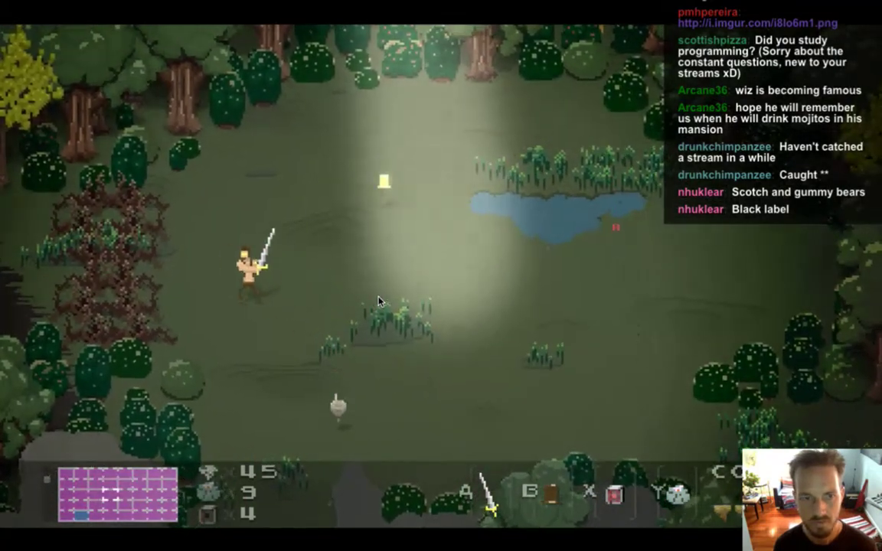
Step: Cut through the thorn brambles on the clearing's west side with the sword and enter the dark forest
{"action": "key", "text": "Left"}
{"action": "key", "text": "x"}
{"action": "key", "text": "Left"}
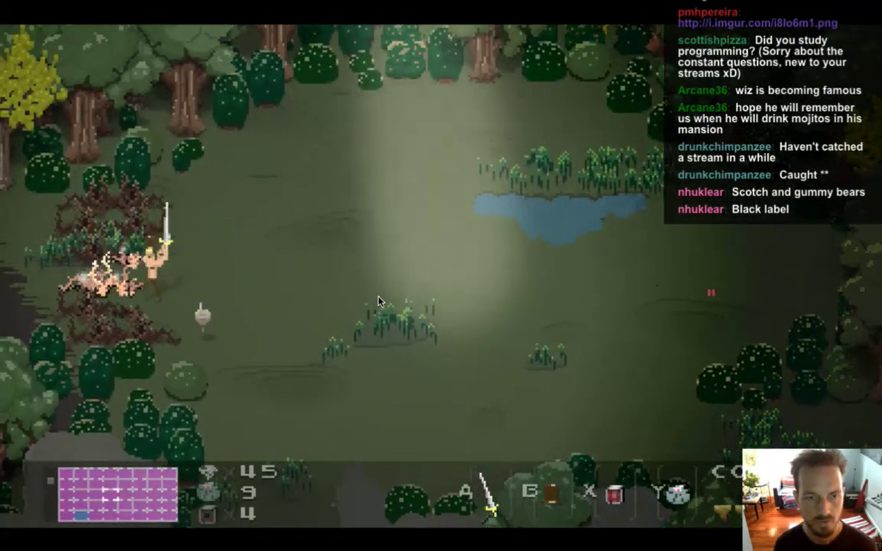
{"action": "key", "text": "x"}
{"action": "key", "text": "Left"}
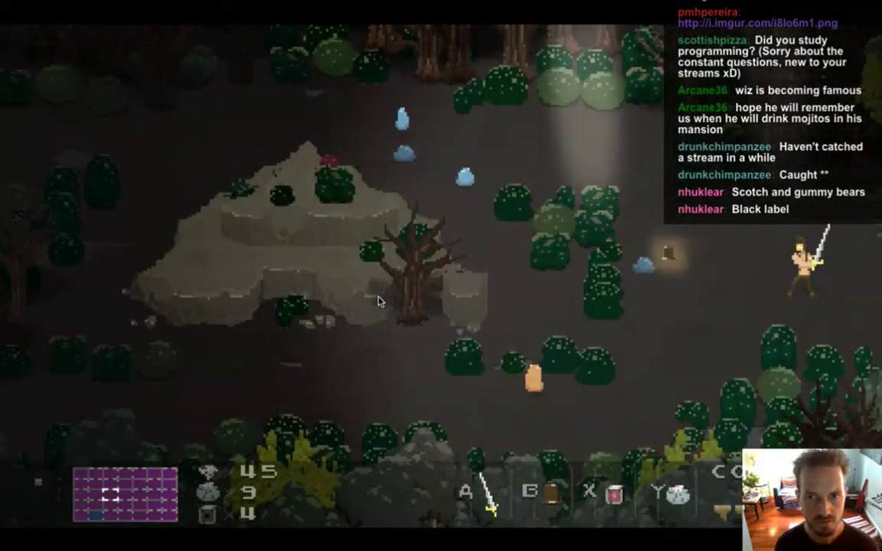
Step: Fight the blue and orange slimes with the sword while crossing the dark forest westward below the rock mound
{"action": "key", "text": "Left"}
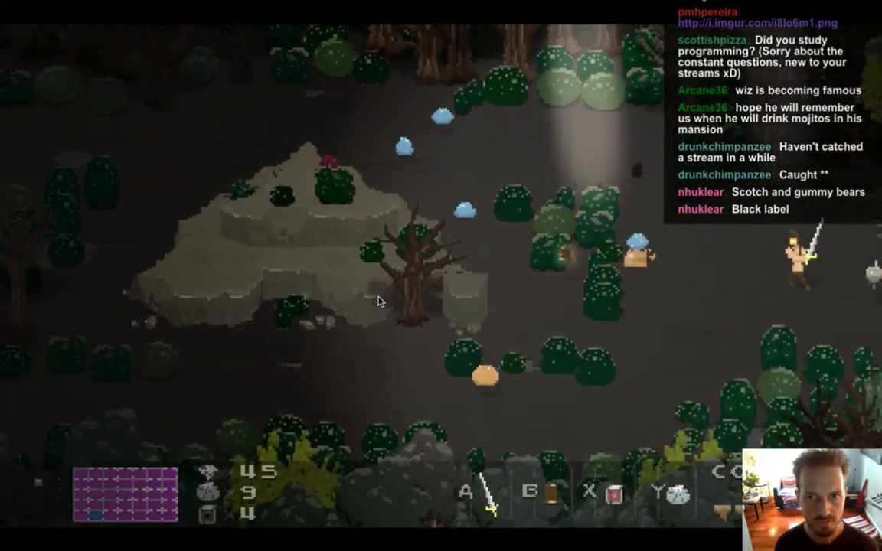
{"action": "key", "text": "x"}
{"action": "key", "text": "Up"}
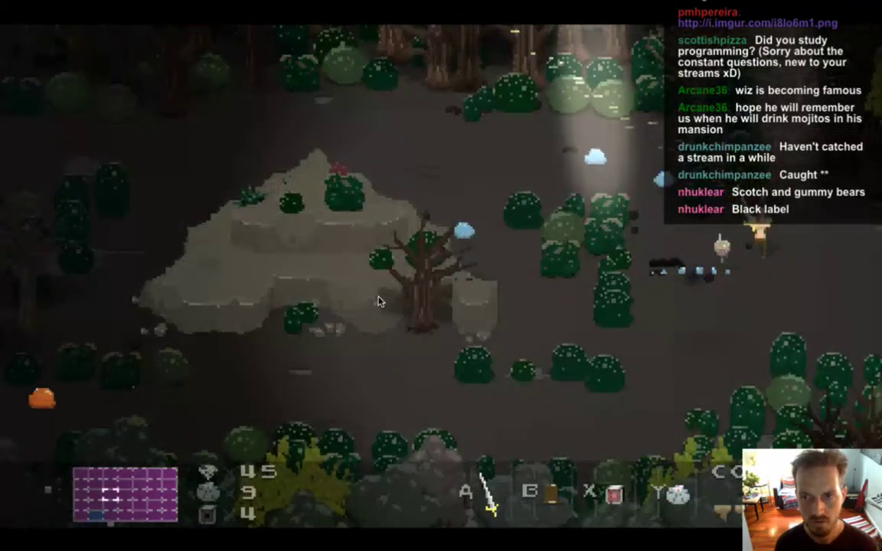
{"action": "key", "text": "Down"}
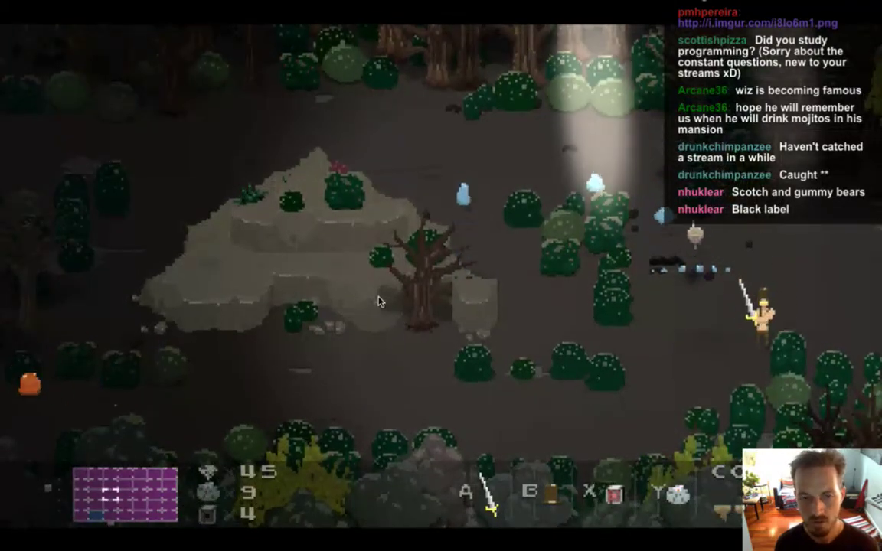
{"action": "key", "text": "Left"}
{"action": "key", "text": "Down"}
{"action": "key", "text": "Left"}
{"action": "key", "text": "x"}
{"action": "key", "text": "Left"}
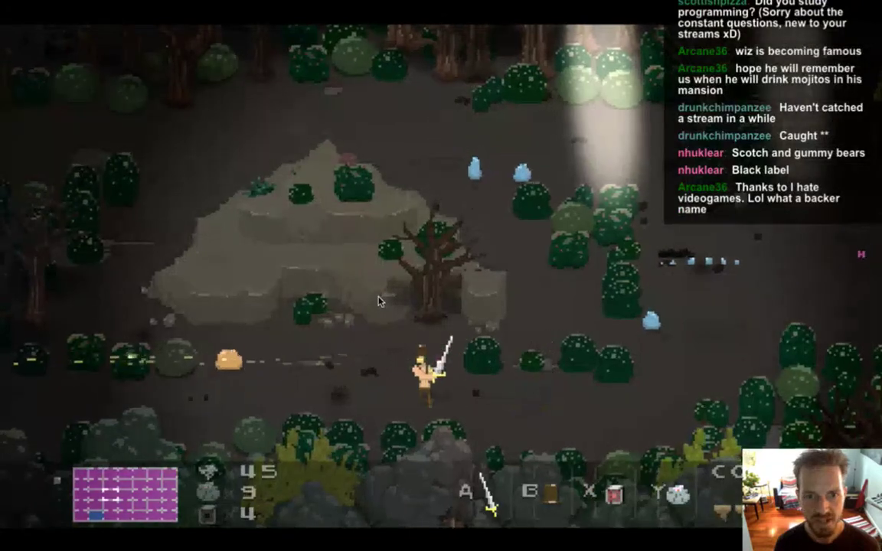
{"action": "key", "text": "x"}
{"action": "key", "text": "Left"}
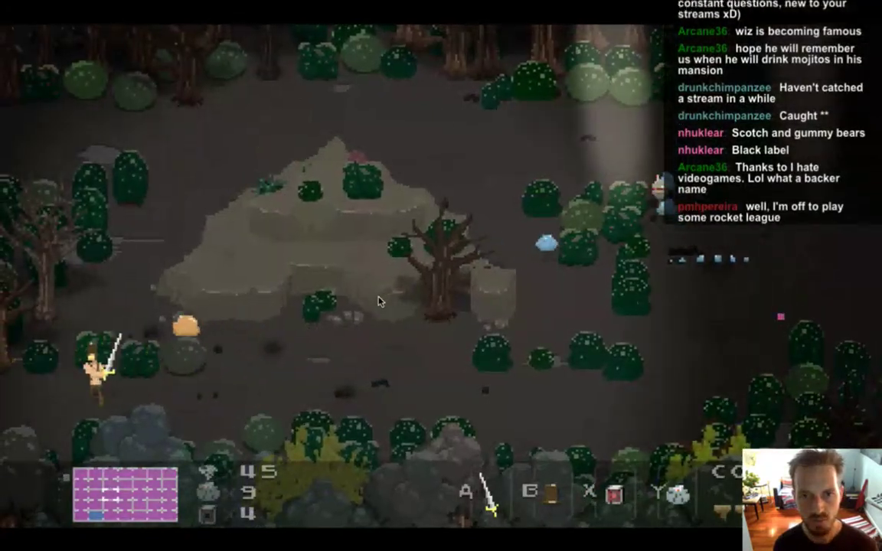
Step: Explore the dense dead-tree area to the west and return to the front of the rock mound
{"action": "key", "text": "Left"}
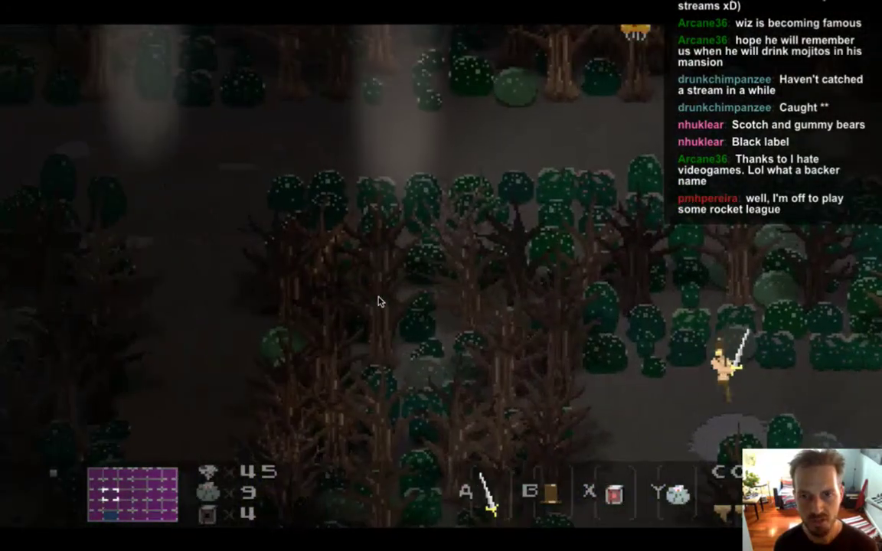
{"action": "key", "text": "Right"}
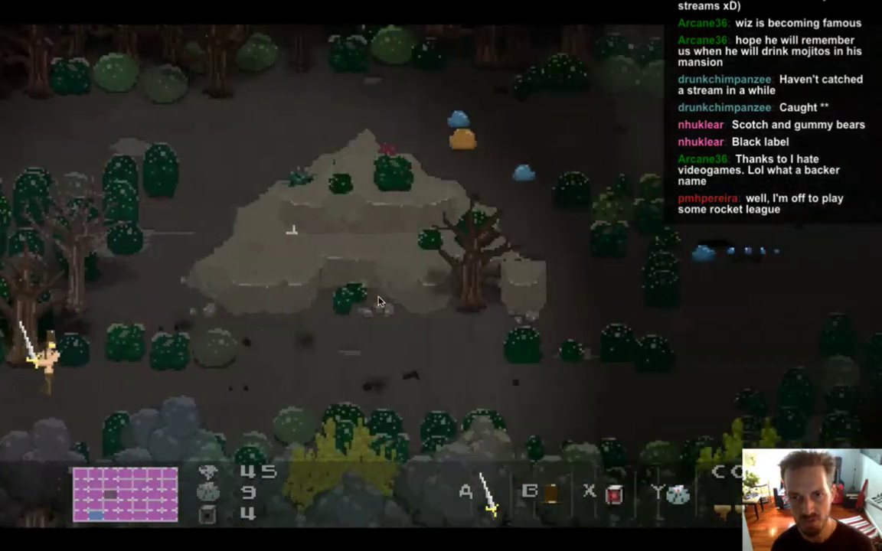
{"action": "key", "text": "Up"}
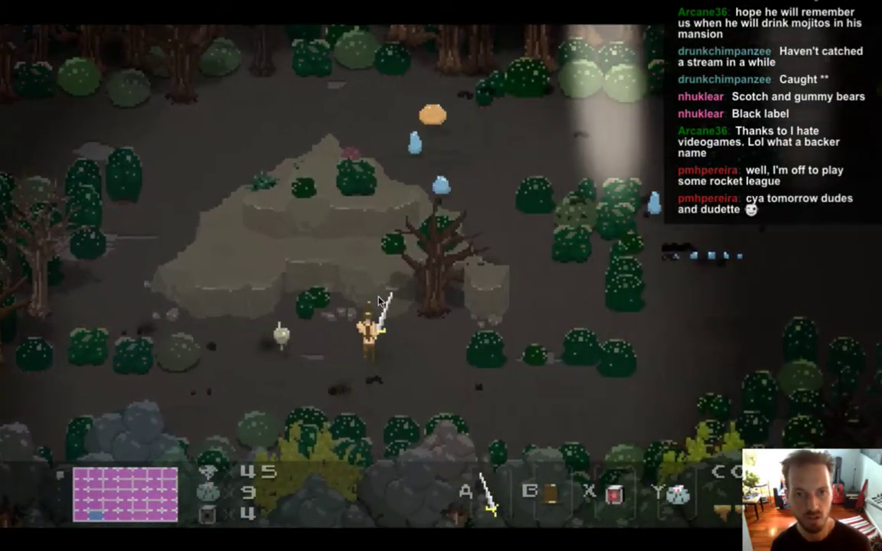
{"action": "key", "text": "Right"}
{"action": "key", "text": "Left"}
{"action": "key", "text": "Down"}
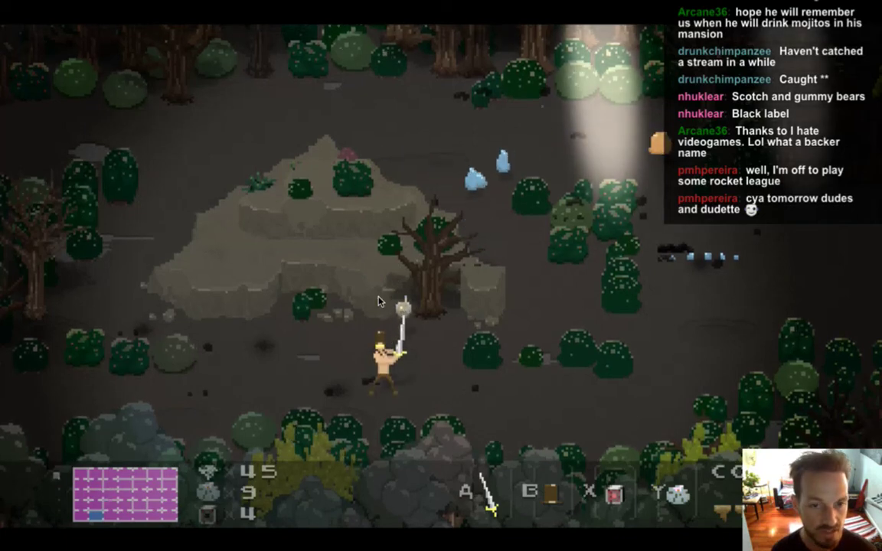
Step: Quit the Songbringer game and switch back to Photoshop
{"action": "key", "text": "super+q"}
{"action": "key", "text": "super+Tab"}
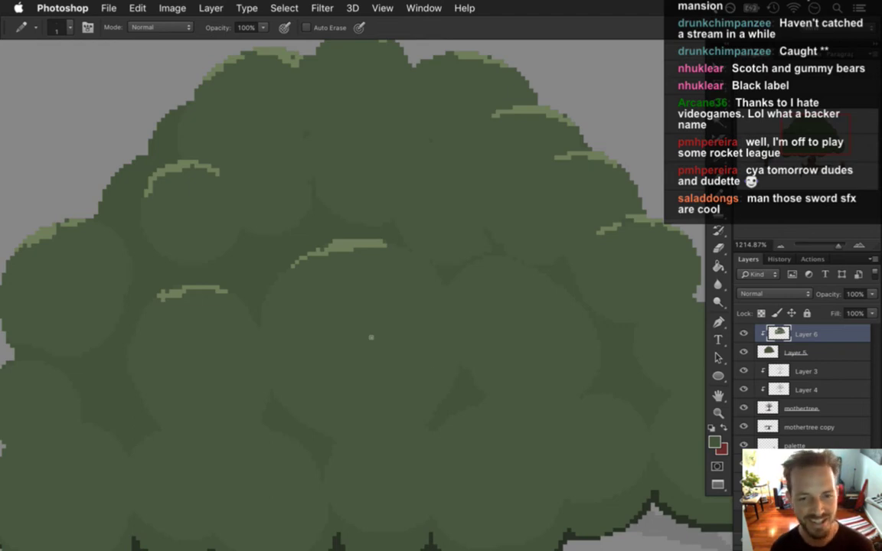
Step: Sample the base foliage green inside the canopy's upper left inner clump and return to the Pencil
{"action": "scroll", "coordinate": [389, 321], "scroll_direction": "down", "scroll_amount": 1}
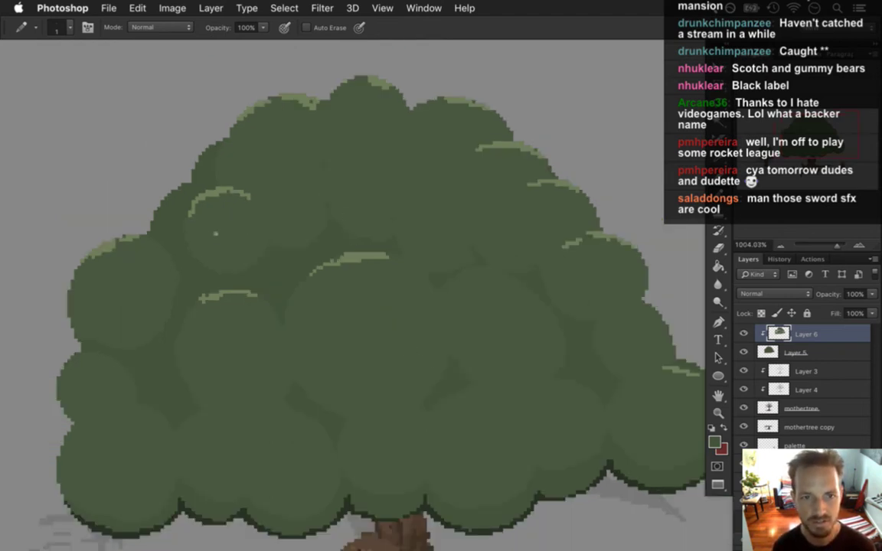
{"action": "scroll", "coordinate": [187, 213], "scroll_direction": "up", "scroll_amount": 1}
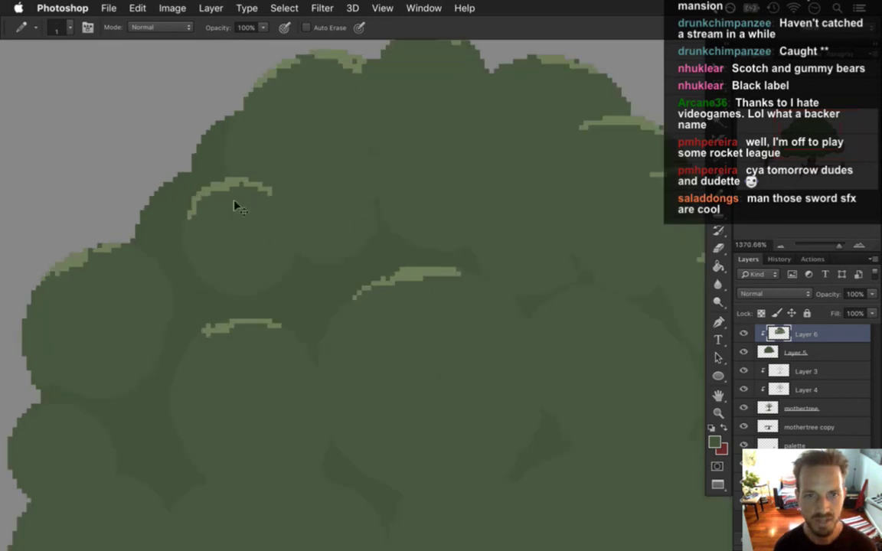
{"action": "left_click_drag", "start_coordinate": [218, 197], "coordinate": [282, 237]}
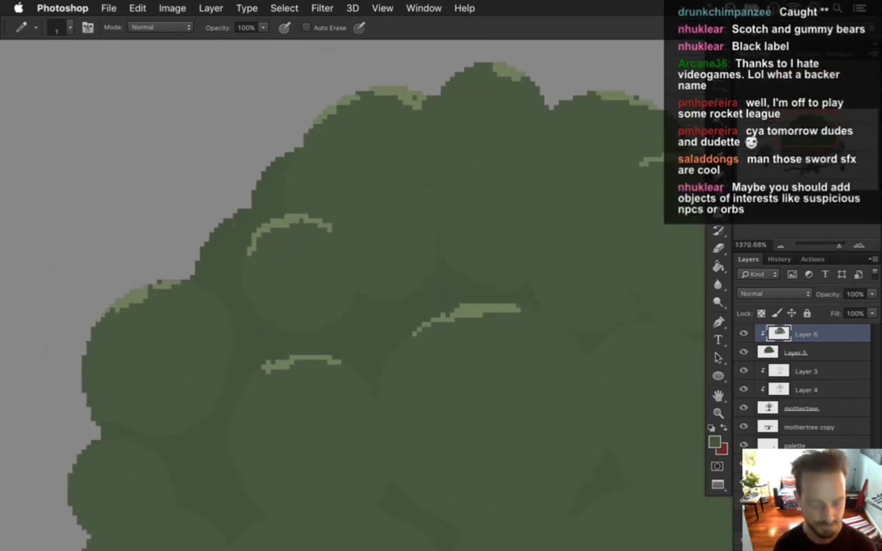
{"action": "key", "text": "i"}
{"action": "left_click", "coordinate": [280, 268]}
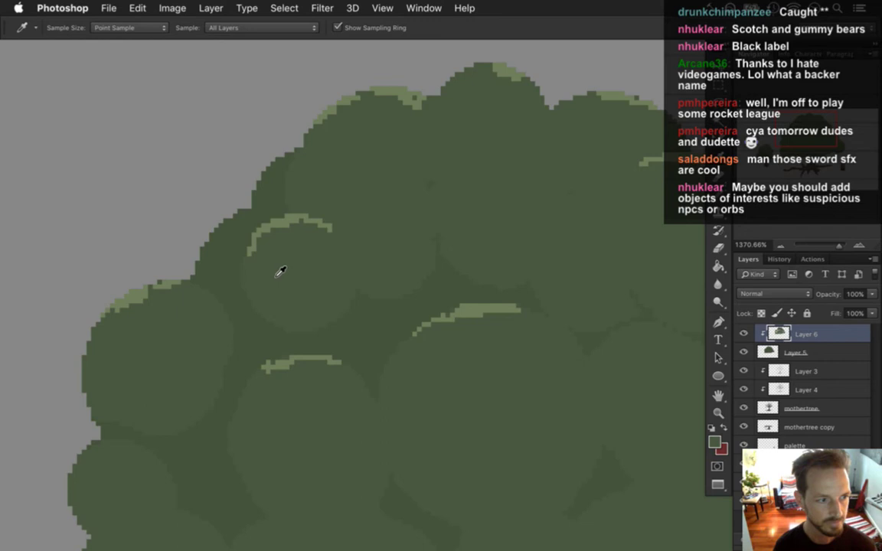
{"action": "key", "text": "b"}
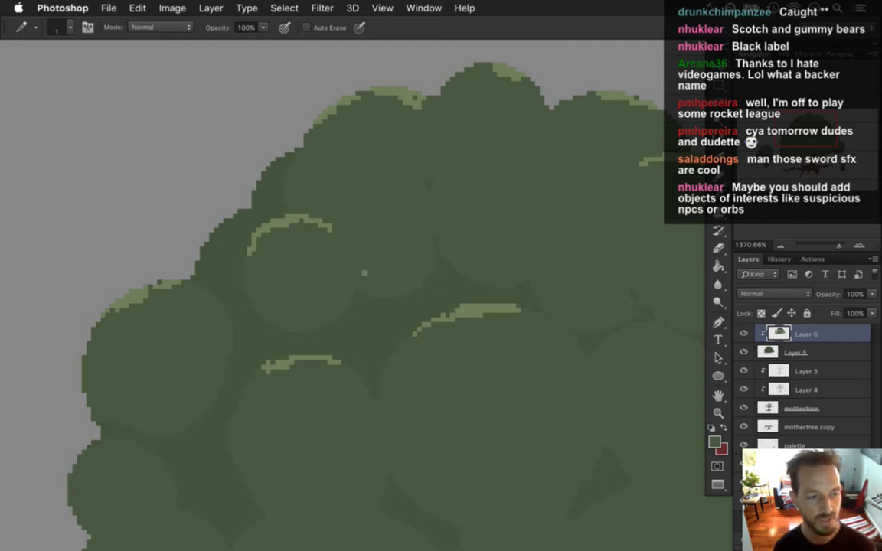
Step: Switch to Xcode and relaunch the Songbringer game
{"action": "key", "text": "super+Tab"}
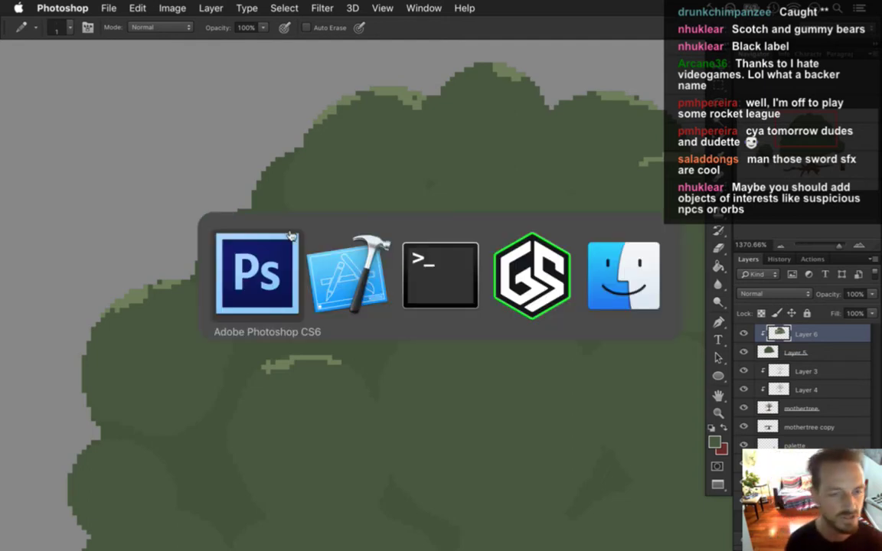
{"action": "key", "text": "super+r"}
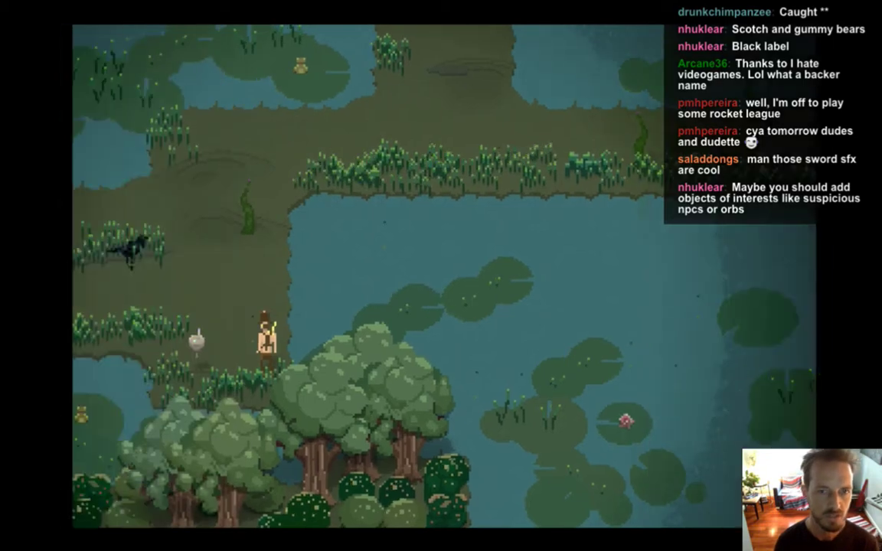
Step: Open the in-game equipment and map screen
{"action": "key", "text": "Left"}
{"action": "key", "text": "Tab"}
{"action": "key", "text": "Tab"}
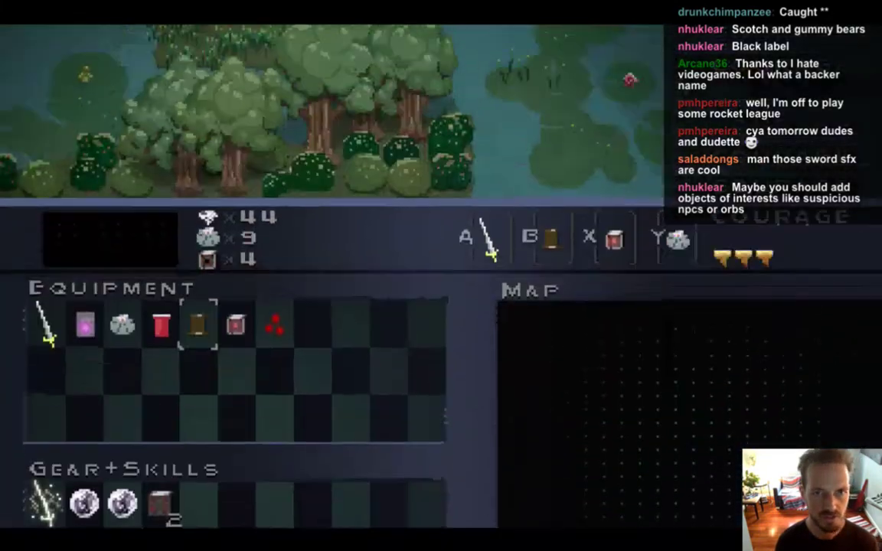
Step: Close the equipment and map screen and enable invincibility for the hero
{"action": "key", "text": "g"}
{"action": "key", "text": "i"}
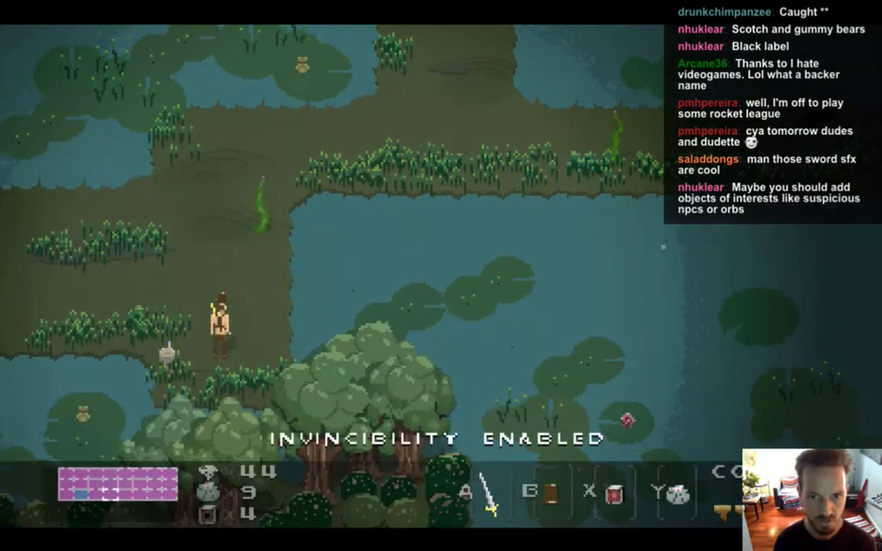
Step: Walk the hero east across the lily pond and forest, past the large black sphere, to examine the trees in the surrounding areas
{"action": "key", "text": "Right"}
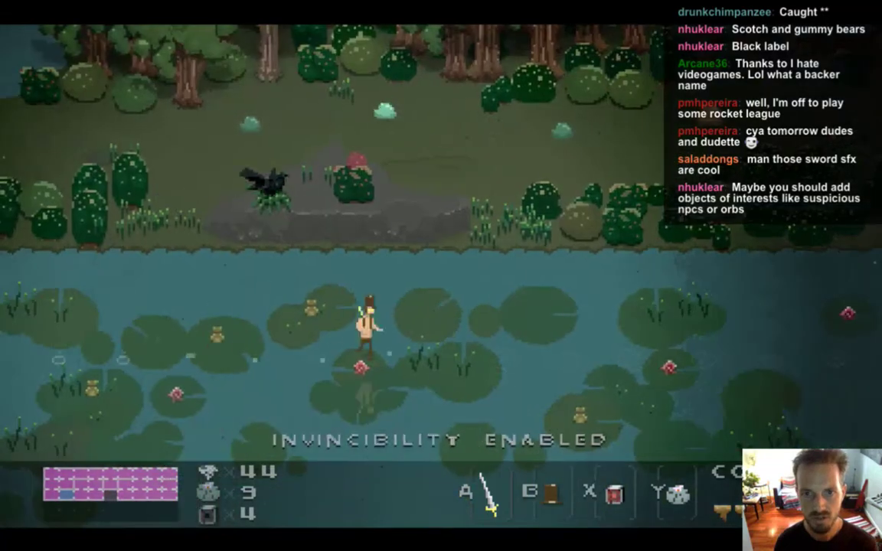
{"action": "key", "text": "Right"}
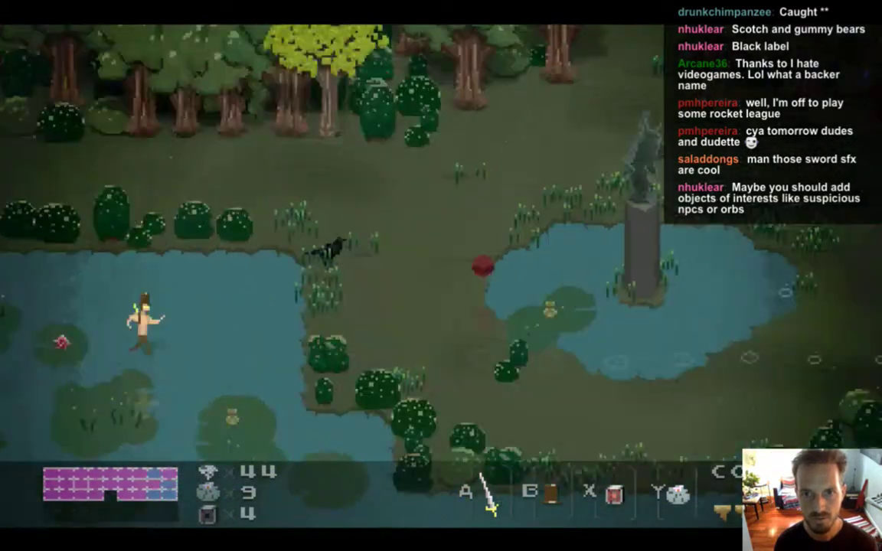
{"action": "key", "text": "Right"}
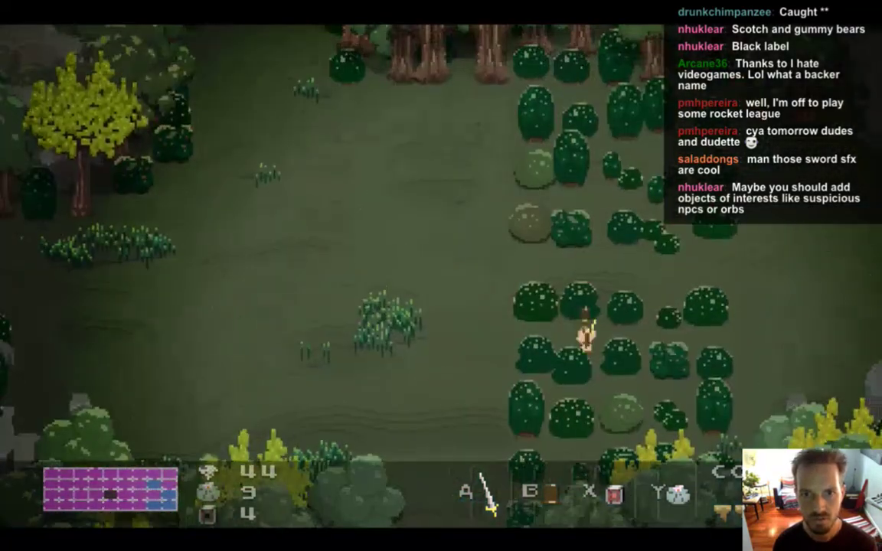
{"action": "key", "text": "Right"}
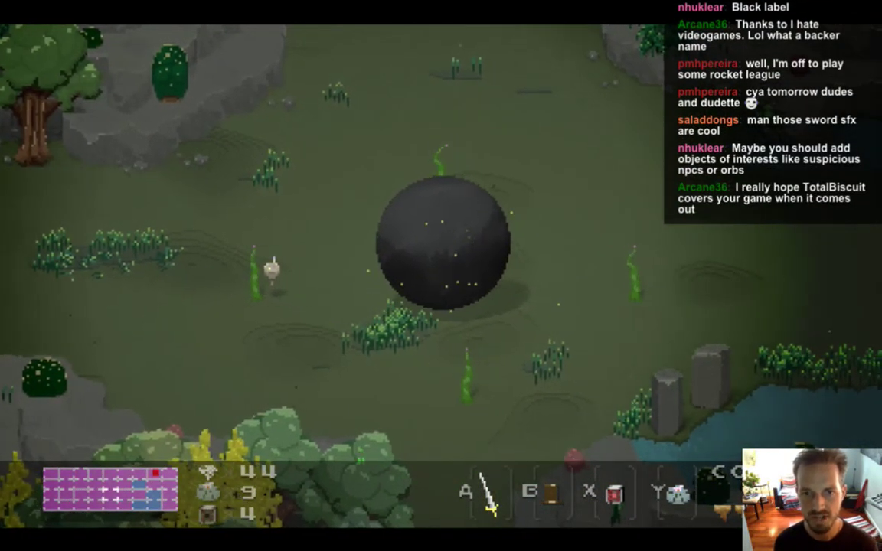
{"action": "key", "text": "Down"}
{"action": "key", "text": "Right"}
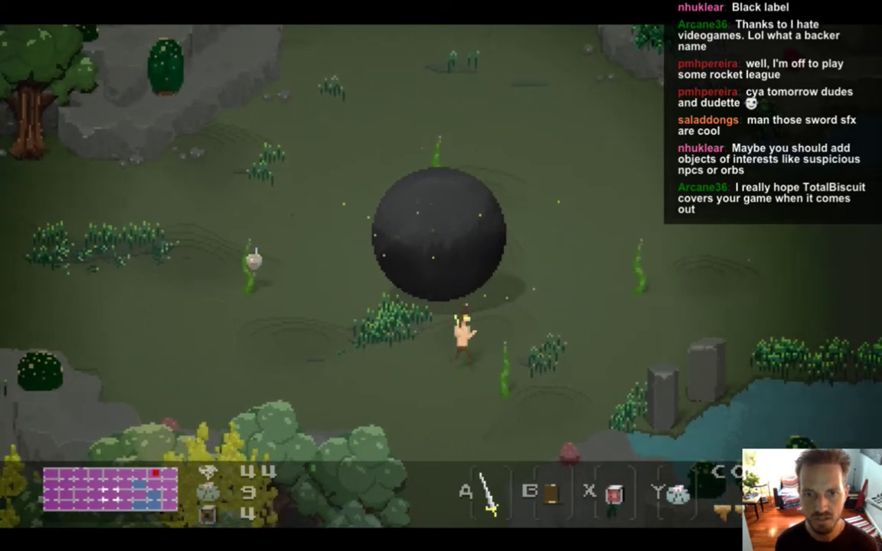
{"action": "key", "text": "Up"}
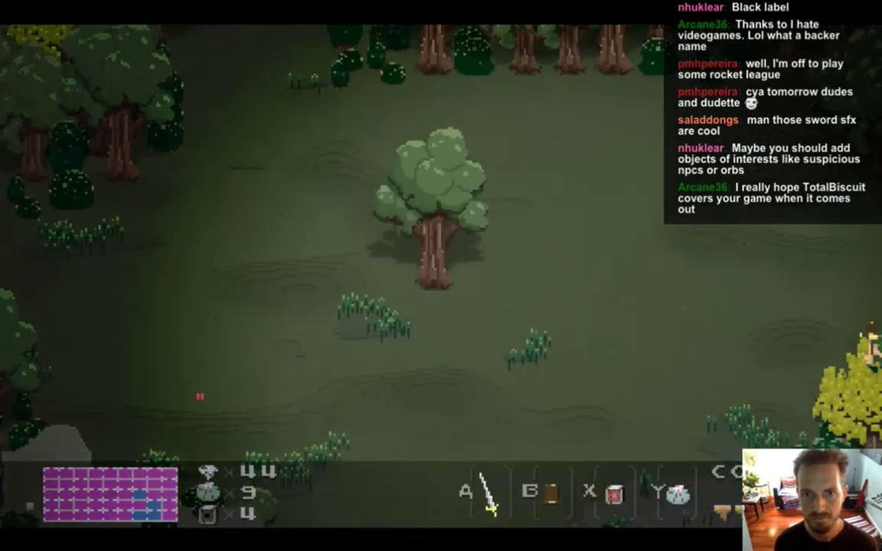
Step: Jump through the running game's forest, swamp, stone altar and waterfall areas to examine their scenery
{"action": "key", "text": "Right"}
{"action": "key", "text": "Up"}
{"action": "key", "text": "r"}
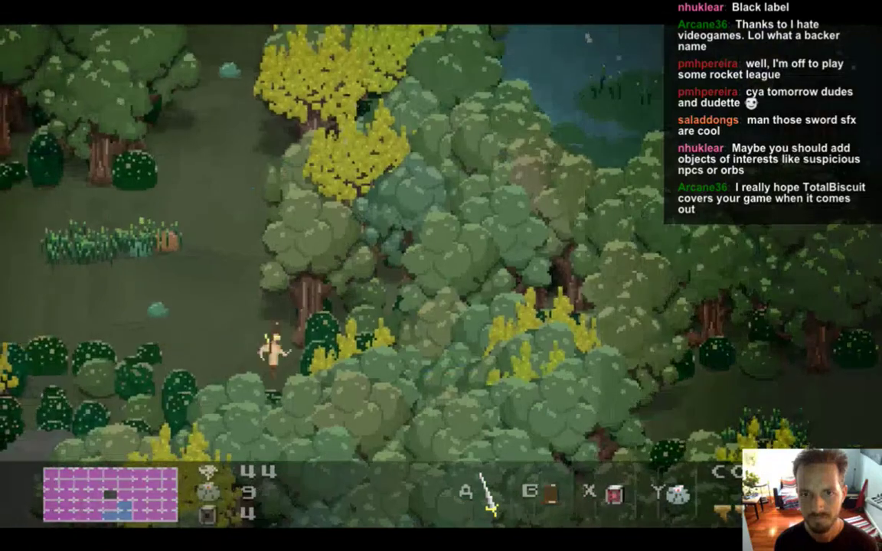
{"action": "key", "text": "r"}
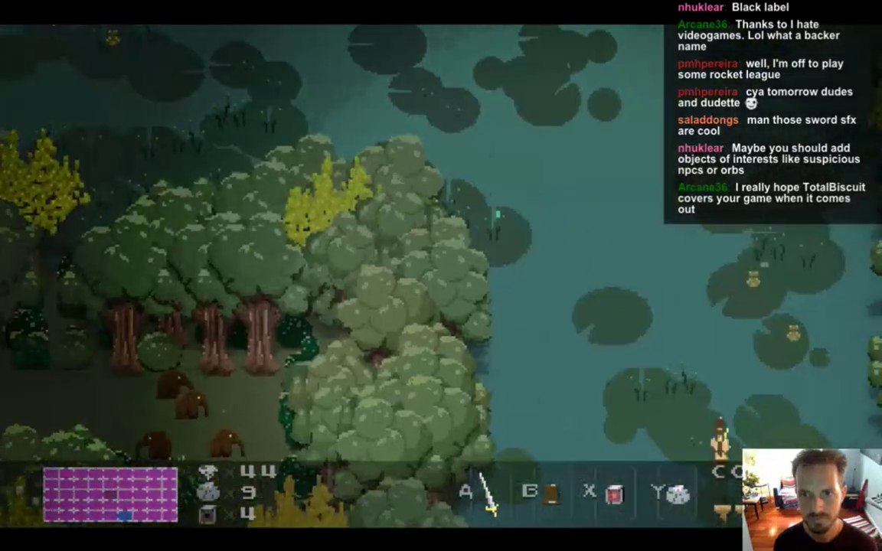
{"action": "key", "text": "r"}
{"action": "key", "text": "r"}
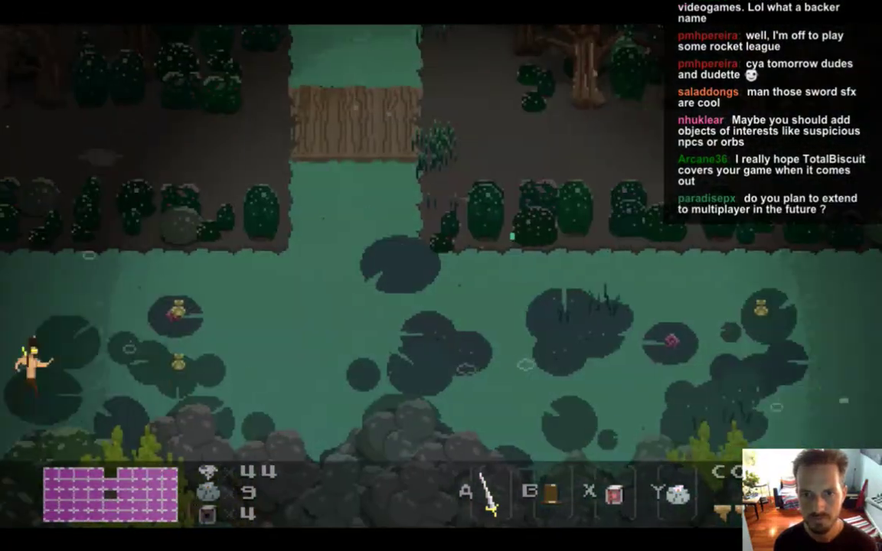
{"action": "key", "text": "r"}
{"action": "key", "text": "r"}
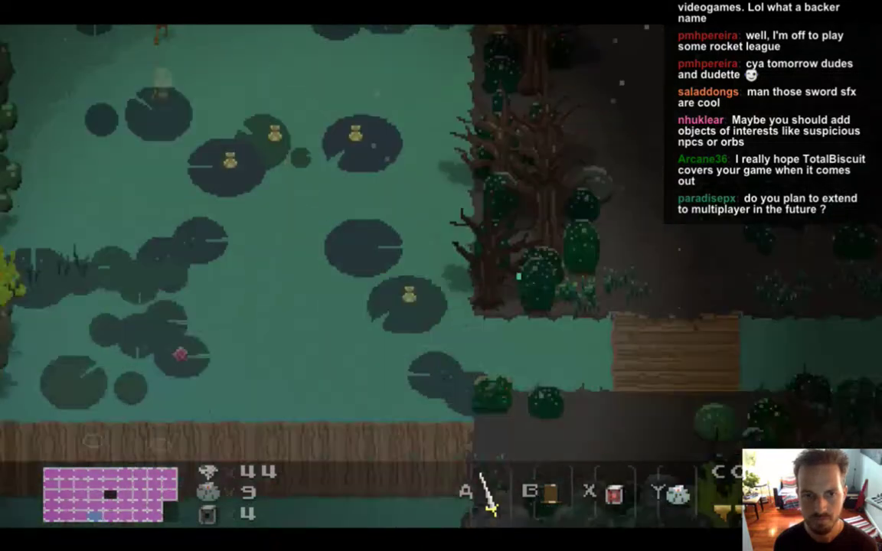
{"action": "key", "text": "r"}
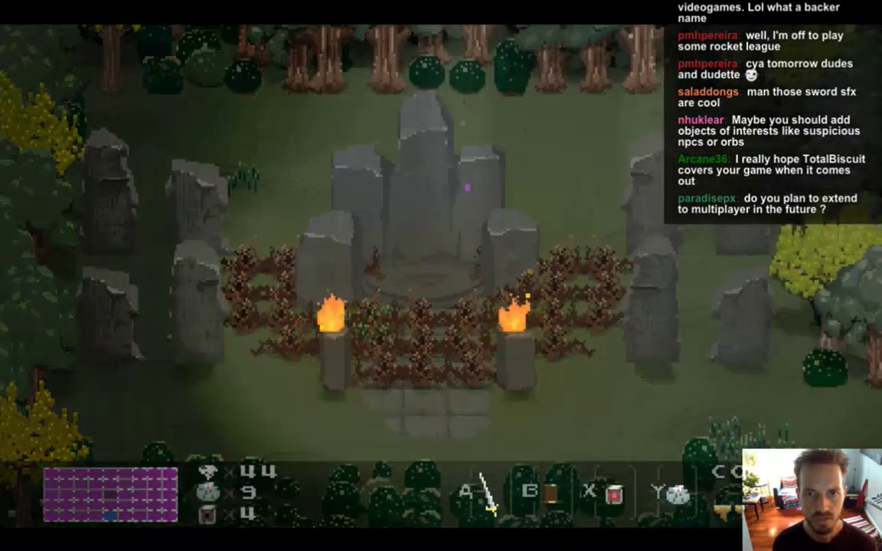
{"action": "key", "text": "r"}
{"action": "key", "text": "r"}
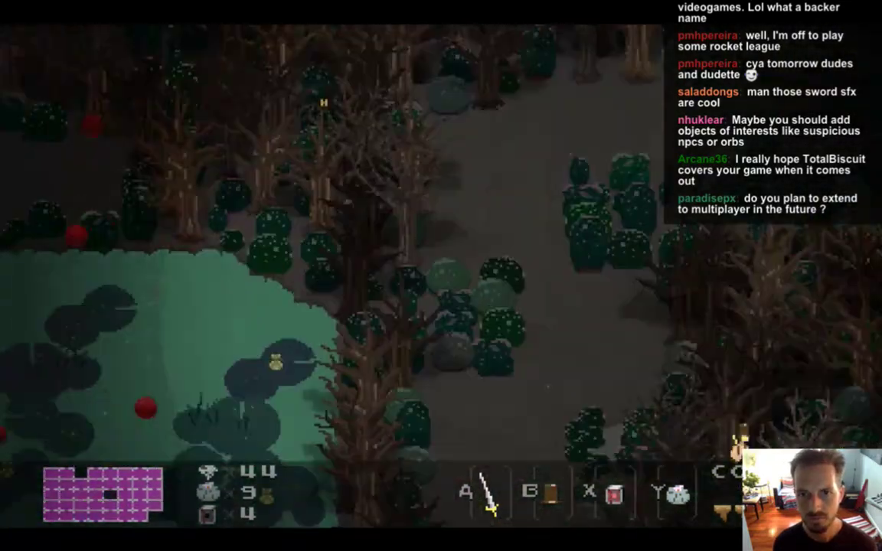
{"action": "key", "text": "r"}
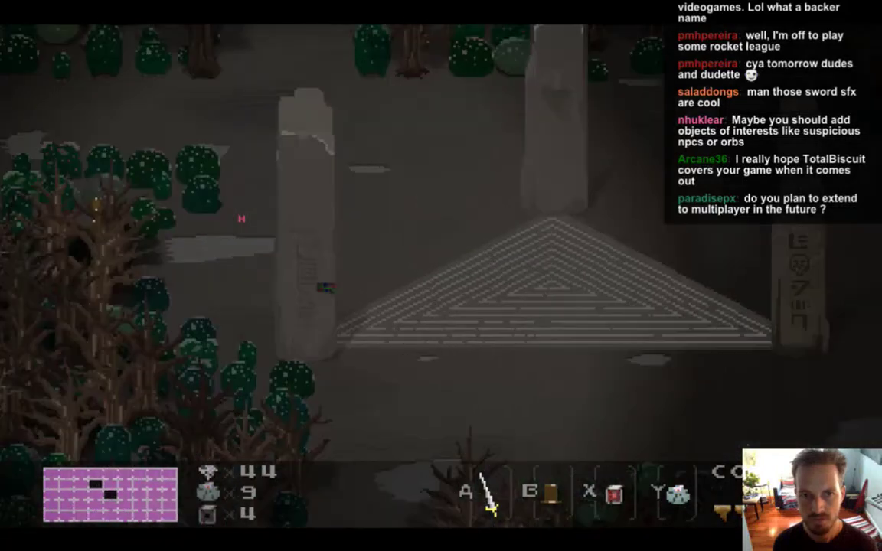
{"action": "key", "text": "r"}
{"action": "key", "text": "r"}
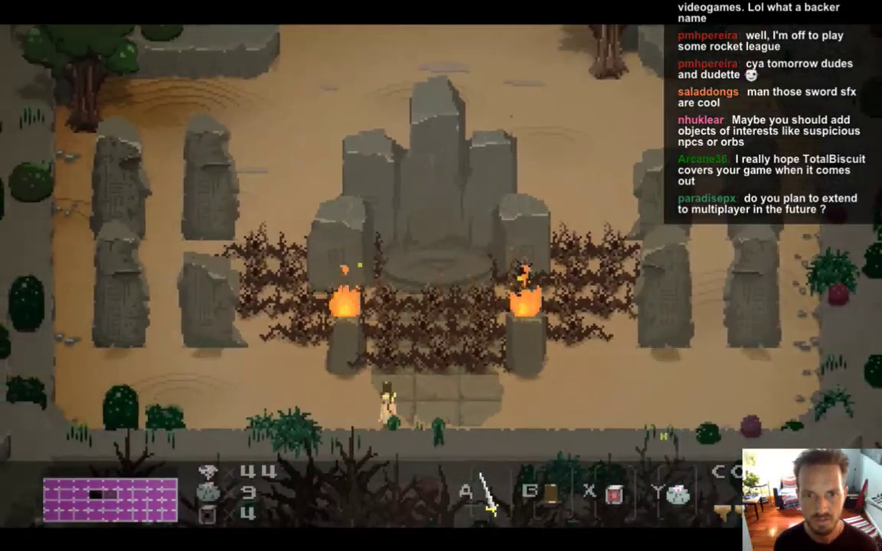
{"action": "key", "text": "r"}
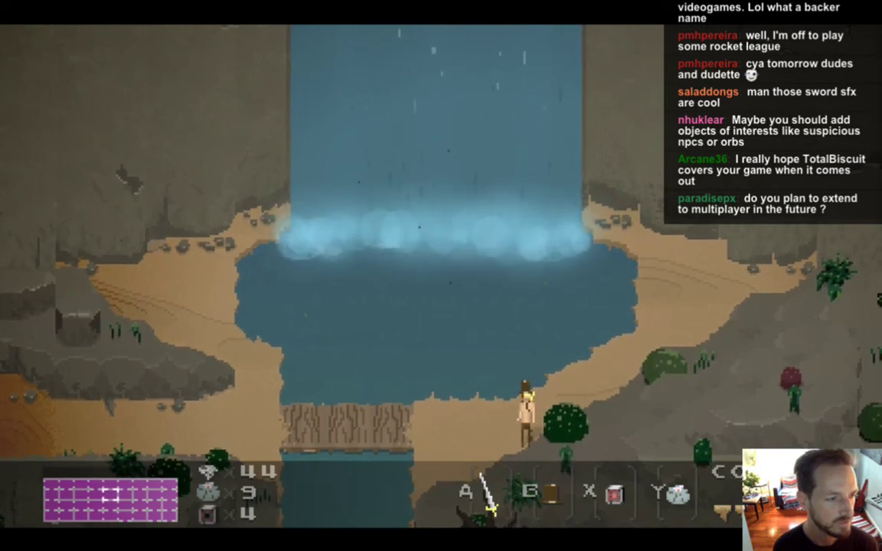
Step: Quit the game test and switch from Xcode to the mother tree artwork in Photoshop
{"action": "key", "text": "super+q"}
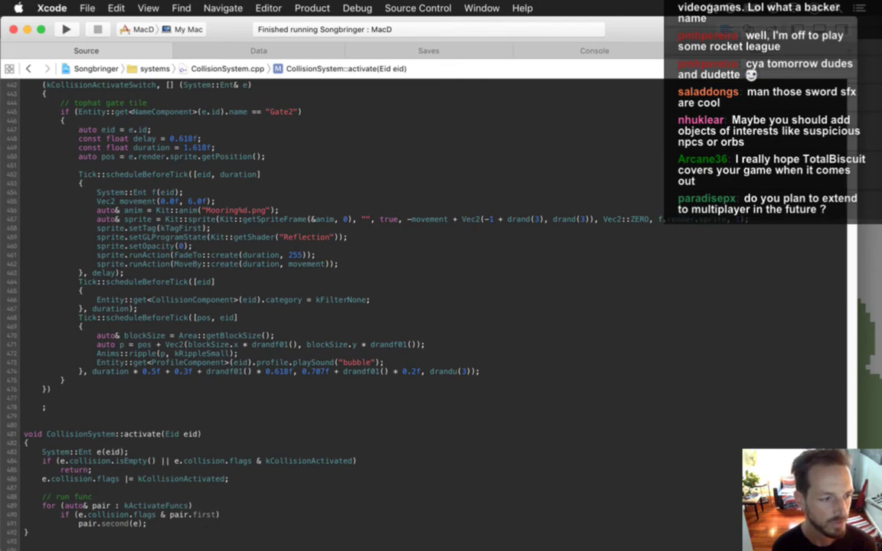
{"action": "key", "text": "super+Tab"}
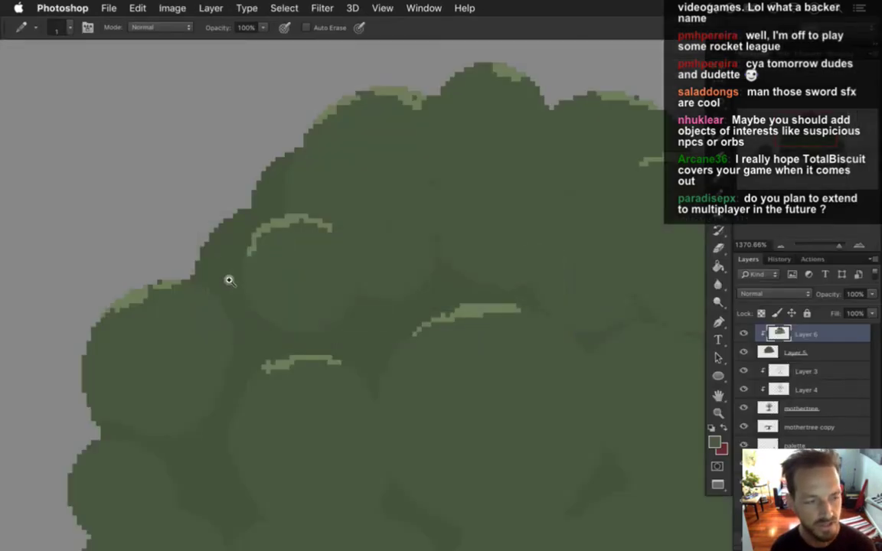
Step: Sample foliage green and pencil darker shading behind the highlighted leaf clump at the canopy's upper left
{"action": "left_click_drag", "start_coordinate": [217, 277], "coordinate": [230, 287]}
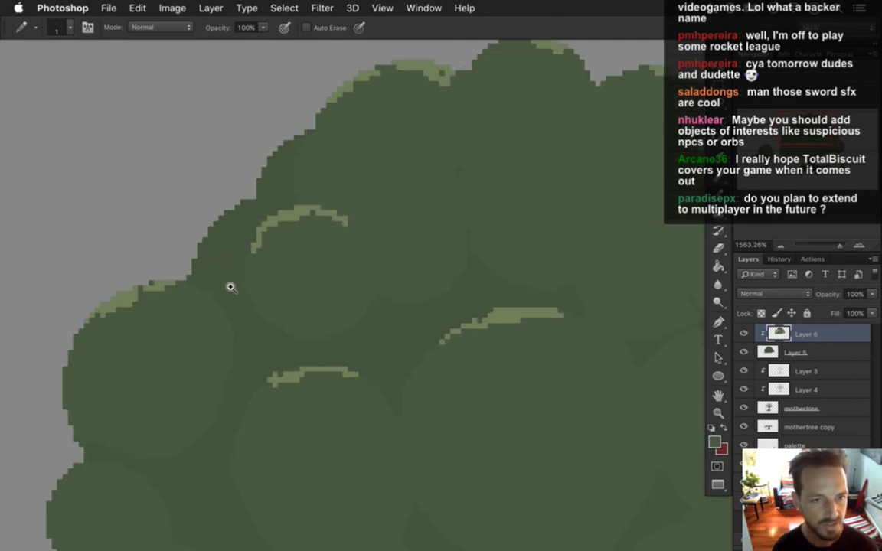
{"action": "left_click", "coordinate": [248, 254], "text": "alt"}
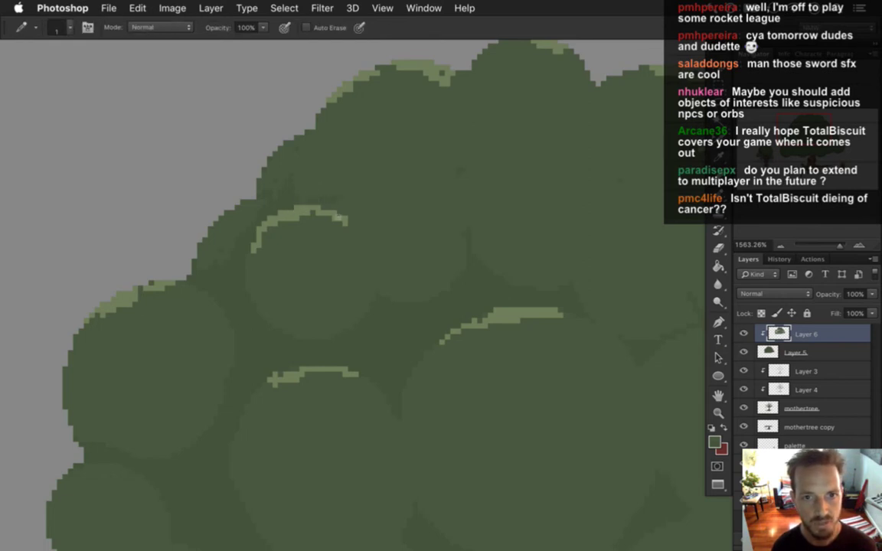
{"action": "key", "text": "i"}
{"action": "key", "text": "b"}
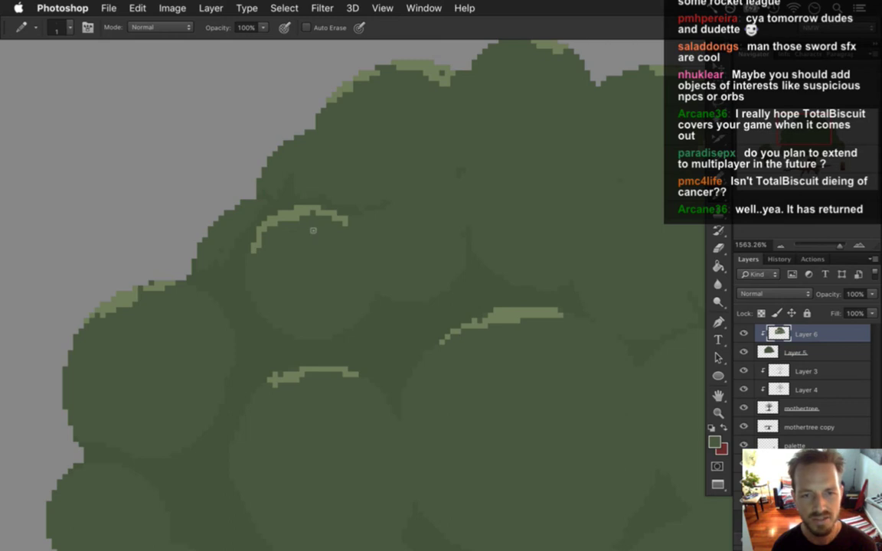
Step: Sample the light highlight green and pencil a highlight along the canopy's outer edge beside the upper-left clump
{"action": "key", "text": "i"}
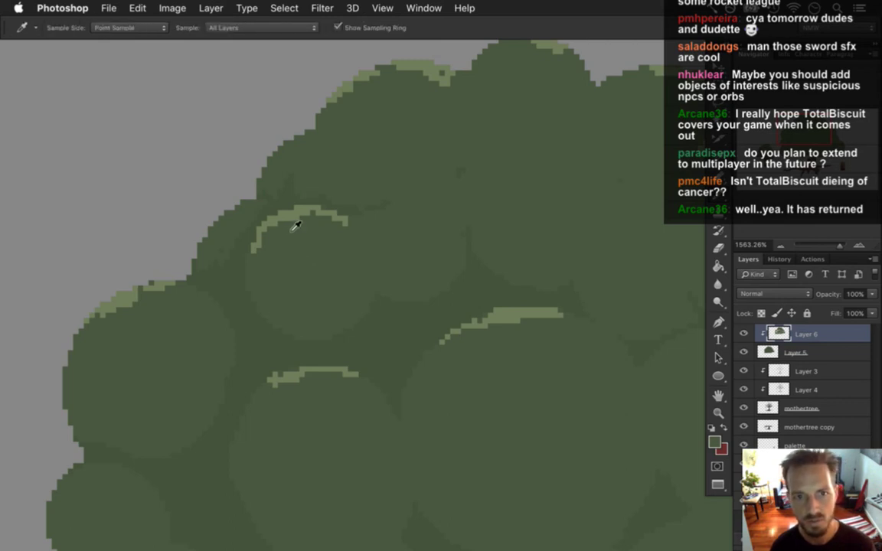
{"action": "key", "text": "b"}
{"action": "left_click_drag", "start_coordinate": [223, 229], "coordinate": [234, 203]}
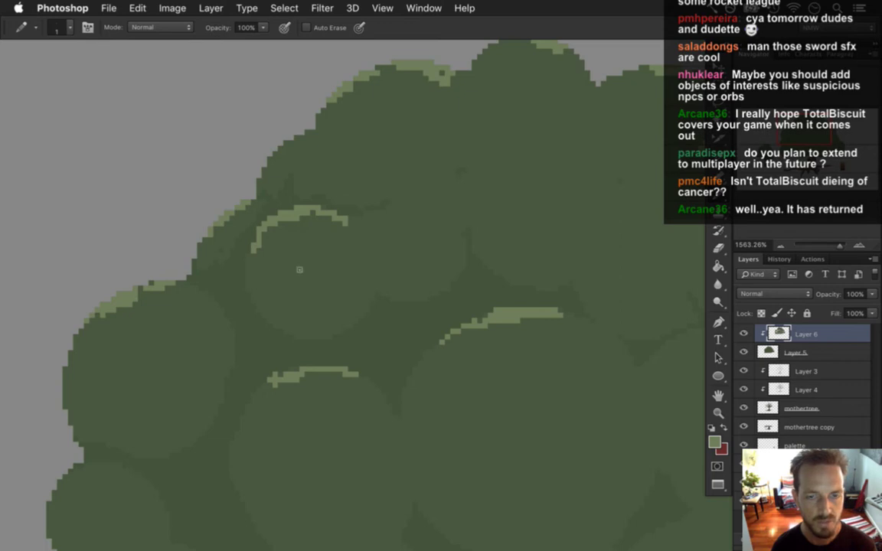
Step: Sample the foliage green and reshape the shaded gaps between the leaf clumps on the canopy's left side
{"action": "key", "text": "i"}
{"action": "key", "text": "b"}
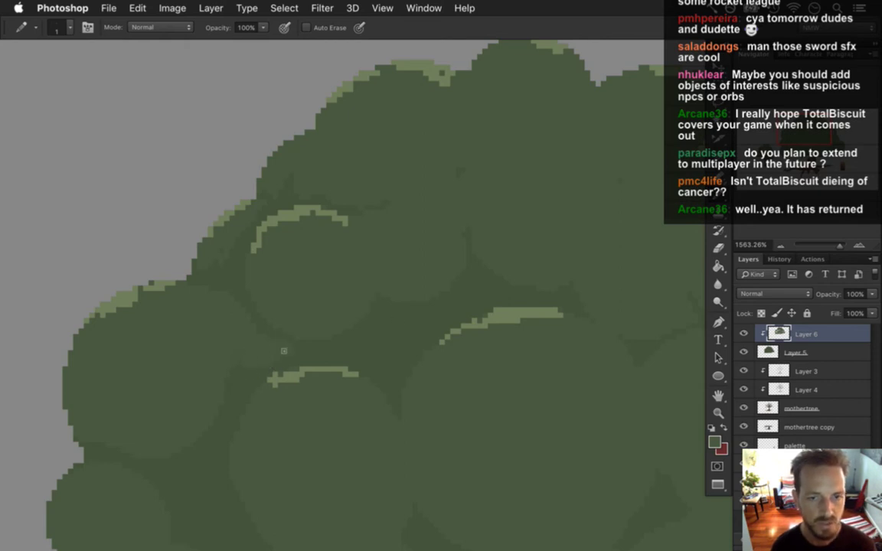
{"action": "left_click_drag", "start_coordinate": [445, 319], "coordinate": [326, 343]}
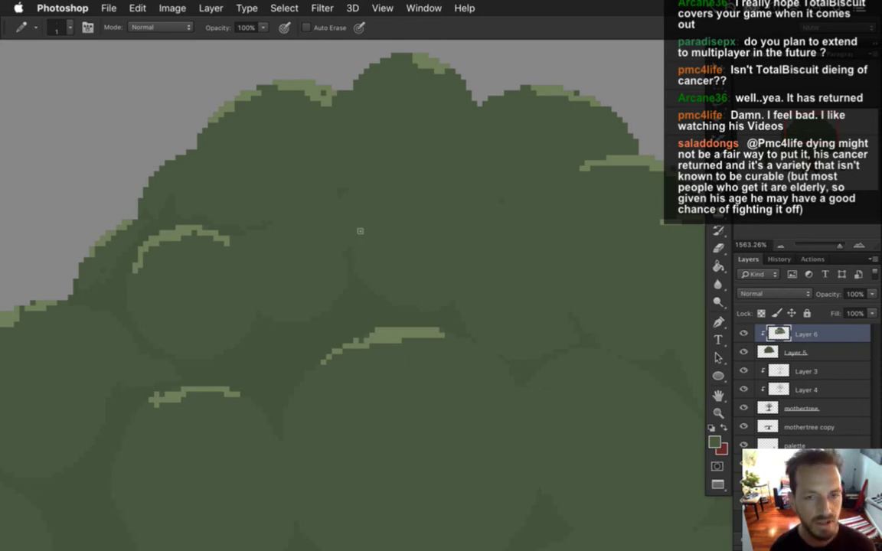
Step: Pencil darker green shading around the upper-middle leaf clump to separate it from its neighbours
{"action": "key", "text": "i"}
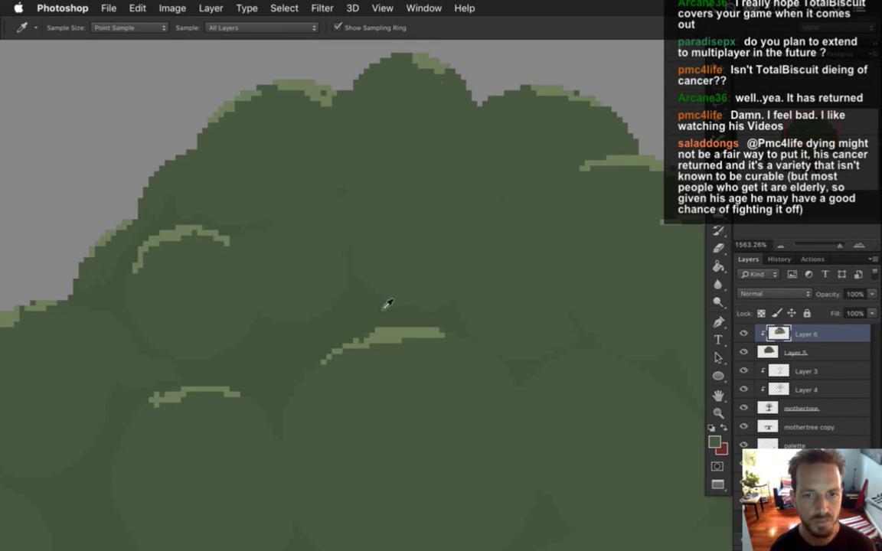
{"action": "scroll", "coordinate": [431, 244], "scroll_direction": "down", "scroll_amount": 3}
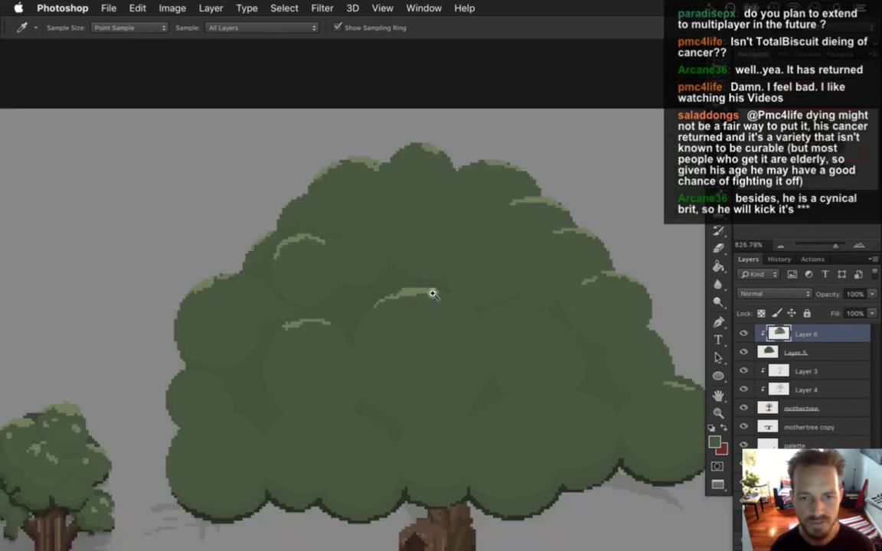
{"action": "scroll", "coordinate": [431, 236], "scroll_direction": "up", "scroll_amount": 3}
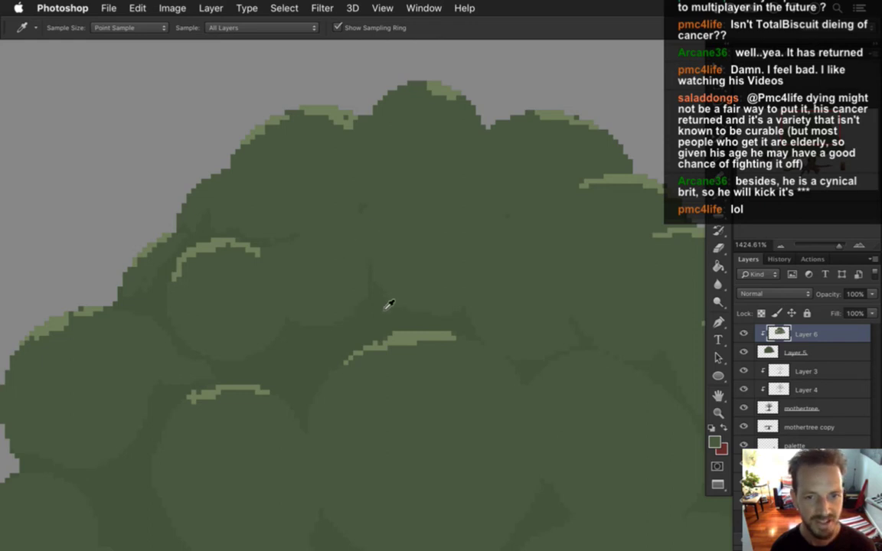
{"action": "key", "text": "b"}
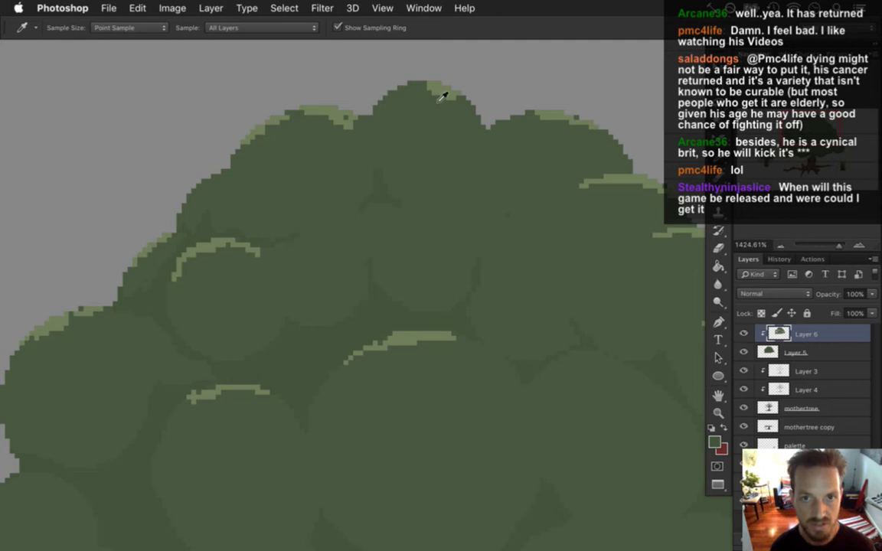
Step: Pencil a light green highlight arc on top of the upper-middle leaf clump and shade the gaps beside the clump to its right
{"action": "left_click", "coordinate": [391, 84], "text": "alt"}
{"action": "mouse_move", "coordinate": [413, 206]}
{"action": "left_mouse_down"}
{"action": "mouse_move", "coordinate": [455, 233]}
{"action": "mouse_move", "coordinate": [389, 216]}
{"action": "left_mouse_up"}
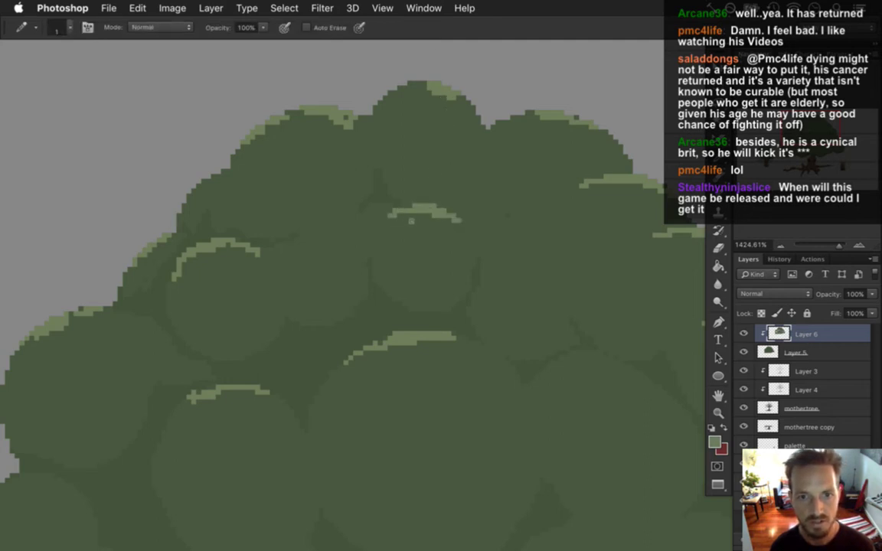
{"action": "left_click_drag", "start_coordinate": [535, 293], "coordinate": [435, 246]}
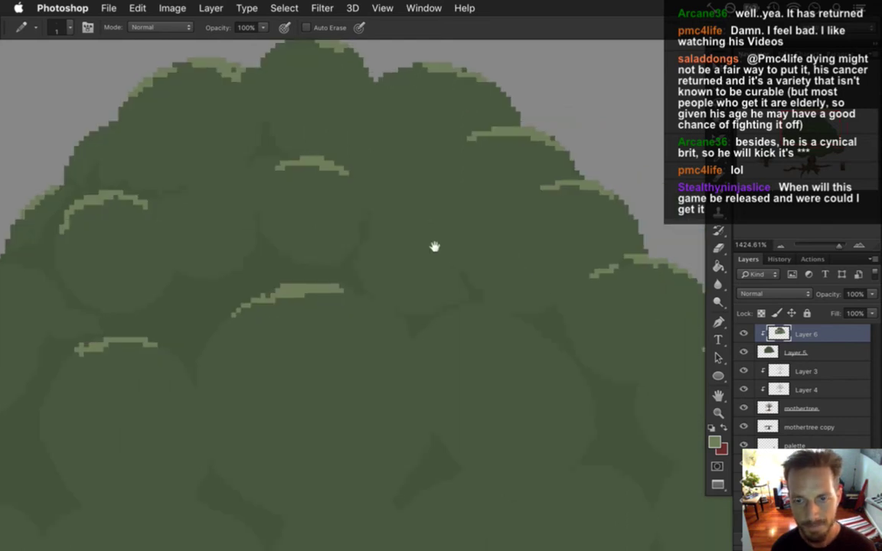
{"action": "key", "text": "b"}
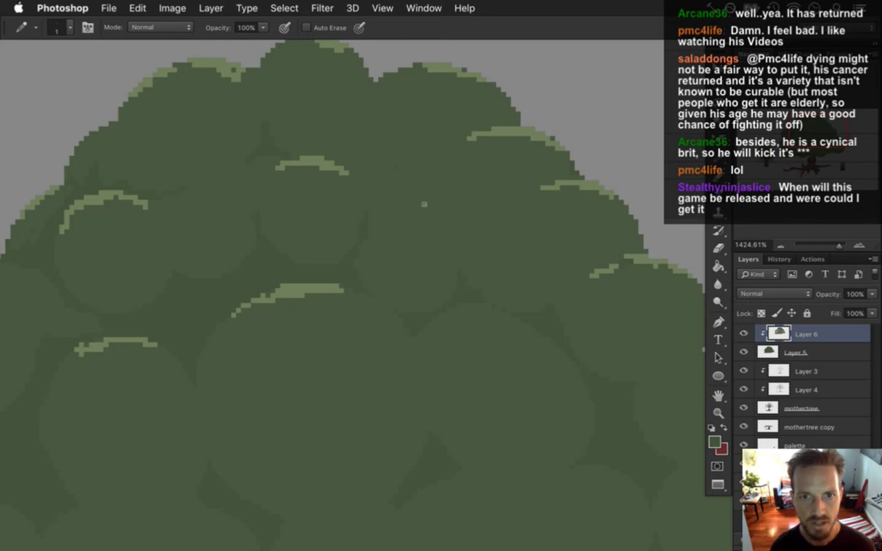
Step: Sample the light highlight green and pencil a highlight on top of the large leaf clump right of the canopy's centre
{"action": "key", "text": "i"}
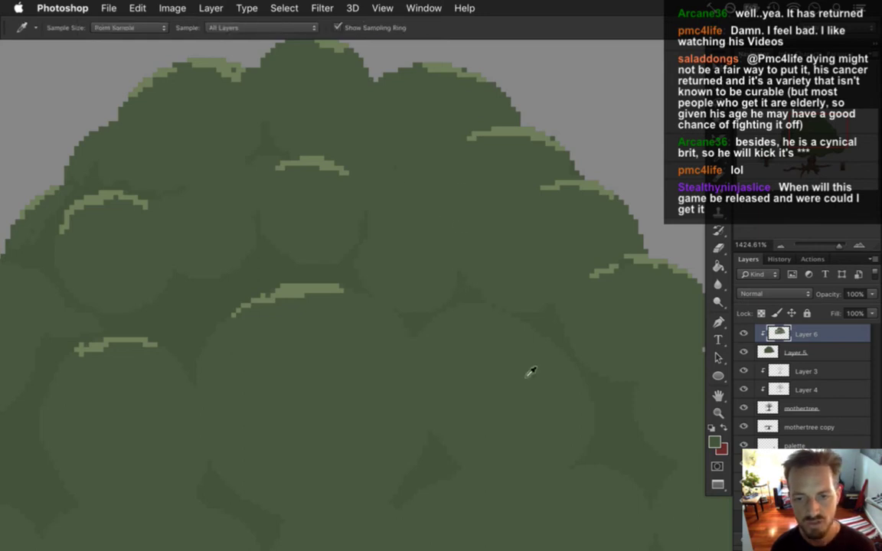
{"action": "left_click_drag", "start_coordinate": [542, 404], "coordinate": [471, 350]}
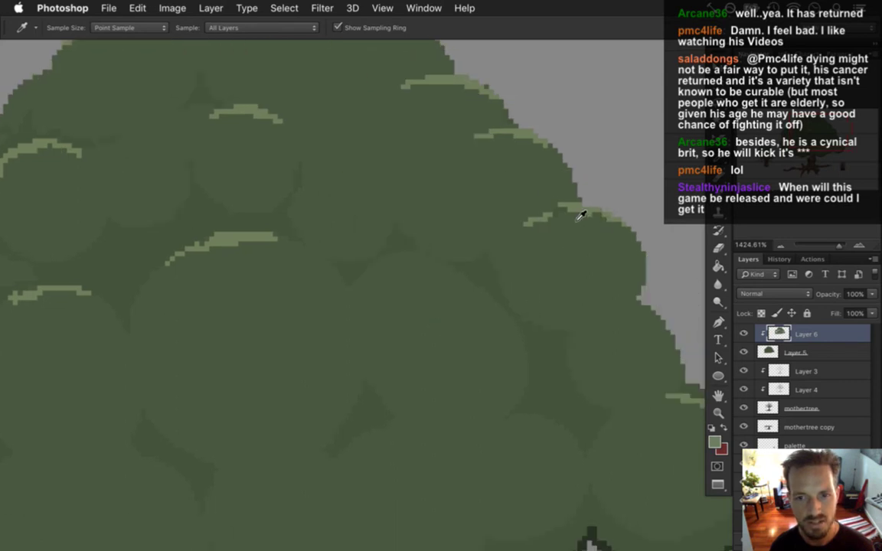
{"action": "key", "text": "b"}
{"action": "left_click_drag", "start_coordinate": [396, 251], "coordinate": [454, 273]}
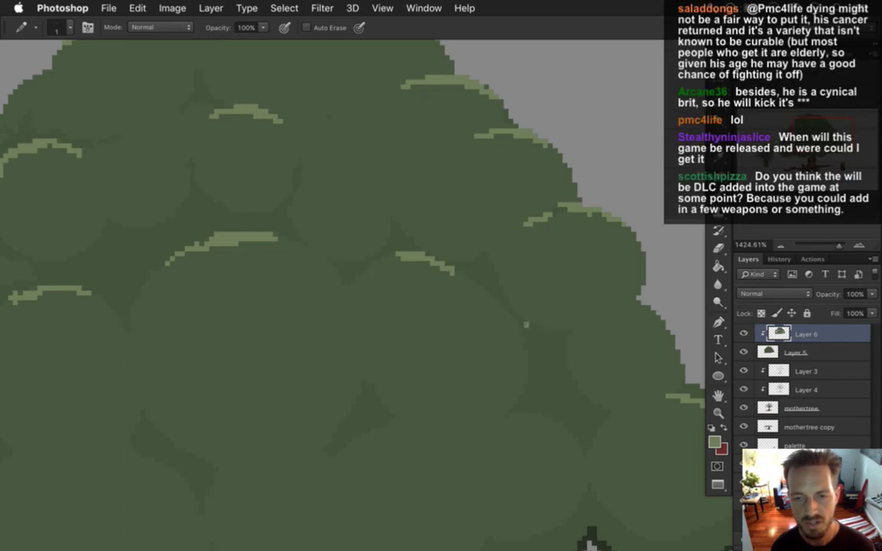
Step: Clean up the shading between the leaf clumps right of the canopy's centre using sampled foliage green
{"action": "left_click", "coordinate": [520, 338], "text": "alt"}
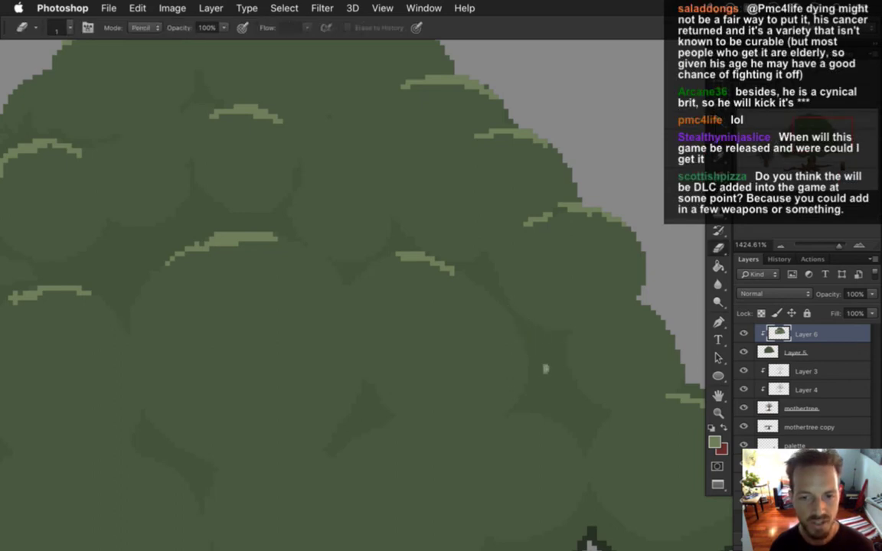
{"action": "key", "text": "alt"}
{"action": "left_click", "coordinate": [391, 242], "text": "alt"}
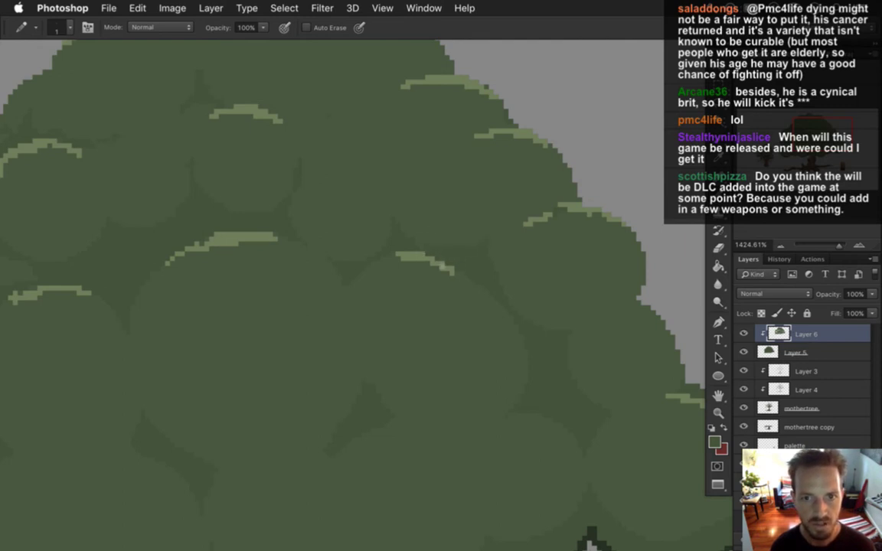
{"action": "scroll", "coordinate": [337, 215], "scroll_direction": "down", "scroll_amount": 3}
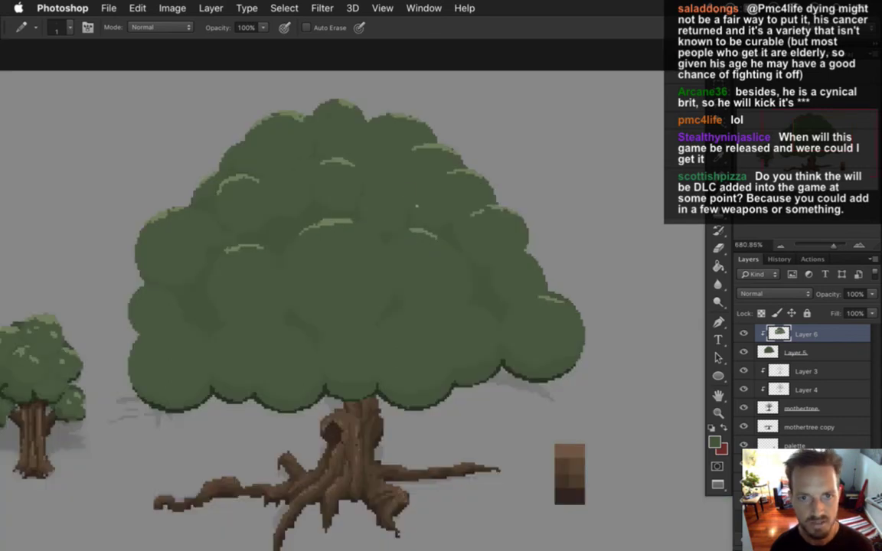
{"action": "scroll", "coordinate": [391, 184], "scroll_direction": "up", "scroll_amount": 2}
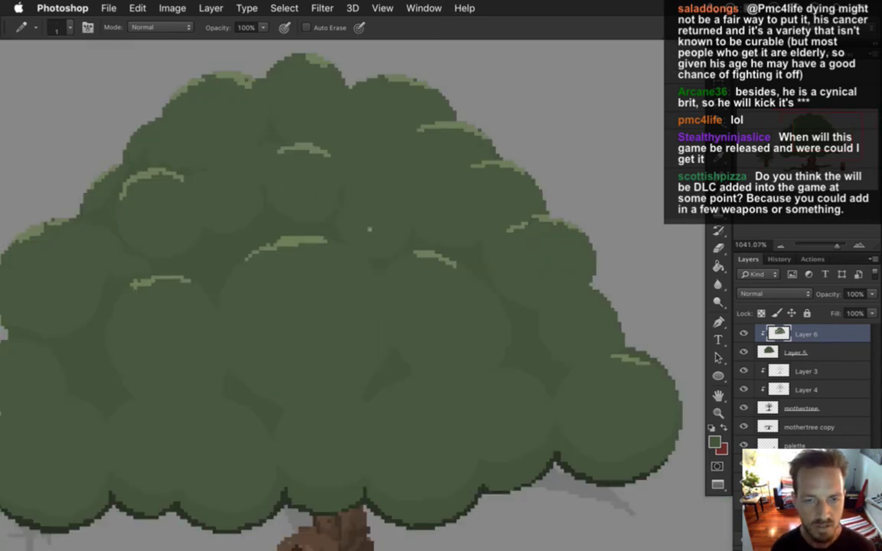
Step: Refine the shaded edges between the upper clumps and the two large central clumps with the Eraser and sampled green
{"action": "key", "text": "e"}
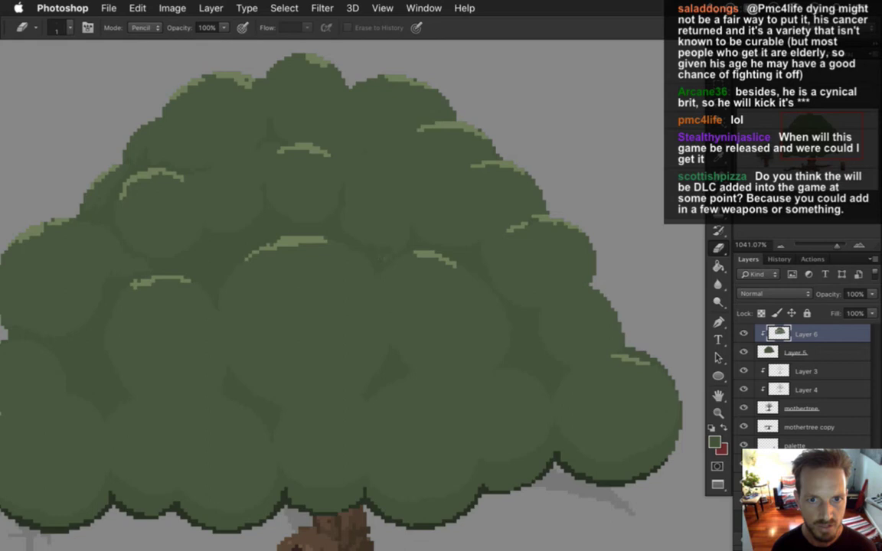
{"action": "key", "text": "i"}
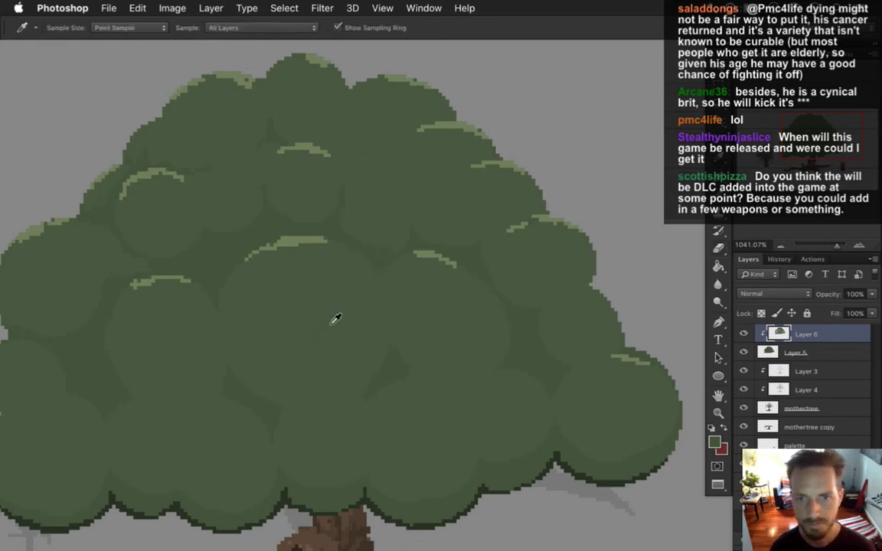
{"action": "mouse_move", "coordinate": [254, 300]}
{"action": "left_mouse_down"}
{"action": "mouse_move", "coordinate": [335, 311]}
{"action": "mouse_move", "coordinate": [341, 321]}
{"action": "left_mouse_up"}
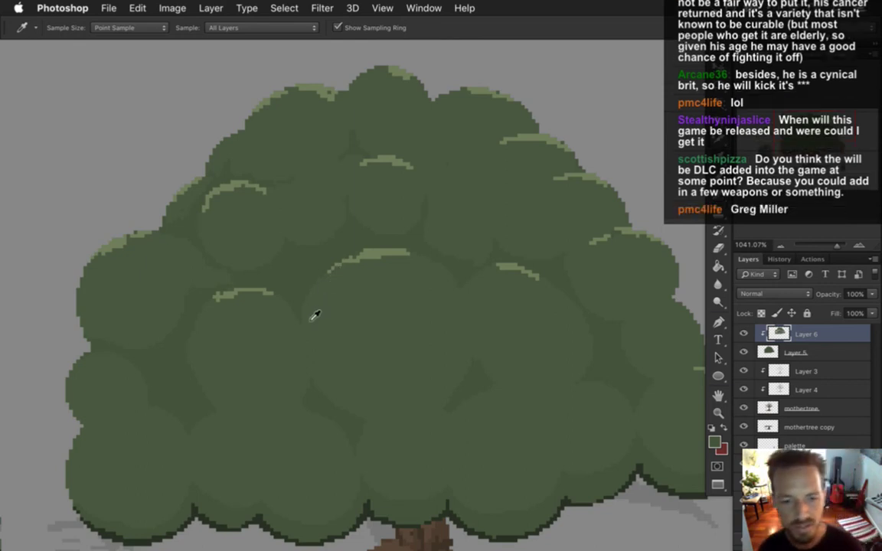
Step: Try a dark green accent in the gap above the large central clump, and paint it over with sampled foliage green
{"action": "left_click", "coordinate": [327, 461]}
{"action": "key", "text": "b"}
{"action": "left_click_drag", "start_coordinate": [359, 241], "coordinate": [348, 233]}
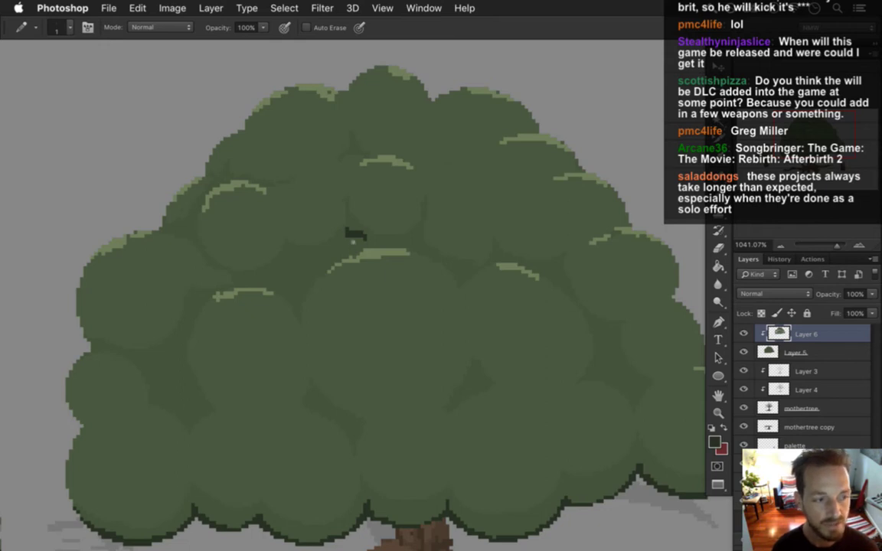
{"action": "left_click", "coordinate": [344, 237], "text": "alt"}
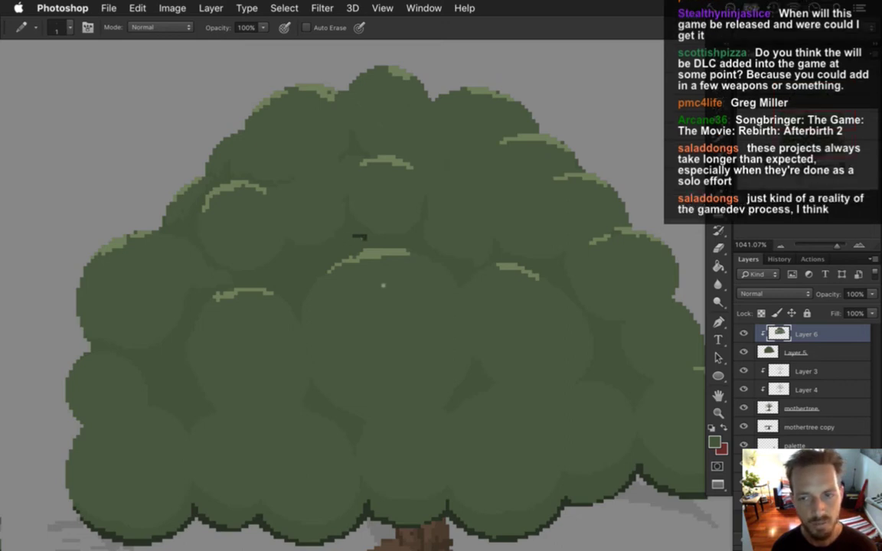
{"action": "scroll", "coordinate": [372, 269], "scroll_direction": "up", "scroll_amount": 1}
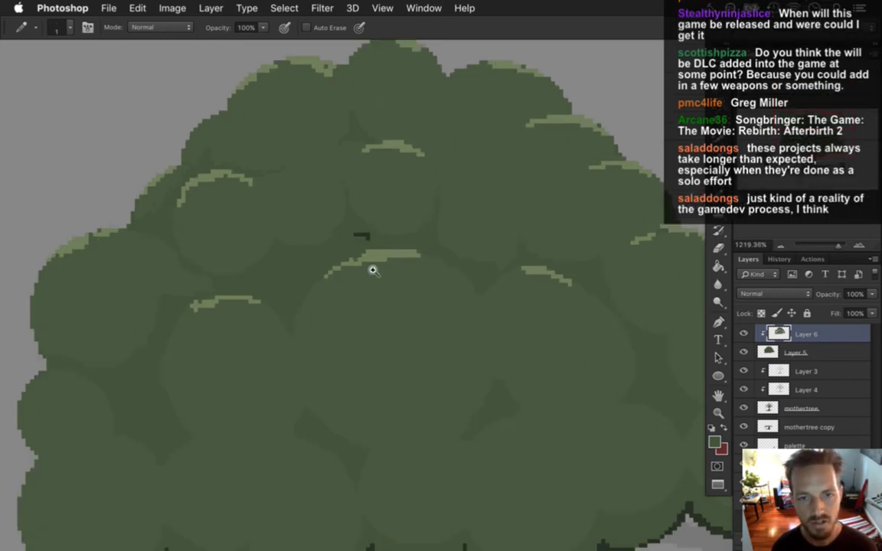
{"action": "scroll", "coordinate": [372, 269], "scroll_direction": "up", "scroll_amount": 1}
{"action": "left_click", "coordinate": [359, 230], "text": "alt"}
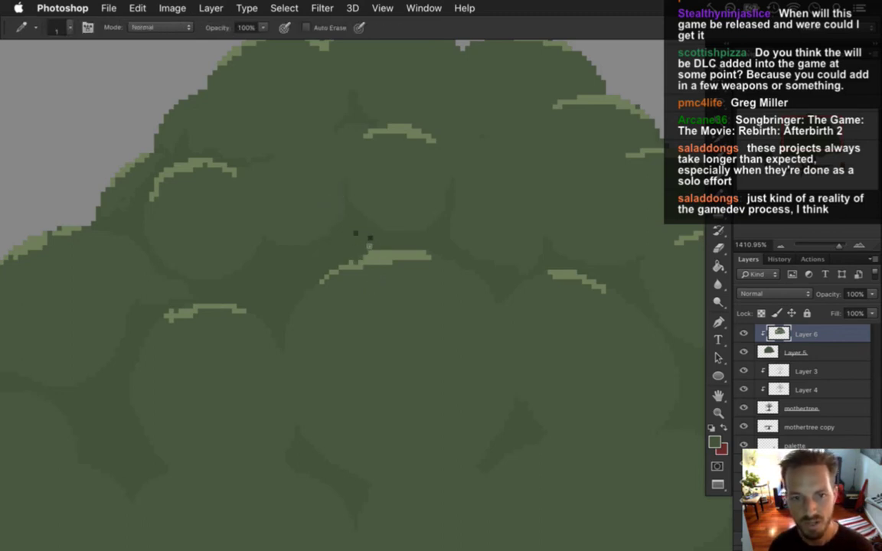
{"action": "scroll", "coordinate": [390, 357], "scroll_direction": "down", "scroll_amount": 2}
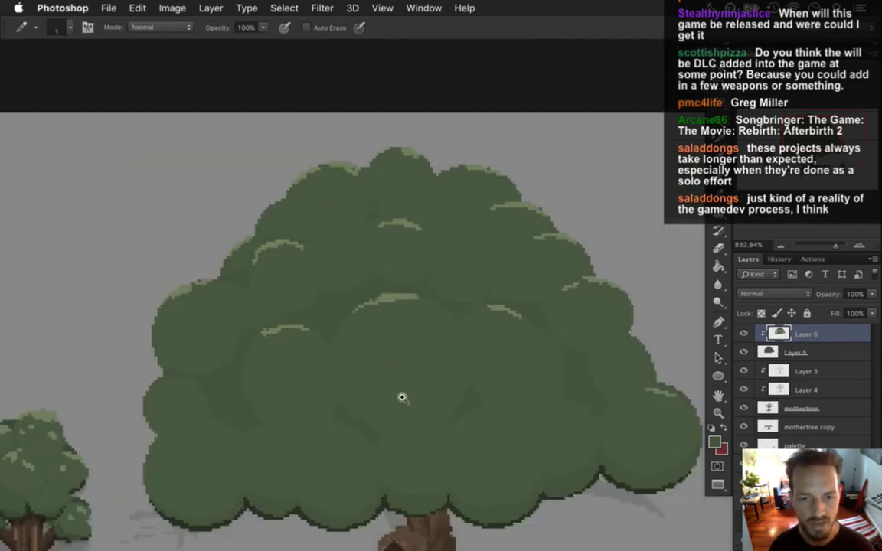
Step: Sample the darkest green and pencil a shadow along the upper-left edge of the large central clump and above its highlight
{"action": "key", "text": "alt"}
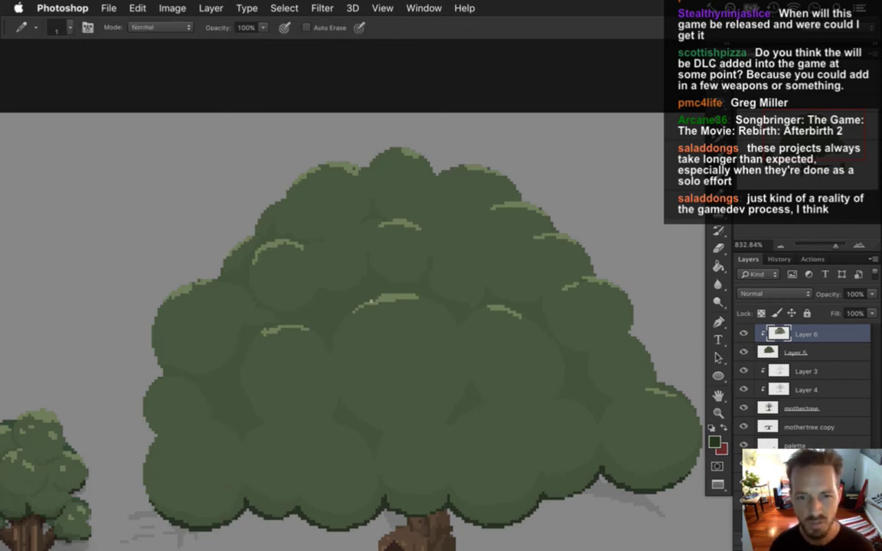
{"action": "scroll", "coordinate": [372, 297], "scroll_direction": "up", "scroll_amount": 2}
{"action": "mouse_move", "coordinate": [380, 310]}
{"action": "left_mouse_down"}
{"action": "mouse_move", "coordinate": [379, 285]}
{"action": "mouse_move", "coordinate": [372, 311]}
{"action": "mouse_move", "coordinate": [320, 322]}
{"action": "mouse_move", "coordinate": [343, 328]}
{"action": "mouse_move", "coordinate": [304, 346]}
{"action": "left_mouse_up"}
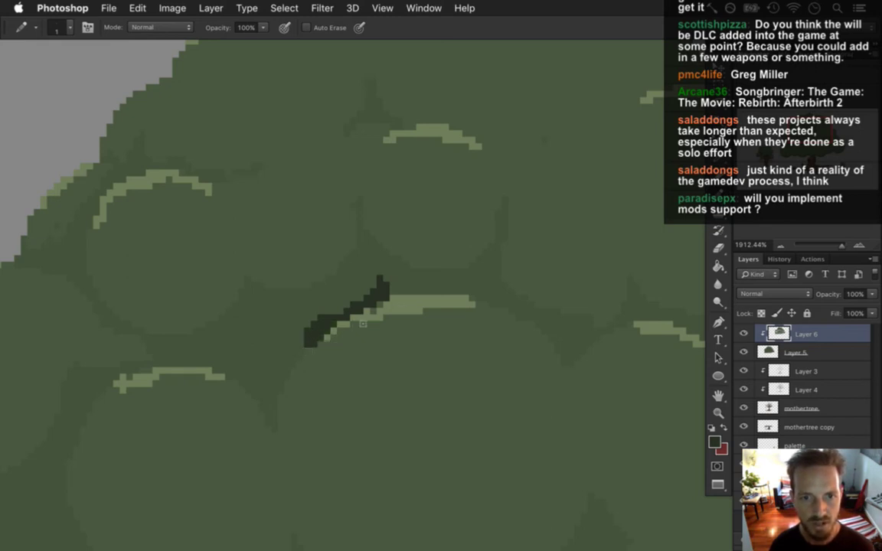
{"action": "left_click_drag", "start_coordinate": [392, 291], "coordinate": [405, 291]}
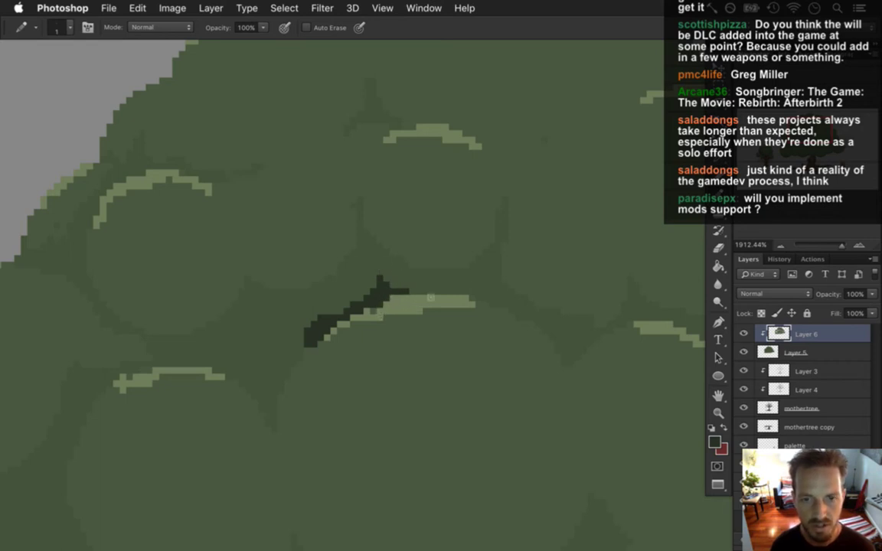
{"action": "left_click_drag", "start_coordinate": [409, 292], "coordinate": [448, 292]}
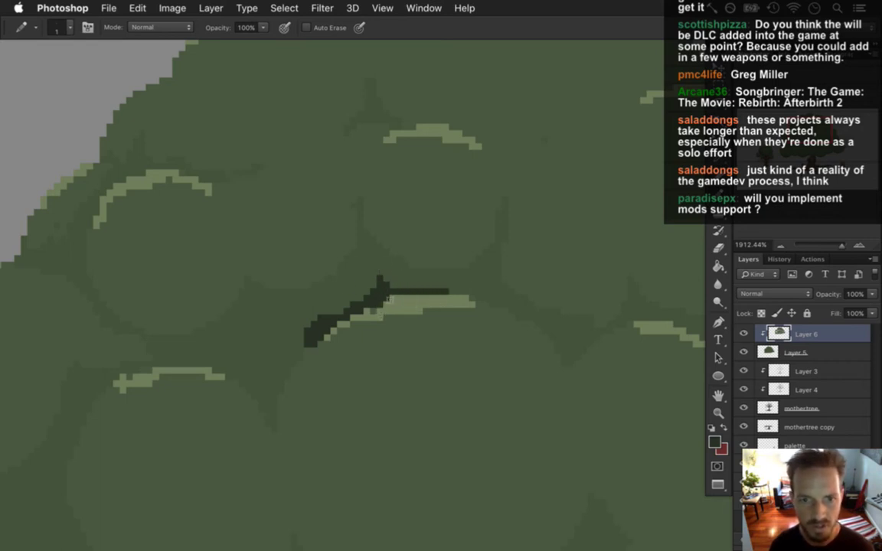
{"action": "left_click", "coordinate": [372, 274]}
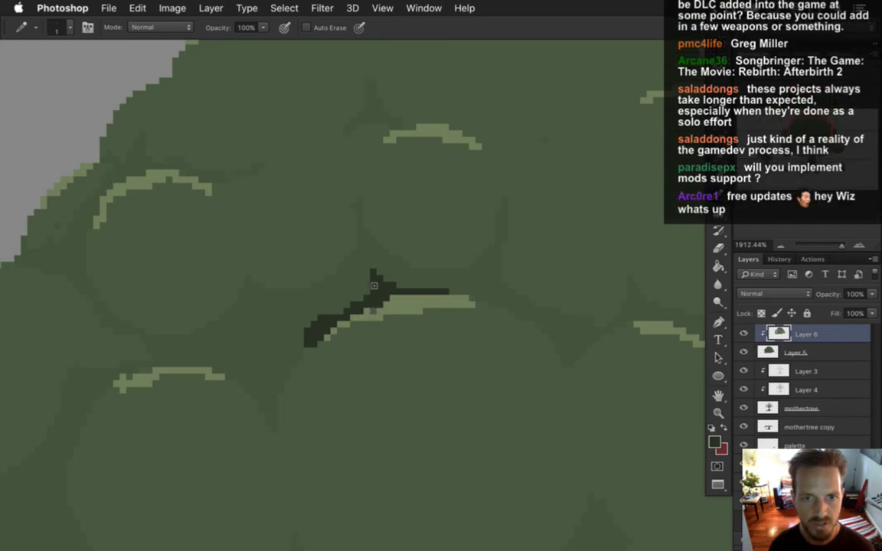
{"action": "left_click_drag", "start_coordinate": [306, 359], "coordinate": [293, 368]}
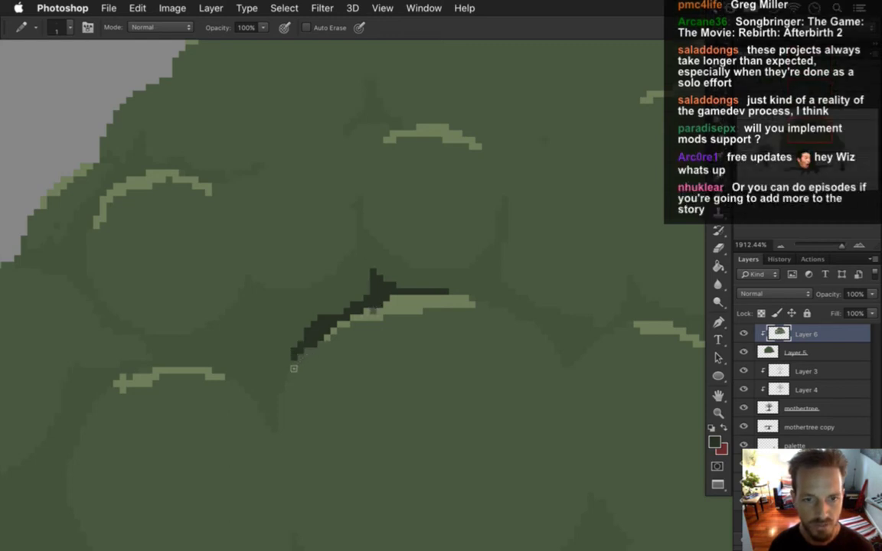
{"action": "left_click", "coordinate": [287, 356]}
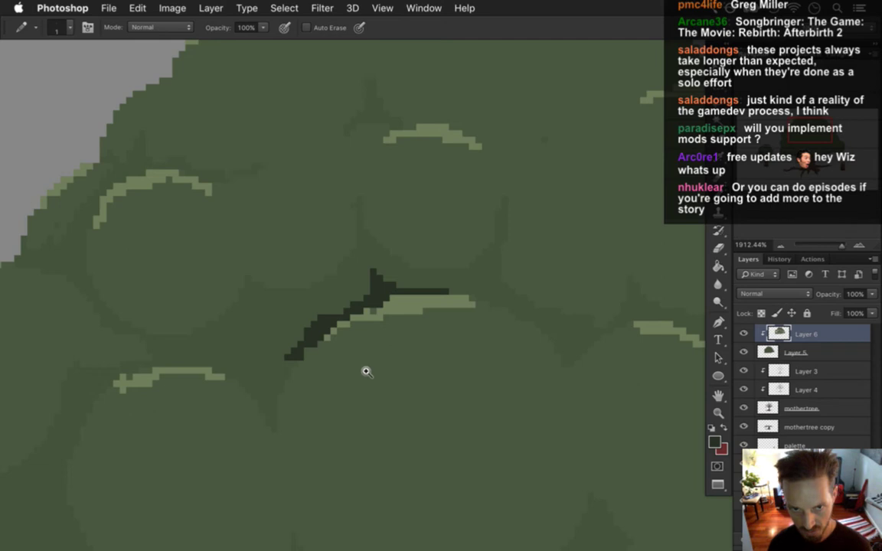
{"action": "scroll", "coordinate": [366, 371], "scroll_direction": "down", "scroll_amount": 3}
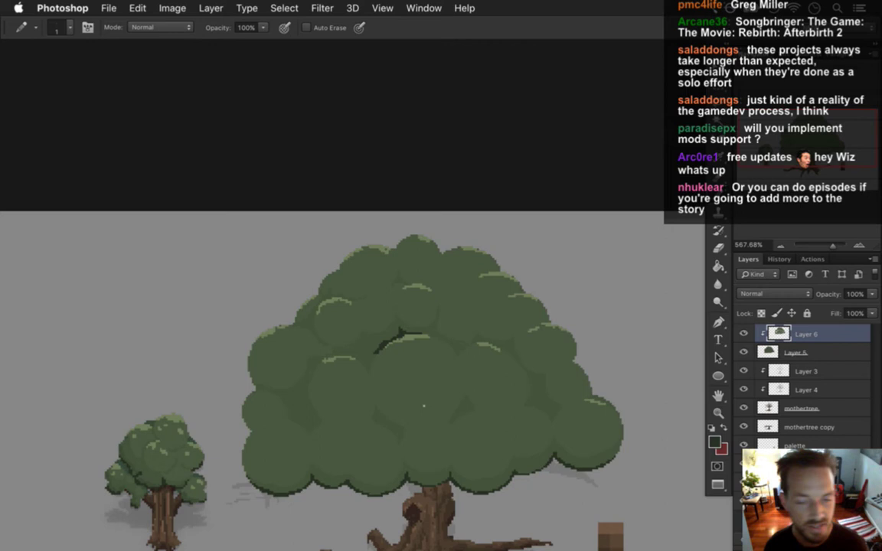
{"action": "left_click_drag", "start_coordinate": [396, 356], "coordinate": [425, 346]}
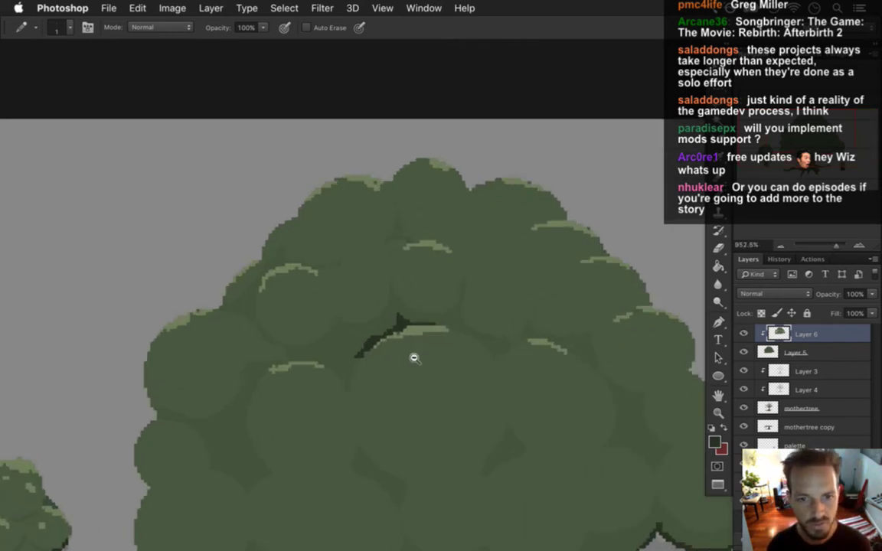
{"action": "scroll", "coordinate": [379, 333], "scroll_direction": "up", "scroll_amount": 2}
{"action": "left_click", "coordinate": [304, 303], "text": "alt"}
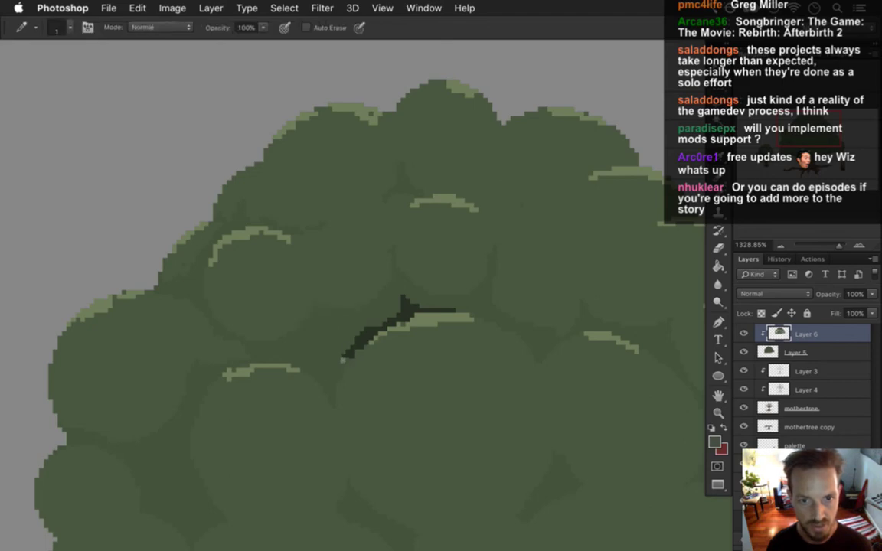
Step: Switch to Xcode and examine the bombablePillar entity's render and collision settings in World.txt
{"action": "key", "text": "super+Tab"}
{"action": "left_click", "coordinate": [343, 275]}
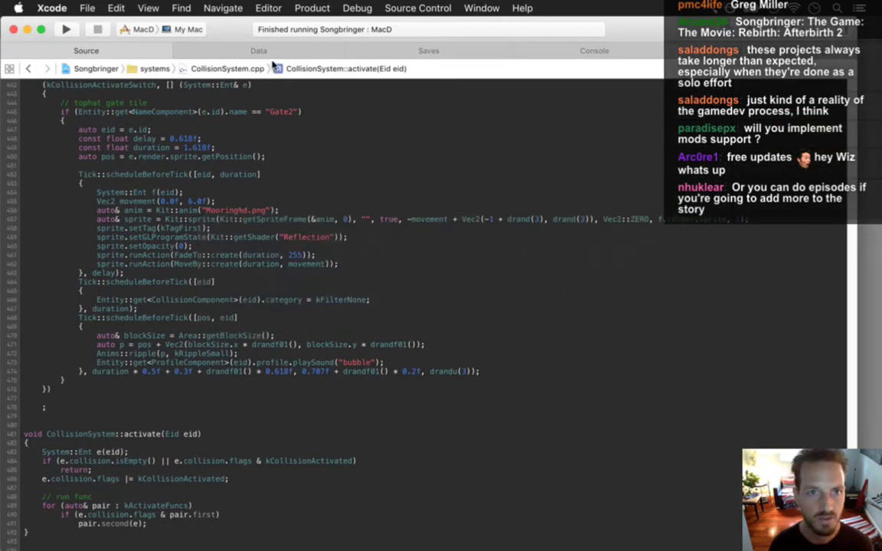
{"action": "key", "text": "ctrl+super+Left"}
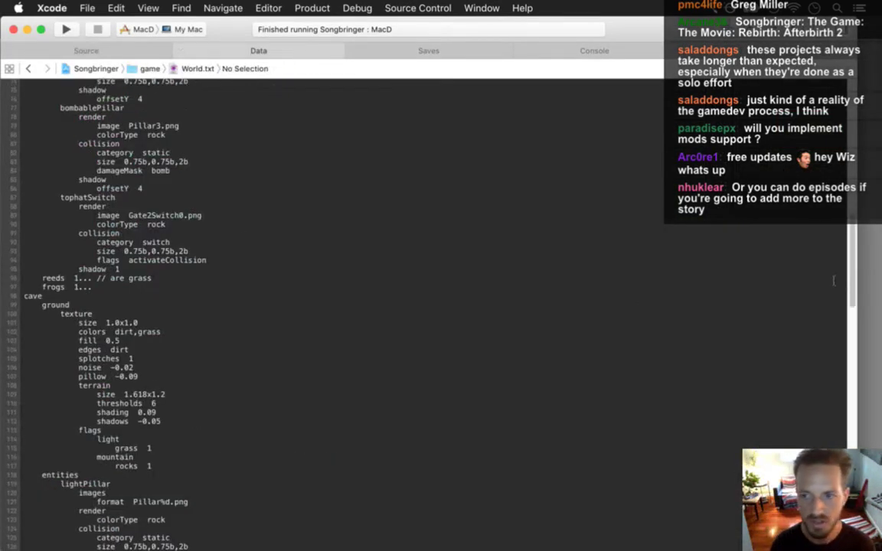
{"action": "scroll", "coordinate": [851, 222], "scroll_direction": "up", "scroll_amount": 10}
{"action": "scroll", "coordinate": [131, 270], "scroll_direction": "down", "scroll_amount": 4}
{"action": "left_click_drag", "start_coordinate": [58, 280], "coordinate": [204, 350]}
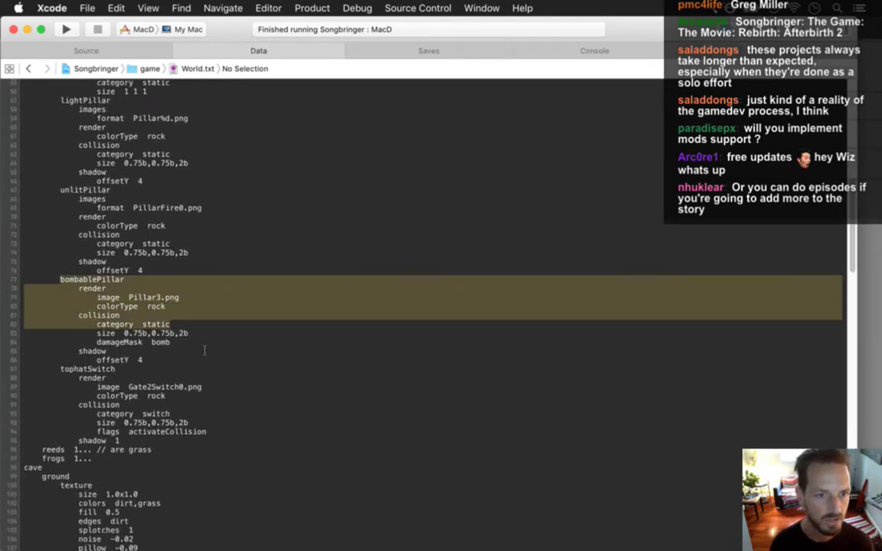
{"action": "left_click_drag", "start_coordinate": [142, 361], "coordinate": [42, 280]}
{"action": "double_click", "coordinate": [154, 297]}
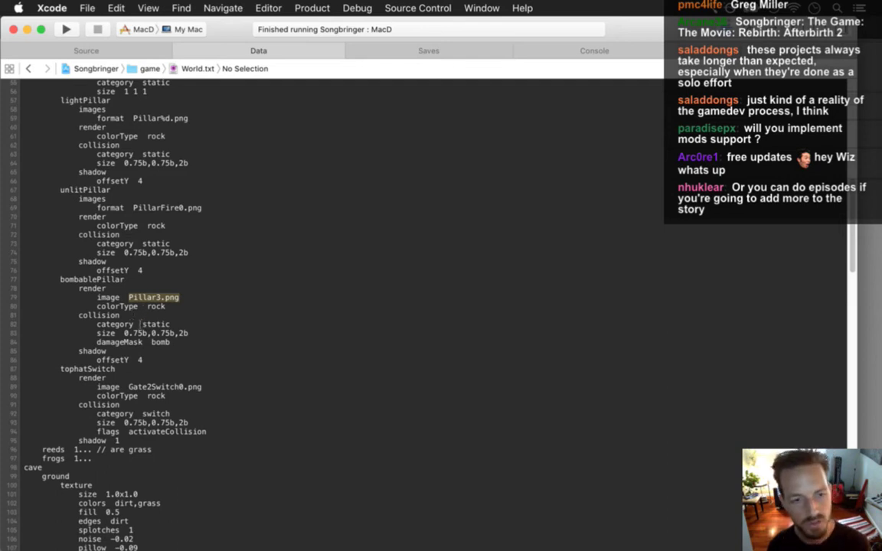
{"action": "left_click", "coordinate": [137, 306]}
{"action": "left_click_drag", "start_coordinate": [98, 307], "coordinate": [151, 349]}
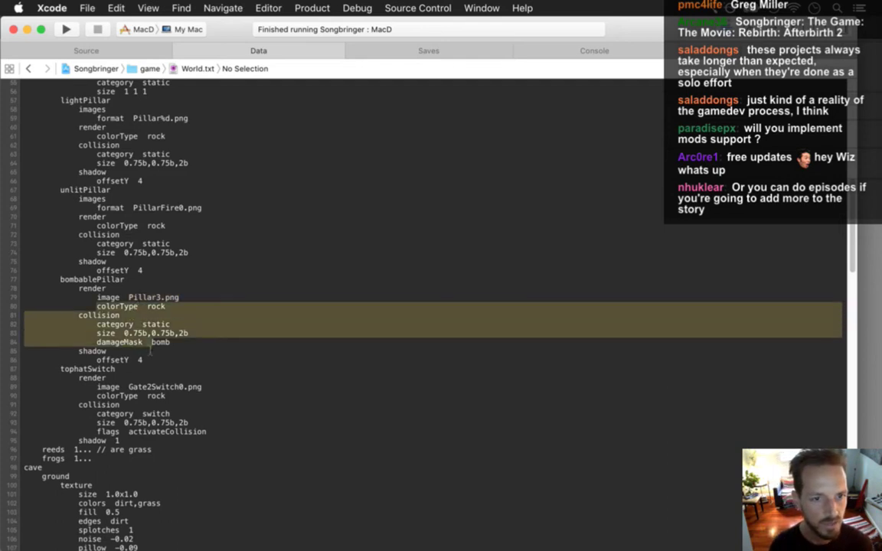
Step: Examine the tophatSwitch entity and the reeds and frogs entries below it in World.txt
{"action": "left_click", "coordinate": [153, 378]}
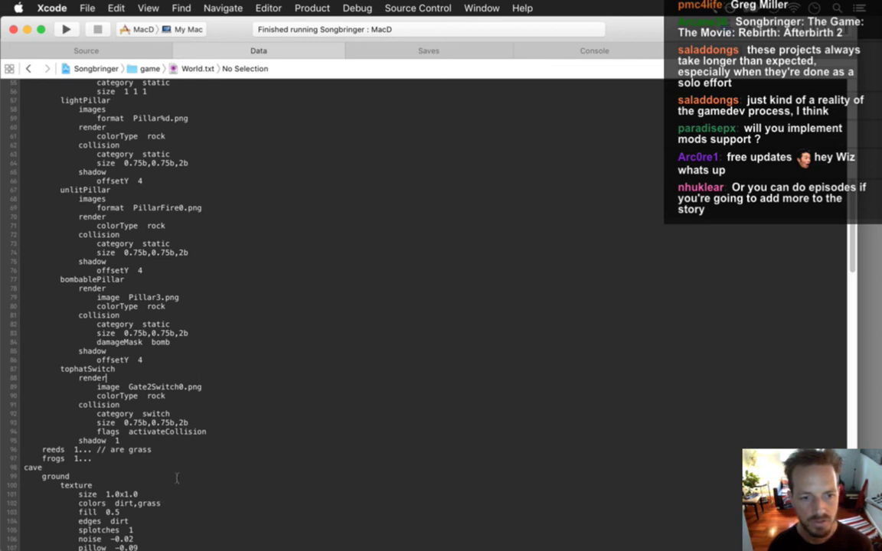
{"action": "left_click_drag", "start_coordinate": [24, 459], "coordinate": [165, 367]}
{"action": "left_click", "coordinate": [165, 367]}
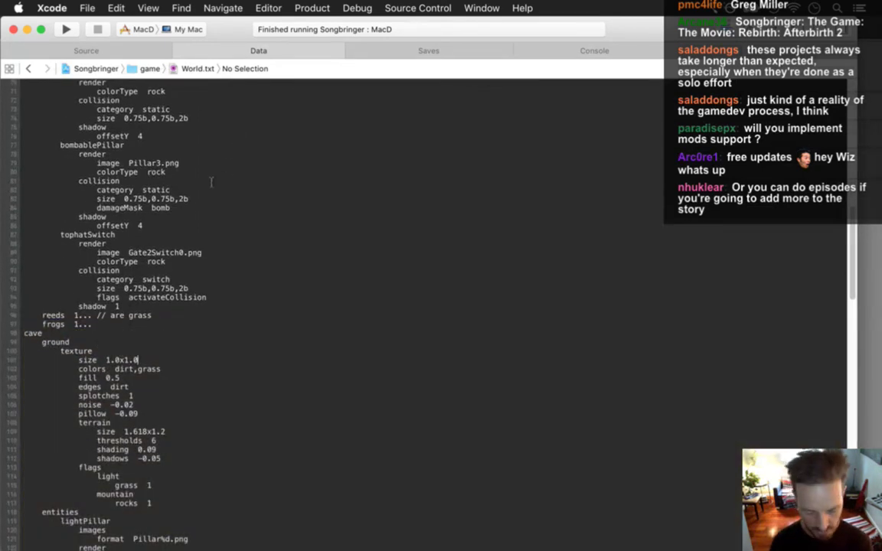
Step: Search the project for "raa" and open the foe data file Raaz.txt
{"action": "key", "text": "super+shift+o"}
{"action": "type", "text": "cosy"}
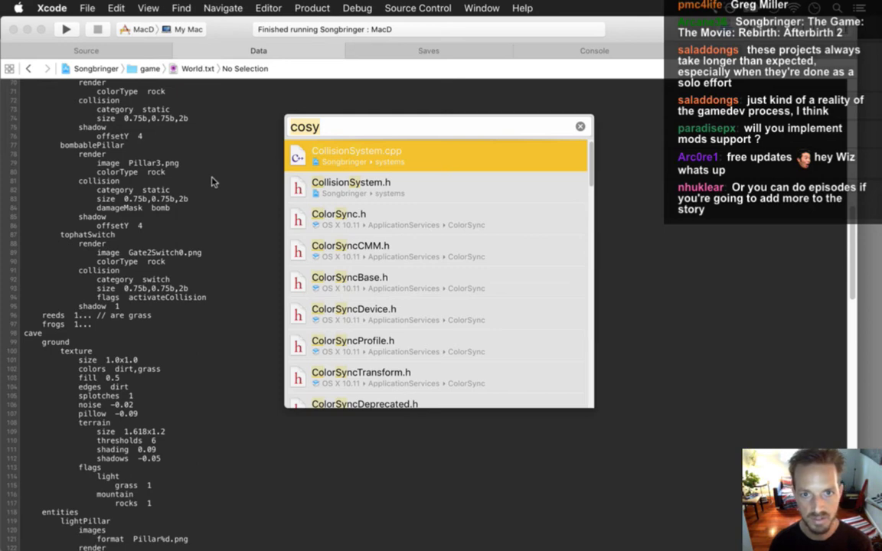
{"action": "key", "text": "BackSpace"}
{"action": "key", "text": "BackSpace"}
{"action": "key", "text": "BackSpace"}
{"action": "key", "text": "BackSpace"}
{"action": "type", "text": "raa"}
{"action": "key", "text": "Return"}
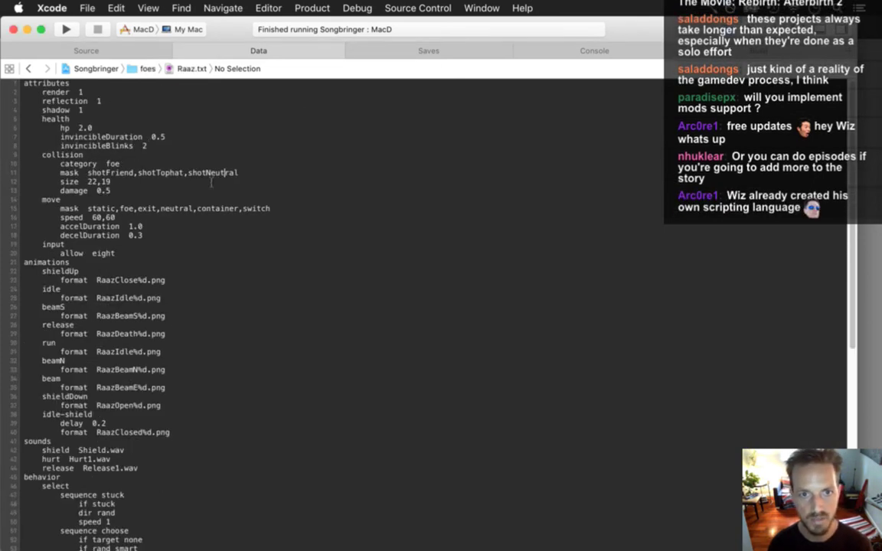
Step: Review the health and collision attributes in Raaz.txt
{"action": "left_click", "coordinate": [212, 181]}
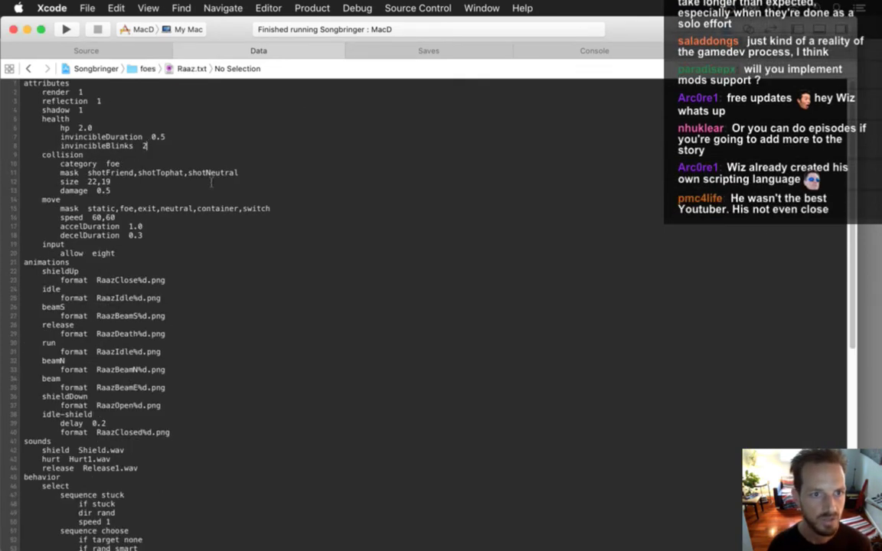
{"action": "key", "text": "super+Left"}
{"action": "key", "text": "shift+Down"}
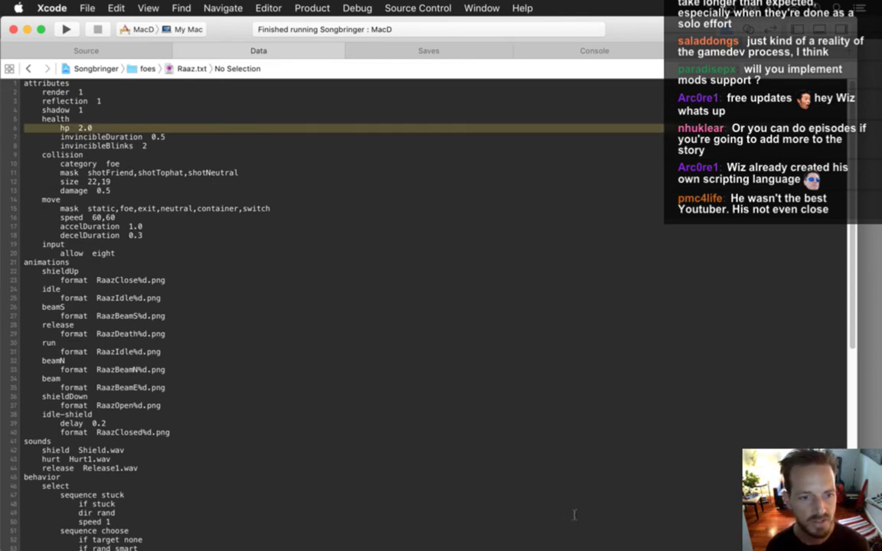
{"action": "left_click", "coordinate": [199, 188]}
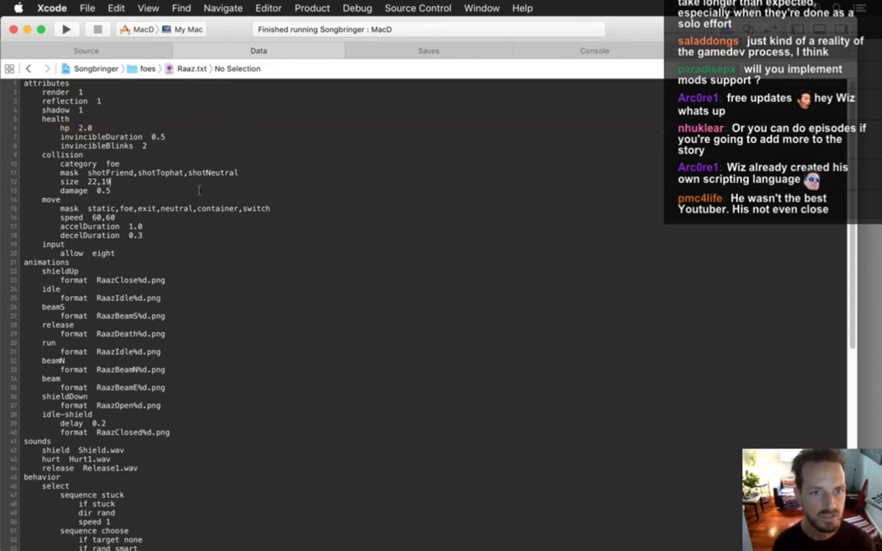
Step: Switch back to Photoshop and paint over the lower-left part of the dark shadow beside the central clump with sampled foliage green
{"action": "left_click", "coordinate": [316, 267]}
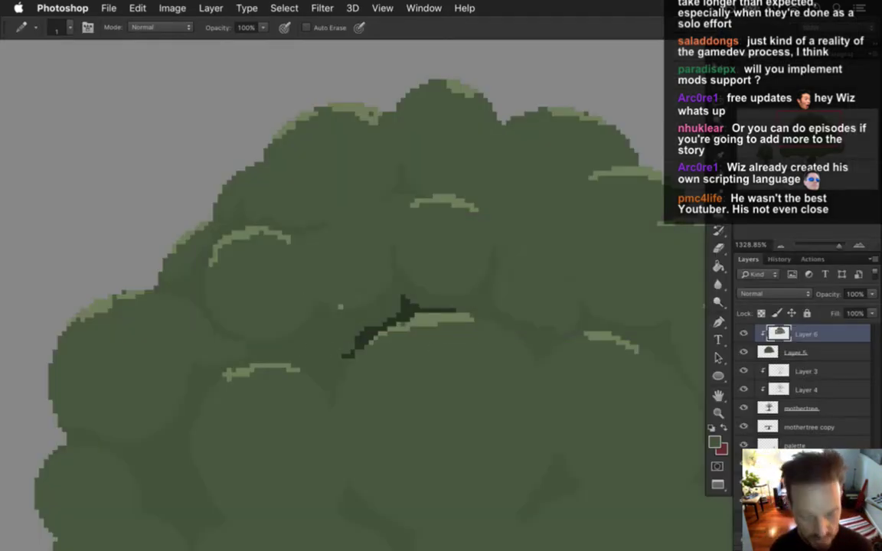
{"action": "left_click", "coordinate": [340, 306], "text": "alt"}
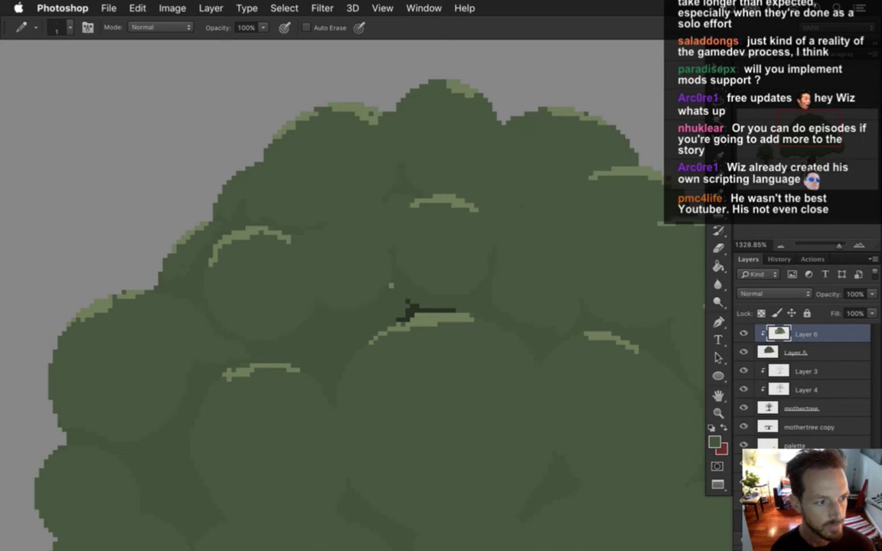
{"action": "left_click_drag", "start_coordinate": [457, 303], "coordinate": [411, 307]}
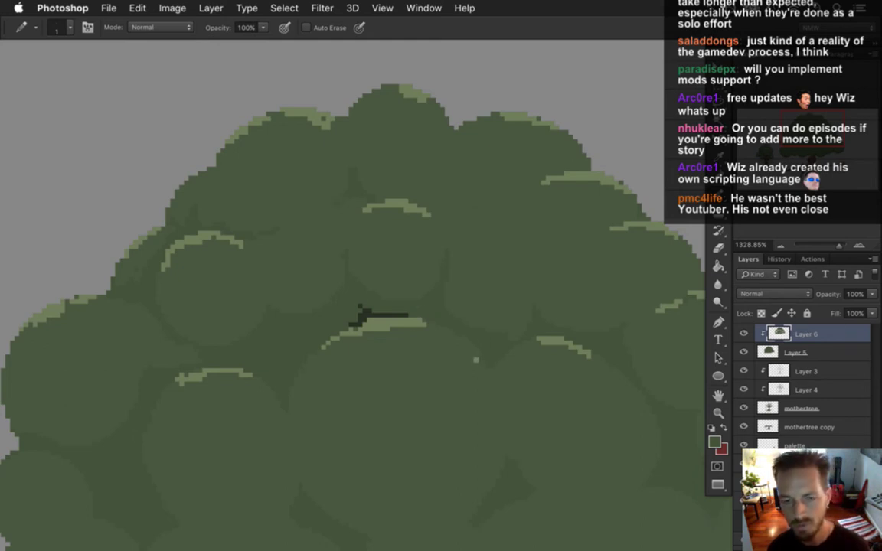
Step: Pencil darker green shading arcs between the upper-right clumps and refine the shaded gaps between the central and lower clumps
{"action": "key", "text": "i"}
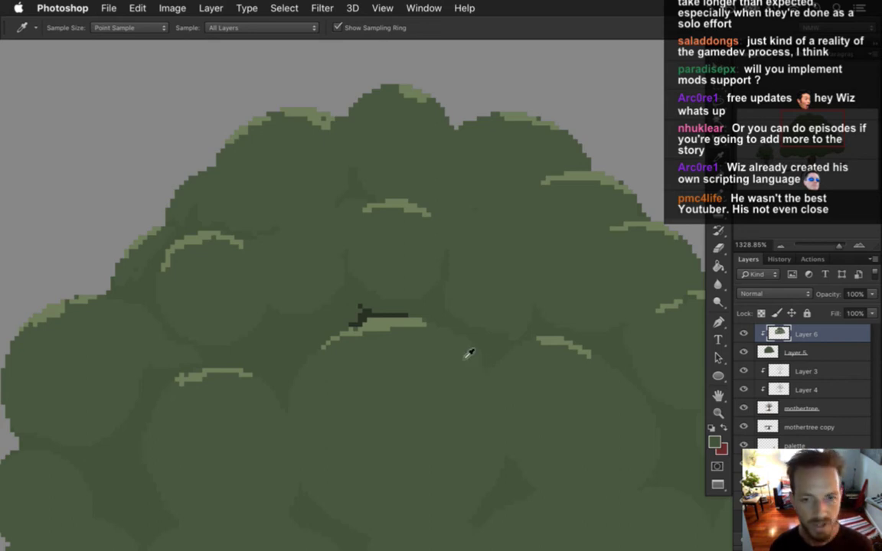
{"action": "left_click_drag", "start_coordinate": [506, 328], "coordinate": [532, 291]}
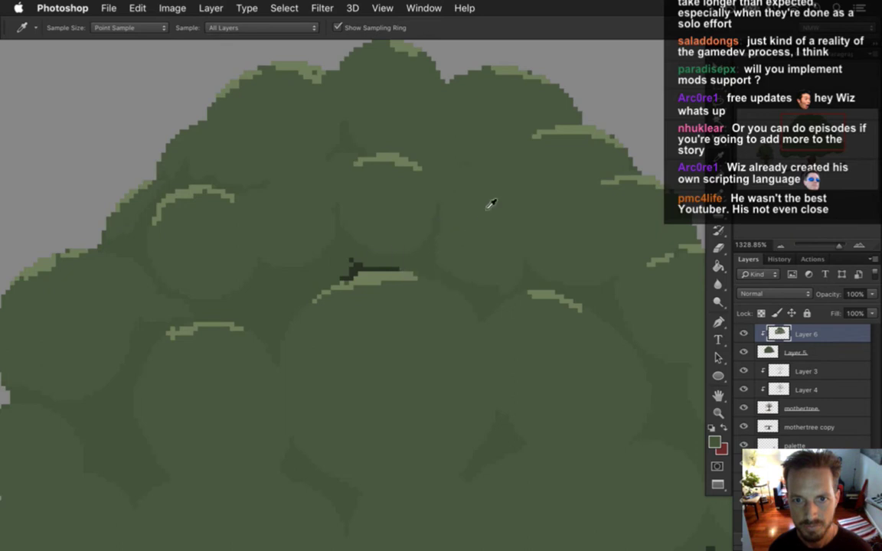
{"action": "key", "text": "b"}
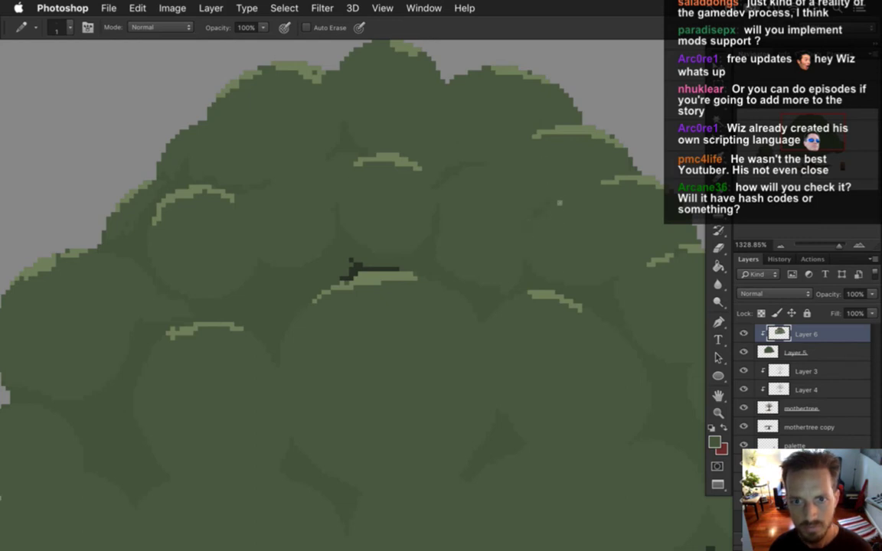
{"action": "left_click_drag", "start_coordinate": [569, 309], "coordinate": [451, 223]}
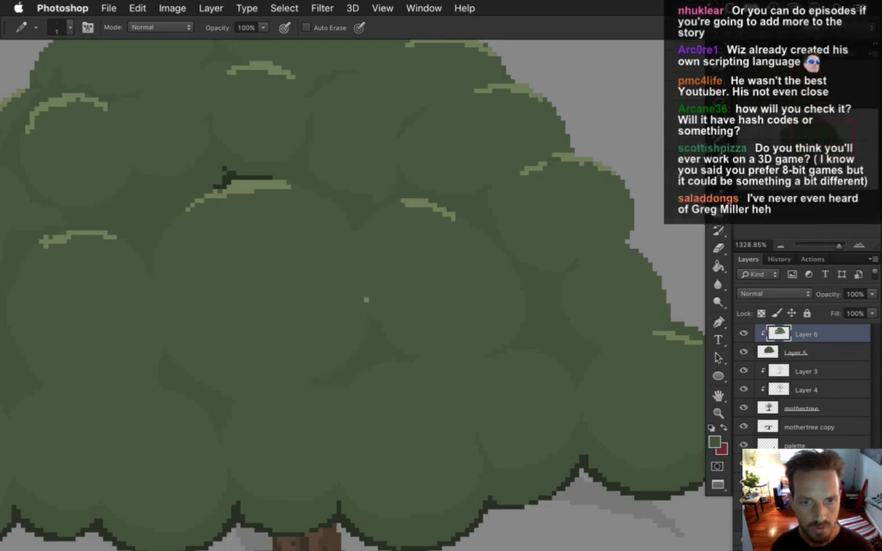
{"action": "left_click_drag", "start_coordinate": [269, 417], "coordinate": [355, 272]}
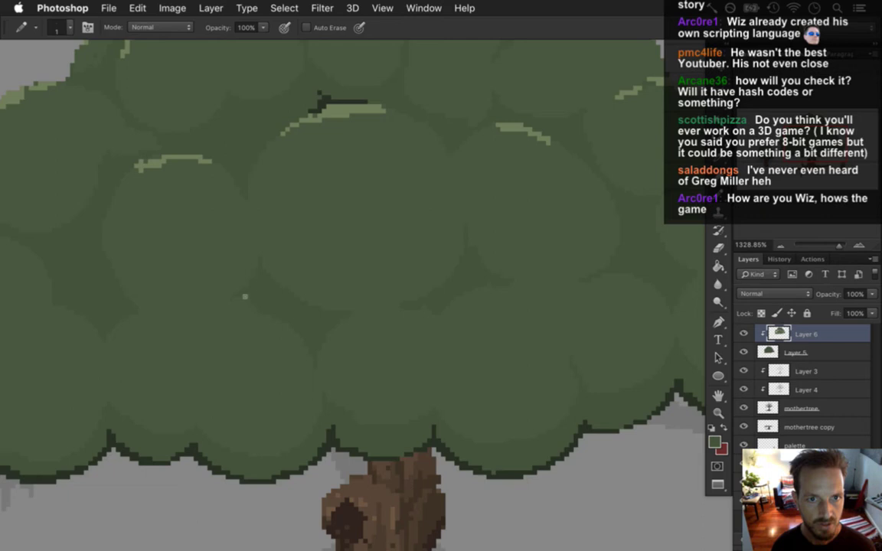
{"action": "left_click_drag", "start_coordinate": [234, 285], "coordinate": [337, 301]}
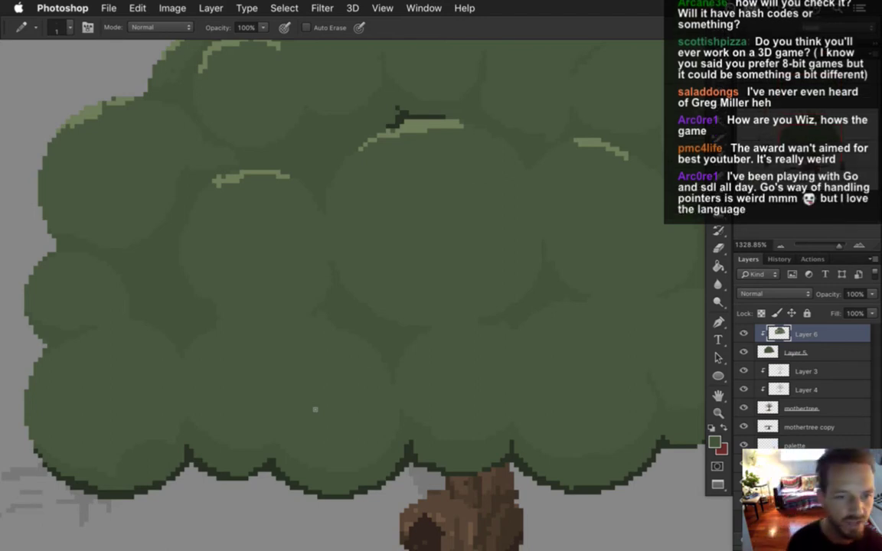
{"action": "left_click_drag", "start_coordinate": [107, 425], "coordinate": [154, 393]}
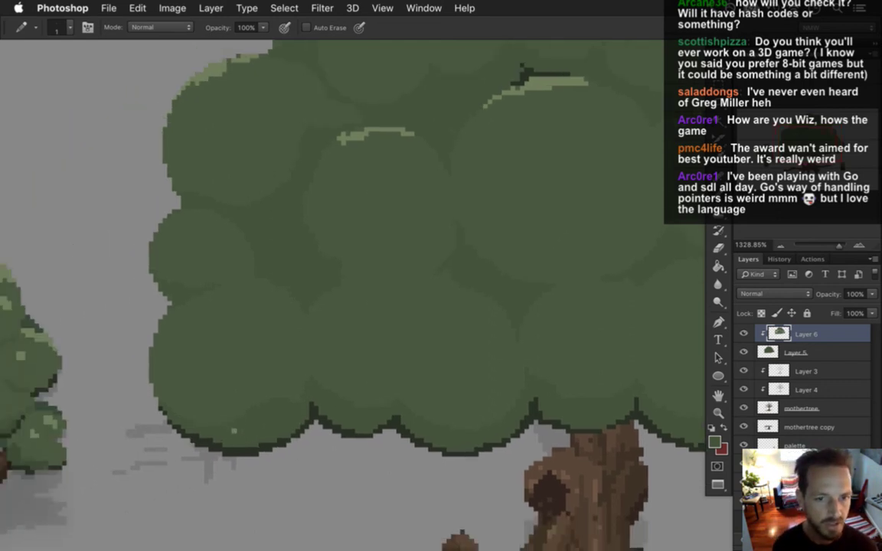
{"action": "left_click_drag", "start_coordinate": [553, 420], "coordinate": [426, 398]}
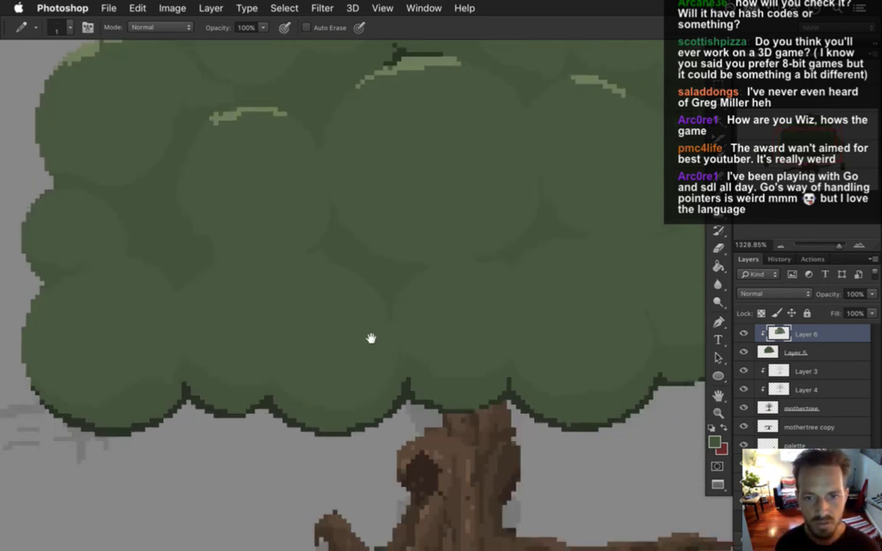
{"action": "scroll", "coordinate": [424, 342], "scroll_direction": "right", "scroll_amount": 5}
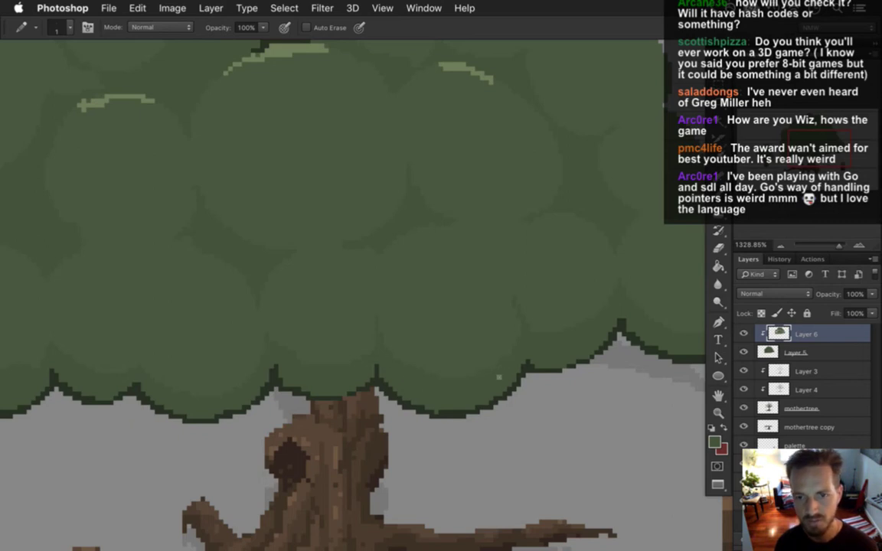
{"action": "left_click_drag", "start_coordinate": [588, 332], "coordinate": [515, 339]}
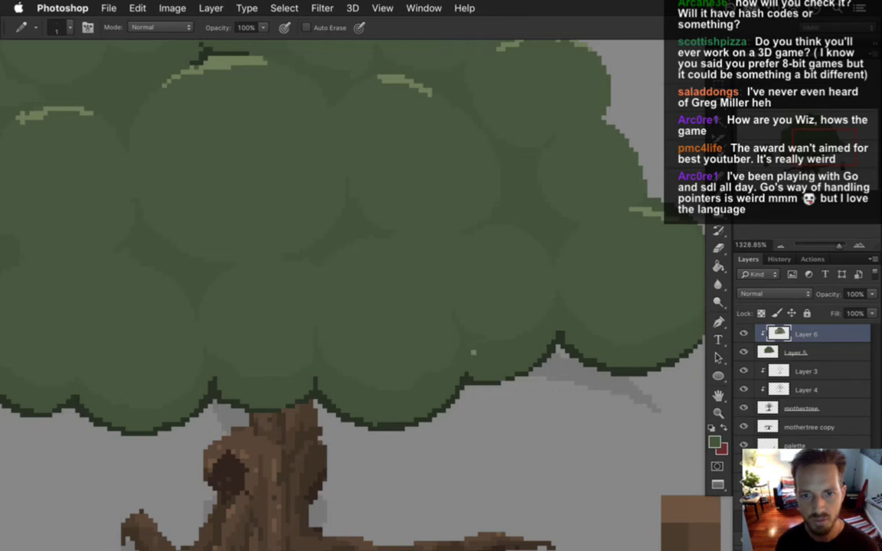
{"action": "left_click_drag", "start_coordinate": [618, 341], "coordinate": [562, 341]}
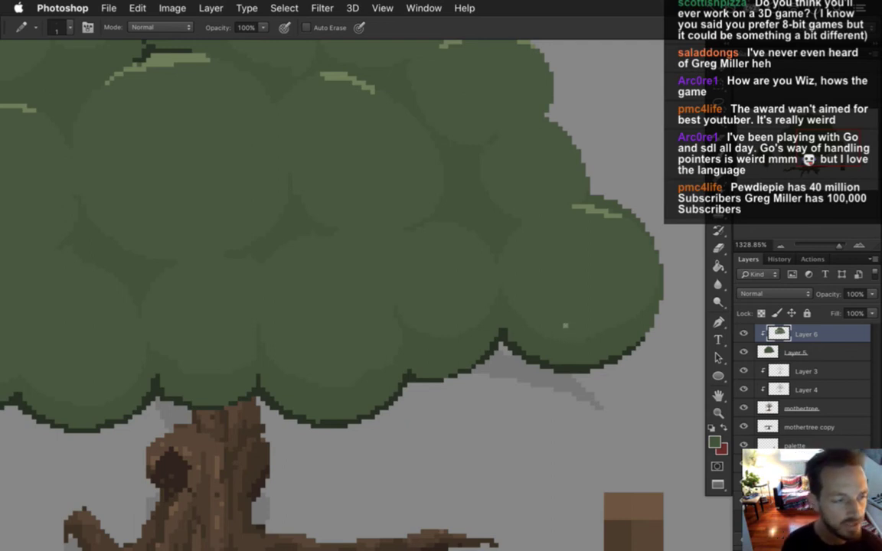
Step: Switch to Xcode, run the Songbringer build and walk the character west to the area with the tree in the pond
{"action": "key", "text": "super+Tab"}
{"action": "key", "text": "super+r"}
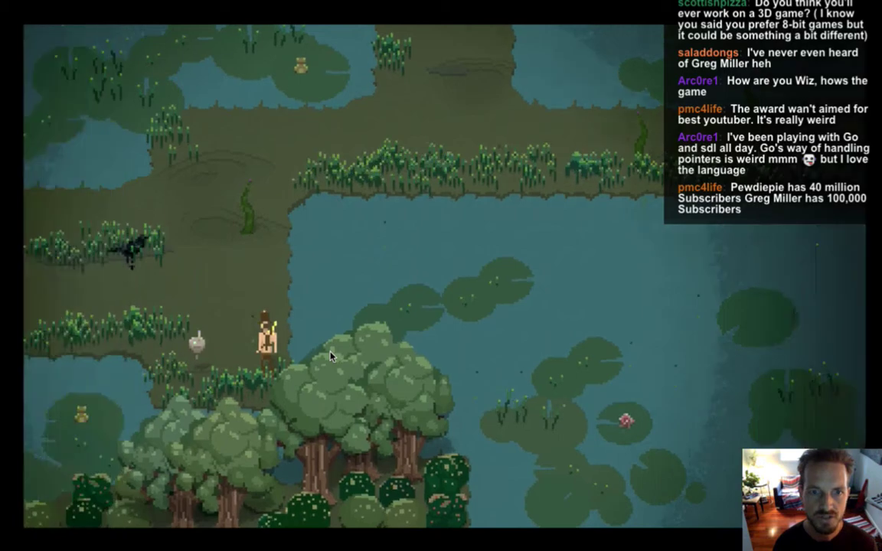
{"action": "key", "text": "Up"}
{"action": "key", "text": "Left"}
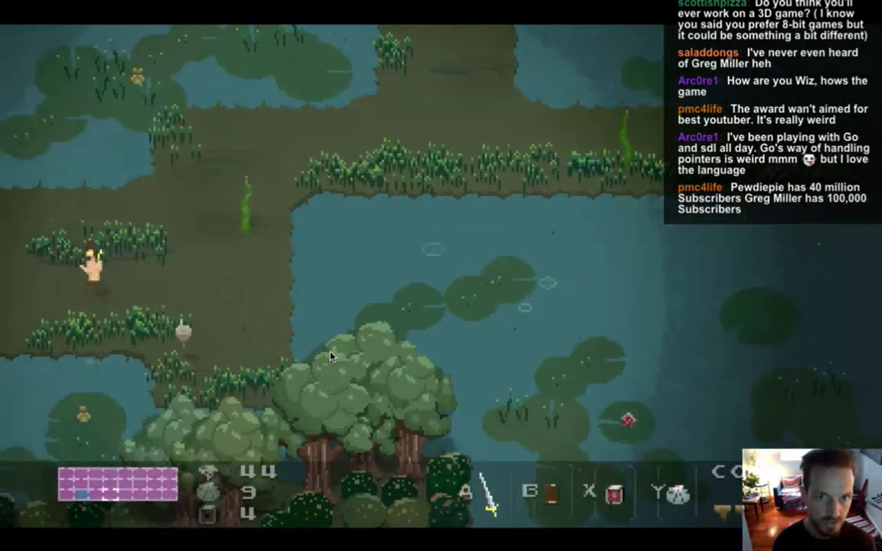
{"action": "key", "text": "Left"}
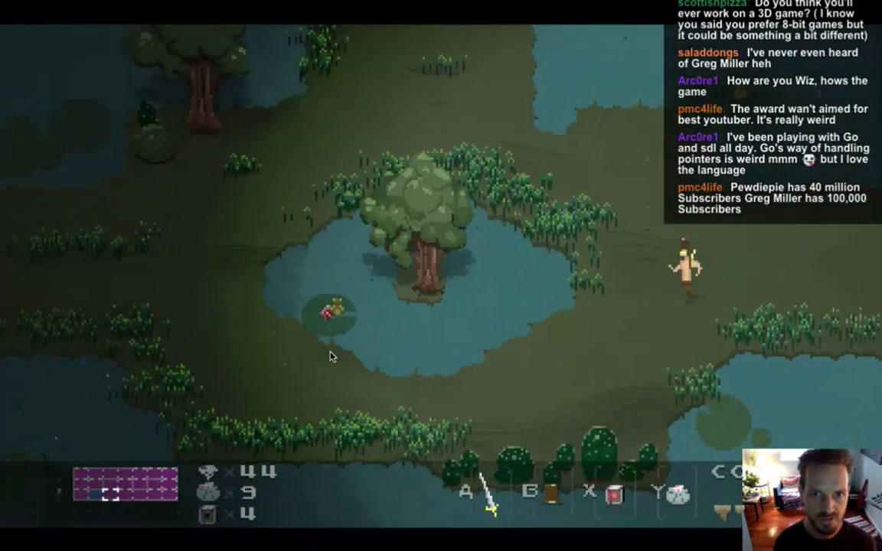
{"action": "key", "text": "Left"}
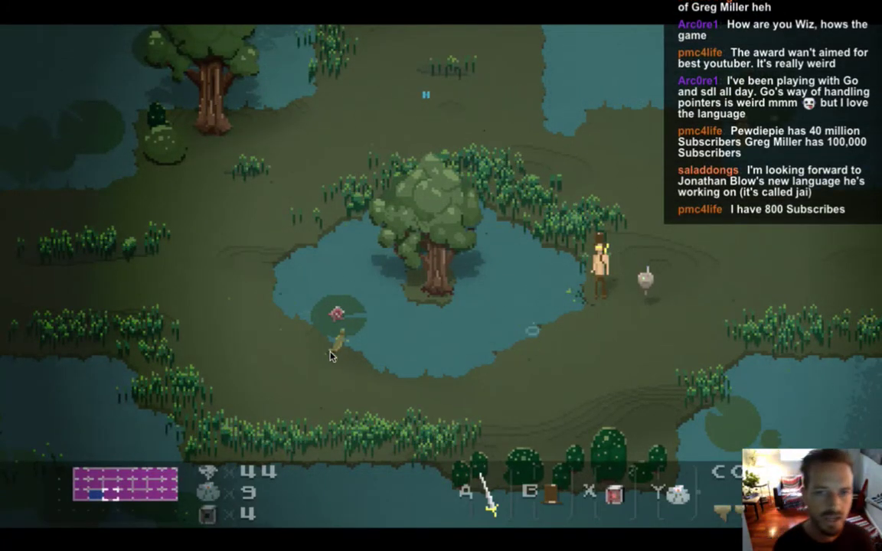
Step: Walk the character around the lower edge of the pond and west into the forest clearing
{"action": "key", "text": "Left"}
{"action": "key", "text": "Down"}
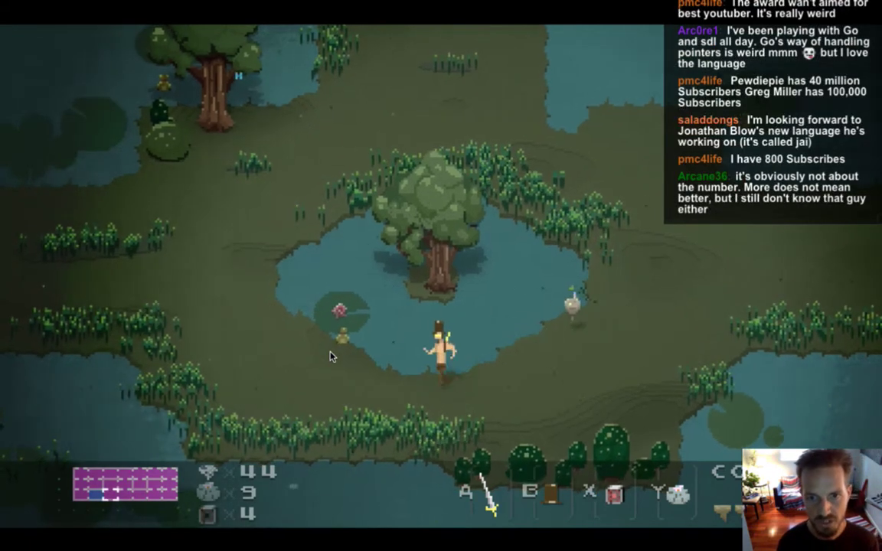
{"action": "key", "text": "Left"}
{"action": "key", "text": "Up"}
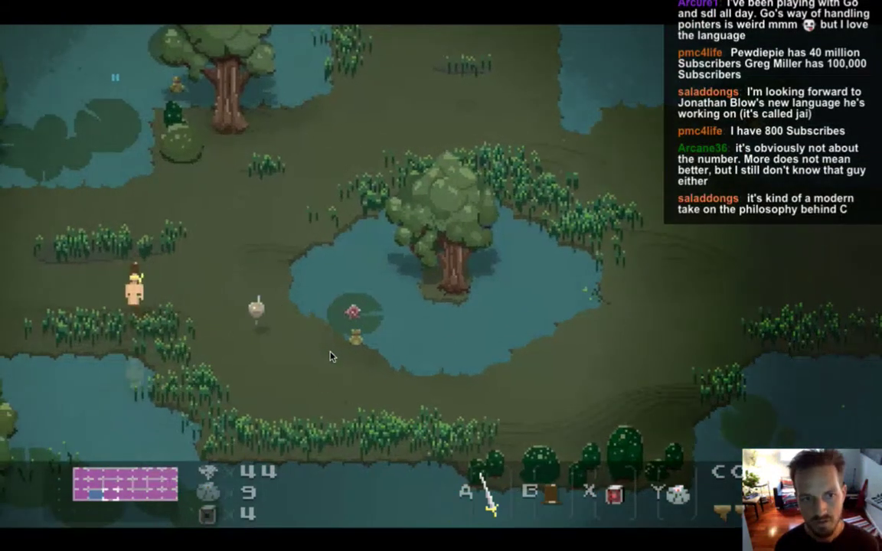
{"action": "key", "text": "Left"}
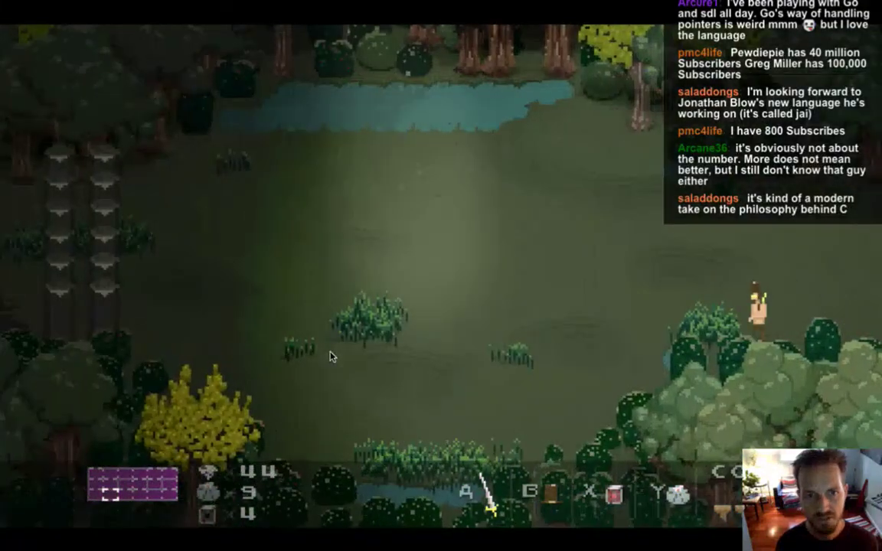
Step: Walk the character back and forth around the forest clearing, crossing the beam of light and the grass below it
{"action": "key", "text": "Left"}
{"action": "key", "text": "Up"}
{"action": "key", "text": "Right"}
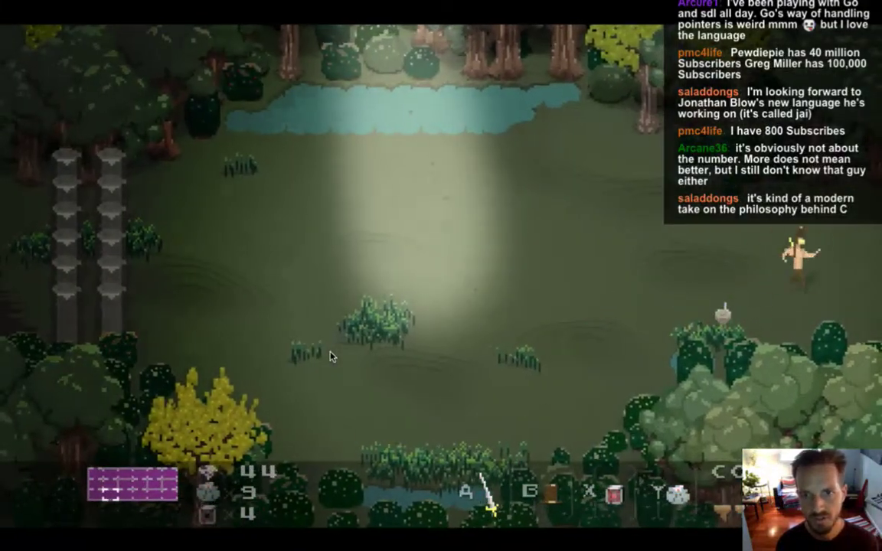
{"action": "key", "text": "Right"}
{"action": "key", "text": "Left"}
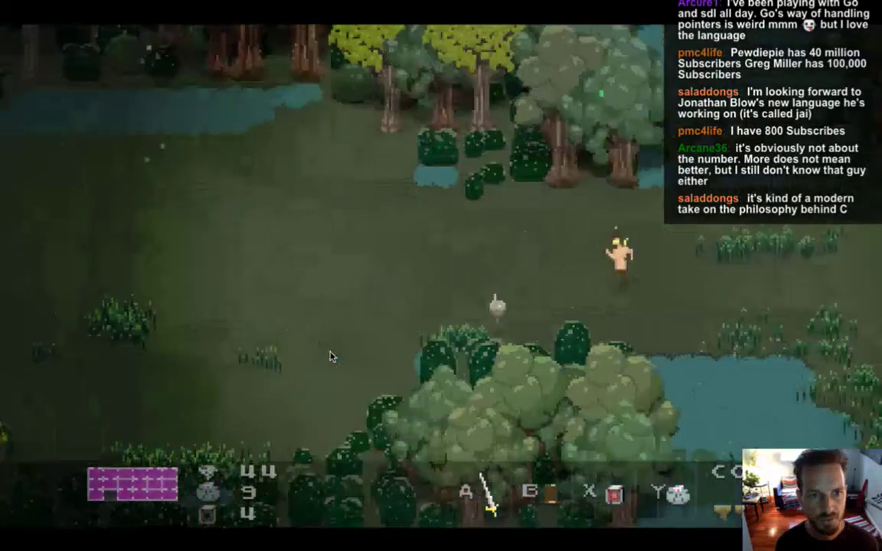
{"action": "key", "text": "Left"}
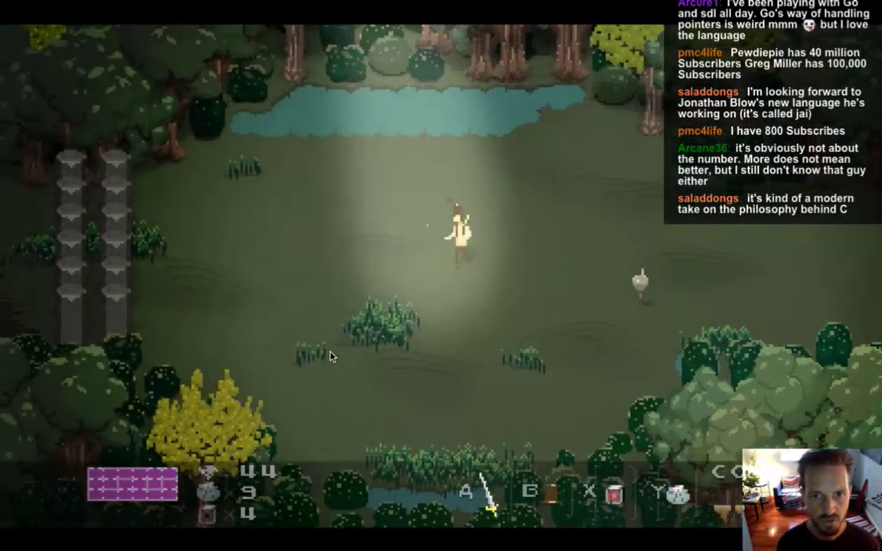
{"action": "key", "text": "Left"}
{"action": "key", "text": "Down"}
{"action": "key", "text": "Right"}
{"action": "key", "text": "Left"}
{"action": "key", "text": "Right"}
{"action": "key", "text": "Down"}
{"action": "key", "text": "Left"}
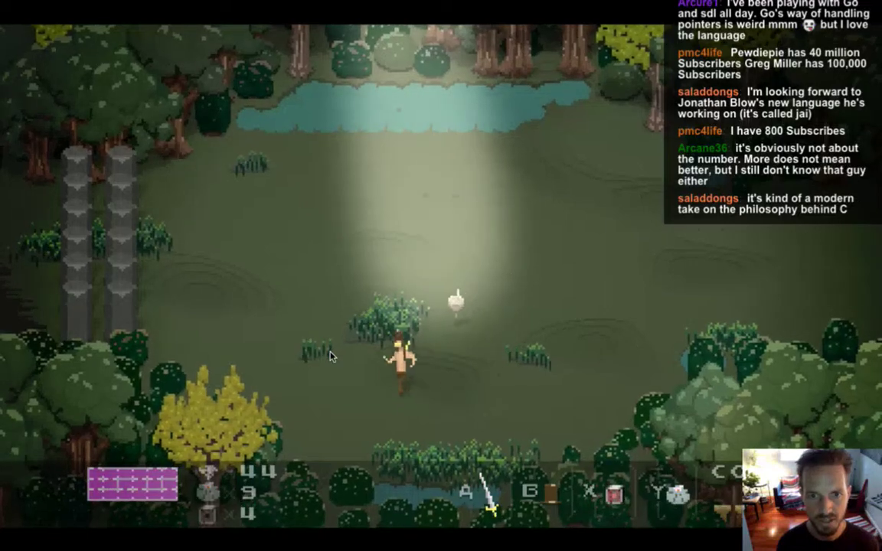
{"action": "key", "text": "Left"}
{"action": "key", "text": "Up"}
{"action": "key", "text": "Right"}
Step: Quit the game, view the CollisionSystem.cpp source in Xcode and switch back to Photoshop
{"action": "key", "text": "super+q"}
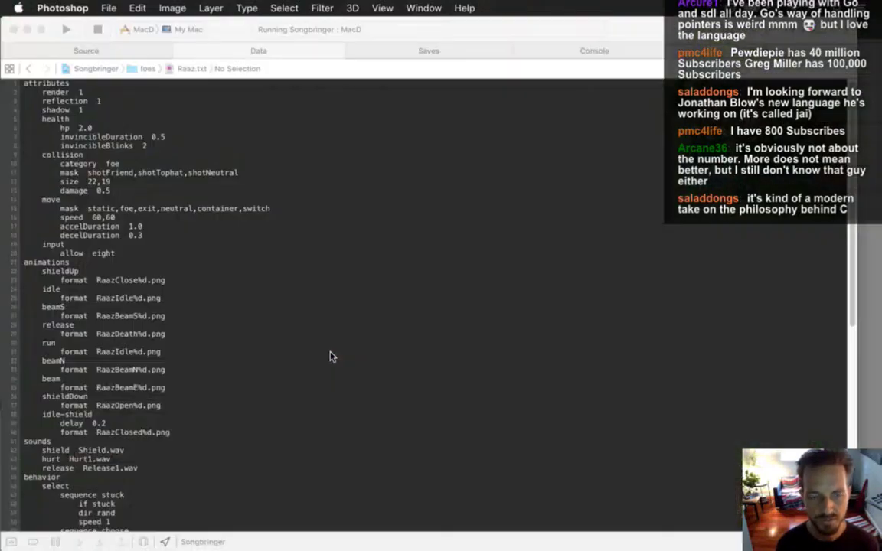
{"action": "key", "text": "ctrl+super+Left"}
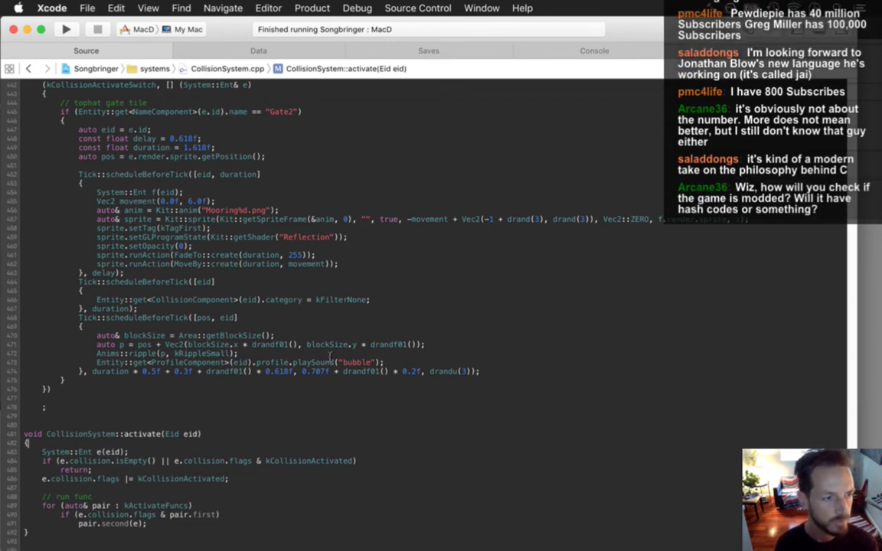
{"action": "key", "text": "super+Tab"}
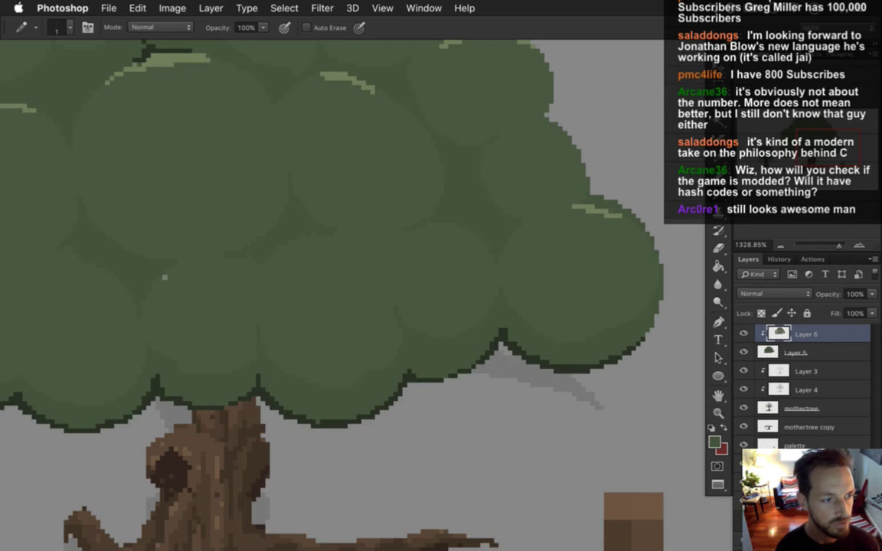
{"action": "left_click_drag", "start_coordinate": [142, 231], "coordinate": [281, 244]}
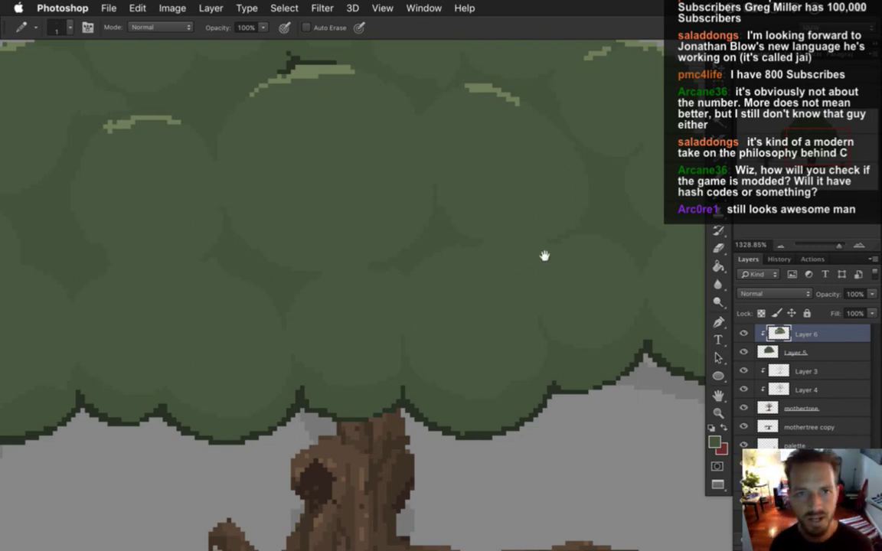
{"action": "left_click_drag", "start_coordinate": [574, 258], "coordinate": [410, 286]}
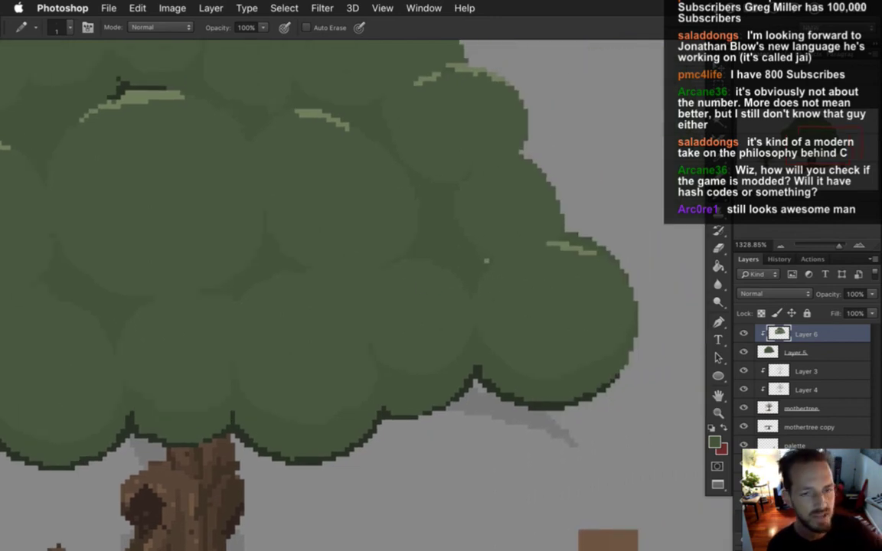
{"action": "key", "text": "super+Tab"}
{"action": "key", "text": "Tab"}
{"action": "key", "text": "super+shift+Tab"}
{"action": "key", "text": "super+shift+Tab"}
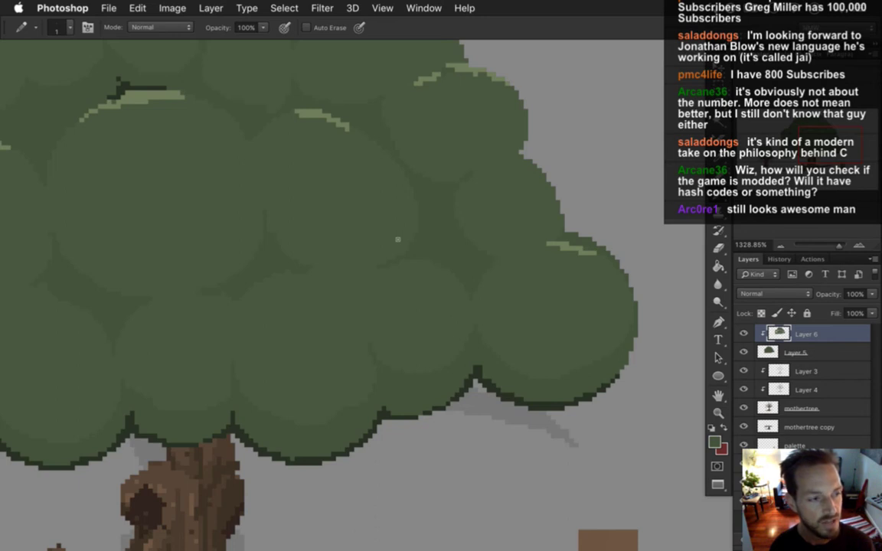
Step: Sample the light highlight green and pencil a short highlight along the top of the small clump above the canopy's lower-right clump
{"action": "key", "text": "i"}
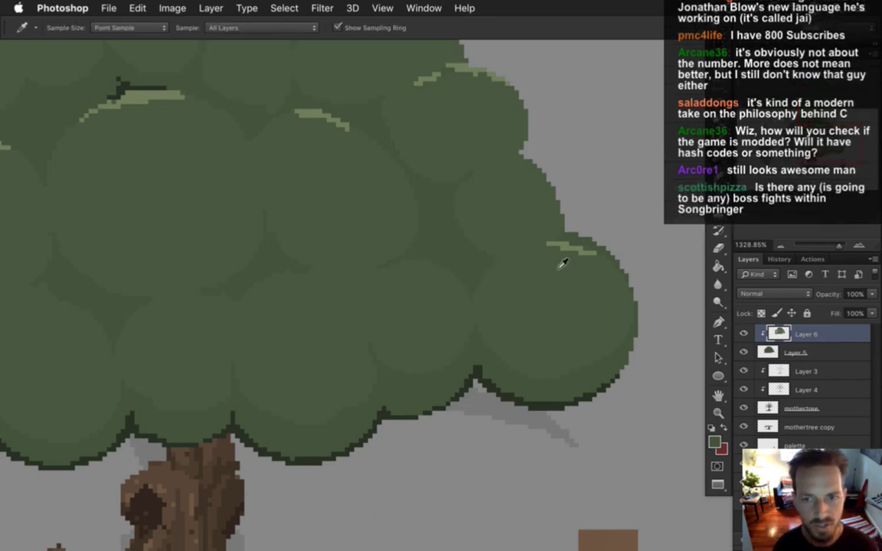
{"action": "left_click", "coordinate": [559, 246]}
{"action": "scroll", "coordinate": [495, 270], "scroll_direction": "down", "scroll_amount": 2}
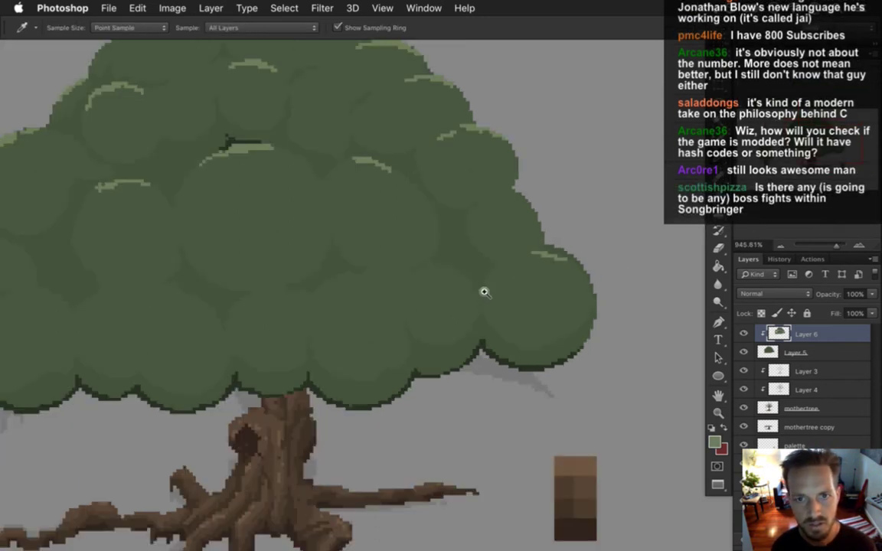
{"action": "scroll", "coordinate": [440, 269], "scroll_direction": "down", "scroll_amount": 2}
{"action": "left_click", "coordinate": [472, 234]}
{"action": "key", "text": "b"}
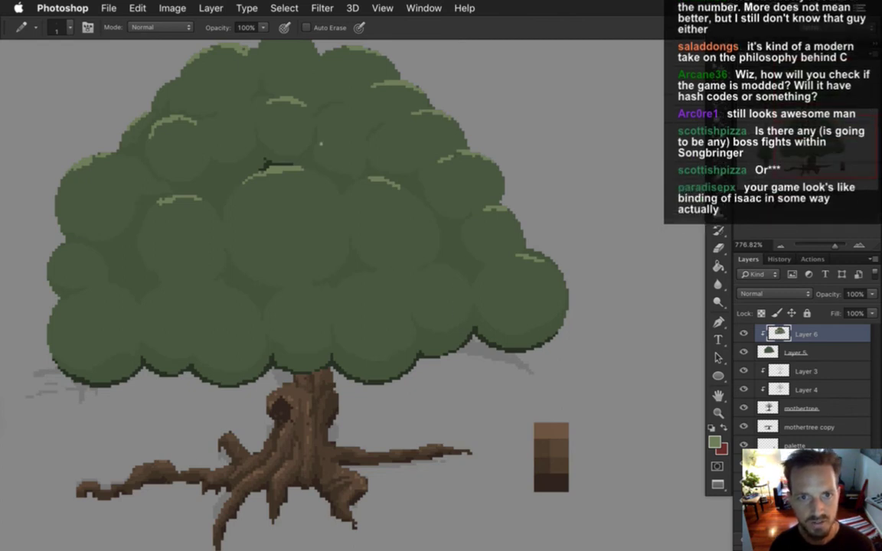
{"action": "left_click_drag", "start_coordinate": [310, 173], "coordinate": [383, 211]}
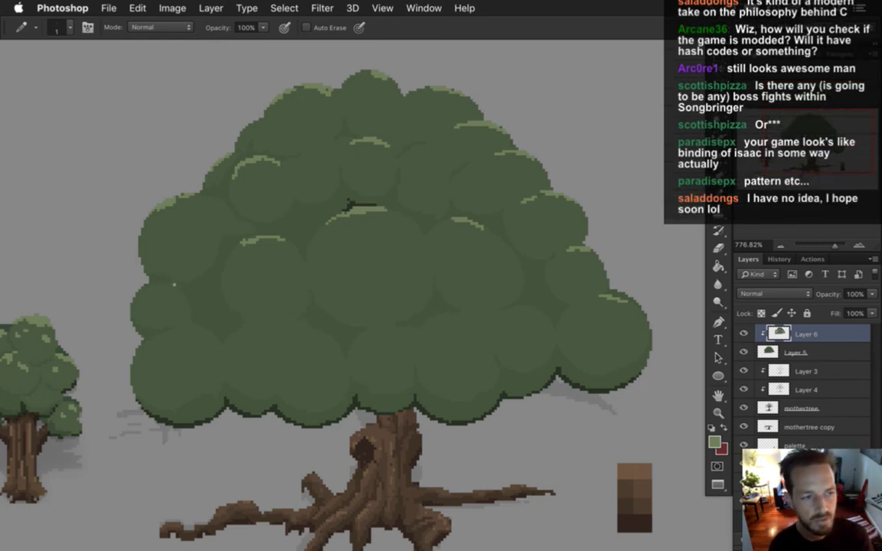
Step: Switch to Xcode, highlight the attributes and animations in Raaz.txt and look through the list of foe data files
{"action": "key", "text": "super+Tab"}
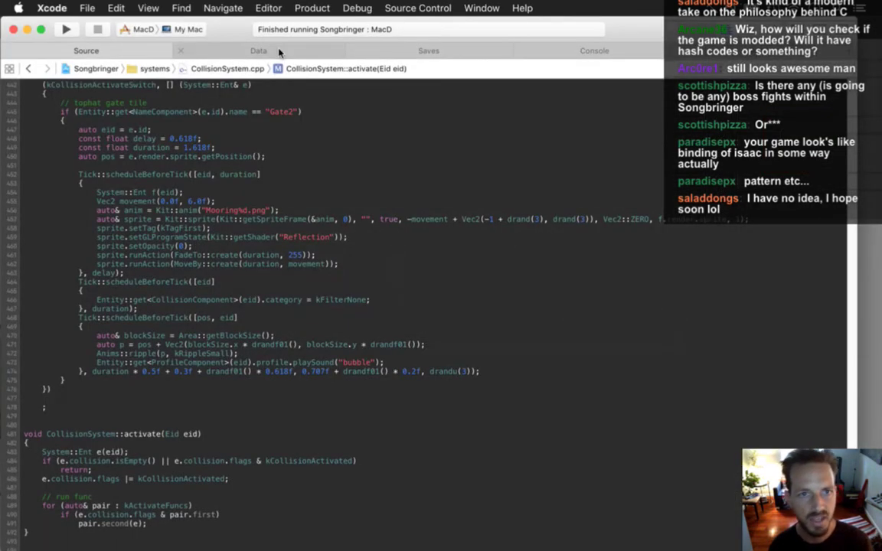
{"action": "left_click", "coordinate": [280, 53]}
{"action": "left_click_drag", "start_coordinate": [38, 90], "coordinate": [290, 447]}
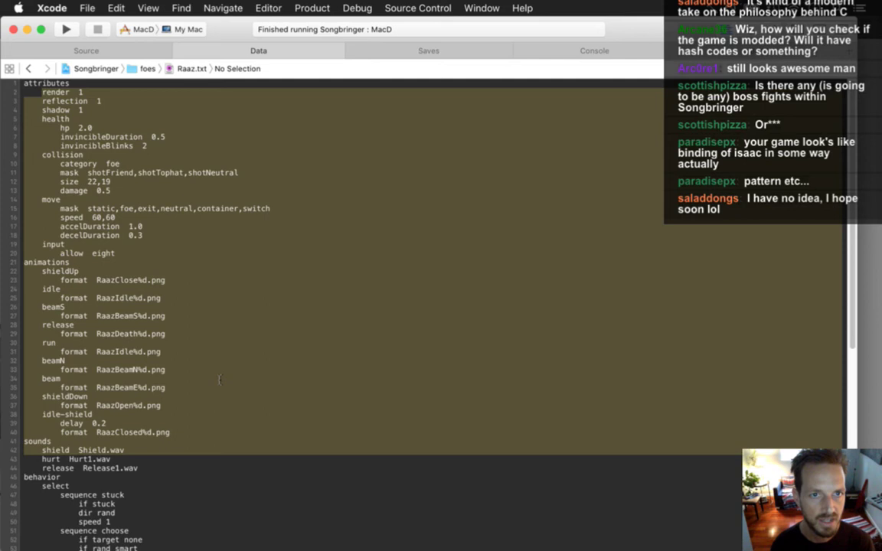
{"action": "left_click", "coordinate": [191, 68]}
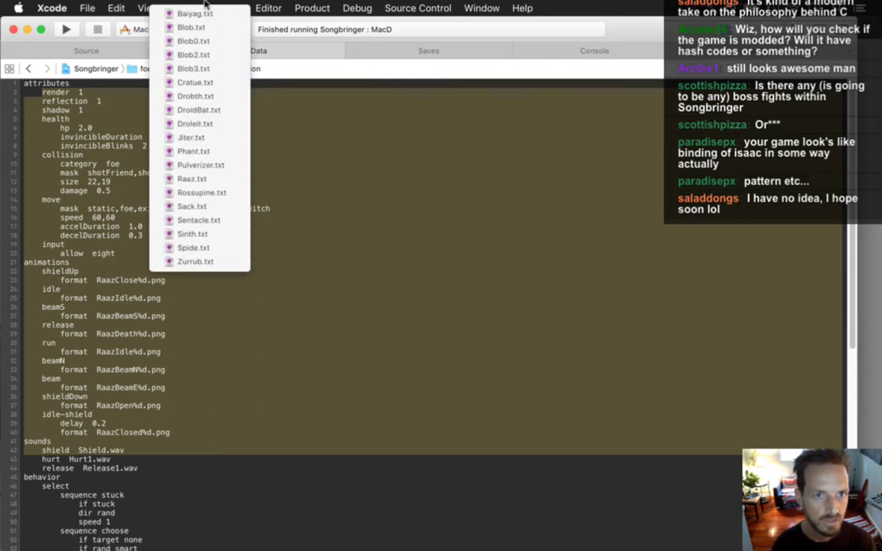
{"action": "left_click", "coordinate": [184, 179]}
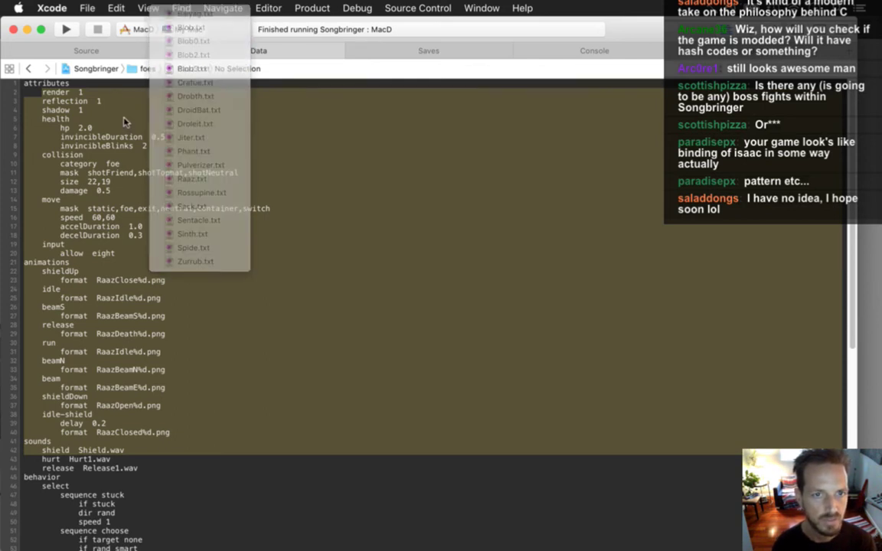
Step: Look through the Songbringer project's folder list, clear the text selection and return to the CollisionSystem.cpp source
{"action": "left_click", "coordinate": [149, 72]}
{"action": "mouse_move", "coordinate": [183, 116]}
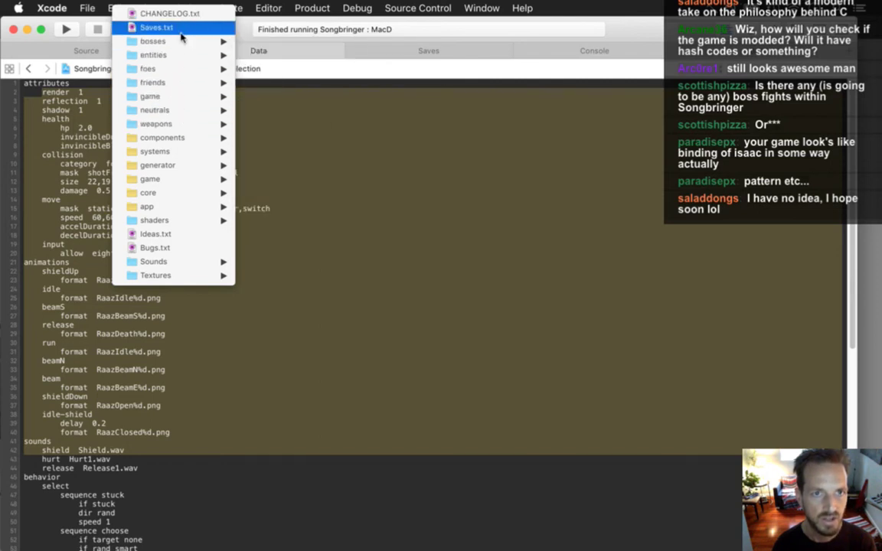
{"action": "left_click", "coordinate": [91, 112]}
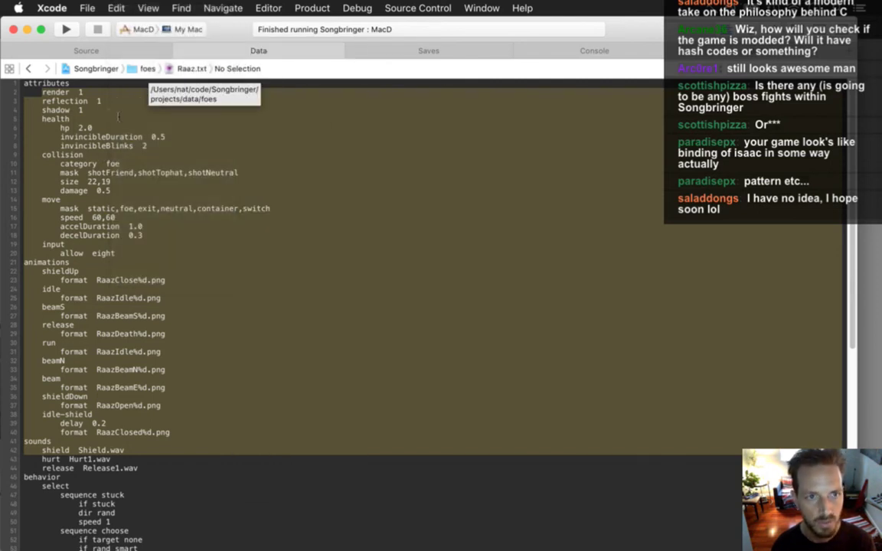
{"action": "left_click", "coordinate": [130, 115]}
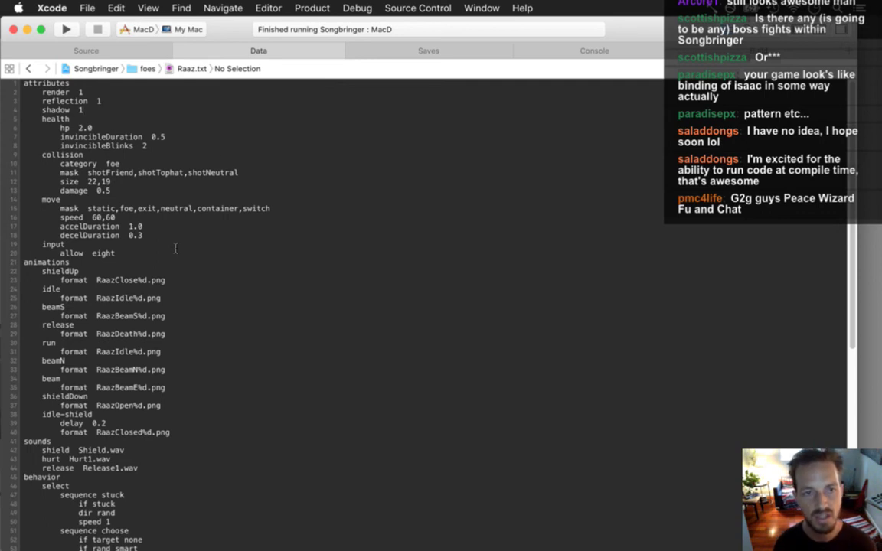
{"action": "left_click", "coordinate": [132, 51]}
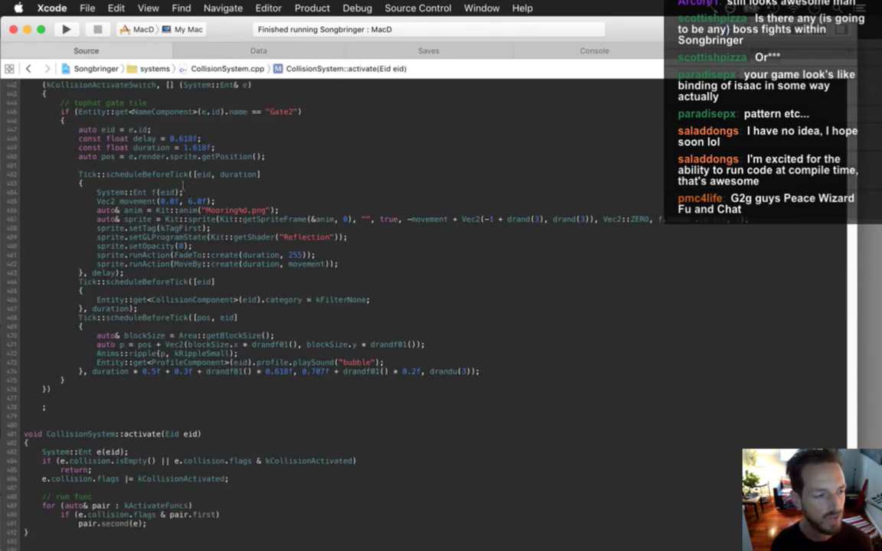
Step: Switch to Xcode, set the p value in Saves.txt to 1 and save the file
{"action": "key", "text": "super+Tab"}
{"action": "key", "text": "super+Tab"}
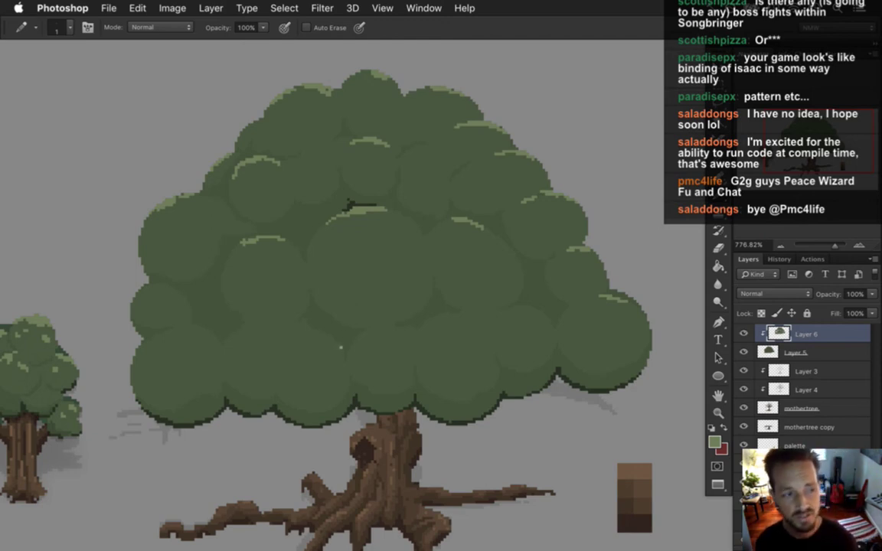
{"action": "key", "text": "super+Tab"}
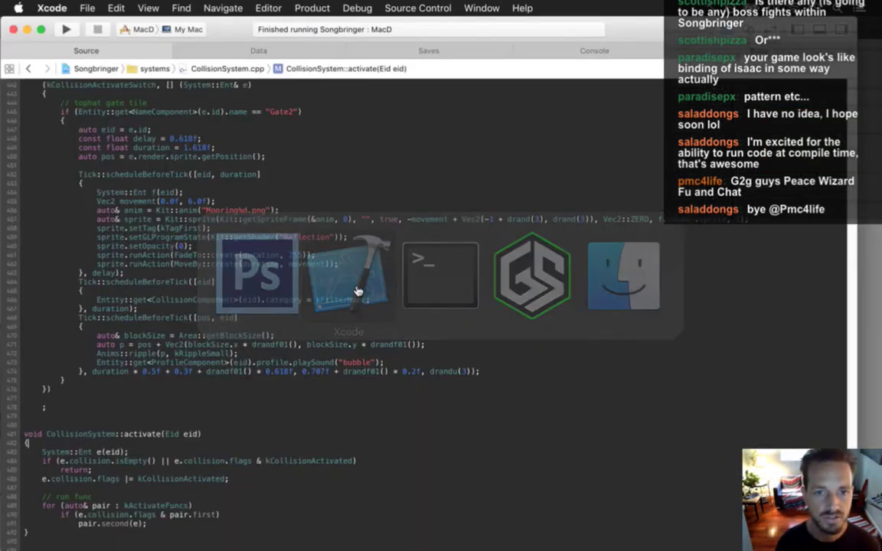
{"action": "left_click", "coordinate": [446, 46]}
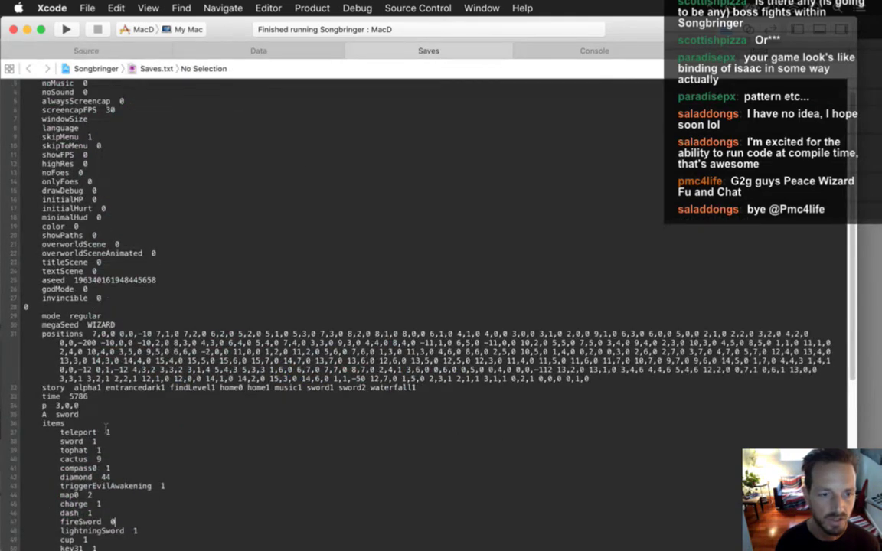
{"action": "left_click_drag", "start_coordinate": [48, 405], "coordinate": [78, 405]}
{"action": "type", "text": "1"}
{"action": "key", "text": "super+s"}
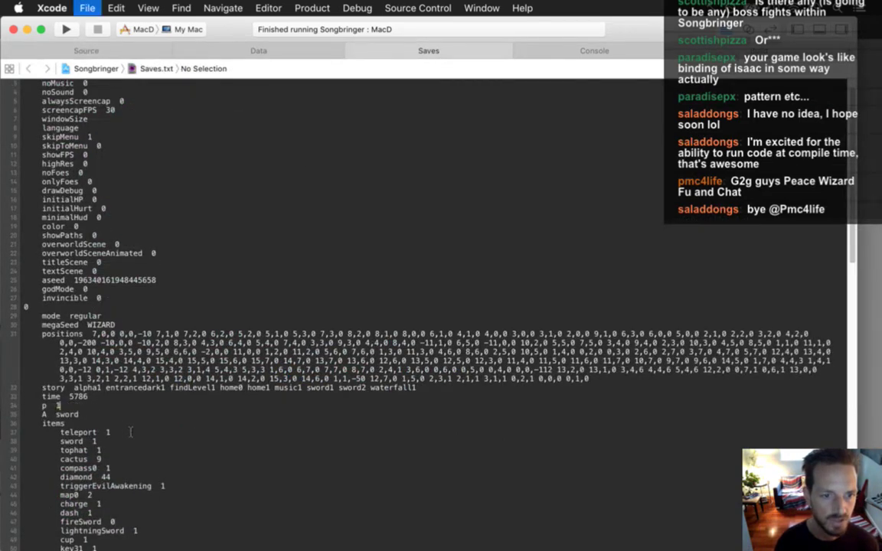
Step: Run Songbringer and walk the hero south from the starting chamber into the pool room
{"action": "key", "text": "super+r"}
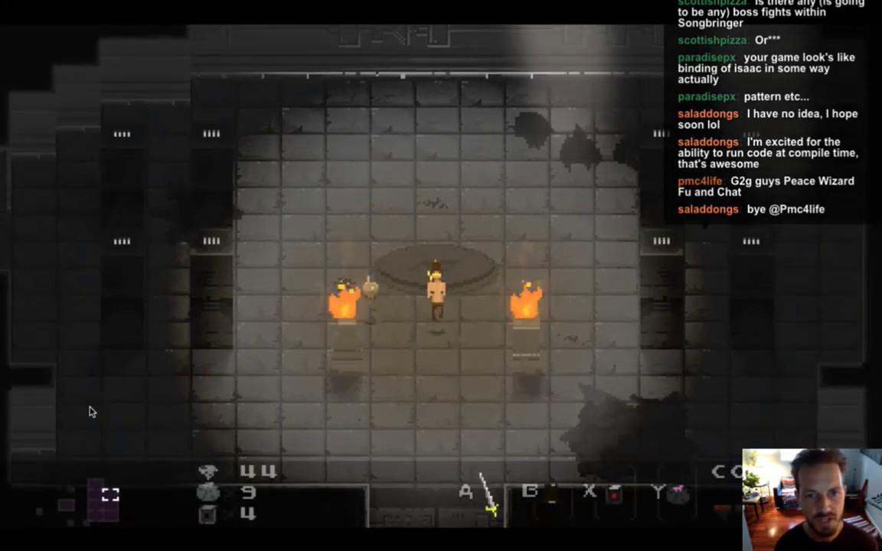
{"action": "key", "text": "Down"}
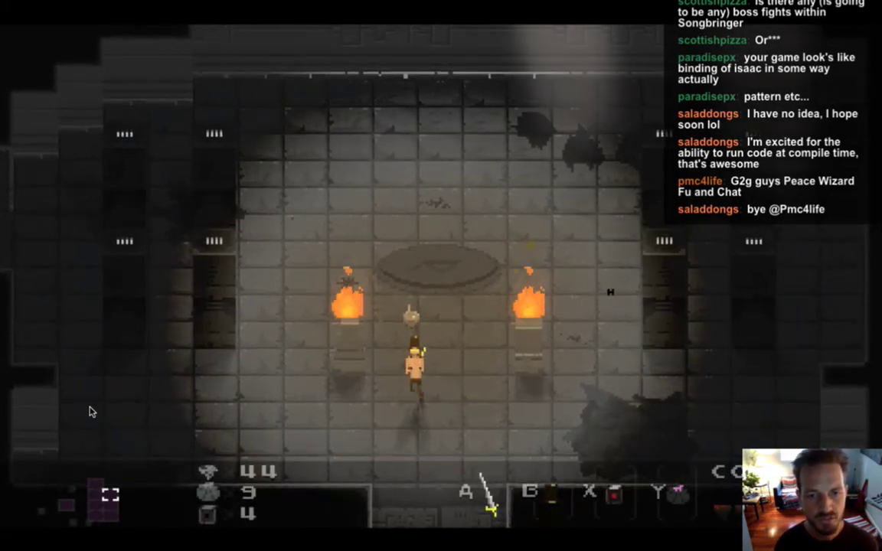
{"action": "key", "text": "Down"}
{"action": "key", "text": "Down"}
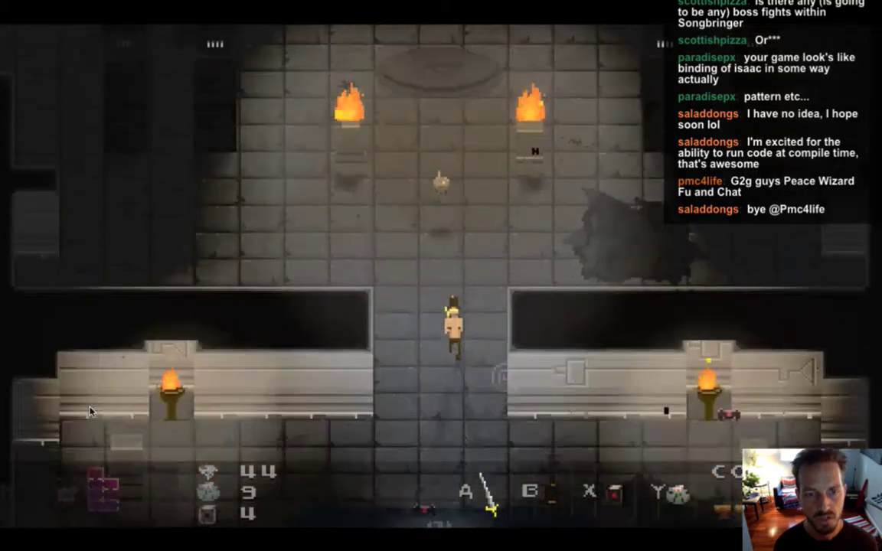
{"action": "key", "text": "x"}
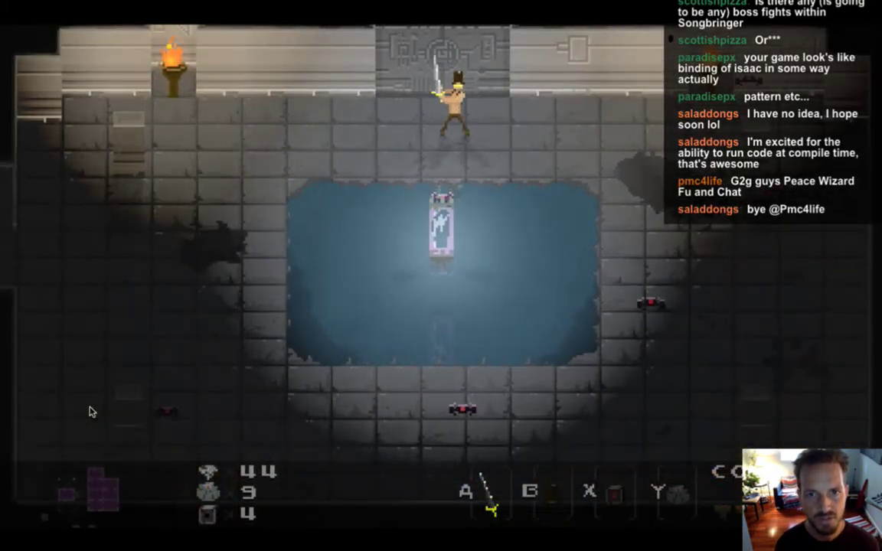
Step: Fight the flying drones with the sword while moving along the east side of the pool
{"action": "key", "text": "Down"}
{"action": "key", "text": "Right"}
{"action": "key", "text": "Right"}
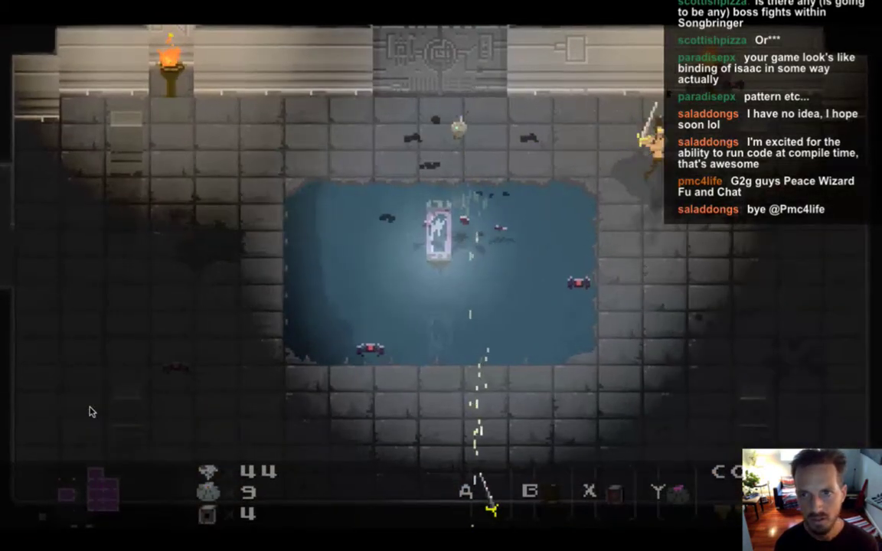
{"action": "key", "text": "Up"}
{"action": "key", "text": "Down"}
{"action": "key", "text": "Up"}
{"action": "key", "text": "Left"}
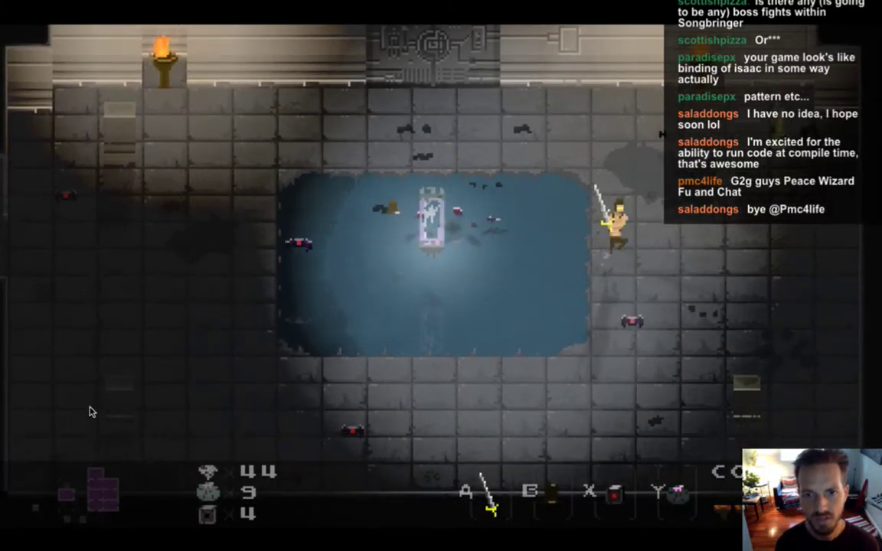
{"action": "key", "text": "Down"}
{"action": "key", "text": "Right"}
{"action": "key", "text": "x"}
{"action": "key", "text": "Left"}
{"action": "key", "text": "Up"}
{"action": "key", "text": "x"}
{"action": "key", "text": "Down"}
{"action": "key", "text": "Right"}
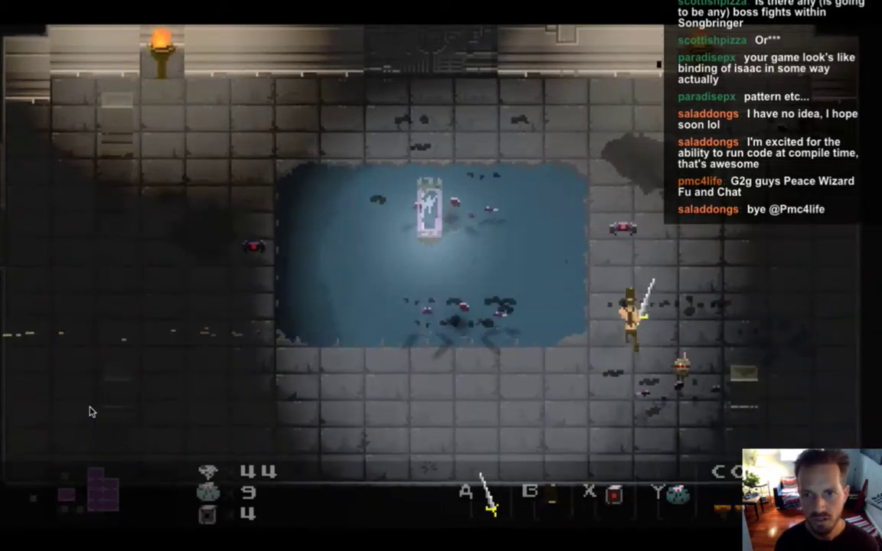
Step: Move the hero around the south side of the pool and through the west doorway into the next room
{"action": "key", "text": "Down"}
{"action": "key", "text": "Left"}
{"action": "key", "text": "Left"}
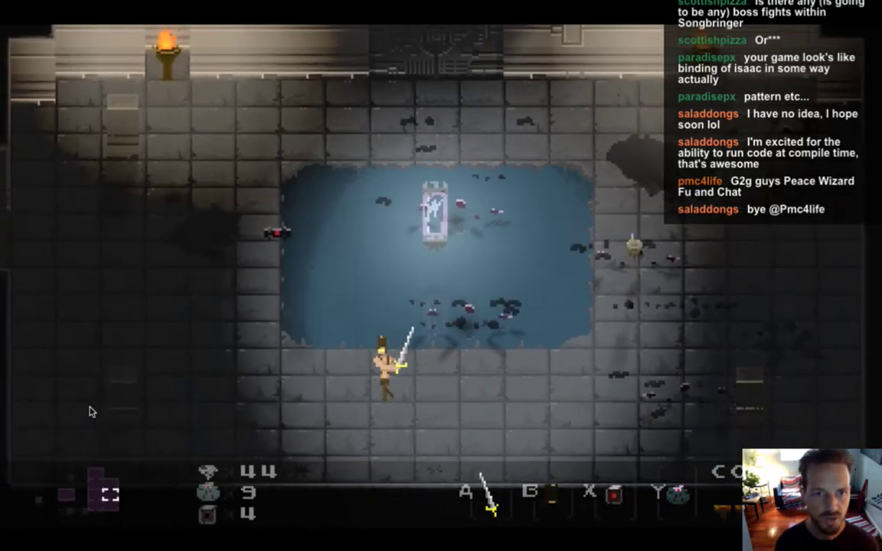
{"action": "key", "text": "Up"}
{"action": "key", "text": "Left"}
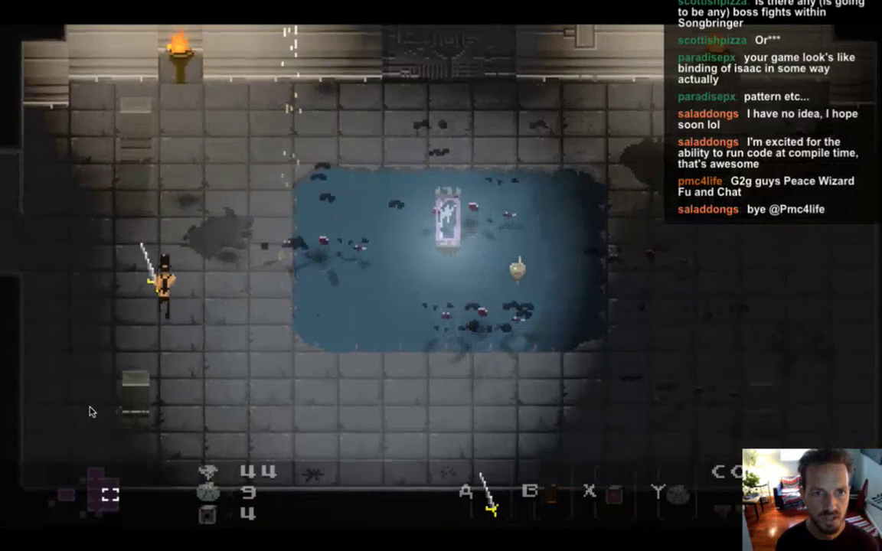
{"action": "key", "text": "Left"}
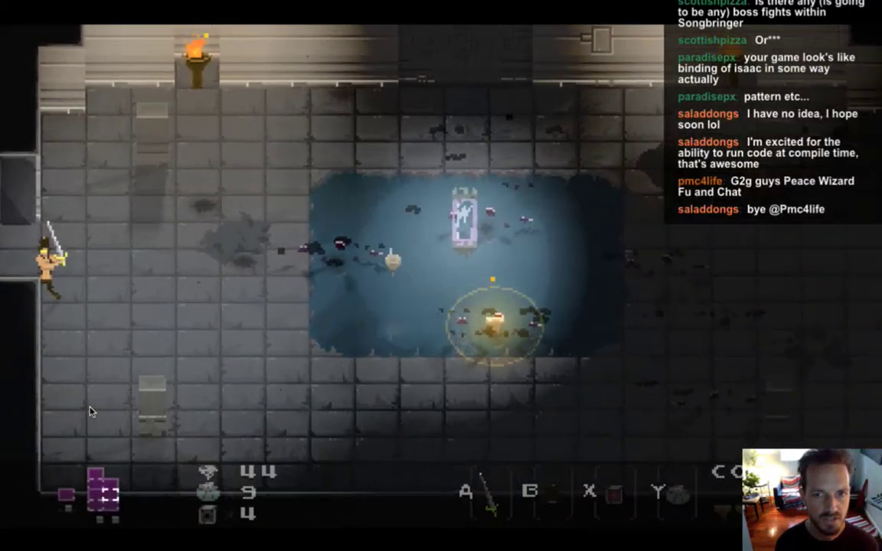
{"action": "key", "text": "Left"}
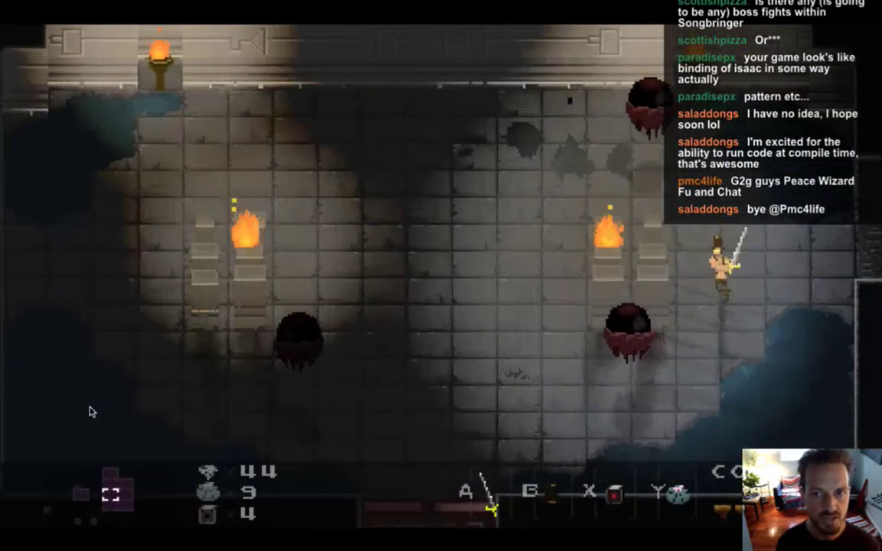
{"action": "key", "text": "Up"}
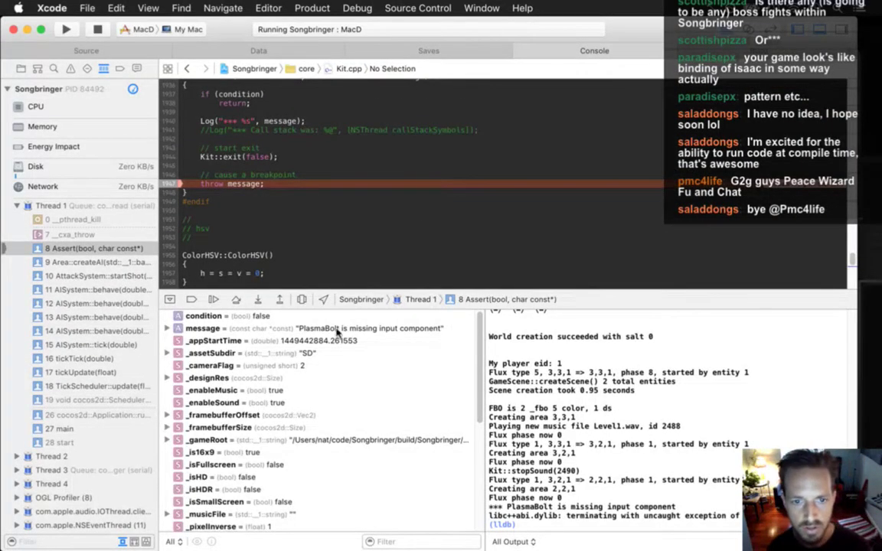
Step: Examine the assertion's message variable in the debugger and return to the Raaz.txt data file
{"action": "left_click", "coordinate": [310, 327]}
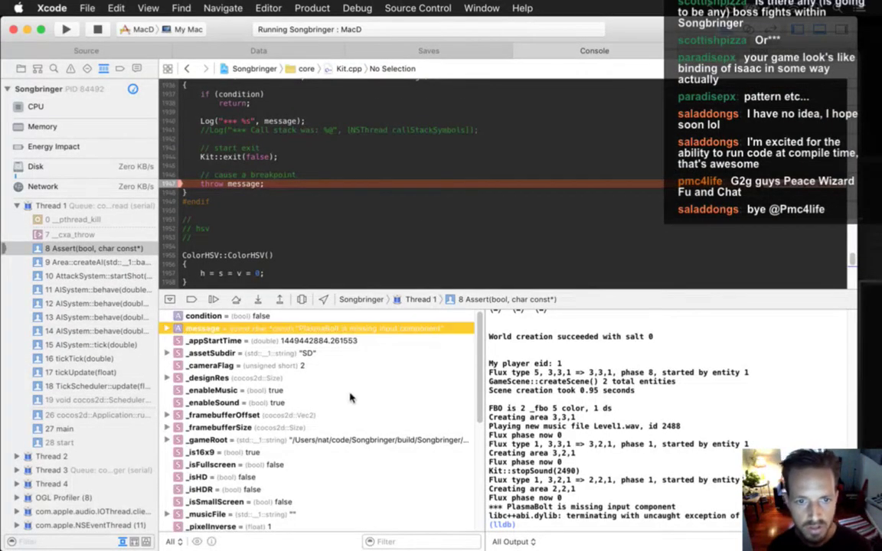
{"action": "left_click", "coordinate": [242, 51]}
{"action": "left_click", "coordinate": [239, 182]}
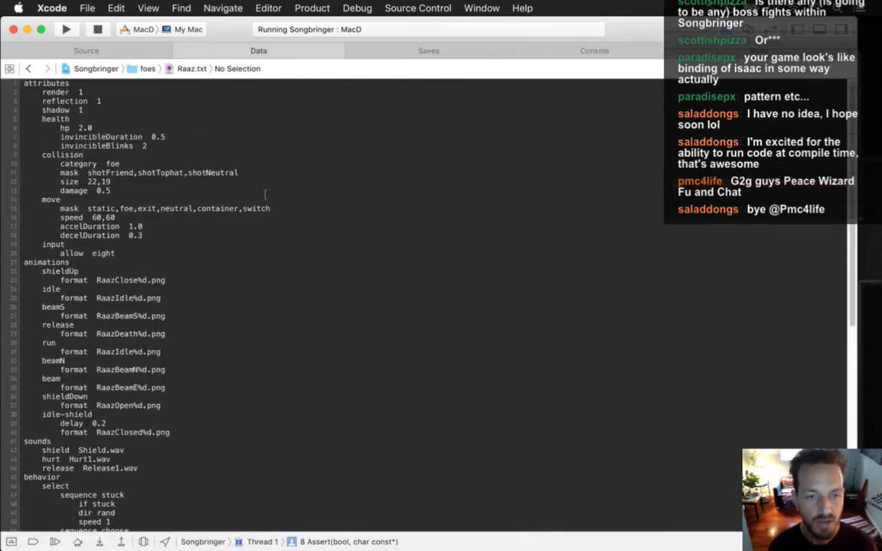
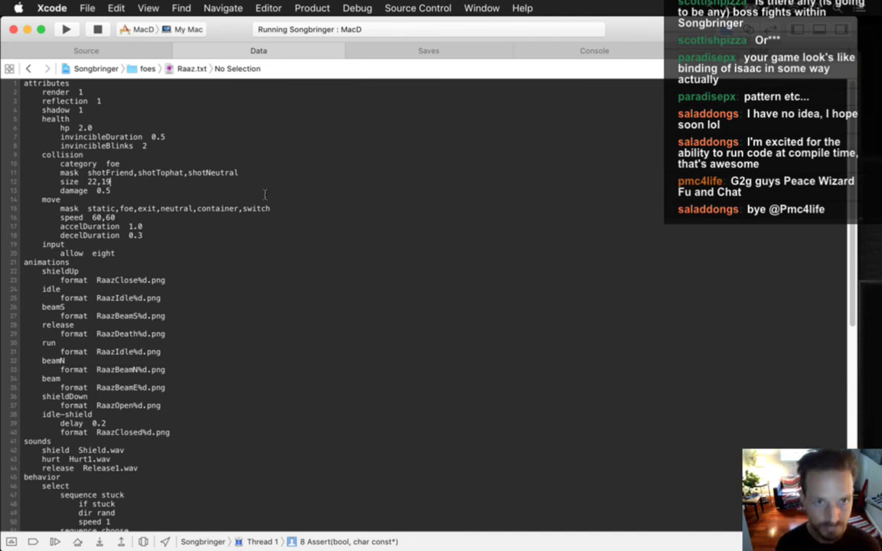
Step: Find and open the PlasmaBolt.txt weapon data file
{"action": "key", "text": "super+shift+o"}
{"action": "type", "text": "pla"}
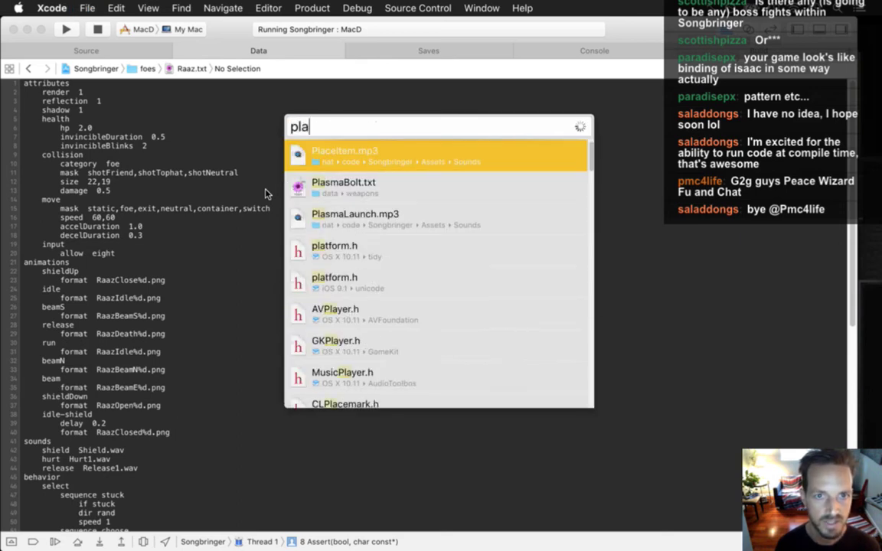
{"action": "type", "text": "sbo"}
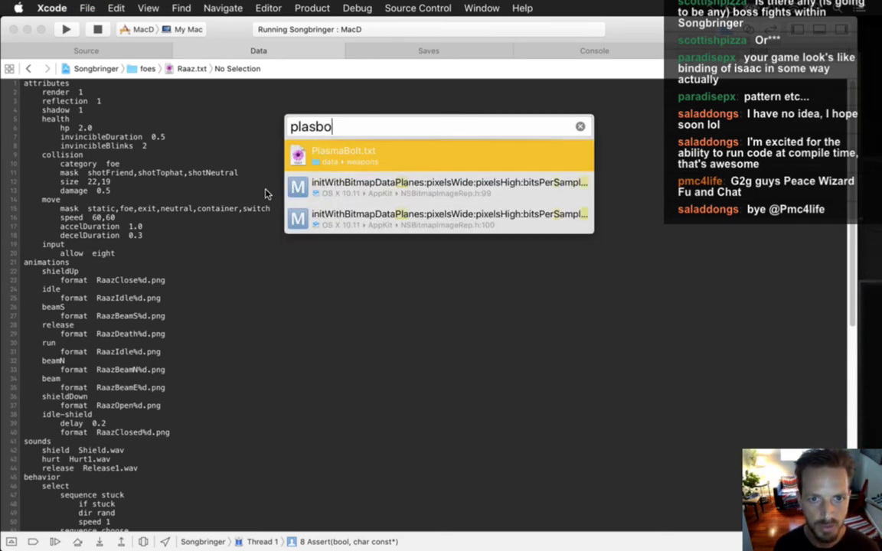
{"action": "key", "text": "Return"}
Step: Add an input attribute with allow set to four beneath the move block of PlasmaBolt.txt
{"action": "type", "text": "input"}
{"action": "key", "text": "Return"}
{"action": "key", "text": "Tab"}
{"action": "type", "text": "allow  eight"}
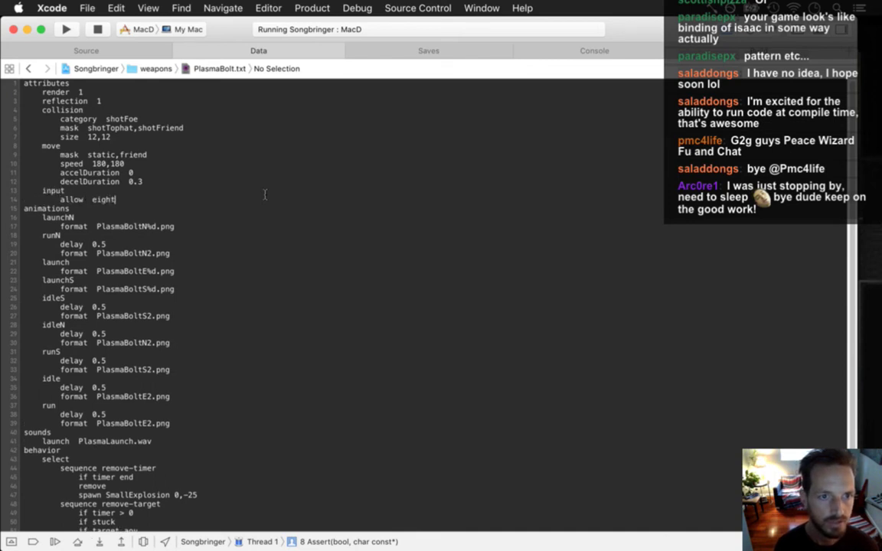
{"action": "key", "text": "BackSpace"}
{"action": "key", "text": "BackSpace"}
{"action": "key", "text": "BackSpace"}
{"action": "key", "text": "BackSpace"}
{"action": "key", "text": "BackSpace"}
{"action": "type", "text": "four"}
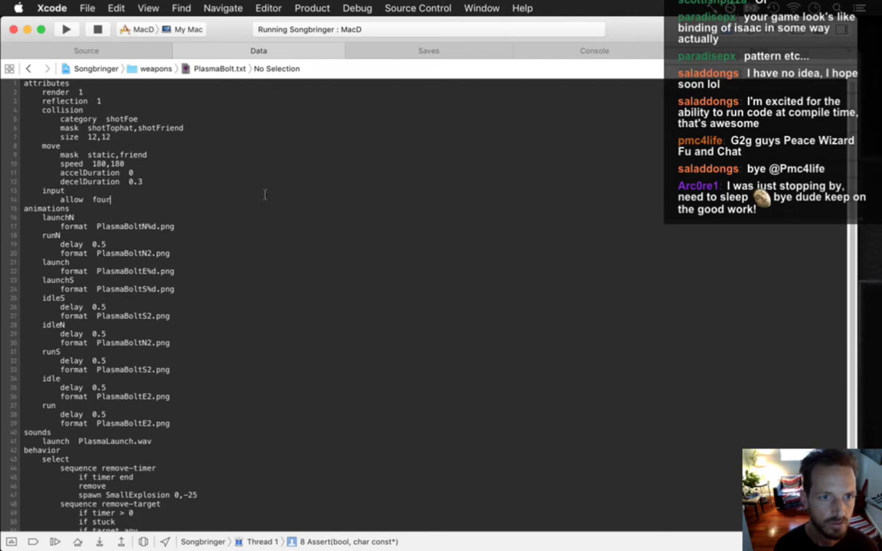
Step: Rerun Songbringer and take the hero past the pool's drones and through the west doorway to test the plasma bolt fix
{"action": "key", "text": "super+r"}
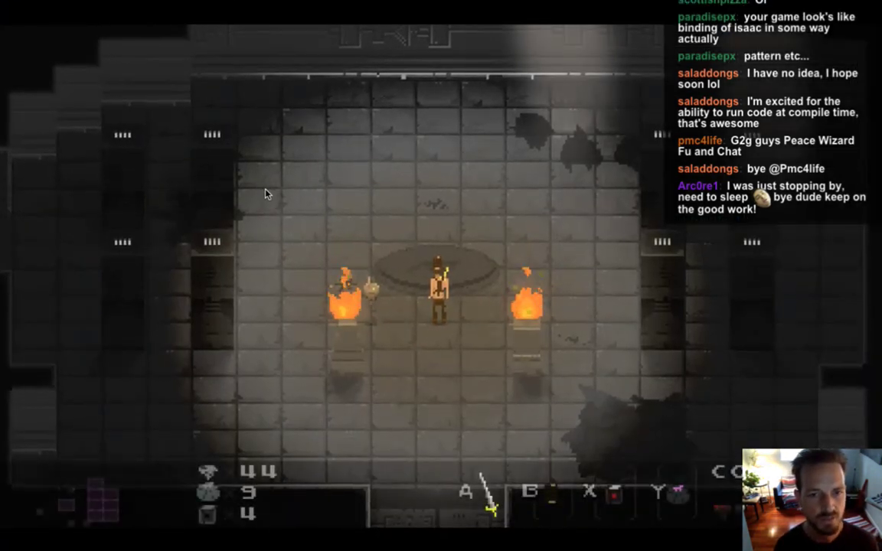
{"action": "key", "text": "s"}
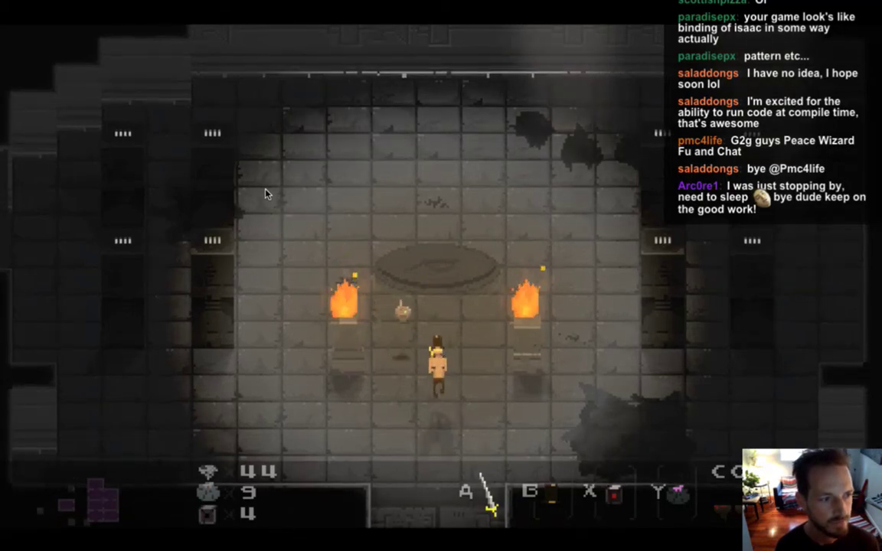
{"action": "key", "text": "s"}
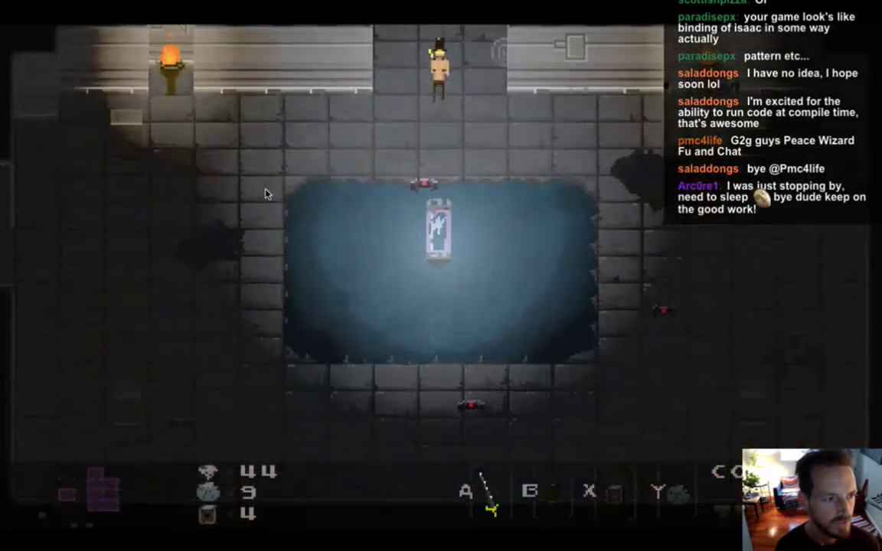
{"action": "key", "text": "d"}
{"action": "key", "text": "a"}
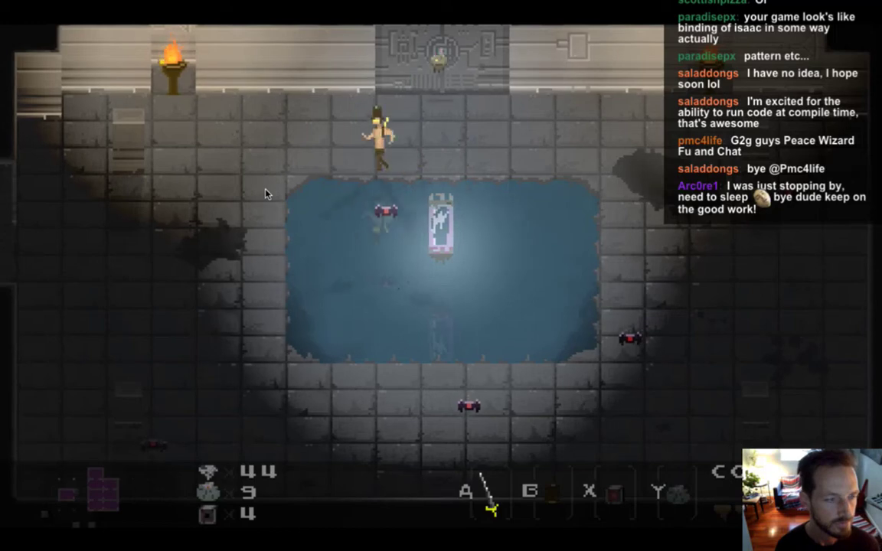
{"action": "key", "text": "s"}
{"action": "key", "text": "a"}
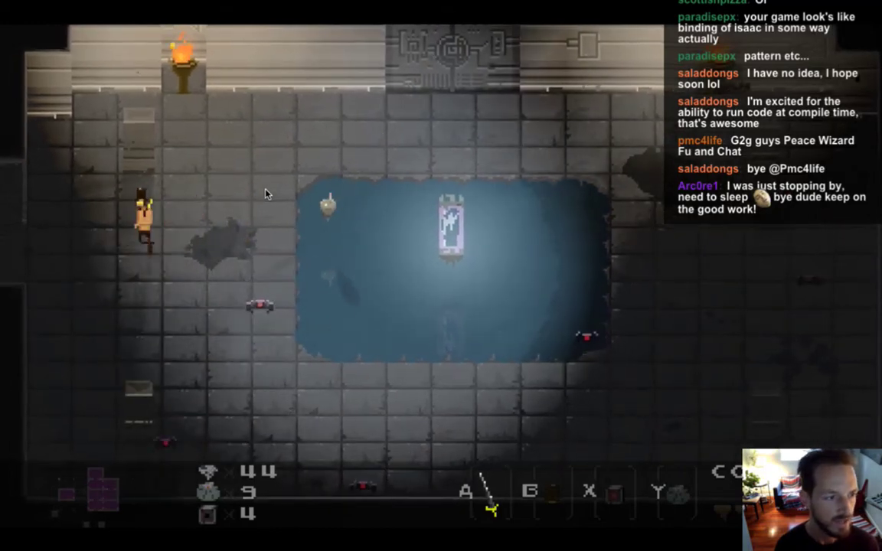
{"action": "key", "text": "s"}
{"action": "key", "text": "j"}
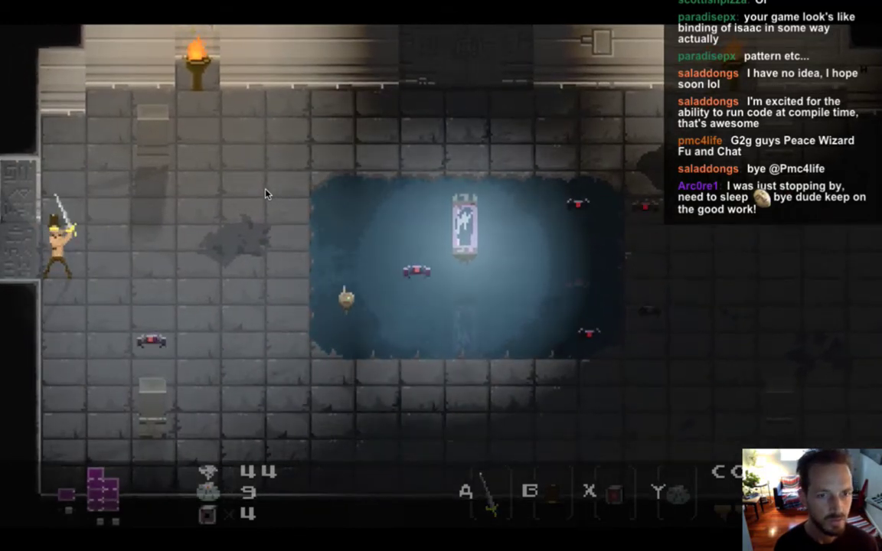
{"action": "key", "text": "a"}
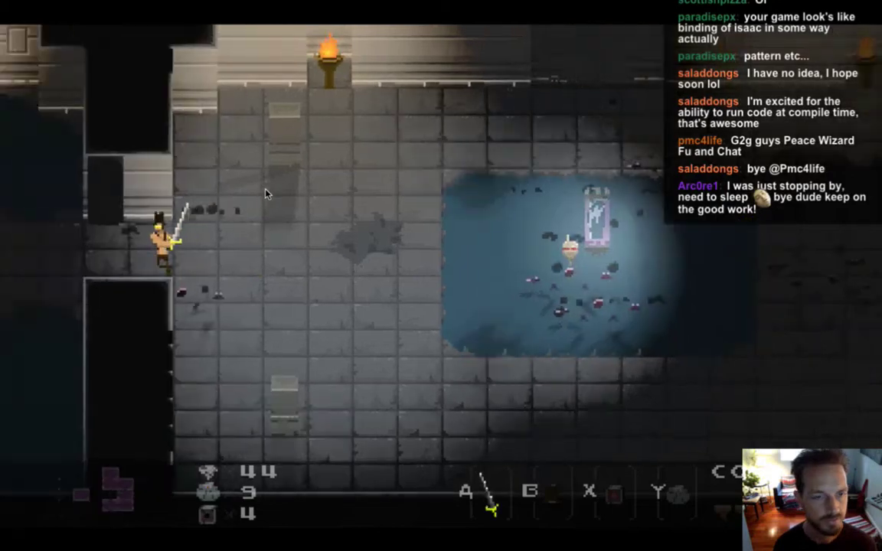
{"action": "key", "text": "w"}
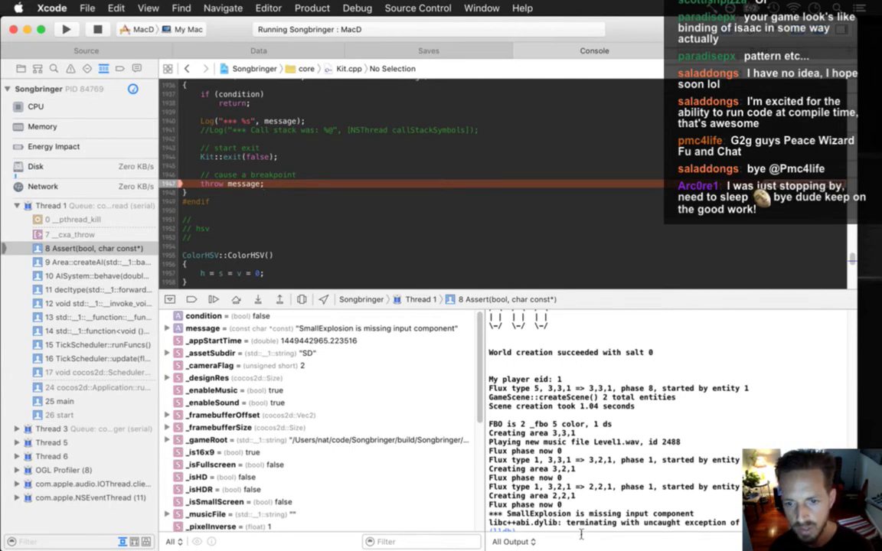
Step: Return to the data files and open the SmallExplosion.txt weapon data file
{"action": "left_click", "coordinate": [205, 50]}
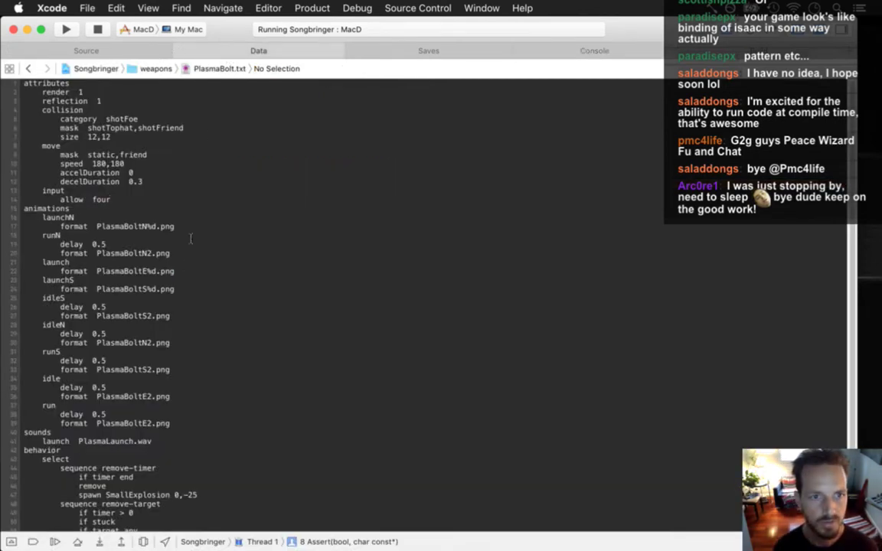
{"action": "key", "text": "super+shift+o"}
{"action": "type", "text": "smex"}
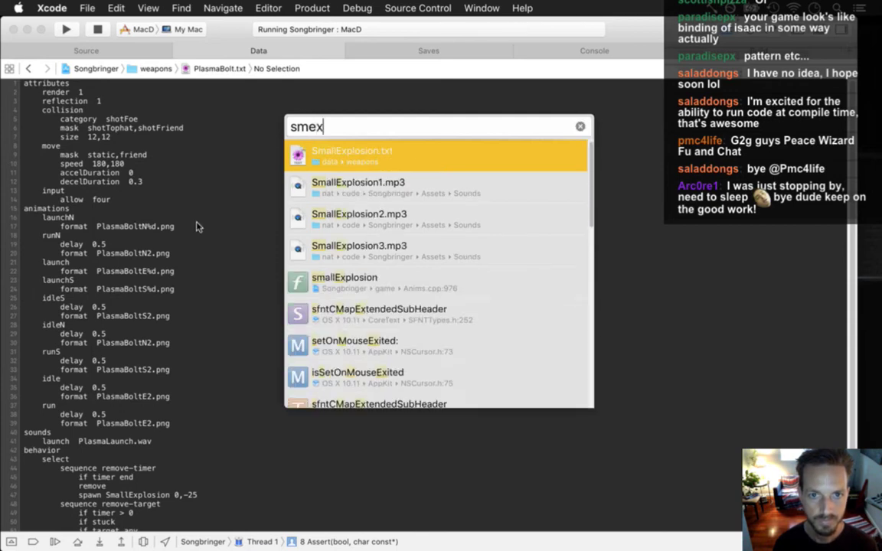
{"action": "key", "text": "Return"}
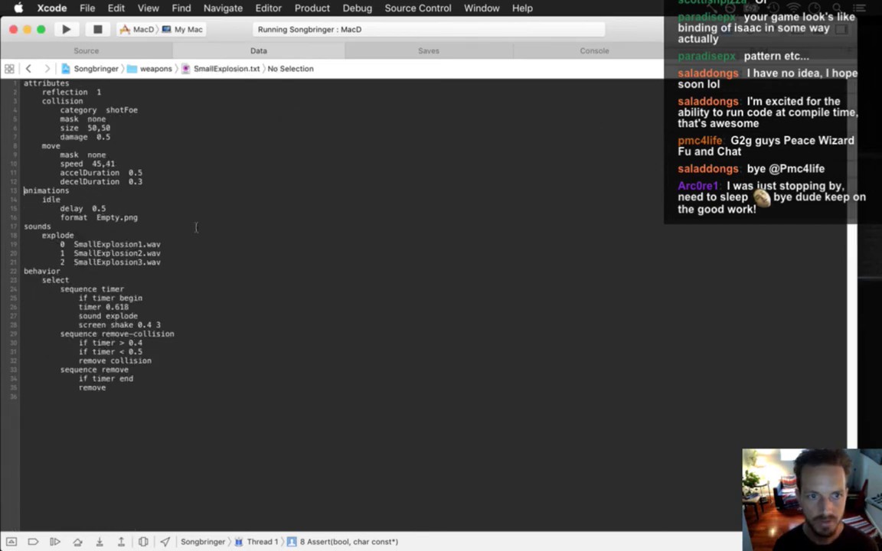
Step: Add an input attribute with allow set to eight beneath the move block of SmallExplosion.txt
{"action": "key", "text": "Return"}
{"action": "key", "text": "BackSpace"}
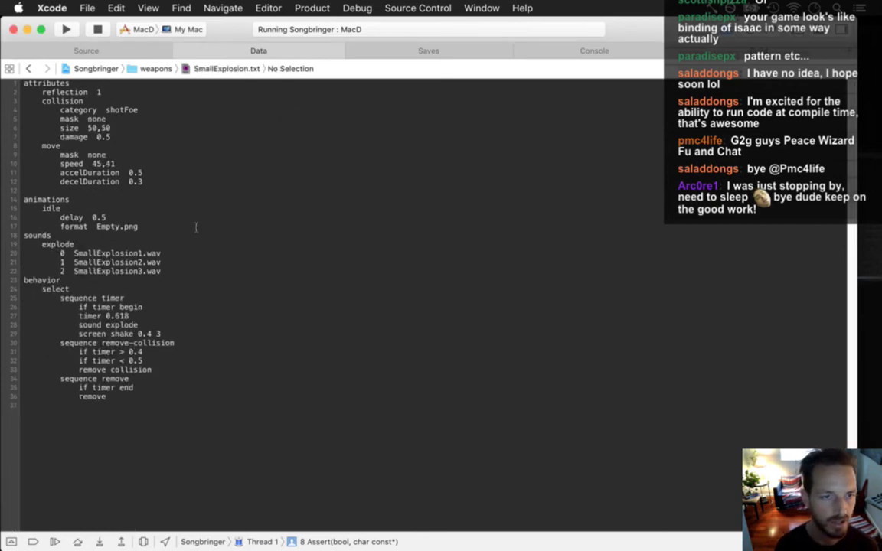
{"action": "type", "text": "input"}
{"action": "key", "text": "Return"}
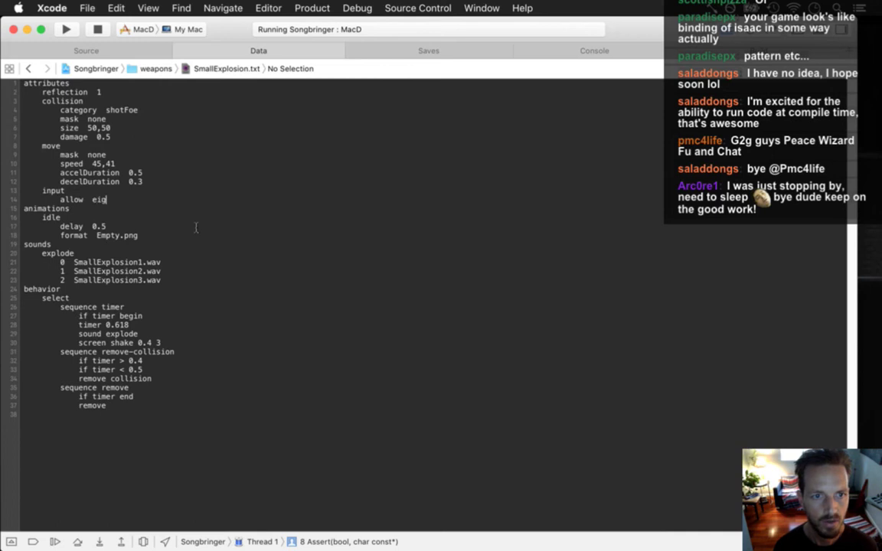
Step: Rerun Songbringer and take the hero past the pool and through the west doorway to test the SmallExplosion fix
{"action": "key", "text": "super+r"}
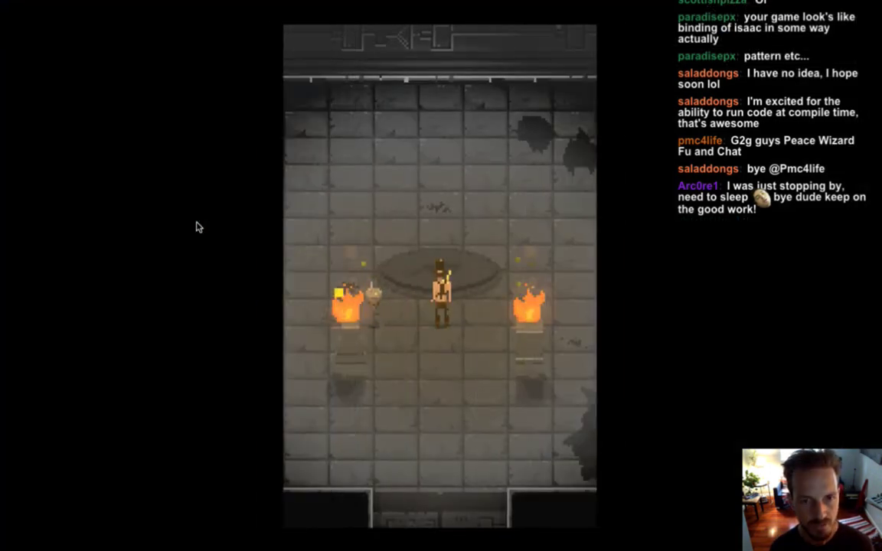
{"action": "key", "text": "Down"}
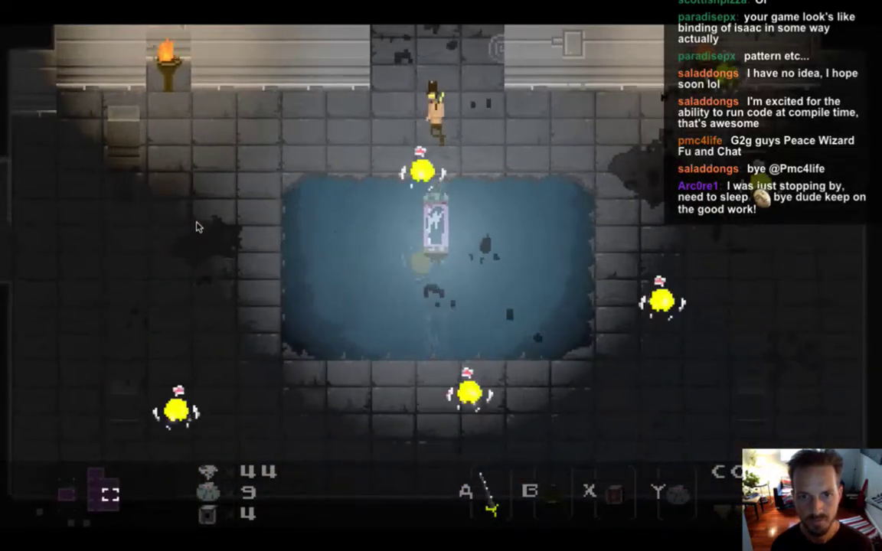
{"action": "key", "text": "Left"}
{"action": "key", "text": "Down"}
{"action": "key", "text": "Left"}
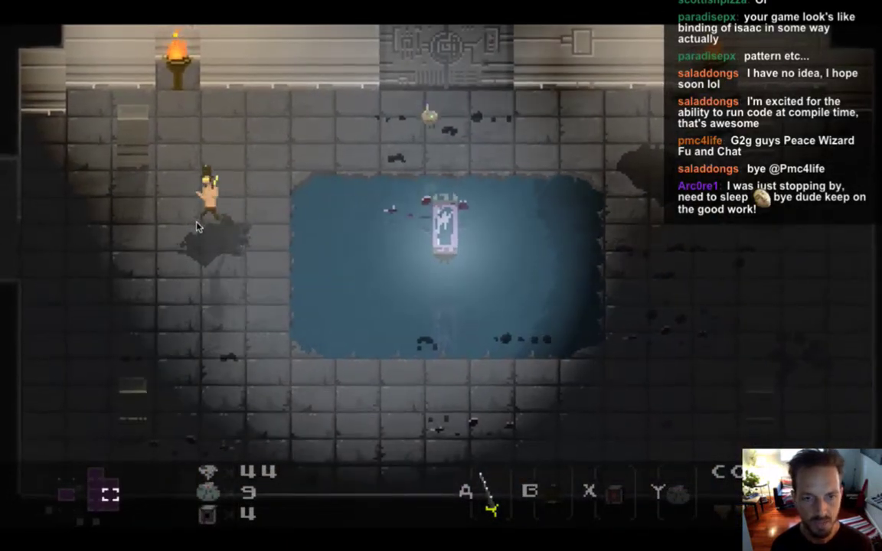
{"action": "key", "text": "Left"}
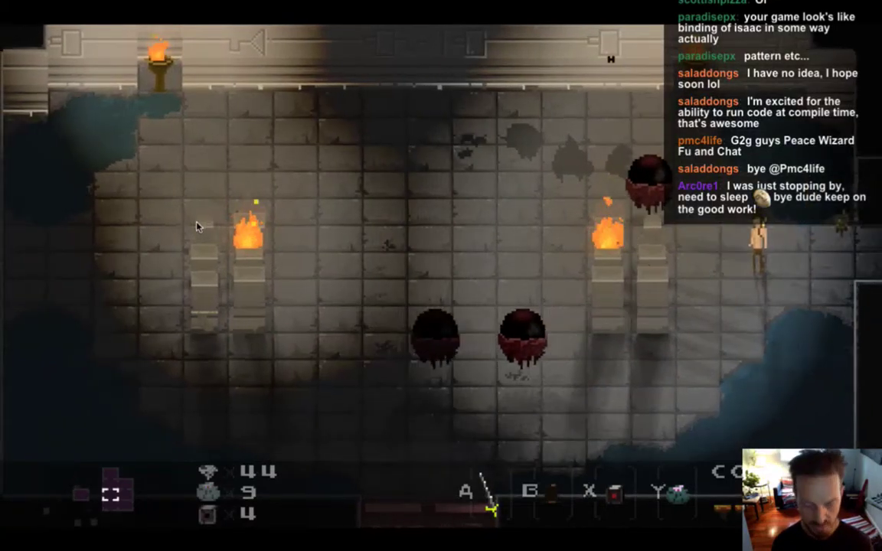
Step: Turn on the game's debug overlay and dodge around the enemies near the room's east side
{"action": "key", "text": "F1"}
{"action": "key", "text": "Left"}
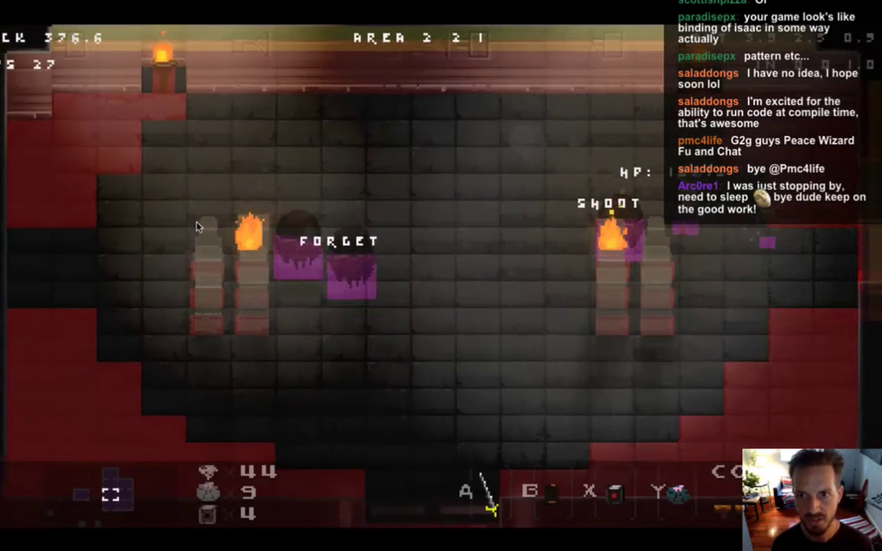
{"action": "key", "text": "Right"}
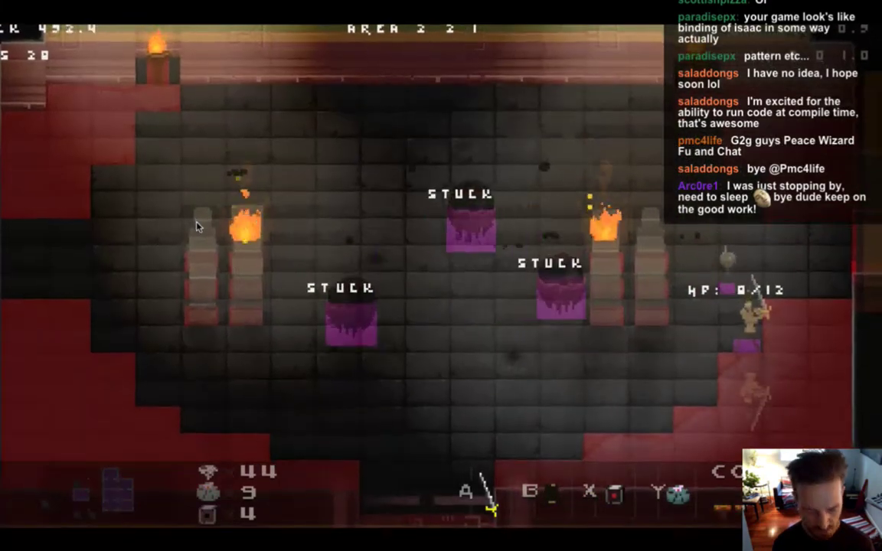
Step: Slow the game to 0.1x, speed it up, restore 1.0x, and enable god mode during the enemy fight
{"action": "scroll", "coordinate": [196, 226], "scroll_direction": "down", "scroll_amount": 5}
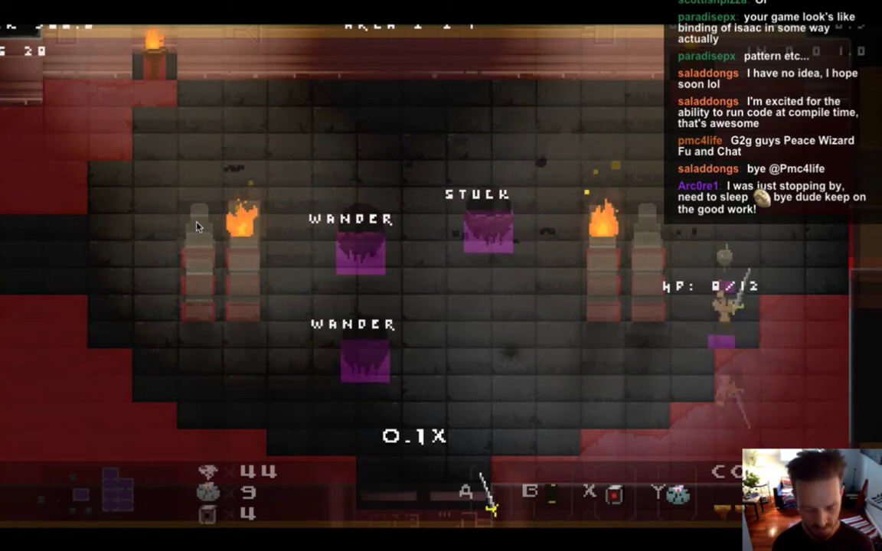
{"action": "scroll", "coordinate": [196, 226], "scroll_direction": "up", "scroll_amount": 4}
{"action": "scroll", "coordinate": [196, 226], "scroll_direction": "up", "scroll_amount": 2}
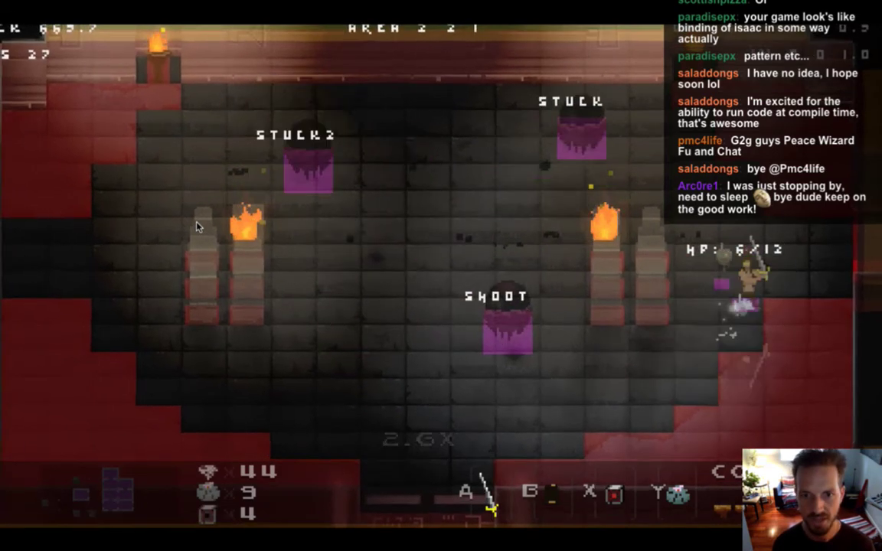
{"action": "scroll", "coordinate": [196, 226], "scroll_direction": "up", "scroll_amount": 2}
{"action": "scroll", "coordinate": [196, 226], "scroll_direction": "down", "scroll_amount": 5}
{"action": "scroll", "coordinate": [196, 226], "scroll_direction": "up", "scroll_amount": 2}
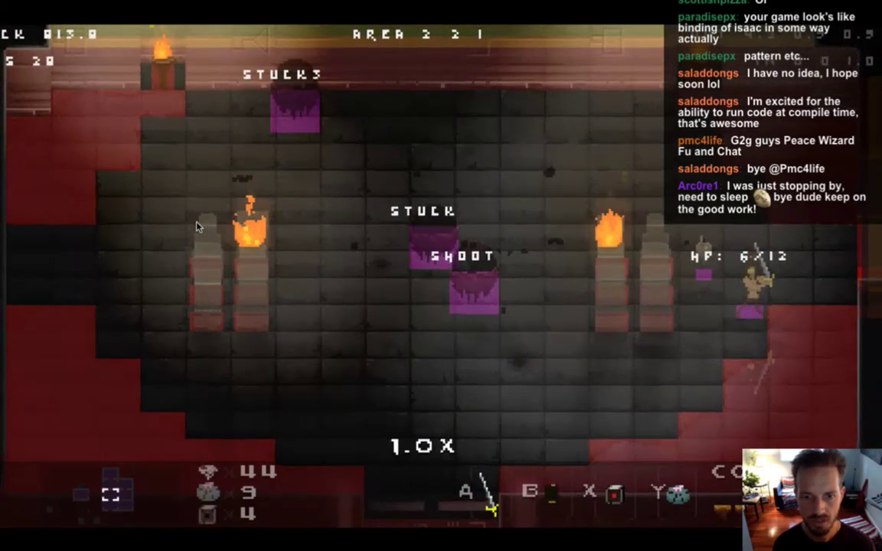
{"action": "key", "text": "g"}
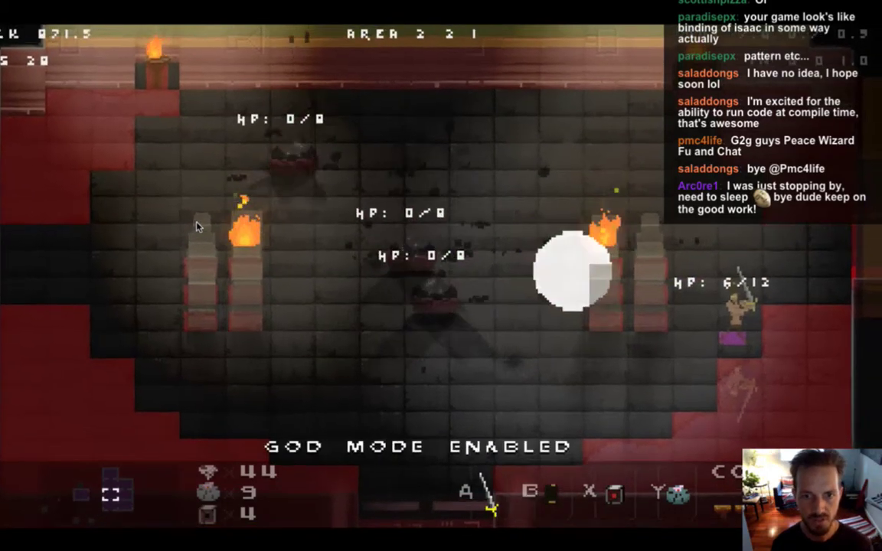
{"action": "key", "text": "Left"}
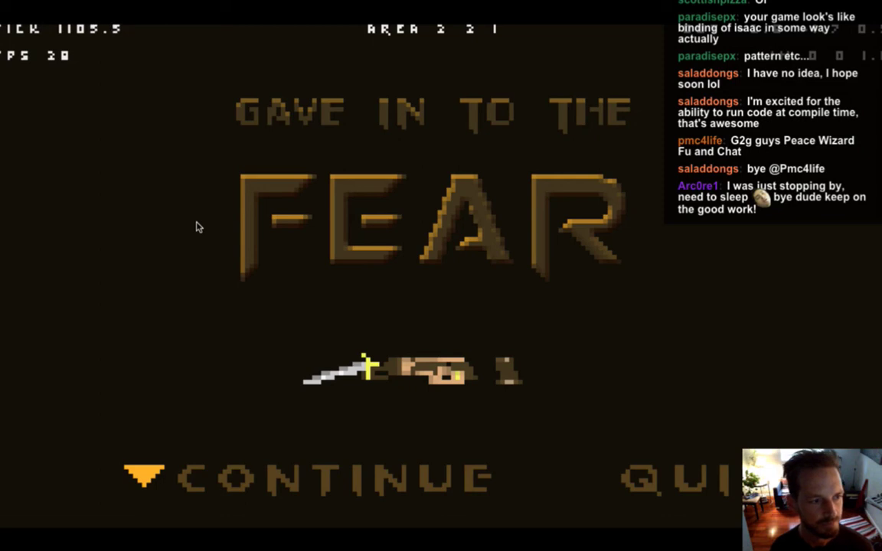
Step: Switch to Photoshop and bring the highlight on the mother tree's central foliage clump into close view
{"action": "key", "text": "super+Tab"}
{"action": "key", "text": "super+Tab"}
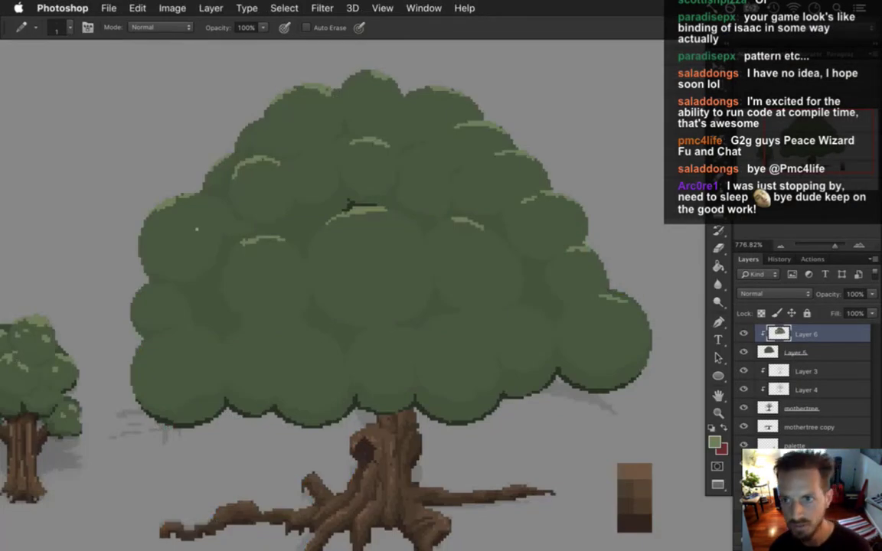
{"action": "scroll", "coordinate": [418, 329], "scroll_direction": "down", "scroll_amount": 5}
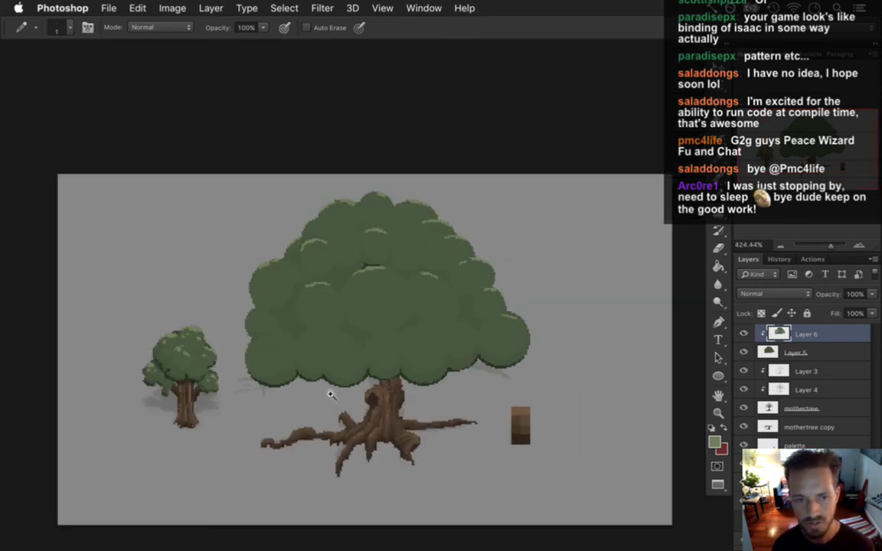
{"action": "scroll", "coordinate": [352, 340], "scroll_direction": "up", "scroll_amount": 5}
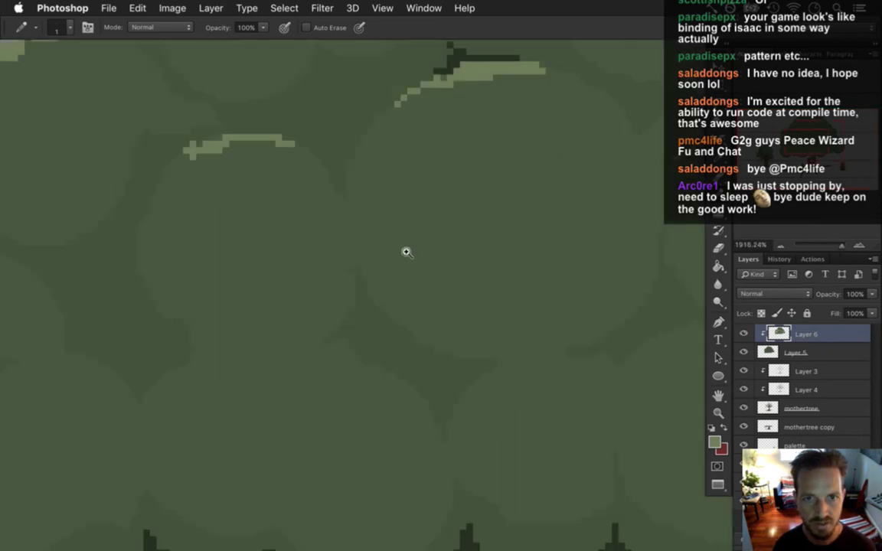
{"action": "scroll", "coordinate": [405, 250], "scroll_direction": "down", "scroll_amount": 3}
{"action": "scroll", "coordinate": [482, 193], "scroll_direction": "up", "scroll_amount": 2}
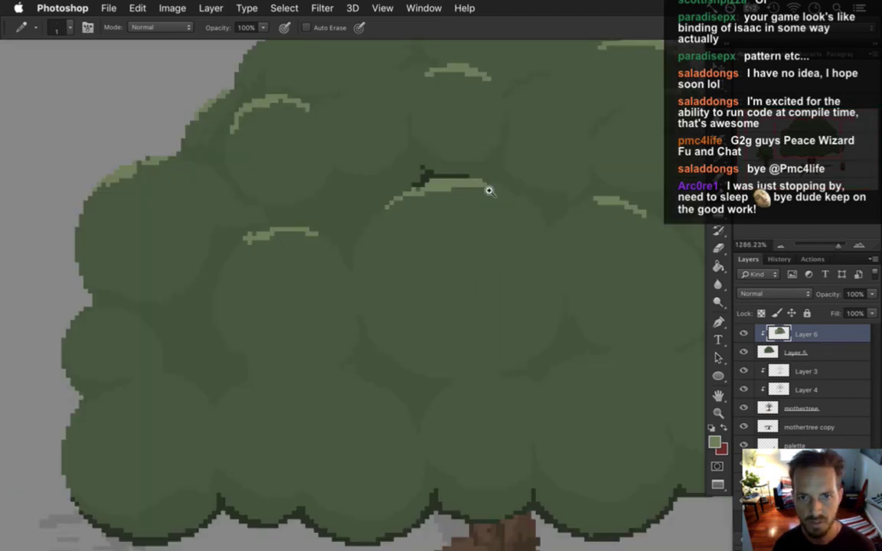
Step: Paint over the dark pixels above the central clump's highlight on Layer 6 with the surrounding shadow green
{"action": "key", "text": "i"}
{"action": "left_click", "coordinate": [414, 162]}
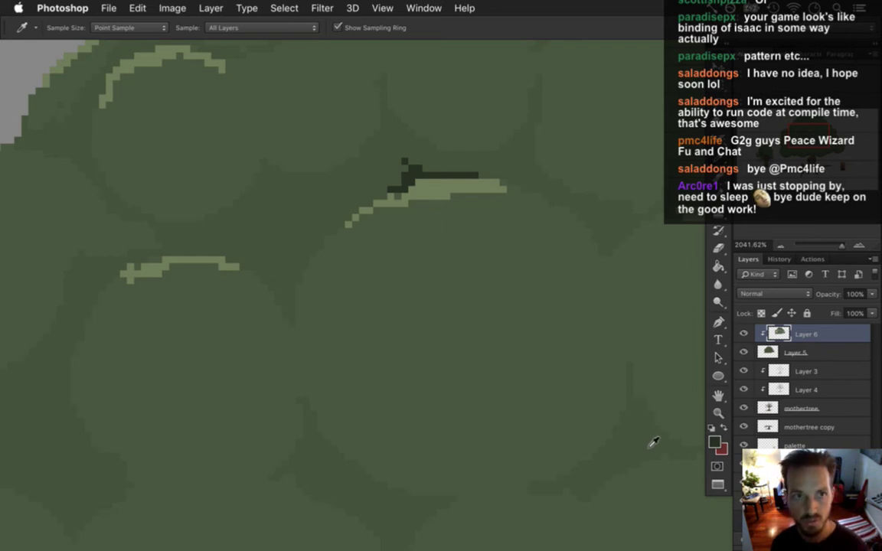
{"action": "left_click", "coordinate": [744, 335]}
{"action": "left_click", "coordinate": [744, 334]}
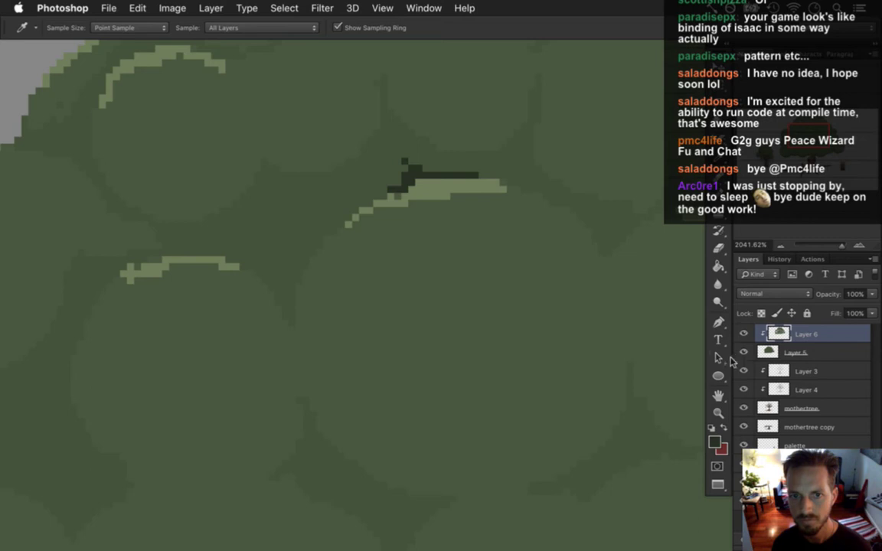
{"action": "key", "text": "b"}
{"action": "mouse_move", "coordinate": [404, 199]}
{"action": "left_mouse_down"}
{"action": "mouse_move", "coordinate": [403, 177]}
{"action": "mouse_move", "coordinate": [419, 174]}
{"action": "mouse_move", "coordinate": [482, 190]}
{"action": "left_mouse_up"}
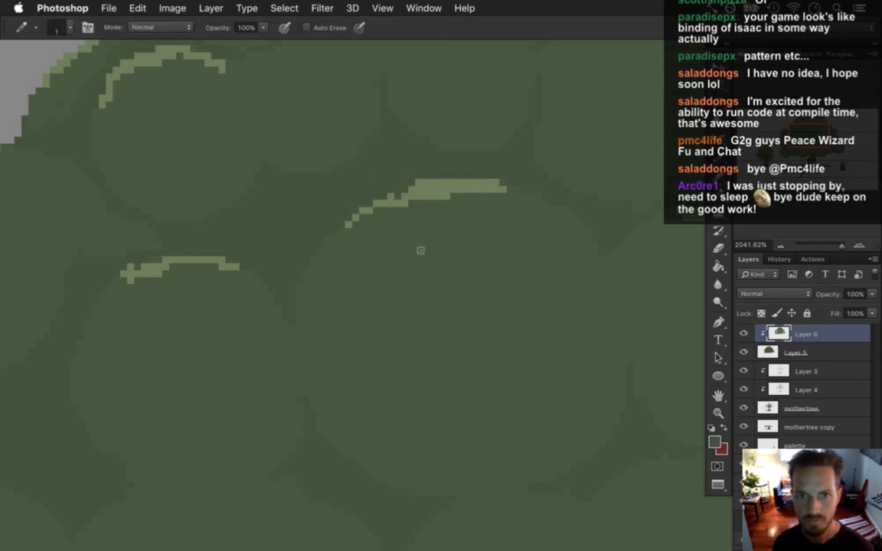
Step: Sample the darkest canopy green and paint a softer shadow above the central clump's highlight with the Pencil at 50% opacity
{"action": "left_click_drag", "start_coordinate": [155, 319], "coordinate": [395, 89]}
{"action": "key", "text": "i"}
{"action": "left_click", "coordinate": [333, 392]}
{"action": "left_click_drag", "start_coordinate": [621, 124], "coordinate": [545, 220]}
{"action": "left_click_drag", "start_coordinate": [549, 108], "coordinate": [407, 403]}
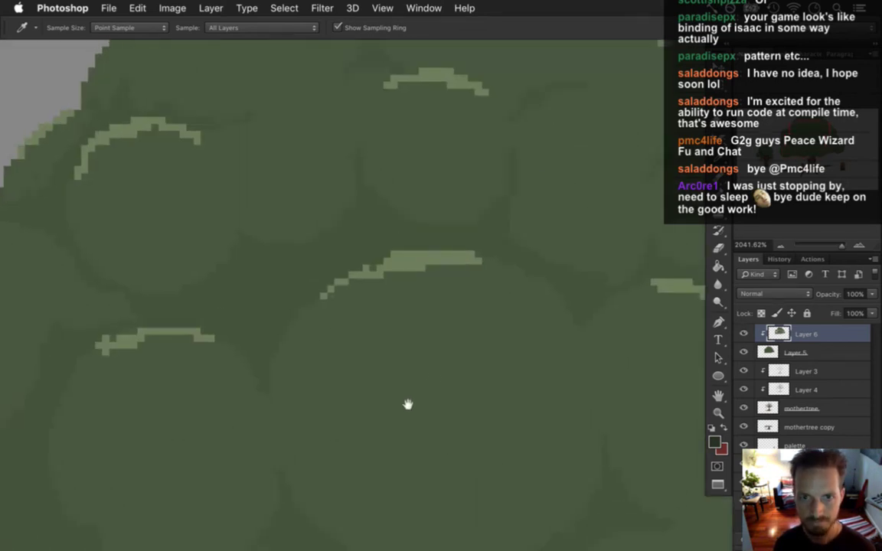
{"action": "key", "text": "b"}
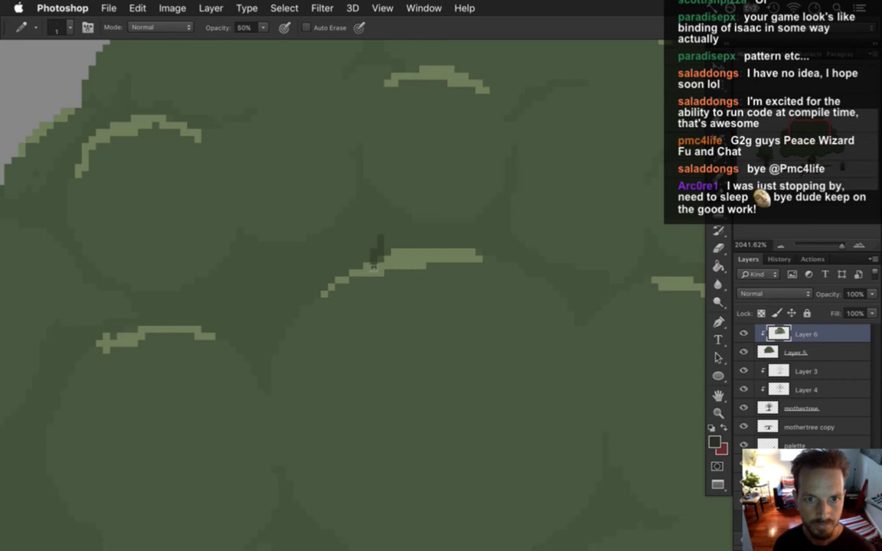
{"action": "left_click_drag", "start_coordinate": [383, 240], "coordinate": [440, 240]}
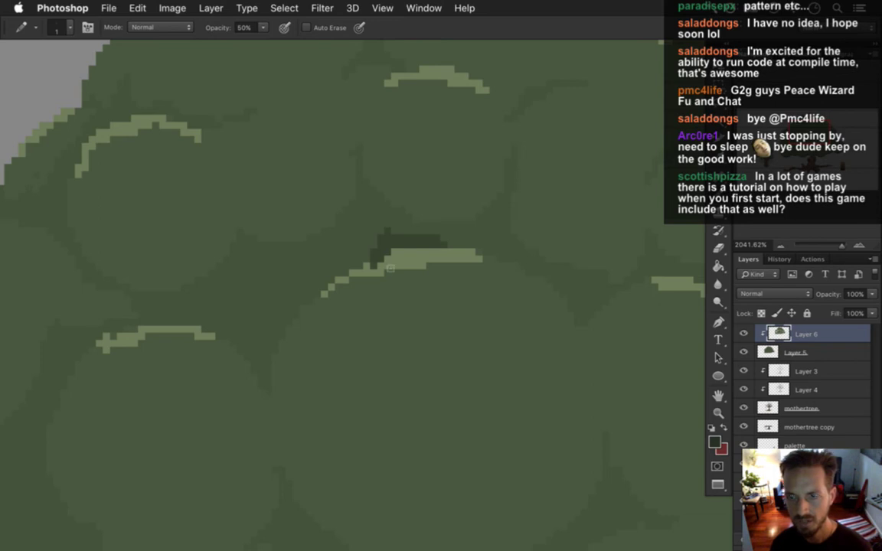
{"action": "left_click_drag", "start_coordinate": [382, 243], "coordinate": [375, 218]}
{"action": "key", "text": "super+z"}
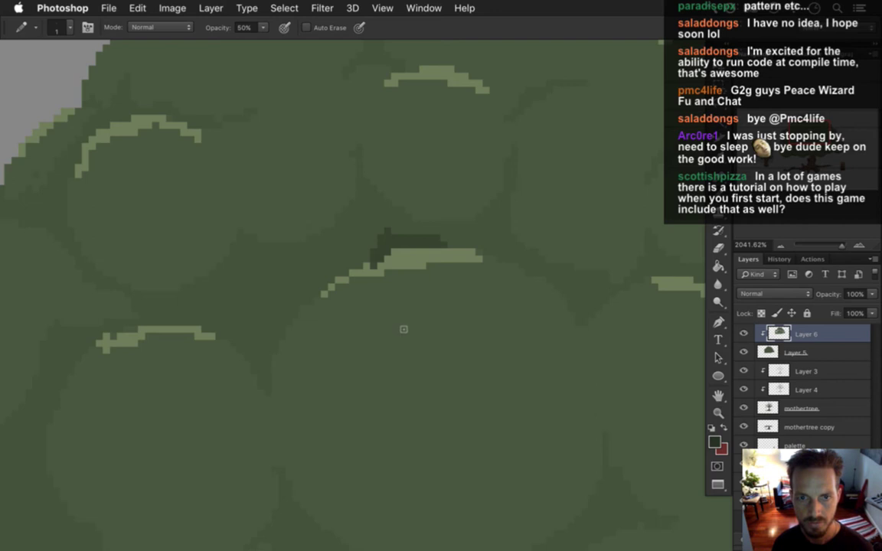
Step: Sample the new shadow green, set its hue to 104°, and ready the Pencil at 100% opacity for the central canopy
{"action": "key", "text": "i"}
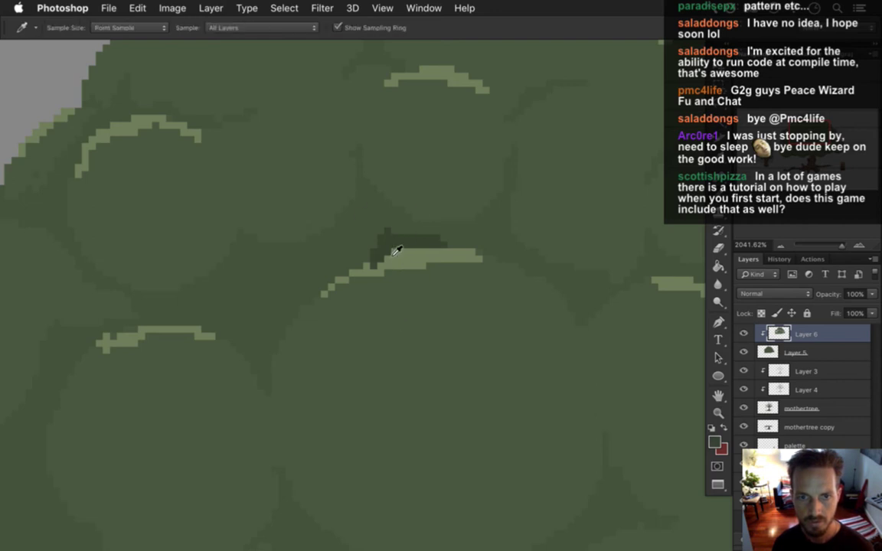
{"action": "left_click", "coordinate": [714, 441]}
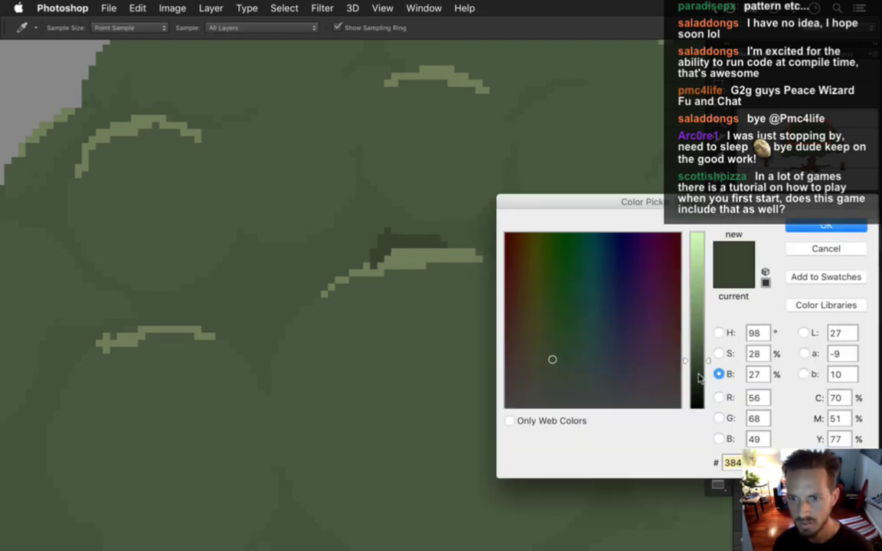
{"action": "left_click", "coordinate": [719, 334]}
{"action": "left_click", "coordinate": [707, 358]}
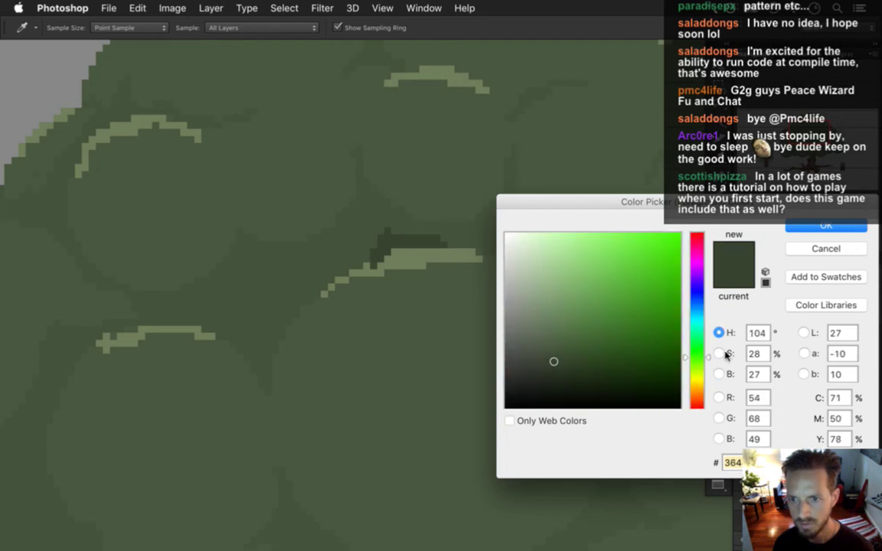
{"action": "left_click", "coordinate": [803, 228]}
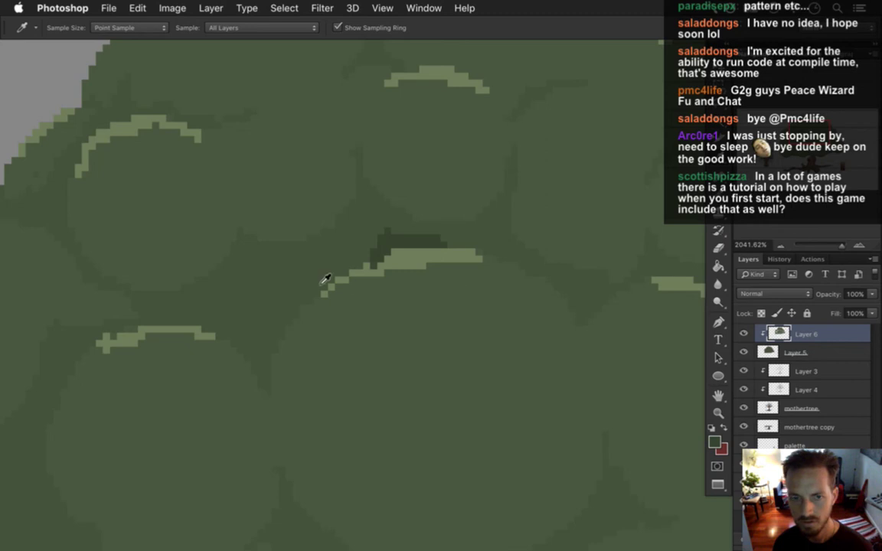
{"action": "key", "text": "b"}
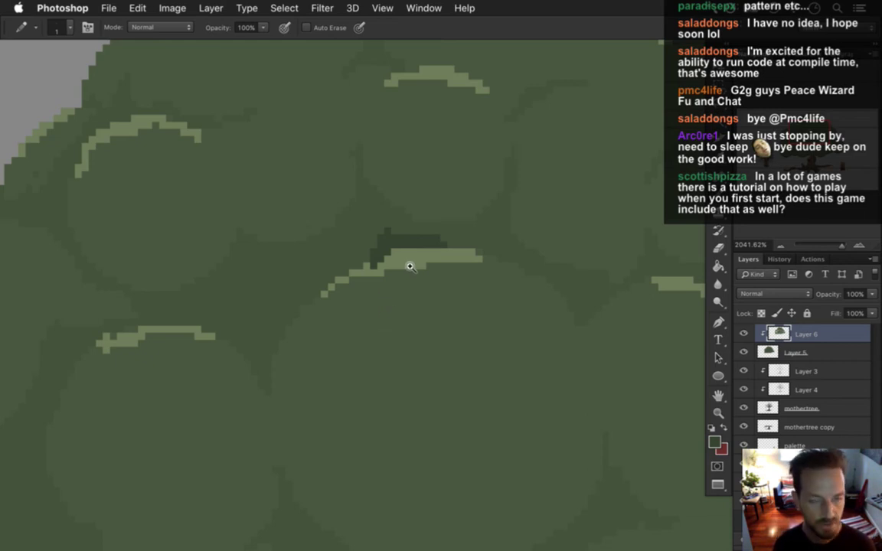
{"action": "scroll", "coordinate": [399, 269], "scroll_direction": "down", "scroll_amount": 5}
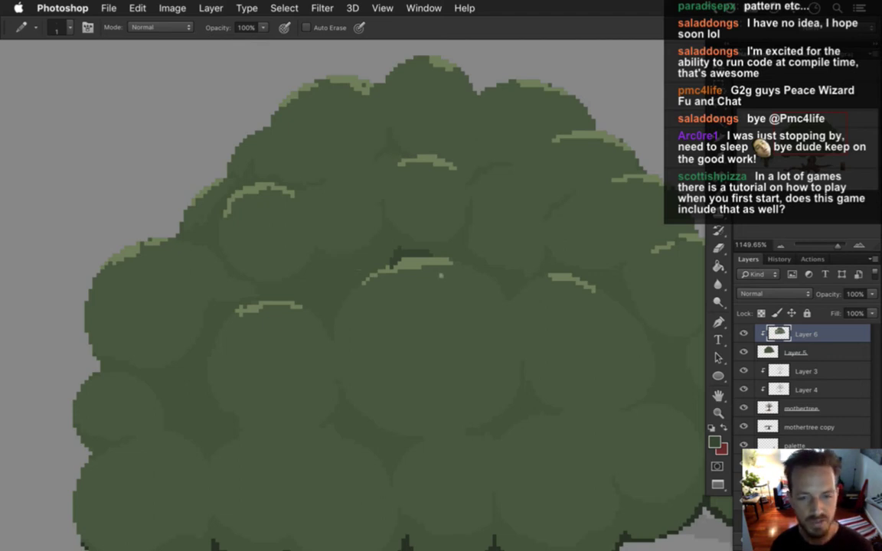
{"action": "scroll", "coordinate": [408, 271], "scroll_direction": "up", "scroll_amount": 2}
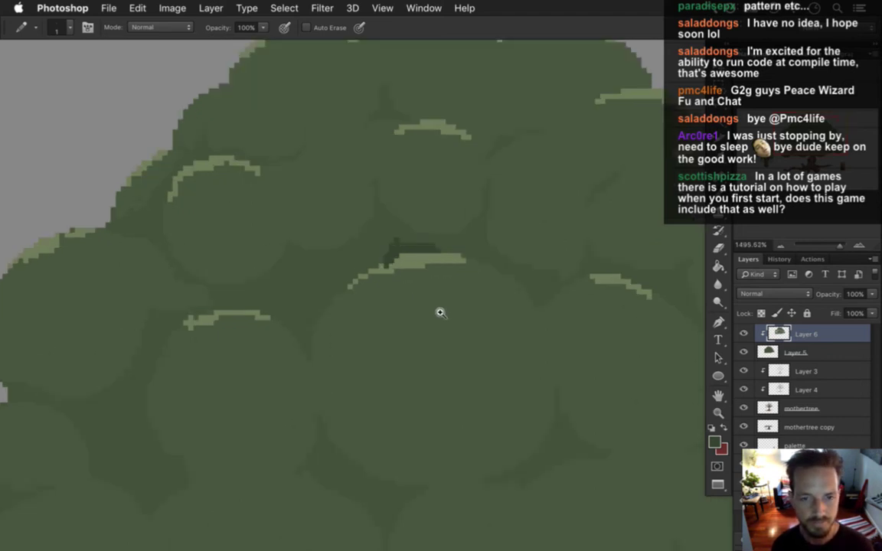
{"action": "left_click_drag", "start_coordinate": [435, 269], "coordinate": [393, 295]}
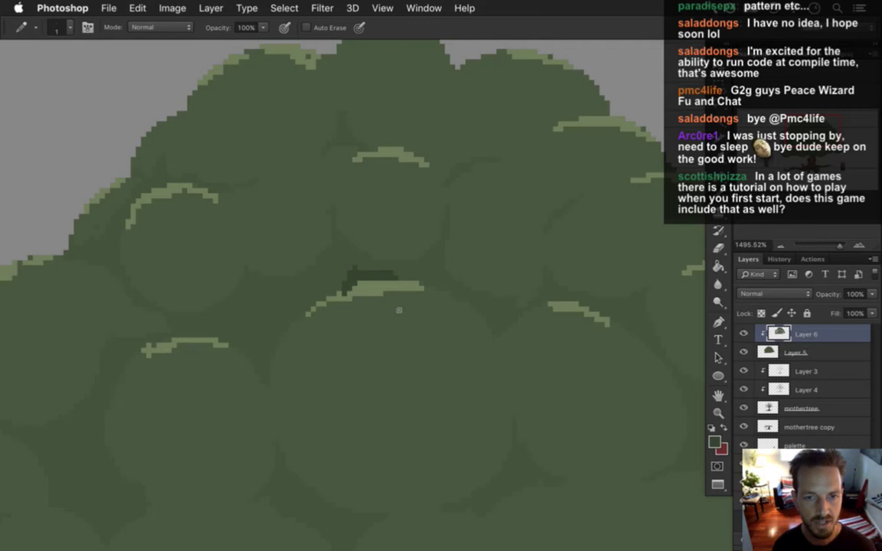
Step: Sample the dark shadow green and paint it along the upper-left edge of the central clump, extending into the gap beside it
{"action": "scroll", "coordinate": [358, 294], "scroll_direction": "up", "scroll_amount": 2}
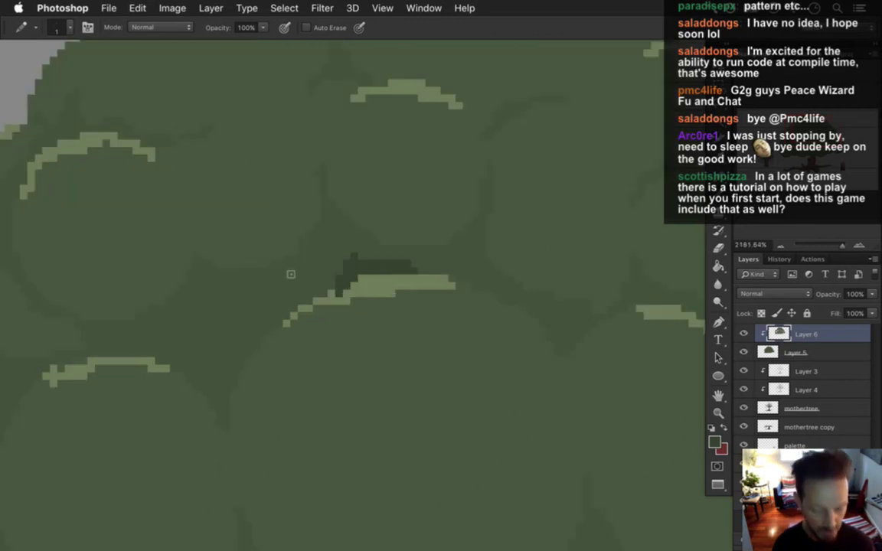
{"action": "left_click", "coordinate": [344, 274], "text": "alt"}
{"action": "mouse_move", "coordinate": [339, 265]}
{"action": "left_mouse_down"}
{"action": "mouse_move", "coordinate": [364, 278]}
{"action": "mouse_move", "coordinate": [338, 296]}
{"action": "mouse_move", "coordinate": [342, 279]}
{"action": "mouse_move", "coordinate": [322, 296]}
{"action": "mouse_move", "coordinate": [342, 289]}
{"action": "mouse_move", "coordinate": [319, 301]}
{"action": "mouse_move", "coordinate": [326, 305]}
{"action": "mouse_move", "coordinate": [286, 323]}
{"action": "left_mouse_up"}
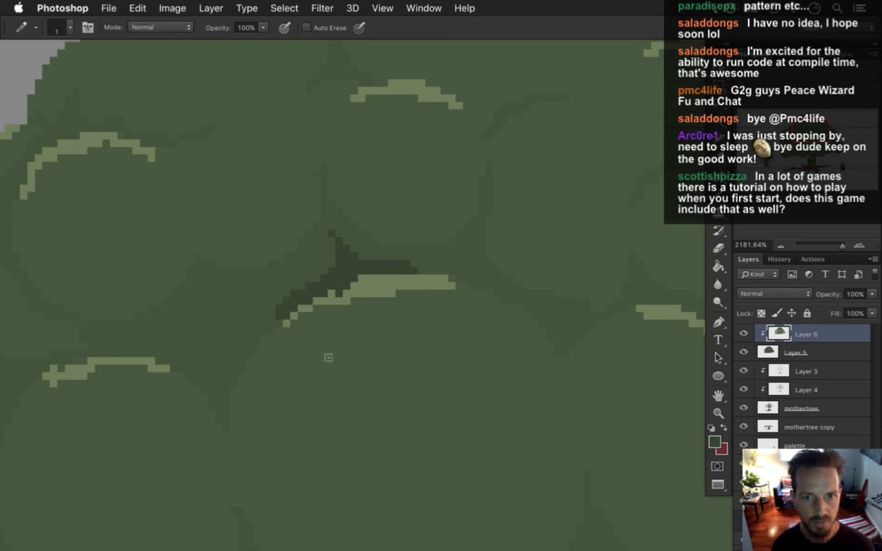
{"action": "left_click_drag", "start_coordinate": [268, 328], "coordinate": [349, 304]}
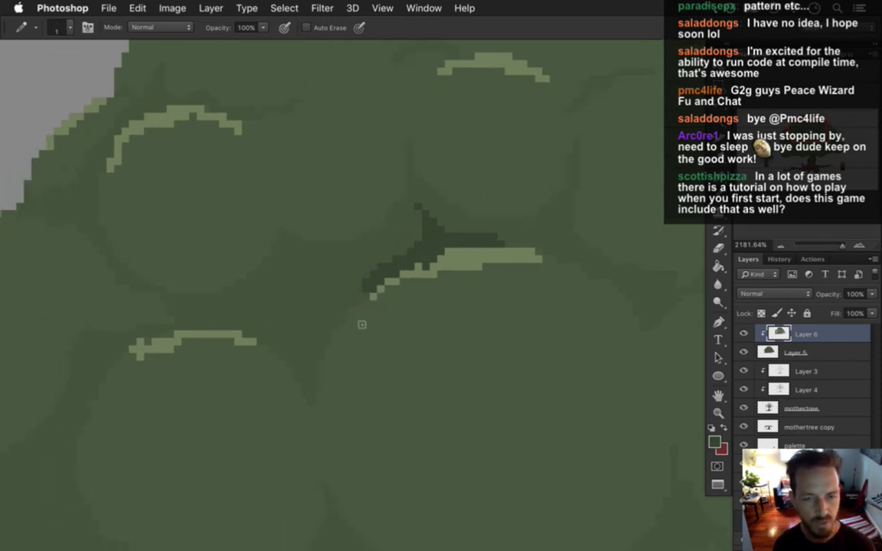
{"action": "mouse_move", "coordinate": [360, 300]}
{"action": "left_mouse_down"}
{"action": "mouse_move", "coordinate": [327, 304]}
{"action": "mouse_move", "coordinate": [357, 299]}
{"action": "mouse_move", "coordinate": [310, 300]}
{"action": "mouse_move", "coordinate": [295, 290]}
{"action": "mouse_move", "coordinate": [353, 304]}
{"action": "left_mouse_up"}
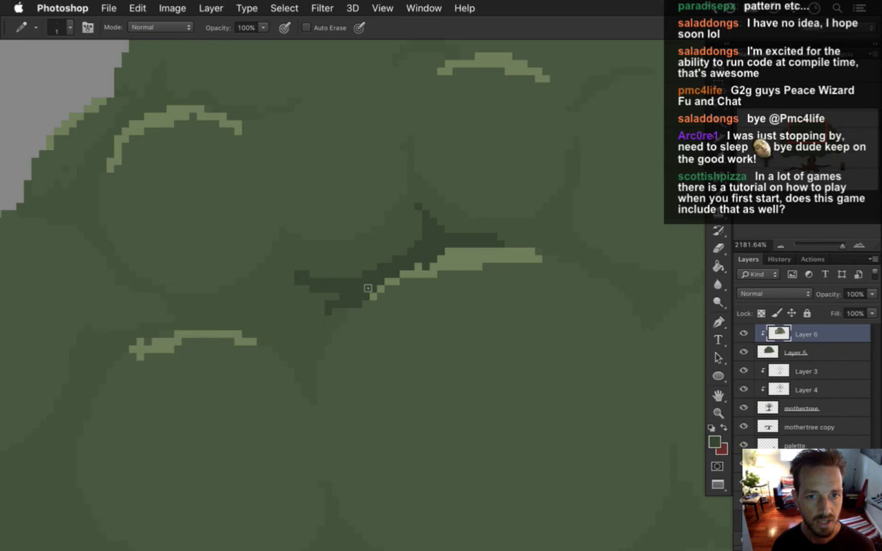
{"action": "mouse_move", "coordinate": [298, 290]}
{"action": "left_mouse_down"}
{"action": "mouse_move", "coordinate": [293, 284]}
{"action": "mouse_move", "coordinate": [285, 306]}
{"action": "mouse_move", "coordinate": [318, 322]}
{"action": "left_mouse_up"}
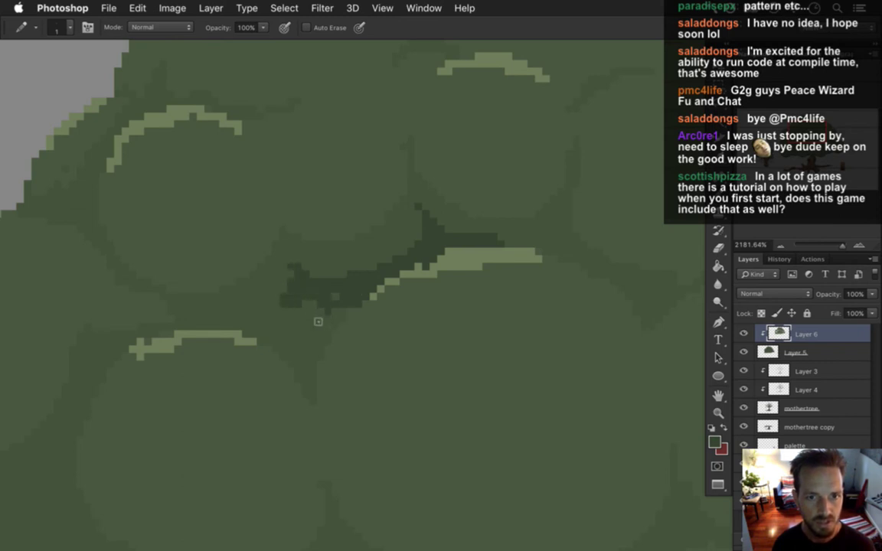
Step: Fill the crevice between the central clump and its left neighbour with dark green, continuing it above the neighbour's highlight
{"action": "scroll", "coordinate": [317, 371], "scroll_direction": "down", "scroll_amount": 2}
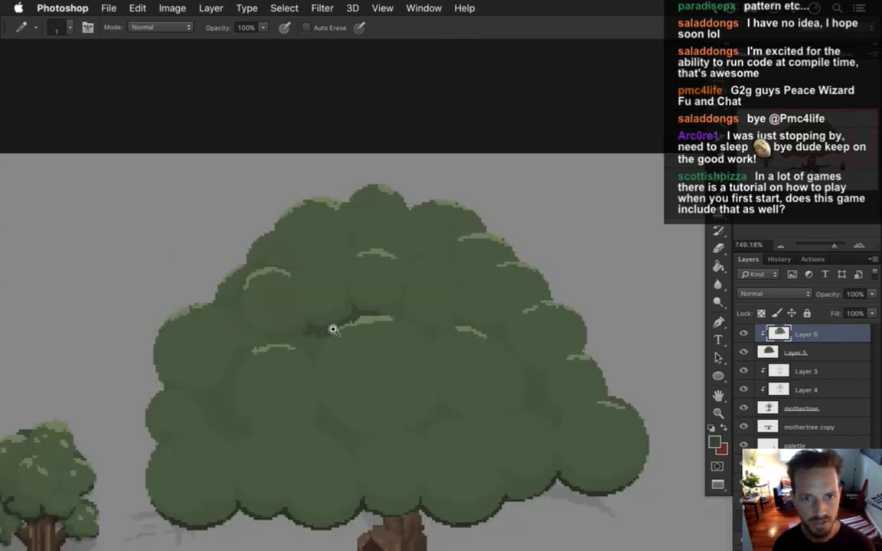
{"action": "scroll", "coordinate": [333, 329], "scroll_direction": "up", "scroll_amount": 4}
{"action": "mouse_move", "coordinate": [341, 343]}
{"action": "left_mouse_down"}
{"action": "mouse_move", "coordinate": [381, 345]}
{"action": "mouse_move", "coordinate": [368, 339]}
{"action": "mouse_move", "coordinate": [454, 303]}
{"action": "left_mouse_up"}
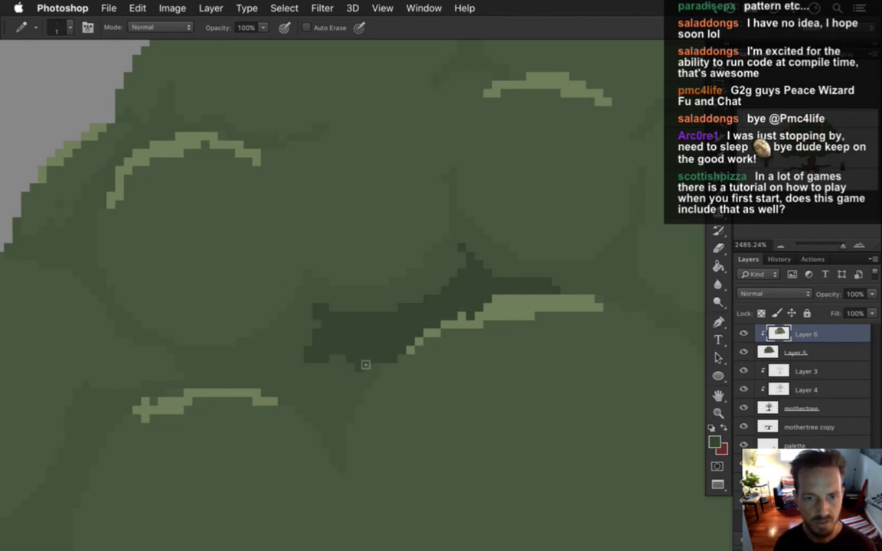
{"action": "mouse_move", "coordinate": [287, 374]}
{"action": "left_mouse_down"}
{"action": "mouse_move", "coordinate": [211, 393]}
{"action": "mouse_move", "coordinate": [283, 375]}
{"action": "mouse_move", "coordinate": [235, 391]}
{"action": "mouse_move", "coordinate": [175, 382]}
{"action": "left_mouse_up"}
{"action": "mouse_move", "coordinate": [254, 392]}
{"action": "left_mouse_down"}
{"action": "mouse_move", "coordinate": [287, 405]}
{"action": "mouse_move", "coordinate": [298, 388]}
{"action": "mouse_move", "coordinate": [318, 394]}
{"action": "mouse_move", "coordinate": [320, 405]}
{"action": "mouse_move", "coordinate": [308, 398]}
{"action": "mouse_move", "coordinate": [265, 406]}
{"action": "mouse_move", "coordinate": [308, 425]}
{"action": "mouse_move", "coordinate": [291, 413]}
{"action": "mouse_move", "coordinate": [306, 431]}
{"action": "mouse_move", "coordinate": [294, 411]}
{"action": "mouse_move", "coordinate": [322, 439]}
{"action": "mouse_move", "coordinate": [341, 486]}
{"action": "mouse_move", "coordinate": [342, 424]}
{"action": "mouse_move", "coordinate": [332, 448]}
{"action": "mouse_move", "coordinate": [334, 425]}
{"action": "mouse_move", "coordinate": [308, 384]}
{"action": "mouse_move", "coordinate": [341, 375]}
{"action": "mouse_move", "coordinate": [354, 392]}
{"action": "mouse_move", "coordinate": [373, 384]}
{"action": "mouse_move", "coordinate": [357, 426]}
{"action": "left_mouse_up"}
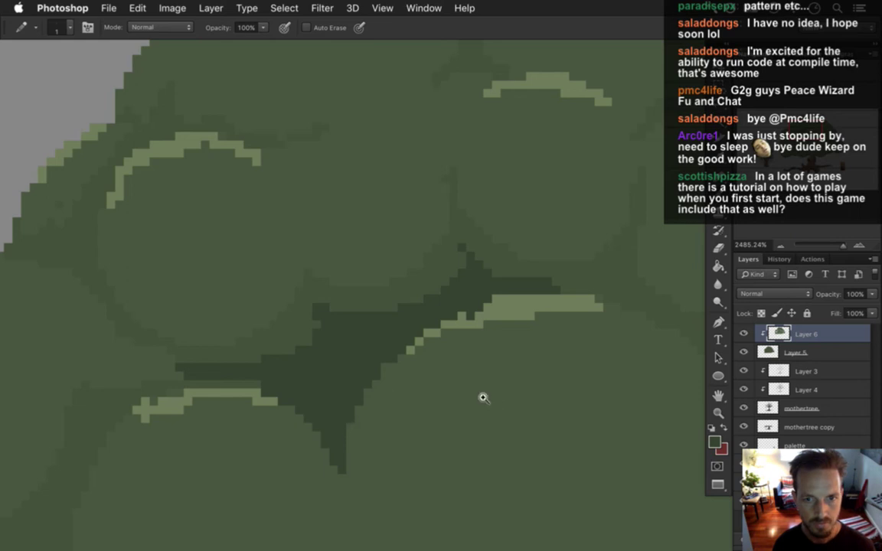
Step: Resample the shadow green and pencil dark accents above the upper-middle clumps and along the central clump's right shoulder
{"action": "scroll", "coordinate": [399, 400], "scroll_direction": "down", "scroll_amount": 6}
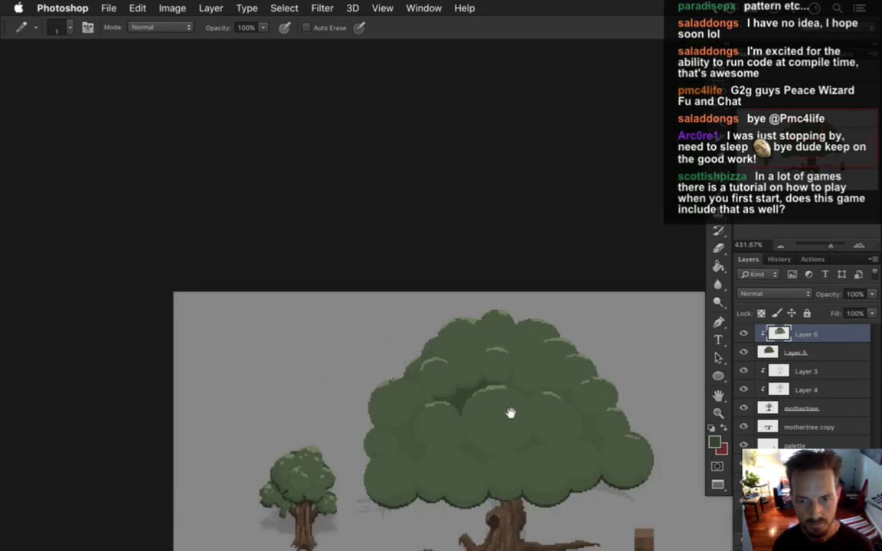
{"action": "left_click_drag", "start_coordinate": [512, 413], "coordinate": [448, 315]}
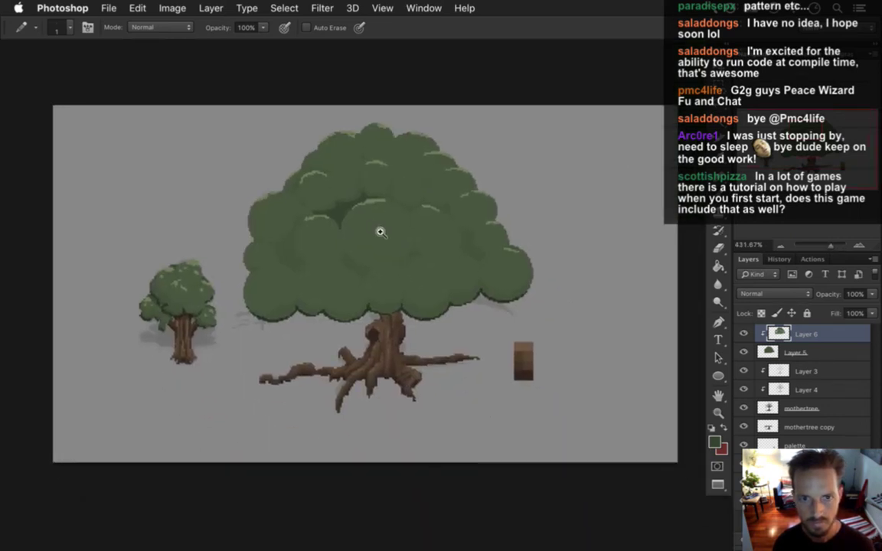
{"action": "scroll", "coordinate": [423, 234], "scroll_direction": "up", "scroll_amount": 6}
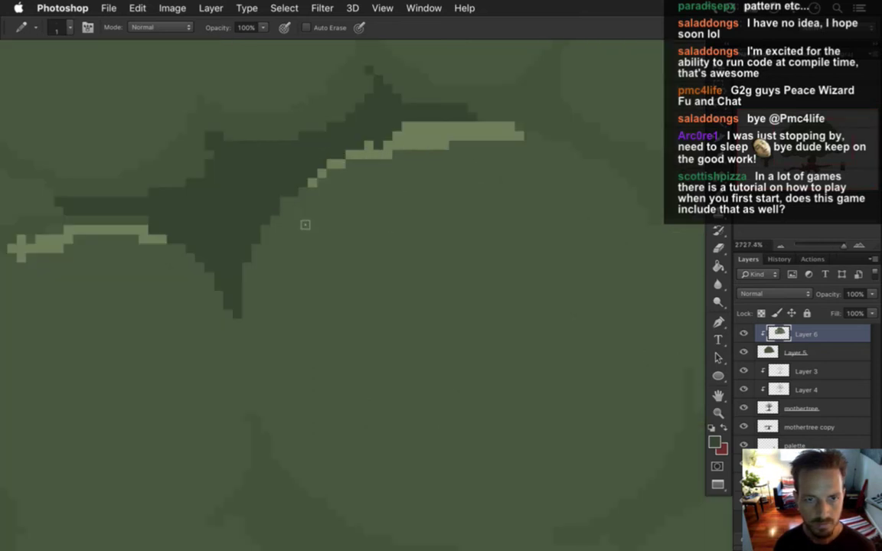
{"action": "scroll", "coordinate": [311, 241], "scroll_direction": "down", "scroll_amount": 2}
{"action": "left_click_drag", "start_coordinate": [322, 235], "coordinate": [390, 278]}
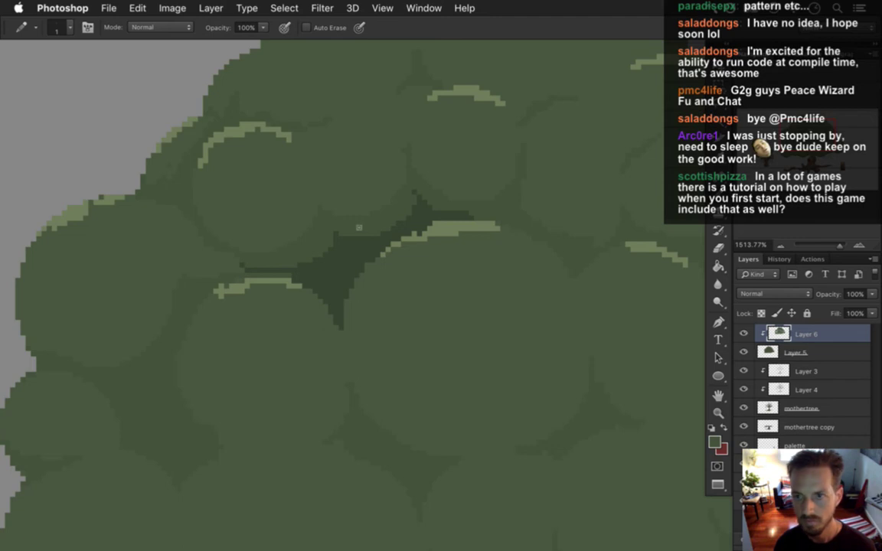
{"action": "key", "text": "i"}
{"action": "left_click", "coordinate": [315, 235]}
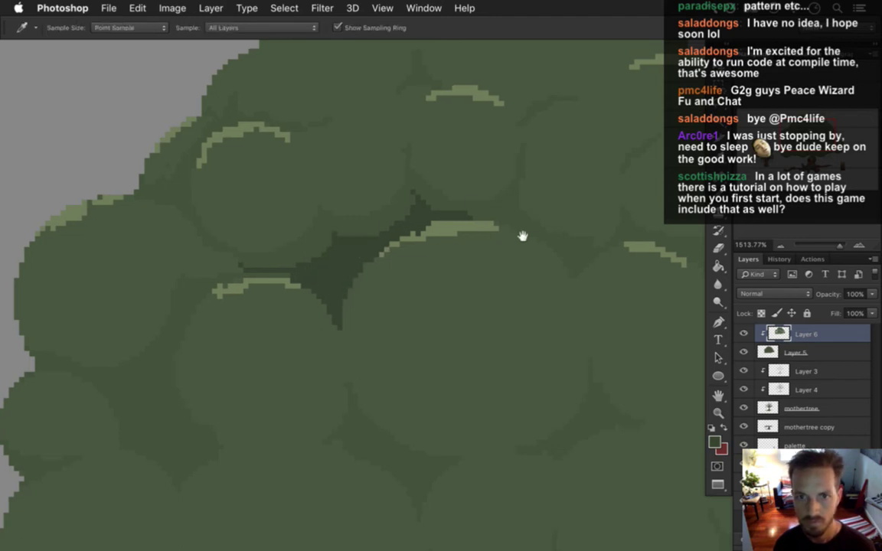
{"action": "left_click_drag", "start_coordinate": [521, 236], "coordinate": [462, 285]}
{"action": "key", "text": "b"}
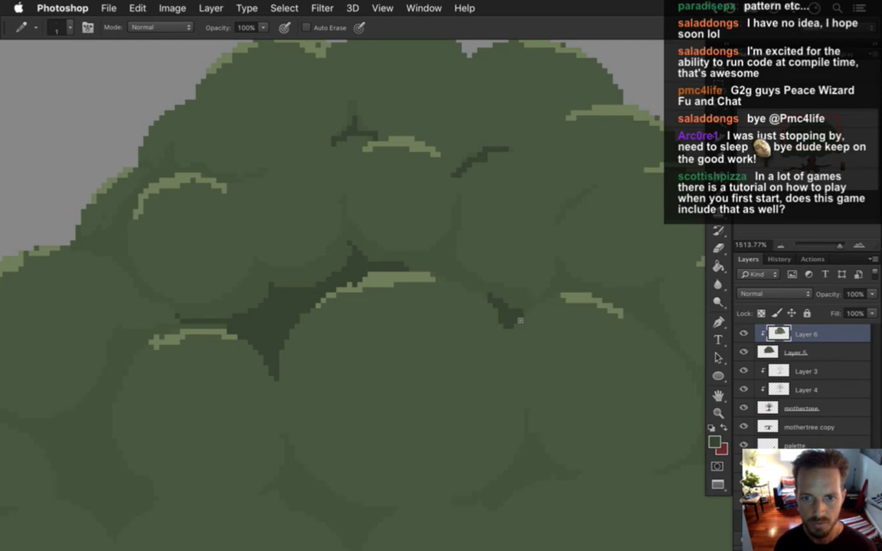
{"action": "left_click_drag", "start_coordinate": [486, 307], "coordinate": [445, 284]}
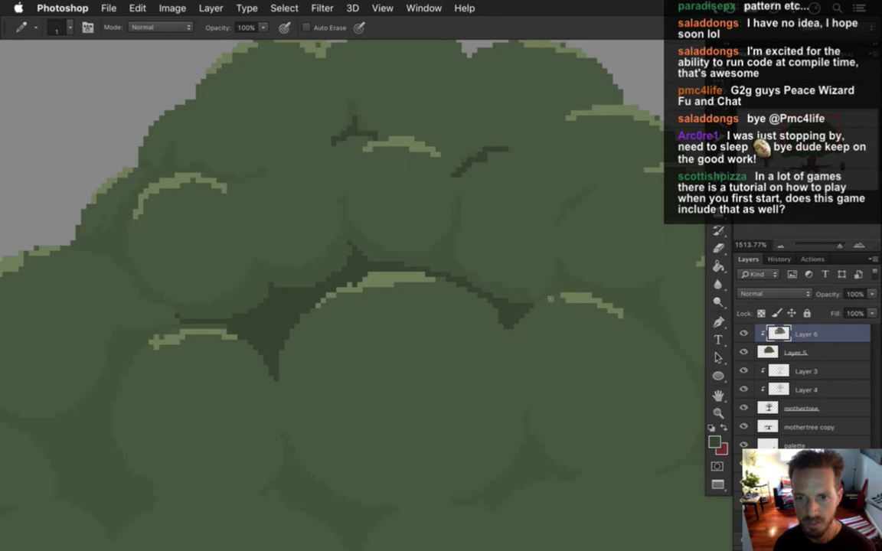
Step: Switch to Gameshow to check the live stream's status, minimise its window, and return to Photoshop
{"action": "key", "text": "super+Tab"}
{"action": "key", "text": "super+Tab"}
{"action": "key", "text": "super+Tab"}
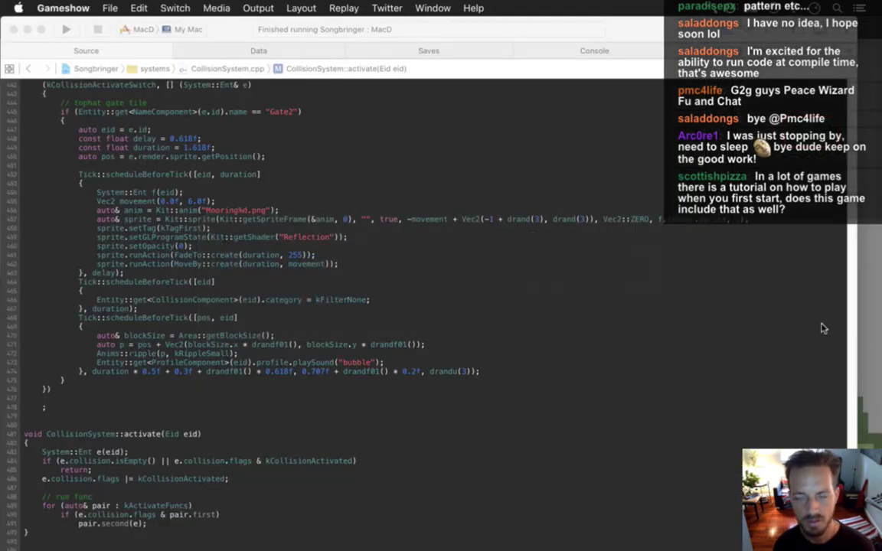
{"action": "mouse_move", "coordinate": [881, 331]}
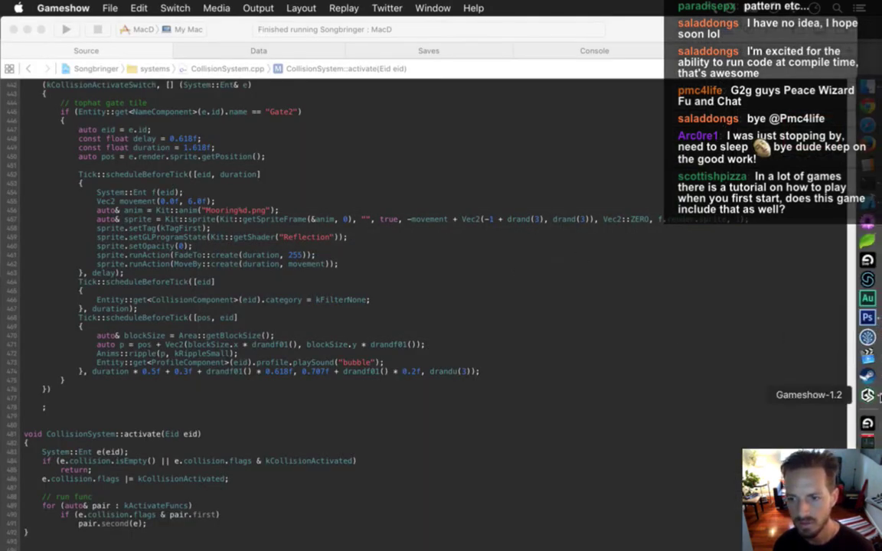
{"action": "left_click", "coordinate": [868, 340]}
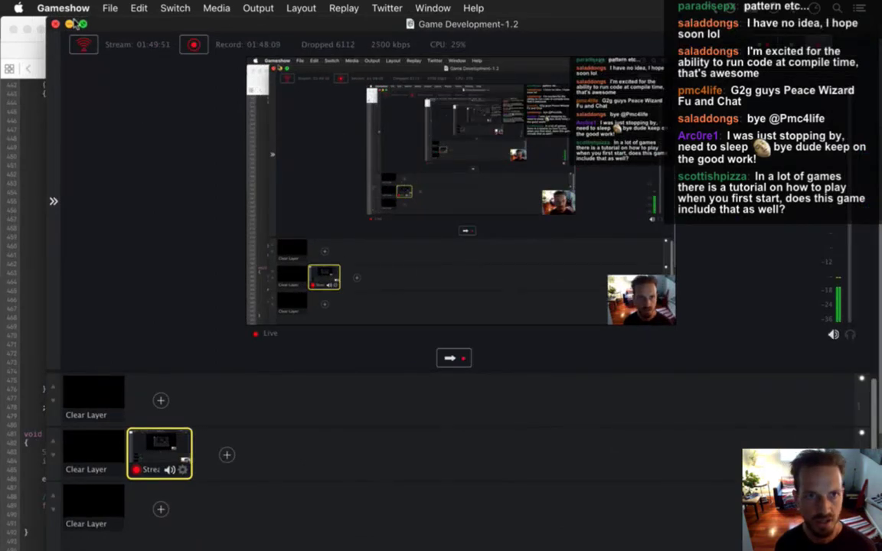
{"action": "left_click", "coordinate": [69, 25]}
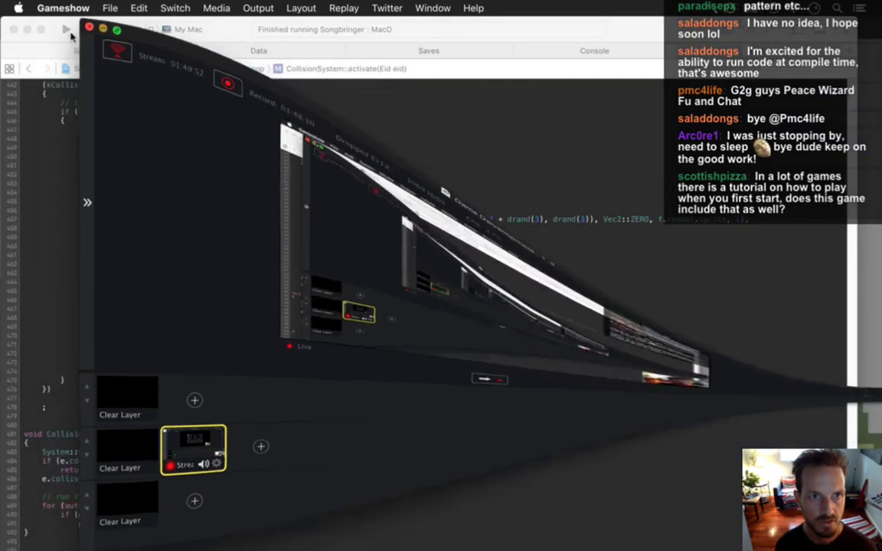
{"action": "key", "text": "super+Tab"}
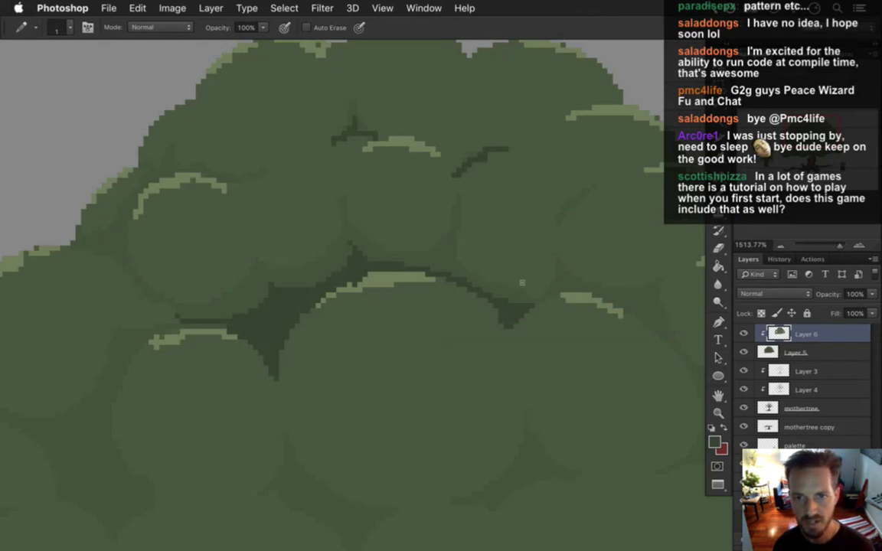
Step: Paint dark crevice shadows along the right-centre clump's shoulder and in the gaps above the lower-right clumps
{"action": "mouse_move", "coordinate": [621, 309]}
{"action": "left_mouse_down"}
{"action": "mouse_move", "coordinate": [520, 305]}
{"action": "mouse_move", "coordinate": [536, 309]}
{"action": "left_mouse_up"}
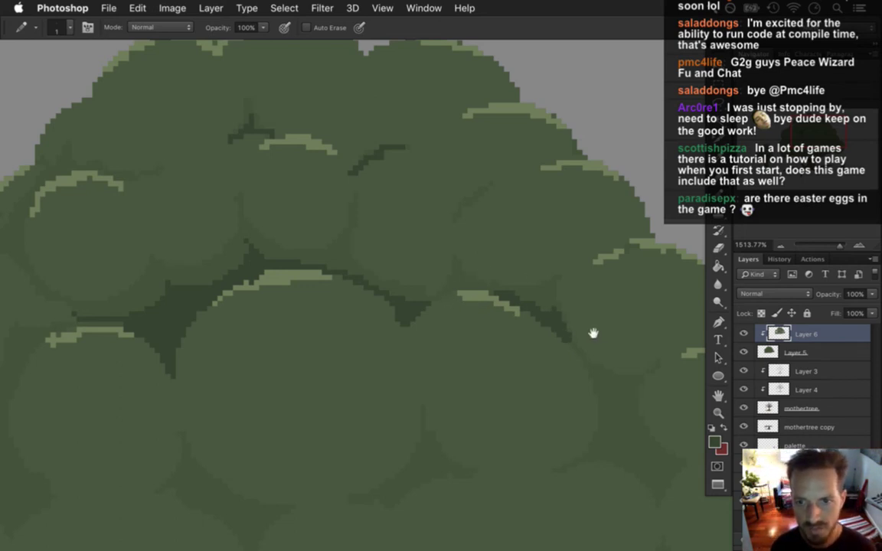
{"action": "left_click_drag", "start_coordinate": [597, 339], "coordinate": [569, 356]}
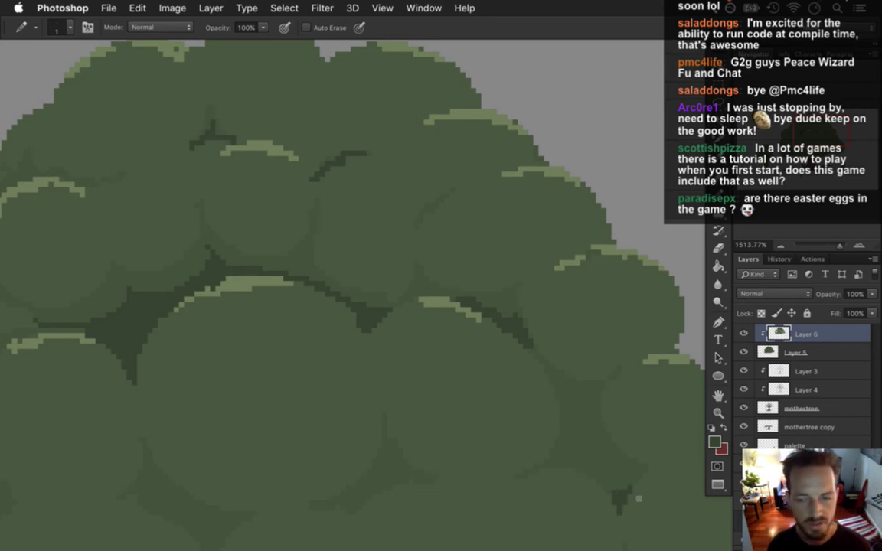
{"action": "mouse_move", "coordinate": [640, 485]}
{"action": "left_mouse_down"}
{"action": "mouse_move", "coordinate": [634, 476]}
{"action": "mouse_move", "coordinate": [608, 498]}
{"action": "left_mouse_up"}
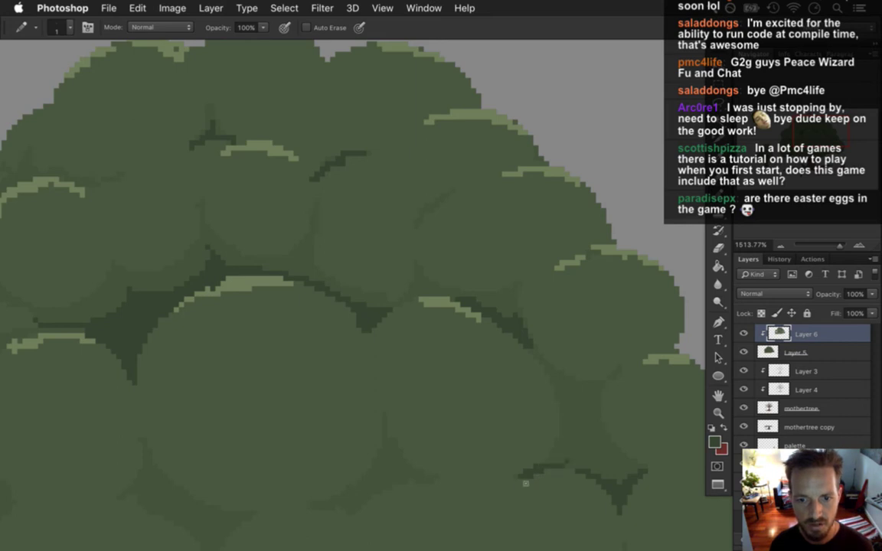
{"action": "mouse_move", "coordinate": [564, 460]}
{"action": "left_mouse_down"}
{"action": "mouse_move", "coordinate": [590, 477]}
{"action": "mouse_move", "coordinate": [622, 503]}
{"action": "mouse_move", "coordinate": [592, 480]}
{"action": "mouse_move", "coordinate": [616, 489]}
{"action": "mouse_move", "coordinate": [574, 498]}
{"action": "mouse_move", "coordinate": [452, 410]}
{"action": "mouse_move", "coordinate": [482, 384]}
{"action": "left_mouse_up"}
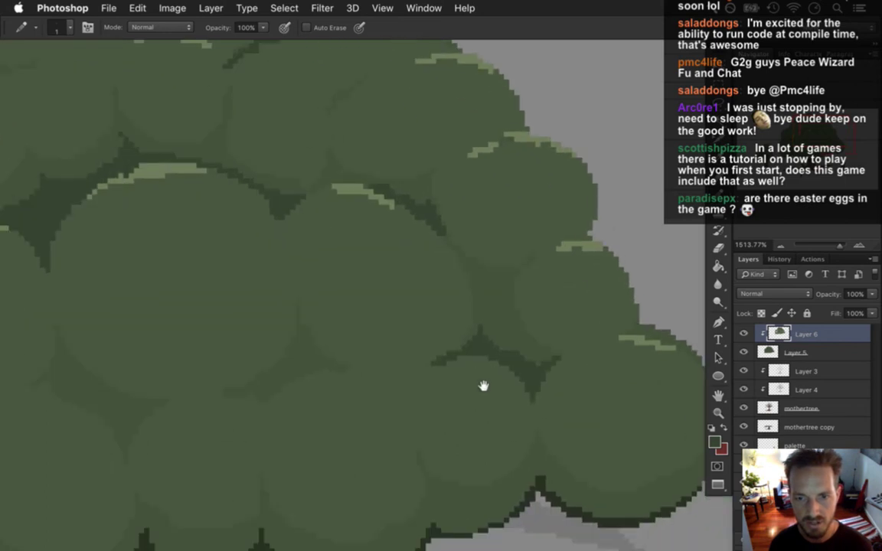
{"action": "mouse_move", "coordinate": [358, 376]}
{"action": "left_mouse_down"}
{"action": "mouse_move", "coordinate": [424, 369]}
{"action": "mouse_move", "coordinate": [386, 367]}
{"action": "left_mouse_up"}
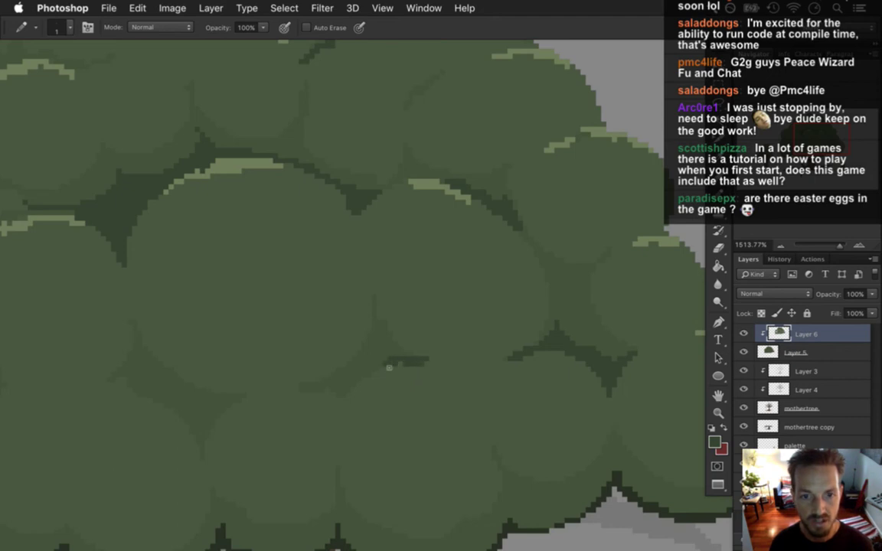
{"action": "left_click_drag", "start_coordinate": [376, 357], "coordinate": [375, 376]}
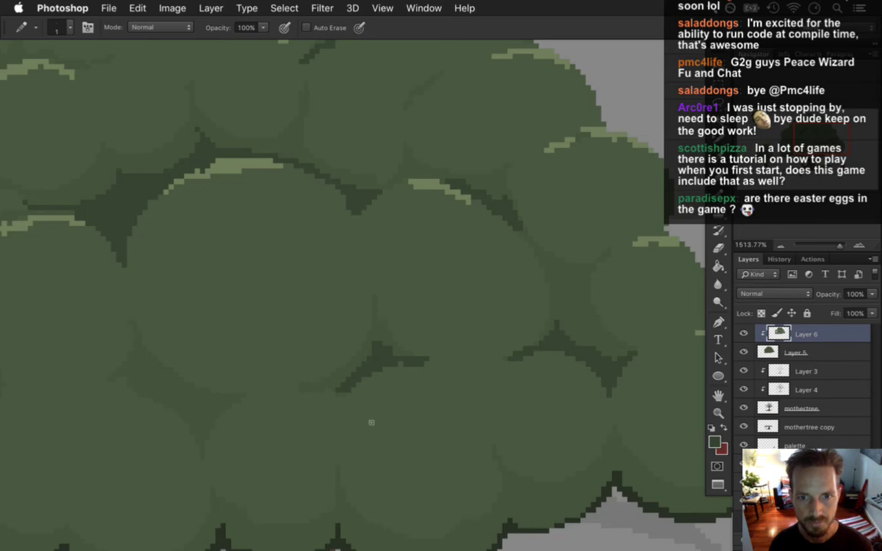
Step: Sample the softer shadow green beside the central clump and pencil scattered texture specks across the foliage clumps
{"action": "scroll", "coordinate": [343, 379], "scroll_direction": "down", "scroll_amount": 2}
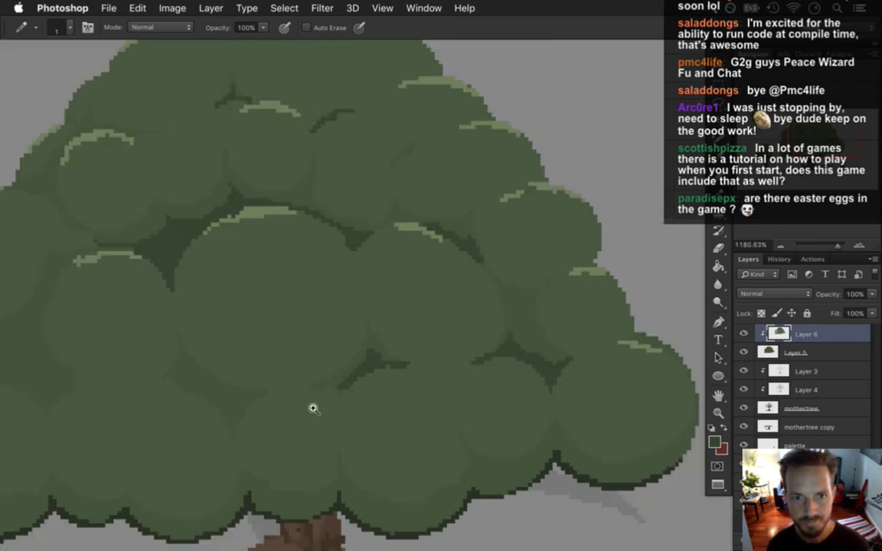
{"action": "scroll", "coordinate": [331, 401], "scroll_direction": "up", "scroll_amount": 1}
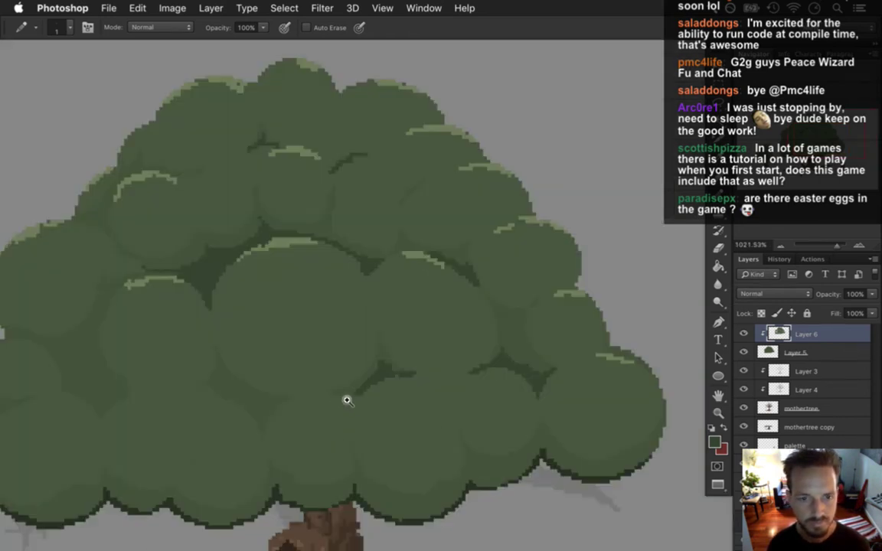
{"action": "key", "text": "i"}
{"action": "left_click", "coordinate": [229, 357]}
{"action": "key", "text": "b"}
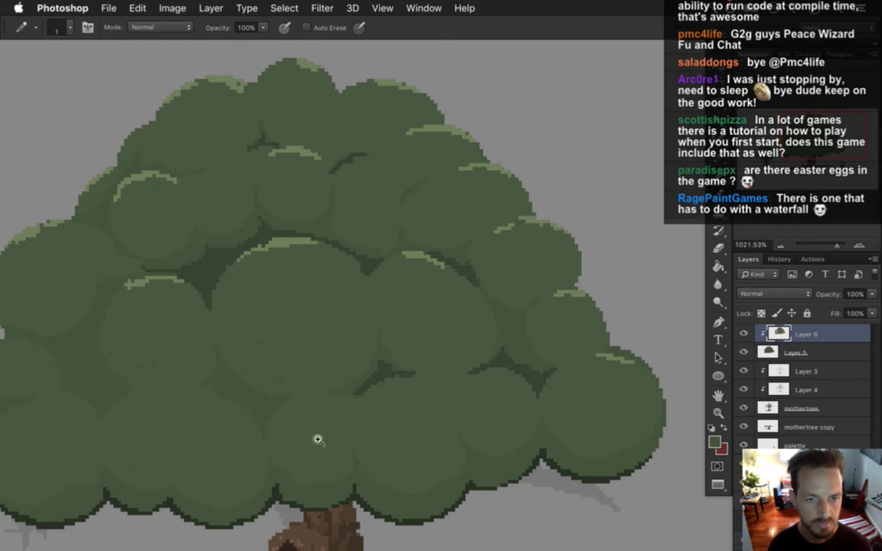
{"action": "scroll", "coordinate": [317, 439], "scroll_direction": "down", "scroll_amount": 1}
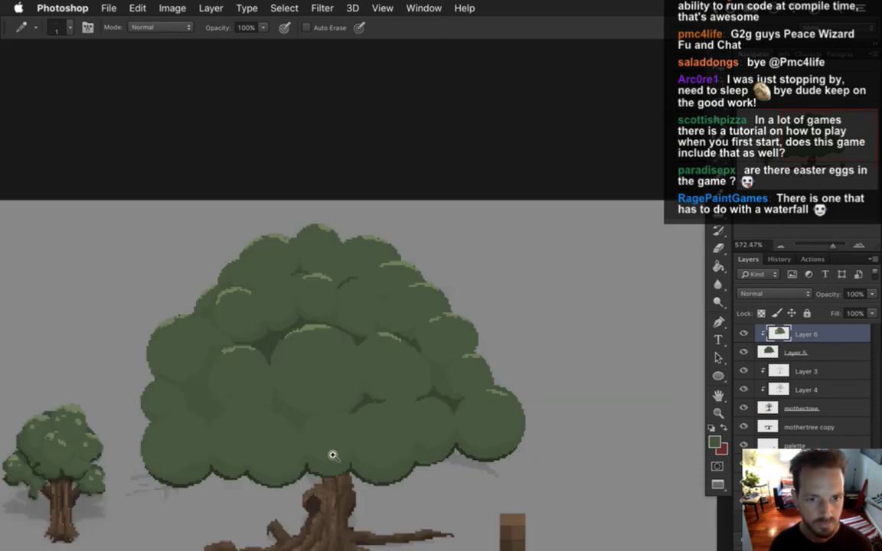
{"action": "scroll", "coordinate": [329, 449], "scroll_direction": "up", "scroll_amount": 1}
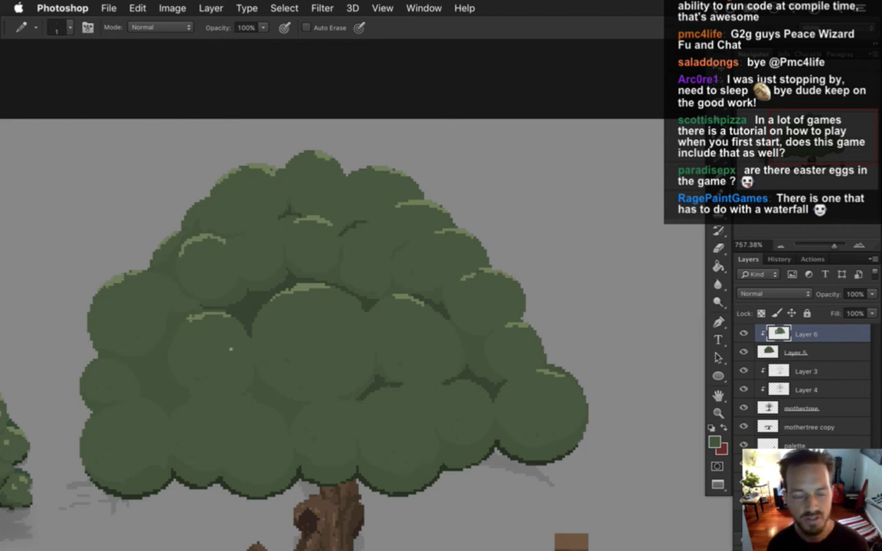
Step: Sample the dark shadow green again and paint crevice shadows in the gaps between the lower-left canopy clumps
{"action": "scroll", "coordinate": [260, 338], "scroll_direction": "up", "scroll_amount": 1}
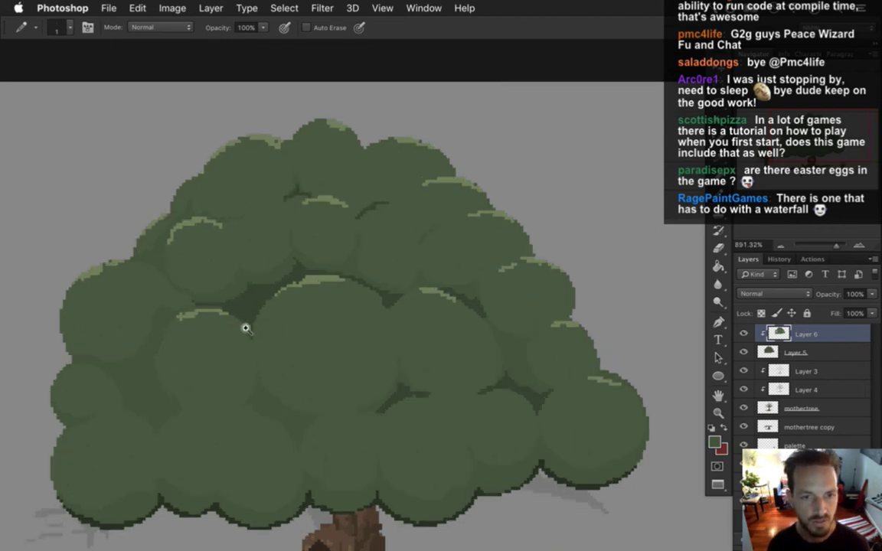
{"action": "scroll", "coordinate": [246, 329], "scroll_direction": "up", "scroll_amount": 1}
{"action": "key", "text": "i"}
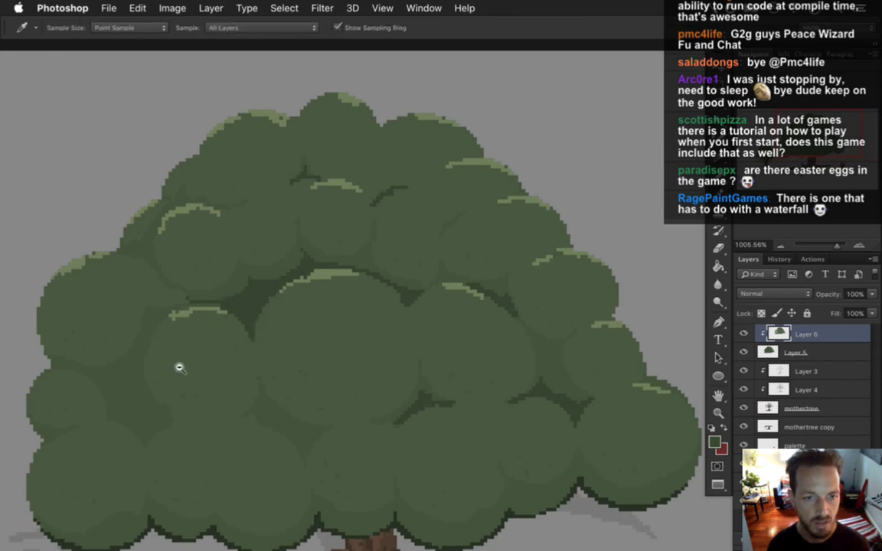
{"action": "scroll", "coordinate": [184, 366], "scroll_direction": "up", "scroll_amount": 3}
{"action": "scroll", "coordinate": [184, 375], "scroll_direction": "up", "scroll_amount": 3}
{"action": "scroll", "coordinate": [215, 357], "scroll_direction": "down", "scroll_amount": 3}
{"action": "scroll", "coordinate": [214, 357], "scroll_direction": "left", "scroll_amount": 5}
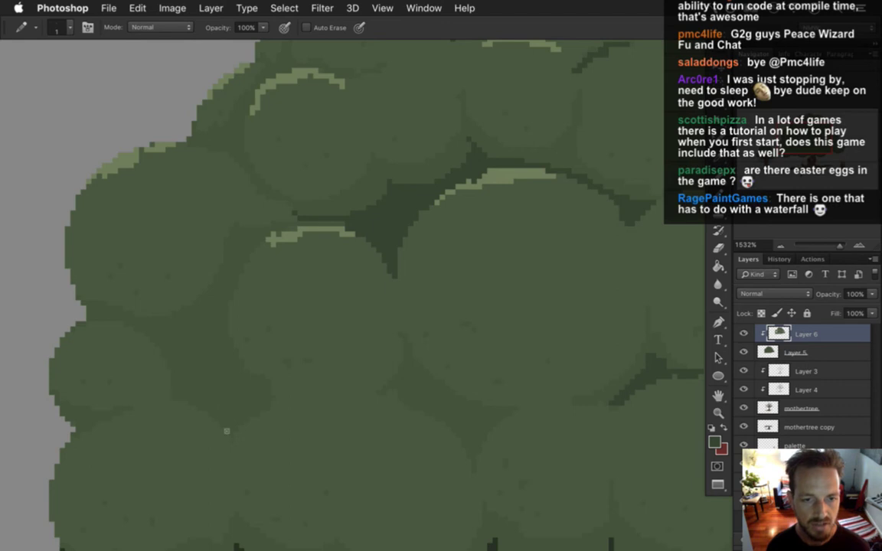
{"action": "mouse_move", "coordinate": [226, 431]}
{"action": "left_mouse_down"}
{"action": "mouse_move", "coordinate": [175, 405]}
{"action": "mouse_move", "coordinate": [209, 402]}
{"action": "mouse_move", "coordinate": [210, 375]}
{"action": "left_mouse_up"}
{"action": "left_click_drag", "start_coordinate": [207, 413], "coordinate": [236, 435]}
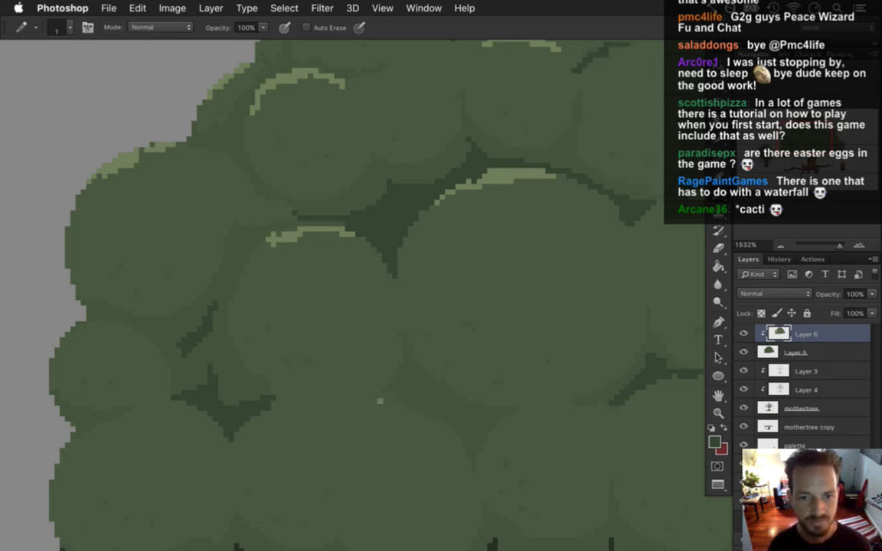
Step: Paint a dark crevice shadow beneath the central clump's lower-left edge and touch up the clump's rim with sampled foliage greens
{"action": "mouse_move", "coordinate": [380, 392]}
{"action": "left_mouse_down"}
{"action": "mouse_move", "coordinate": [396, 383]}
{"action": "mouse_move", "coordinate": [388, 381]}
{"action": "mouse_move", "coordinate": [388, 404]}
{"action": "mouse_move", "coordinate": [437, 427]}
{"action": "mouse_move", "coordinate": [471, 465]}
{"action": "mouse_move", "coordinate": [487, 447]}
{"action": "left_mouse_up"}
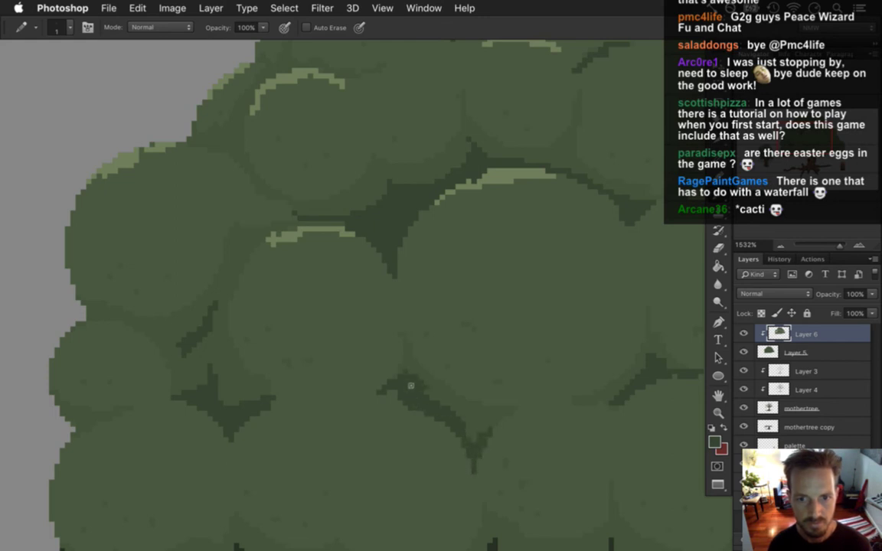
{"action": "left_click_drag", "start_coordinate": [371, 342], "coordinate": [467, 427]}
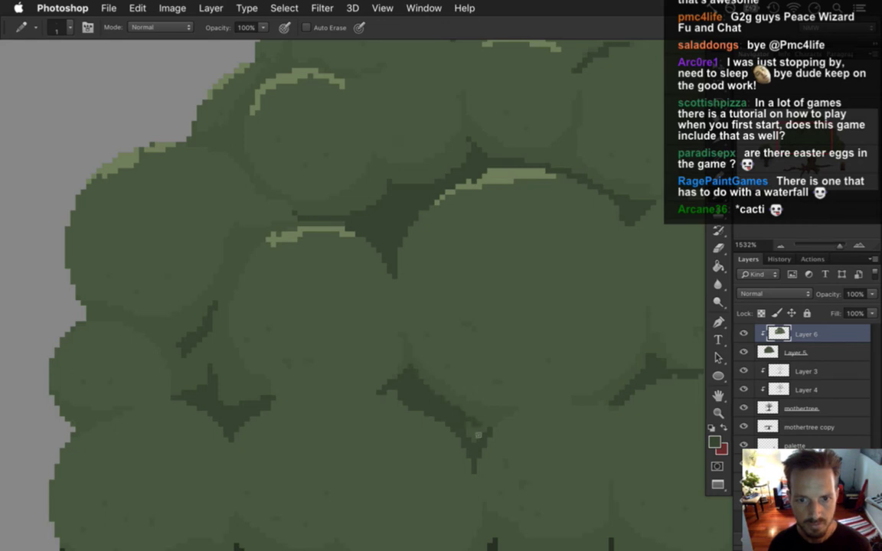
{"action": "left_click", "coordinate": [459, 380], "text": "alt"}
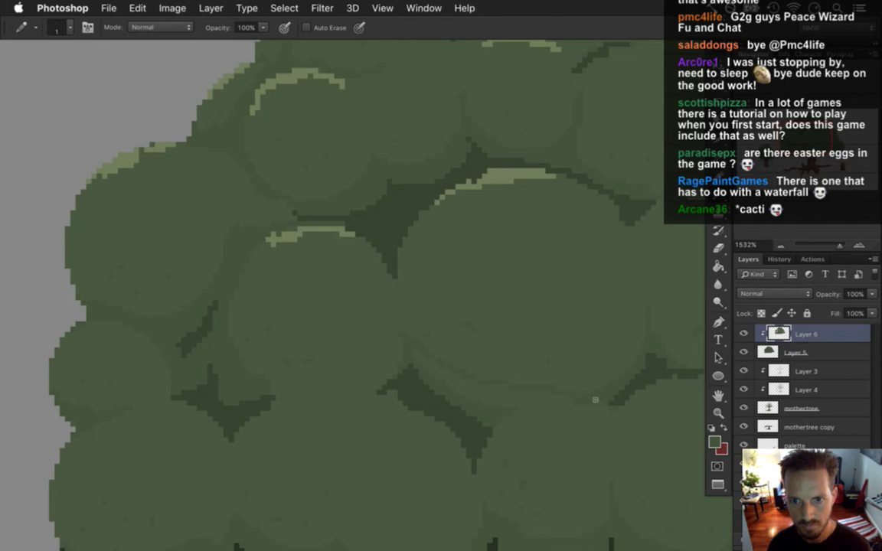
{"action": "key", "text": "bracketright"}
{"action": "key", "text": "bracketright"}
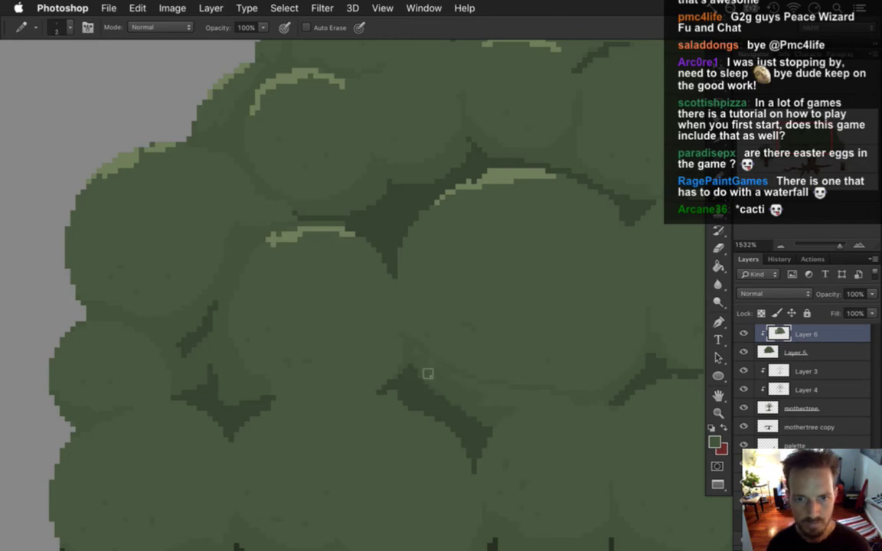
{"action": "key", "text": "bracketleft"}
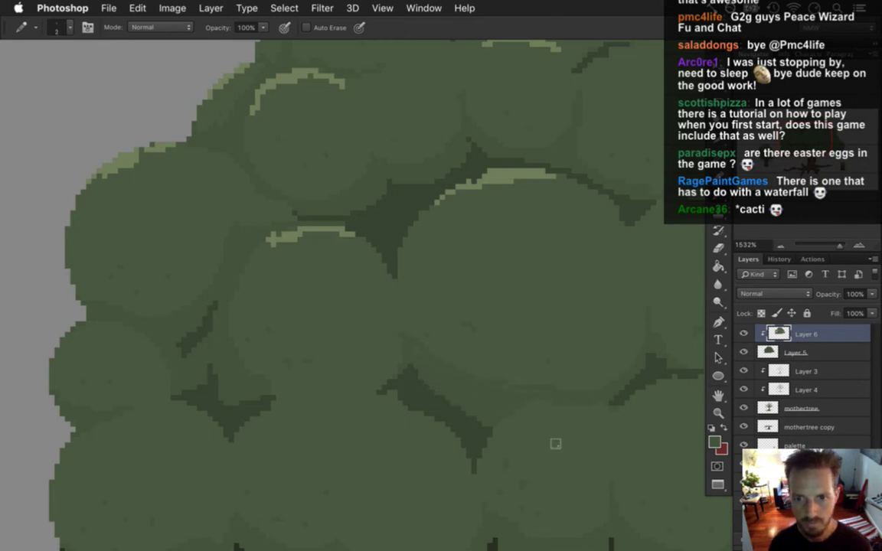
{"action": "mouse_move", "coordinate": [600, 399]}
{"action": "left_mouse_down"}
{"action": "mouse_move", "coordinate": [498, 407]}
{"action": "mouse_move", "coordinate": [462, 384]}
{"action": "left_mouse_up"}
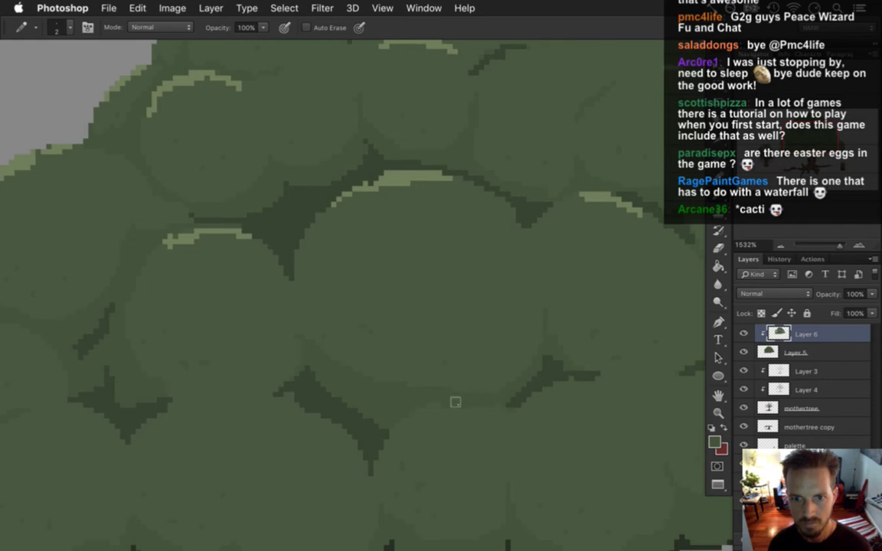
{"action": "left_click", "coordinate": [528, 369], "text": "alt"}
{"action": "key", "text": "bracketleft"}
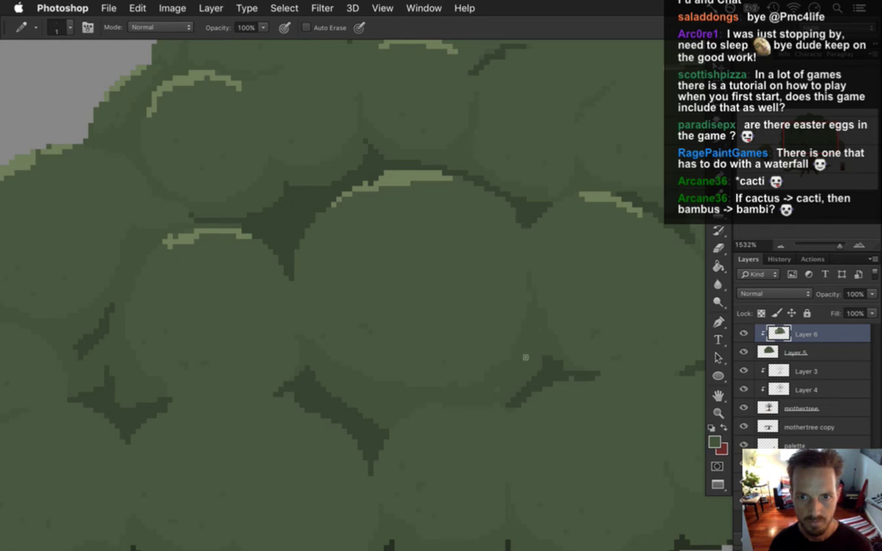
Step: Sample the light highlight green from the small reference tree and pencil leaf highlights onto the central and upper-left canopy clumps
{"action": "scroll", "coordinate": [465, 461], "scroll_direction": "down", "scroll_amount": 4}
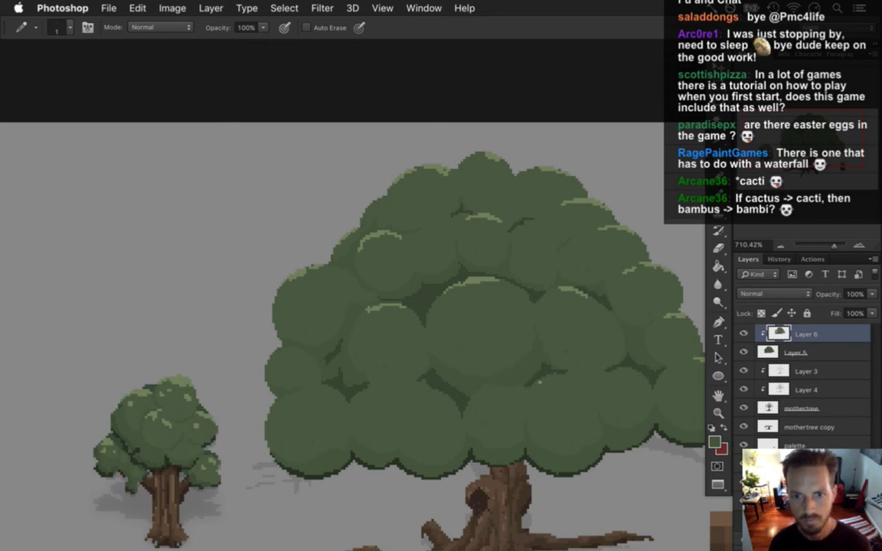
{"action": "left_click_drag", "start_coordinate": [571, 384], "coordinate": [473, 392]}
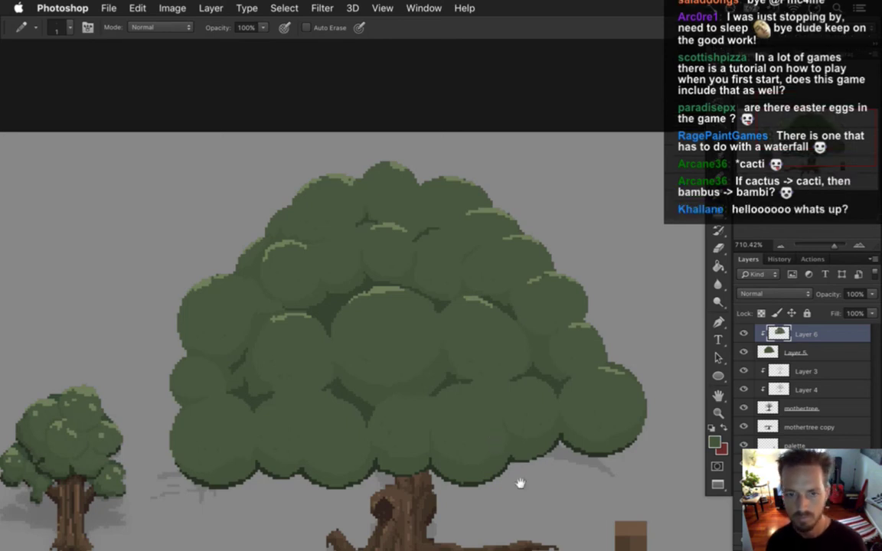
{"action": "left_click_drag", "start_coordinate": [486, 462], "coordinate": [497, 351]}
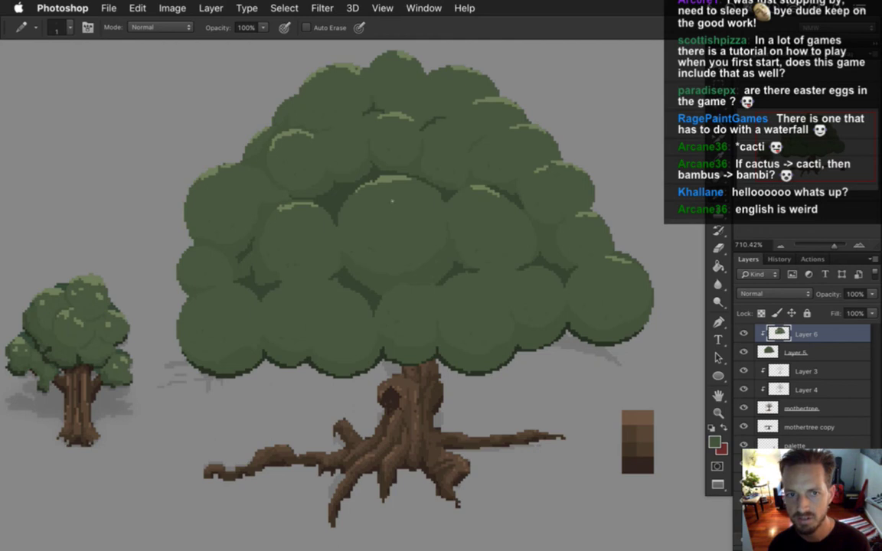
{"action": "scroll", "coordinate": [444, 290], "scroll_direction": "down", "scroll_amount": 3}
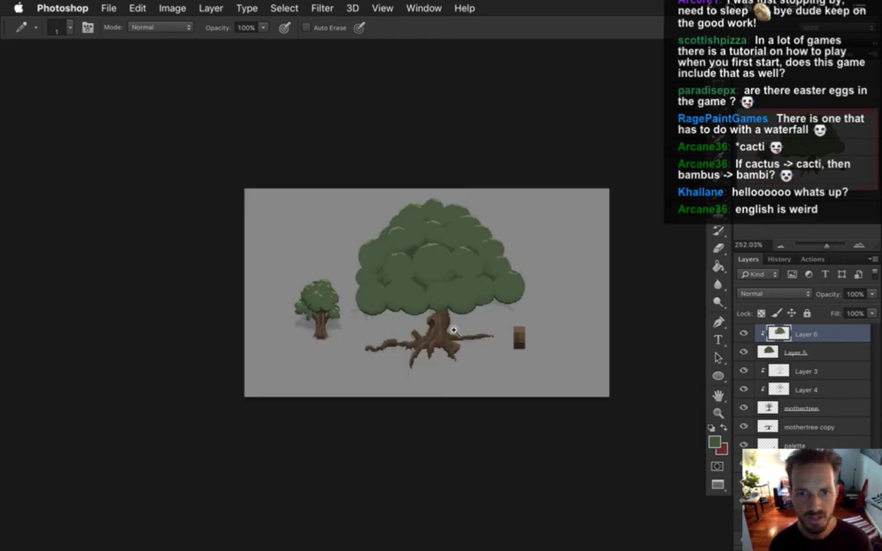
{"action": "scroll", "coordinate": [455, 330], "scroll_direction": "up", "scroll_amount": 2}
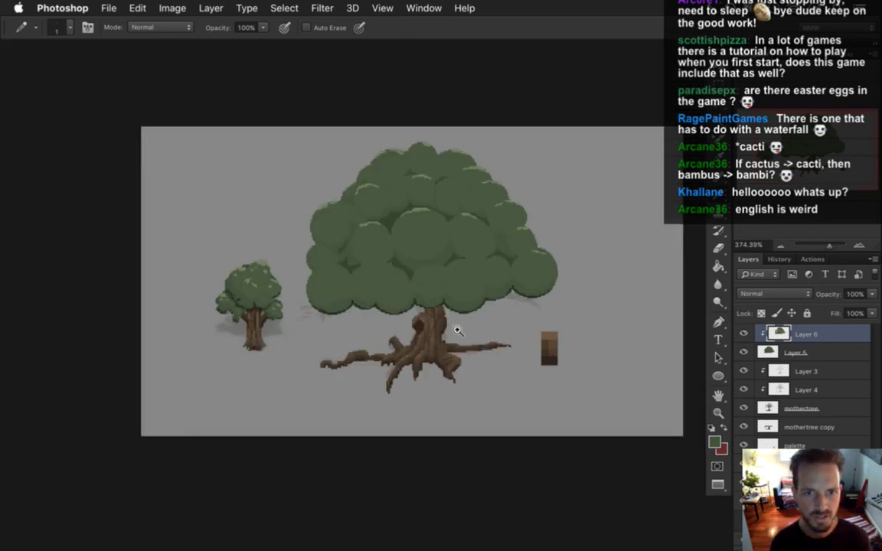
{"action": "scroll", "coordinate": [404, 265], "scroll_direction": "up", "scroll_amount": 2}
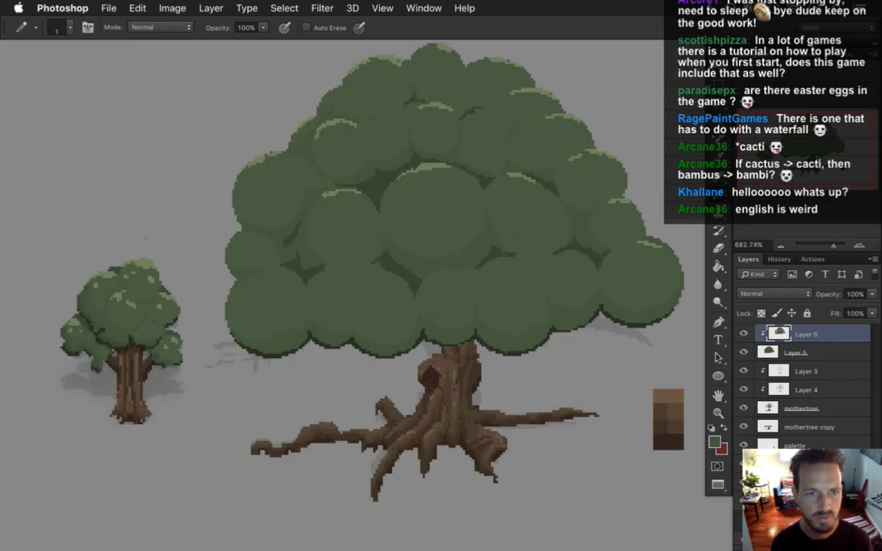
{"action": "key", "text": "i"}
{"action": "left_click", "coordinate": [130, 242]}
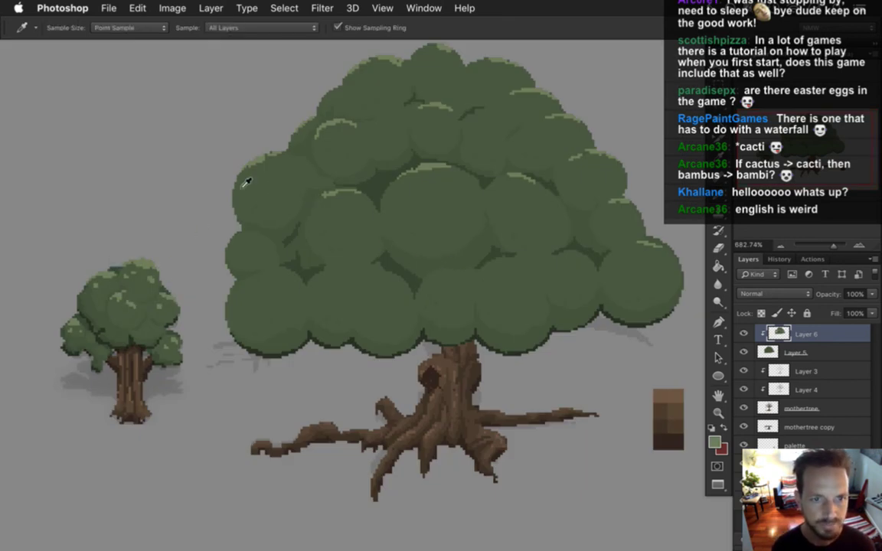
{"action": "scroll", "coordinate": [371, 214], "scroll_direction": "up", "scroll_amount": 2}
{"action": "key", "text": "b"}
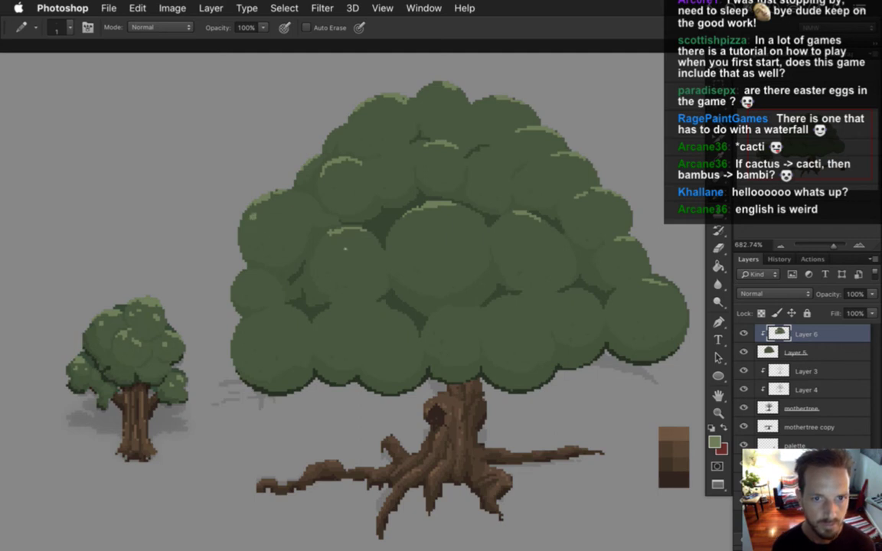
{"action": "left_click", "coordinate": [359, 240]}
{"action": "left_click_drag", "start_coordinate": [405, 199], "coordinate": [427, 205]}
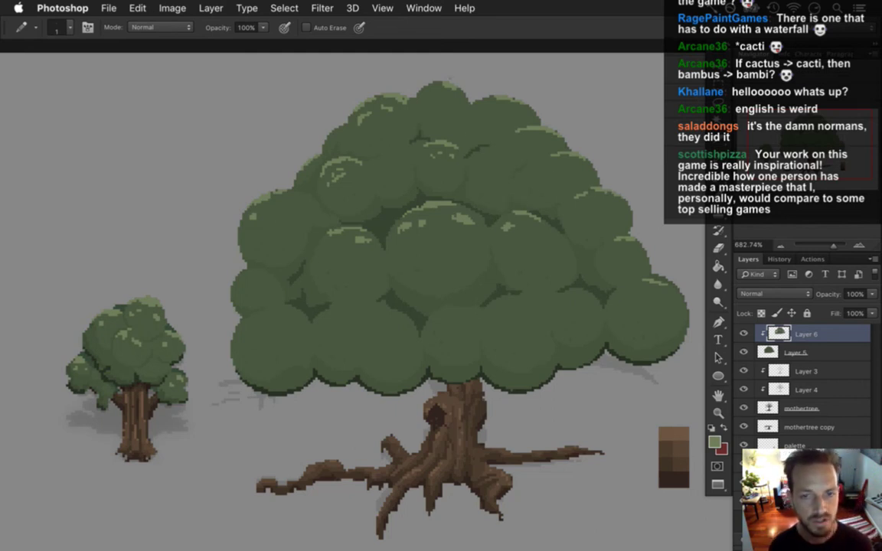
Step: Pencil light green leaf highlights across the topmost and right-hand clumps and the small clump on the canopy's left edge
{"action": "left_click_drag", "start_coordinate": [452, 118], "coordinate": [417, 150]}
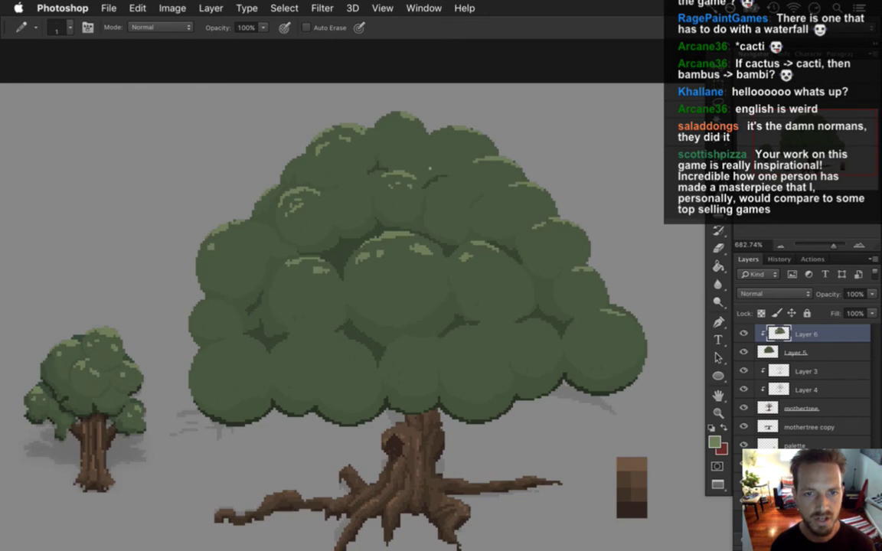
{"action": "scroll", "coordinate": [454, 156], "scroll_direction": "up", "scroll_amount": 1}
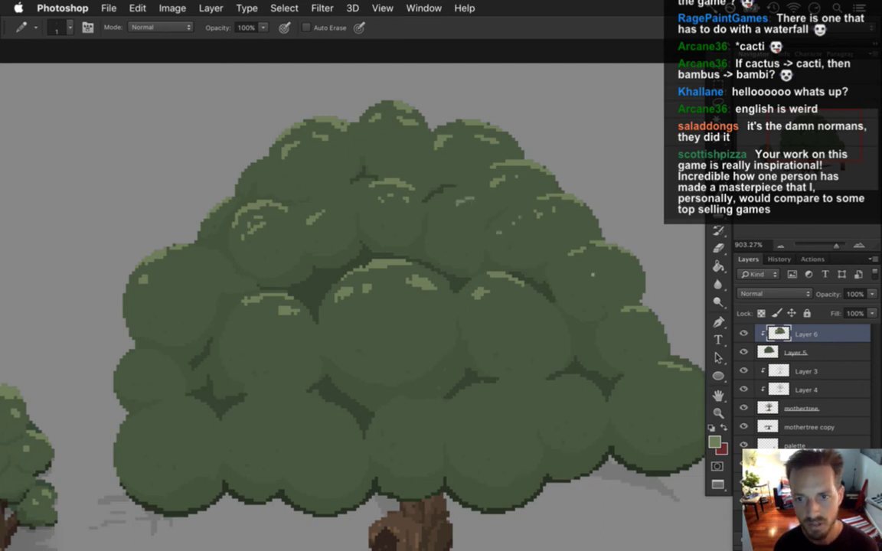
{"action": "left_click_drag", "start_coordinate": [618, 293], "coordinate": [561, 262]}
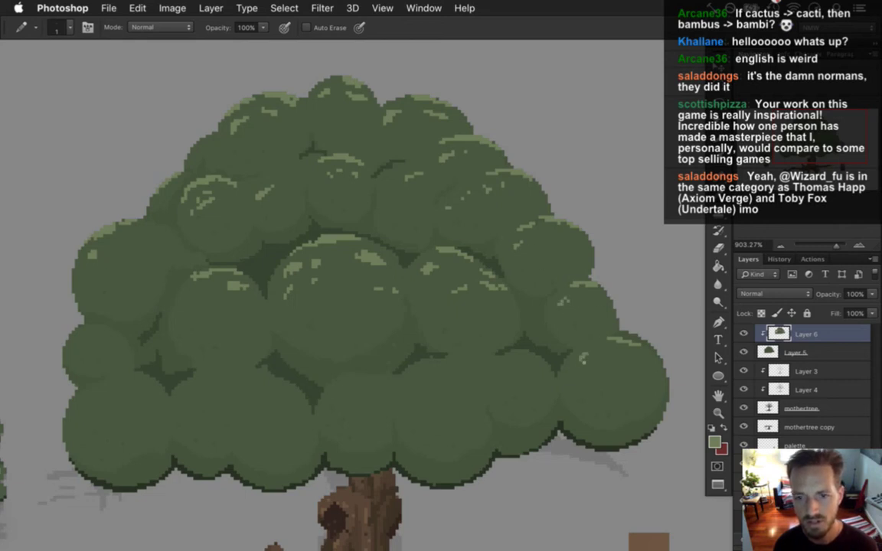
{"action": "left_click_drag", "start_coordinate": [645, 362], "coordinate": [651, 372]}
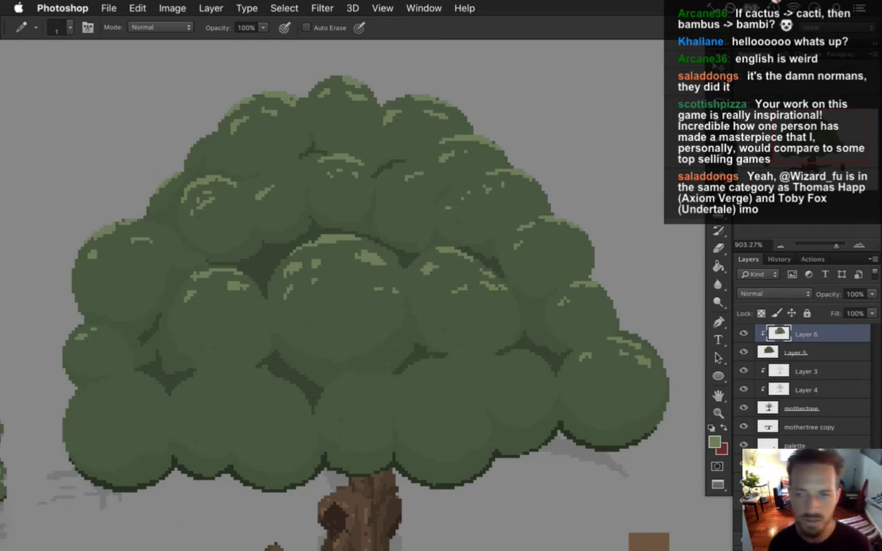
Step: Switch to Safari, search the web for "undertale" in a new window, and open the game's Steam store page
{"action": "mouse_move", "coordinate": [878, 306]}
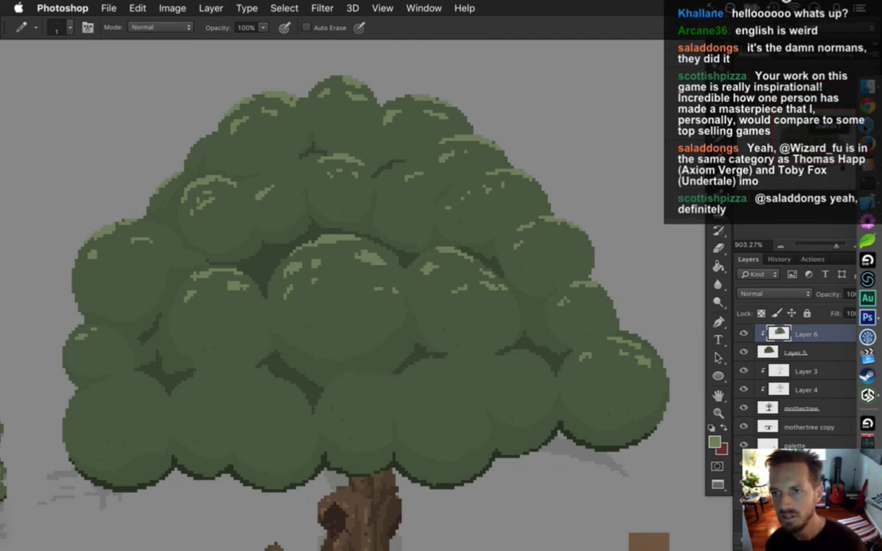
{"action": "key", "text": "super+Tab"}
{"action": "key", "text": "super+Tab"}
{"action": "key", "text": "super+n"}
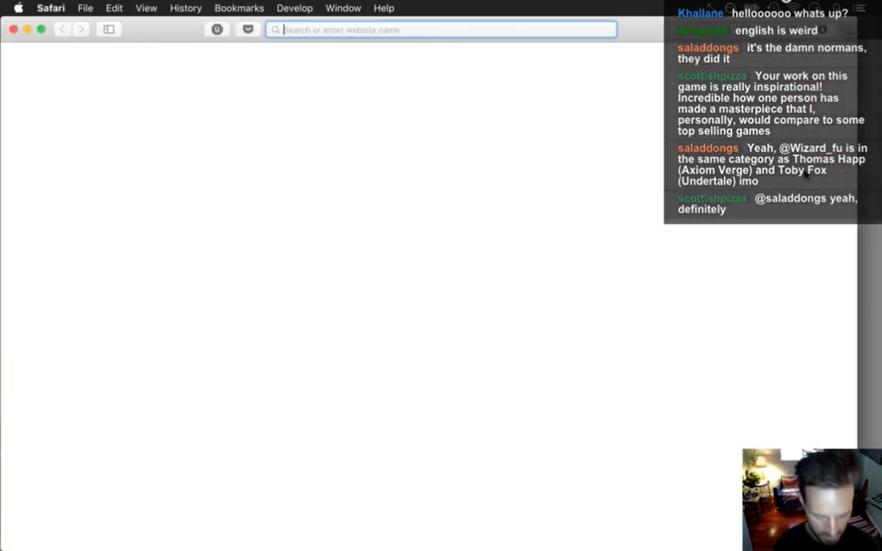
{"action": "type", "text": "undertale"}
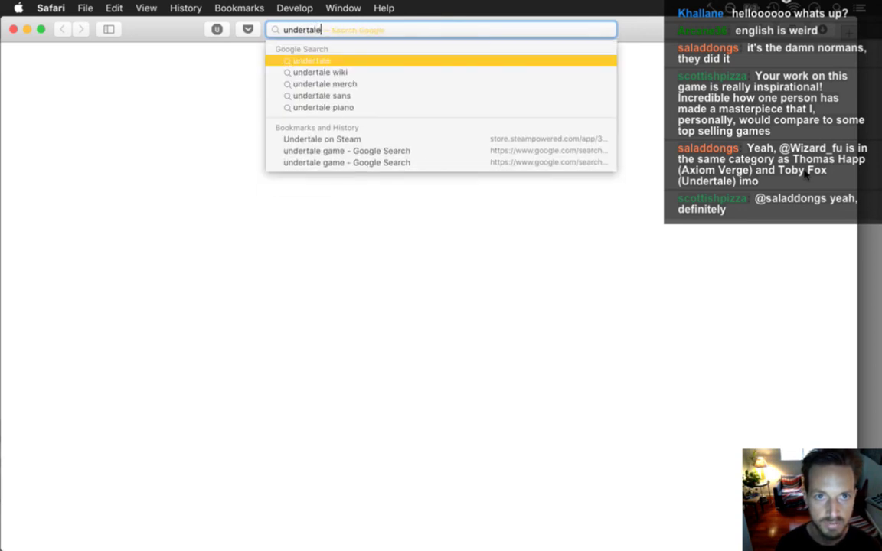
{"action": "key", "text": "Return"}
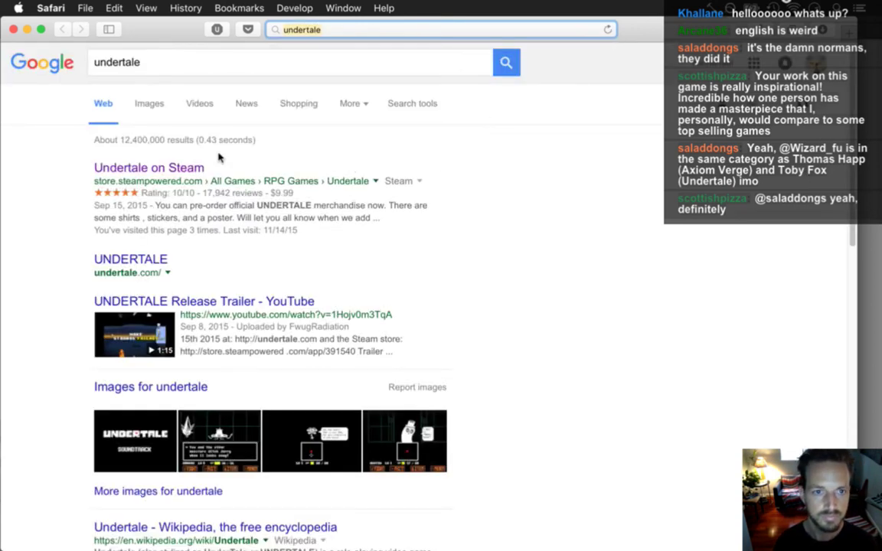
{"action": "left_click", "coordinate": [184, 168]}
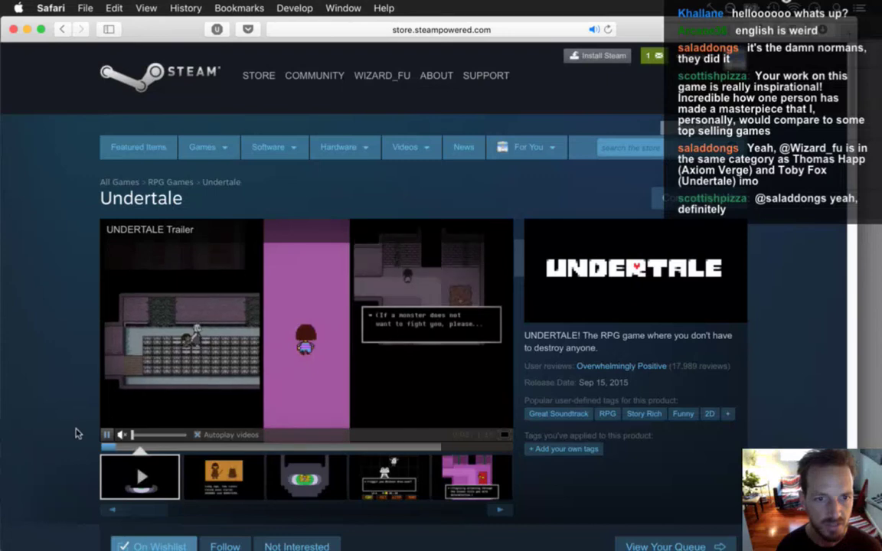
Step: Pause the Undertale trailer, look through the store page's purchase options and gameplay screenshots, and return to Photoshop
{"action": "left_click", "coordinate": [110, 435]}
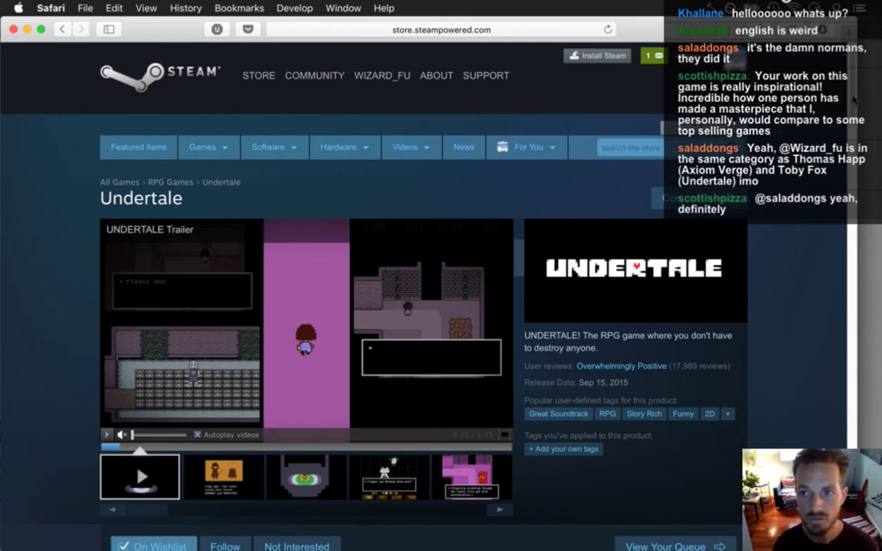
{"action": "scroll", "coordinate": [853, 100], "scroll_direction": "down", "scroll_amount": 5}
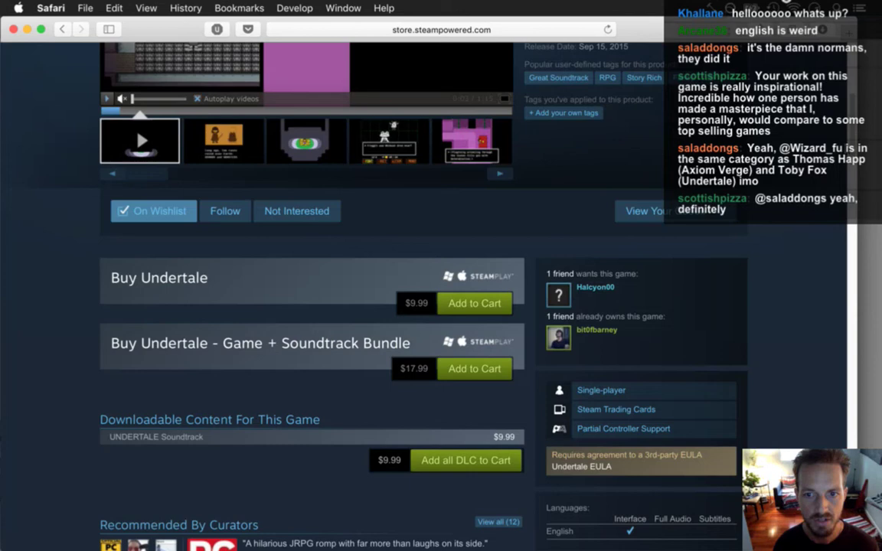
{"action": "scroll", "coordinate": [247, 389], "scroll_direction": "up", "scroll_amount": 5}
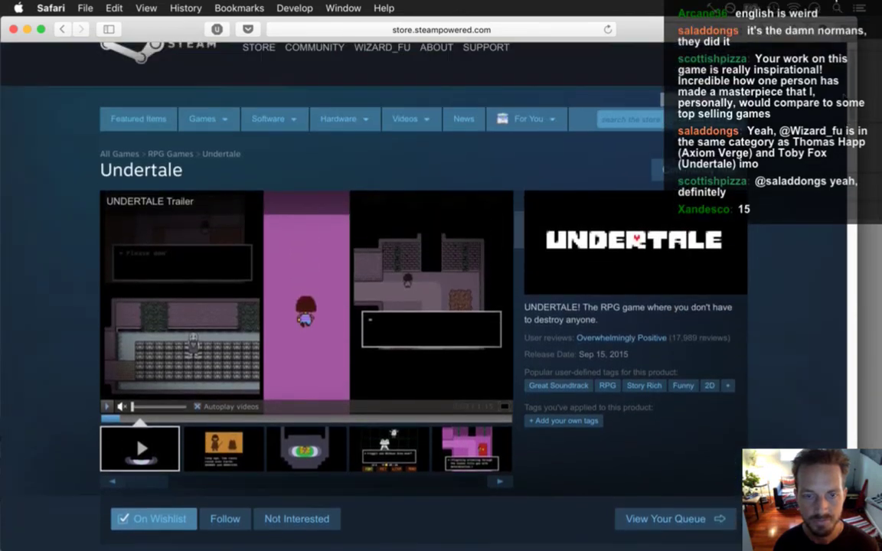
{"action": "left_click", "coordinate": [224, 448]}
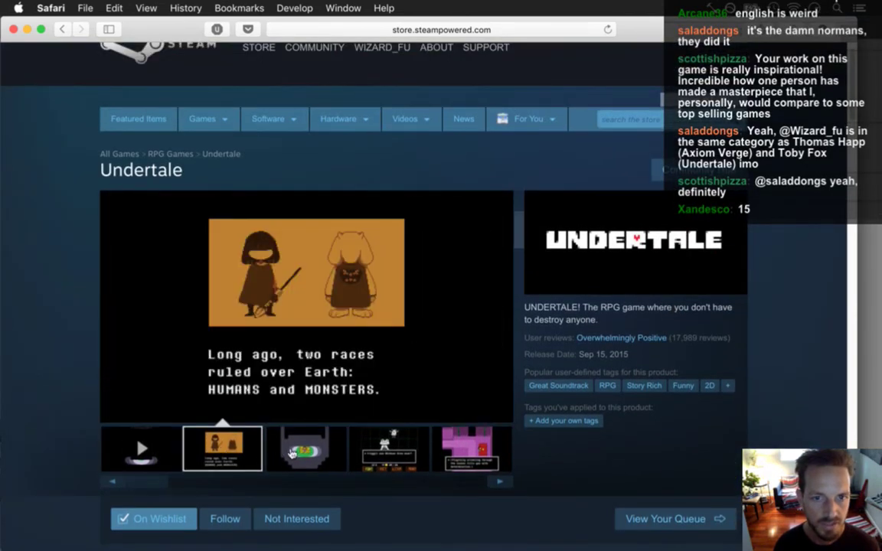
{"action": "left_click", "coordinate": [297, 452]}
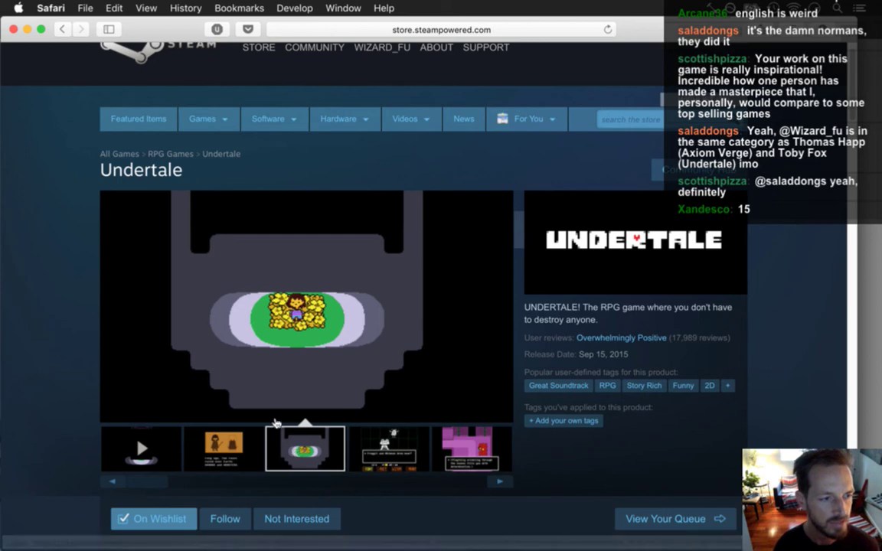
{"action": "left_click", "coordinate": [385, 457]}
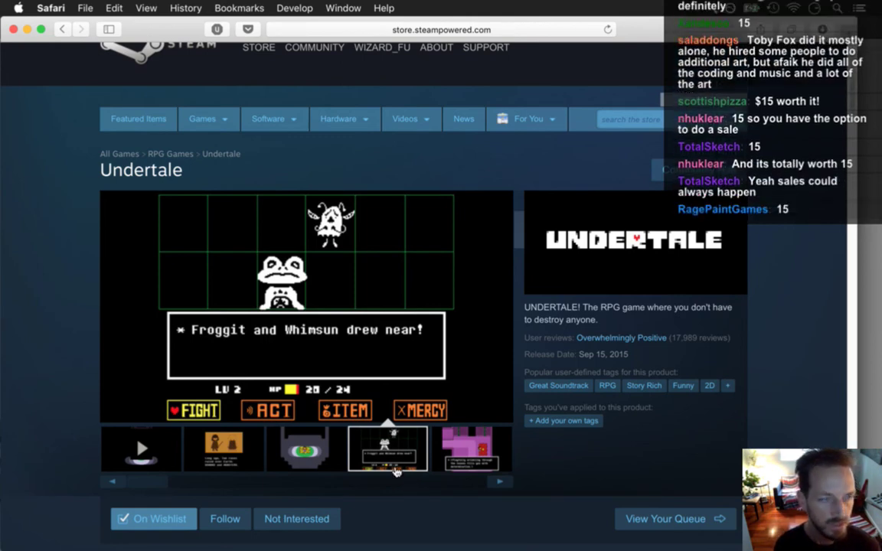
{"action": "left_click", "coordinate": [469, 463]}
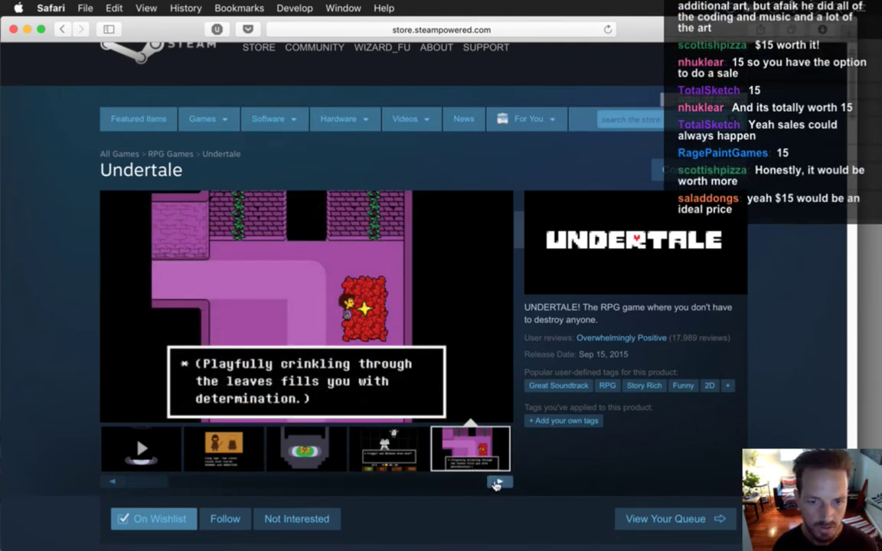
{"action": "left_click", "coordinate": [496, 484]}
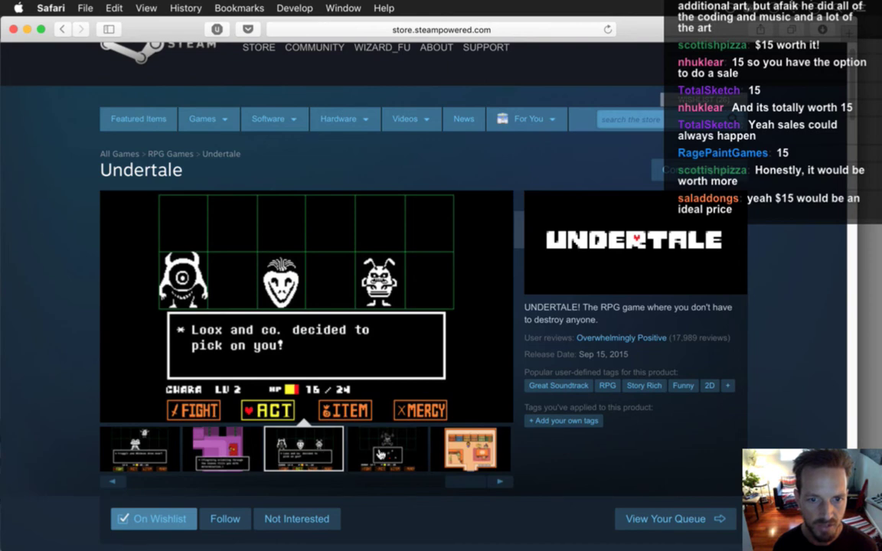
{"action": "left_click", "coordinate": [380, 454]}
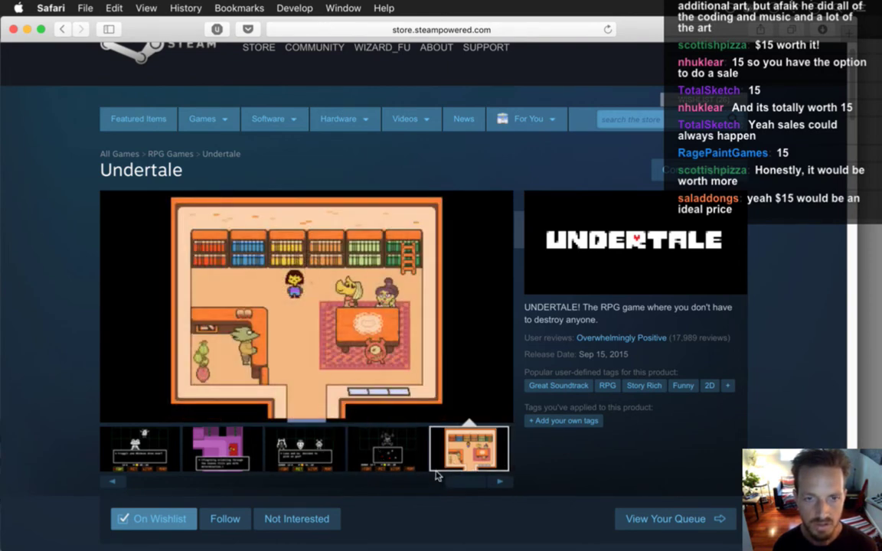
{"action": "key", "text": "super+Tab"}
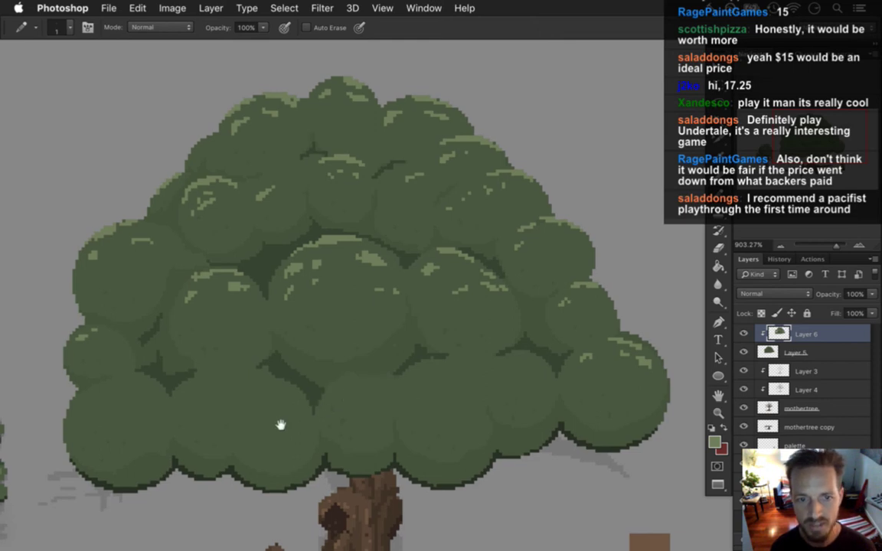
Step: Pencil light green leaf highlights across the tops of the canopy's bottom row of clumps
{"action": "left_click_drag", "start_coordinate": [282, 423], "coordinate": [331, 397]}
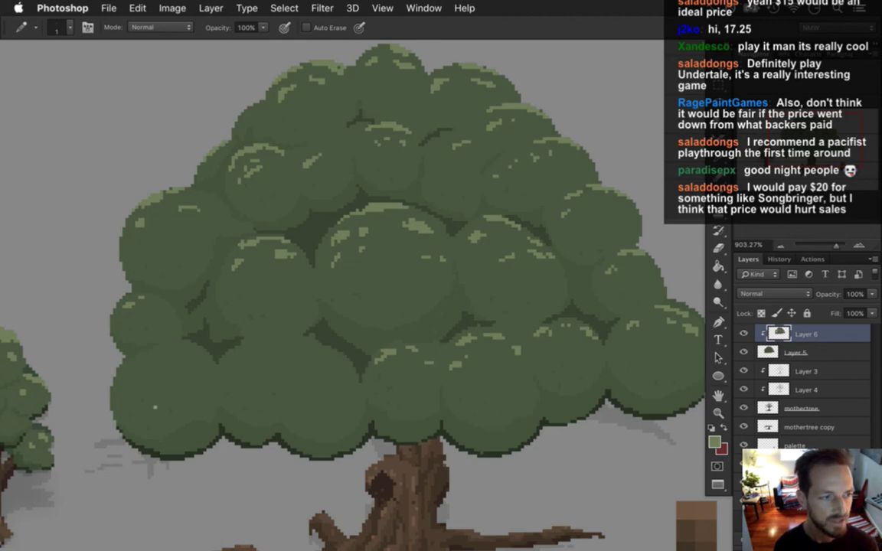
{"action": "left_click_drag", "start_coordinate": [149, 388], "coordinate": [173, 353]}
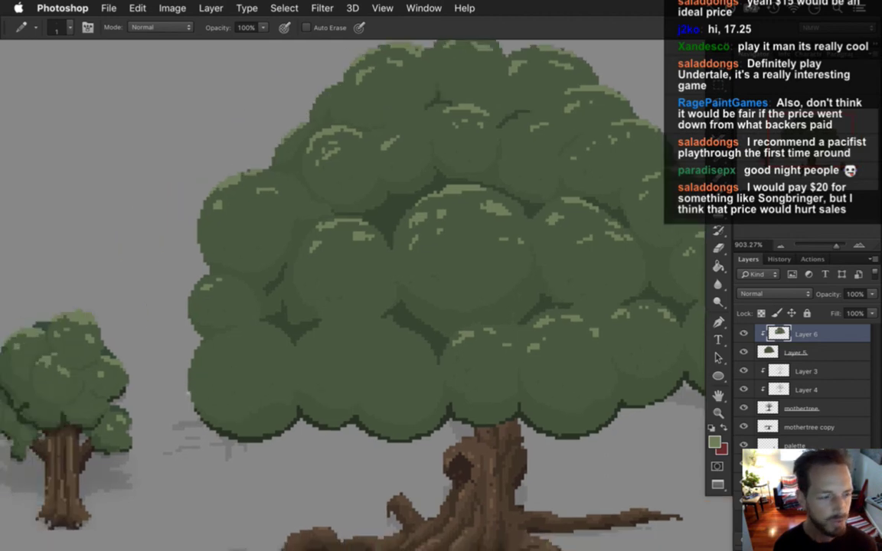
{"action": "scroll", "coordinate": [200, 359], "scroll_direction": "up", "scroll_amount": 1}
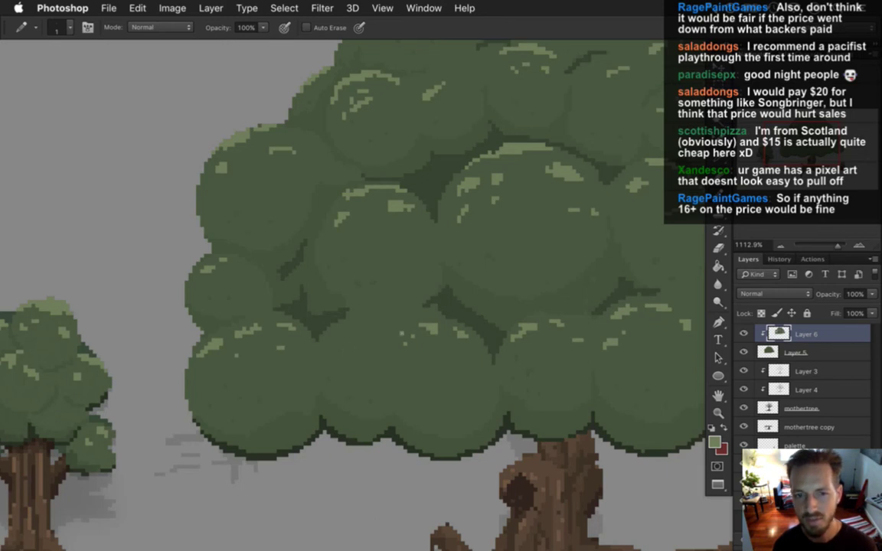
Step: Sample the mid-tone shadow green from the canopy and pencil soft shading around the clump left of the central one
{"action": "left_click", "coordinate": [337, 305], "text": "alt"}
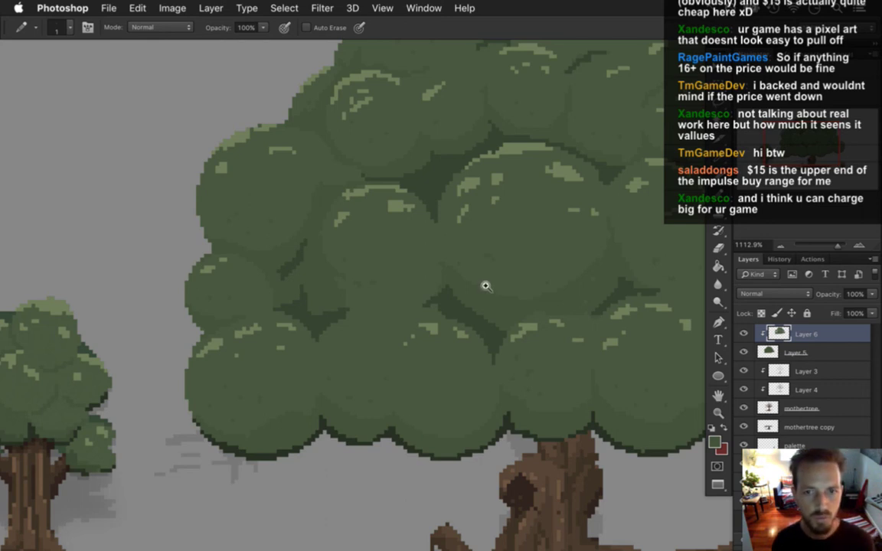
{"action": "scroll", "coordinate": [466, 309], "scroll_direction": "down", "scroll_amount": 4}
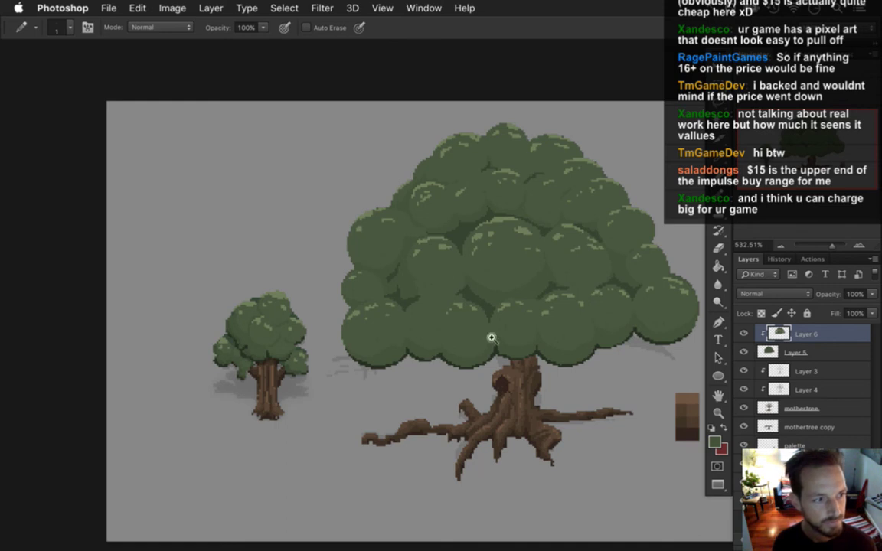
{"action": "scroll", "coordinate": [478, 314], "scroll_direction": "up", "scroll_amount": 1}
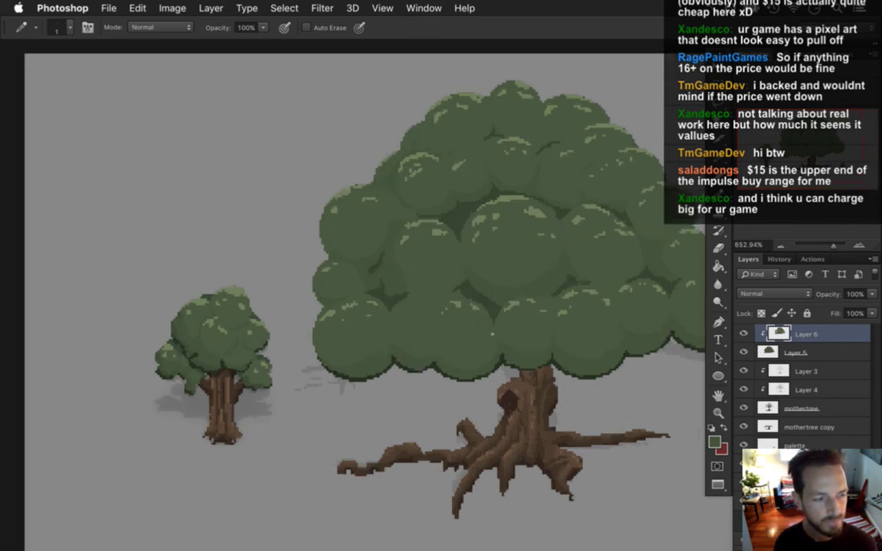
{"action": "left_click_drag", "start_coordinate": [536, 338], "coordinate": [398, 319]}
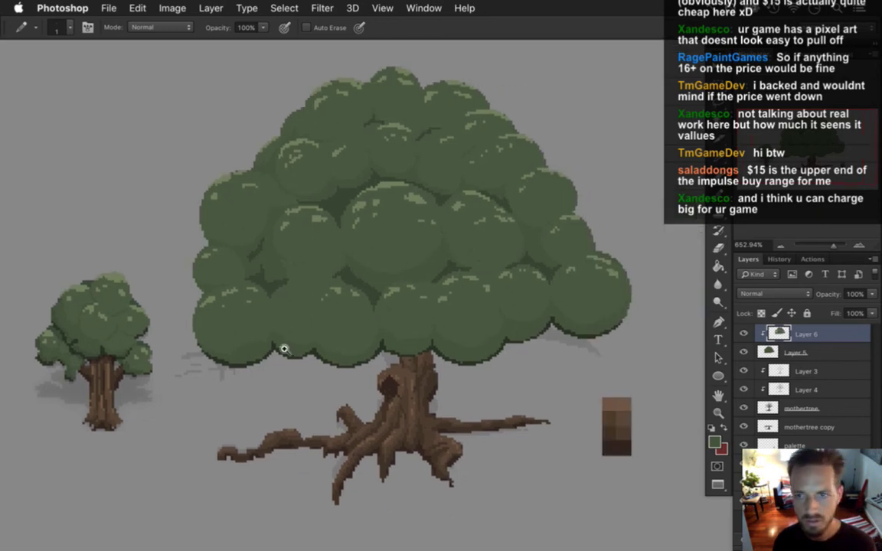
{"action": "scroll", "coordinate": [321, 354], "scroll_direction": "up", "scroll_amount": 1}
{"action": "scroll", "coordinate": [334, 353], "scroll_direction": "up", "scroll_amount": 1}
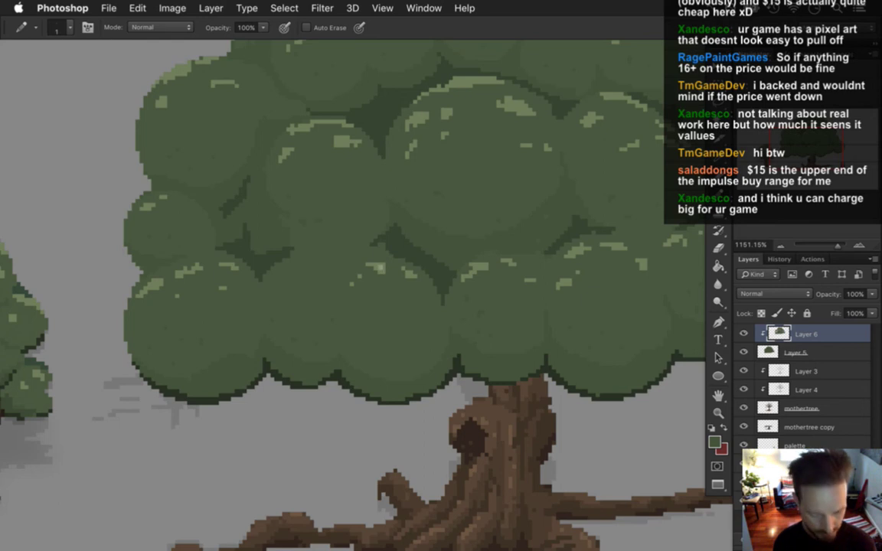
Step: Sample the darker greens and pencil a leafy shadow band along the undersides of the bottom-left clumps
{"action": "key", "text": "alt"}
{"action": "scroll", "coordinate": [232, 373], "scroll_direction": "up", "scroll_amount": 2}
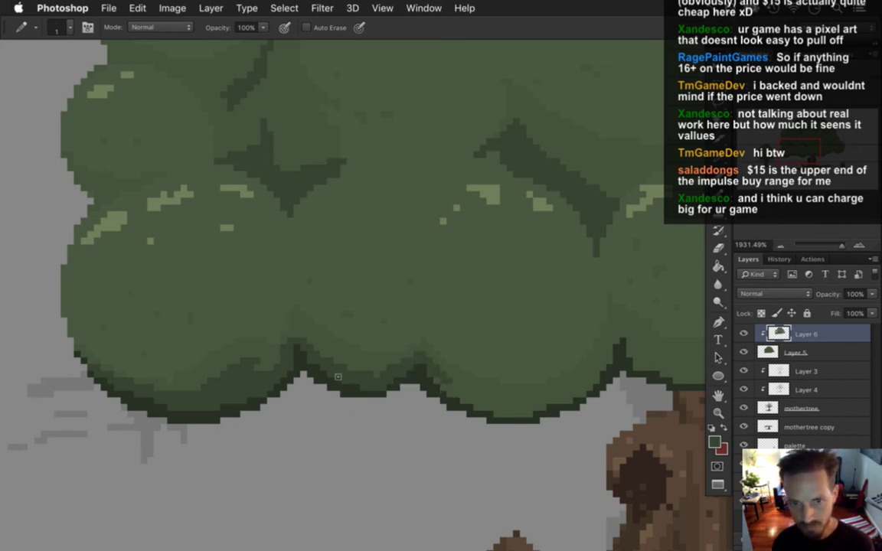
{"action": "left_click", "coordinate": [310, 322], "text": "alt"}
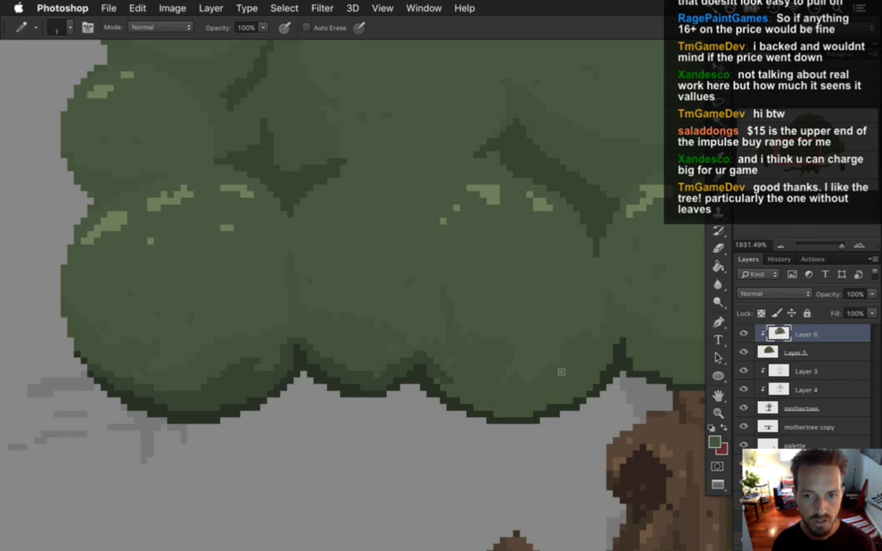
{"action": "left_click_drag", "start_coordinate": [573, 333], "coordinate": [467, 344]}
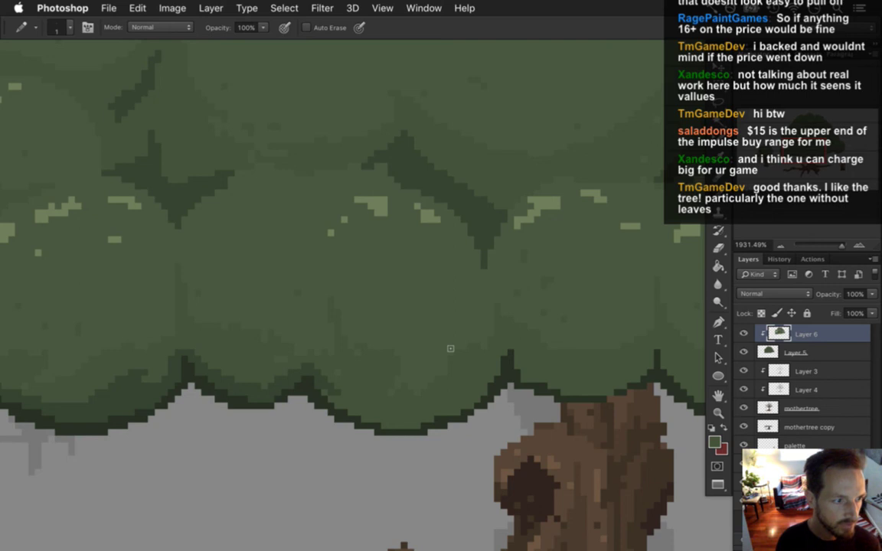
Step: Compare the whole tree with Layer 6 and then Layer 5 hidden and shown again
{"action": "key", "text": "super+0"}
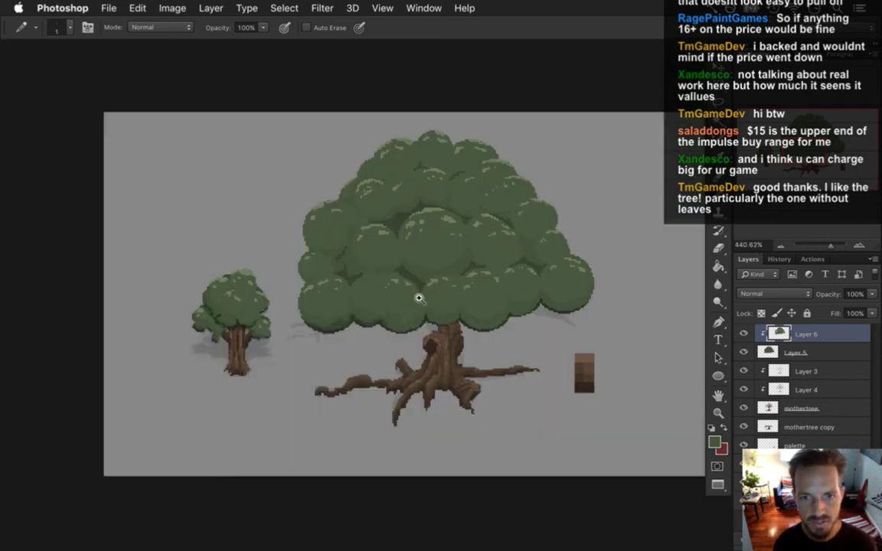
{"action": "scroll", "coordinate": [418, 298], "scroll_direction": "down", "scroll_amount": 3}
{"action": "scroll", "coordinate": [469, 292], "scroll_direction": "up", "scroll_amount": 4}
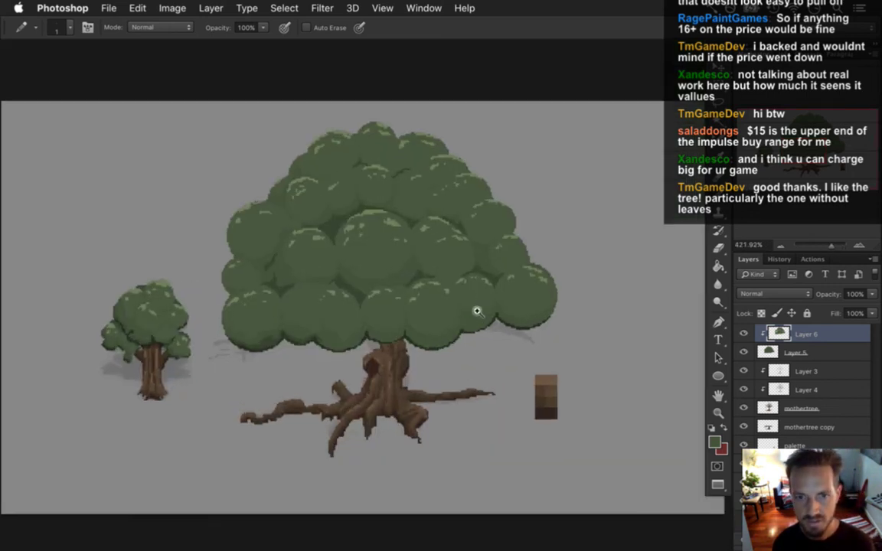
{"action": "left_click", "coordinate": [743, 335]}
{"action": "left_click", "coordinate": [743, 334]}
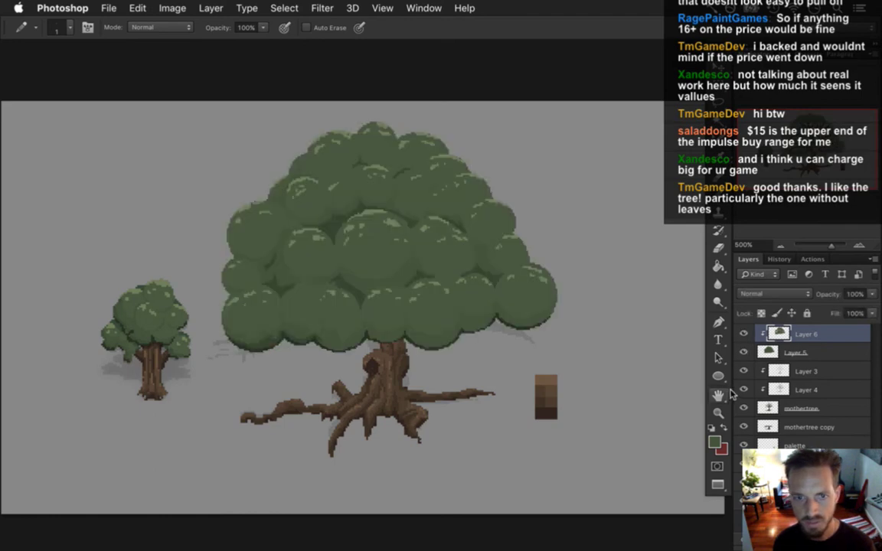
{"action": "left_click", "coordinate": [743, 352]}
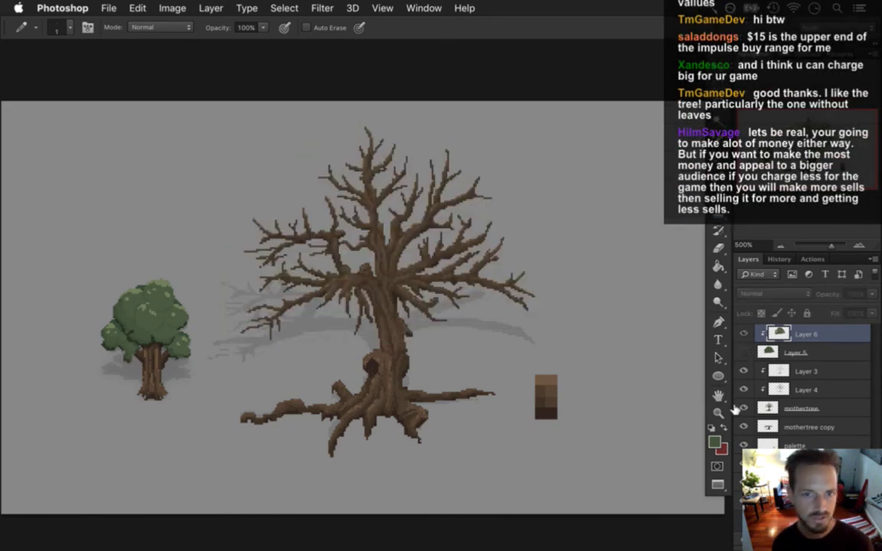
{"action": "left_click", "coordinate": [742, 353]}
Step: Pencil the dark green shadow band along the undersides of the clump left of the trunk and the clump above it
{"action": "scroll", "coordinate": [336, 333], "scroll_direction": "up", "scroll_amount": 2}
{"action": "scroll", "coordinate": [310, 337], "scroll_direction": "up", "scroll_amount": 2}
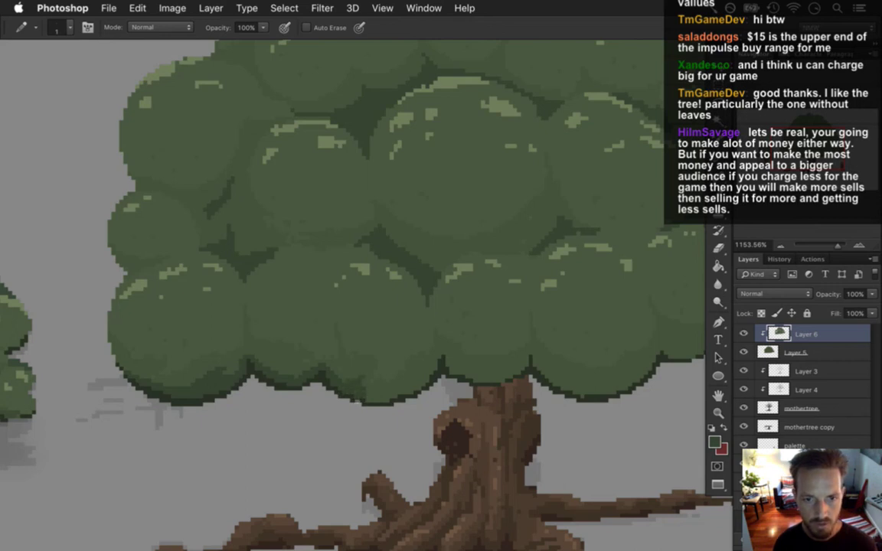
{"action": "left_click", "coordinate": [358, 342]}
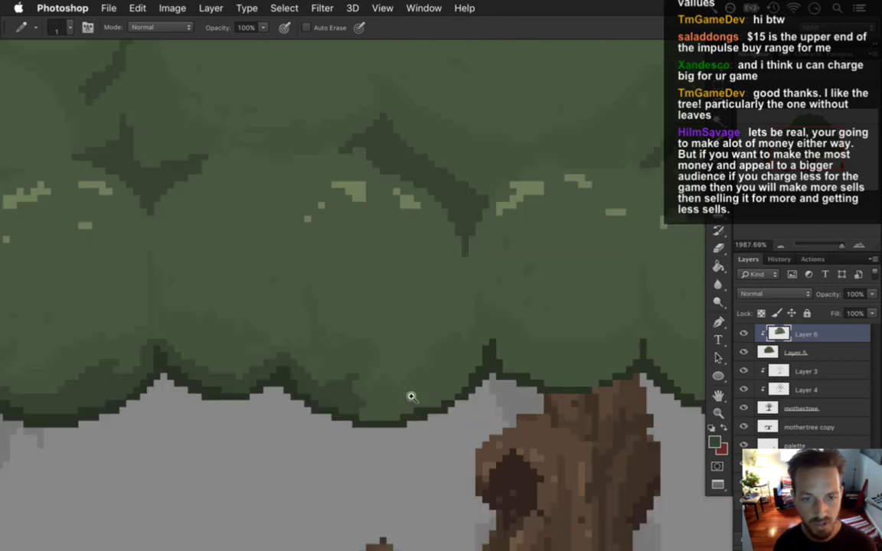
{"action": "left_click", "coordinate": [369, 410]}
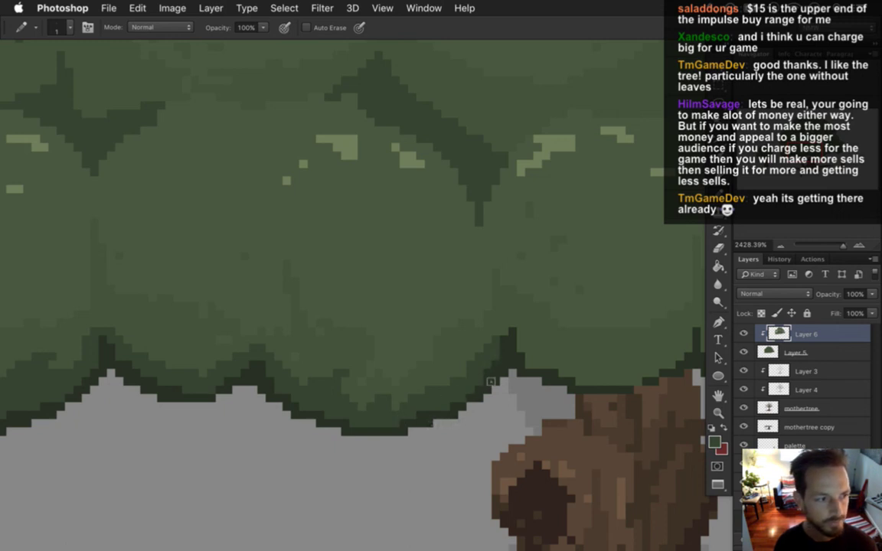
{"action": "left_click_drag", "start_coordinate": [505, 340], "coordinate": [315, 345]}
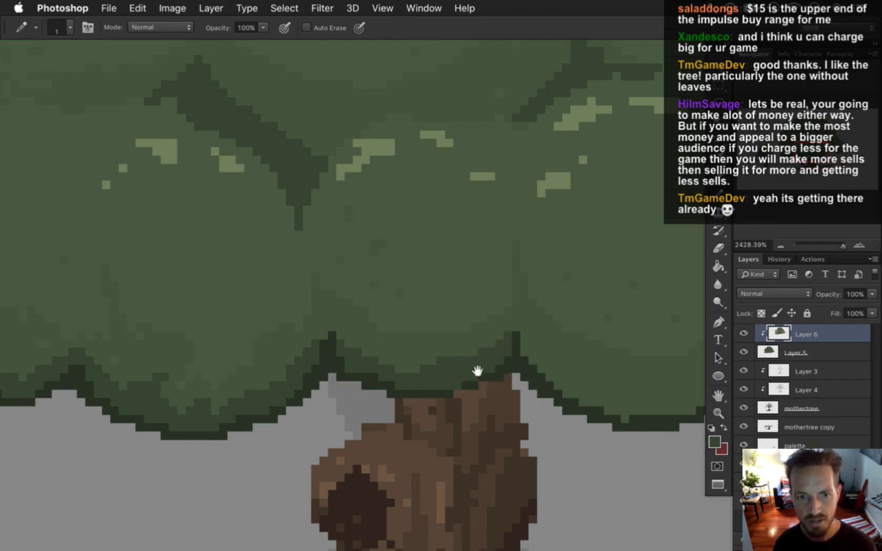
Step: Extend the dark green shadow band along the undersides of the three bottom clumps right of the trunk
{"action": "left_click_drag", "start_coordinate": [600, 368], "coordinate": [458, 329]}
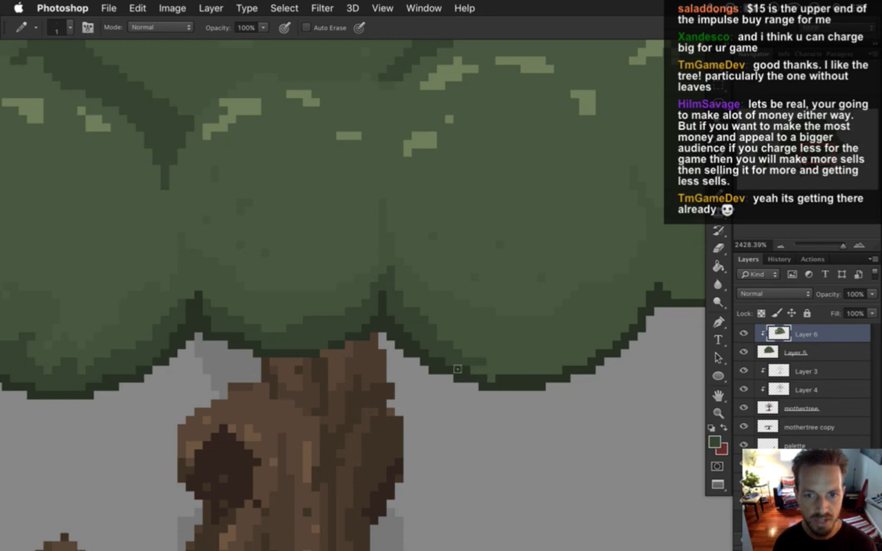
{"action": "left_click_drag", "start_coordinate": [469, 345], "coordinate": [495, 345]}
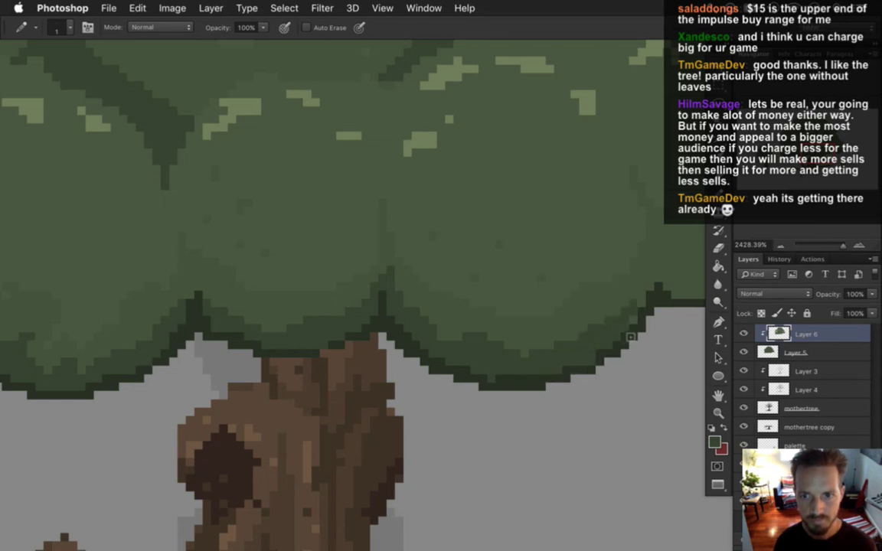
{"action": "mouse_move", "coordinate": [600, 321]}
{"action": "left_mouse_down"}
{"action": "mouse_move", "coordinate": [309, 337]}
{"action": "mouse_move", "coordinate": [263, 329]}
{"action": "left_mouse_up"}
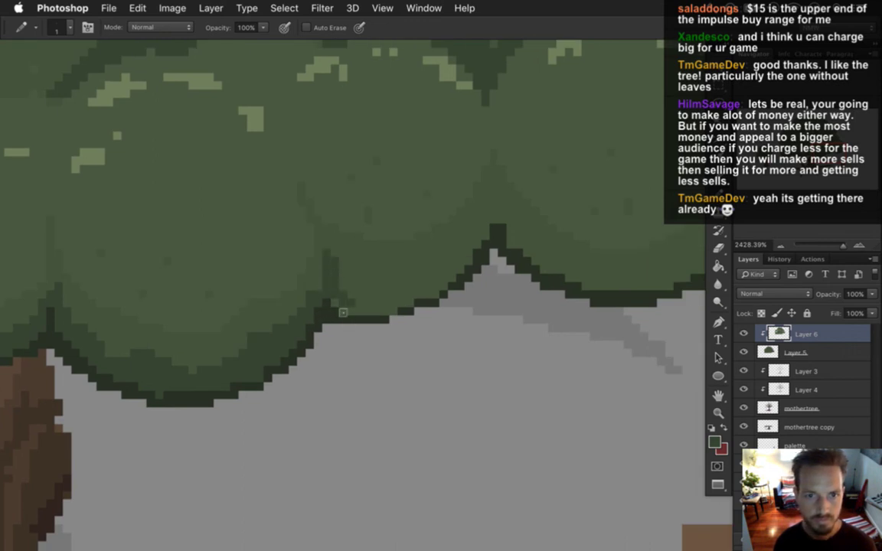
{"action": "mouse_move", "coordinate": [335, 315]}
{"action": "left_mouse_down"}
{"action": "mouse_move", "coordinate": [387, 323]}
{"action": "mouse_move", "coordinate": [393, 316]}
{"action": "mouse_move", "coordinate": [363, 318]}
{"action": "mouse_move", "coordinate": [392, 300]}
{"action": "mouse_move", "coordinate": [403, 321]}
{"action": "mouse_move", "coordinate": [389, 311]}
{"action": "mouse_move", "coordinate": [411, 316]}
{"action": "mouse_move", "coordinate": [443, 297]}
{"action": "mouse_move", "coordinate": [434, 307]}
{"action": "mouse_move", "coordinate": [471, 262]}
{"action": "mouse_move", "coordinate": [426, 301]}
{"action": "mouse_move", "coordinate": [432, 281]}
{"action": "mouse_move", "coordinate": [478, 258]}
{"action": "mouse_move", "coordinate": [498, 212]}
{"action": "mouse_move", "coordinate": [517, 251]}
{"action": "left_mouse_up"}
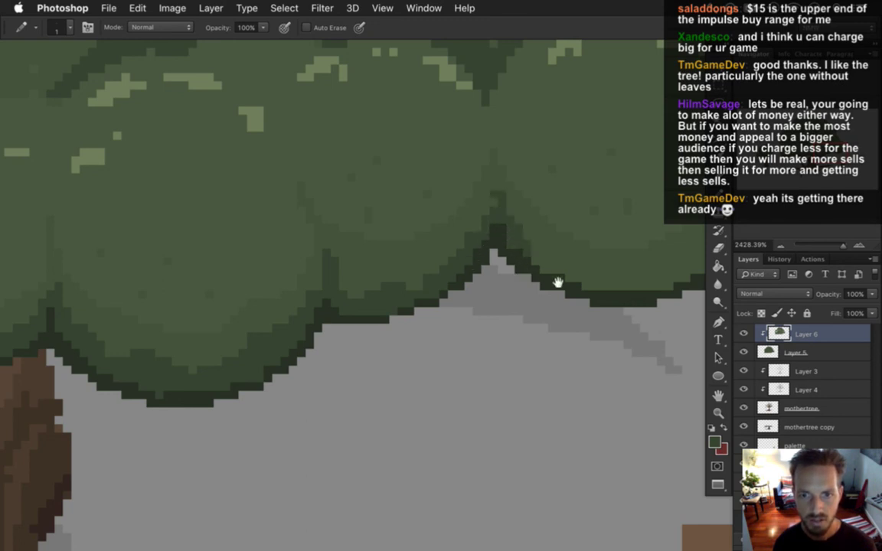
{"action": "left_click_drag", "start_coordinate": [587, 278], "coordinate": [447, 289]}
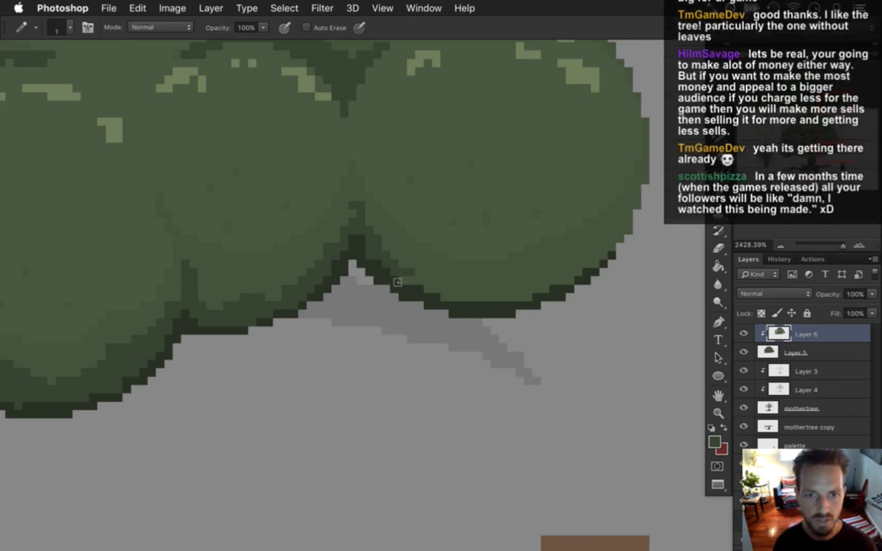
{"action": "left_click_drag", "start_coordinate": [386, 256], "coordinate": [399, 261]}
{"action": "mouse_move", "coordinate": [440, 301]}
{"action": "left_mouse_down"}
{"action": "mouse_move", "coordinate": [390, 272]}
{"action": "mouse_move", "coordinate": [500, 310]}
{"action": "mouse_move", "coordinate": [520, 305]}
{"action": "left_mouse_up"}
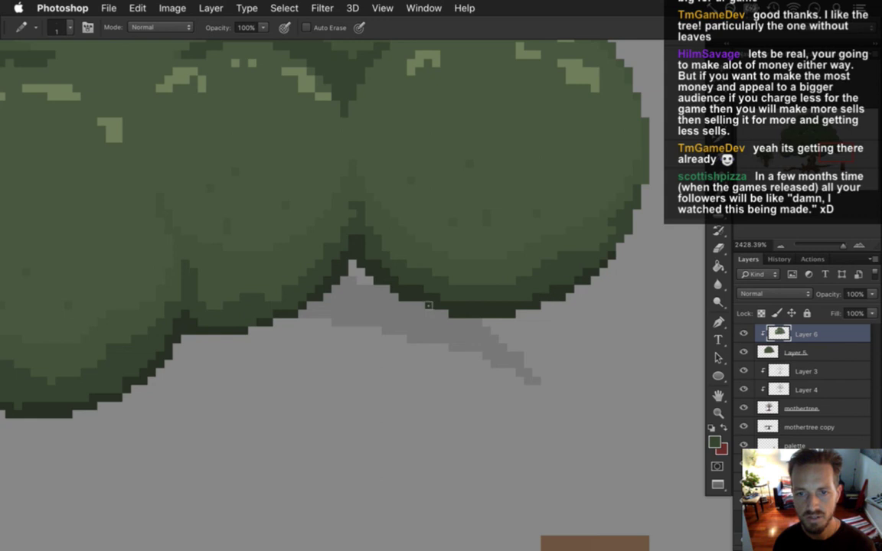
Step: Sample the mid-tone and dark greens and pencil leafy transitions into the underside shading of the bottom-right clump
{"action": "key", "text": "i"}
{"action": "key", "text": "b"}
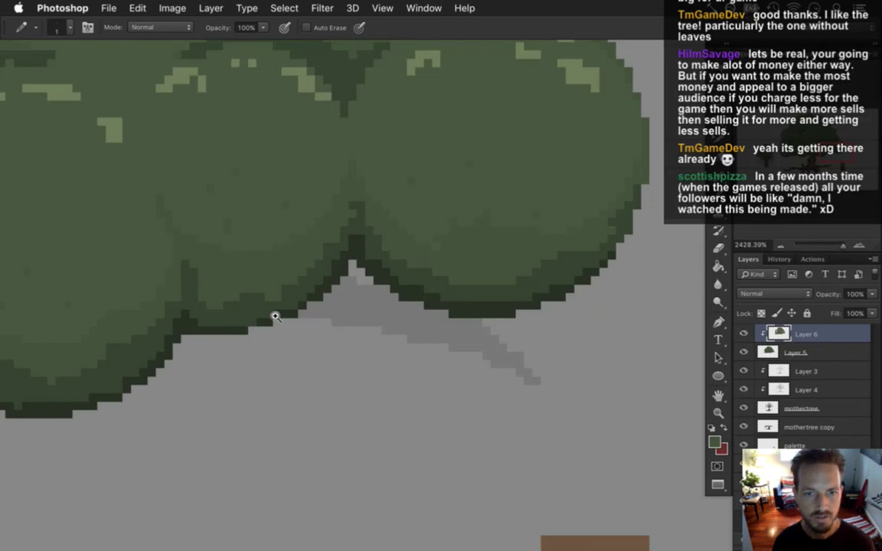
{"action": "scroll", "coordinate": [274, 315], "scroll_direction": "down", "scroll_amount": 3}
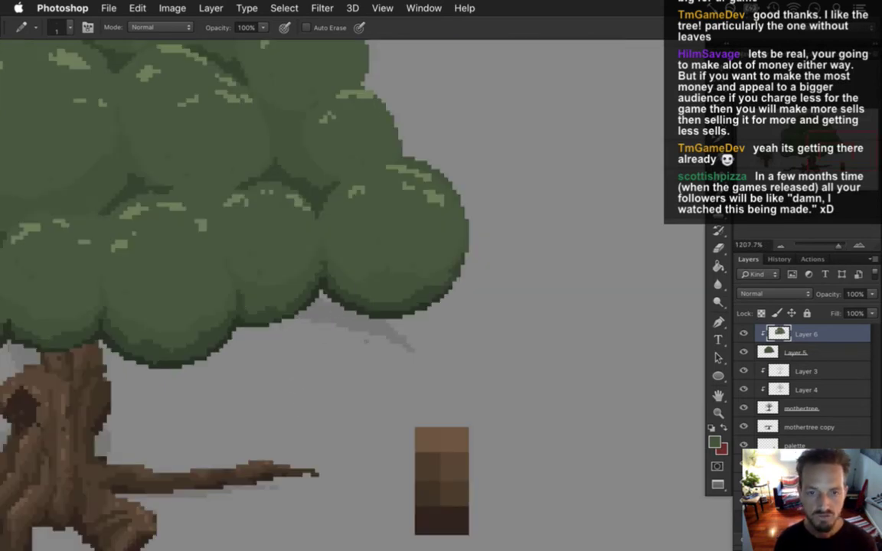
{"action": "left_click_drag", "start_coordinate": [235, 299], "coordinate": [479, 309]}
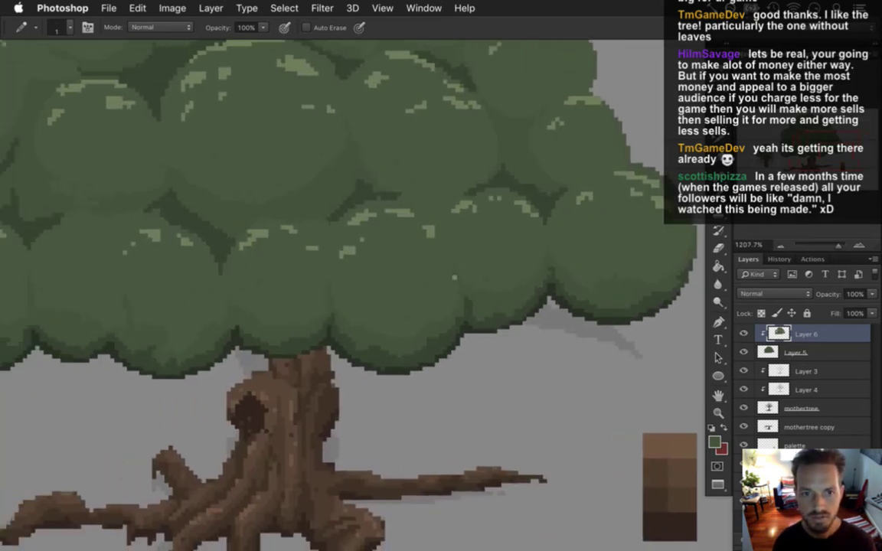
{"action": "left_click", "coordinate": [553, 279], "text": "alt"}
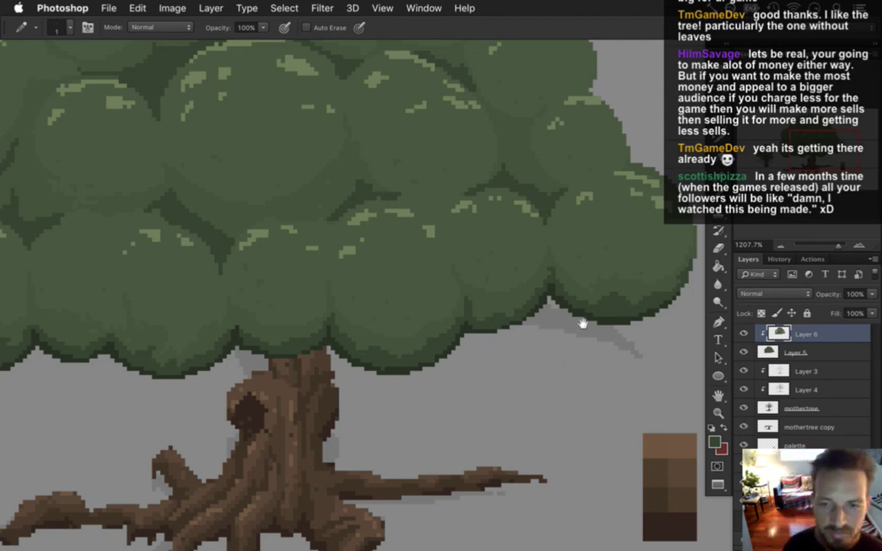
Step: Sample the dark shadow green and extend the crevice shadow along the lower right underside of the large central clump
{"action": "scroll", "coordinate": [511, 254], "scroll_direction": "up", "scroll_amount": 2}
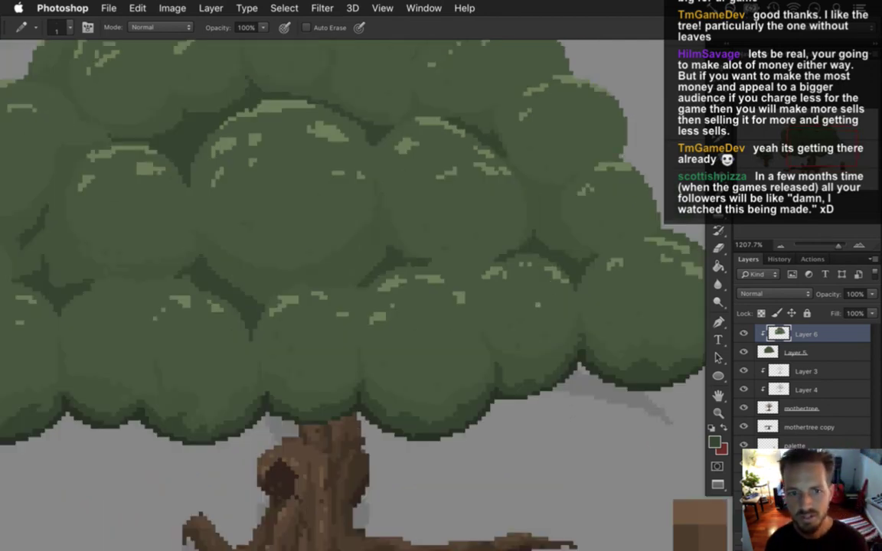
{"action": "left_click", "coordinate": [354, 243], "text": "alt"}
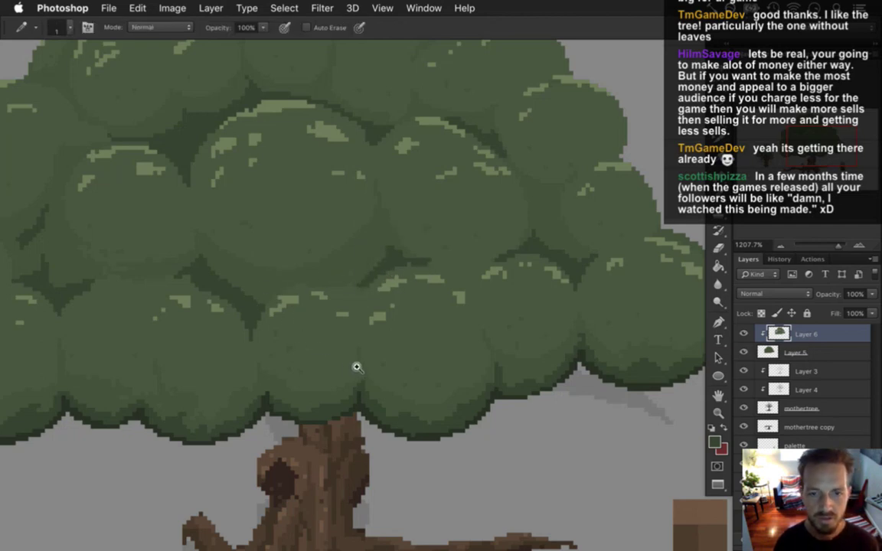
{"action": "scroll", "coordinate": [353, 398], "scroll_direction": "down", "scroll_amount": 1}
{"action": "scroll", "coordinate": [332, 386], "scroll_direction": "down", "scroll_amount": 1}
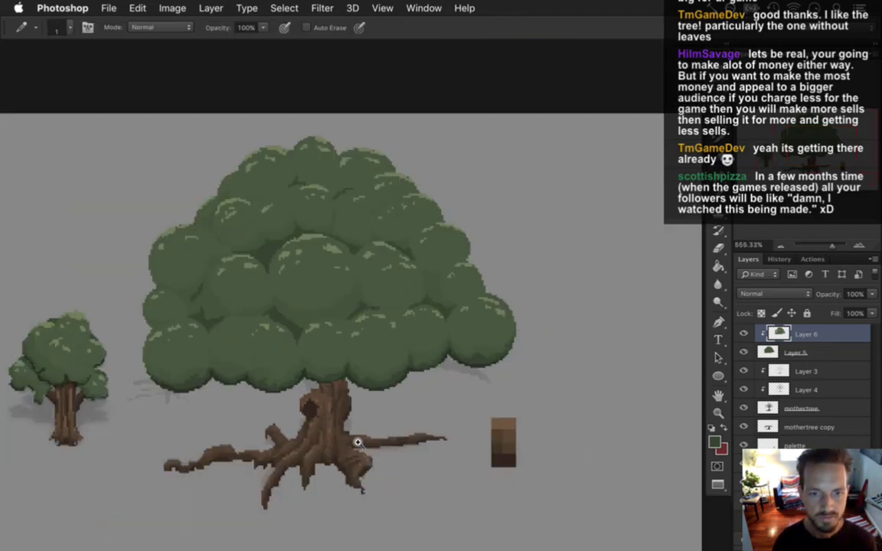
{"action": "scroll", "coordinate": [323, 337], "scroll_direction": "up", "scroll_amount": 1}
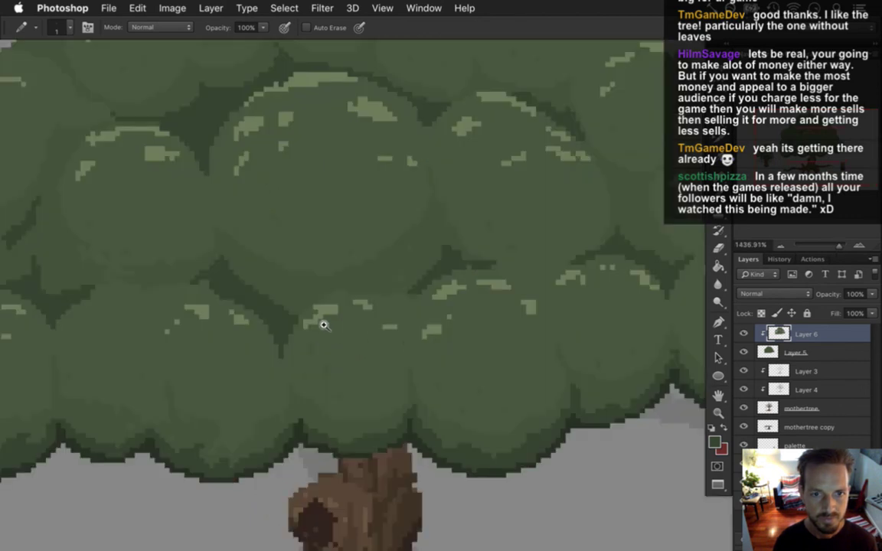
{"action": "scroll", "coordinate": [323, 321], "scroll_direction": "up", "scroll_amount": 1}
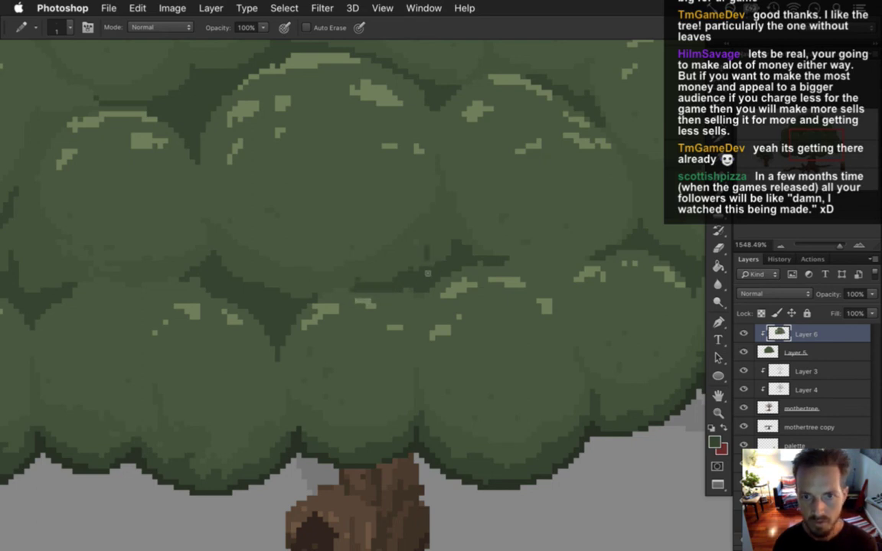
{"action": "key", "text": "super+0"}
{"action": "scroll", "coordinate": [411, 304], "scroll_direction": "down", "scroll_amount": 3}
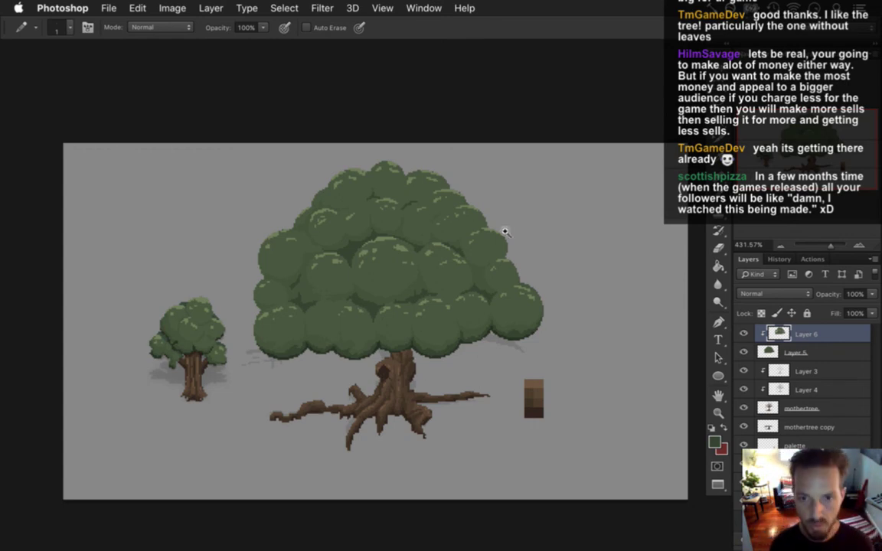
Step: Sample the dark shadow green and pencil the crevice shadow between the clump right of the large central clump and the right-edge clumps
{"action": "scroll", "coordinate": [488, 261], "scroll_direction": "up", "scroll_amount": 5}
{"action": "left_click", "coordinate": [449, 380], "text": "alt"}
{"action": "left_click_drag", "start_coordinate": [433, 357], "coordinate": [443, 361]}
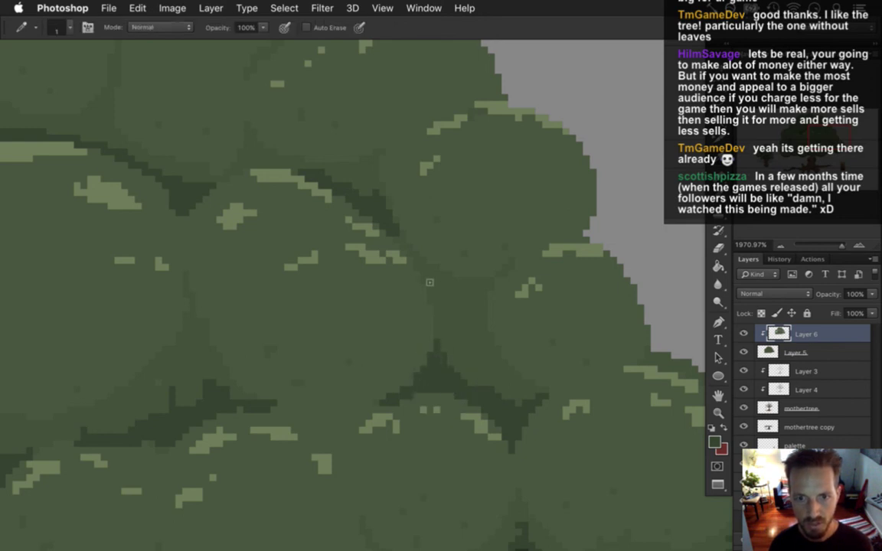
{"action": "mouse_move", "coordinate": [407, 263]}
{"action": "left_mouse_down"}
{"action": "mouse_move", "coordinate": [473, 299]}
{"action": "mouse_move", "coordinate": [512, 276]}
{"action": "left_mouse_up"}
{"action": "mouse_move", "coordinate": [473, 305]}
{"action": "left_mouse_down"}
{"action": "mouse_move", "coordinate": [468, 291]}
{"action": "mouse_move", "coordinate": [459, 284]}
{"action": "mouse_move", "coordinate": [468, 303]}
{"action": "mouse_move", "coordinate": [409, 261]}
{"action": "left_mouse_up"}
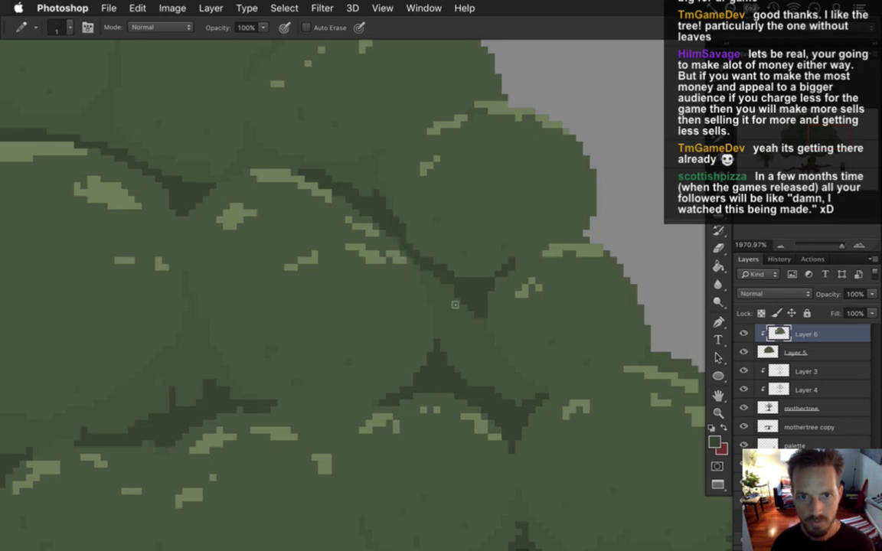
{"action": "scroll", "coordinate": [478, 388], "scroll_direction": "down", "scroll_amount": 2}
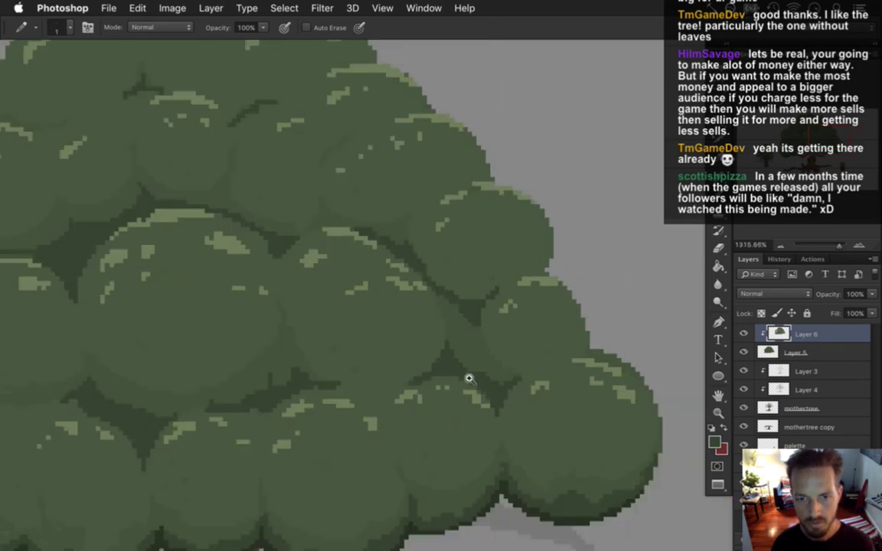
{"action": "scroll", "coordinate": [469, 378], "scroll_direction": "down", "scroll_amount": 1}
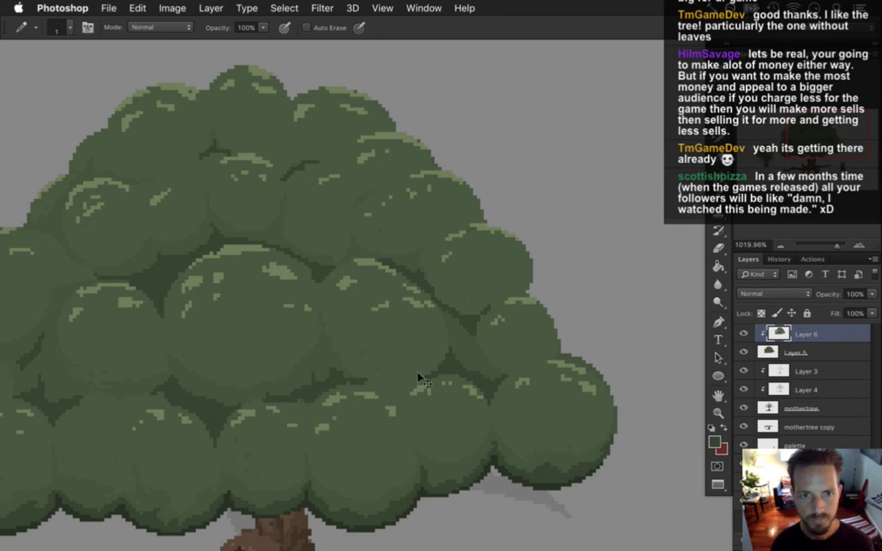
Step: Switch to Xcode and open Area.h to look through the Area class declarations
{"action": "key", "text": "super+Tab"}
{"action": "key", "text": "super+Tab"}
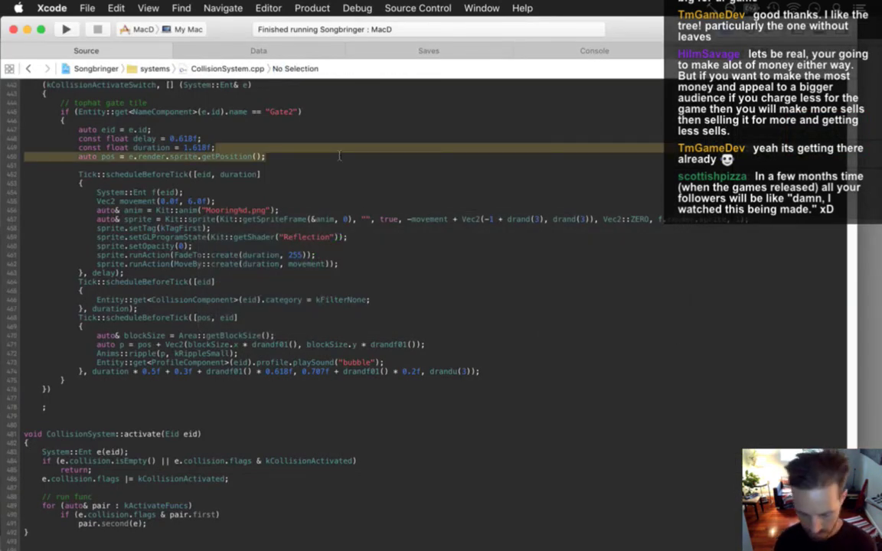
{"action": "key", "text": "super+shift+o"}
{"action": "type", "text": "area"}
{"action": "key", "text": "Down"}
{"action": "key", "text": "Return"}
{"action": "key", "text": "super+Up"}
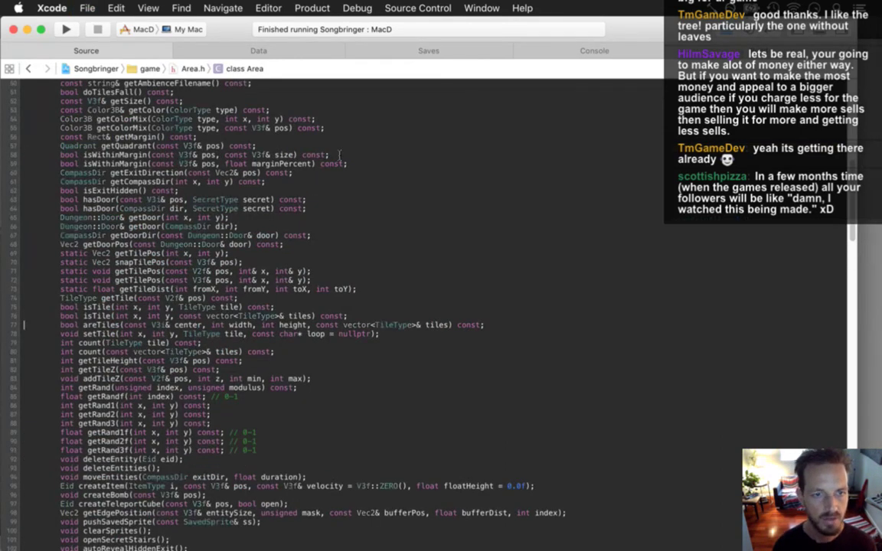
Step: Open Constants.h and search it for "ktile" to locate the TileType enum
{"action": "key", "text": "super+shift+o"}
{"action": "type", "text": "const"}
{"action": "key", "text": "Down"}
{"action": "key", "text": "Return"}
{"action": "key", "text": "super+f"}
{"action": "type", "text": "k"}
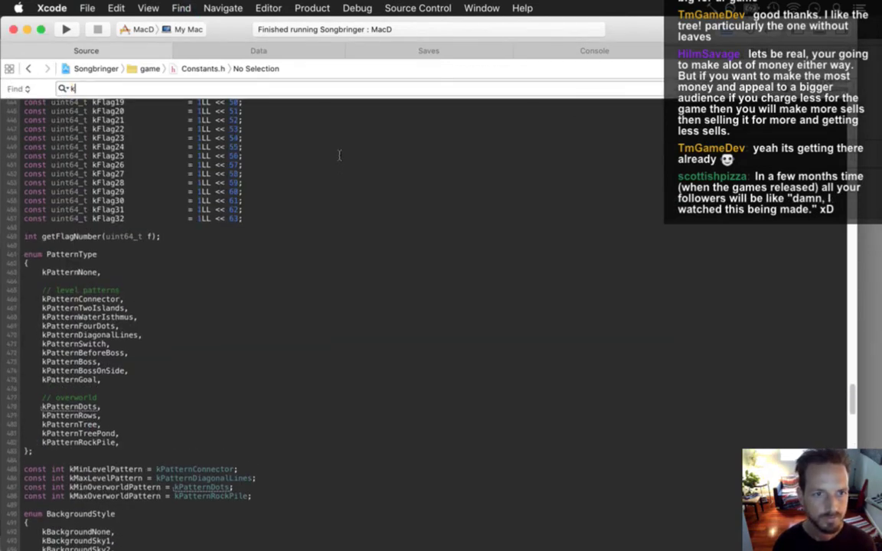
{"action": "type", "text": "tile"}
{"action": "key", "text": "super+g"}
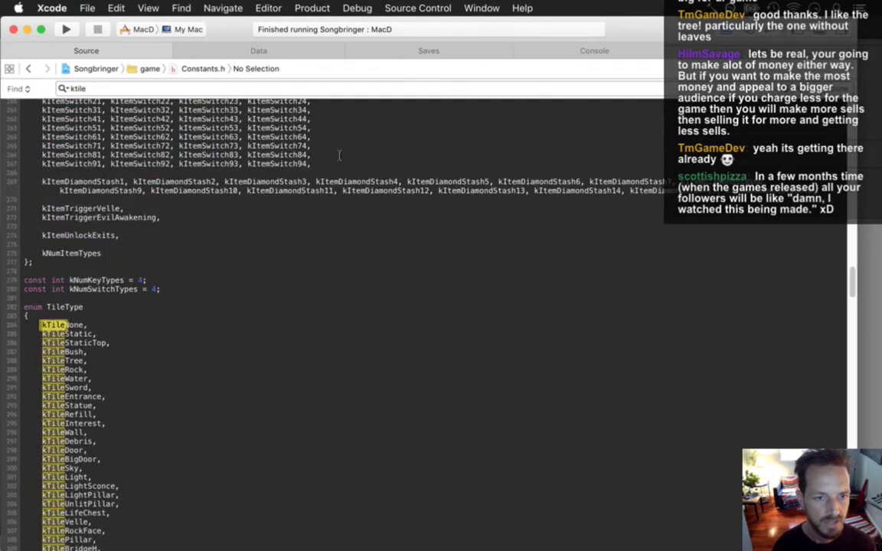
{"action": "key", "text": "super+g"}
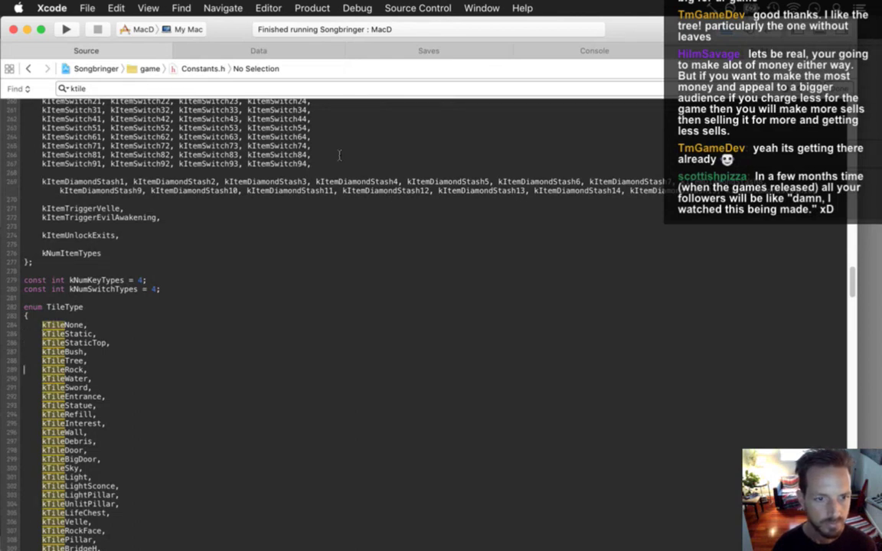
{"action": "key", "text": "super+g"}
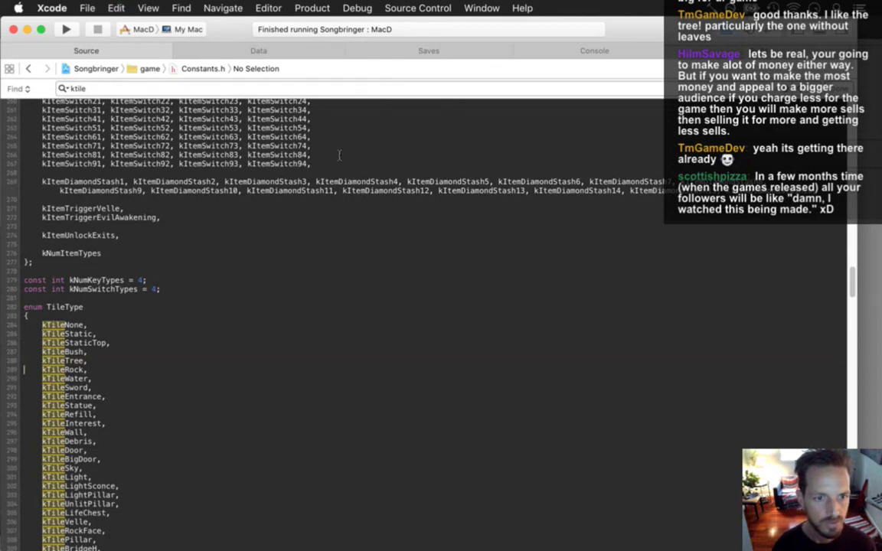
Step: Add a kTileTreeInterest entry after kTileGate2Switch in the TileType enum
{"action": "scroll", "coordinate": [339, 155], "scroll_direction": "down", "scroll_amount": 5}
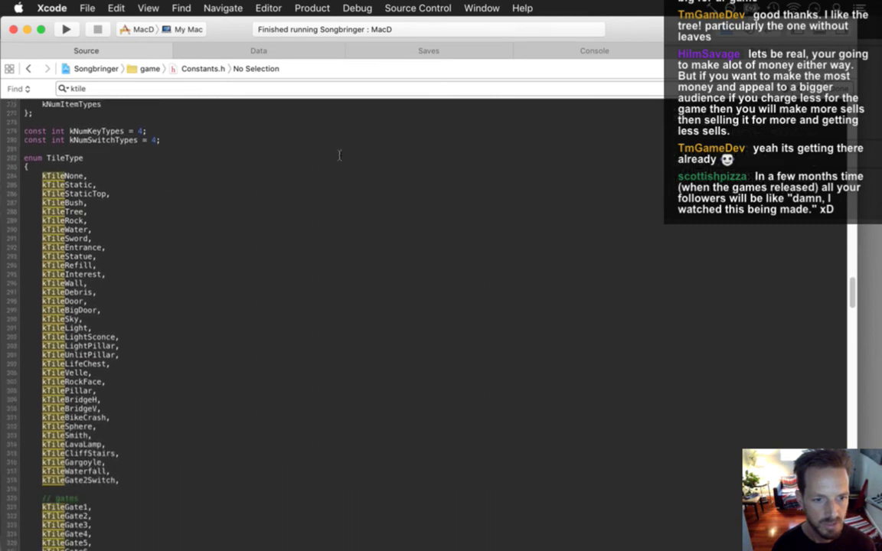
{"action": "type", "text": "kTileTree,"}
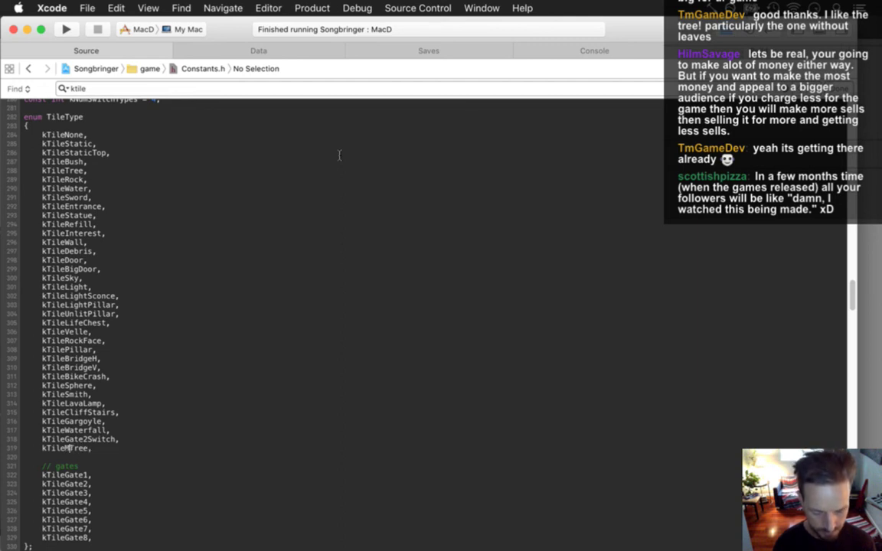
{"action": "type", "text": "other"}
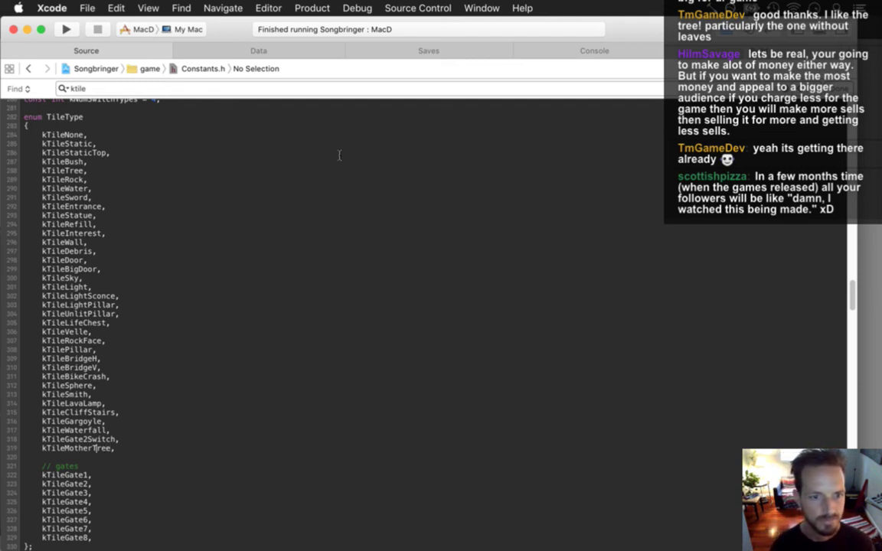
{"action": "key", "text": "BackSpace"}
{"action": "key", "text": "BackSpace"}
{"action": "key", "text": "BackSpace"}
{"action": "key", "text": "BackSpace"}
{"action": "key", "text": "BackSpace"}
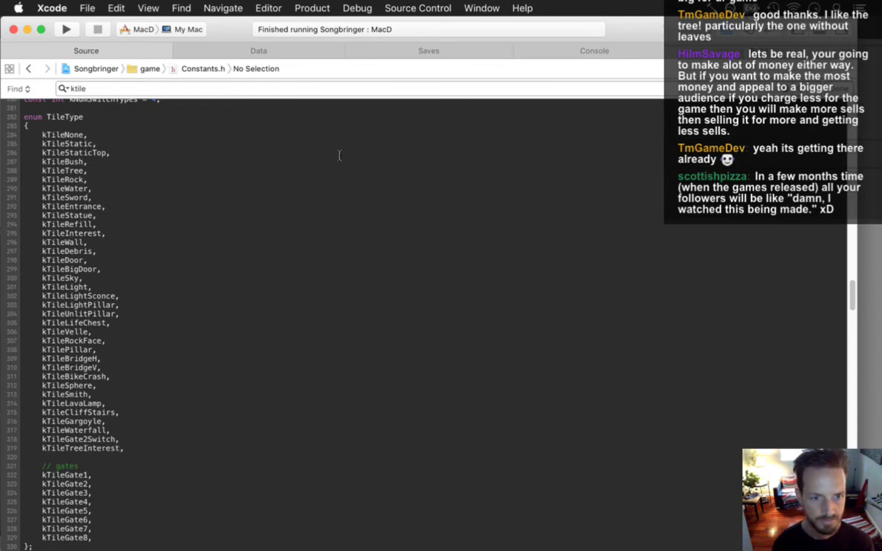
Step: Open Area.h and duplicate the createWaterfallTile declaration directly below the original
{"action": "key", "text": "super+shift+o"}
{"action": "type", "text": "area"}
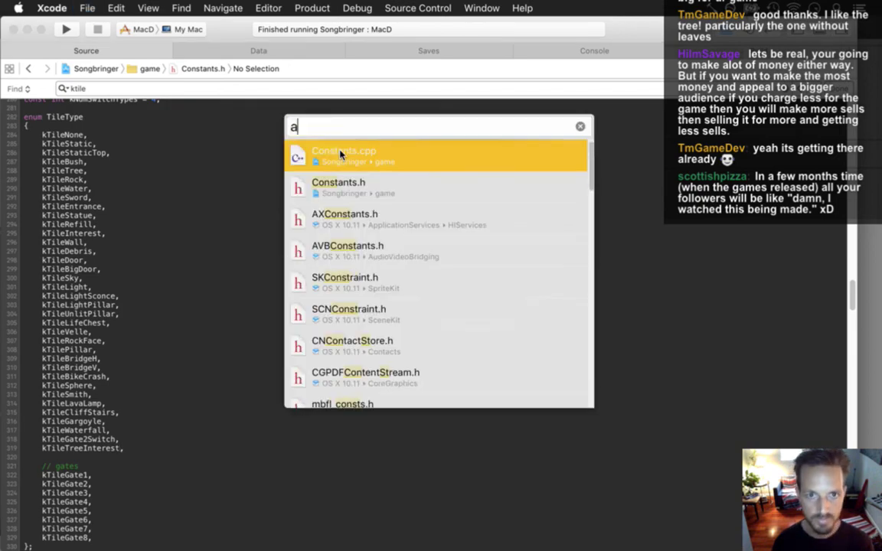
{"action": "key", "text": "Return"}
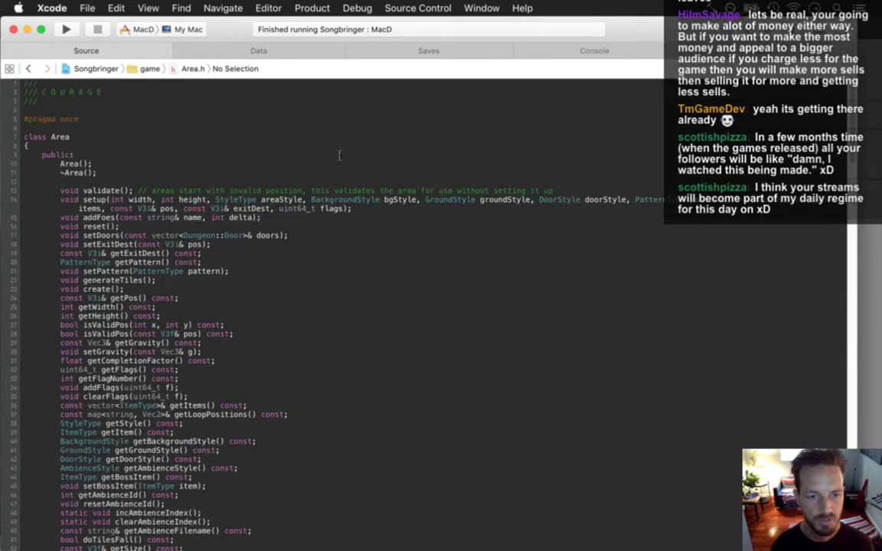
{"action": "scroll", "coordinate": [339, 156], "scroll_direction": "down", "scroll_amount": 20}
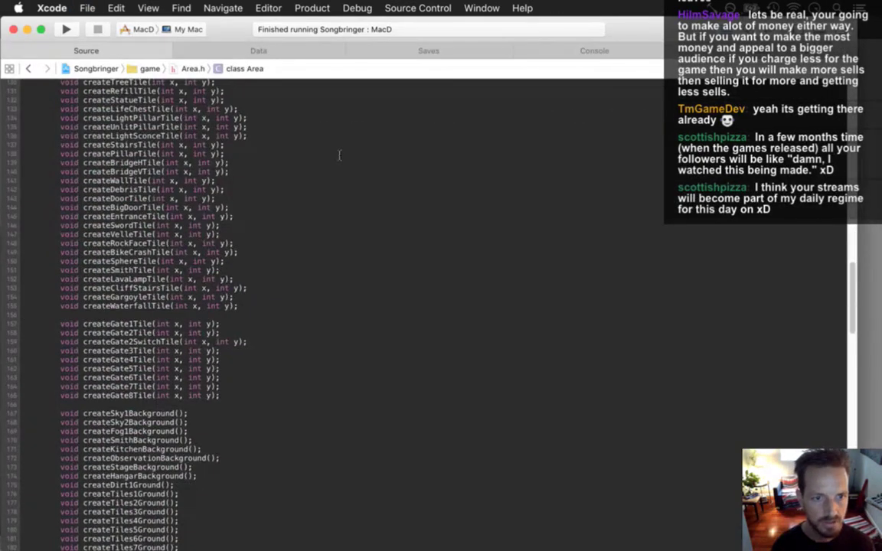
{"action": "key", "text": "shift+Down"}
{"action": "key", "text": "super+c"}
{"action": "key", "text": "Left"}
{"action": "key", "text": "super+v"}
Step: Rename the duplicated declaration to createTreeInterestTile, and build and run the project
{"action": "key", "text": "alt+Right"}
{"action": "key", "text": "Delete"}
{"action": "key", "text": "Delete"}
{"action": "key", "text": "Delete"}
{"action": "key", "text": "Delete"}
{"action": "key", "text": "Delete"}
{"action": "key", "text": "Delete"}
{"action": "key", "text": "Delete"}
{"action": "key", "text": "Delete"}
{"action": "key", "text": "Delete"}
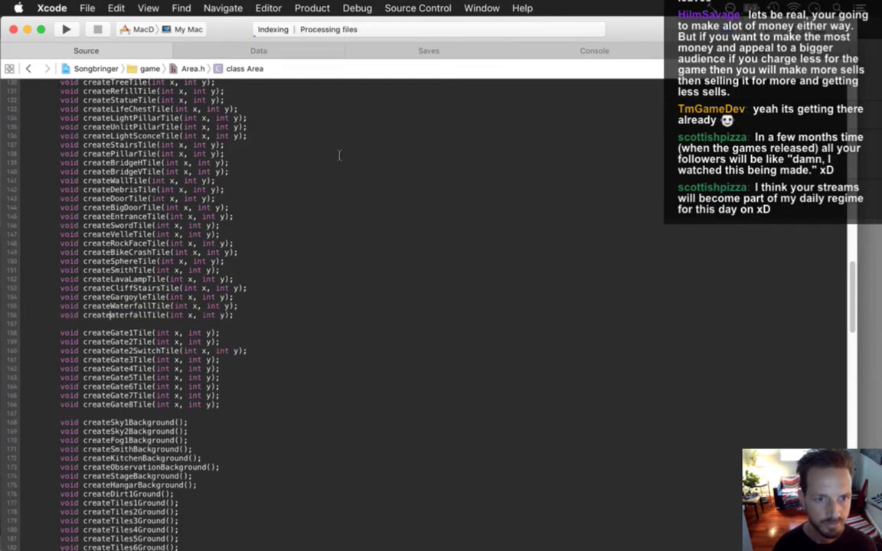
{"action": "type", "text": "Tree"}
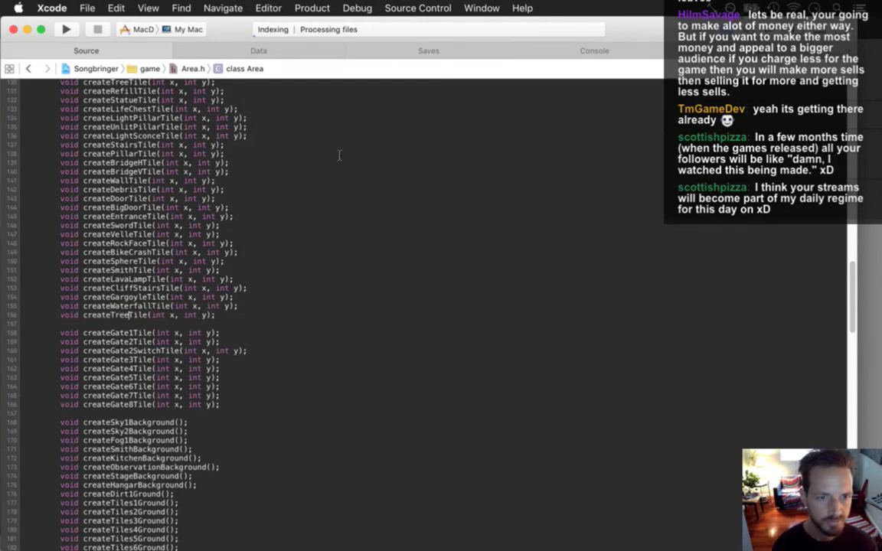
{"action": "type", "text": "est"}
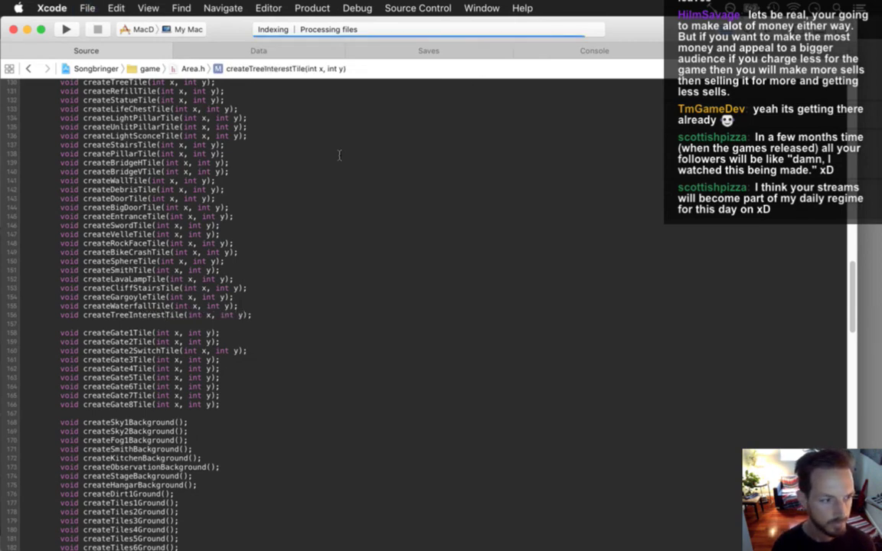
{"action": "key", "text": "super+r"}
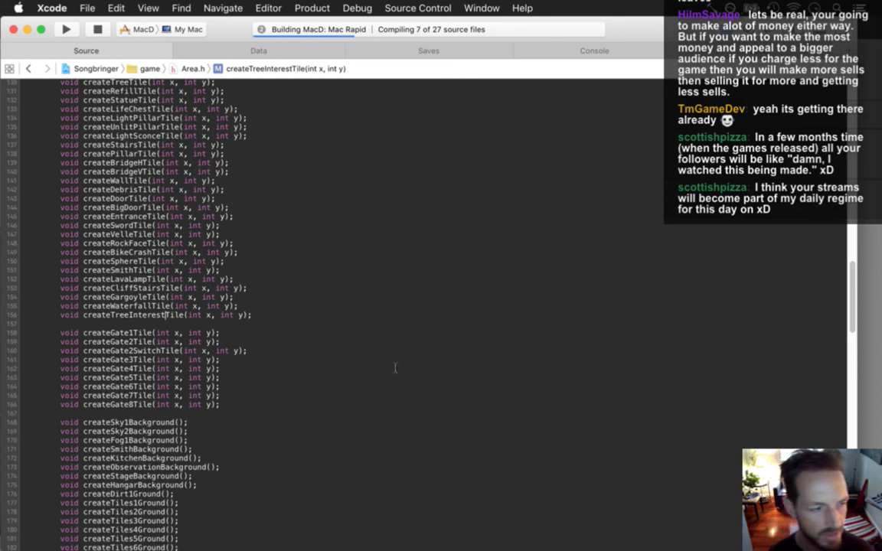
Step: Switch to Photoshop and sample greens from the central crevice and the clumps right of centre for pencil touch-ups
{"action": "key", "text": "super+Tab"}
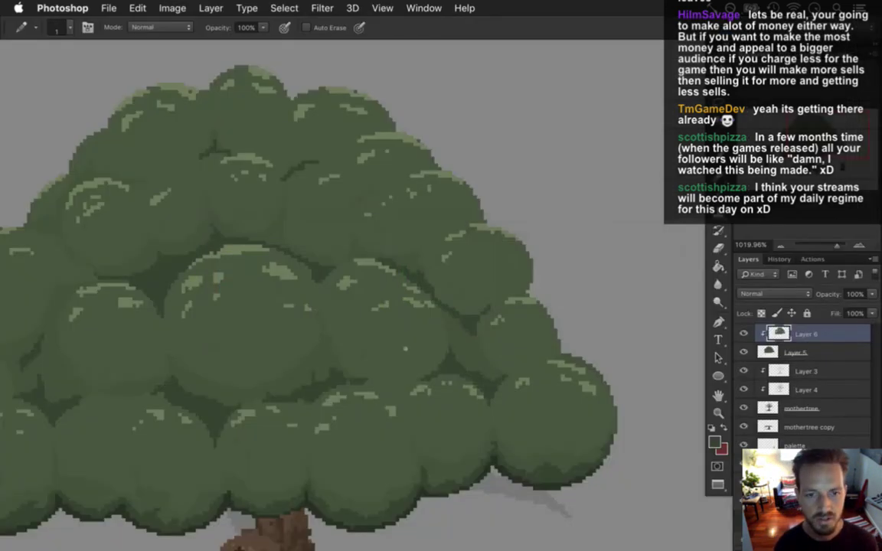
{"action": "scroll", "coordinate": [273, 366], "scroll_direction": "down", "scroll_amount": 3}
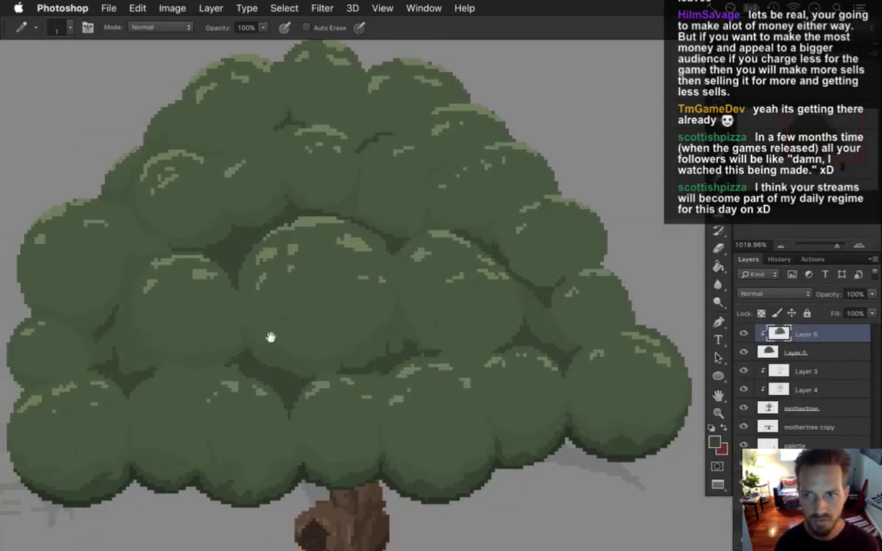
{"action": "key", "text": "i"}
{"action": "left_click", "coordinate": [289, 361]}
{"action": "key", "text": "b"}
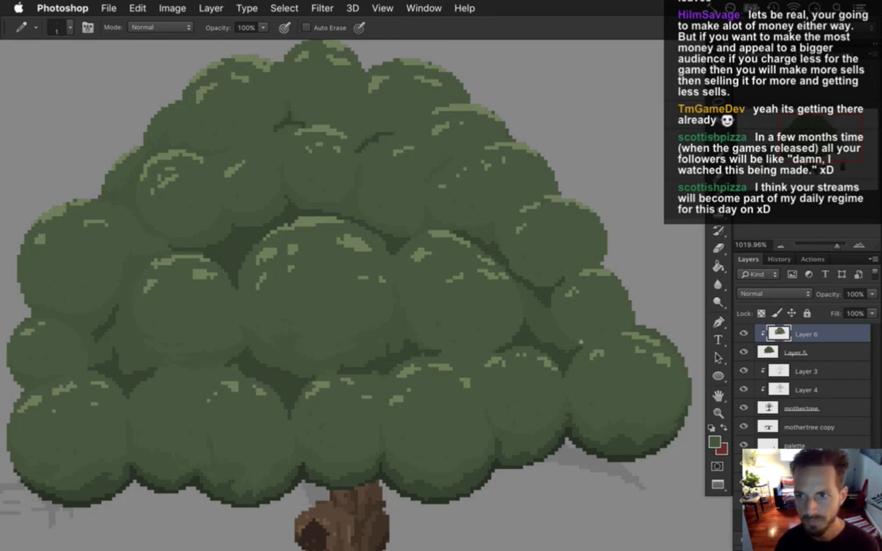
{"action": "left_click", "coordinate": [524, 264], "text": "alt"}
{"action": "left_click", "coordinate": [489, 262], "text": "alt"}
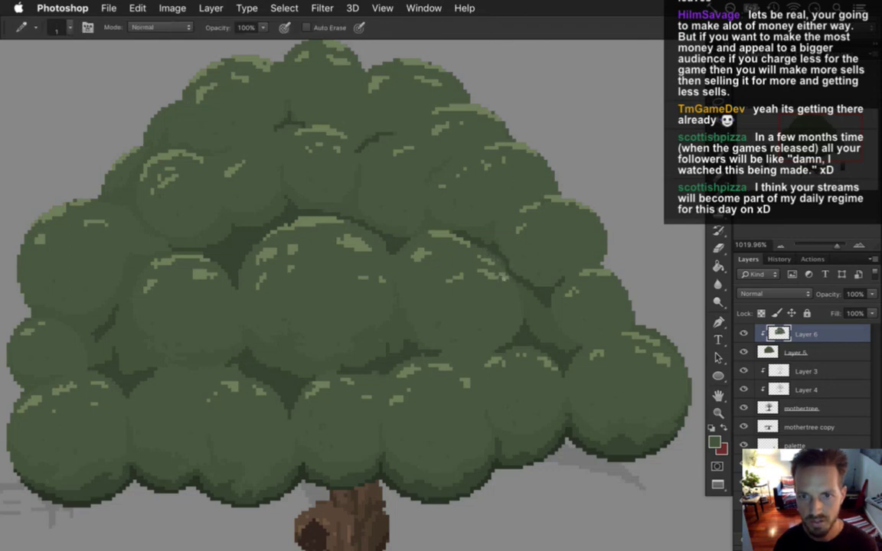
{"action": "left_click", "coordinate": [441, 217], "text": "alt"}
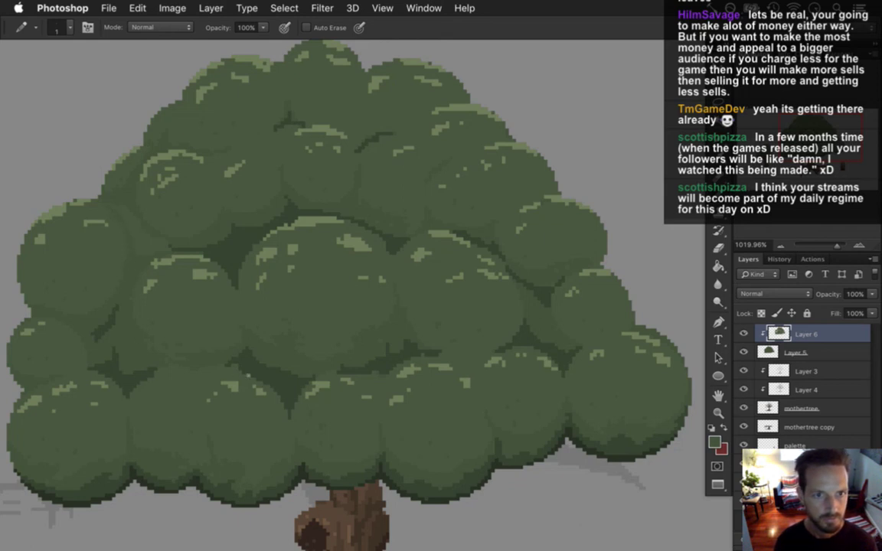
Step: Enlarge the pencil to 3 px, sample the shadow green and extend the crevice shadow above the clump left of the large central clump
{"action": "key", "text": "]"}
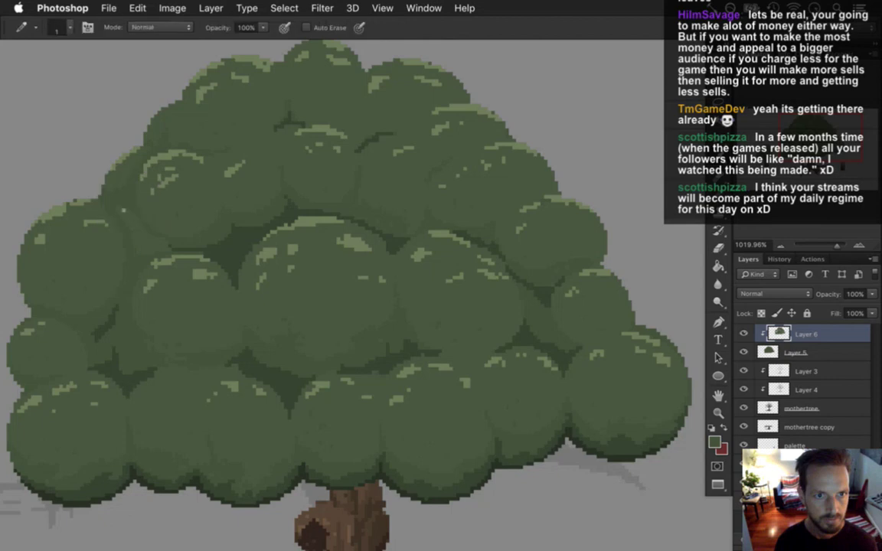
{"action": "key", "text": "]"}
{"action": "left_click", "coordinate": [197, 239], "text": "alt"}
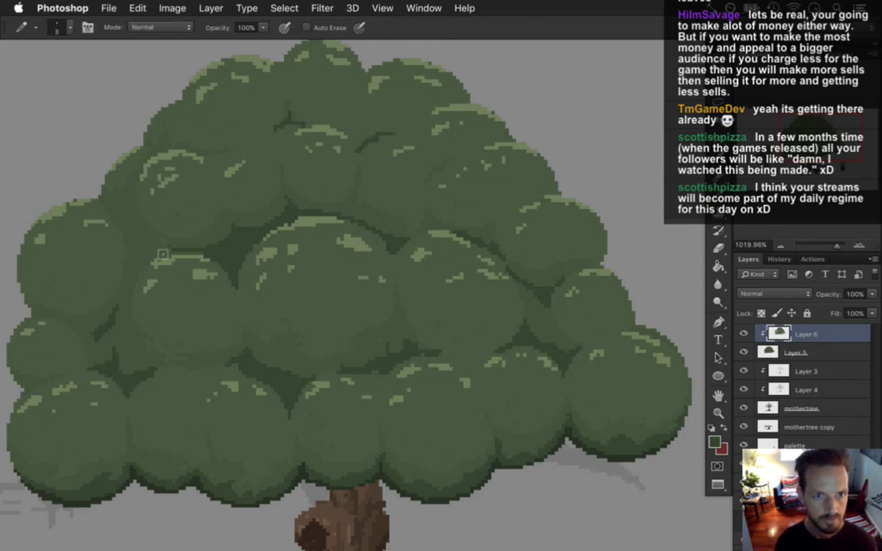
{"action": "left_click", "coordinate": [136, 227]}
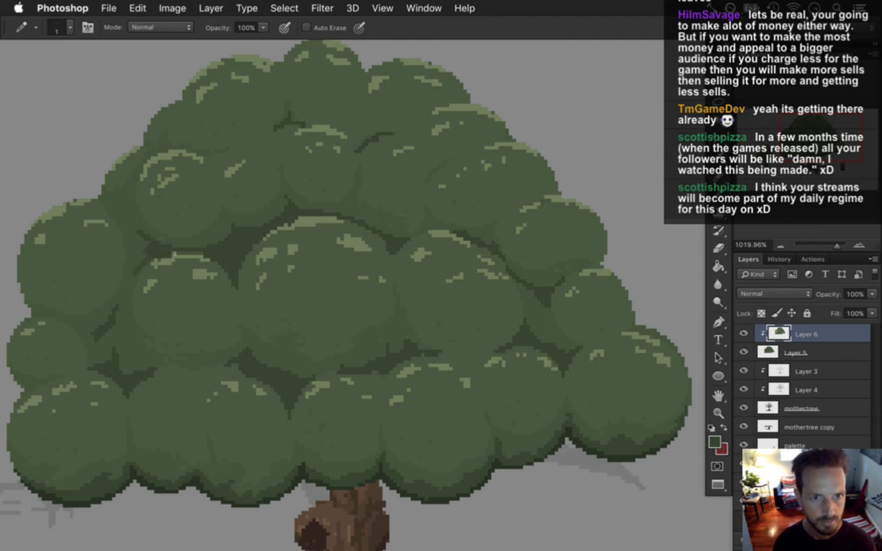
{"action": "scroll", "coordinate": [256, 338], "scroll_direction": "down", "scroll_amount": 3}
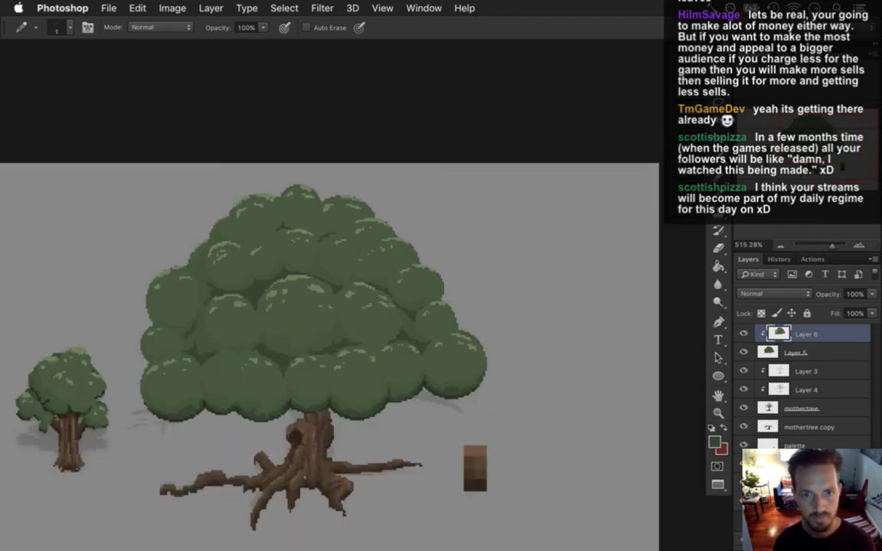
Step: Hide the foliage layers Layer 5 and Layer 6, select the mothertree layer and check it by toggling its visibility
{"action": "left_click_drag", "start_coordinate": [743, 333], "coordinate": [743, 352]}
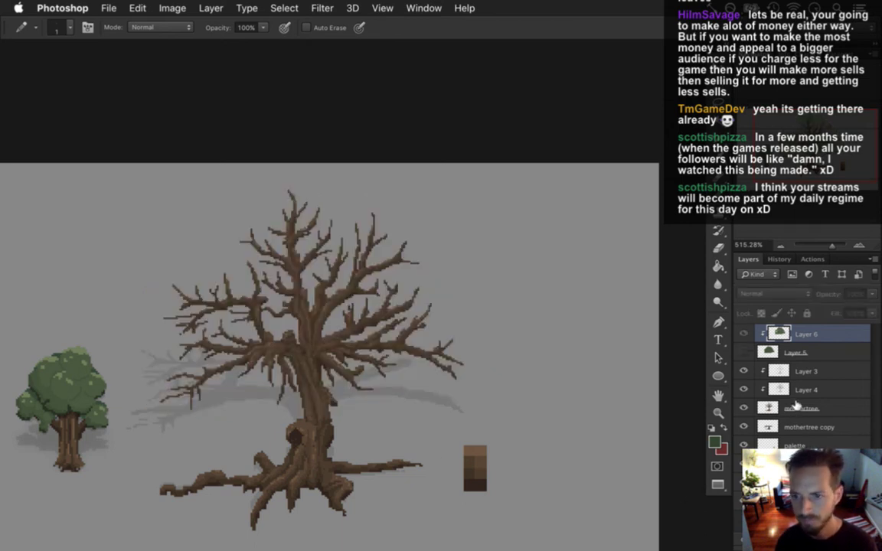
{"action": "left_click", "coordinate": [800, 408]}
{"action": "left_click", "coordinate": [744, 410]}
{"action": "left_click", "coordinate": [743, 410]}
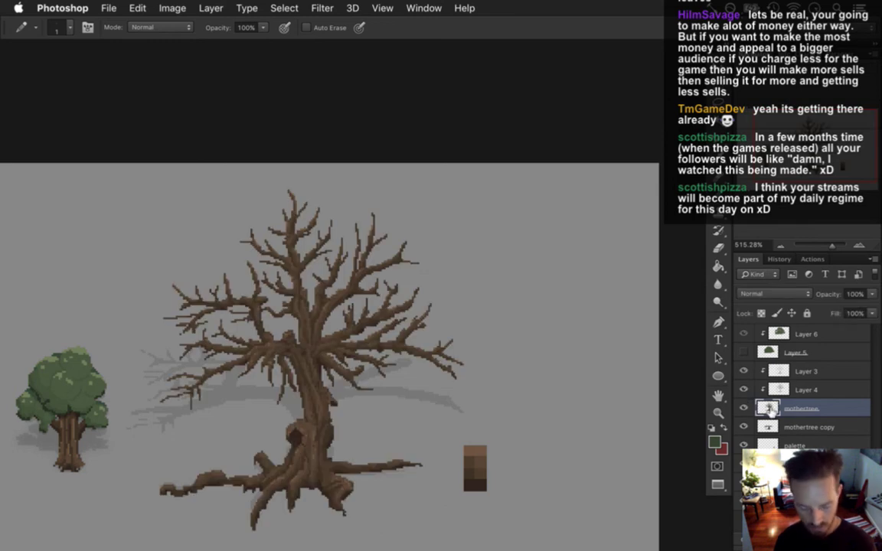
Step: Duplicate the mothertree layer, move the copy above Layer 3, and clip Layer 3 and Layer 4 to the original mothertree layer
{"action": "key", "text": "super+j"}
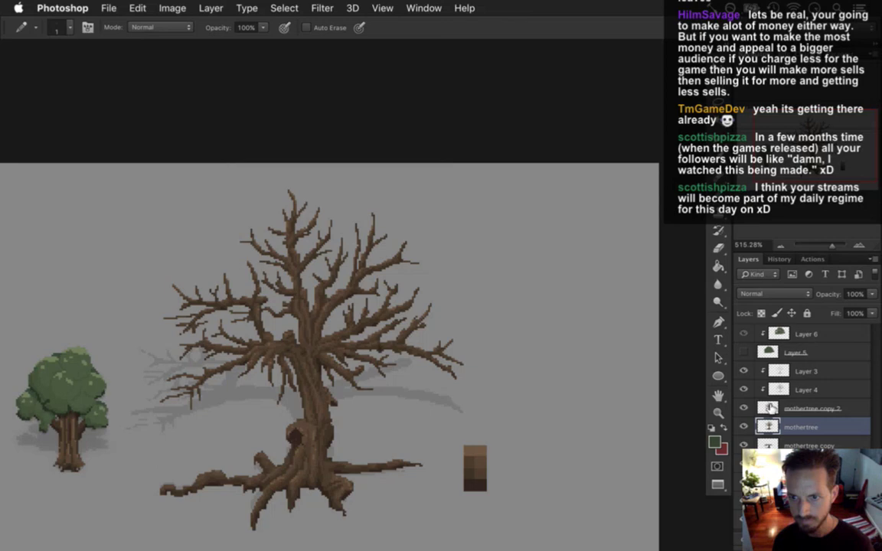
{"action": "left_click_drag", "start_coordinate": [770, 411], "coordinate": [789, 368]}
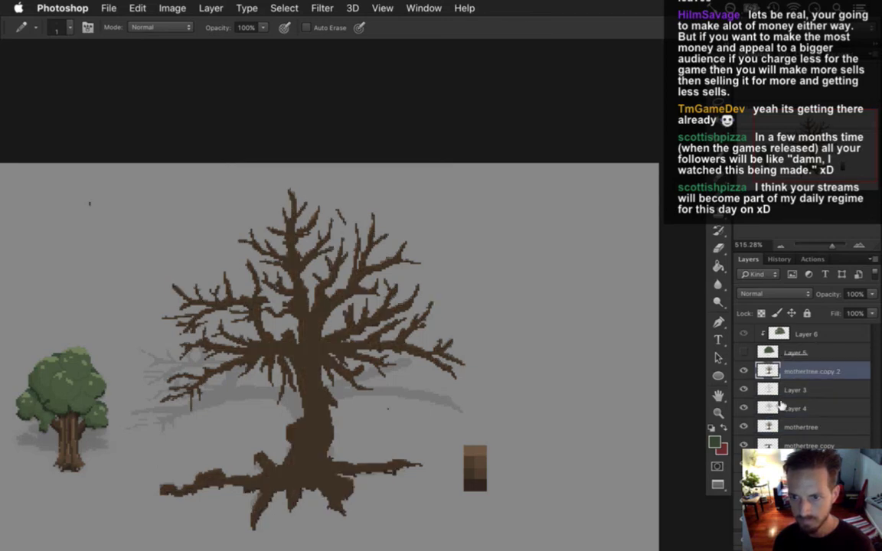
{"action": "left_click", "coordinate": [787, 384], "text": "alt"}
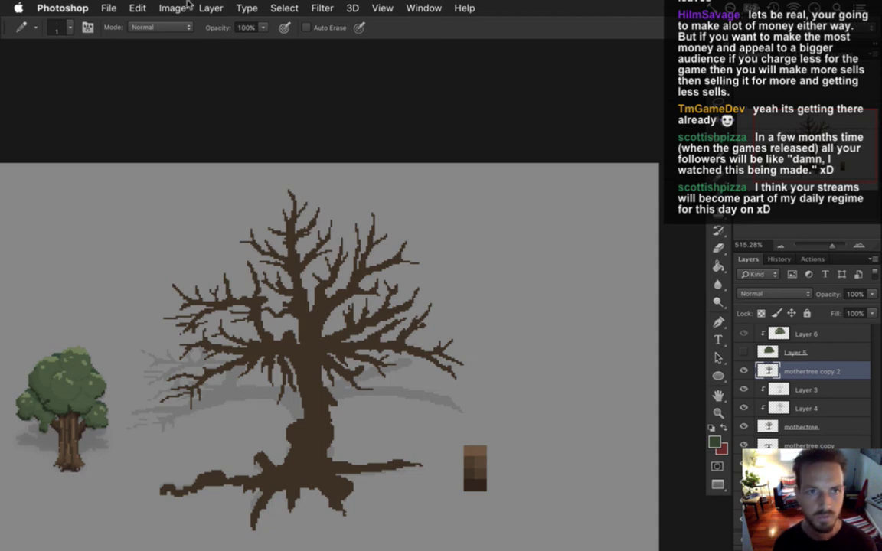
Step: Turn the mothertree copy 2 layer solid black with a Levels adjustment and move it beneath the mothertree layer
{"action": "left_click", "coordinate": [172, 9]}
{"action": "mouse_move", "coordinate": [196, 26]}
{"action": "mouse_move", "coordinate": [221, 50]}
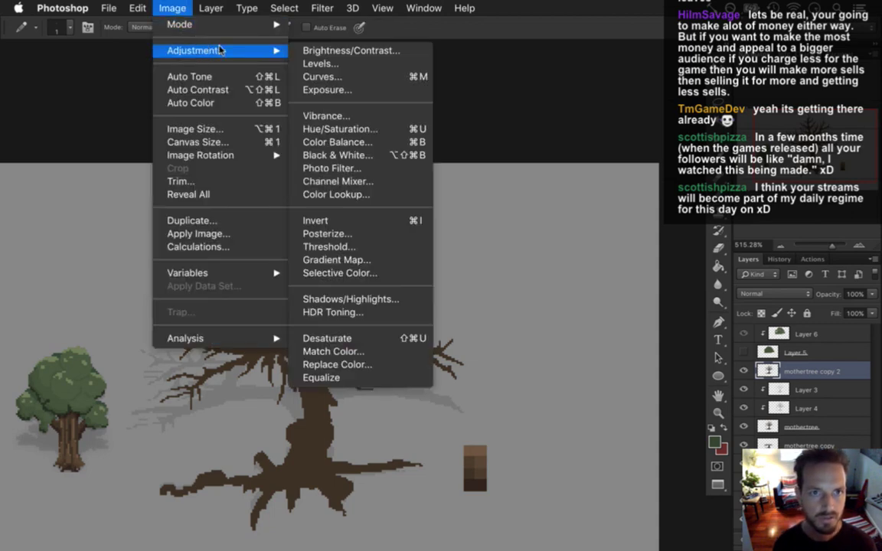
{"action": "left_click", "coordinate": [303, 63]}
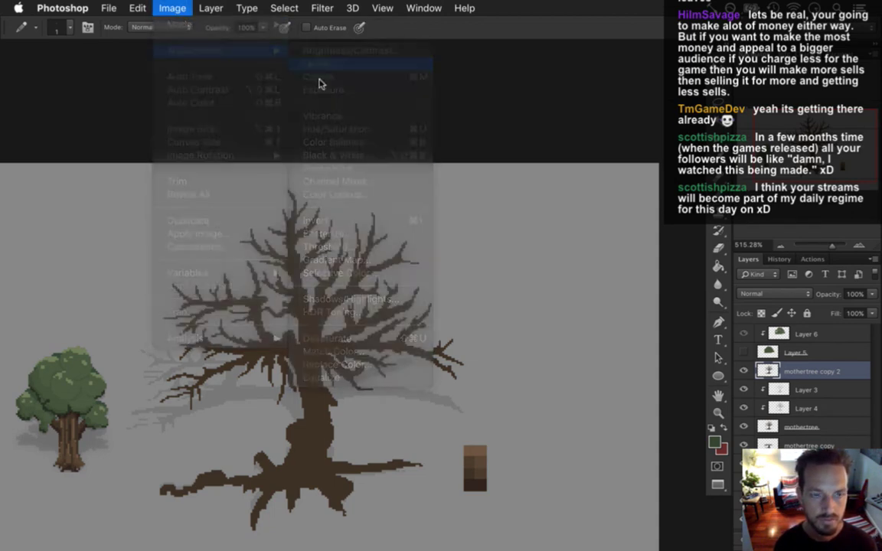
{"action": "left_click_drag", "start_coordinate": [692, 509], "coordinate": [519, 489]}
{"action": "left_click", "coordinate": [735, 315]}
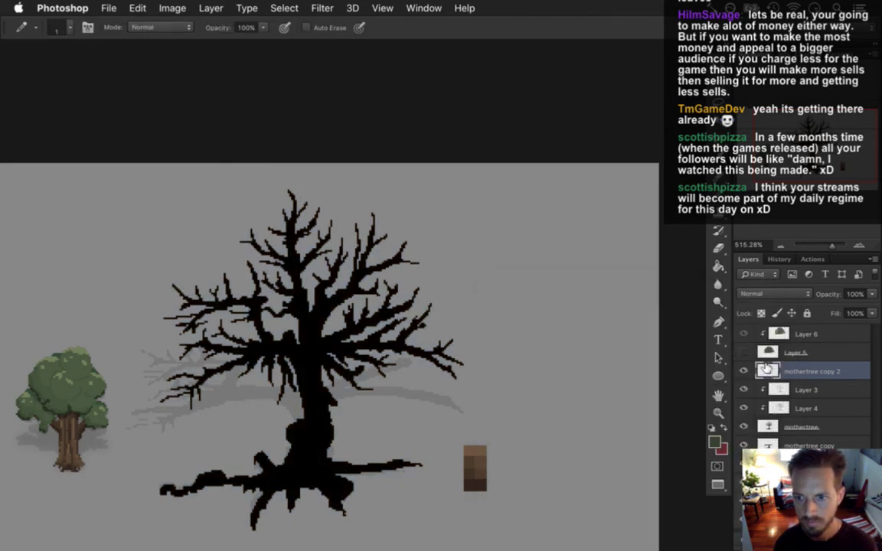
{"action": "key", "text": "super+bracketleft"}
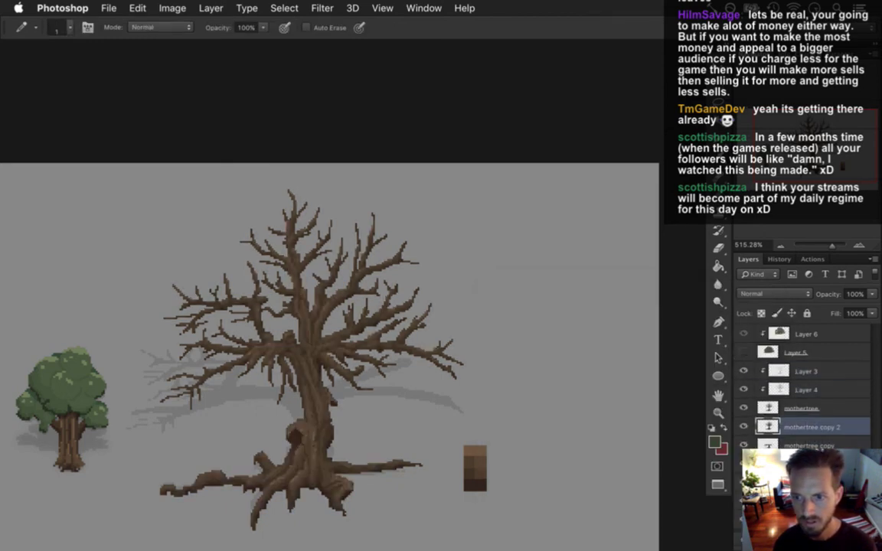
Step: Delete the old mothertree copy shadow layer and rename mothertree copy 2 as shad
{"action": "left_click", "coordinate": [744, 444]}
{"action": "left_click", "coordinate": [744, 444]}
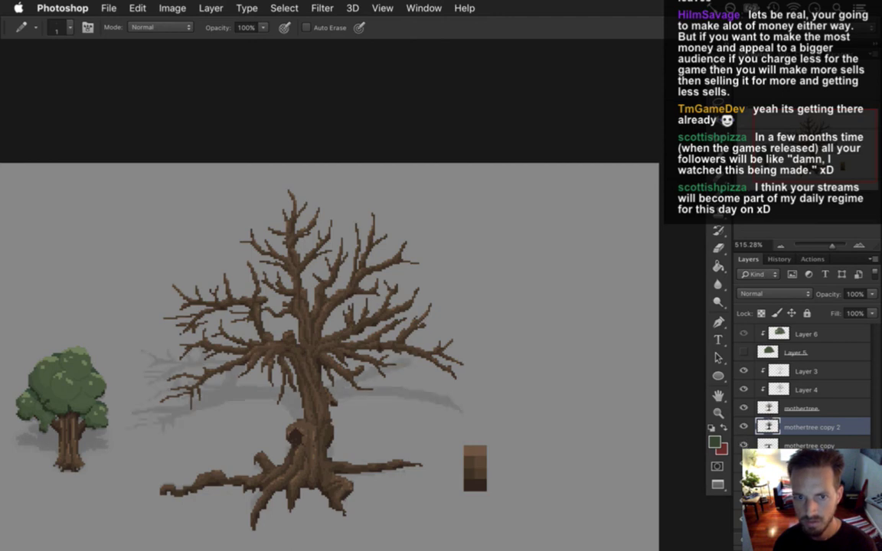
{"action": "double_click", "coordinate": [804, 427]}
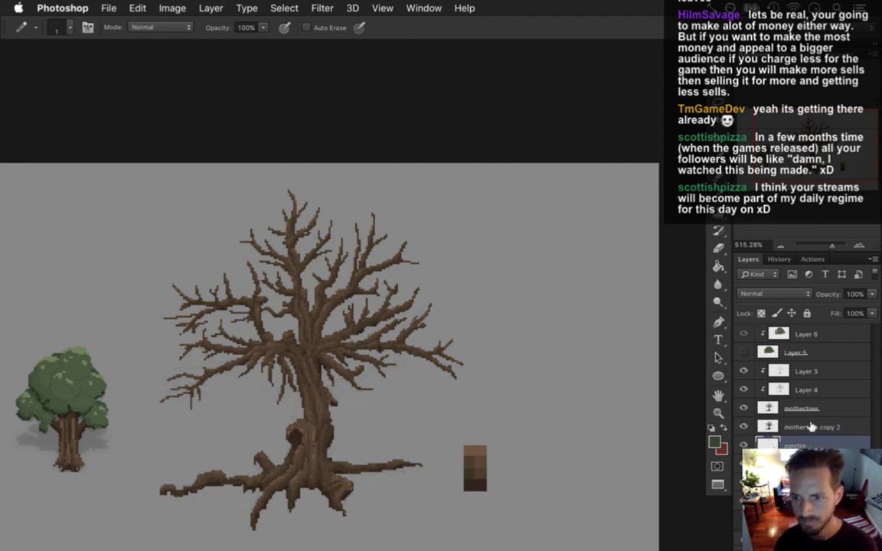
{"action": "type", "text": "shad"}
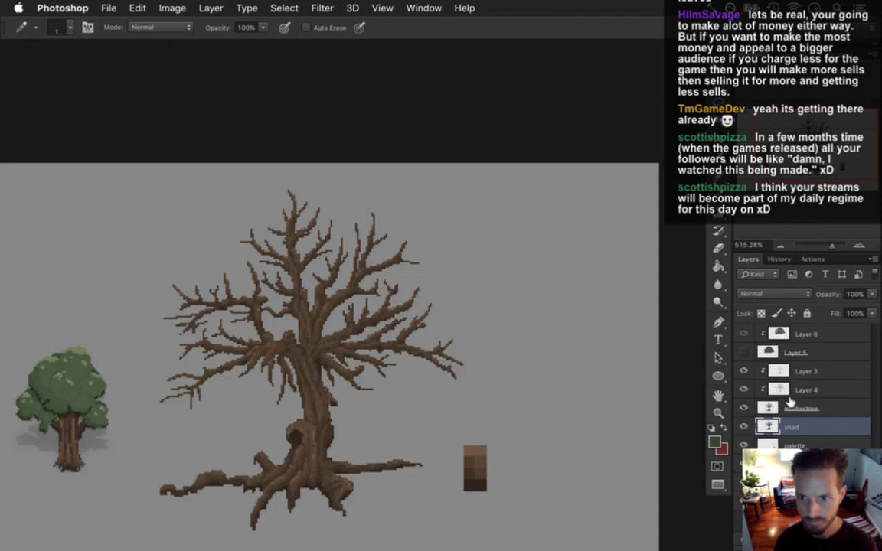
Step: Squash the shad layer vertically by transforming its height to 61.8% at full width
{"action": "type", "text": "v"}
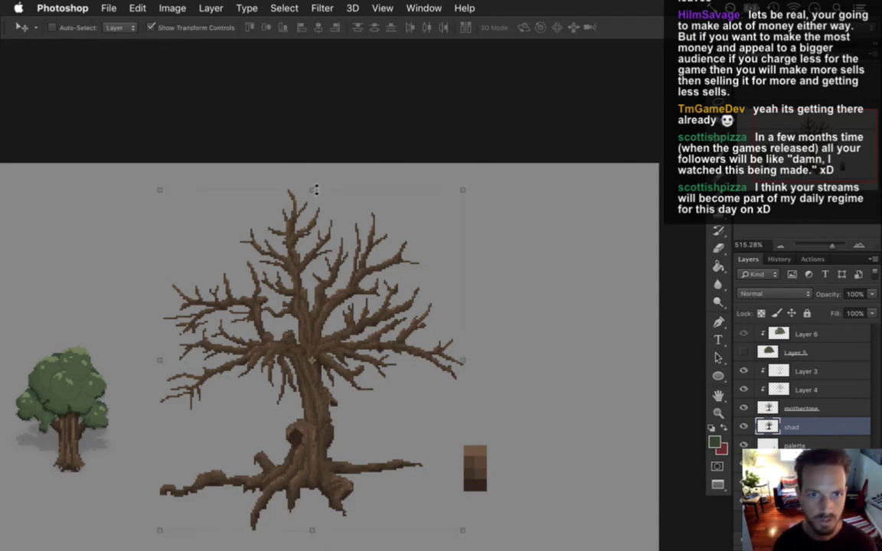
{"action": "left_click", "coordinate": [311, 189]}
{"action": "left_click", "coordinate": [302, 27]}
{"action": "type", "text": "61.8"}
{"action": "key", "text": "Return"}
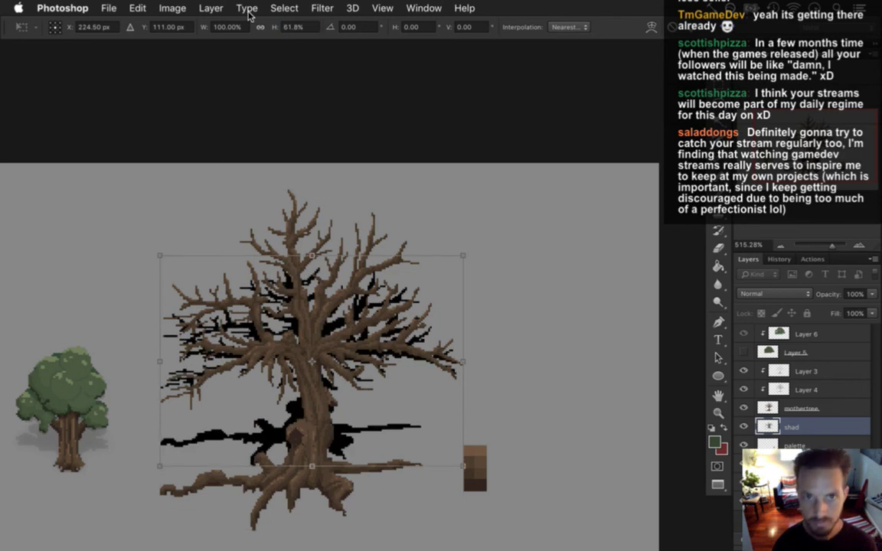
Step: Nudge the squashed shadow straight down to Y 136.50 px behind the trunk and roots, and apply the transform
{"action": "key", "text": "Down"}
{"action": "key", "text": "Down"}
{"action": "key", "text": "Down"}
{"action": "key", "text": "Down"}
{"action": "key", "text": "Down"}
{"action": "key", "text": "Down"}
{"action": "key", "text": "Down"}
{"action": "key", "text": "Down"}
{"action": "key", "text": "Down"}
{"action": "key", "text": "Down"}
{"action": "key", "text": "Down"}
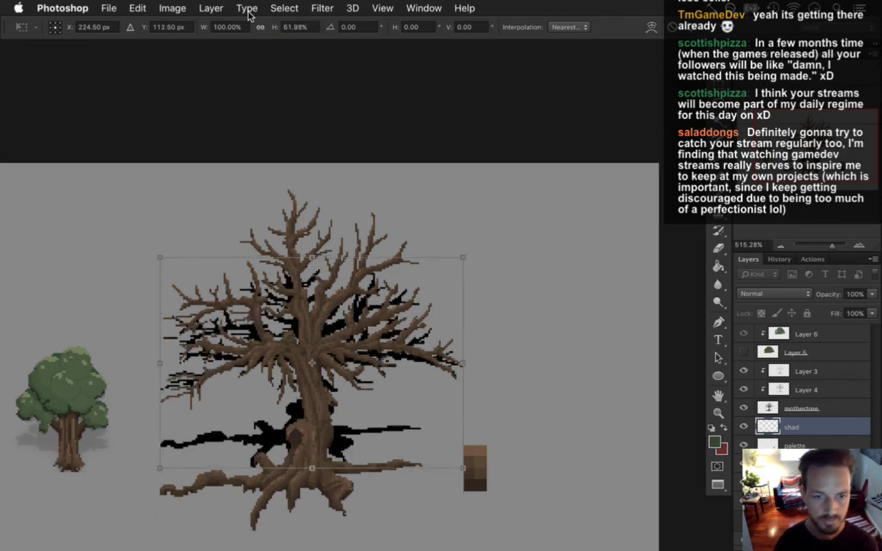
{"action": "key", "text": "Down"}
{"action": "key", "text": "Down"}
{"action": "key", "text": "Down"}
{"action": "key", "text": "Down"}
{"action": "key", "text": "Down"}
{"action": "key", "text": "Down"}
{"action": "key", "text": "Down"}
{"action": "key", "text": "Down"}
{"action": "key", "text": "Down"}
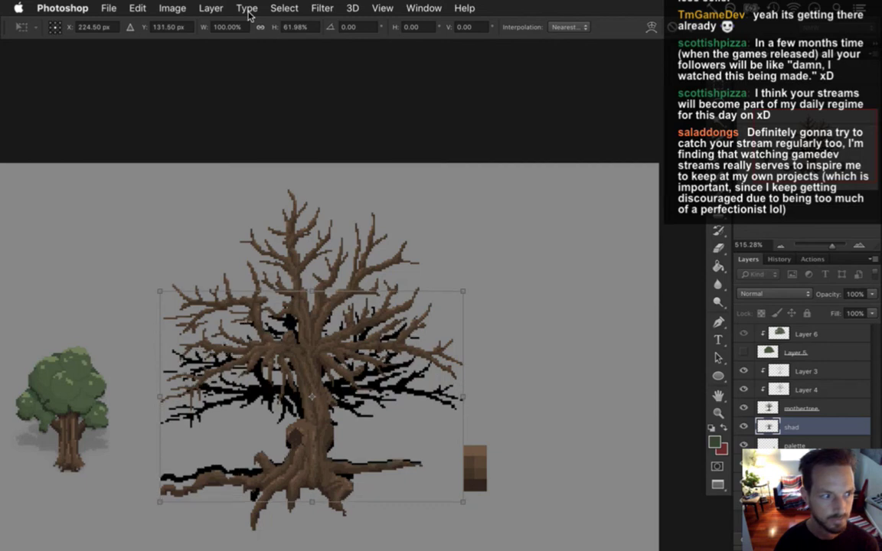
{"action": "key", "text": "Down"}
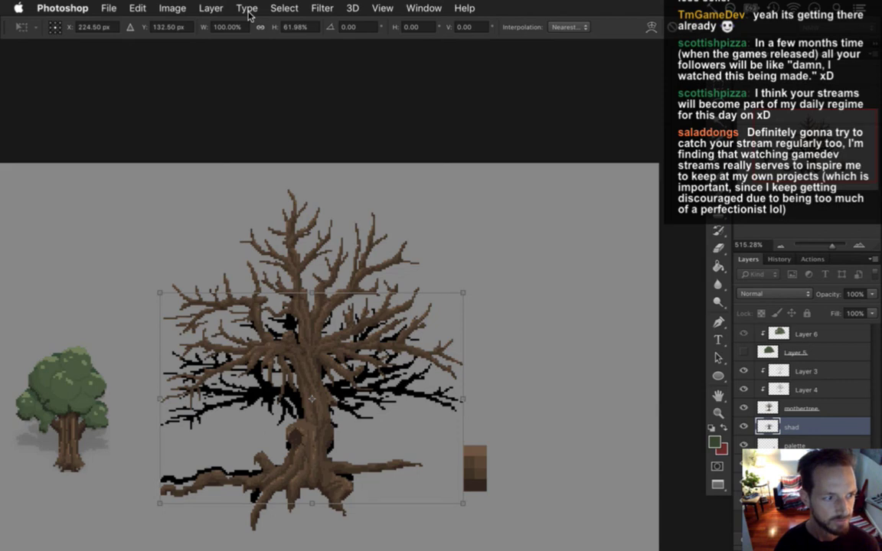
{"action": "key", "text": "Down"}
{"action": "key", "text": "Down"}
{"action": "key", "text": "Down"}
{"action": "key", "text": "Down"}
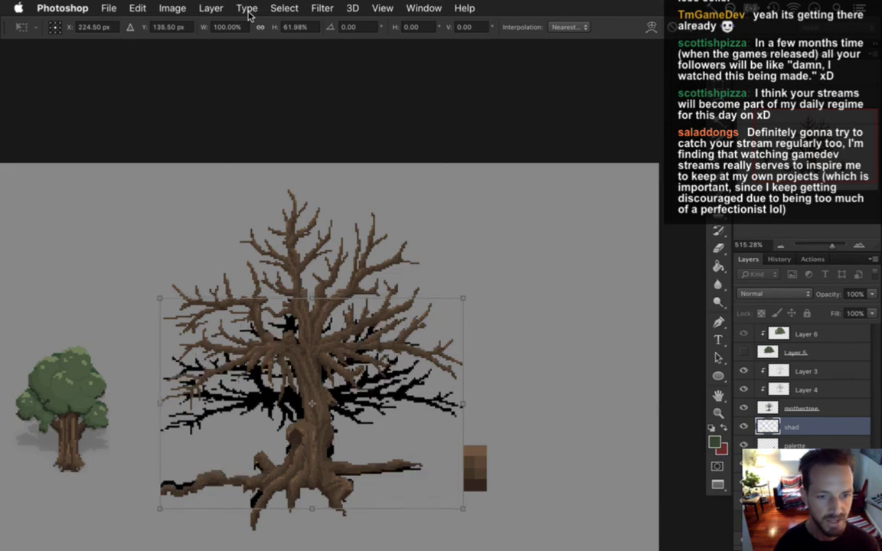
{"action": "key", "text": "Up"}
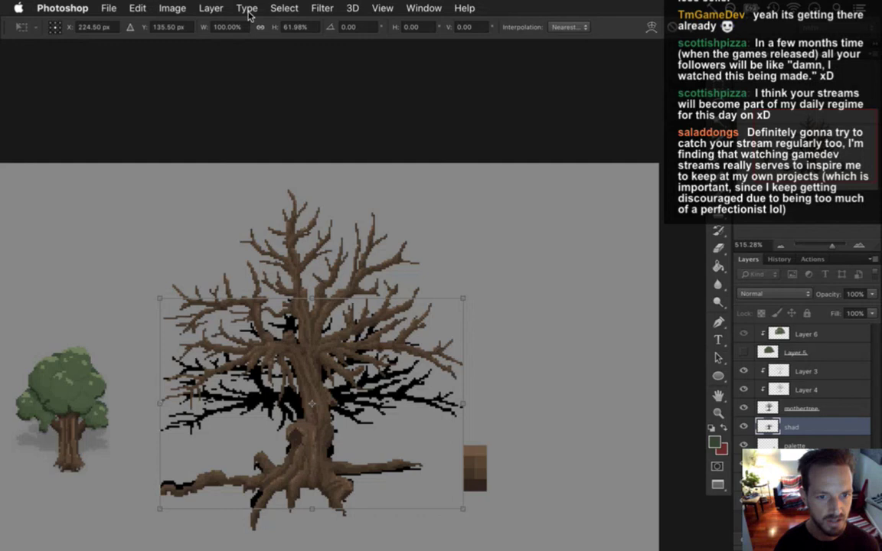
{"action": "key", "text": "Up"}
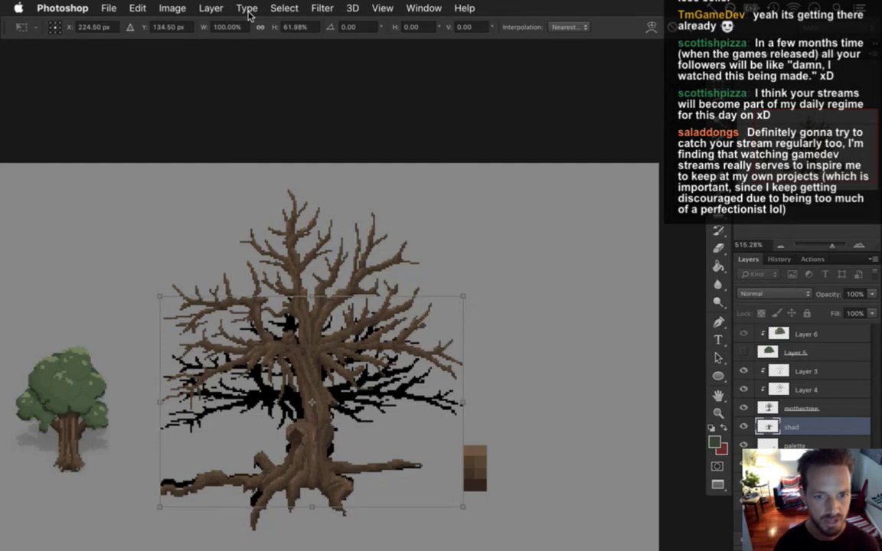
{"action": "key", "text": "Down"}
{"action": "key", "text": "Down"}
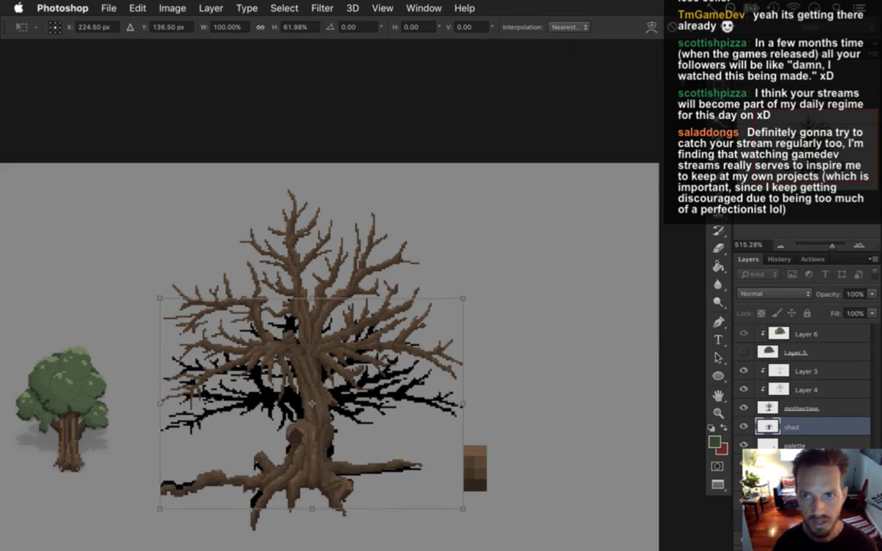
{"action": "key", "text": "Return"}
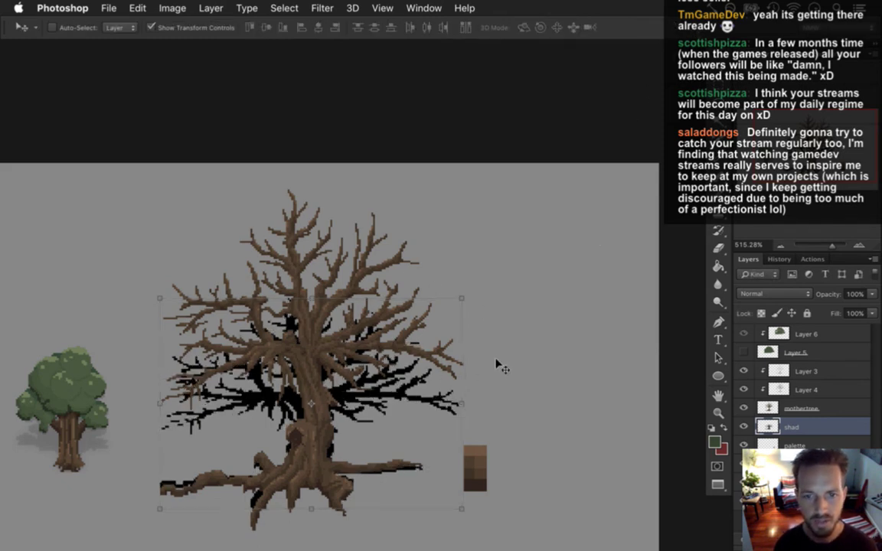
Step: Lower the shad layer's opacity to 23%
{"action": "key", "text": "m"}
{"action": "scroll", "coordinate": [490, 352], "scroll_direction": "down", "scroll_amount": 3}
{"action": "scroll", "coordinate": [490, 352], "scroll_direction": "left", "scroll_amount": 3}
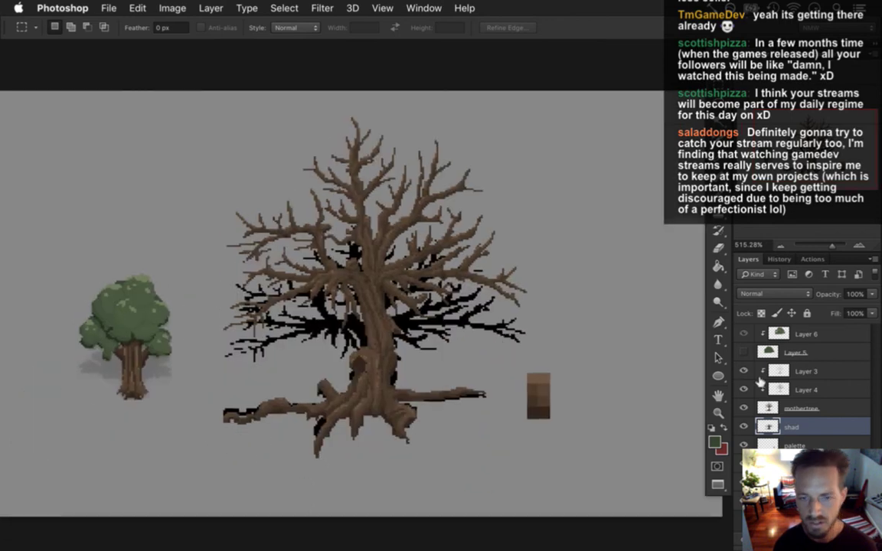
{"action": "left_click", "coordinate": [872, 294]}
{"action": "left_click_drag", "start_coordinate": [869, 308], "coordinate": [825, 308]}
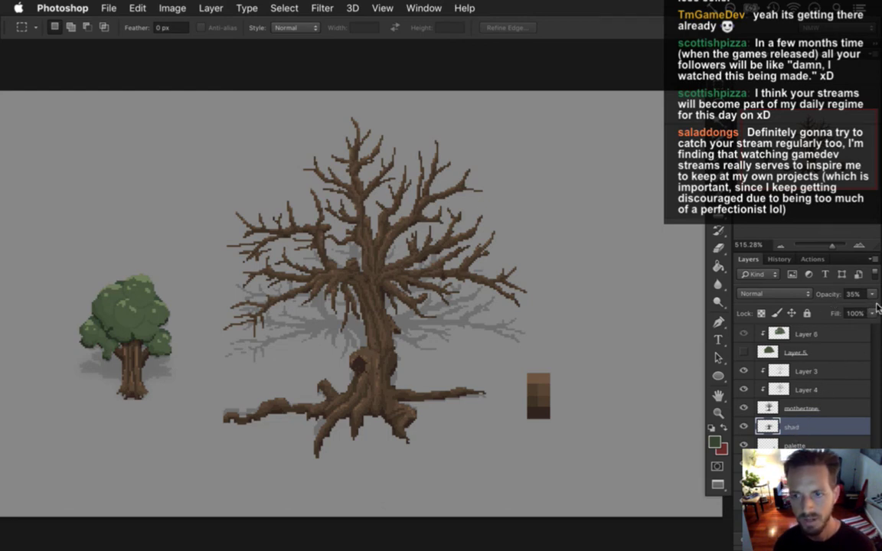
{"action": "left_click_drag", "start_coordinate": [872, 295], "coordinate": [820, 309]}
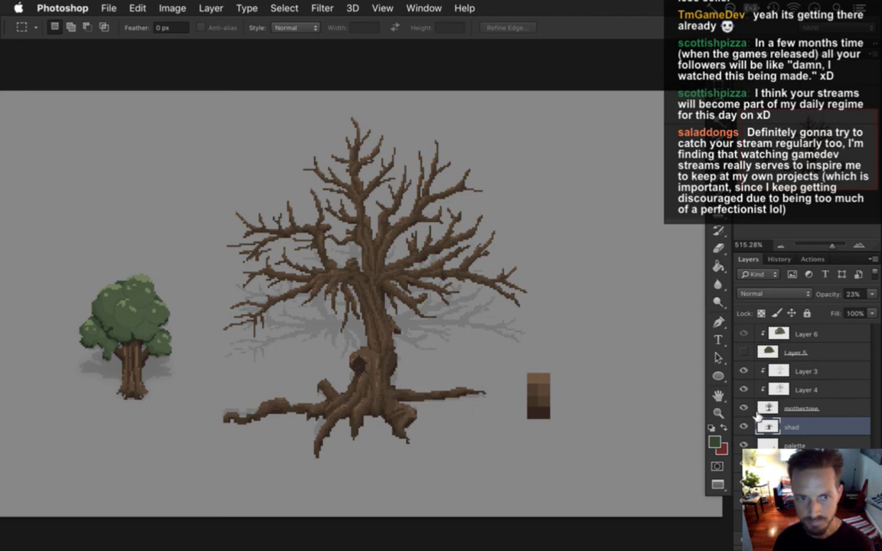
Step: Hide the palette, small reference tree and grey background layers, and show the foliage layers Layer 5 and Layer 6 again
{"action": "left_click", "coordinate": [743, 444]}
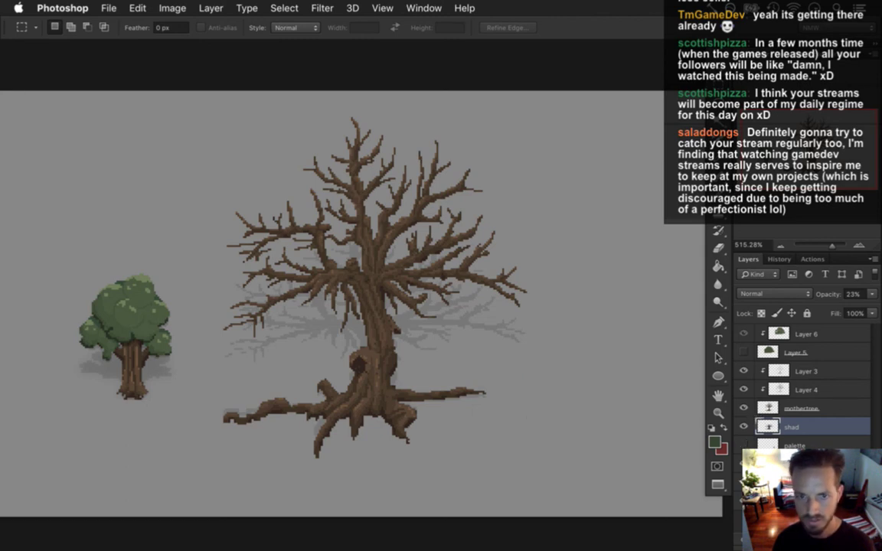
{"action": "left_click", "coordinate": [743, 463]}
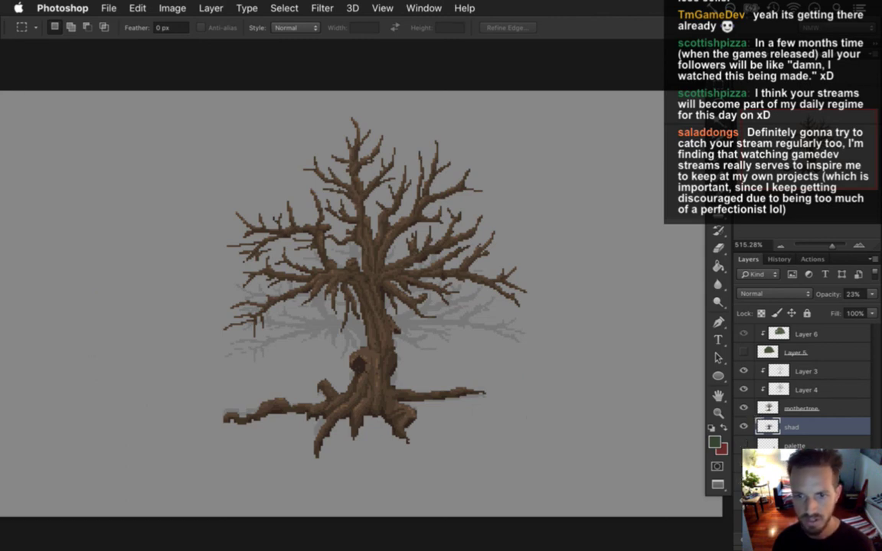
{"action": "left_click", "coordinate": [743, 481]}
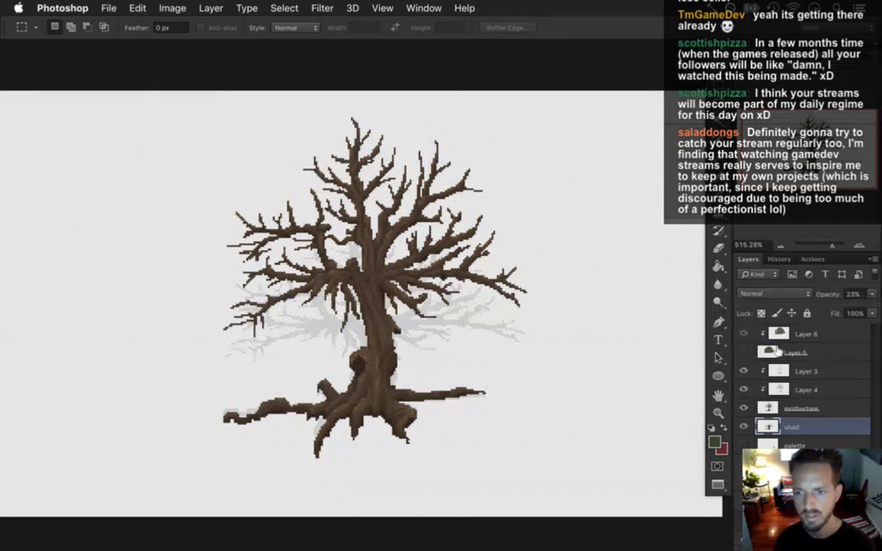
{"action": "left_click", "coordinate": [743, 352]}
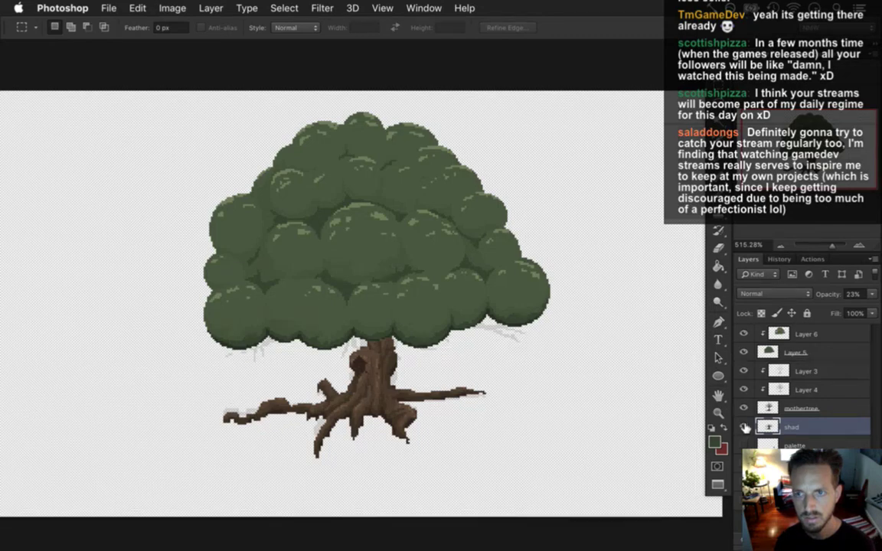
{"action": "left_click", "coordinate": [107, 7]}
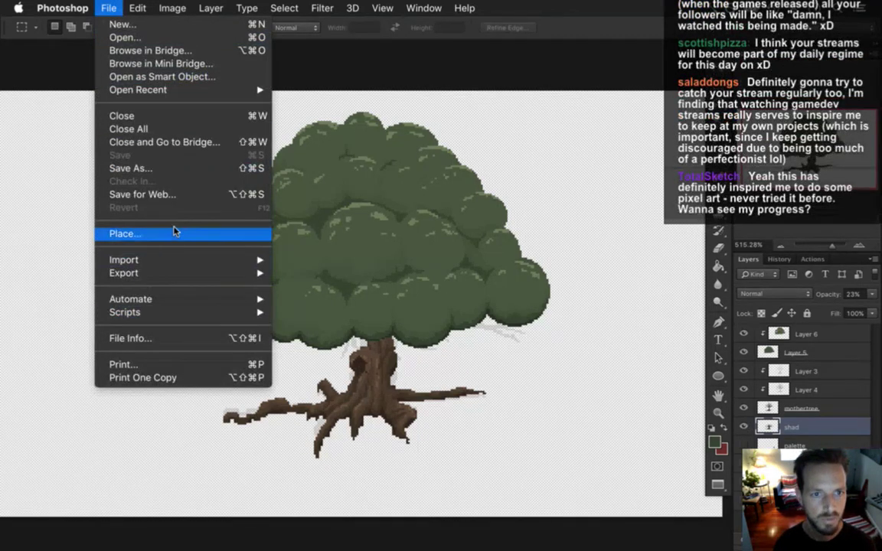
{"action": "left_click", "coordinate": [190, 201]}
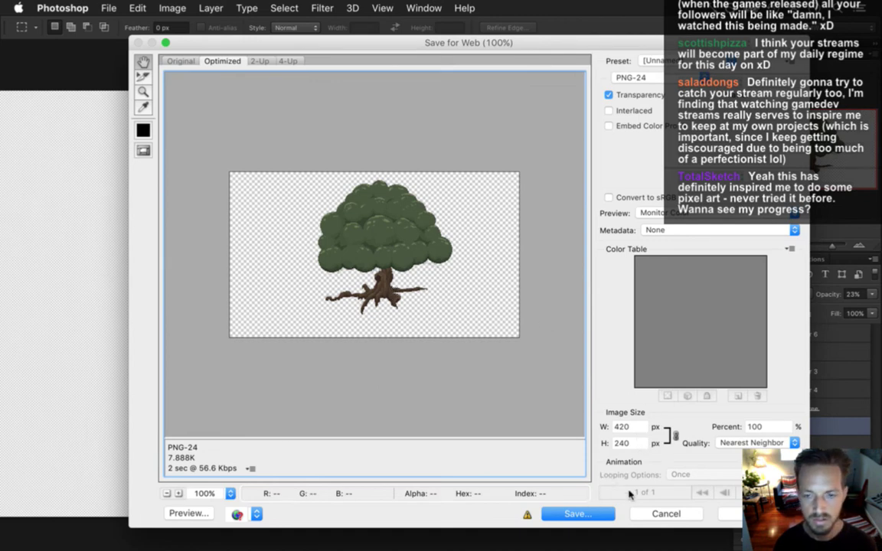
{"action": "left_click", "coordinate": [663, 513]}
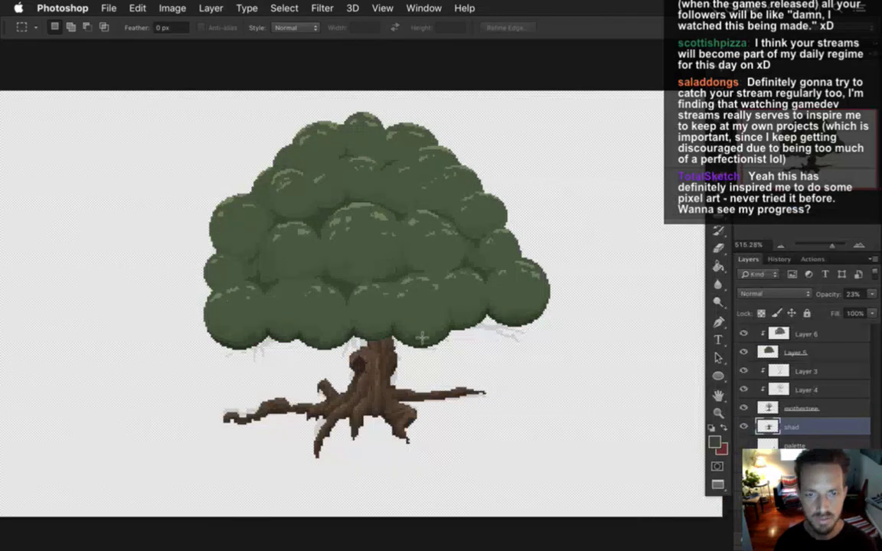
Step: Trim the empty transparent area around the mother tree
{"action": "left_click", "coordinate": [173, 8]}
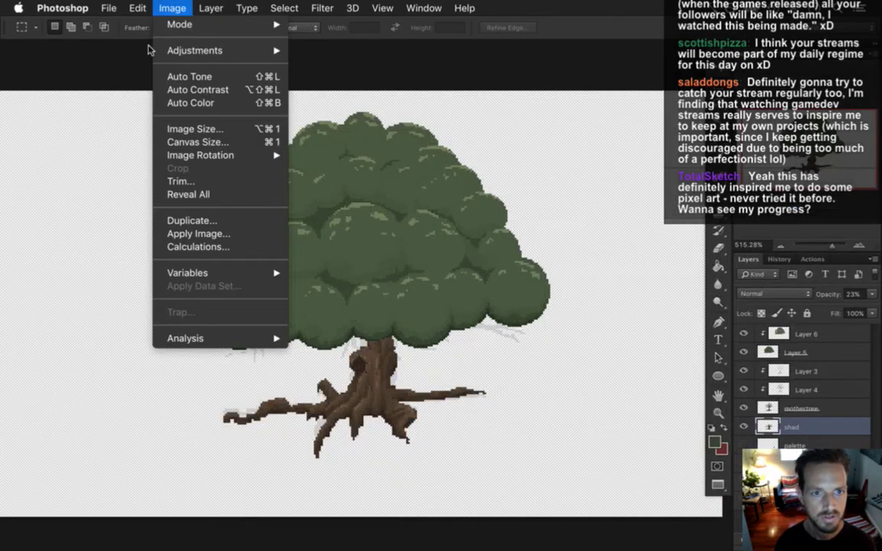
{"action": "left_click", "coordinate": [193, 181]}
{"action": "key", "text": "Return"}
{"action": "key", "text": "m"}
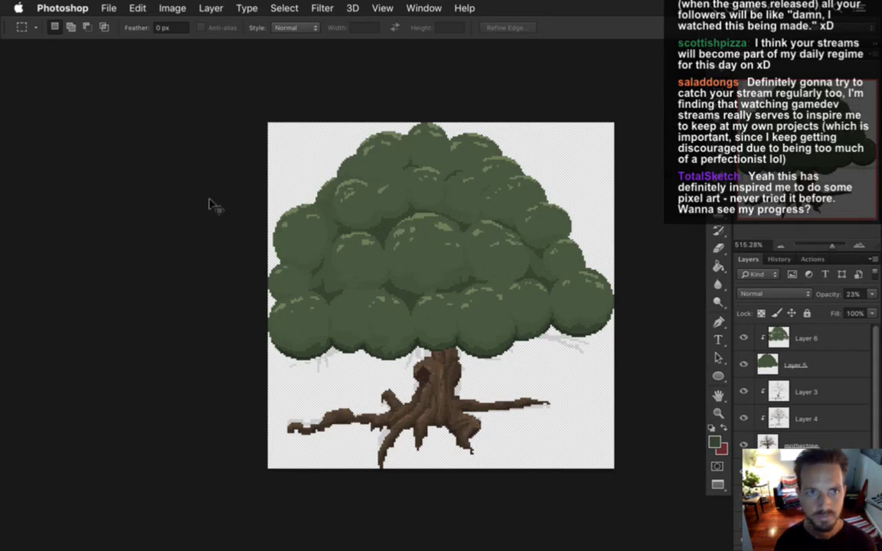
Step: Export the trimmed tree for web as a transparent PNG-24 named MotherTree.png in the Common folder
{"action": "left_click", "coordinate": [111, 7]}
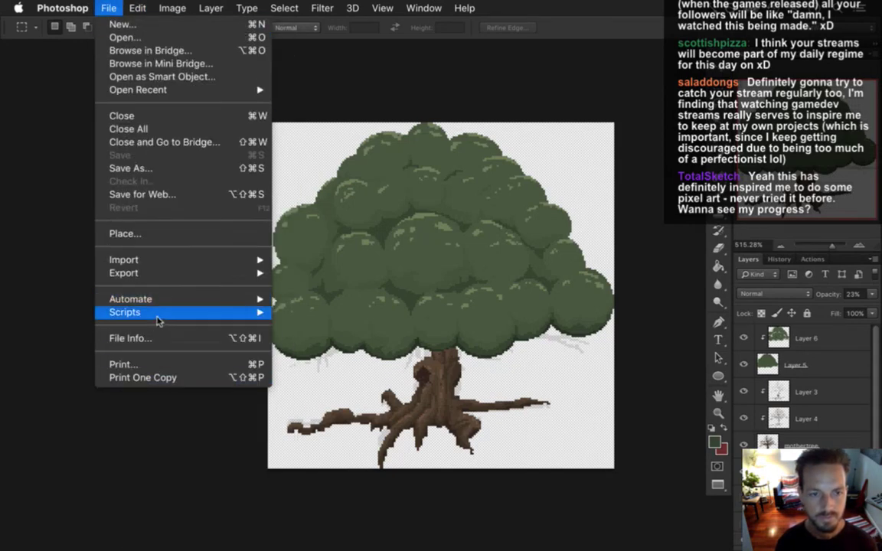
{"action": "left_click", "coordinate": [156, 228]}
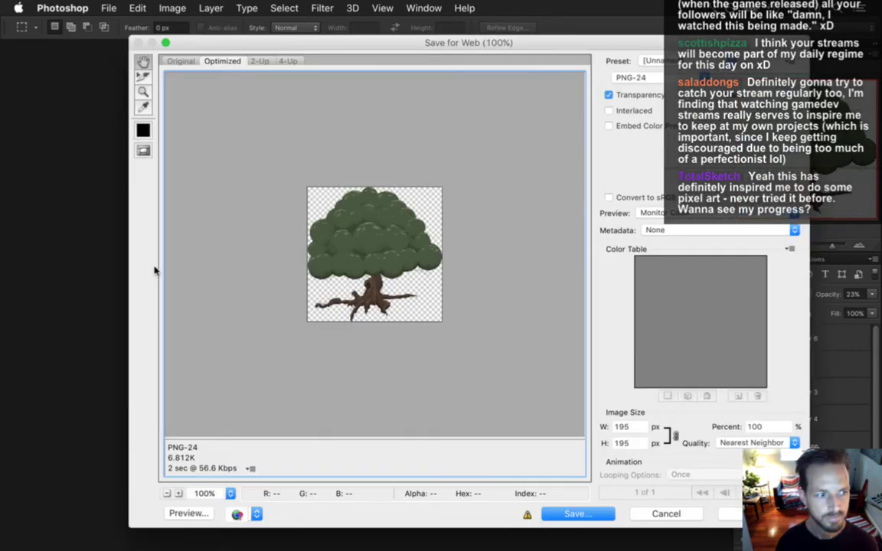
{"action": "left_click", "coordinate": [566, 515]}
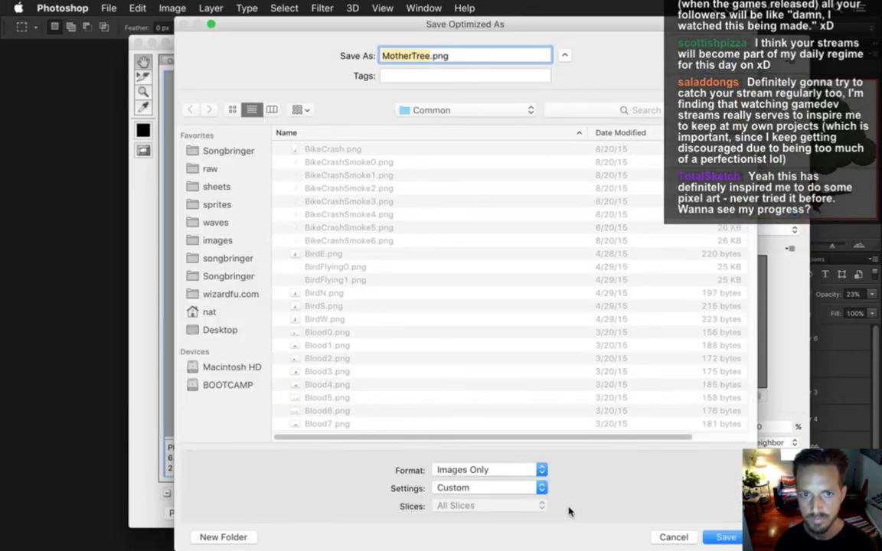
{"action": "key", "text": "Return"}
Step: Set the canvas size to 196 by 196 pixels, anchored at the centre
{"action": "key", "text": "super+alt+i"}
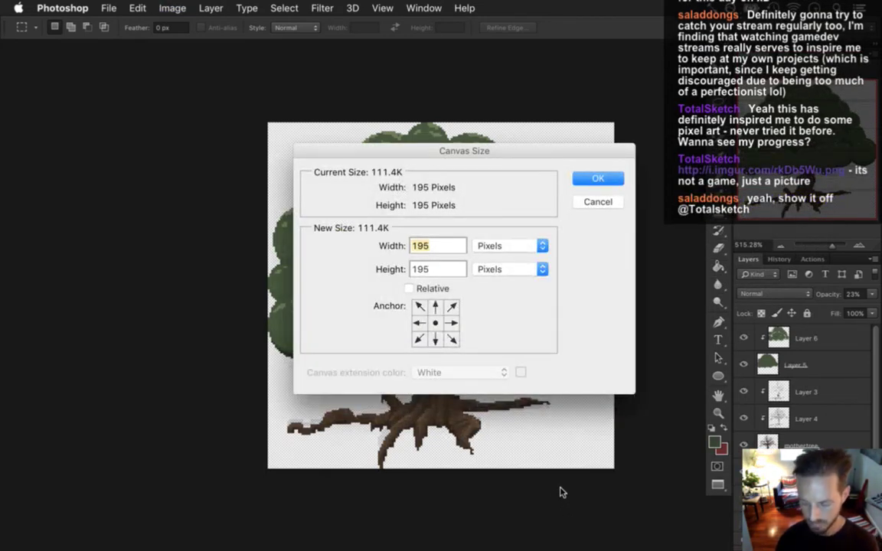
{"action": "type", "text": "196"}
{"action": "key", "text": "Tab"}
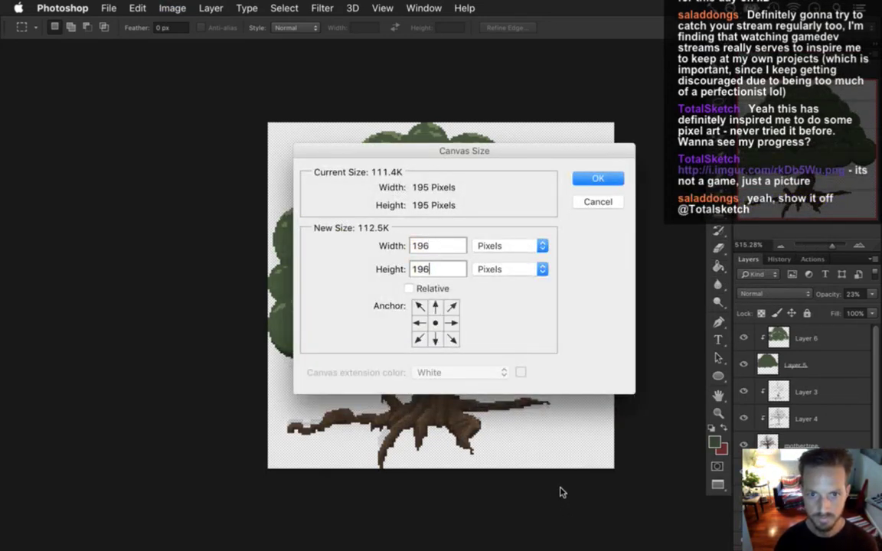
{"action": "key", "text": "Return"}
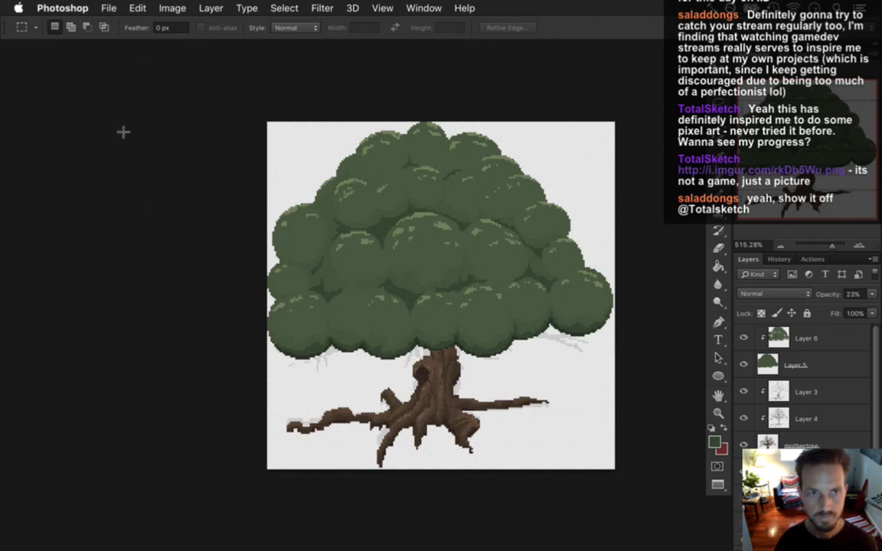
Step: Export the resized tree for web as a transparent PNG-24 named MotherTree00.png in the Common folder
{"action": "left_click", "coordinate": [130, 7]}
{"action": "mouse_move", "coordinate": [109, 8]}
{"action": "left_click", "coordinate": [153, 197]}
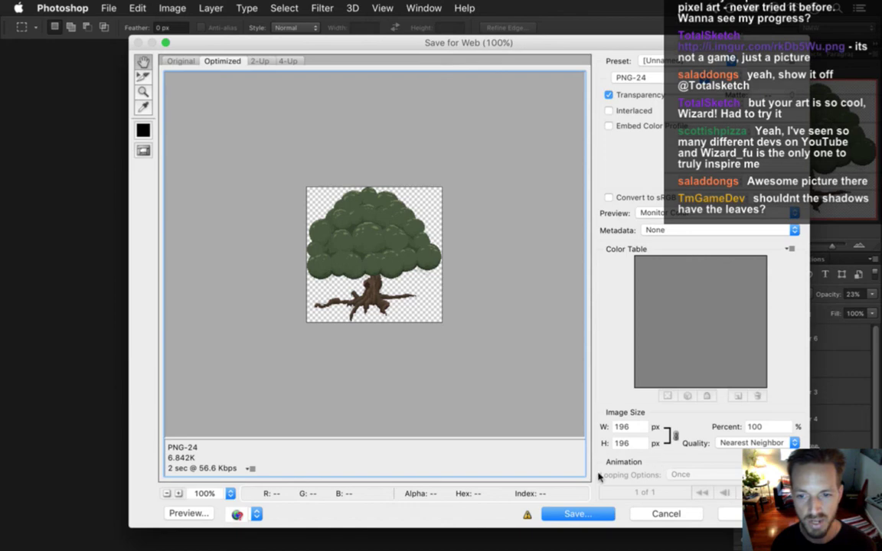
{"action": "key", "text": "Return"}
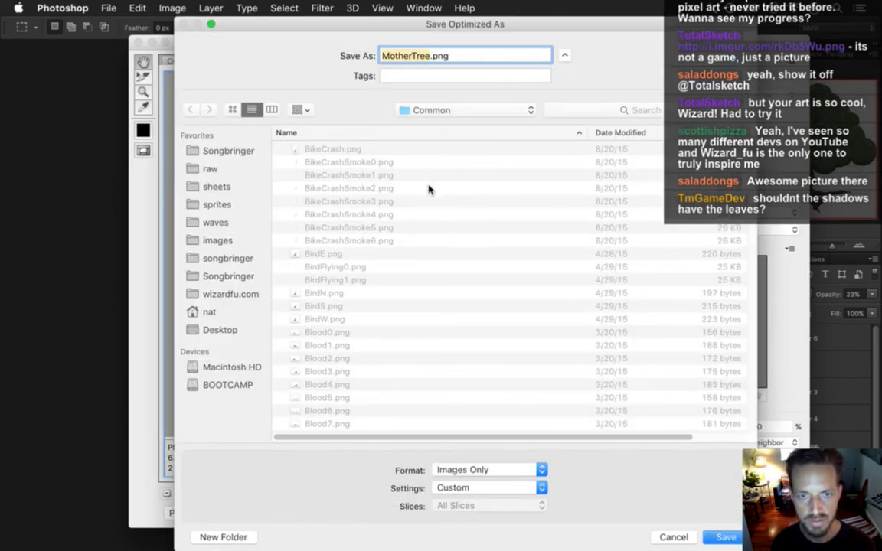
{"action": "key", "text": "Right"}
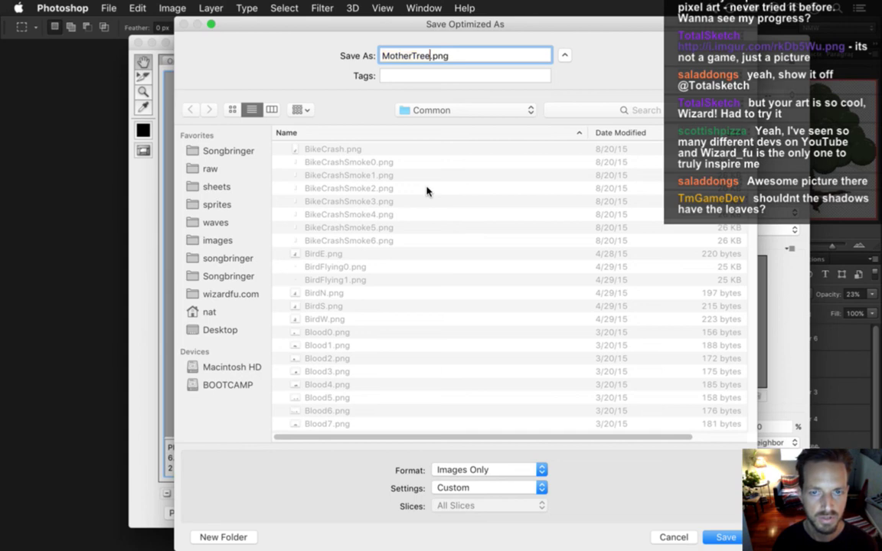
{"action": "type", "text": "00"}
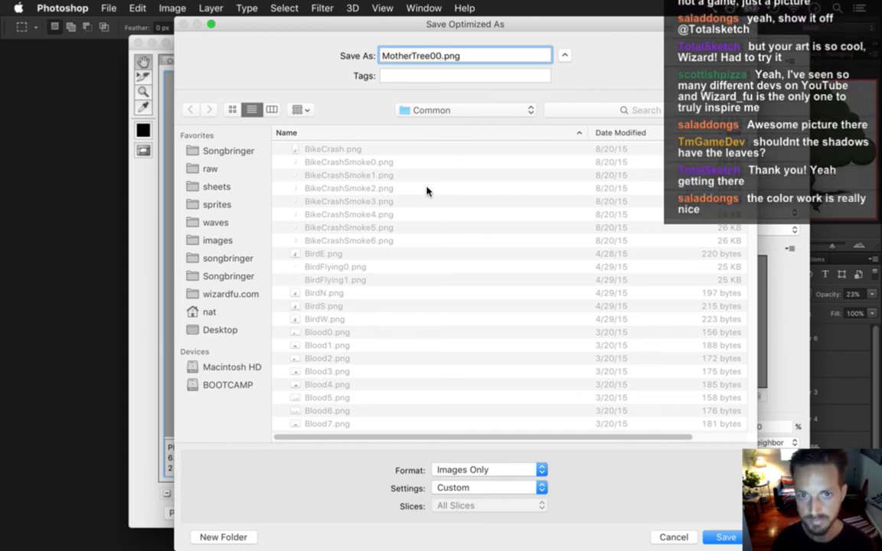
{"action": "key", "text": "Return"}
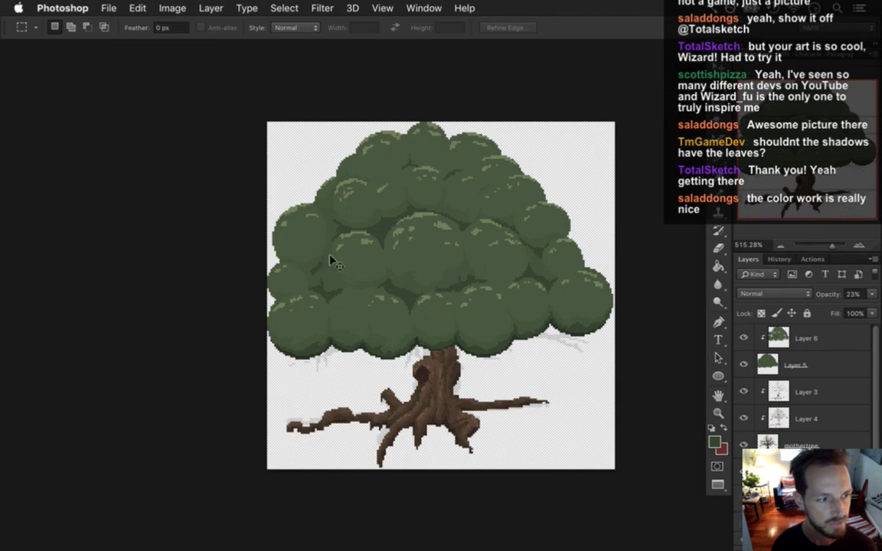
Step: Switch to Xcode and open Area.cpp at the map of tile creation functions near the start of the file
{"action": "key", "text": "super+Tab"}
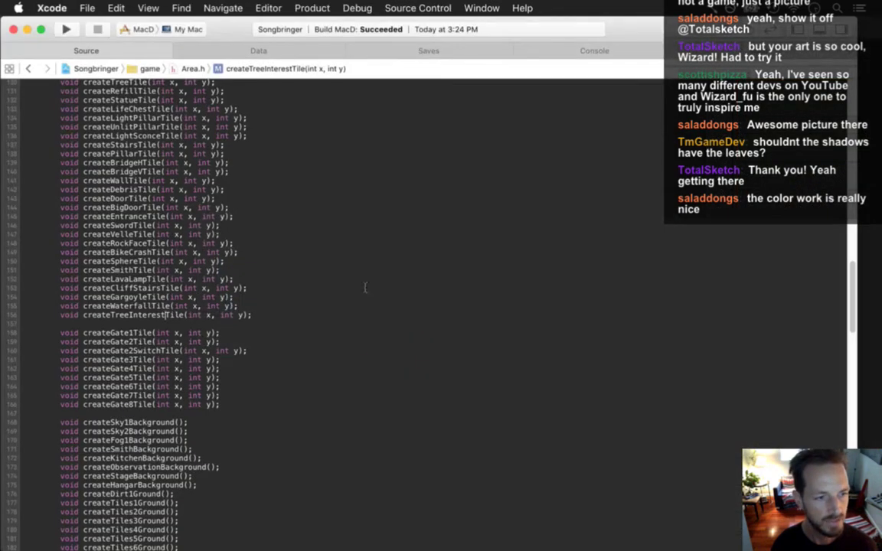
{"action": "left_click", "coordinate": [287, 190]}
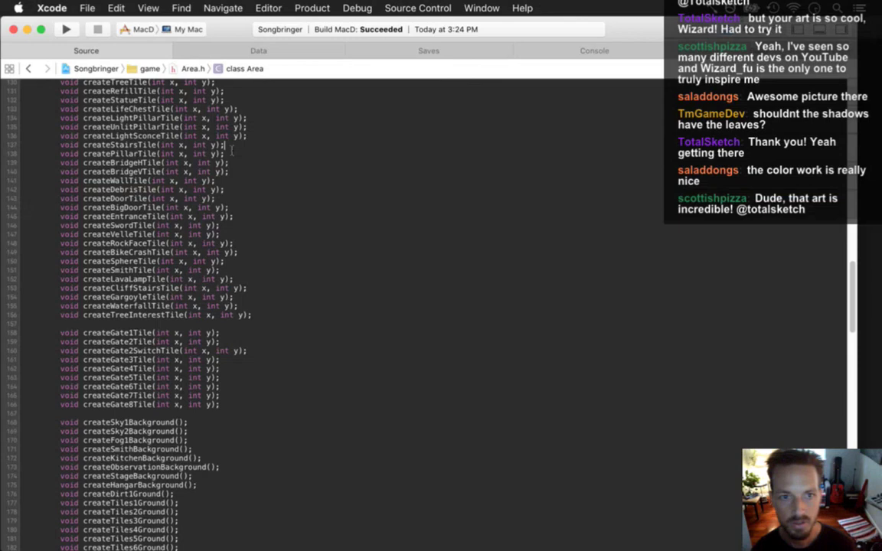
{"action": "key", "text": "super+shift+o"}
{"action": "type", "text": "are"}
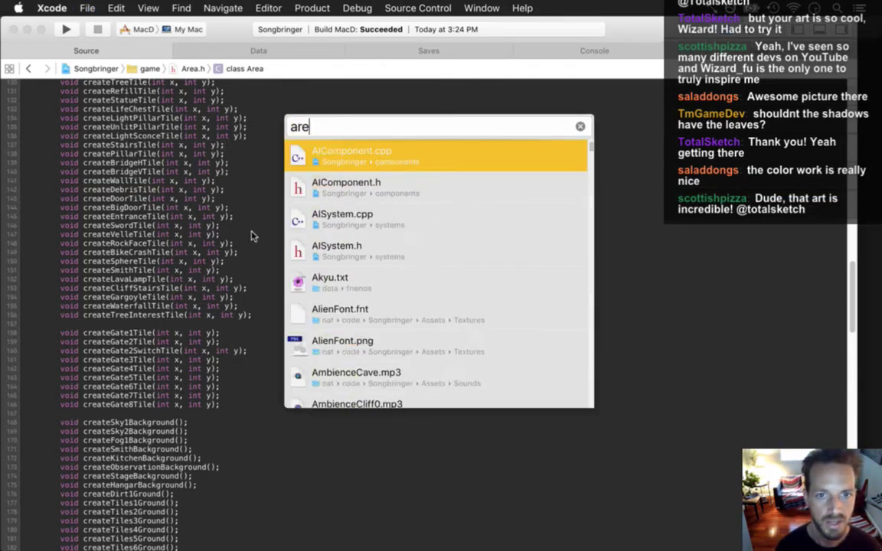
{"action": "key", "text": "Return"}
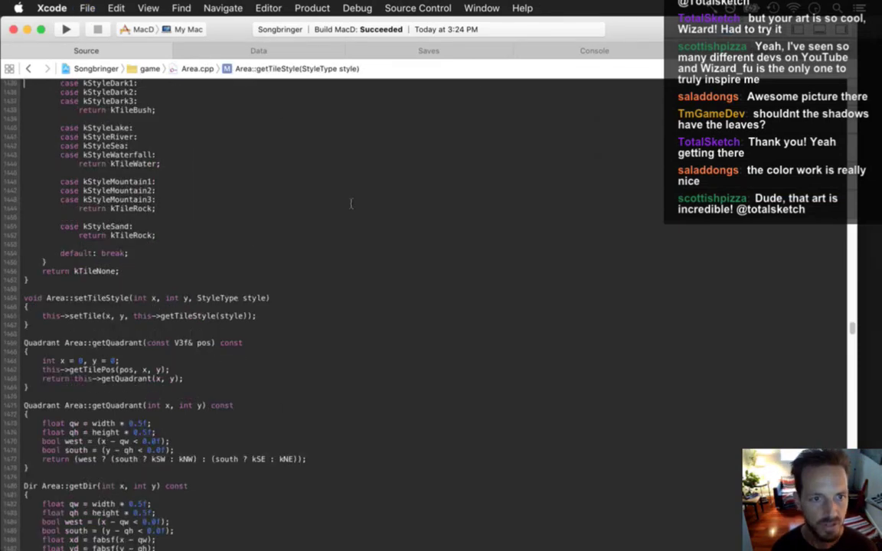
{"action": "key", "text": "super+Up"}
{"action": "scroll", "coordinate": [351, 203], "scroll_direction": "down", "scroll_amount": 5}
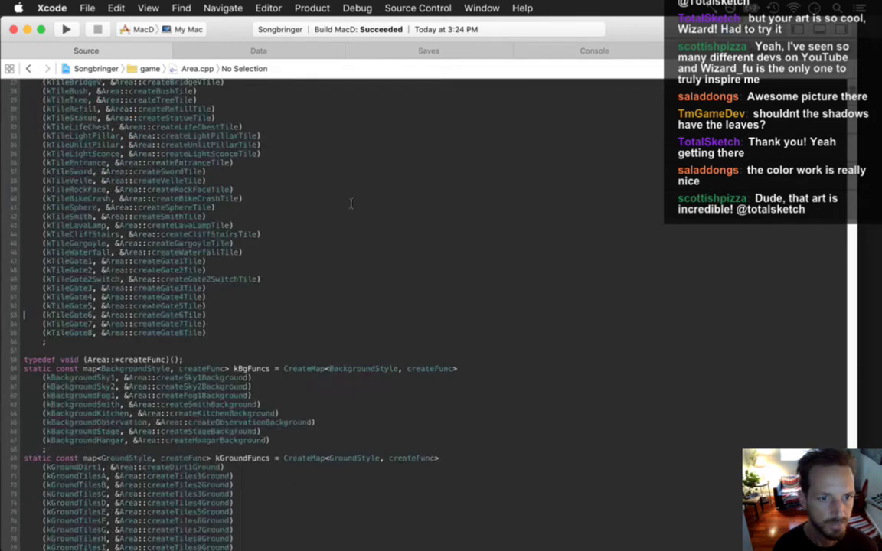
Step: Duplicate the kTileWaterfall entry in the tile function map, just above the kTileGate1 entry
{"action": "key", "text": "Up"}
{"action": "key", "text": "Up"}
{"action": "key", "text": "Up"}
{"action": "key", "text": "Up"}
{"action": "key", "text": "Up"}
{"action": "key", "text": "Up"}
{"action": "key", "text": "shift+Down"}
{"action": "key", "text": "super+c"}
{"action": "key", "text": "Left"}
{"action": "key", "text": "super+v"}
Step: Rename the duplicated entry's tile type to kTileTreeInterest
{"action": "key", "text": "Right"}
{"action": "key", "text": "Right"}
{"action": "key", "text": "Right"}
{"action": "key", "text": "Right"}
{"action": "key", "text": "Right"}
{"action": "key", "text": "Right"}
{"action": "key", "text": "alt+shift+Right"}
{"action": "key", "text": "BackSpace"}
{"action": "type", "text": "Tree"}
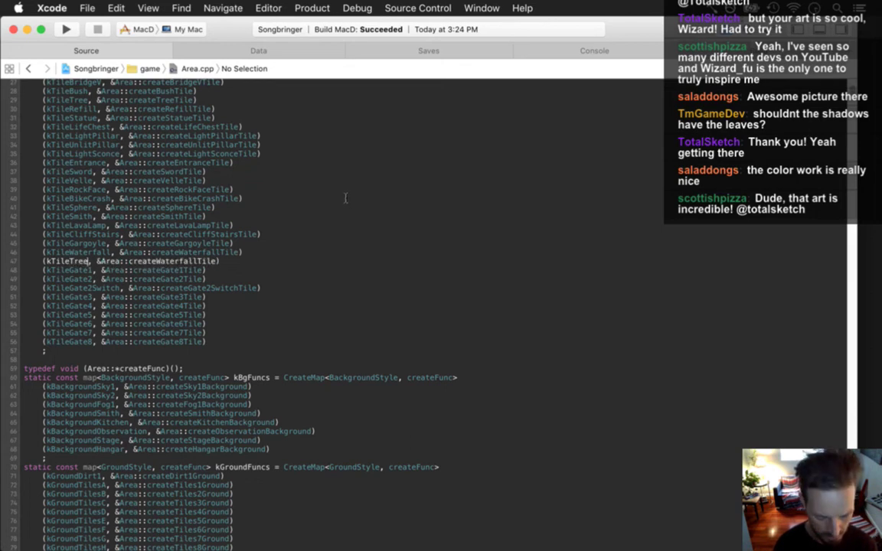
{"action": "type", "text": "Interest"}
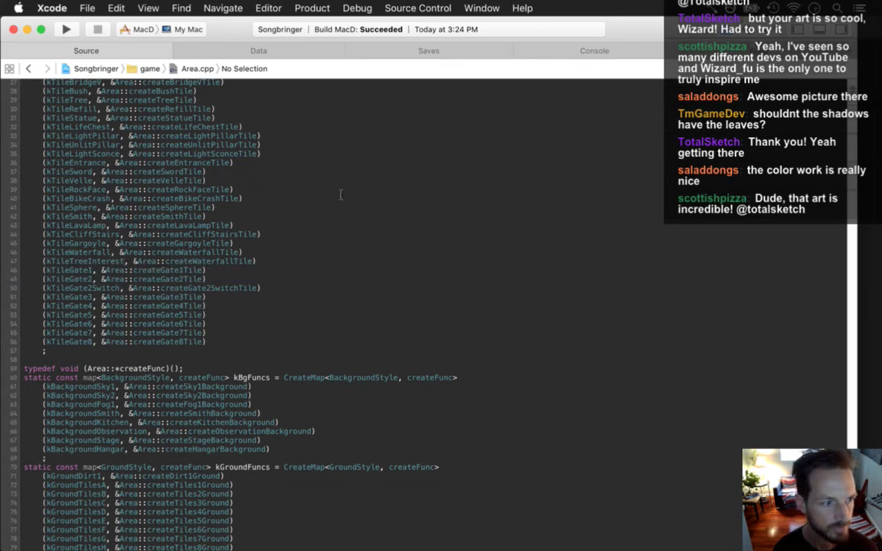
Step: Change the kTileTreeInterest entry's function reference to createTreeInterestTile
{"action": "key", "text": "ctrl+Right"}
{"action": "key", "text": "ctrl+Right"}
{"action": "key", "text": "ctrl+Right"}
{"action": "key", "text": "ctrl+Right"}
{"action": "key", "text": "BackSpace"}
{"action": "key", "text": "BackSpace"}
{"action": "key", "text": "BackSpace"}
{"action": "key", "text": "BackSpace"}
{"action": "key", "text": "BackSpace"}
{"action": "key", "text": "Delete"}
{"action": "key", "text": "Delete"}
{"action": "key", "text": "Delete"}
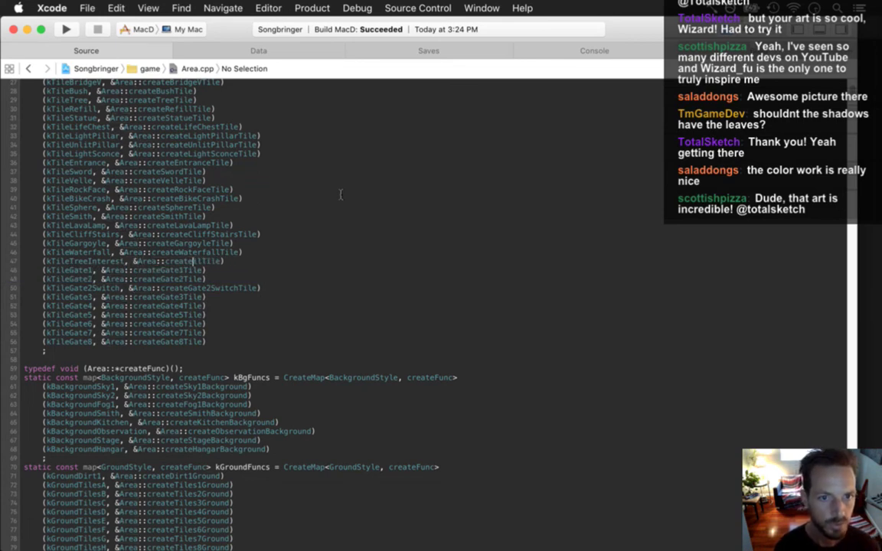
{"action": "type", "text": "TreeInterest"}
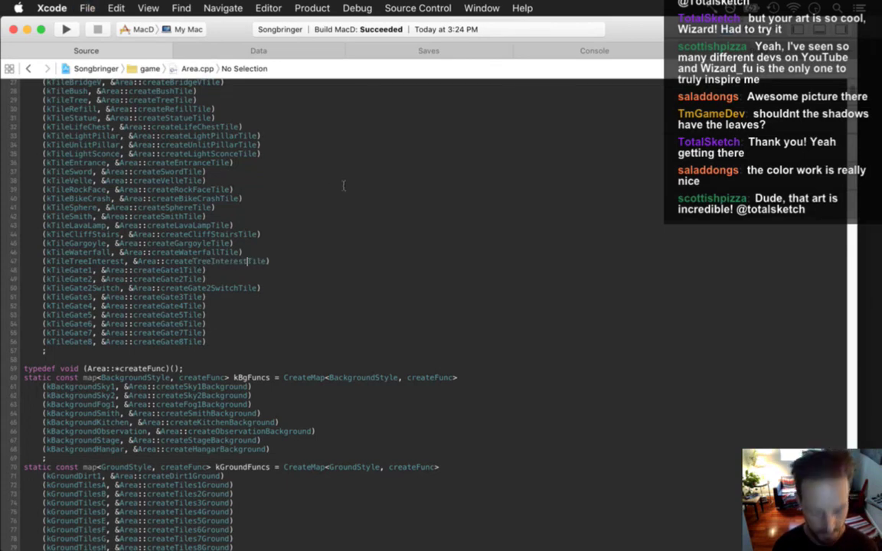
Step: Build and run the MacD scheme, and open AreaCreation.cpp while it compiles
{"action": "key", "text": "super+r"}
{"action": "key", "text": "super+shift+o"}
{"action": "type", "text": "area"}
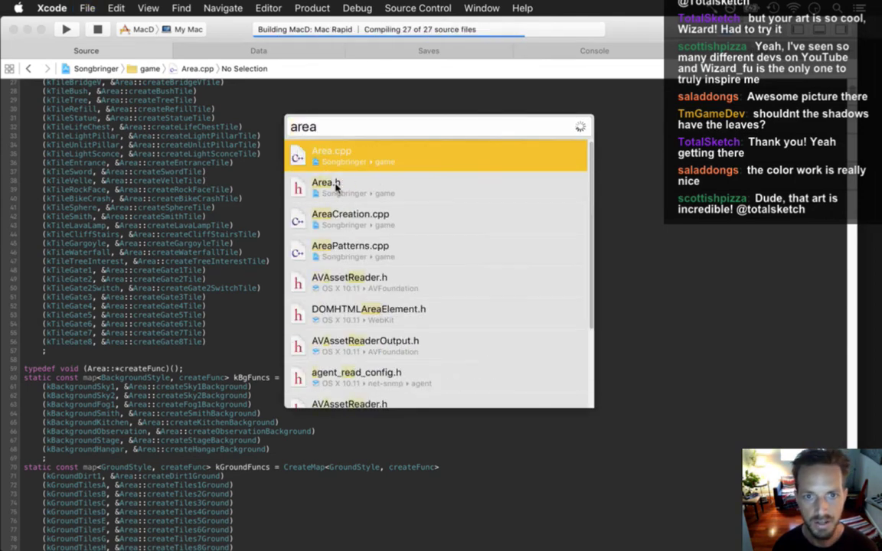
{"action": "key", "text": "Down"}
{"action": "key", "text": "Down"}
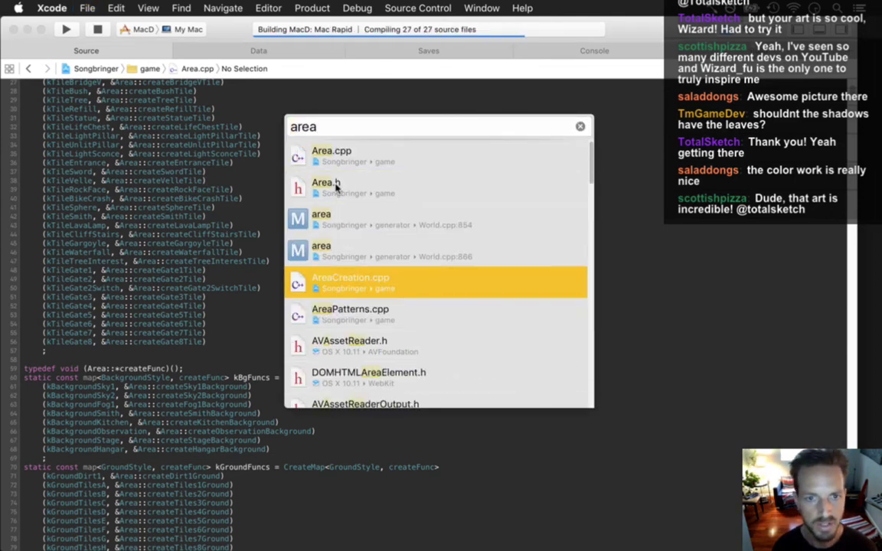
{"action": "key", "text": "Return"}
{"action": "left_click", "coordinate": [319, 299]}
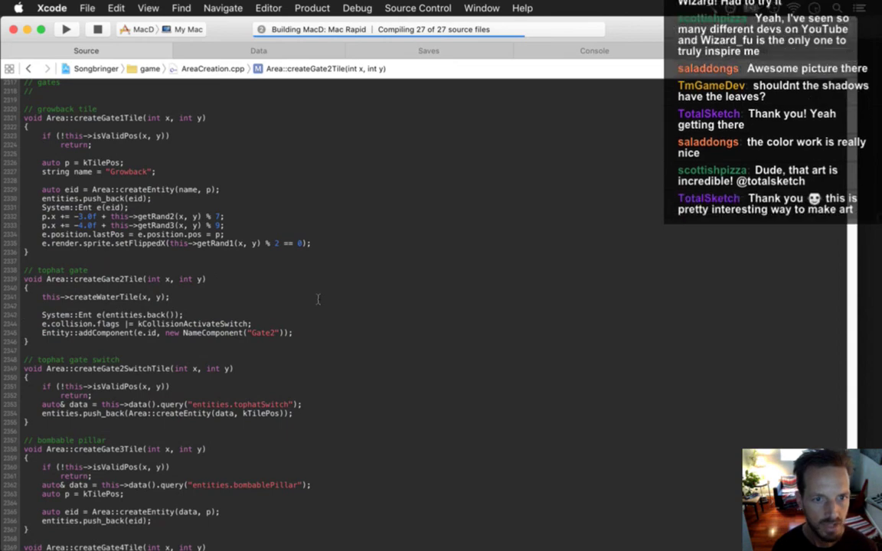
Step: Find the createGargoyleTile function above the waterfall code and copy the whole function
{"action": "key", "text": "ctrl+super+Left"}
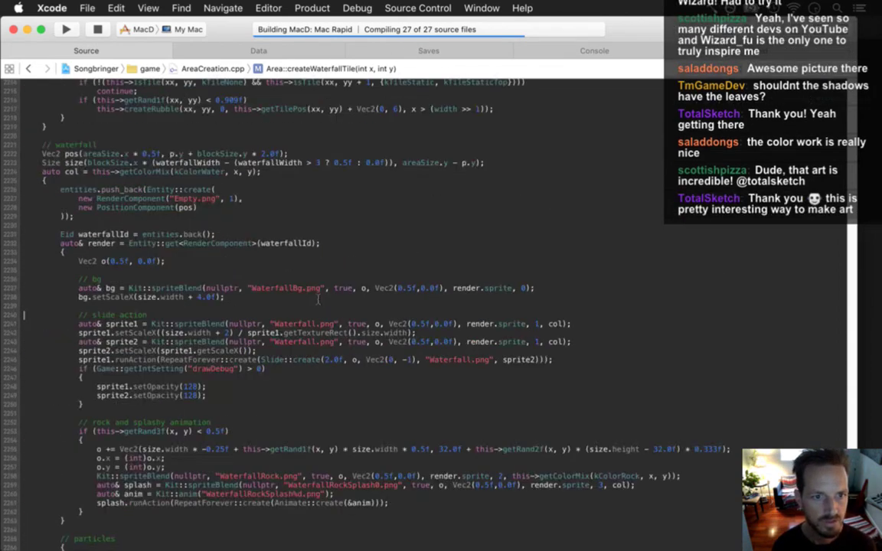
{"action": "key", "text": "ctrl+super+Left"}
{"action": "key", "text": "ctrl+super+Left"}
{"action": "key", "text": "ctrl+super+Left"}
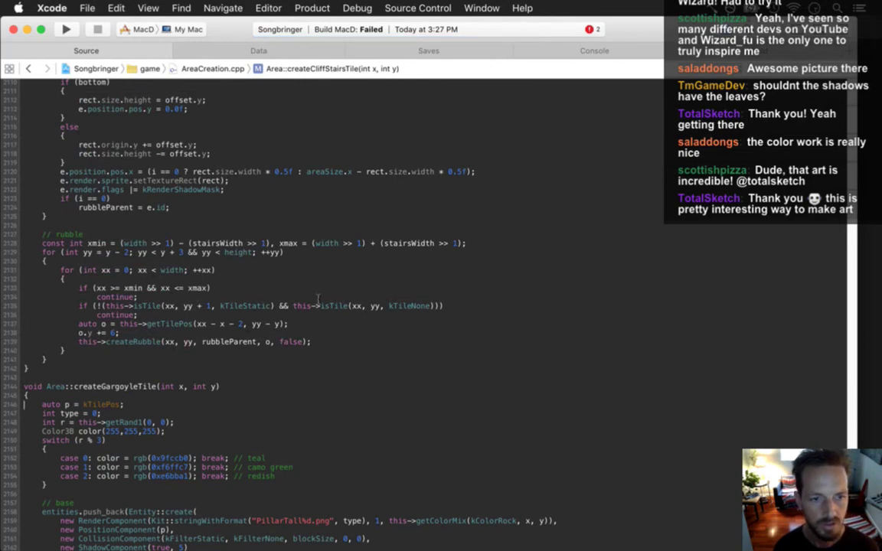
{"action": "key", "text": "Down"}
{"action": "key", "text": "shift+Down"}
{"action": "key", "text": "shift+Down"}
{"action": "key", "text": "shift+Down"}
{"action": "key", "text": "shift+Down"}
{"action": "key", "text": "shift+Down"}
{"action": "key", "text": "shift+Down"}
{"action": "key", "text": "shift+Down"}
{"action": "key", "text": "shift+Down"}
{"action": "key", "text": "shift+Down"}
{"action": "key", "text": "shift+Down"}
{"action": "key", "text": "shift+Down"}
{"action": "key", "text": "shift+Down"}
{"action": "key", "text": "shift+Down"}
{"action": "key", "text": "shift+Down"}
{"action": "key", "text": "shift+Down"}
{"action": "key", "text": "shift+Down"}
{"action": "key", "text": "shift+Down"}
{"action": "key", "text": "shift+Down"}
{"action": "key", "text": "shift+Down"}
{"action": "key", "text": "shift+Down"}
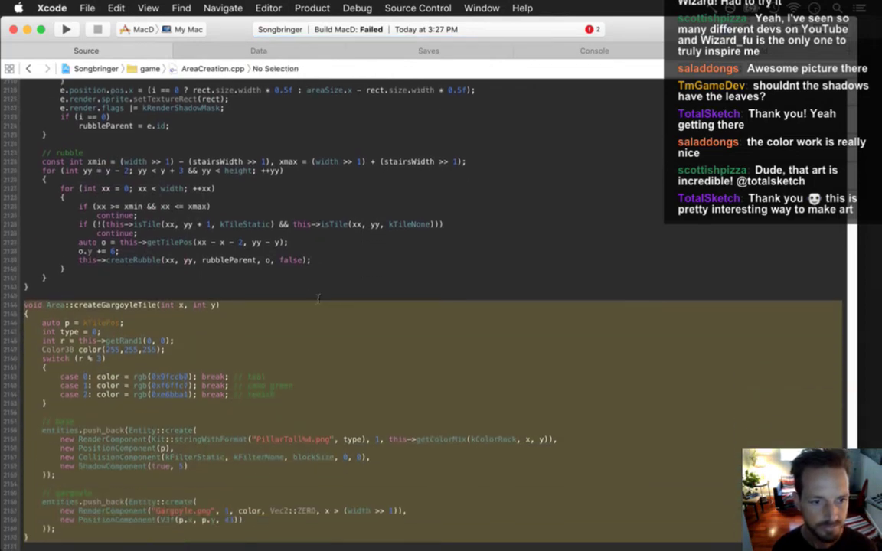
{"action": "scroll", "coordinate": [317, 298], "scroll_direction": "down", "scroll_amount": 3}
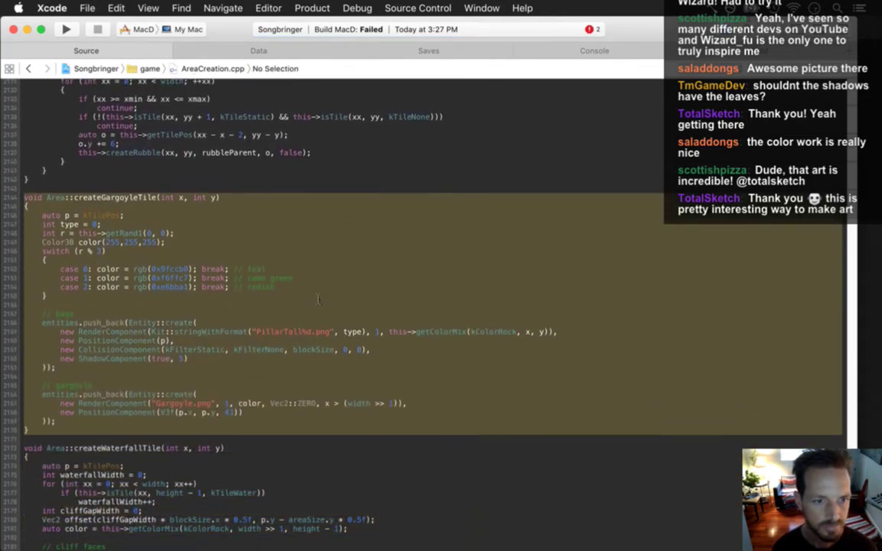
Step: Paste the copied gargoyle function after createWaterfallTile, directly above the gates comment
{"action": "key", "text": "Down"}
{"action": "key", "text": "Down"}
{"action": "key", "text": "Down"}
{"action": "key", "text": "Down"}
{"action": "key", "text": "Down"}
{"action": "key", "text": "Down"}
{"action": "key", "text": "Down"}
{"action": "key", "text": "Down"}
{"action": "key", "text": "Down"}
{"action": "key", "text": "Down"}
{"action": "key", "text": "Down"}
{"action": "key", "text": "Down"}
{"action": "key", "text": "Down"}
{"action": "key", "text": "Down"}
{"action": "key", "text": "Down"}
{"action": "key", "text": "Down"}
{"action": "key", "text": "Down"}
{"action": "key", "text": "Down"}
{"action": "key", "text": "Down"}
{"action": "key", "text": "Down"}
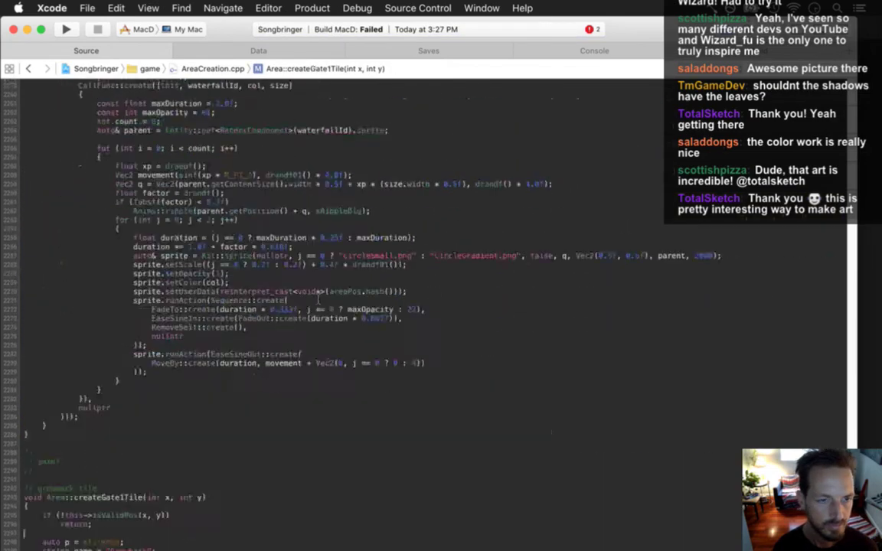
{"action": "scroll", "coordinate": [318, 298], "scroll_direction": "down", "scroll_amount": 5}
{"action": "key", "text": "Up"}
{"action": "key", "text": "Up"}
{"action": "key", "text": "super+v"}
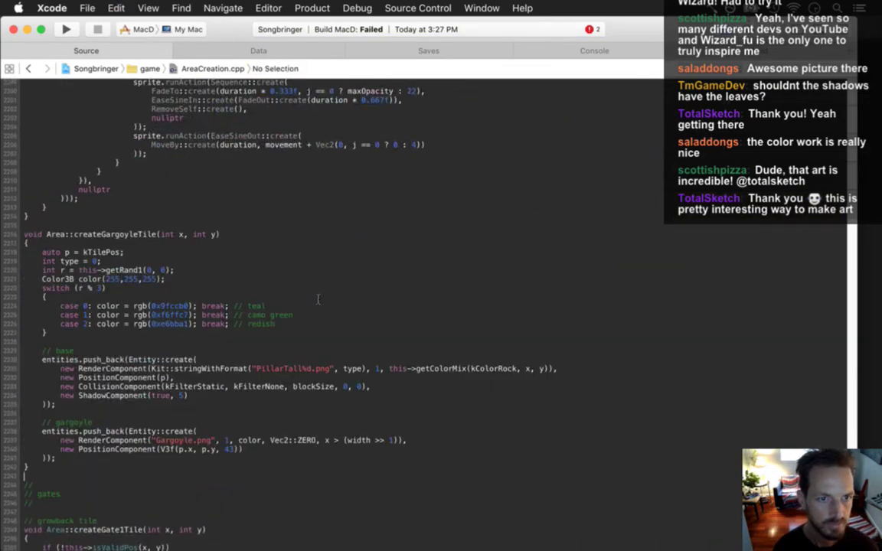
Step: Rename the pasted function to createTreeInterestTile and save AreaCreation.cpp
{"action": "key", "text": "Up"}
{"action": "key", "text": "Up"}
{"action": "key", "text": "Up"}
{"action": "key", "text": "Up"}
{"action": "key", "text": "Up"}
{"action": "key", "text": "Up"}
{"action": "key", "text": "Up"}
{"action": "key", "text": "Up"}
{"action": "key", "text": "Up"}
{"action": "key", "text": "Up"}
{"action": "key", "text": "Up"}
{"action": "key", "text": "Up"}
{"action": "key", "text": "Up"}
{"action": "key", "text": "Up"}
{"action": "key", "text": "Up"}
{"action": "key", "text": "Up"}
{"action": "key", "text": "Up"}
{"action": "key", "text": "Up"}
{"action": "key", "text": "Up"}
{"action": "key", "text": "Up"}
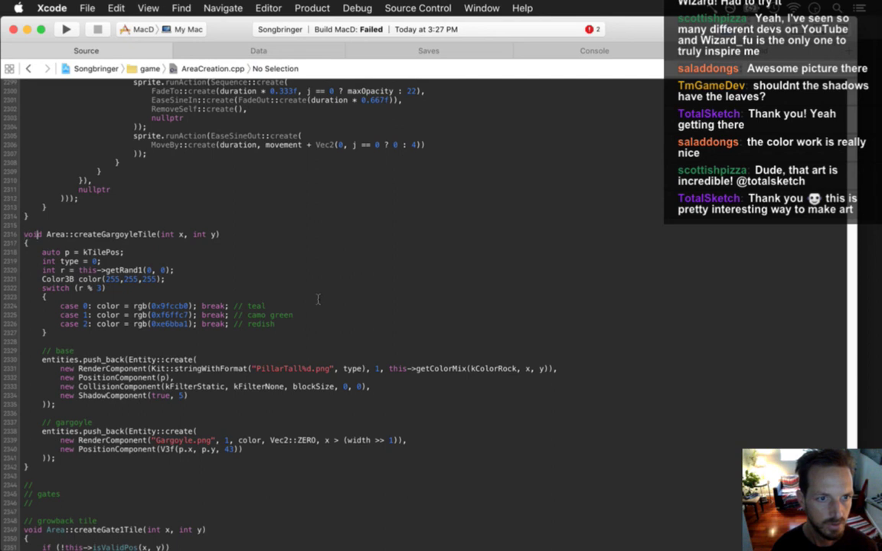
{"action": "key", "text": "ctrl+shift+Right"}
{"action": "type", "text": "Tree"}
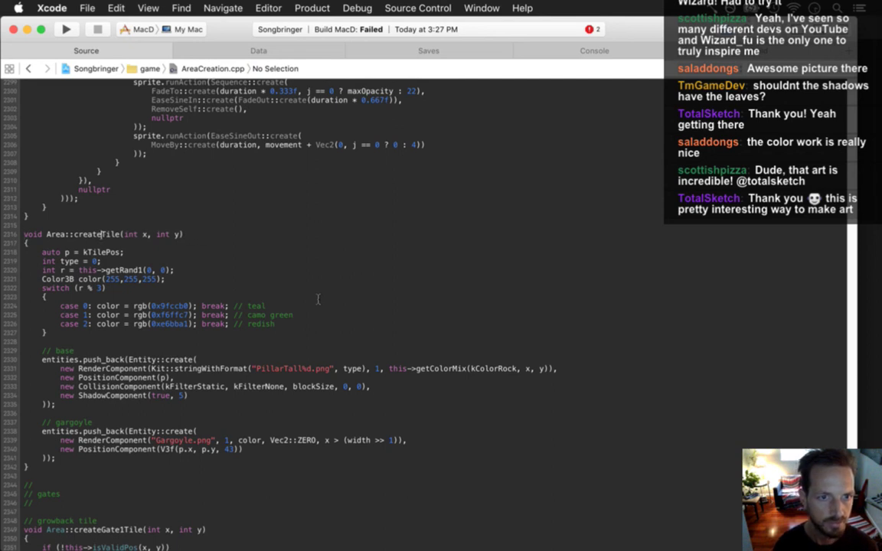
{"action": "type", "text": "Interest"}
{"action": "key", "text": "super+s"}
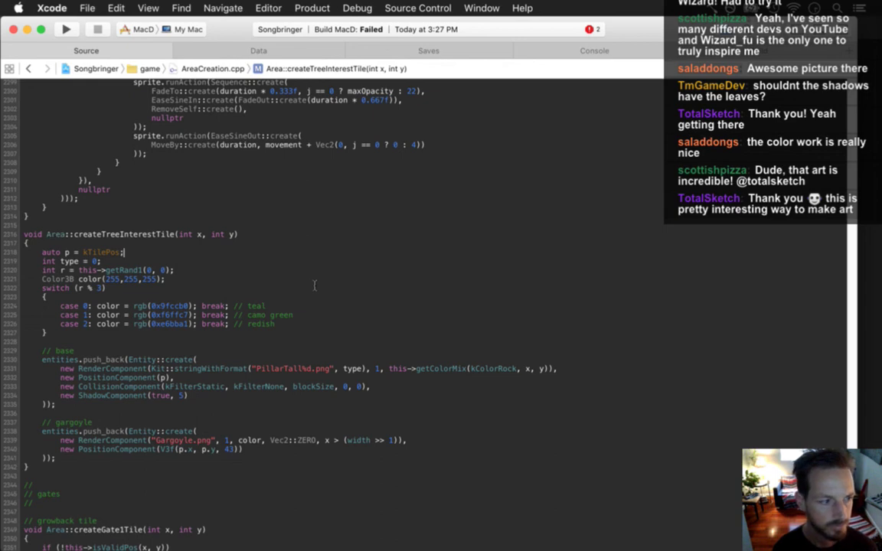